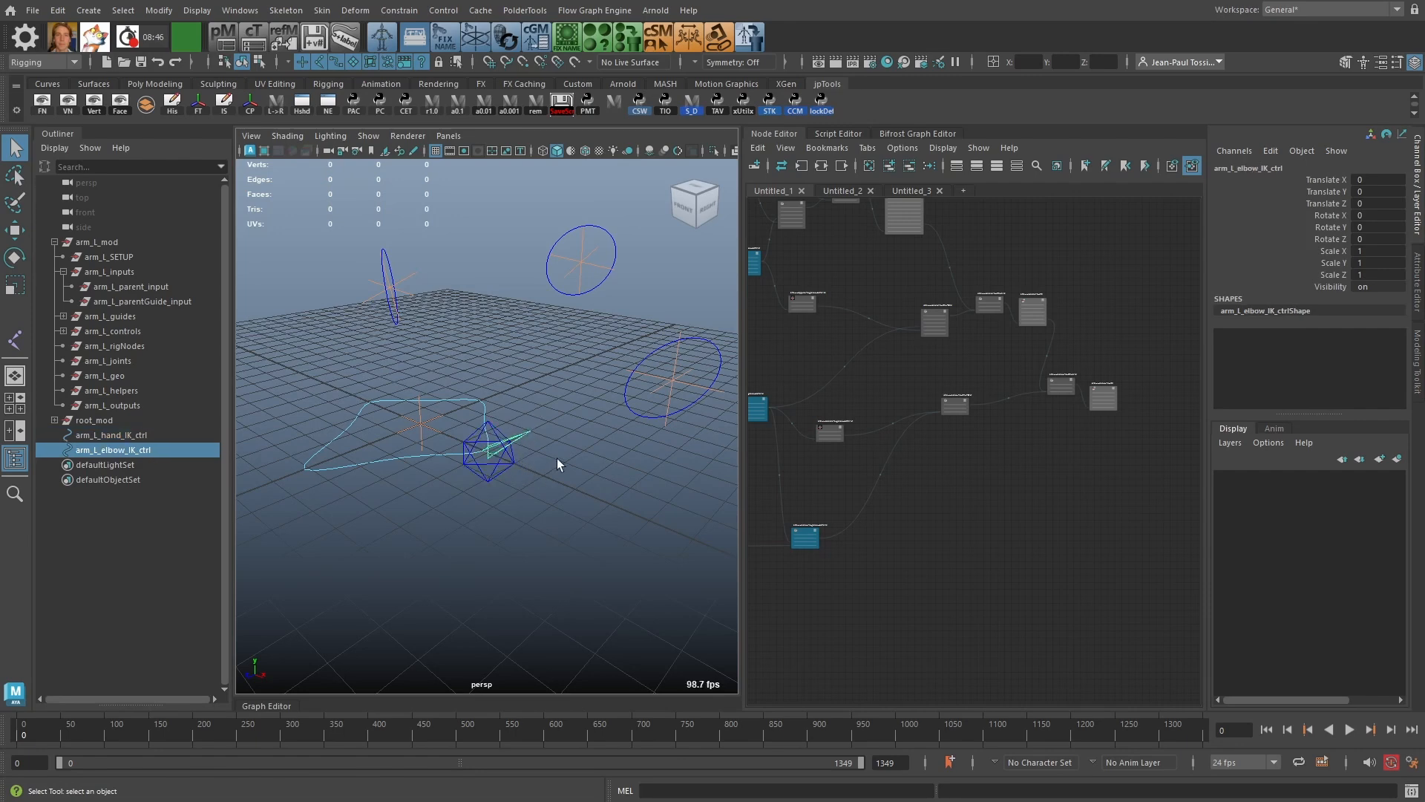
Step: Examine the hand IK, elbow IK, hand FK and root main controls in the viewport by selecting them and viewing their placement
{"action": "left_click_drag", "start_coordinate": [557, 457], "coordinate": [569, 478], "text": "alt"}
{"action": "left_click", "coordinate": [524, 528]}
{"action": "left_click_drag", "start_coordinate": [525, 528], "coordinate": [426, 396], "text": "alt"}
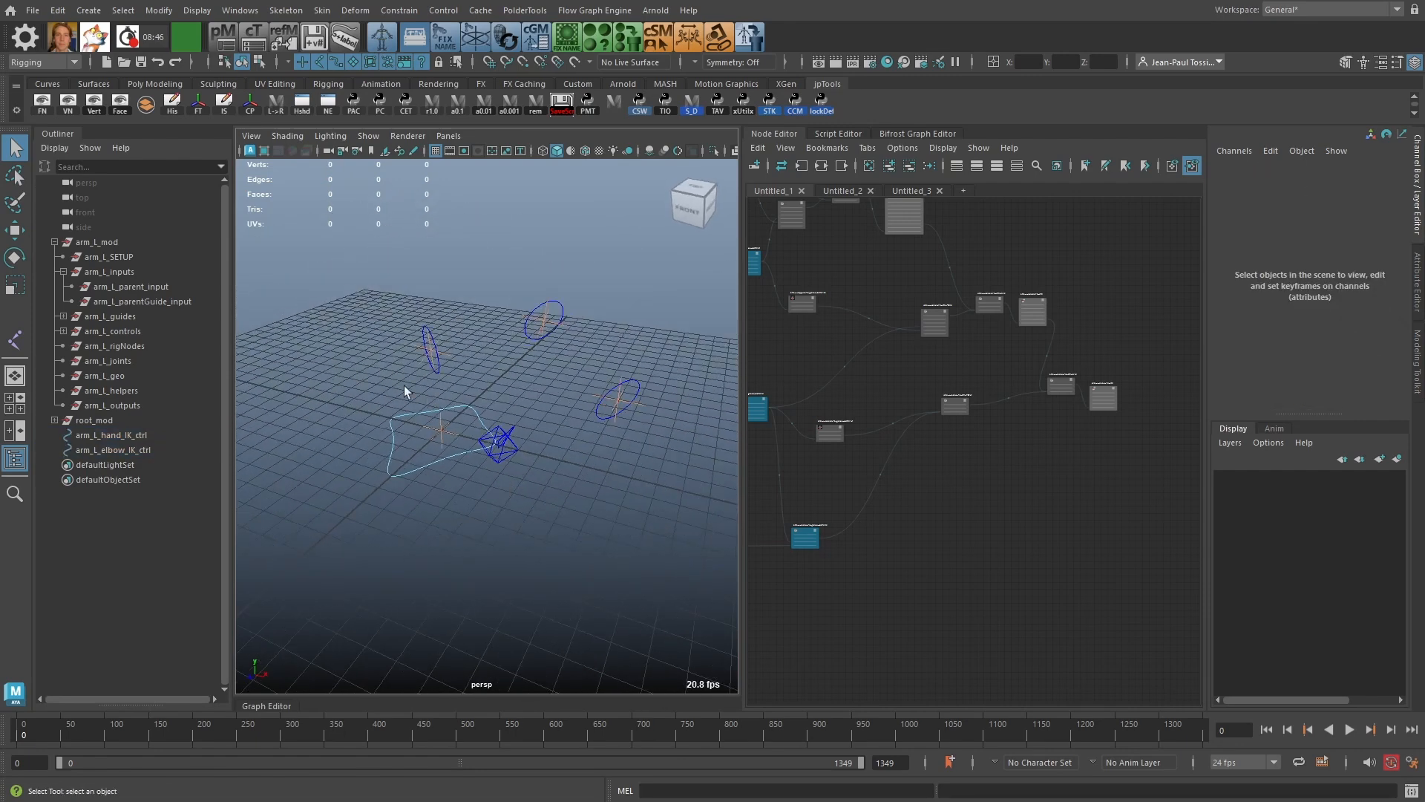
{"action": "left_click", "coordinate": [511, 444]}
{"action": "mouse_move", "coordinate": [511, 444]}
{"action": "left_mouse_down", "text": "alt"}
{"action": "mouse_move", "coordinate": [547, 411]}
{"action": "mouse_move", "coordinate": [518, 417]}
{"action": "mouse_move", "coordinate": [527, 450]}
{"action": "left_mouse_up", "text": "alt"}
{"action": "left_click_drag", "start_coordinate": [579, 398], "coordinate": [592, 362], "text": "alt"}
{"action": "left_click", "coordinate": [616, 379]}
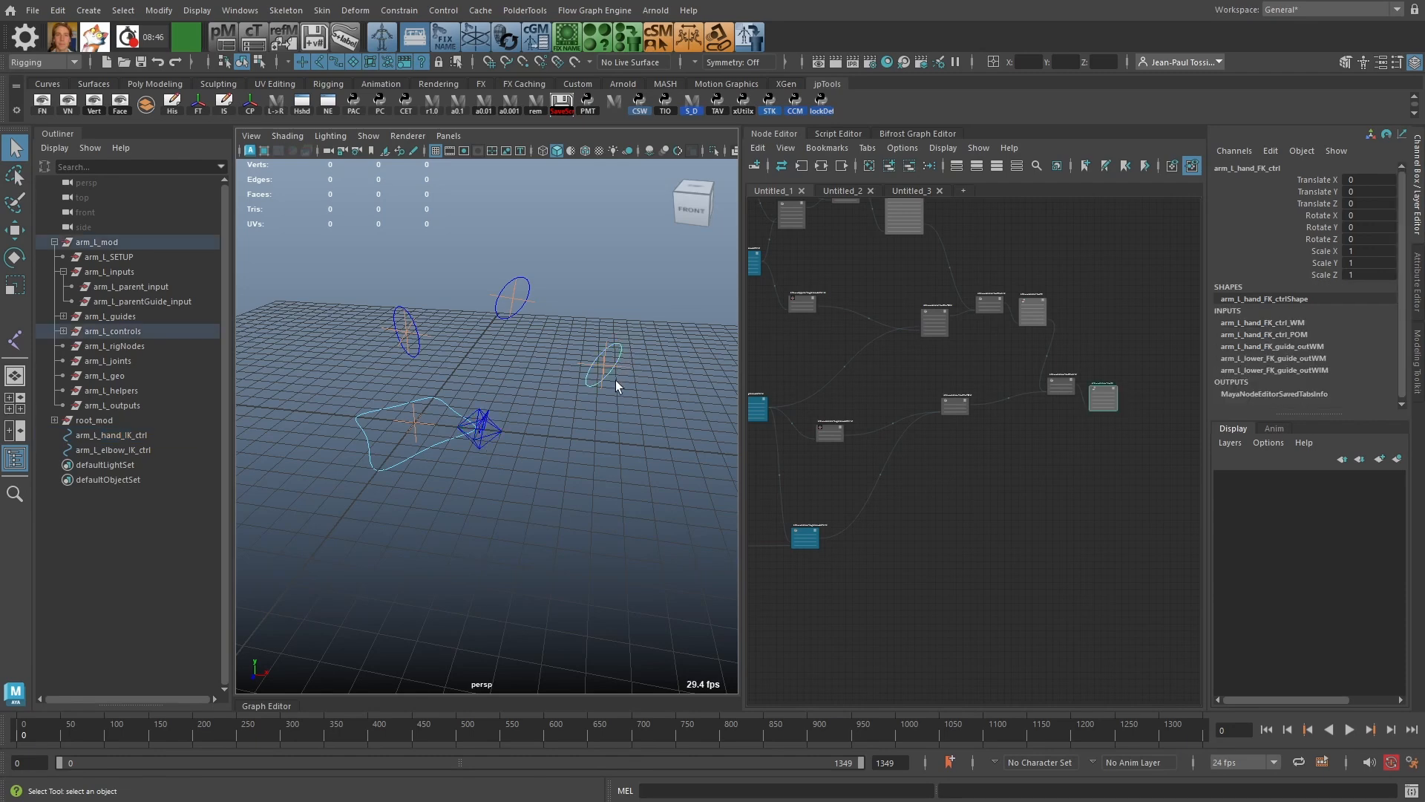
{"action": "left_click", "coordinate": [502, 441]}
{"action": "left_click_drag", "start_coordinate": [502, 441], "coordinate": [495, 399], "text": "alt"}
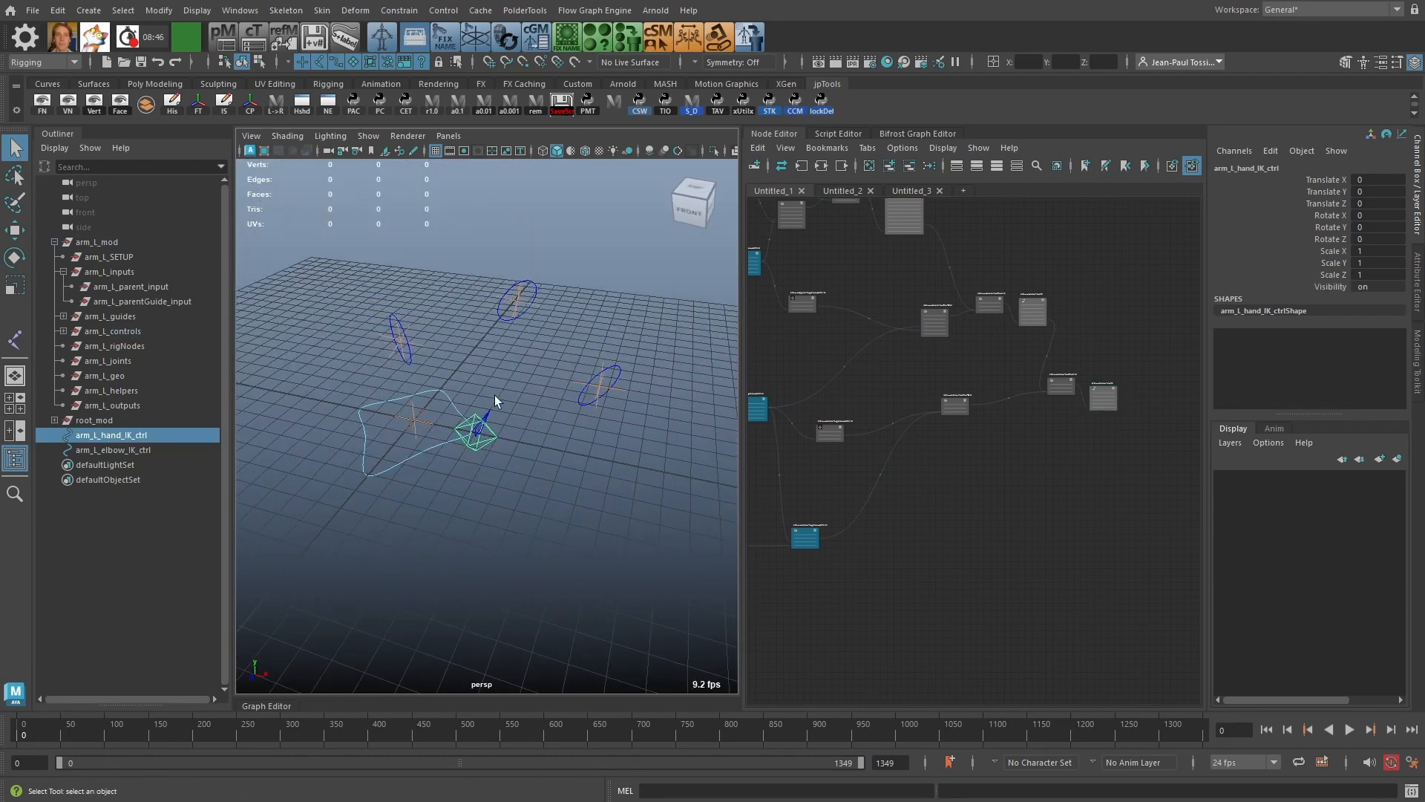
{"action": "left_click", "coordinate": [439, 380]}
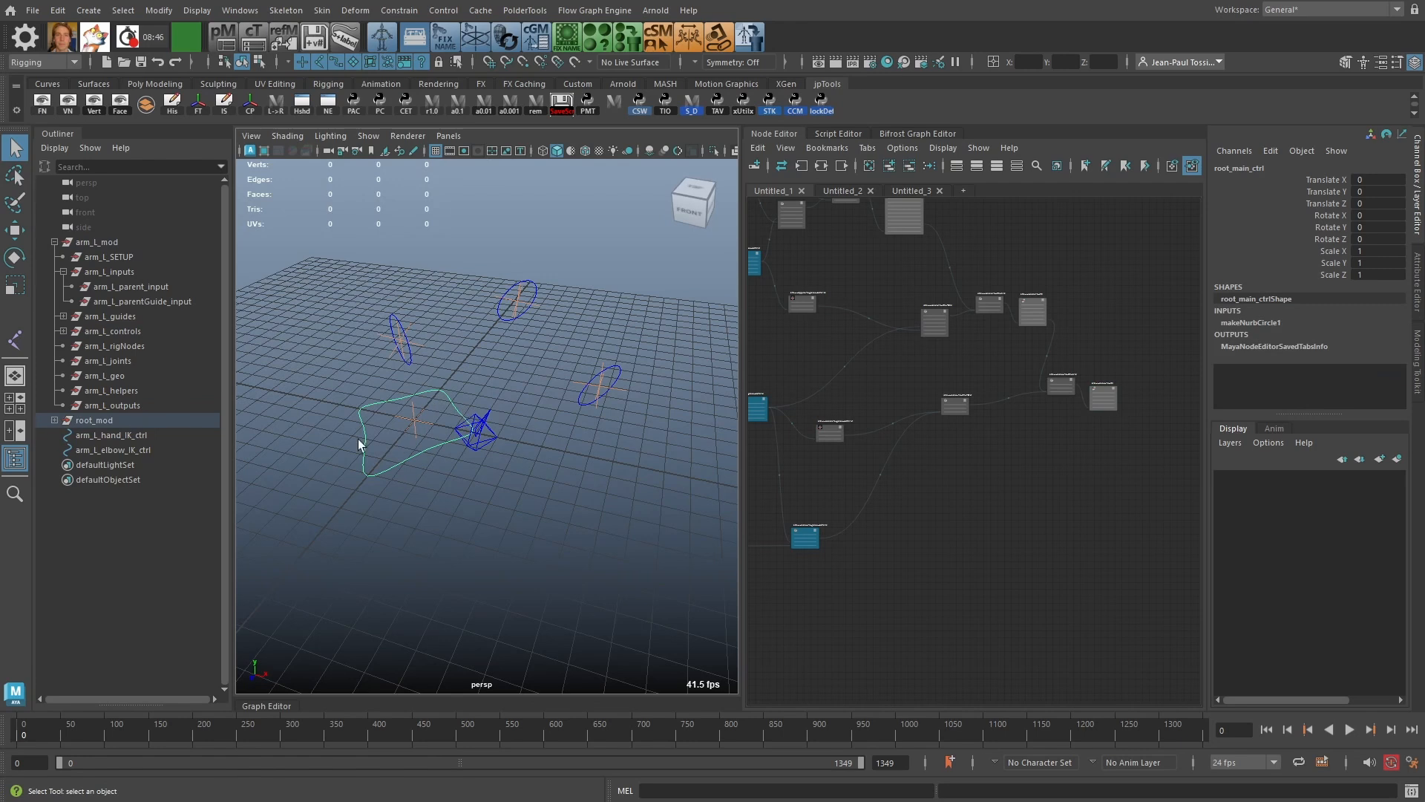
{"action": "left_click", "coordinate": [505, 456]}
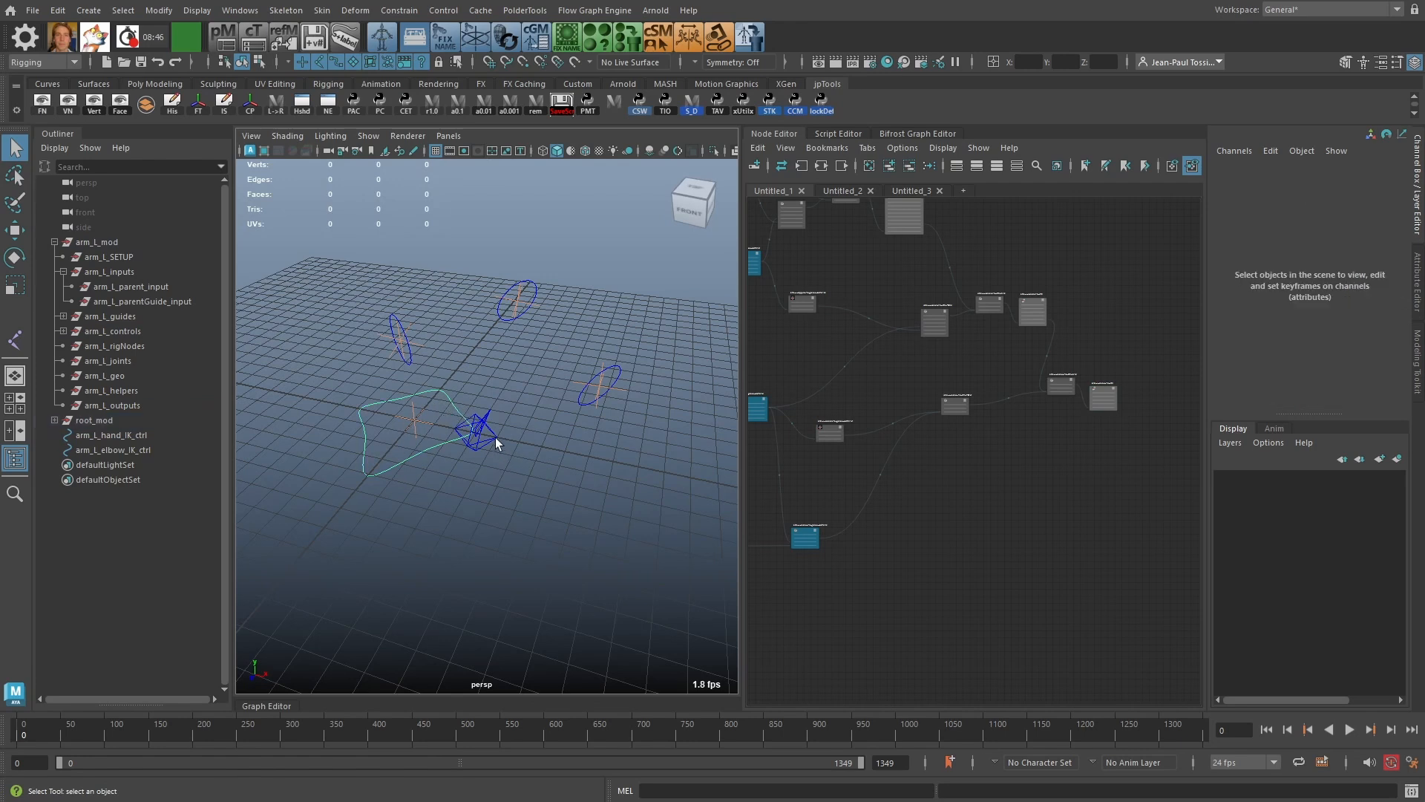
Step: Add arm_L_hand_IK_ctrl to the Node Editor graph and remove its shape node from the graph
{"action": "left_click", "coordinate": [496, 438]}
{"action": "middle_click_drag", "start_coordinate": [95, 426], "coordinate": [1026, 514]}
{"action": "right_click_drag", "start_coordinate": [1062, 535], "coordinate": [1076, 539], "text": "alt"}
{"action": "left_click", "coordinate": [1033, 538]}
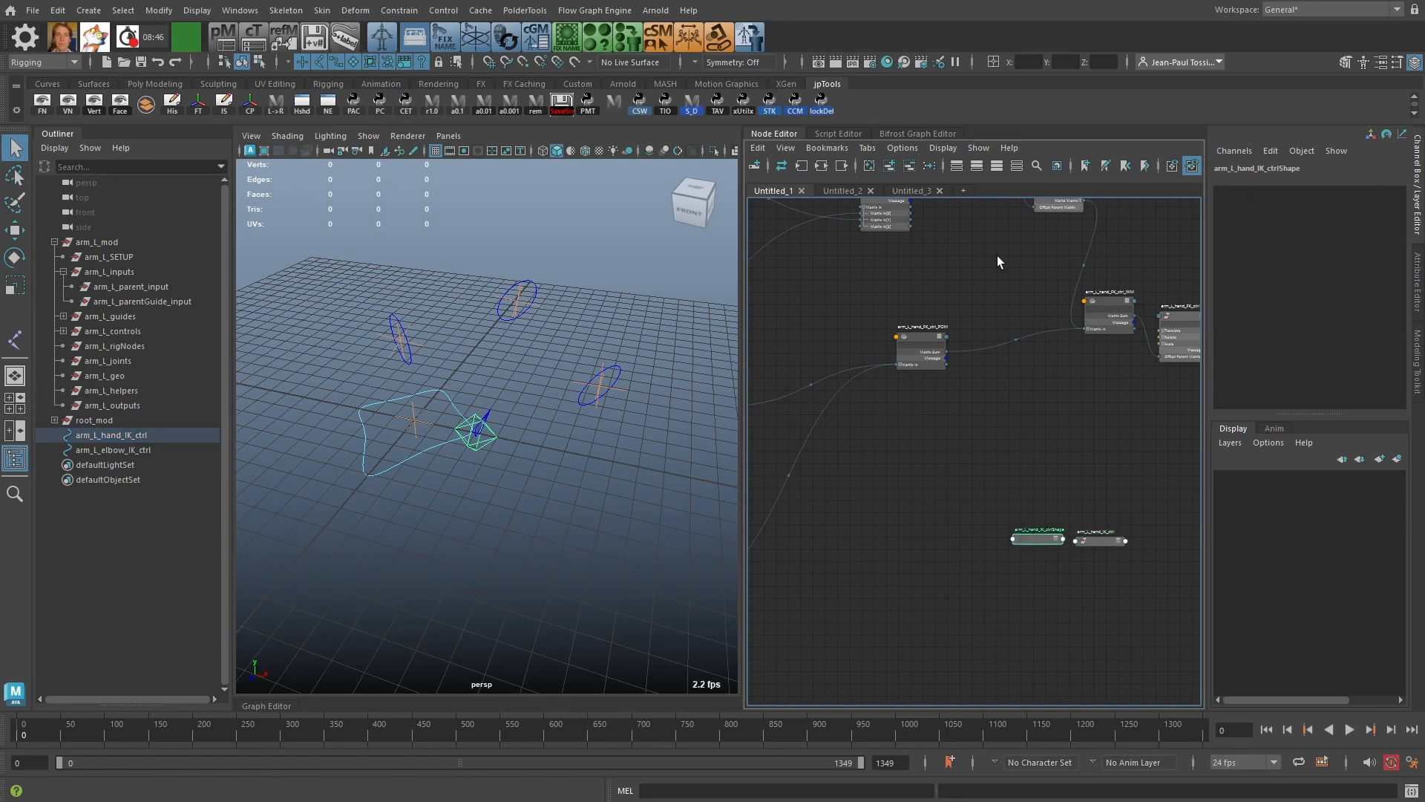
{"action": "left_click", "coordinate": [909, 165]}
Step: Move the arm_L_hand_IK_ctrl node beneath the arm_L_hand_FK_ctrl_POM node in the graph
{"action": "scroll", "coordinate": [1070, 455], "scroll_direction": "down", "scroll_amount": 2}
{"action": "scroll", "coordinate": [1020, 434], "scroll_direction": "up", "scroll_amount": 5}
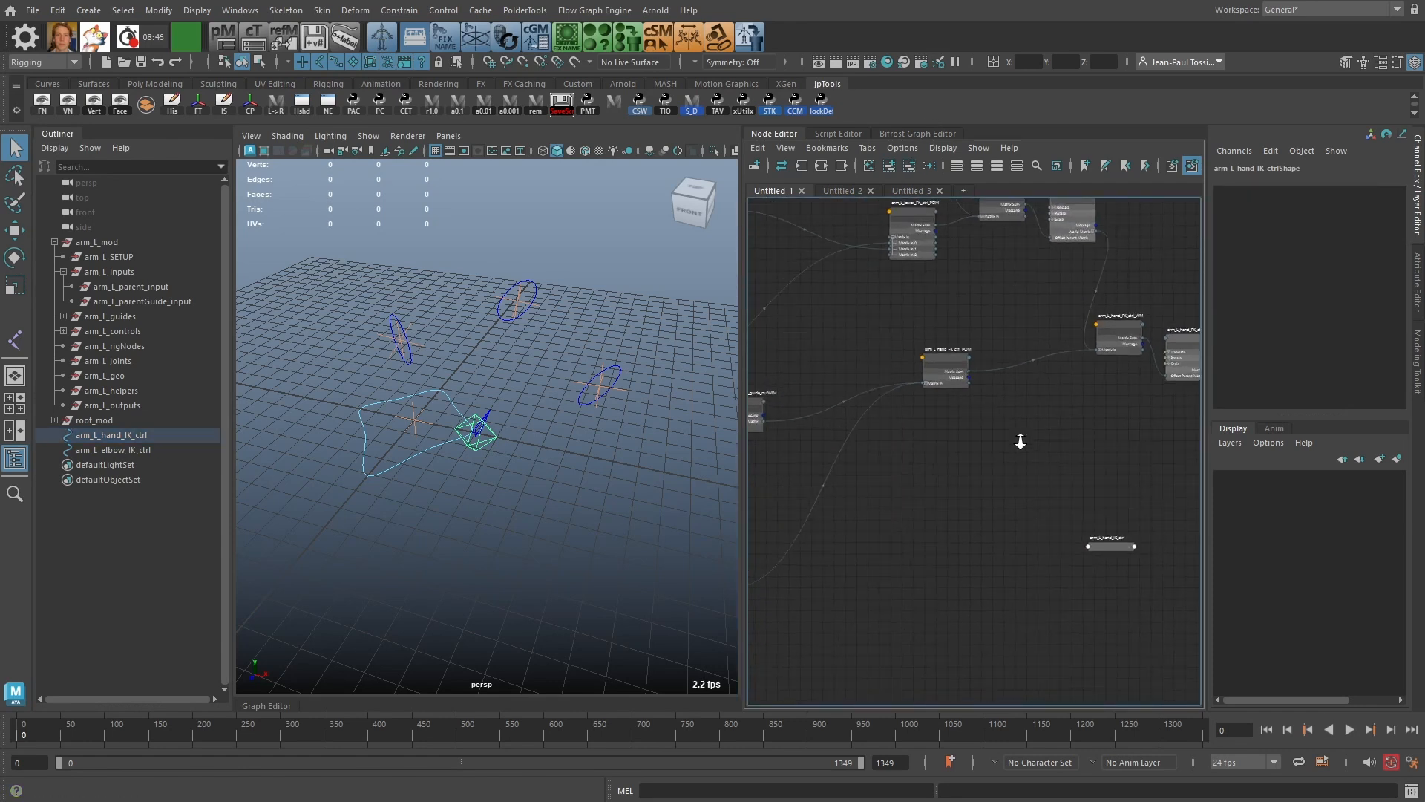
{"action": "middle_click_drag", "start_coordinate": [925, 440], "coordinate": [1139, 324], "text": "alt"}
{"action": "scroll", "coordinate": [1069, 418], "scroll_direction": "down", "scroll_amount": 4}
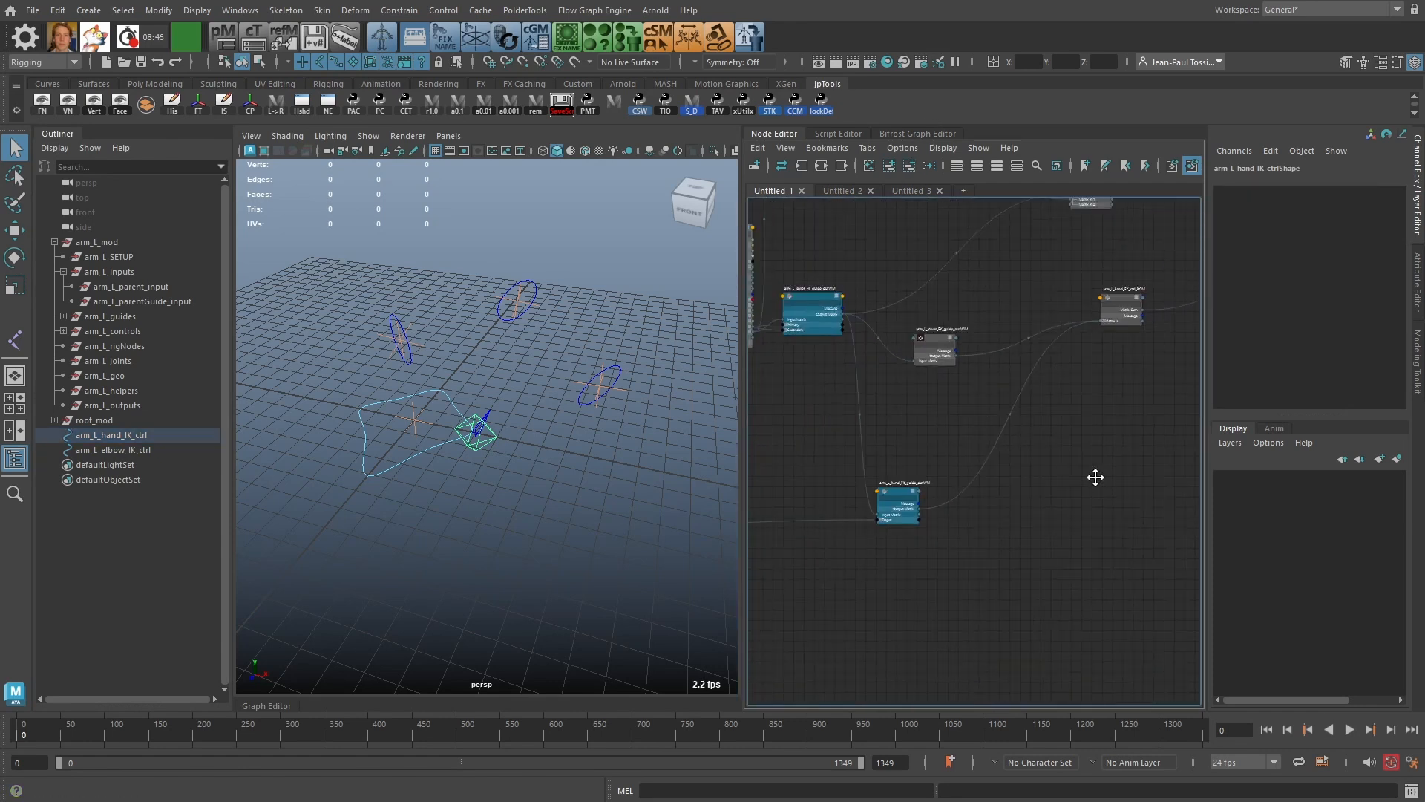
{"action": "middle_click_drag", "start_coordinate": [1095, 478], "coordinate": [976, 472], "text": "alt"}
{"action": "left_click_drag", "start_coordinate": [1149, 453], "coordinate": [1015, 442]}
{"action": "middle_click_drag", "start_coordinate": [987, 341], "coordinate": [829, 417], "text": "alt"}
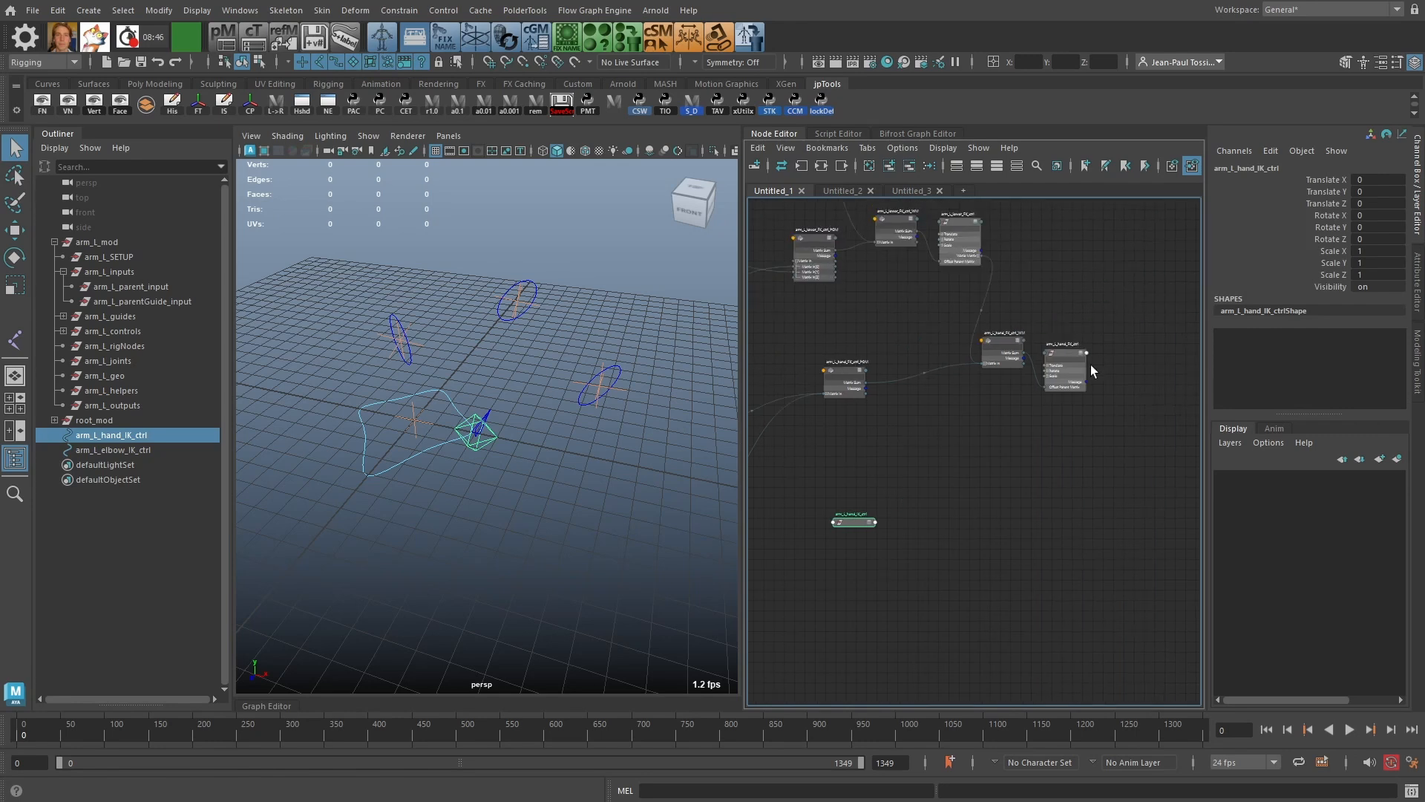
Step: Locate the arm_L_hand_FK_guide_outWM node and place the arm_L_hand_IK_ctrl node beside its outputs
{"action": "left_click", "coordinate": [1075, 358]}
{"action": "middle_click_drag", "start_coordinate": [789, 481], "coordinate": [1069, 435], "text": "alt"}
{"action": "scroll", "coordinate": [1069, 434], "scroll_direction": "up", "scroll_amount": 4}
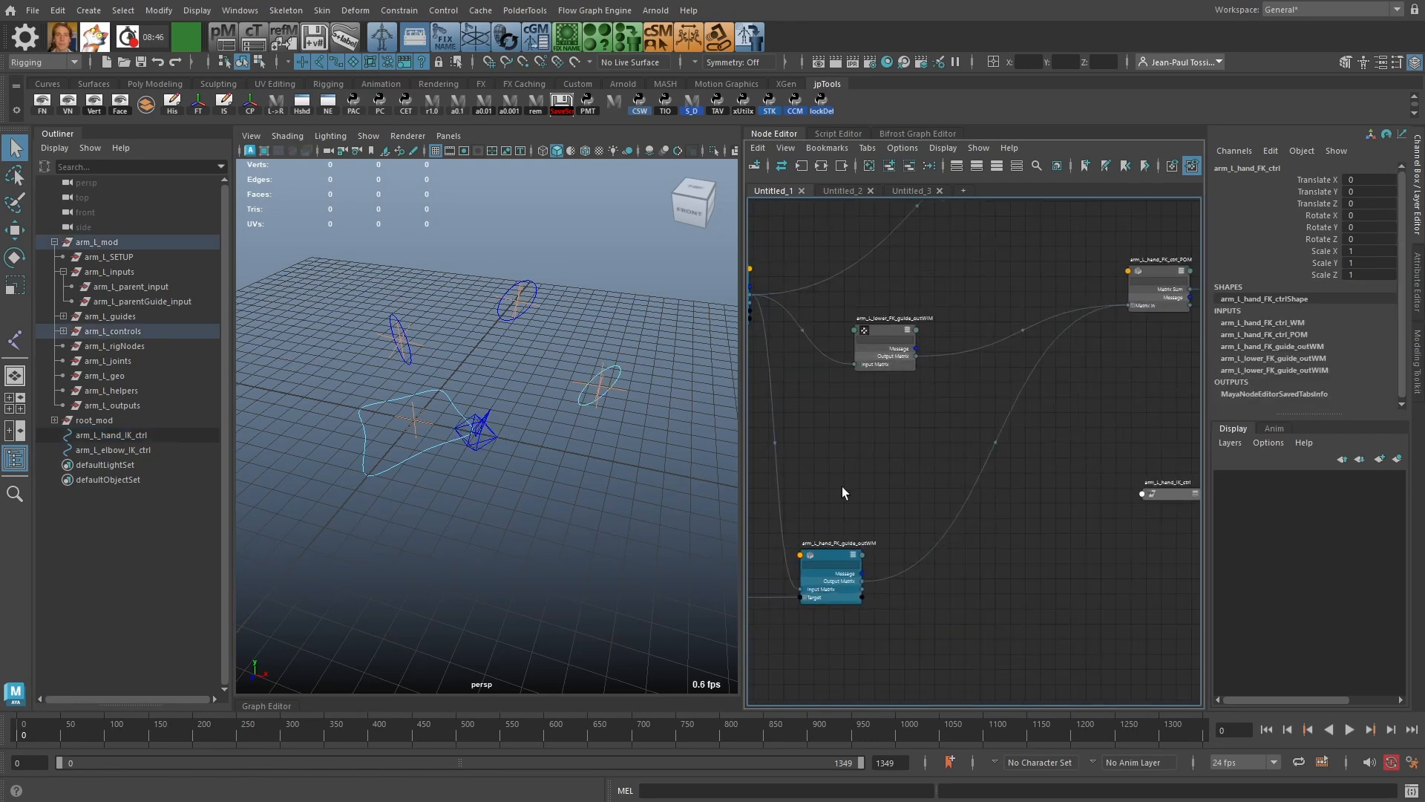
{"action": "middle_click_drag", "start_coordinate": [876, 536], "coordinate": [986, 415], "text": "alt"}
{"action": "scroll", "coordinate": [986, 416], "scroll_direction": "up", "scroll_amount": 3}
{"action": "left_click_drag", "start_coordinate": [930, 436], "coordinate": [927, 416]}
{"action": "middle_click_drag", "start_coordinate": [899, 416], "coordinate": [892, 460], "text": "alt"}
{"action": "scroll", "coordinate": [892, 462], "scroll_direction": "down", "scroll_amount": 3}
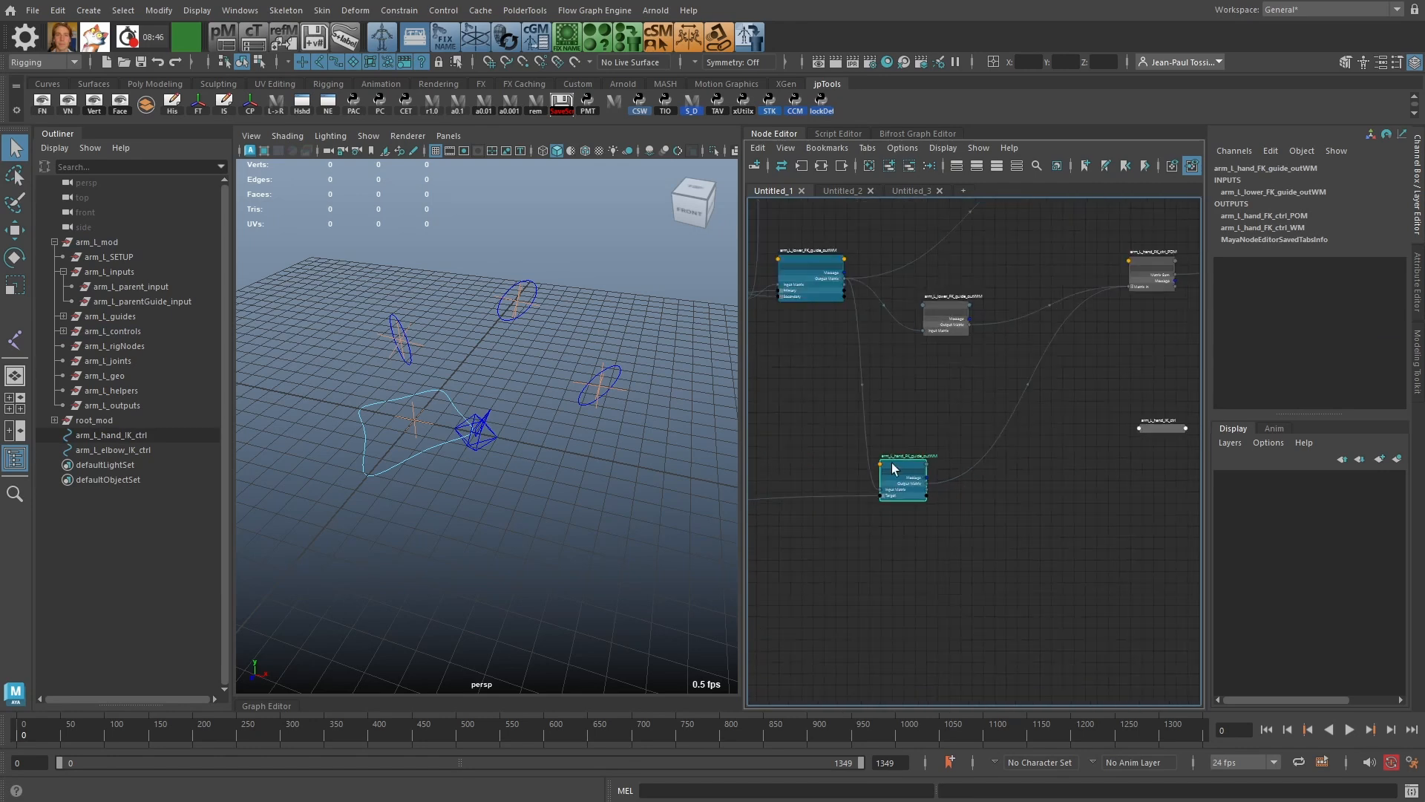
{"action": "middle_click_drag", "start_coordinate": [1124, 429], "coordinate": [1078, 417], "text": "alt"}
{"action": "left_click_drag", "start_coordinate": [1110, 413], "coordinate": [1017, 480]}
{"action": "right_click_drag", "start_coordinate": [951, 494], "coordinate": [1022, 554], "text": "alt"}
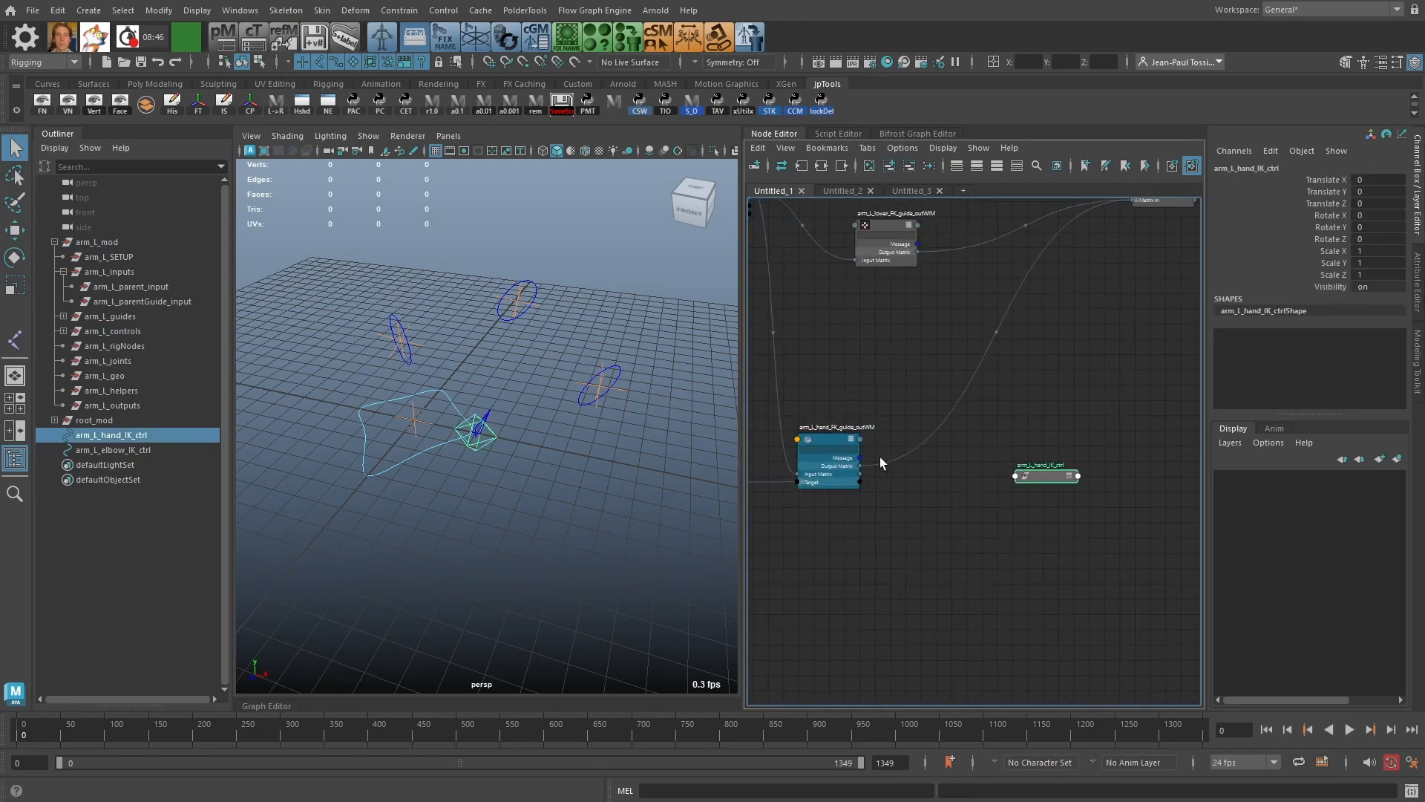
Step: Connect arm_L_hand_FK_guide_outWM's Output Matrix to arm_L_hand_IK_ctrl's offsetParentMatrix, and space the control node farther from the guide node
{"action": "left_click_drag", "start_coordinate": [862, 470], "coordinate": [1026, 479]}
{"action": "left_click_drag", "start_coordinate": [772, 328], "coordinate": [773, 591]}
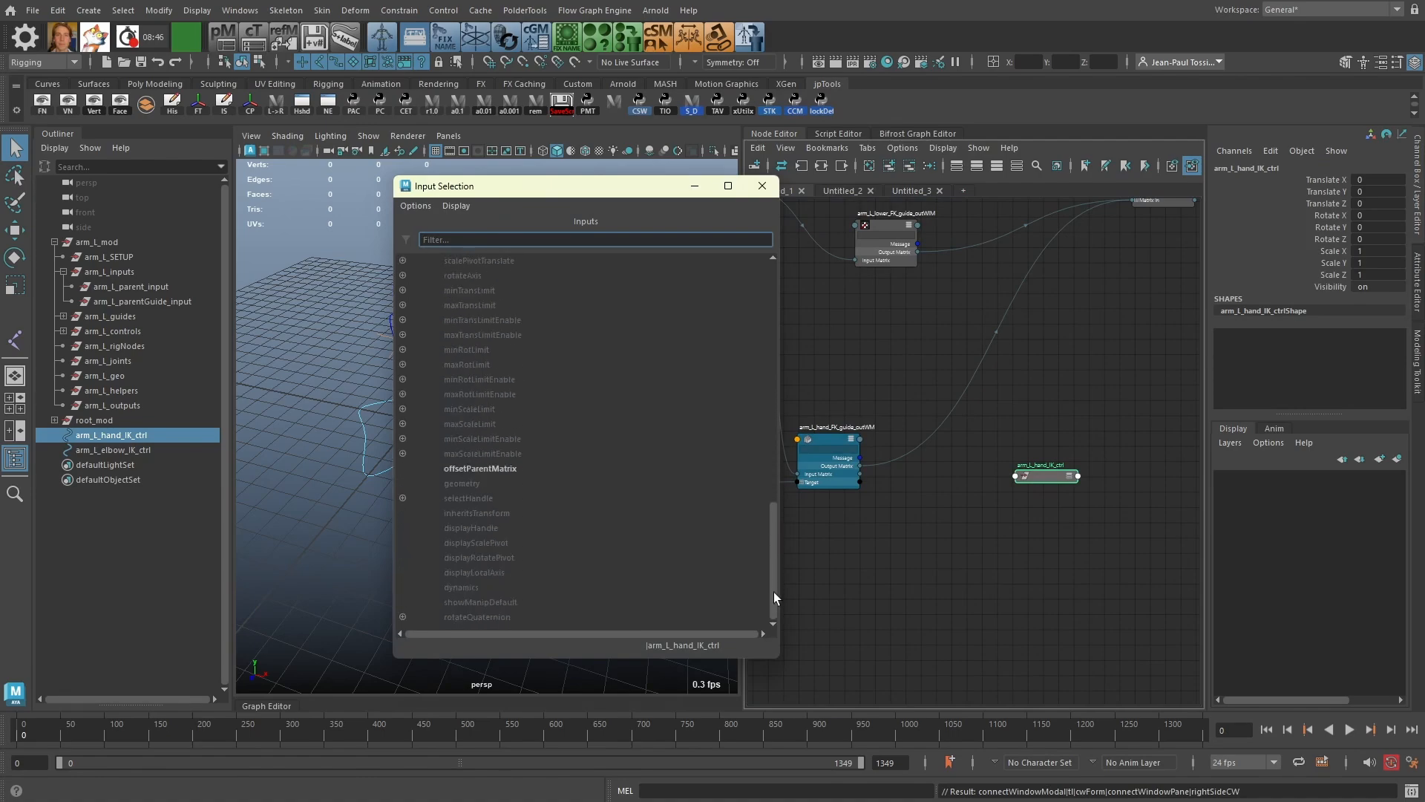
{"action": "left_click", "coordinate": [483, 471]}
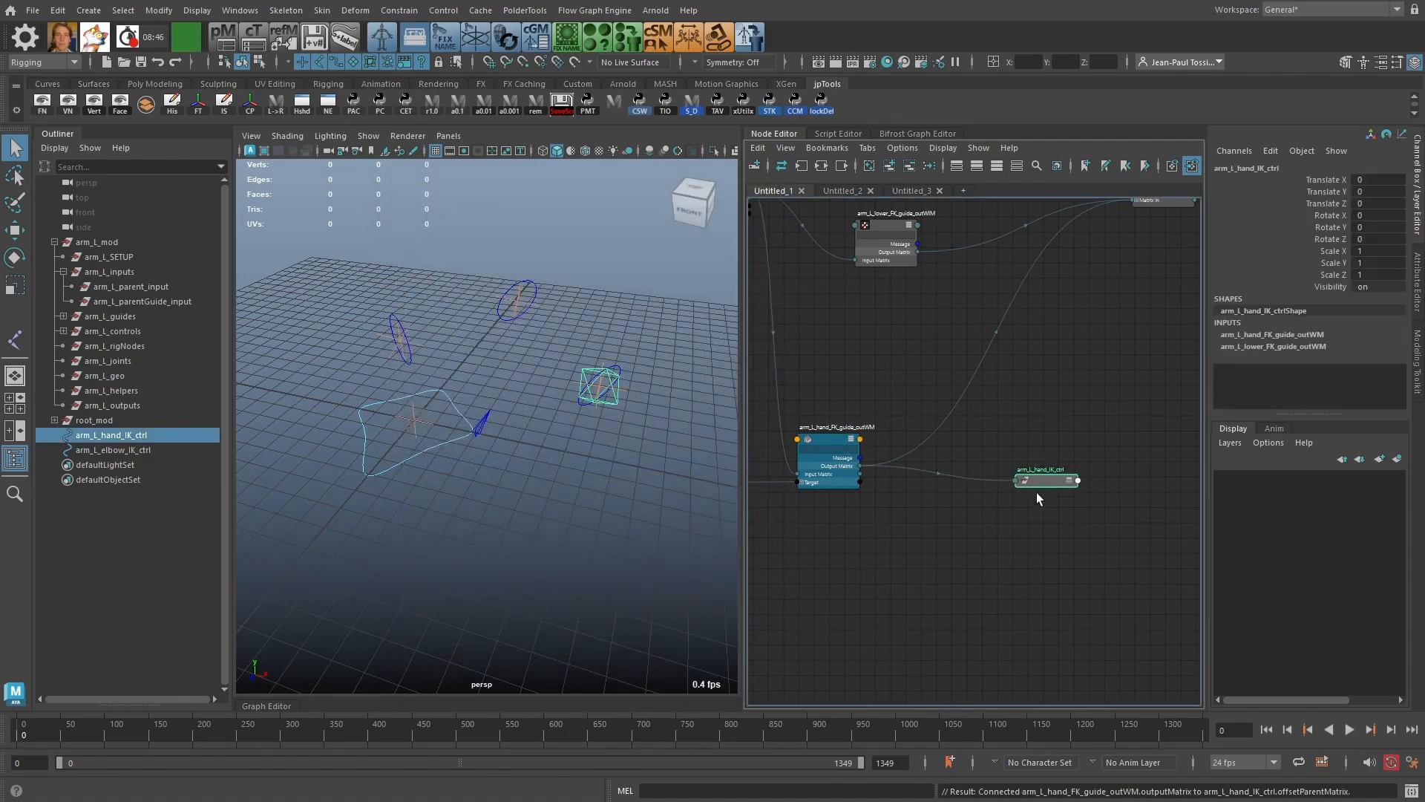
{"action": "left_click_drag", "start_coordinate": [598, 407], "coordinate": [612, 444], "text": "alt"}
{"action": "key", "text": "w"}
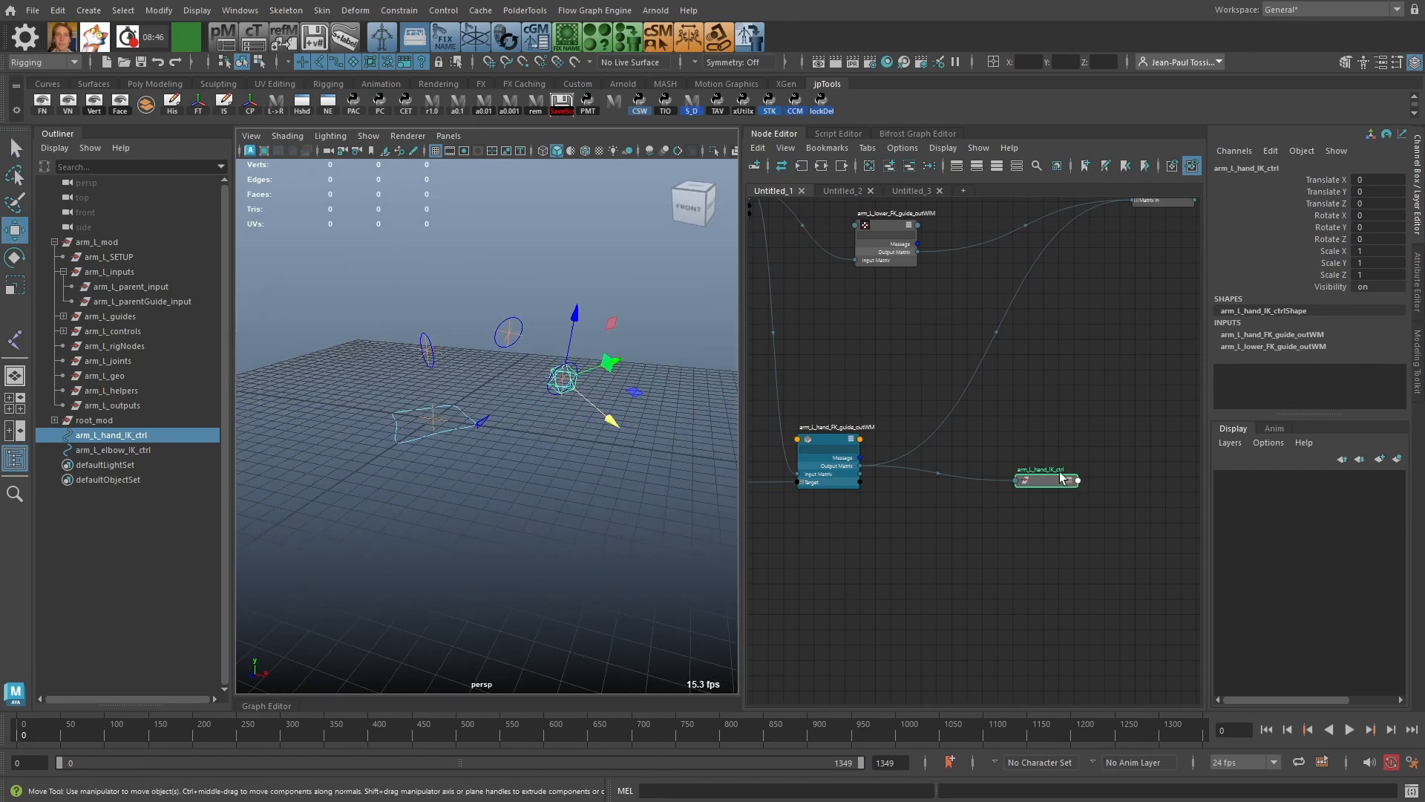
{"action": "left_click_drag", "start_coordinate": [1054, 481], "coordinate": [1122, 489]}
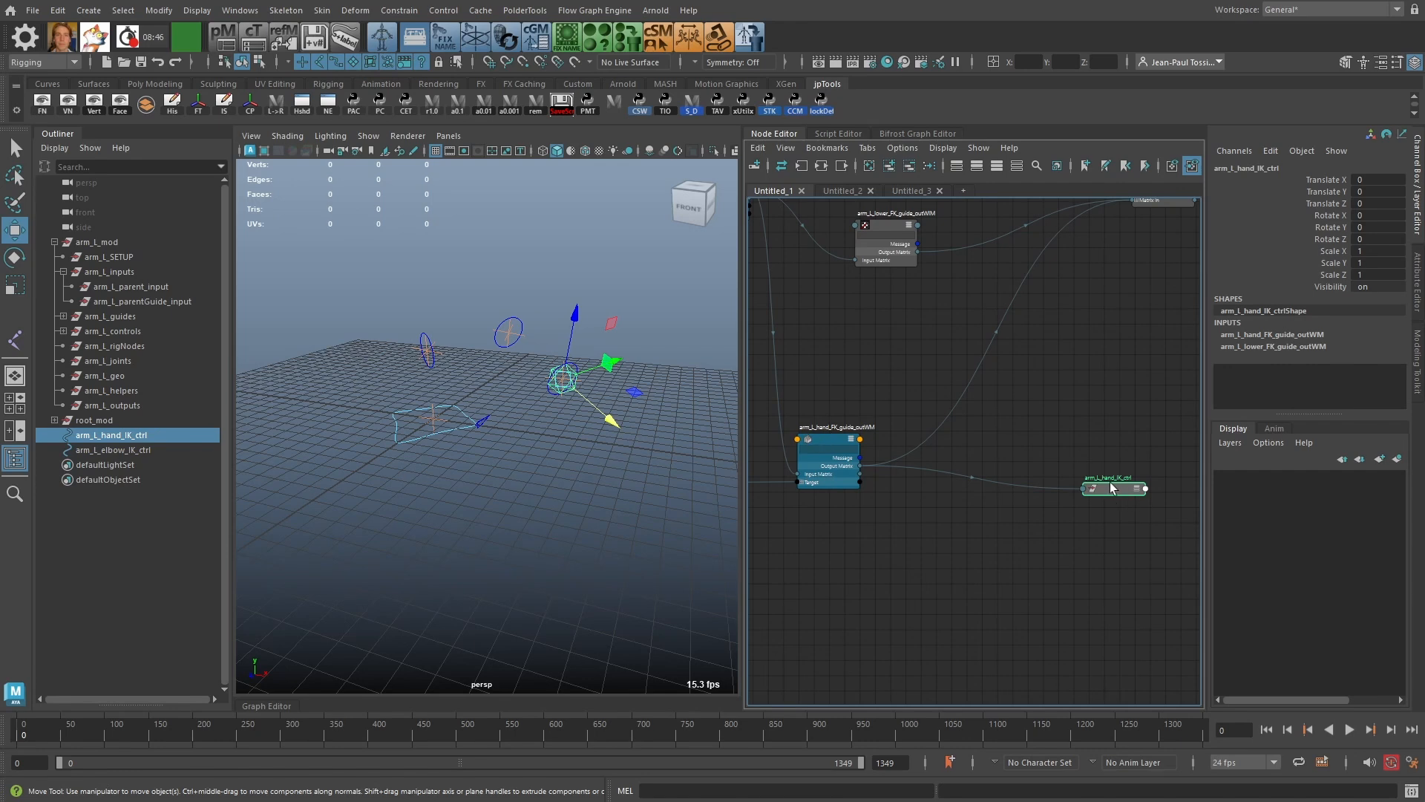
{"action": "left_click_drag", "start_coordinate": [1112, 487], "coordinate": [1141, 518]}
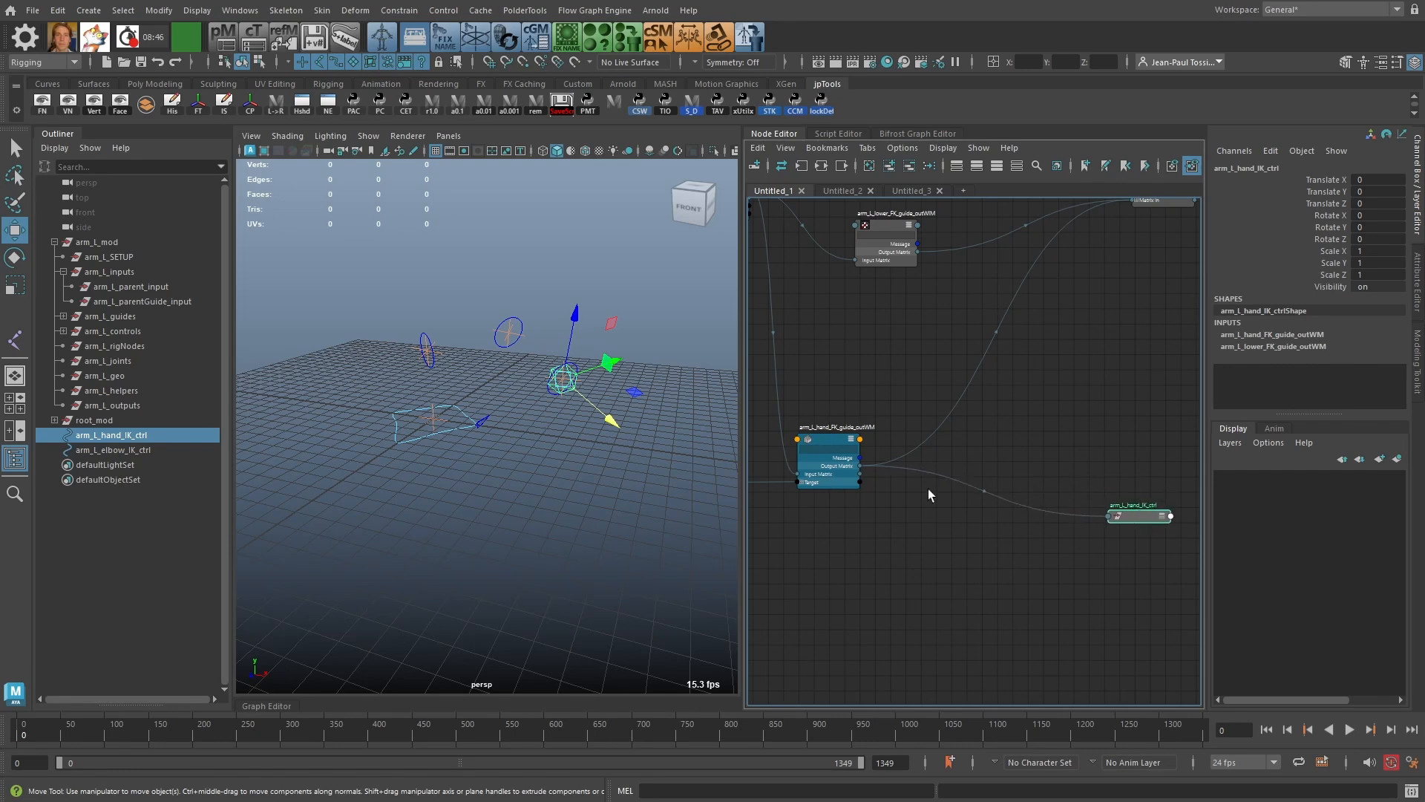
Step: Try moving root_main_ctrl in the viewport to test the hand IK control, and undo the move
{"action": "left_click_drag", "start_coordinate": [440, 384], "coordinate": [456, 476], "text": "alt"}
{"action": "left_click", "coordinate": [413, 449]}
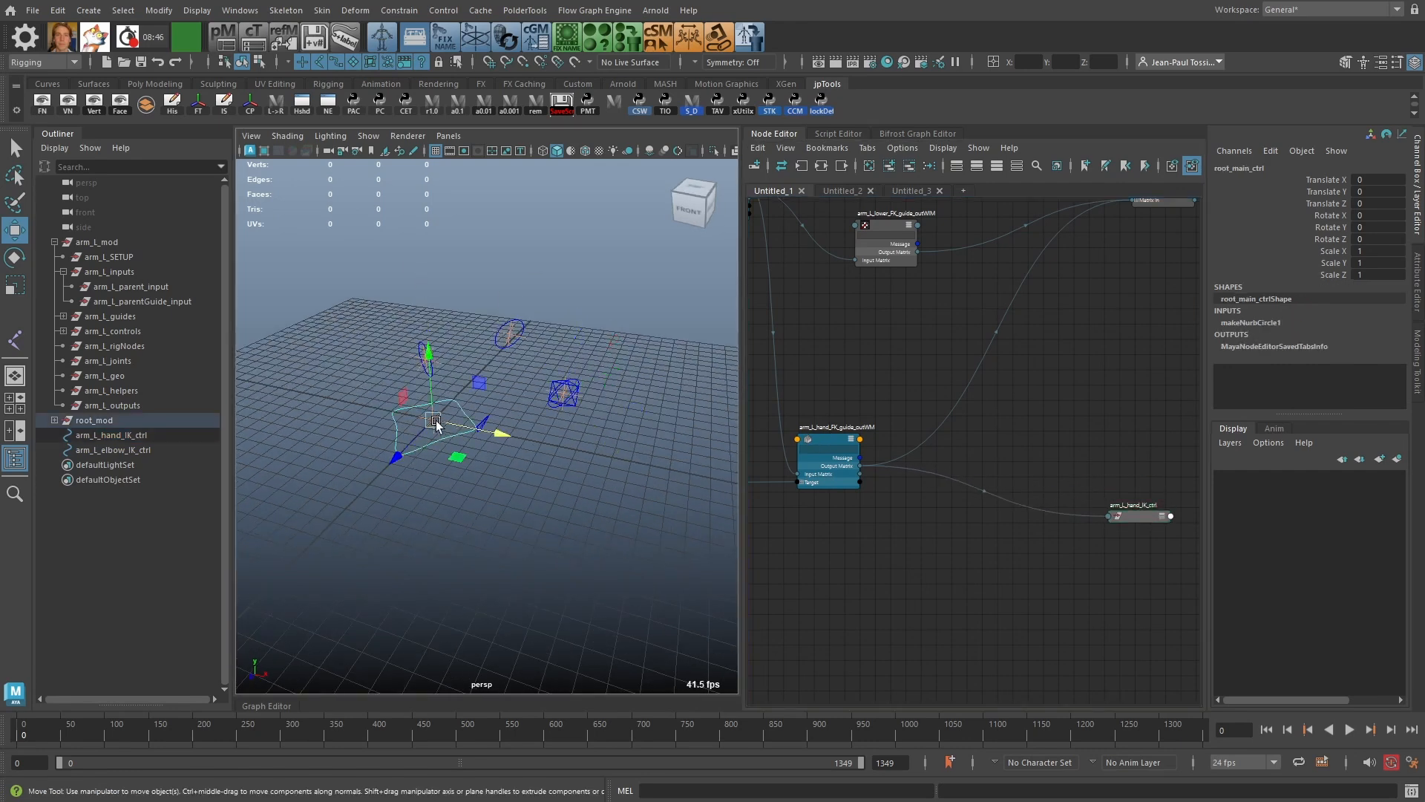
{"action": "left_click_drag", "start_coordinate": [435, 425], "coordinate": [416, 334]}
{"action": "key", "text": "ctrl+z"}
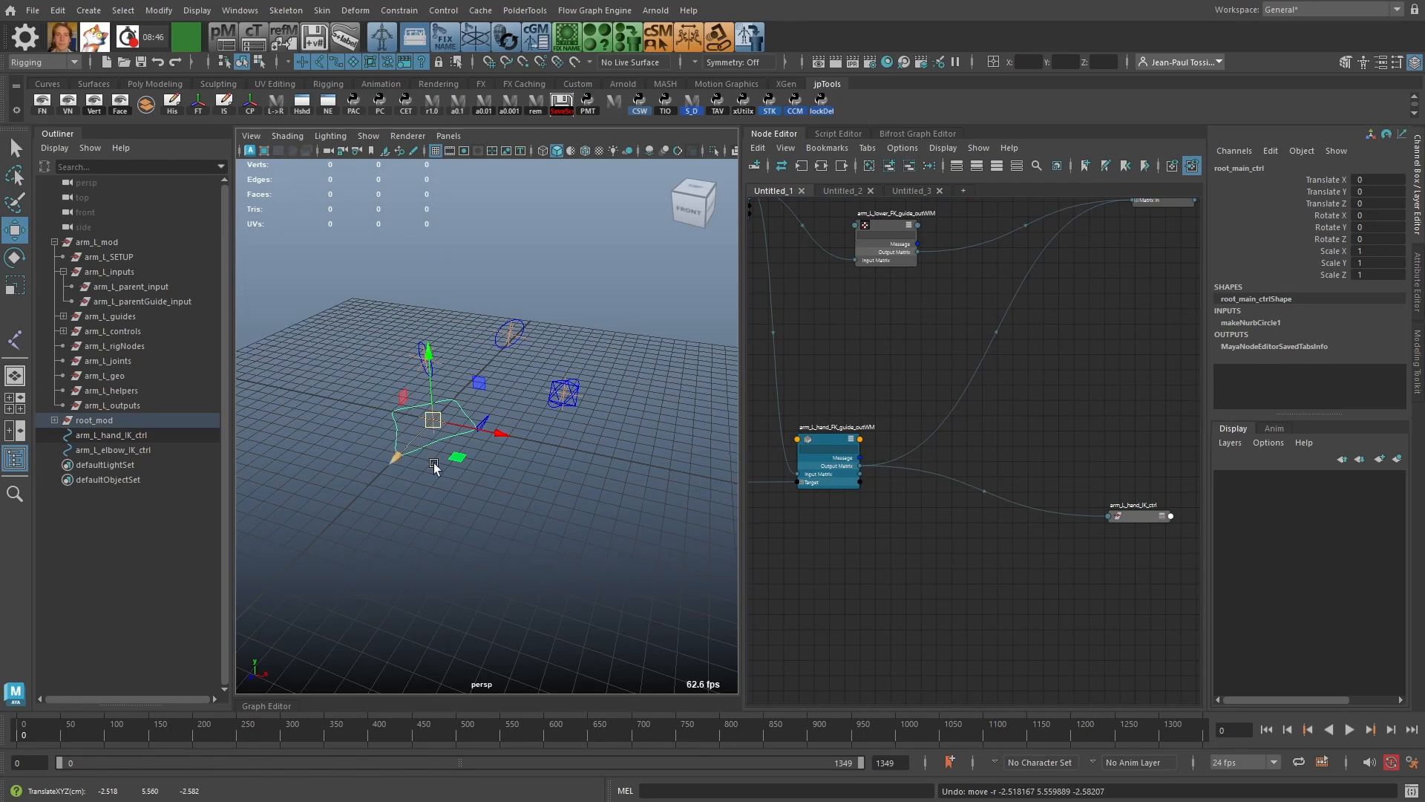
Step: Create a multMatrix node, show its connection ports and place it just below the arm_L_hand_IK_ctrl node
{"action": "left_click", "coordinate": [924, 554]}
{"action": "middle_click_drag", "start_coordinate": [959, 544], "coordinate": [979, 508], "text": "alt"}
{"action": "right_click_drag", "start_coordinate": [978, 508], "coordinate": [881, 479], "text": "alt"}
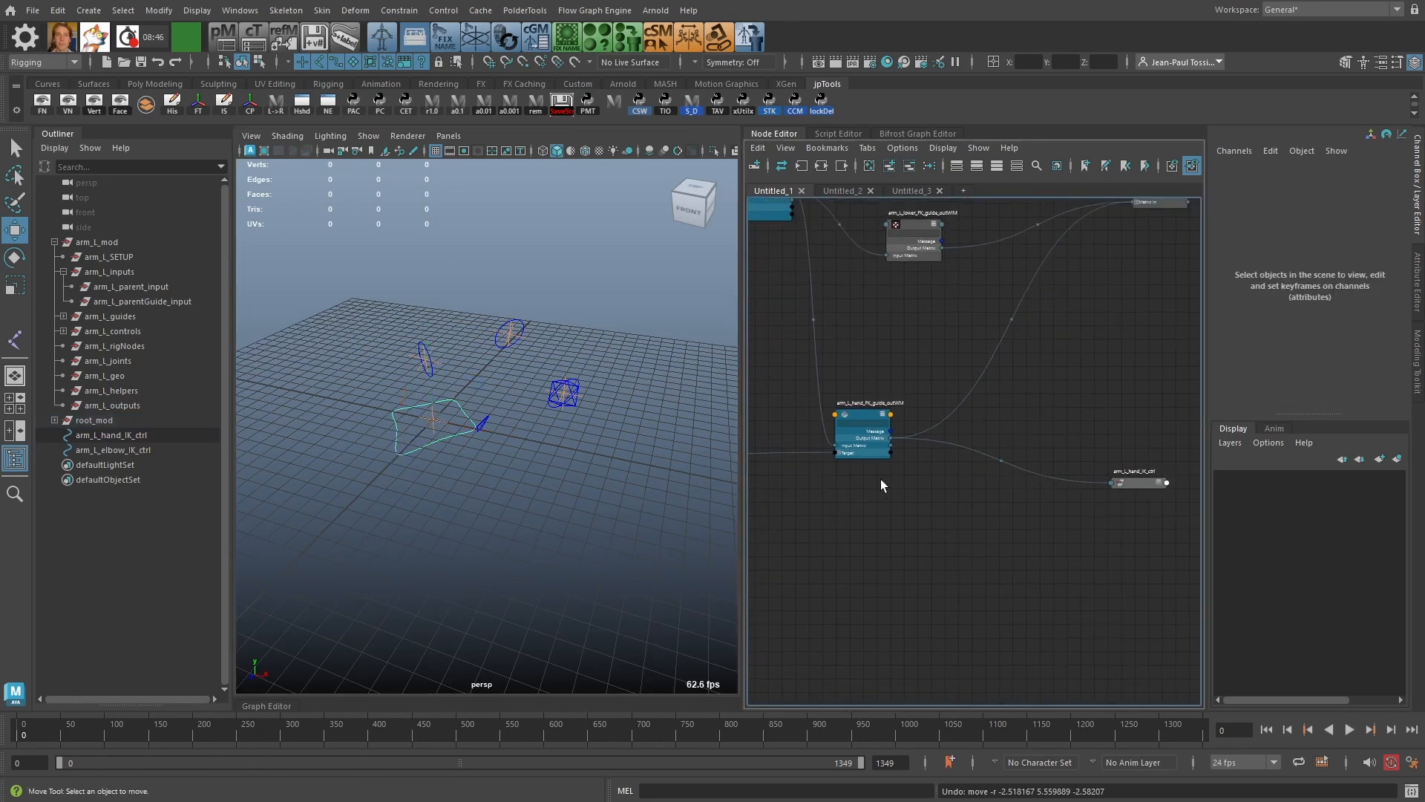
{"action": "left_click_drag", "start_coordinate": [1135, 482], "coordinate": [1150, 498]}
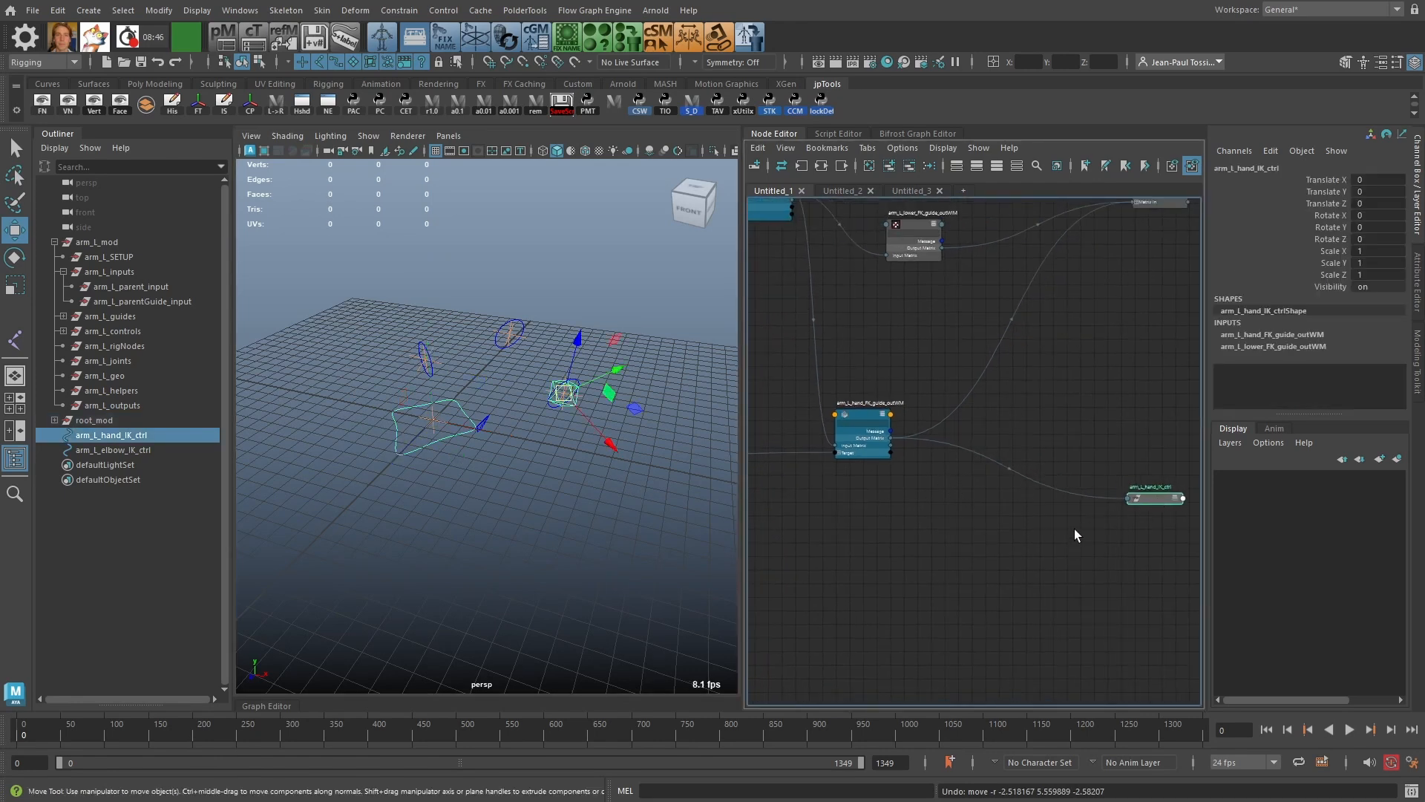
{"action": "left_click", "coordinate": [1014, 555]}
{"action": "key", "text": "Tab"}
{"action": "type", "text": "multMatrix"}
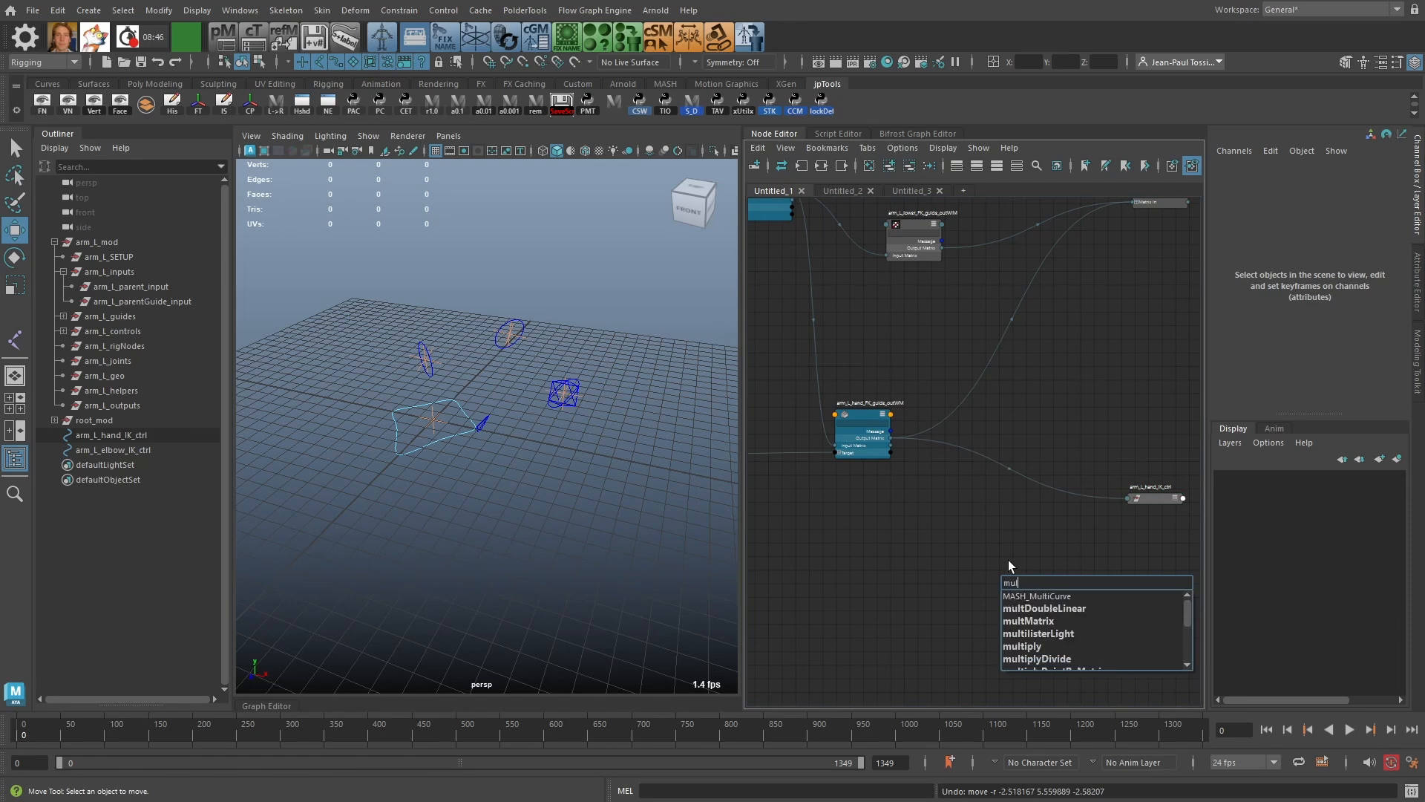
{"action": "key", "text": "Return"}
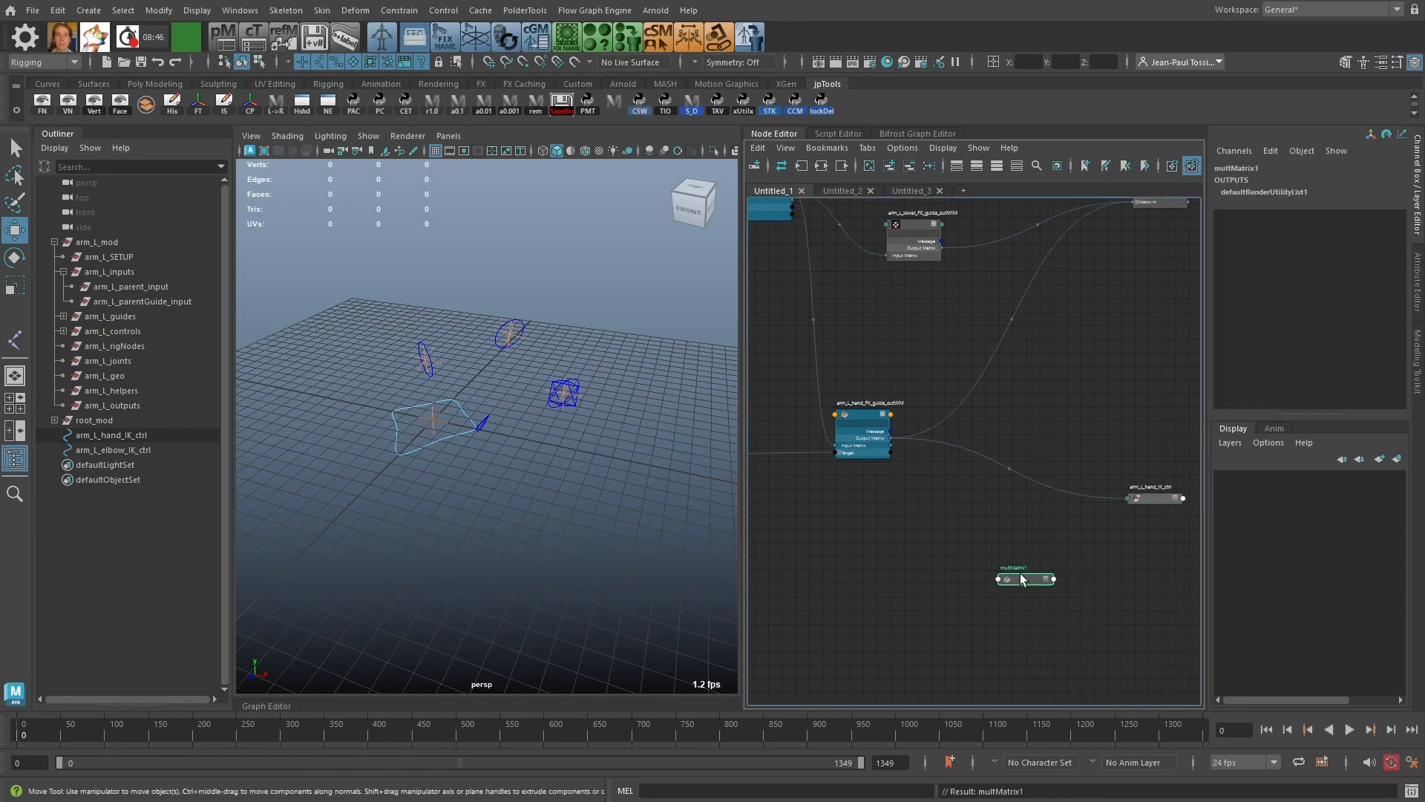
{"action": "key", "text": "2"}
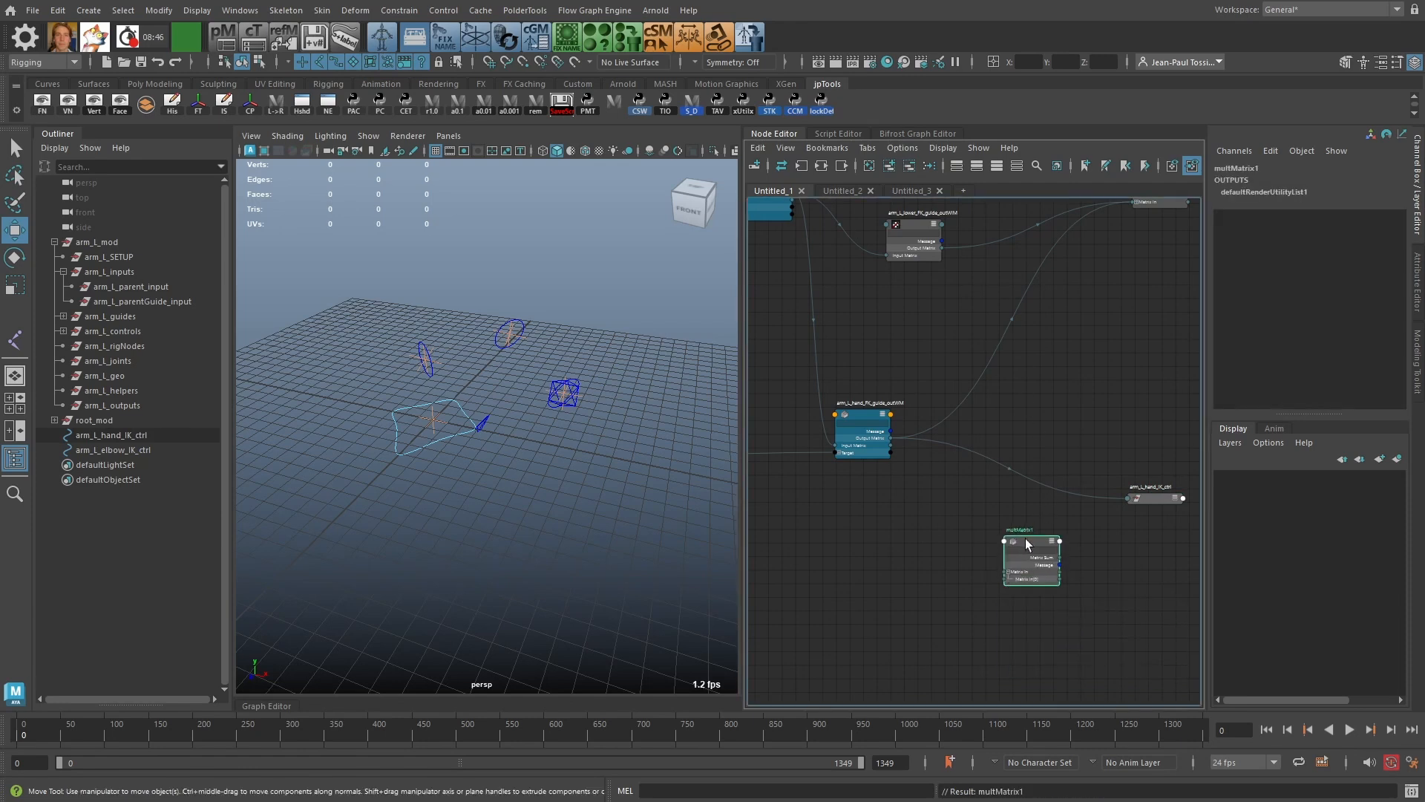
{"action": "left_click_drag", "start_coordinate": [1026, 539], "coordinate": [1031, 517]}
Step: Connect arm_L_hand_FK_guide_outWM's Output Matrix to multMatrix1's first Matrix In slot and bring the arm_L_hand_IK_ctrl node closer
{"action": "scroll", "coordinate": [974, 510], "scroll_direction": "up", "scroll_amount": 2}
{"action": "left_click", "coordinate": [844, 394]}
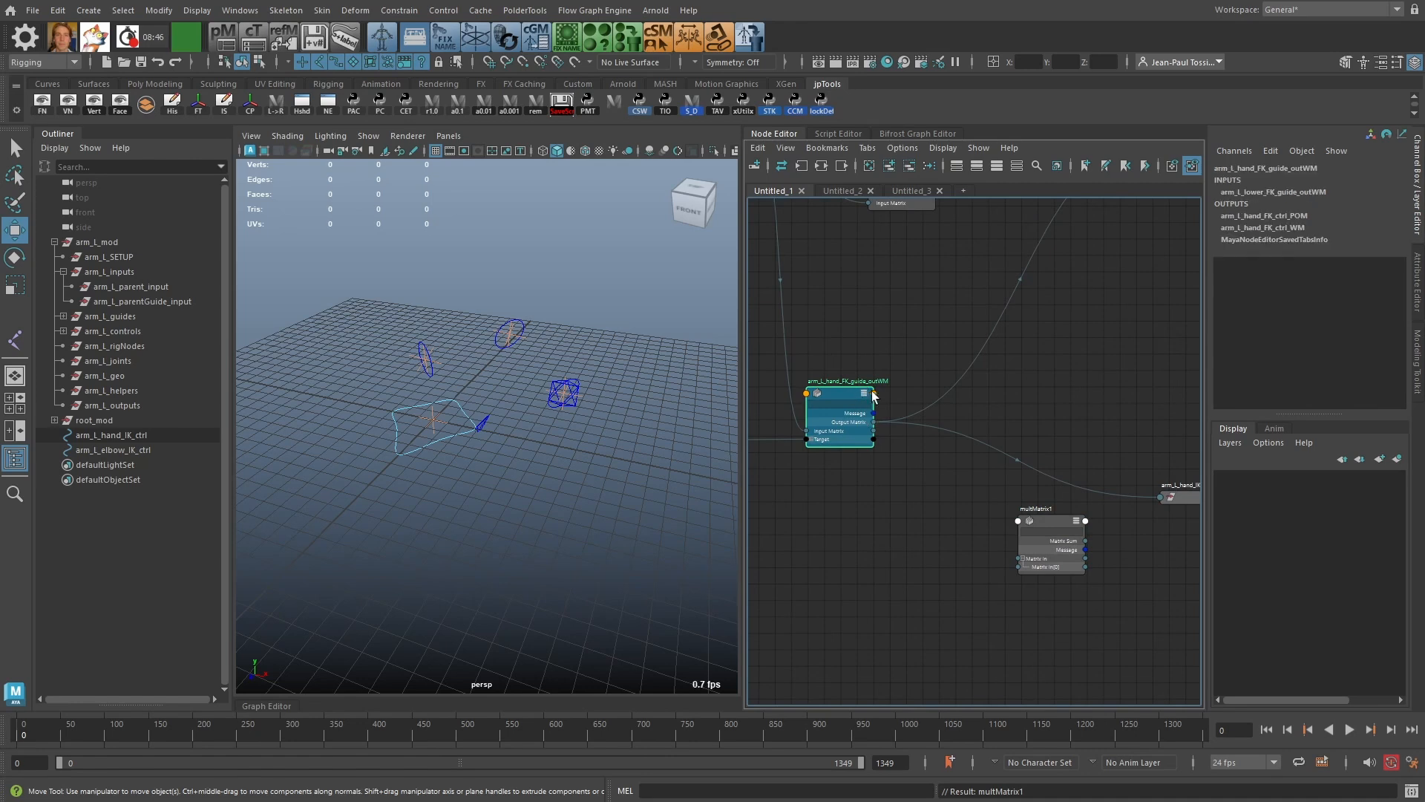
{"action": "left_click_drag", "start_coordinate": [988, 558], "coordinate": [1018, 567]}
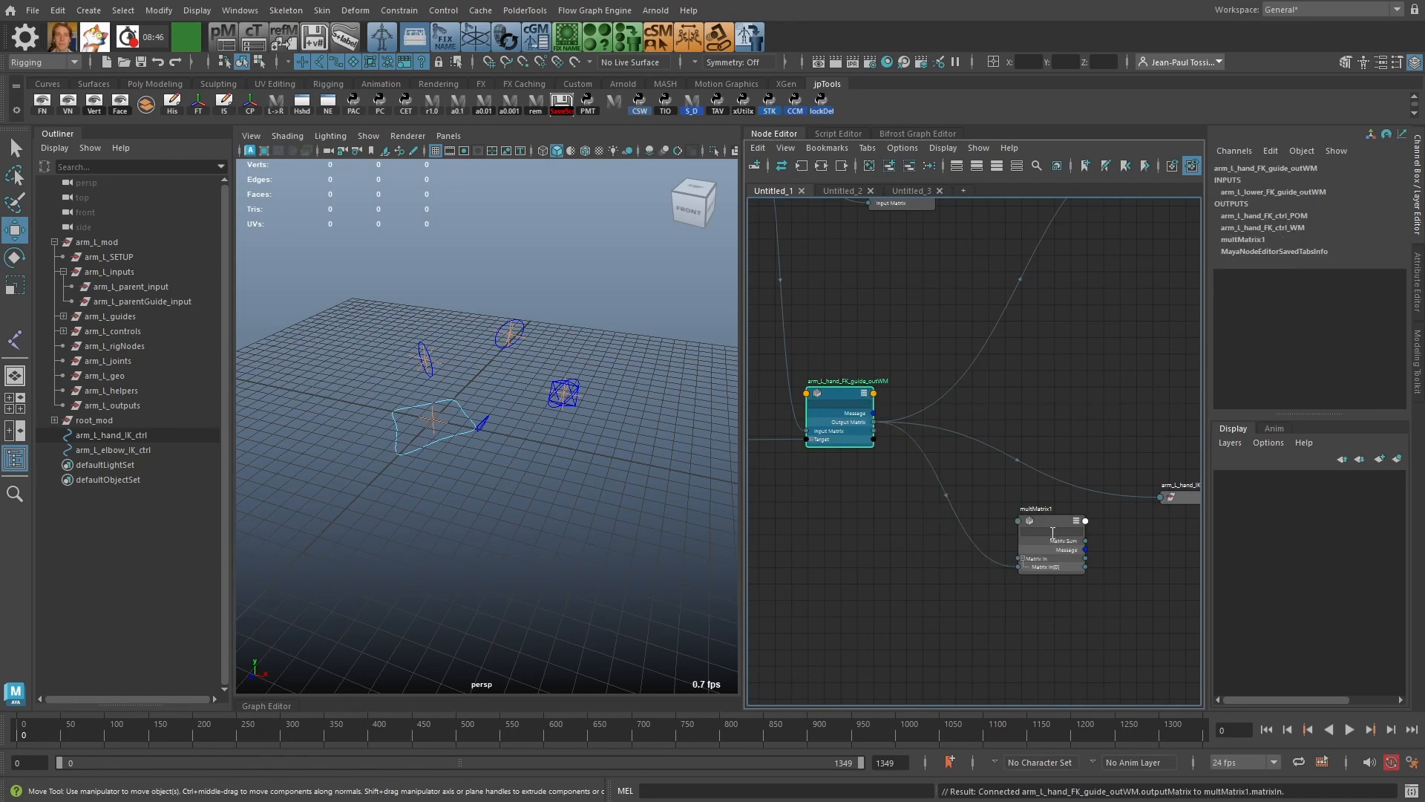
{"action": "left_click_drag", "start_coordinate": [1053, 519], "coordinate": [1046, 523]}
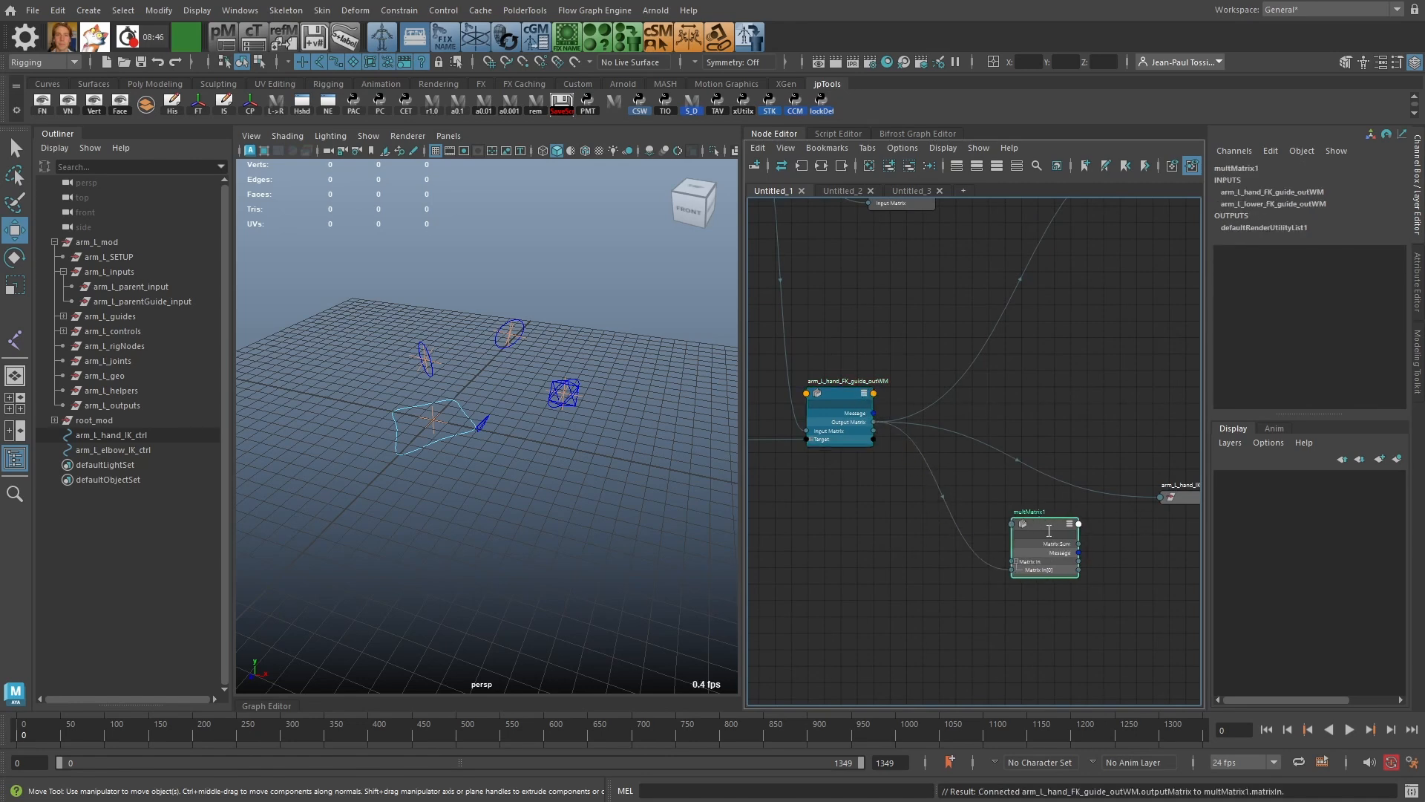
{"action": "left_click_drag", "start_coordinate": [1179, 497], "coordinate": [1113, 496]}
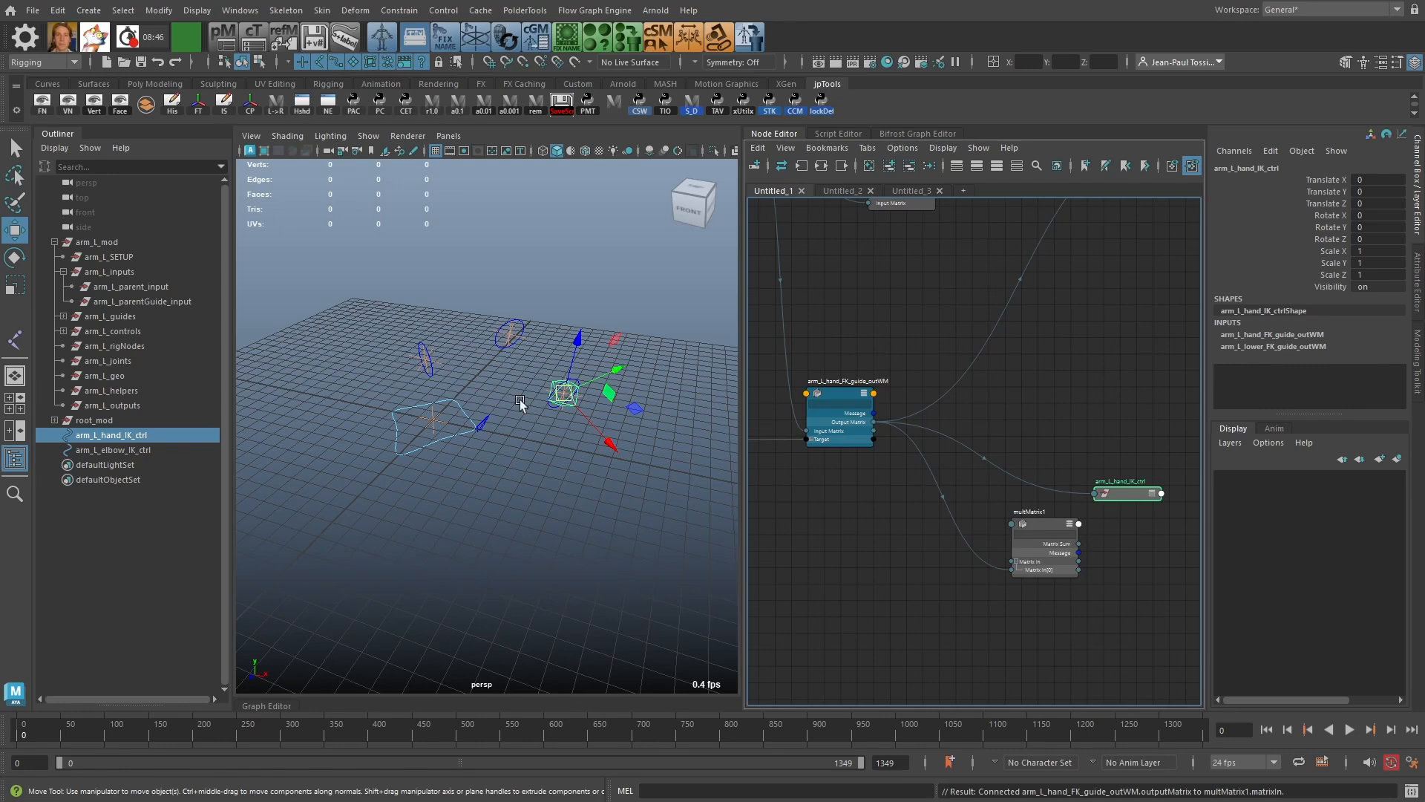
Step: Move root_main_guide along its Z axis to a Translate Z of about 1.745
{"action": "left_click", "coordinate": [422, 445]}
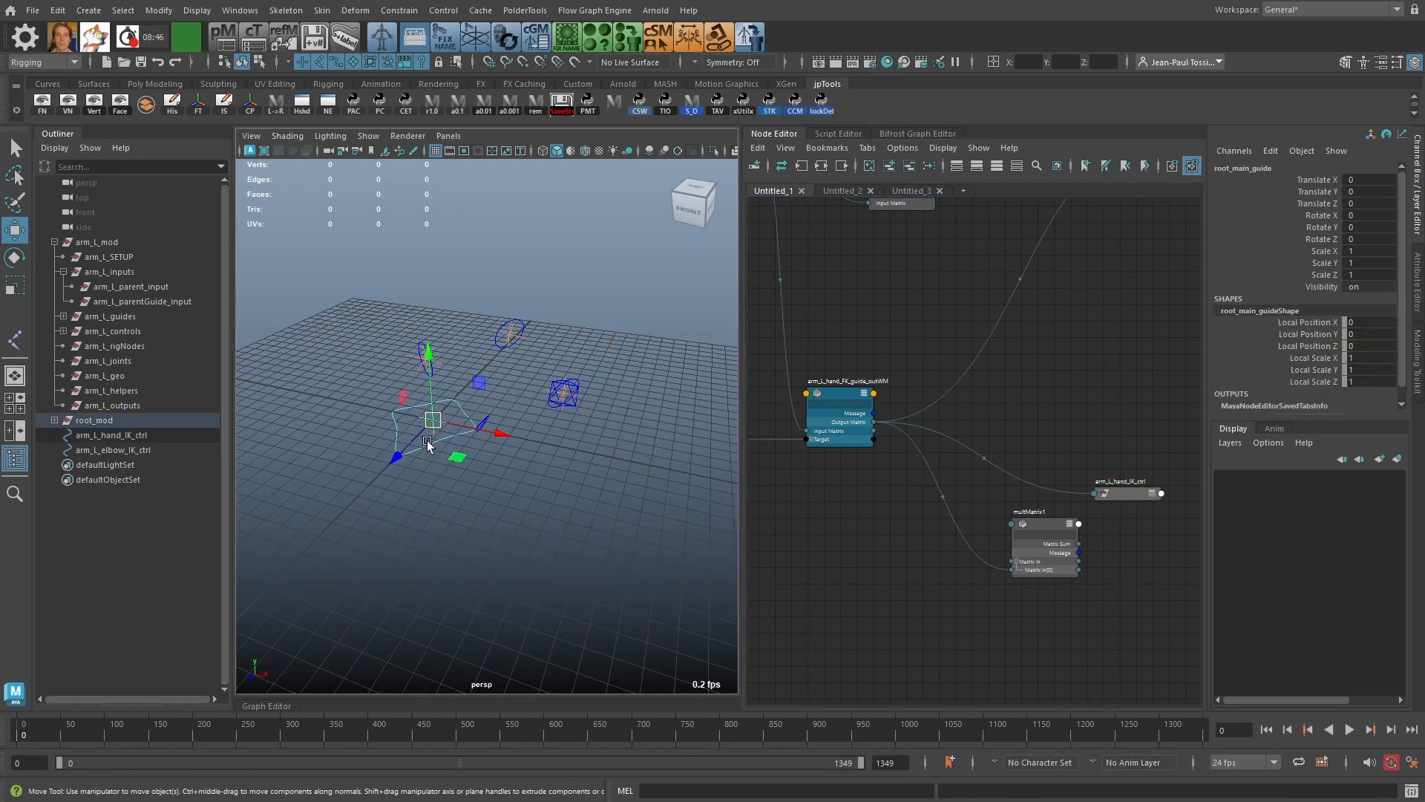
{"action": "mouse_move", "coordinate": [416, 446]}
{"action": "left_mouse_down"}
{"action": "mouse_move", "coordinate": [394, 465]}
{"action": "mouse_move", "coordinate": [403, 456]}
{"action": "left_mouse_up"}
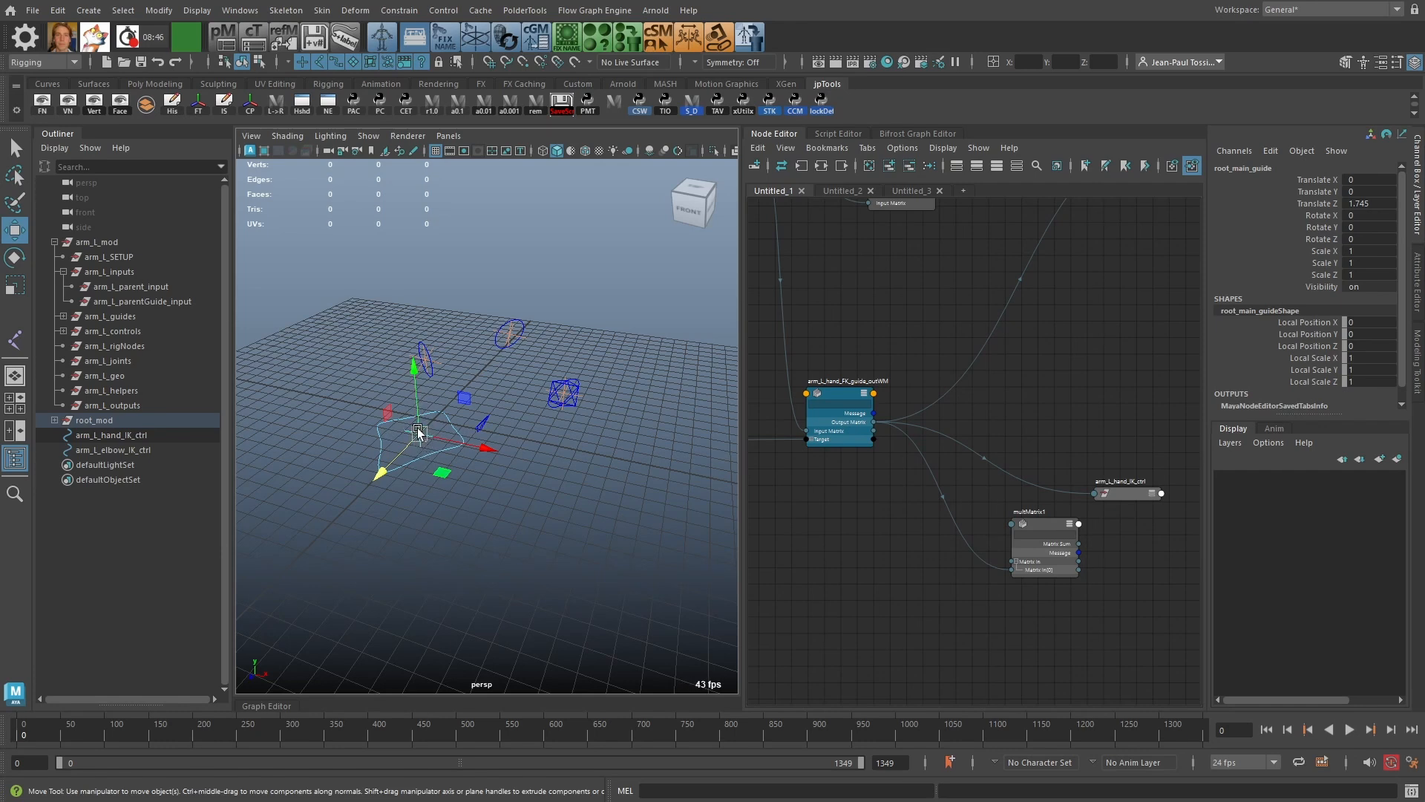
Step: Expand multMatrix1 to expose its Matrix In[1] slot
{"action": "left_click", "coordinate": [124, 300]}
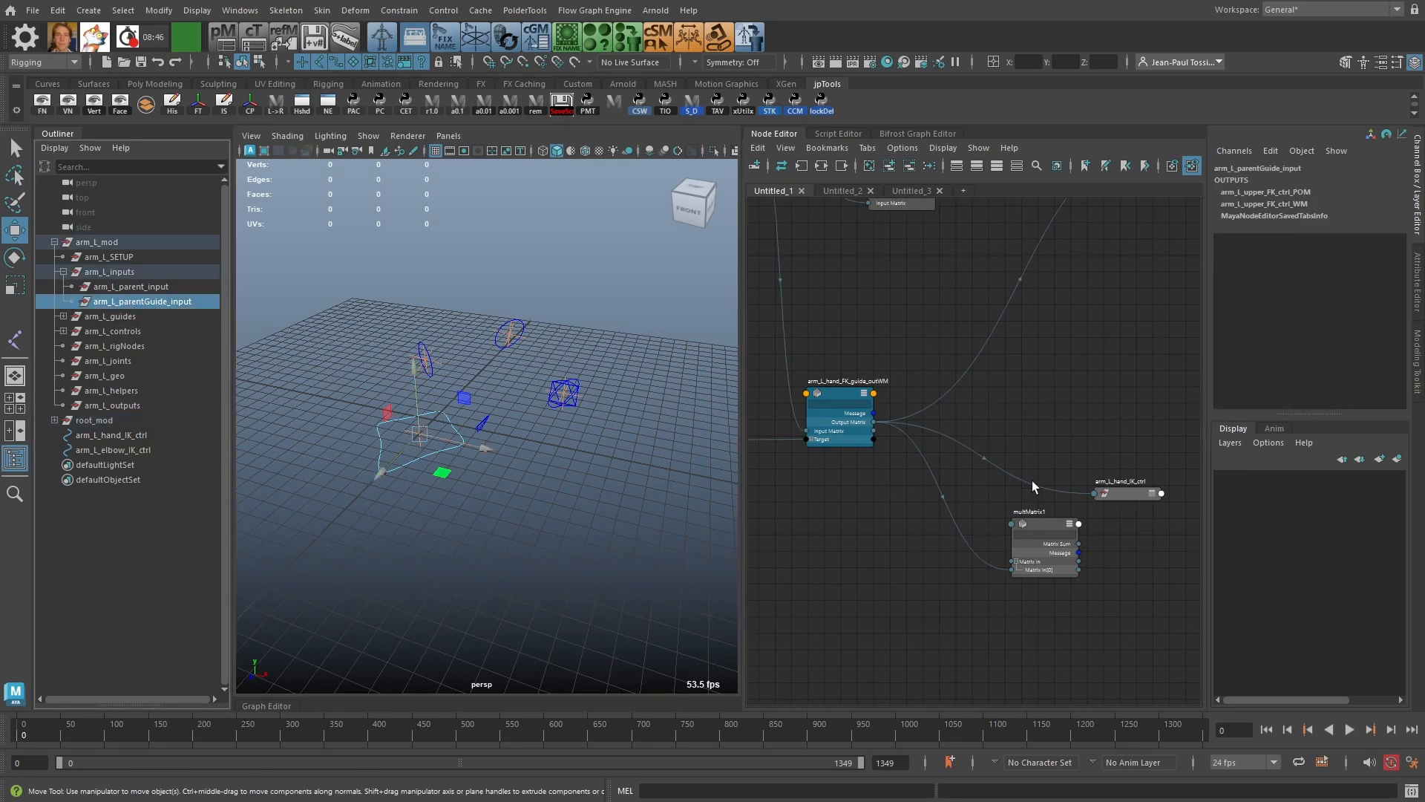
{"action": "left_click", "coordinate": [1042, 525]}
{"action": "key", "text": "3"}
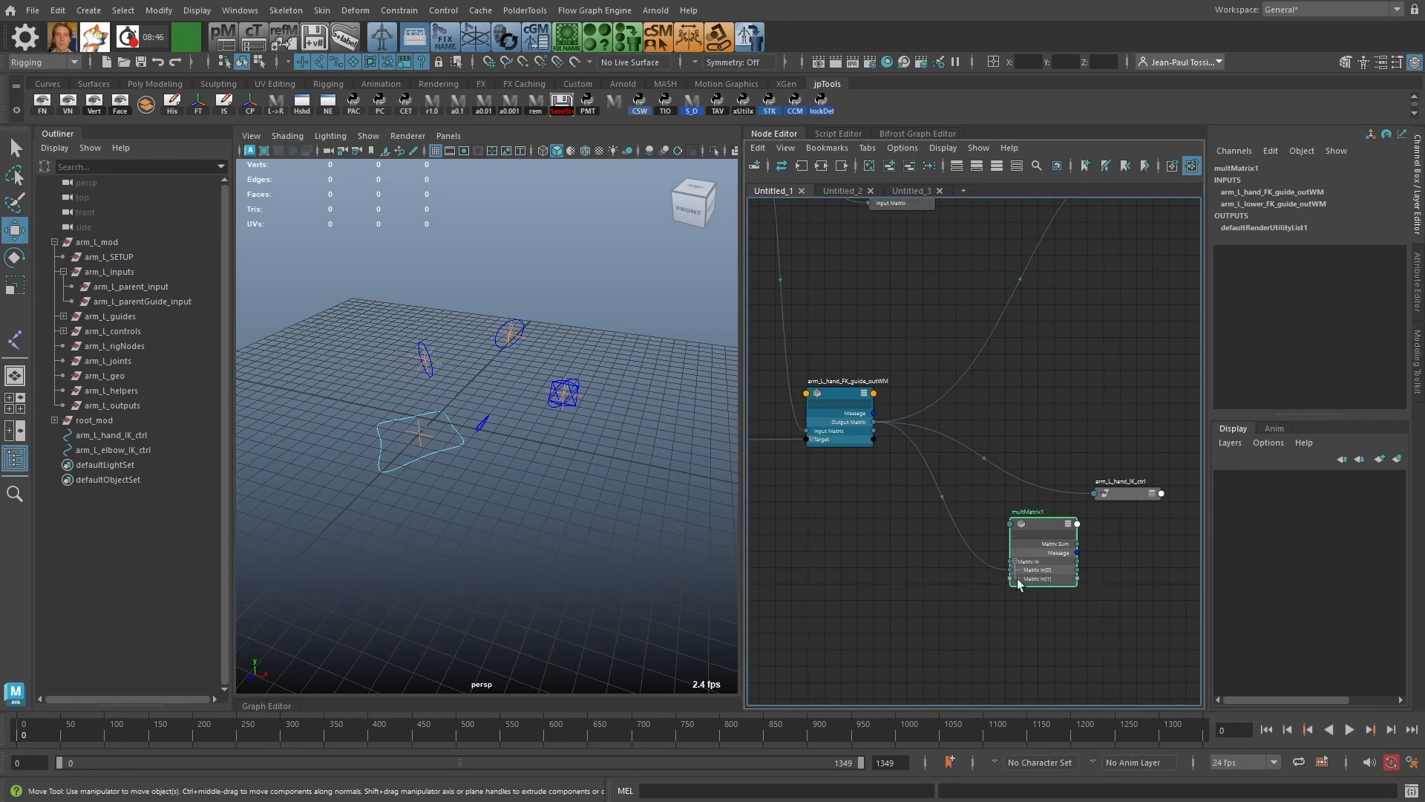
Step: Connect arm_L_parentGuide_input's World Inverse Matrix[0] to multMatrix1's Matrix In[1] and move multMatrix1 closer to the hand guide node
{"action": "left_click", "coordinate": [140, 300]}
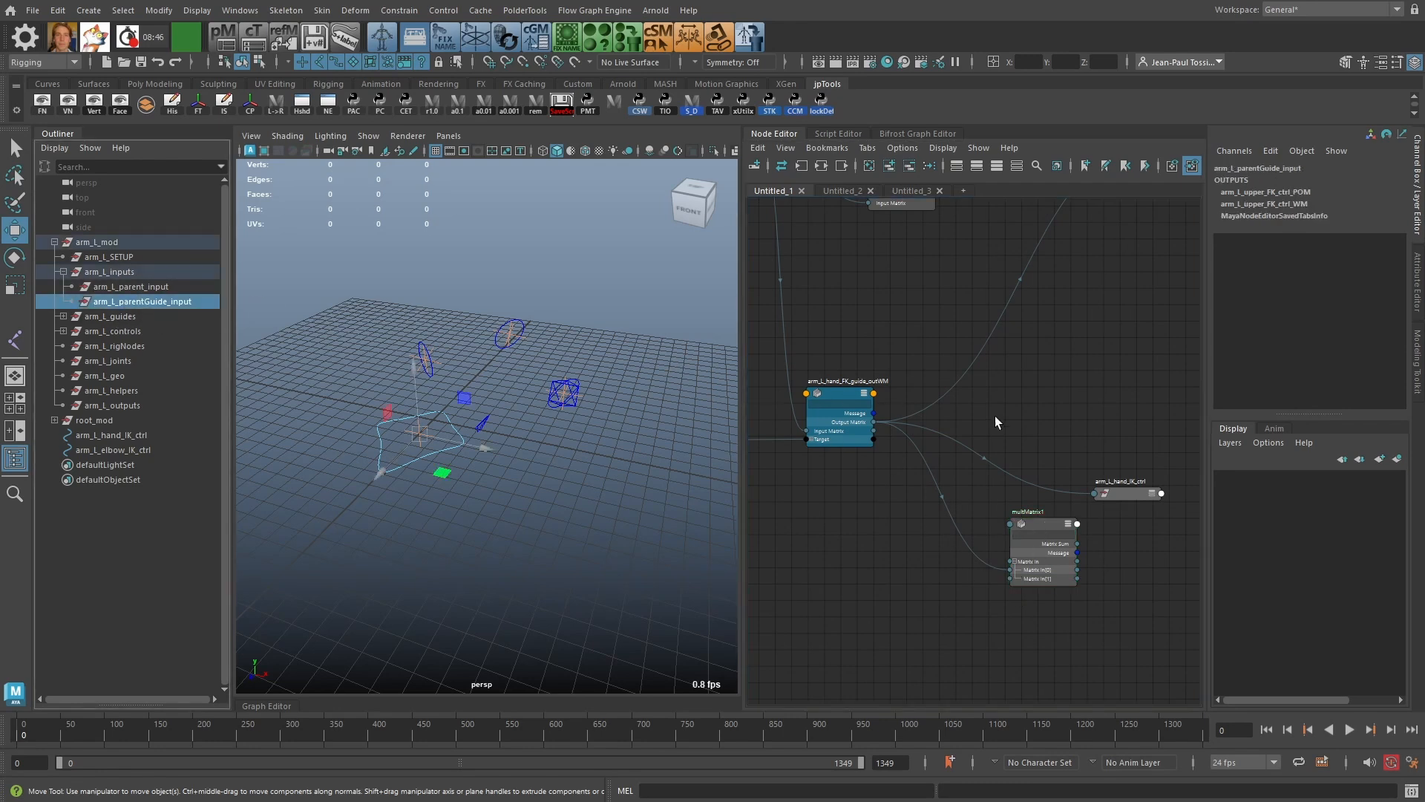
{"action": "middle_click_drag", "start_coordinate": [1045, 422], "coordinate": [1146, 479], "text": "alt"}
{"action": "right_click_drag", "start_coordinate": [1147, 479], "coordinate": [870, 357], "text": "alt"}
{"action": "middle_click_drag", "start_coordinate": [838, 228], "coordinate": [887, 399], "text": "alt"}
{"action": "middle_click_drag", "start_coordinate": [1000, 308], "coordinate": [815, 319], "text": "alt"}
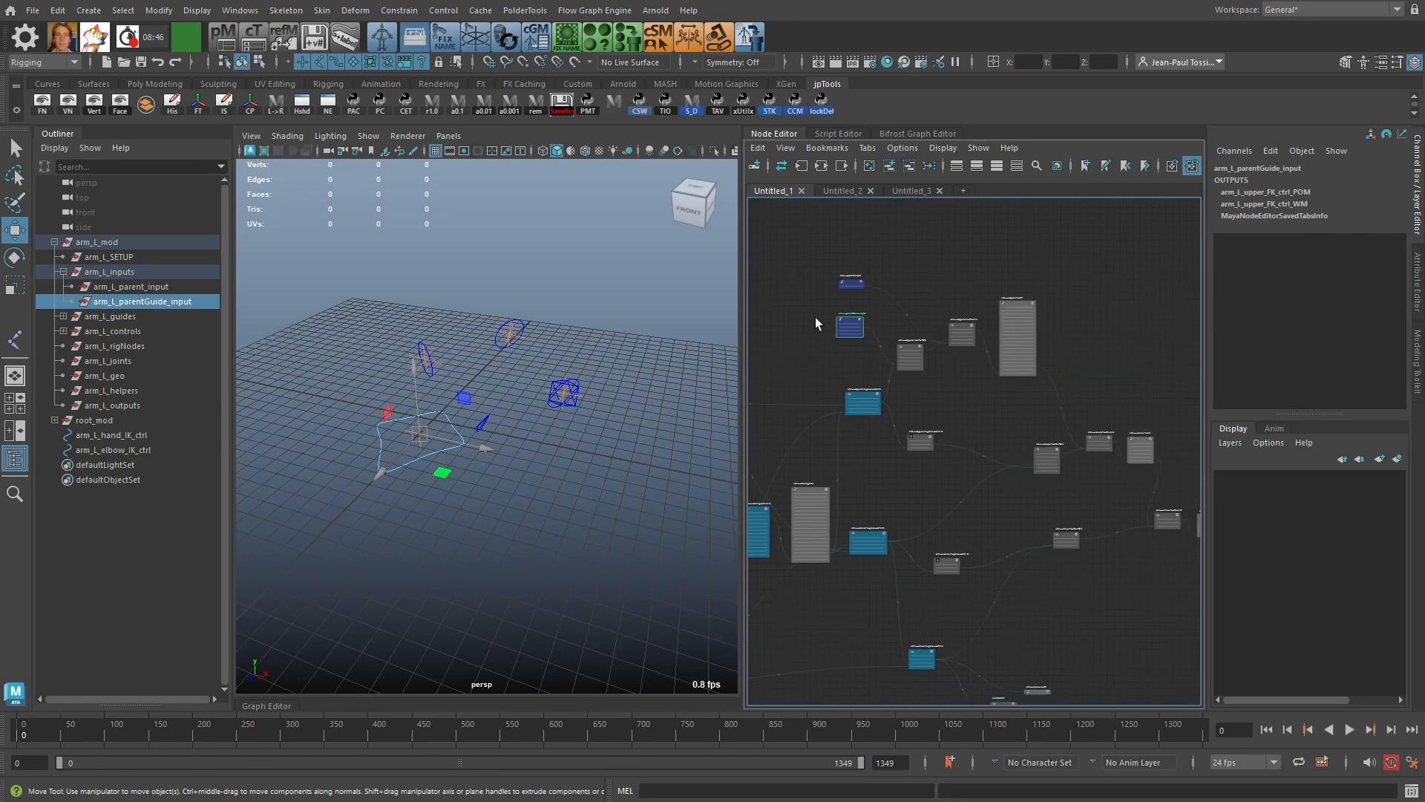
{"action": "right_click_drag", "start_coordinate": [824, 319], "coordinate": [1025, 425], "text": "alt"}
{"action": "right_click_drag", "start_coordinate": [876, 315], "coordinate": [873, 360], "text": "alt"}
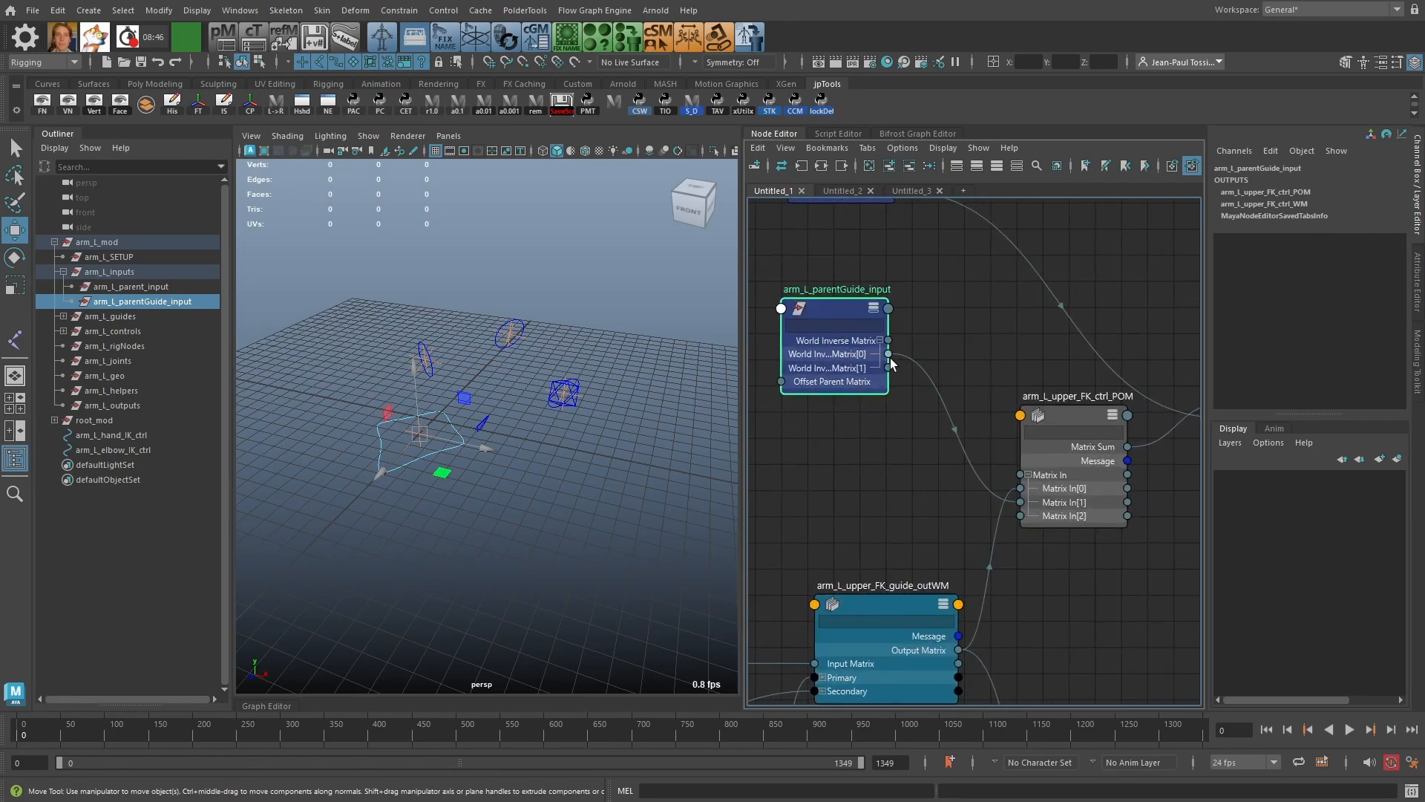
{"action": "left_click_drag", "start_coordinate": [889, 360], "coordinate": [998, 482]}
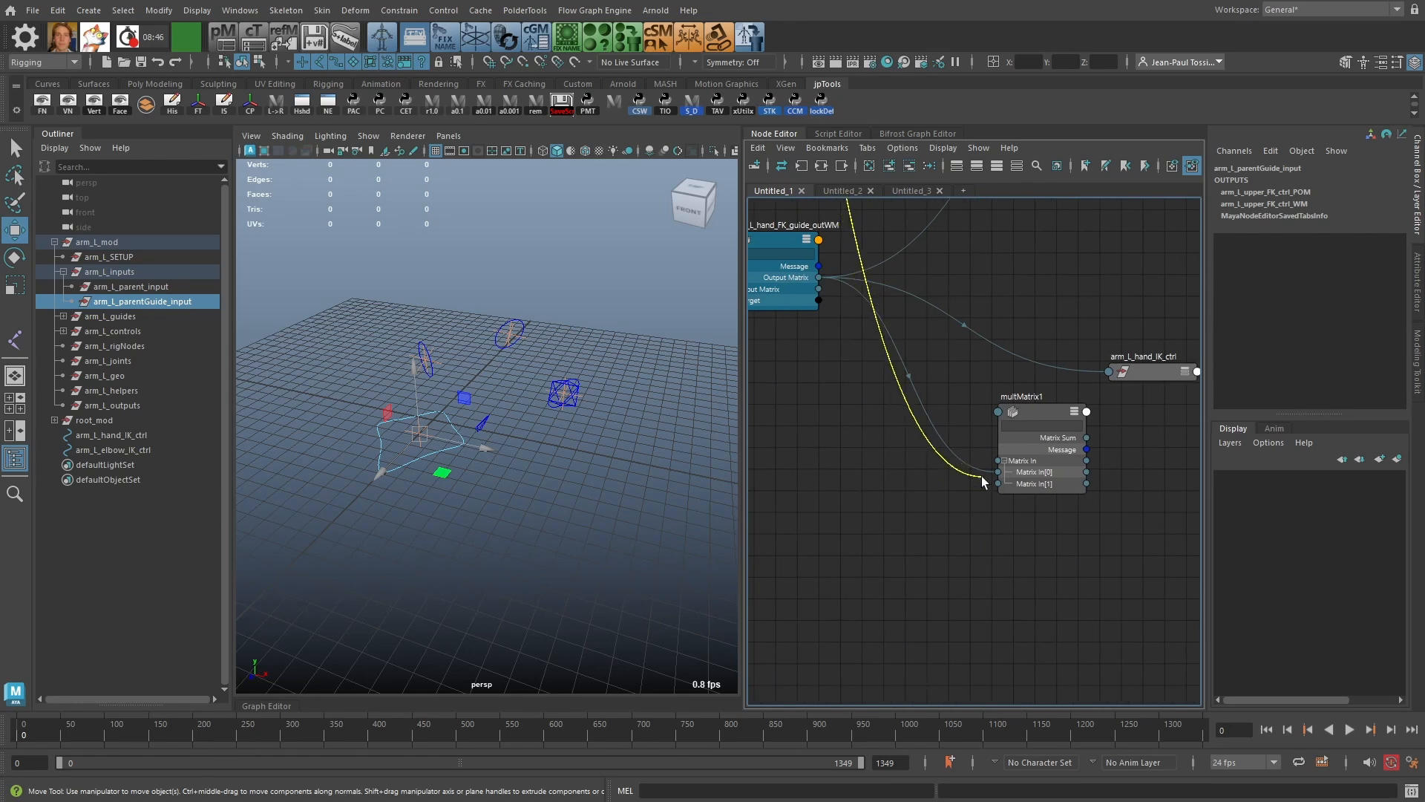
{"action": "left_click_drag", "start_coordinate": [1044, 412], "coordinate": [956, 395]}
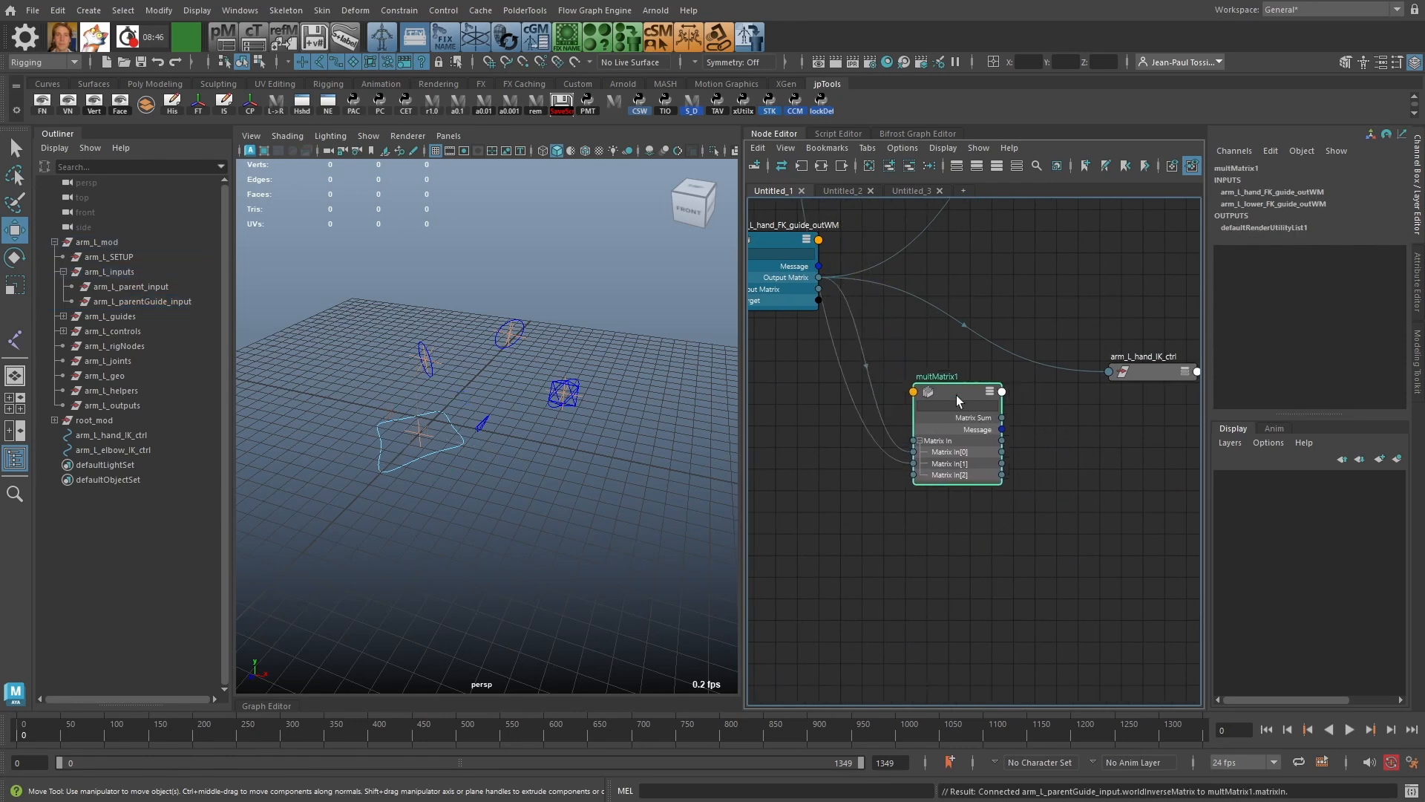
{"action": "middle_click_drag", "start_coordinate": [956, 394], "coordinate": [992, 437], "text": "alt"}
{"action": "right_click_drag", "start_coordinate": [992, 437], "coordinate": [970, 371], "text": "alt"}
{"action": "left_click_drag", "start_coordinate": [986, 434], "coordinate": [985, 427]}
{"action": "middle_click_drag", "start_coordinate": [996, 434], "coordinate": [998, 462], "text": "alt"}
{"action": "scroll", "coordinate": [998, 460], "scroll_direction": "down", "scroll_amount": 1}
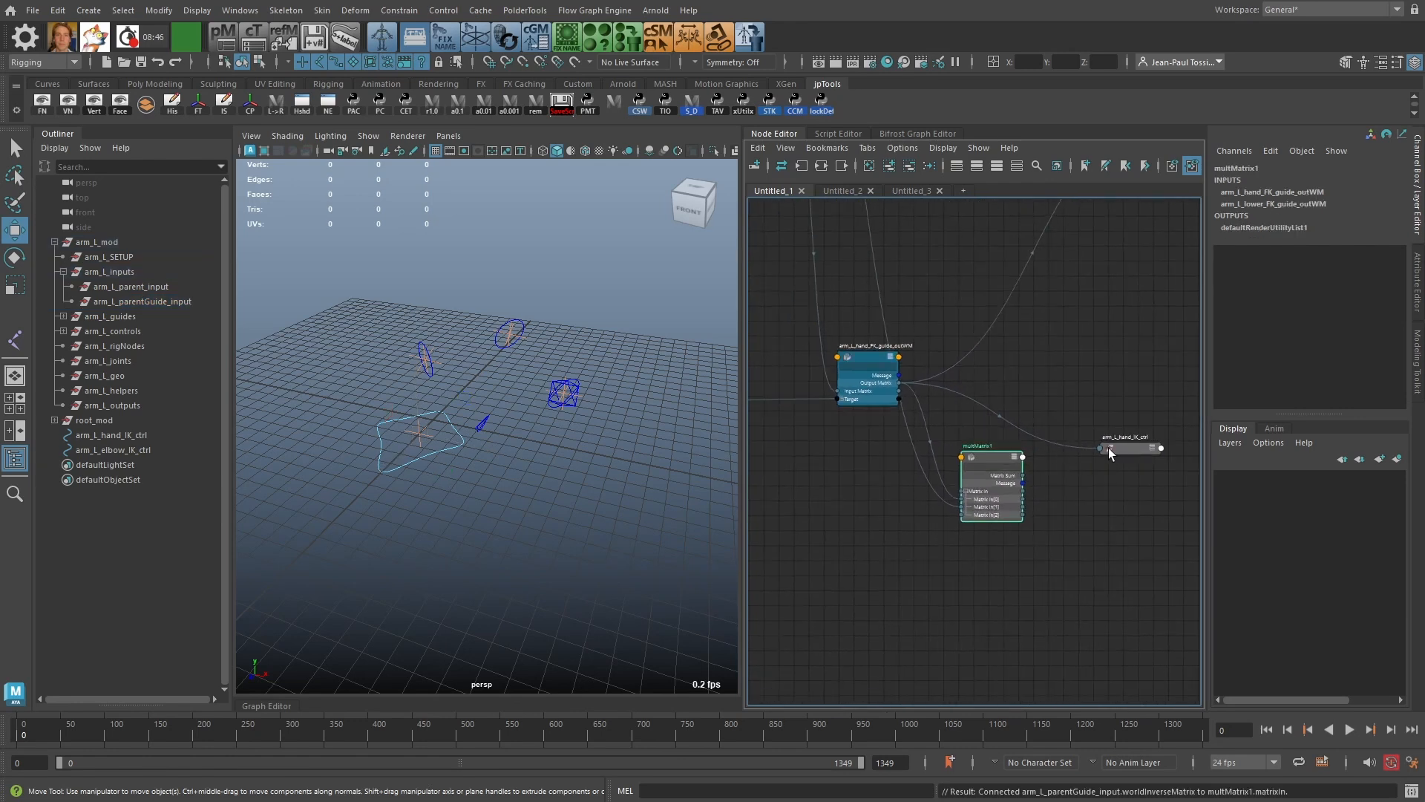
Step: Rename multMatrix1 as arm_L_hand_IK_ctrl_POM, basing the name on the arm_L_hand_IK_ctrl node
{"action": "left_click_drag", "start_coordinate": [1109, 440], "coordinate": [1103, 436]}
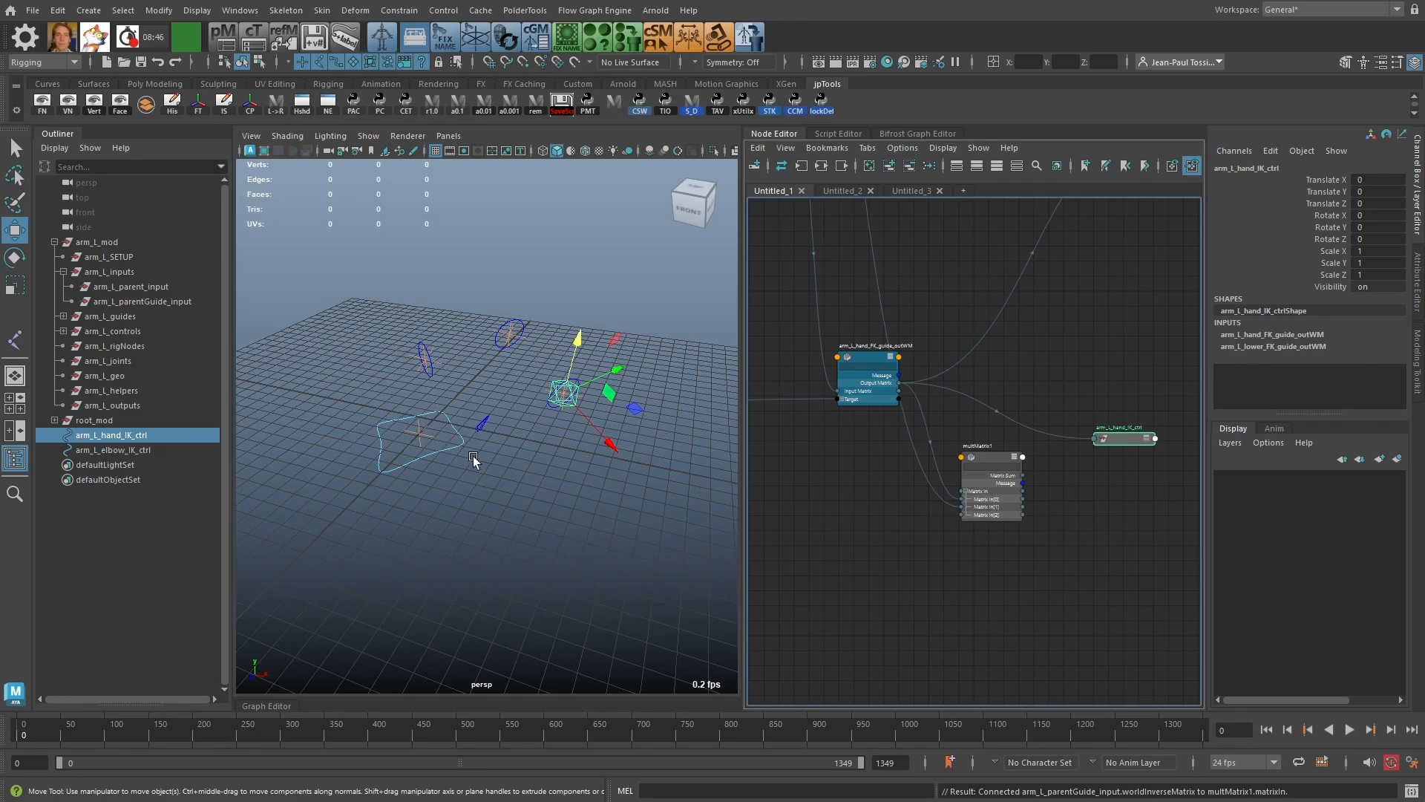
{"action": "double_click", "coordinate": [1126, 428]}
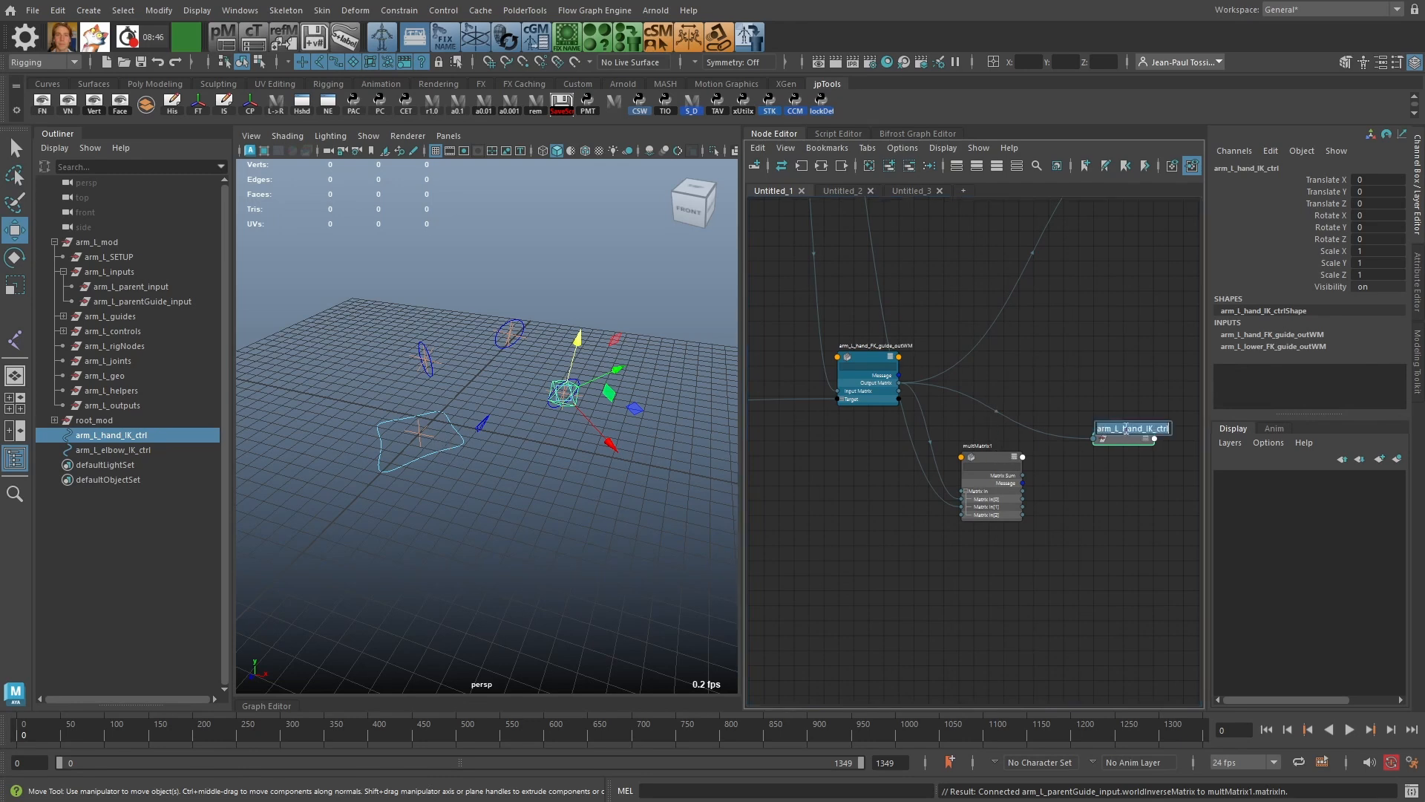
{"action": "left_click", "coordinate": [980, 455]}
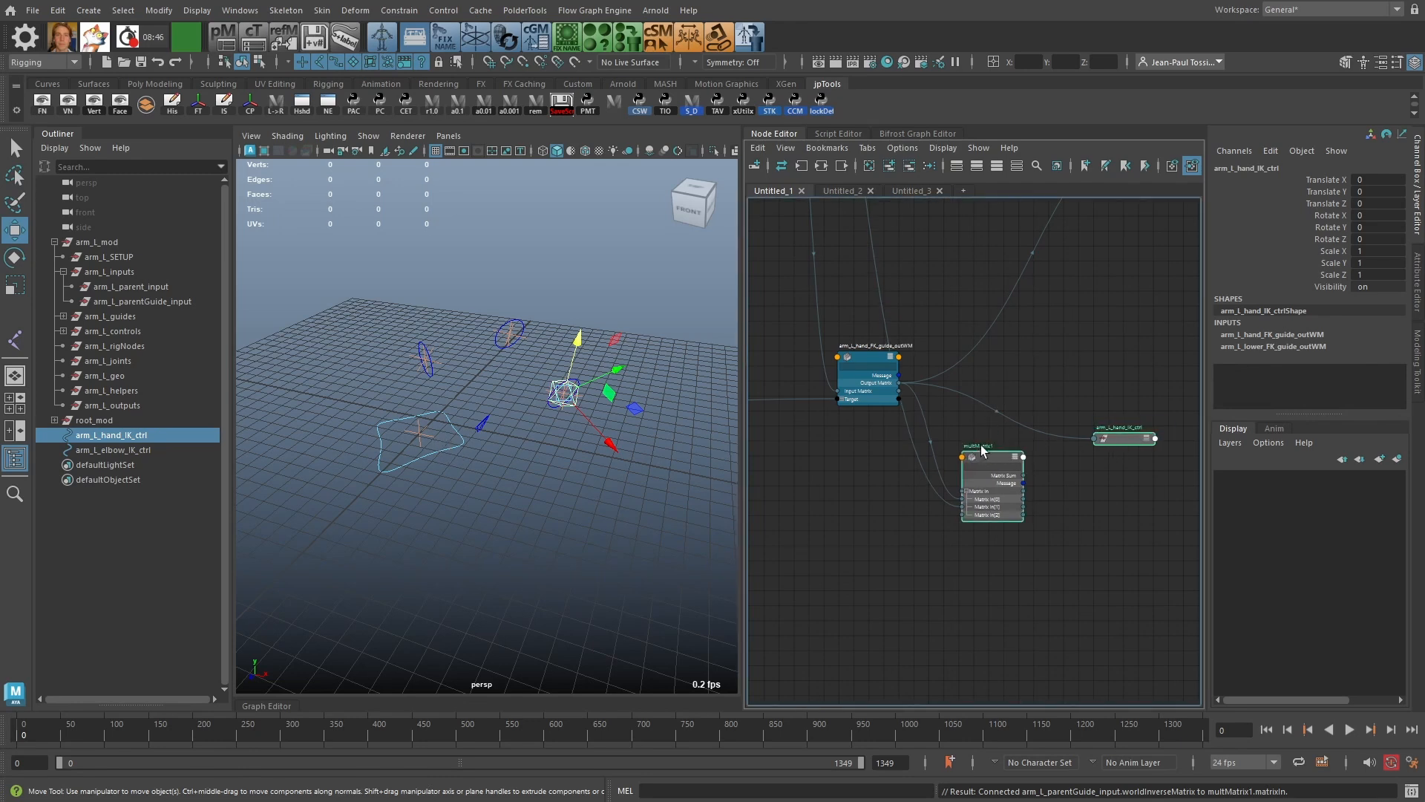
{"action": "double_click", "coordinate": [981, 448]}
{"action": "type", "text": "_POM"}
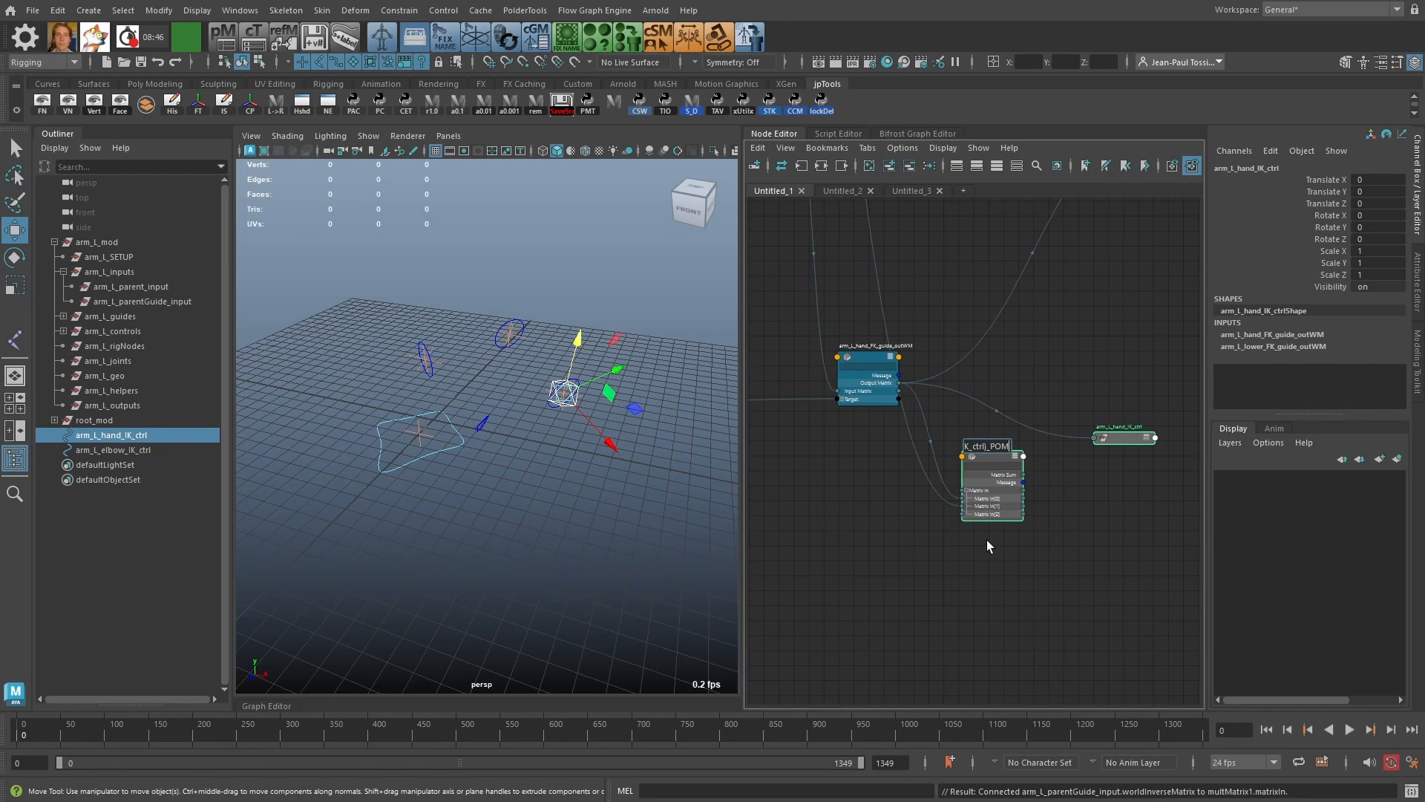
{"action": "key", "text": "Return"}
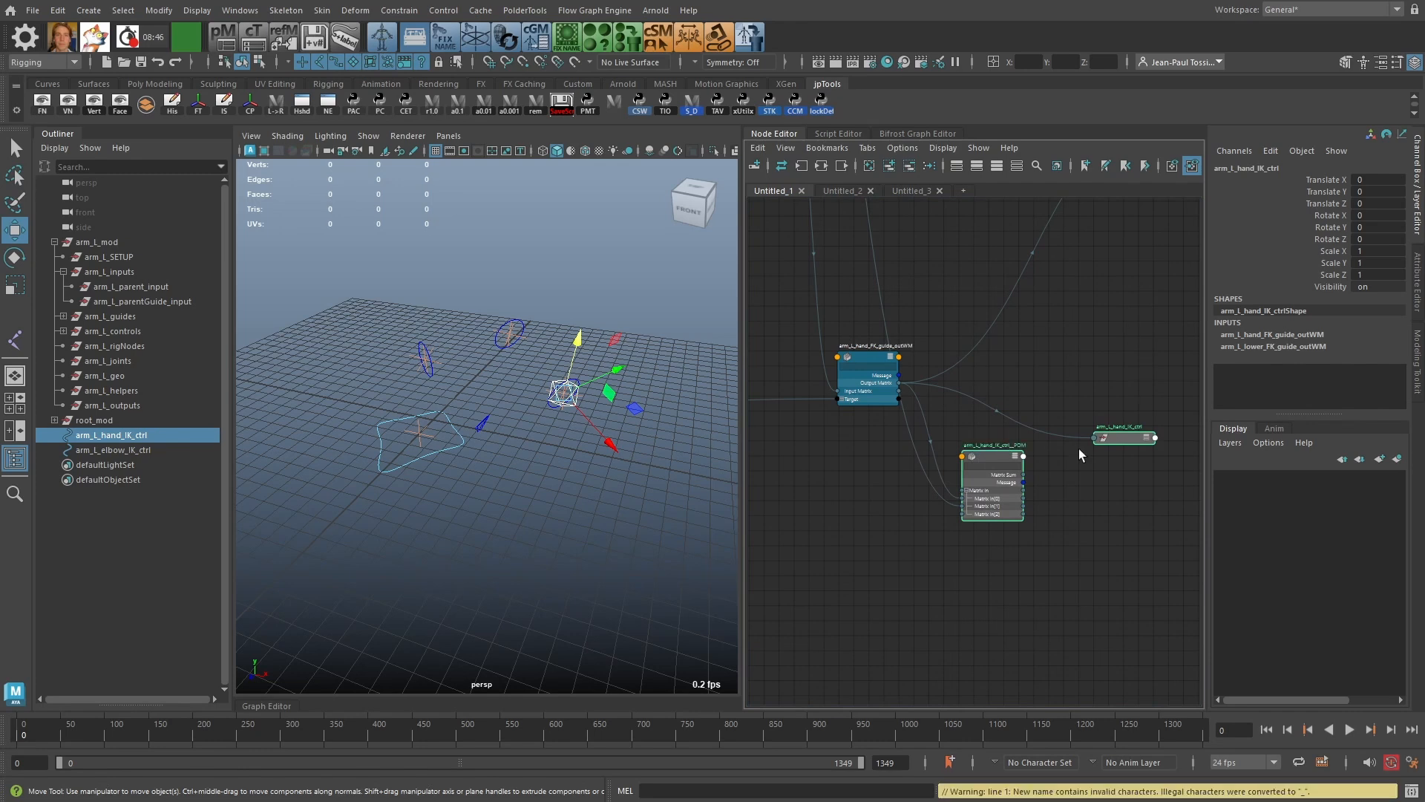
{"action": "scroll", "coordinate": [1080, 449], "scroll_direction": "up", "scroll_amount": 4}
{"action": "double_click", "coordinate": [1100, 481]}
{"action": "left_click", "coordinate": [1053, 483]}
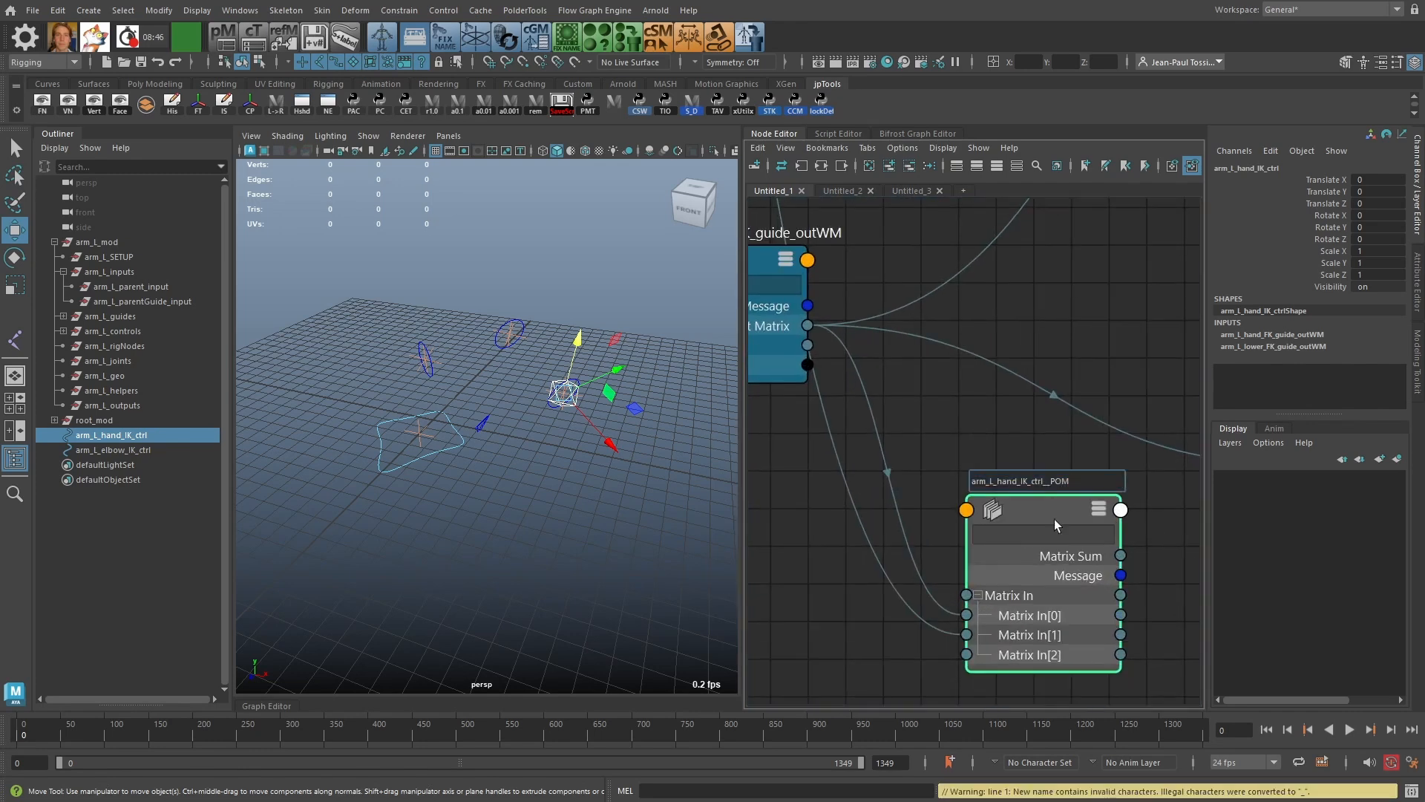
{"action": "key", "text": "Return"}
{"action": "left_click", "coordinate": [1099, 455]}
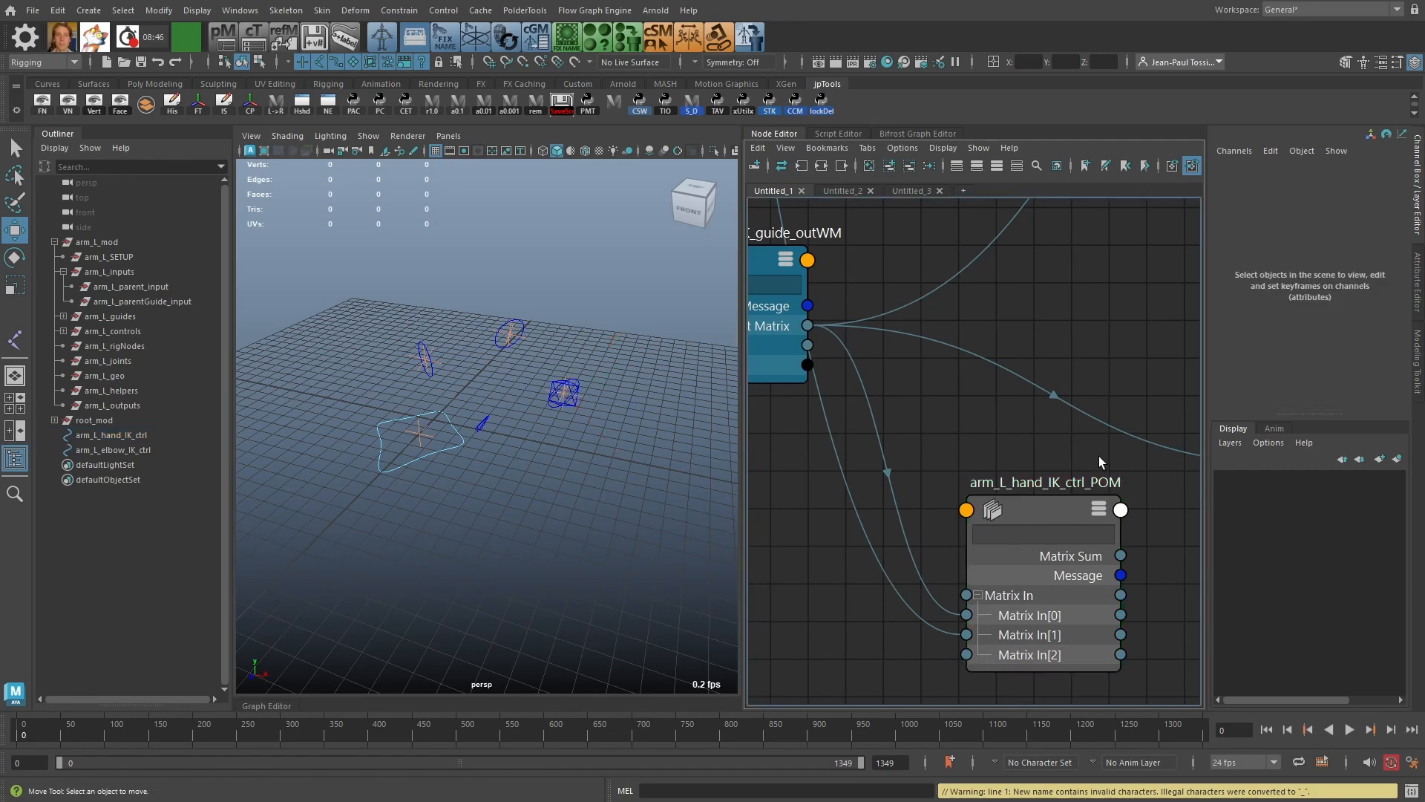
Step: Move the arm_L_hand_IK_ctrl node farther out and create a second multMatrix node before it, exposing its Matrix In[0] slot
{"action": "right_click_drag", "start_coordinate": [1074, 478], "coordinate": [902, 414], "text": "alt"}
{"action": "middle_click_drag", "start_coordinate": [1196, 447], "coordinate": [986, 383], "text": "alt"}
{"action": "left_click_drag", "start_coordinate": [986, 384], "coordinate": [1120, 334]}
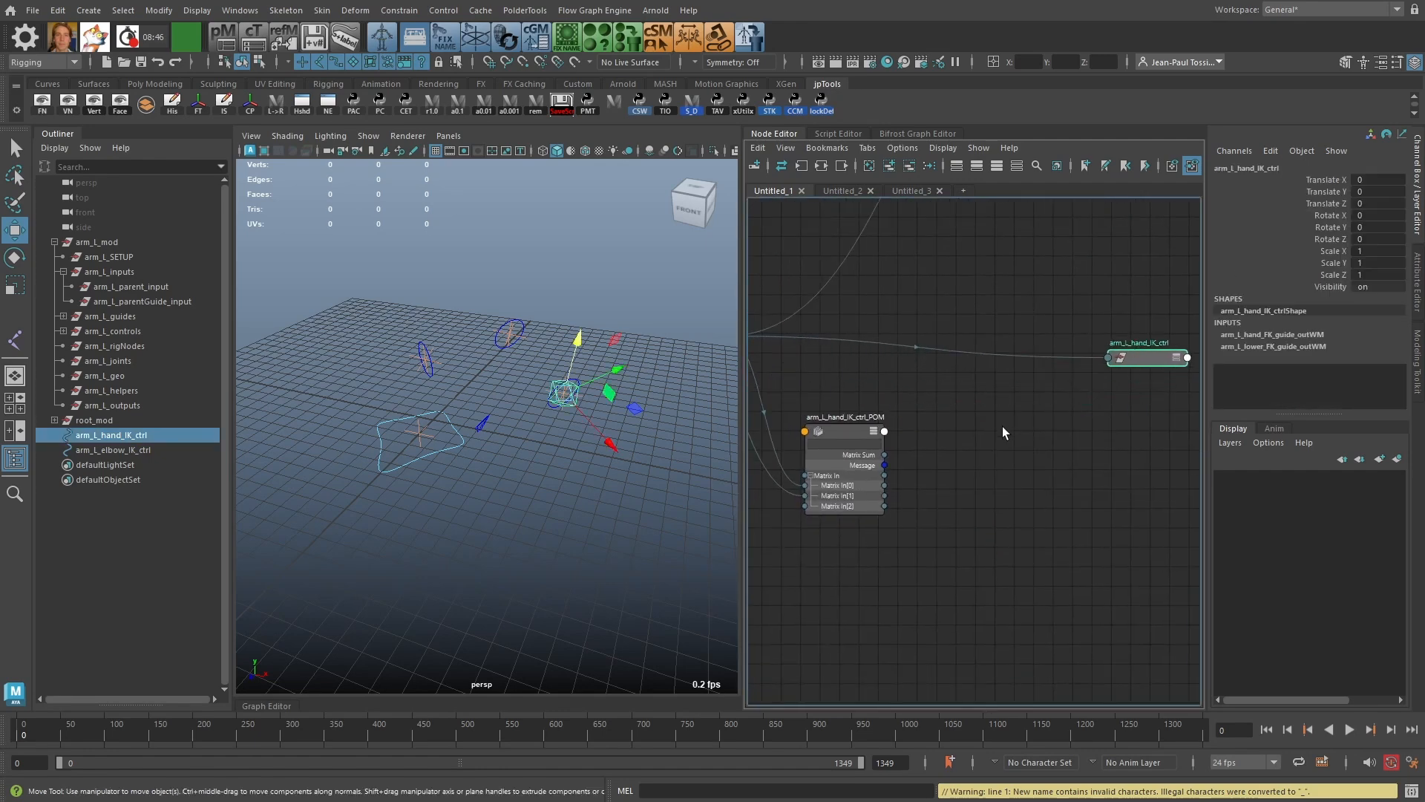
{"action": "left_click", "coordinate": [1007, 427]}
{"action": "key", "text": "Tab"}
{"action": "type", "text": "multMatrix"}
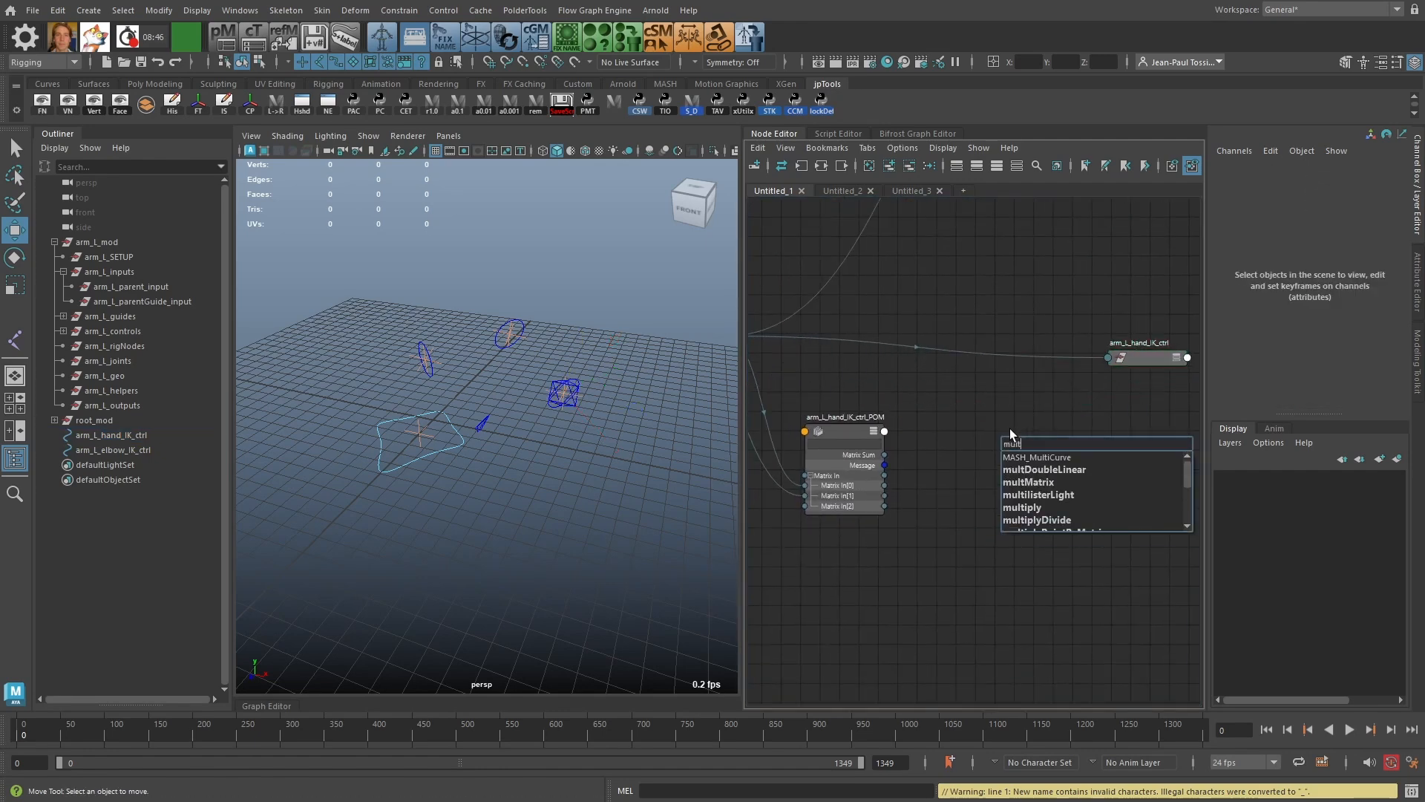
{"action": "key", "text": "Return"}
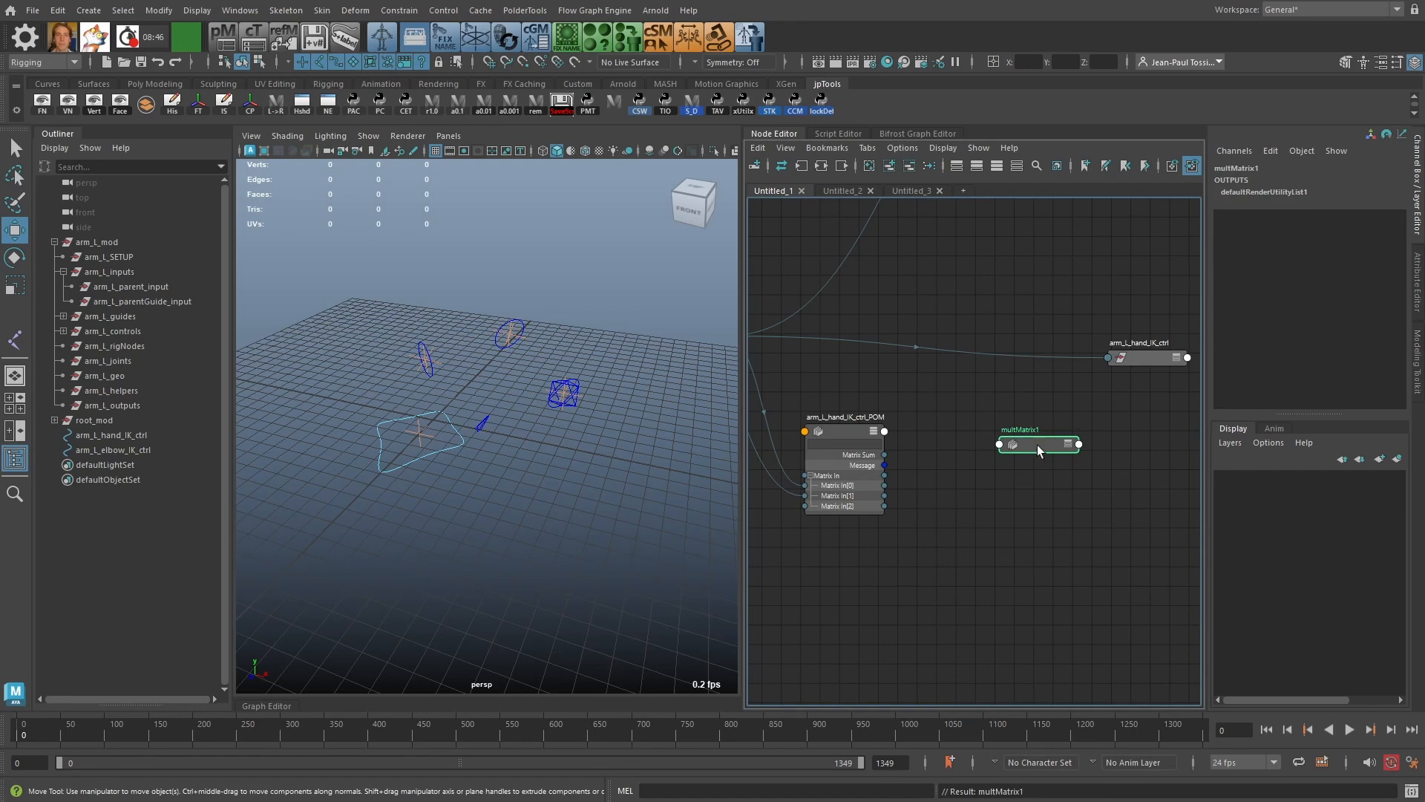
{"action": "key", "text": "3"}
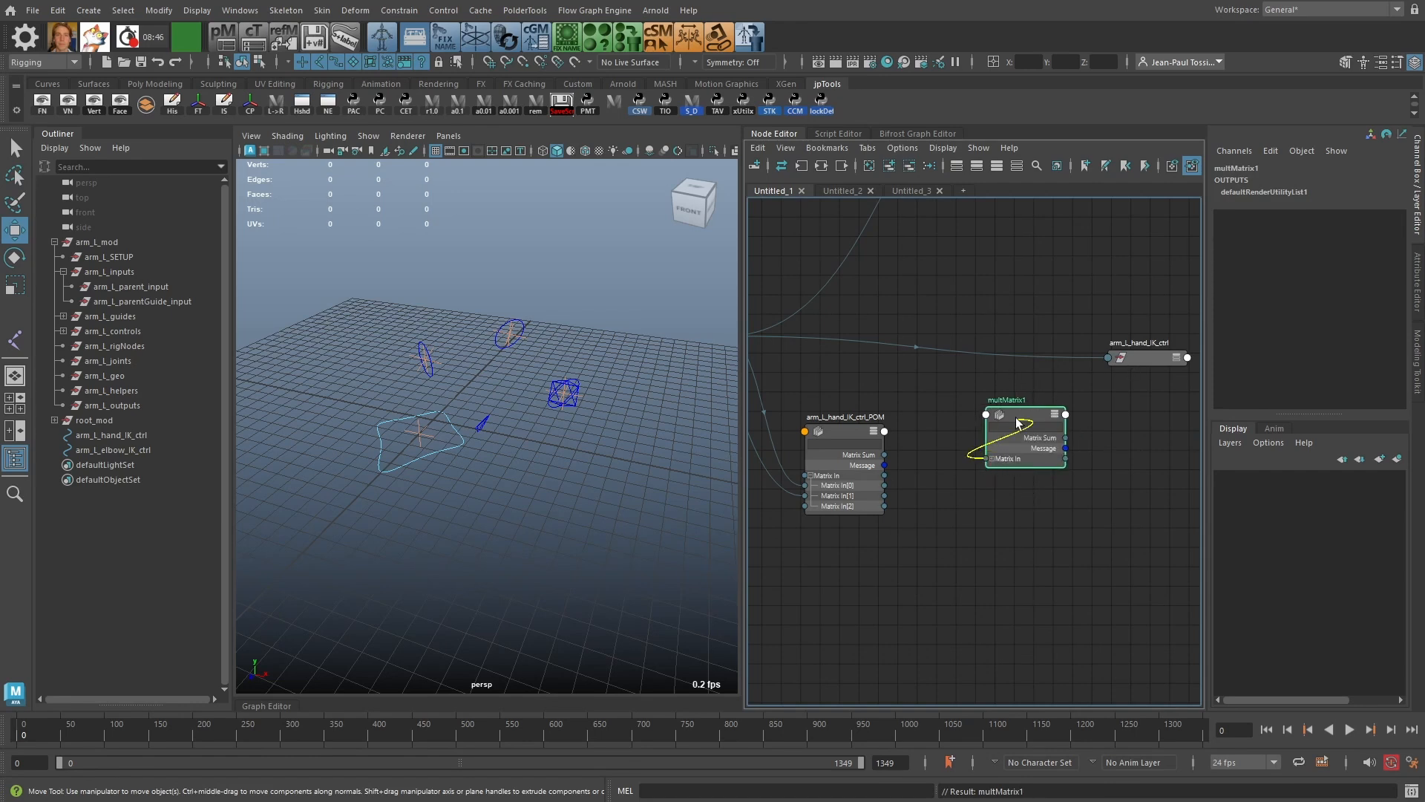
{"action": "left_click", "coordinate": [992, 459]}
{"action": "left_click_drag", "start_coordinate": [1009, 413], "coordinate": [1005, 402]}
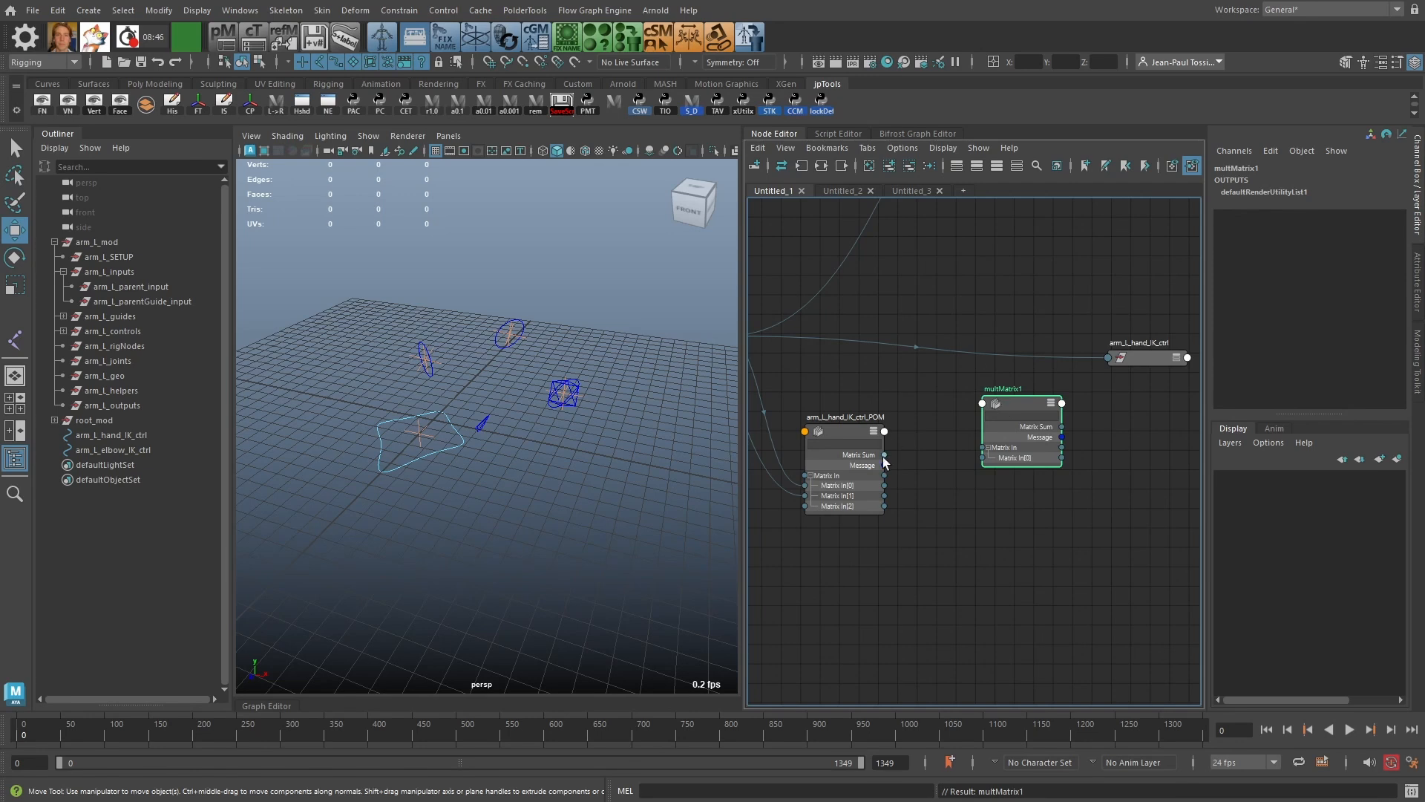
Step: Connect arm_L_hand_IK_ctrl_POM's Matrix Sum to multMatrix1's Matrix In[0] and adjust the placement of multMatrix1
{"action": "left_click_drag", "start_coordinate": [845, 427], "coordinate": [986, 458]}
{"action": "left_click", "coordinate": [1029, 406]}
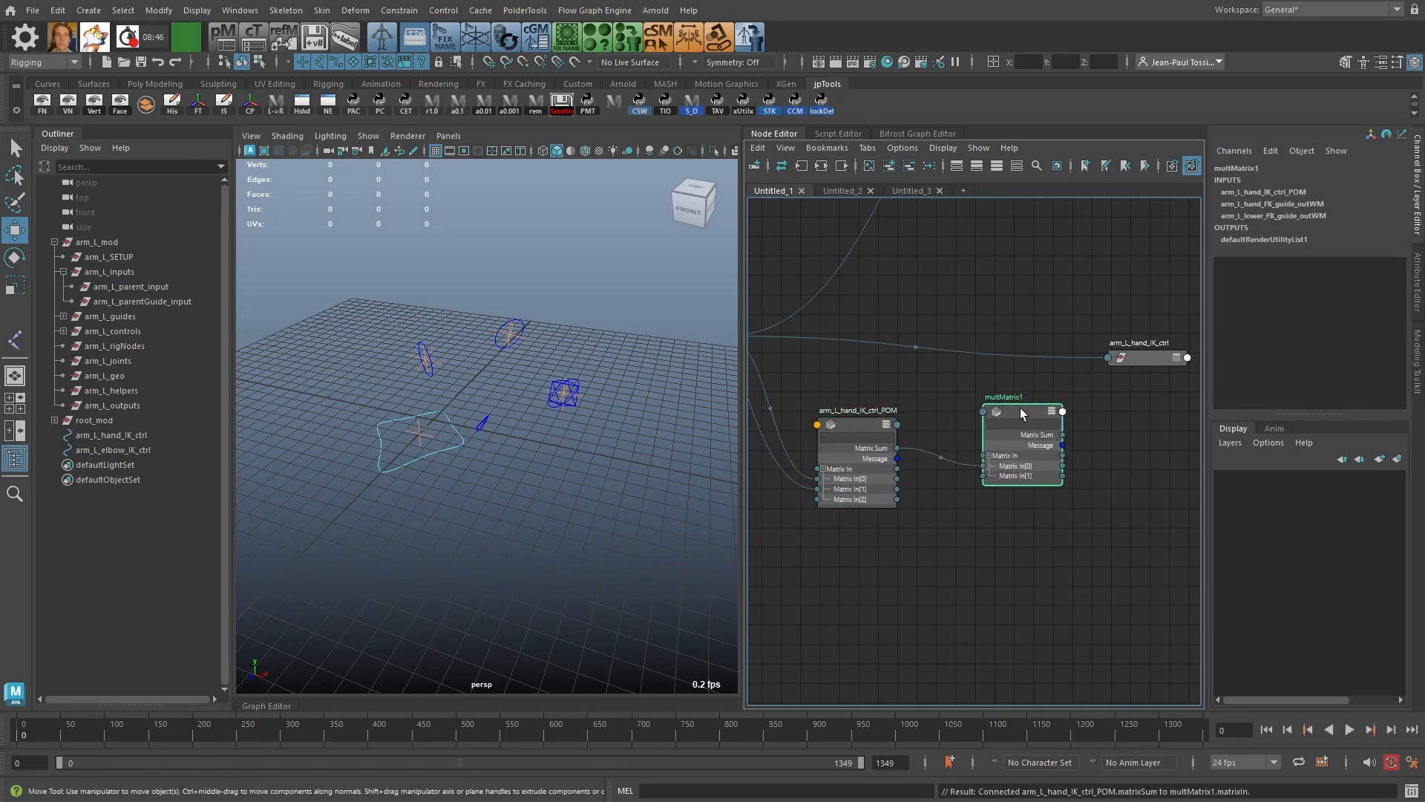
{"action": "left_click_drag", "start_coordinate": [1020, 407], "coordinate": [1026, 415]}
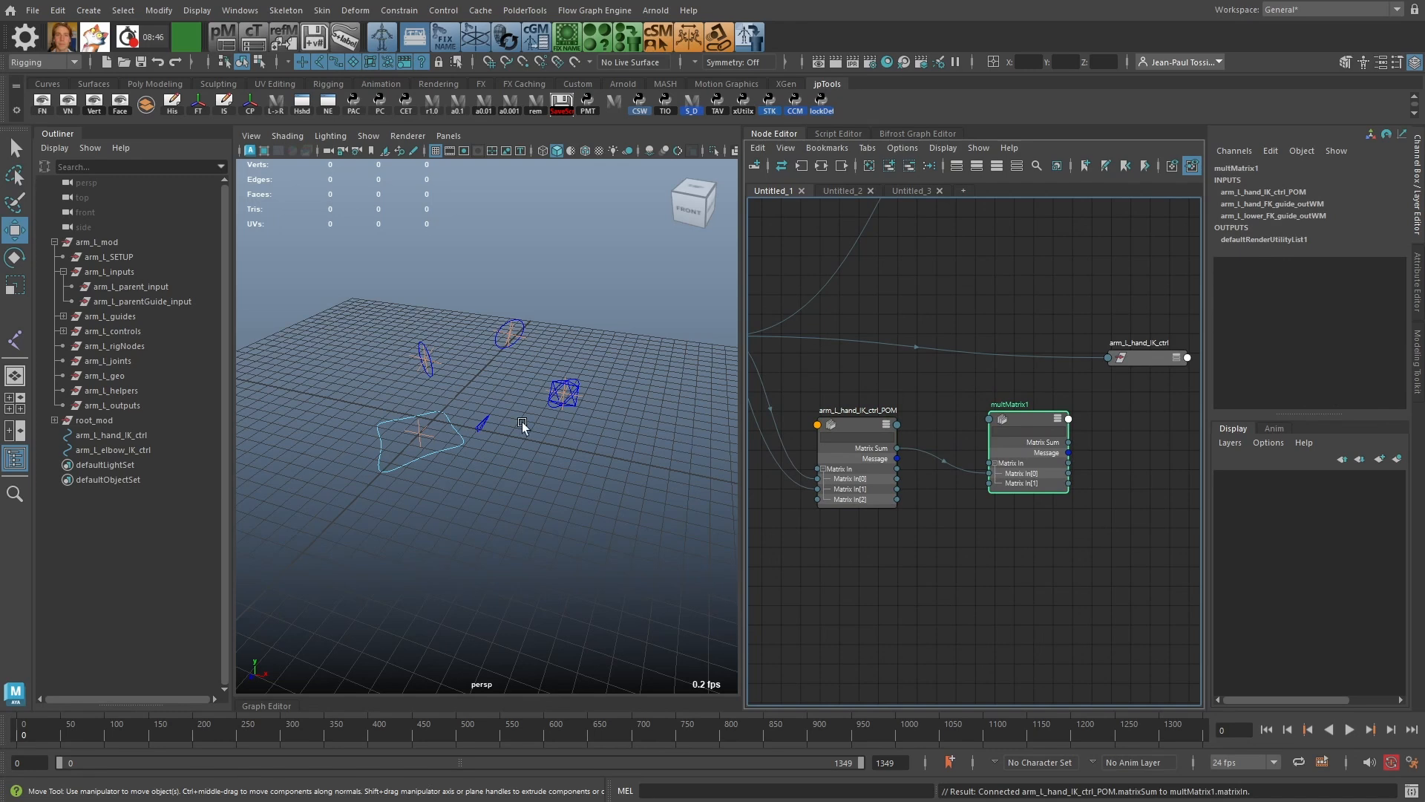
Step: Select root_main_ctrl in the scene and expand the full root_mod hierarchy to review its inputs and outputs
{"action": "left_click", "coordinate": [456, 445]}
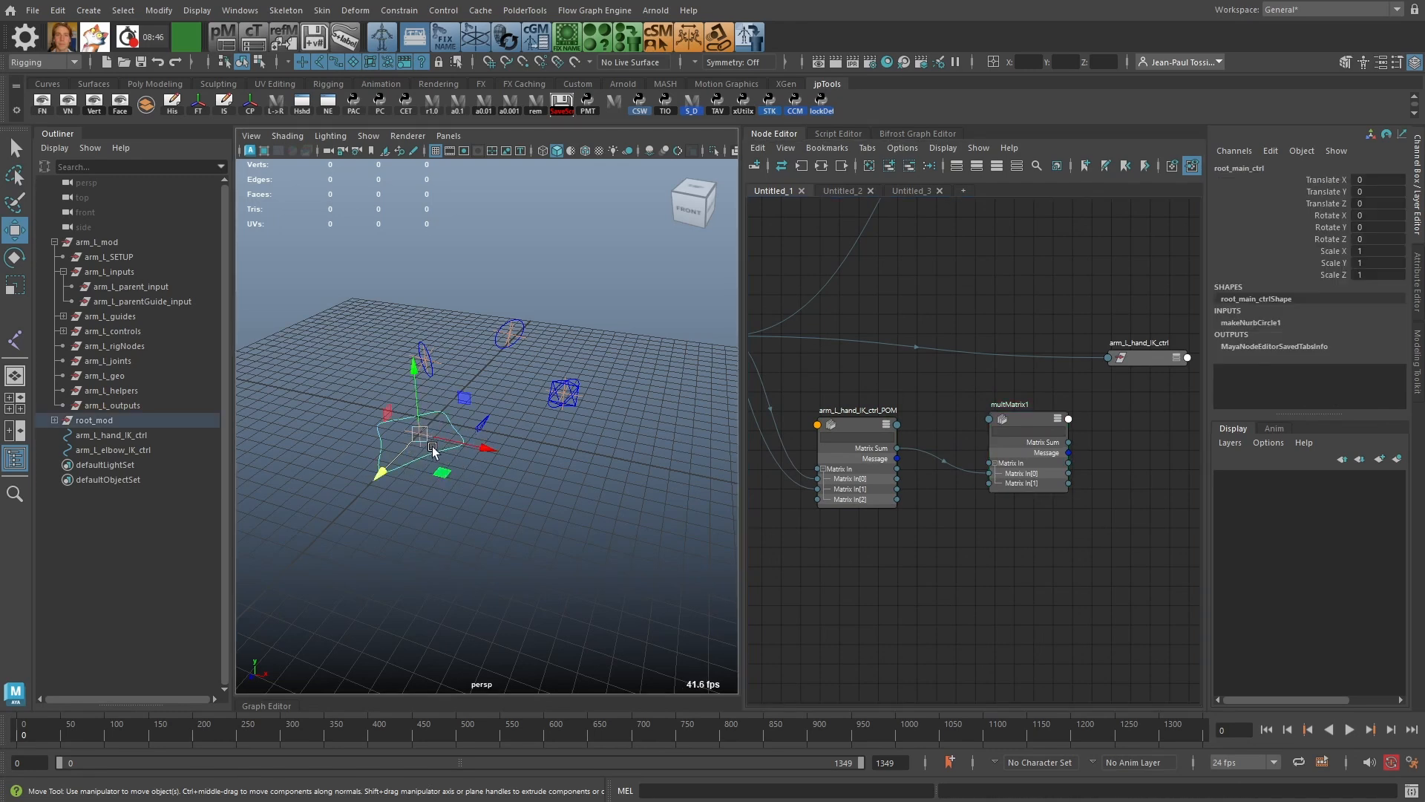
{"action": "left_click", "coordinate": [54, 421], "text": "shift"}
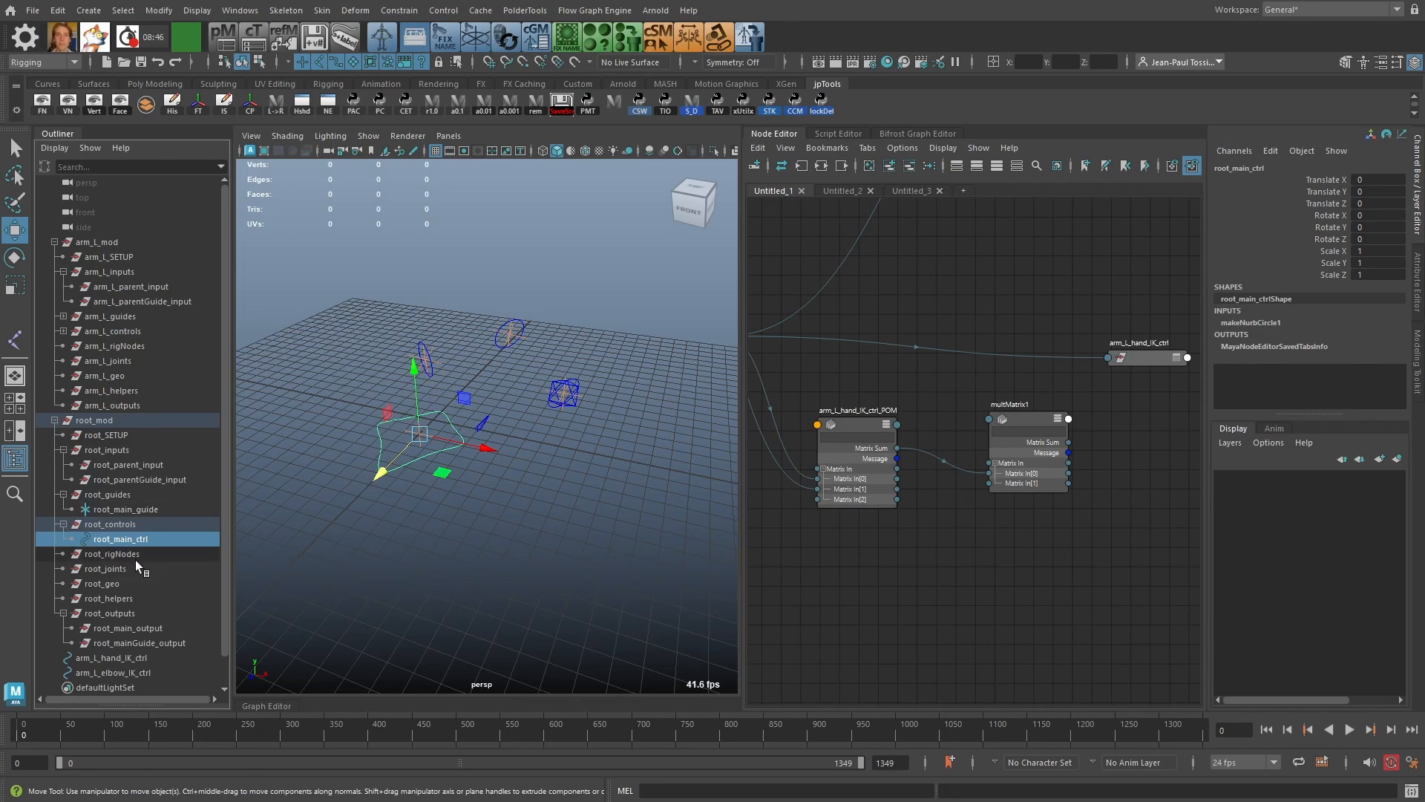
{"action": "scroll", "coordinate": [215, 549], "scroll_direction": "down", "scroll_amount": 1}
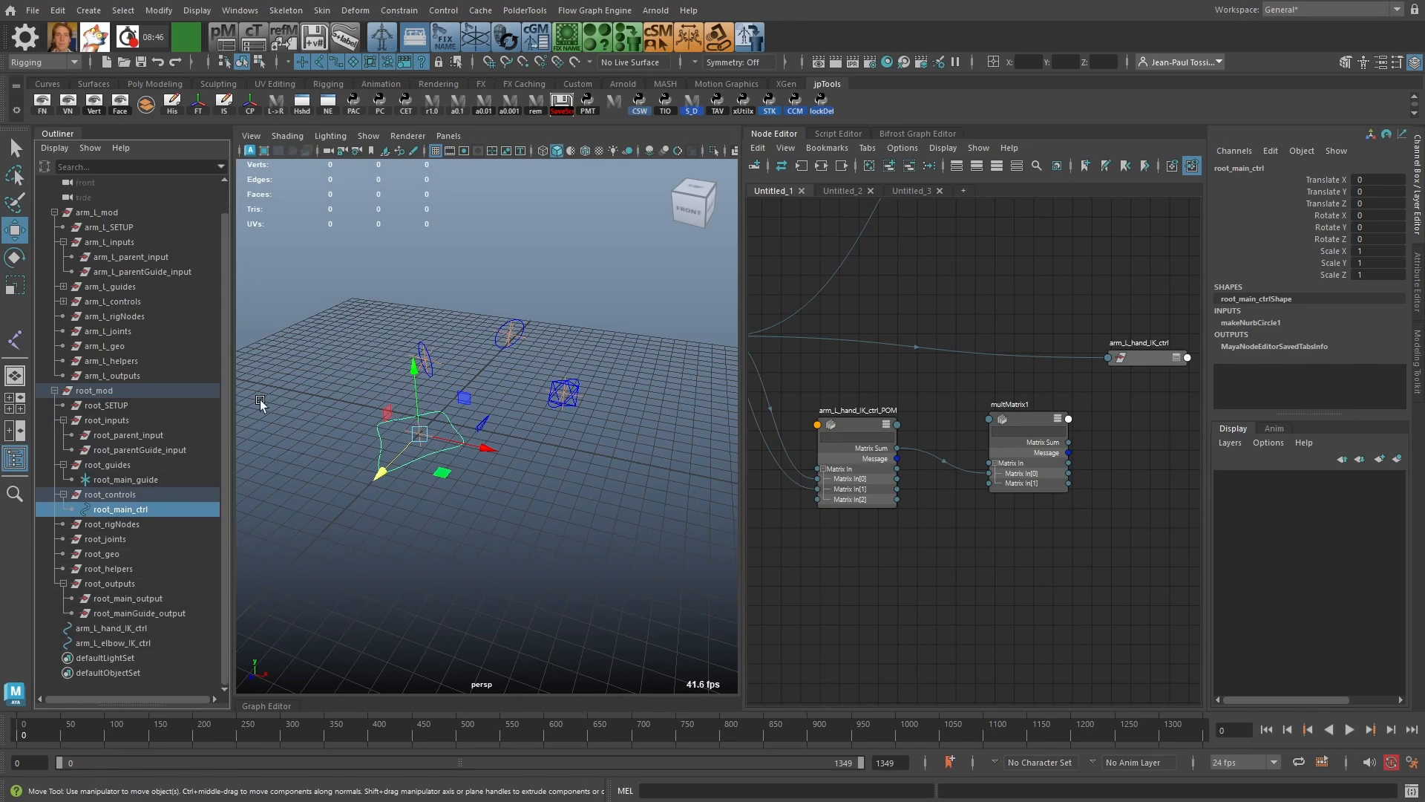
Step: Connect arm_L_parent_input's Offset Parent Matrix to multMatrix1's Matrix In[1]
{"action": "left_click", "coordinate": [133, 257]}
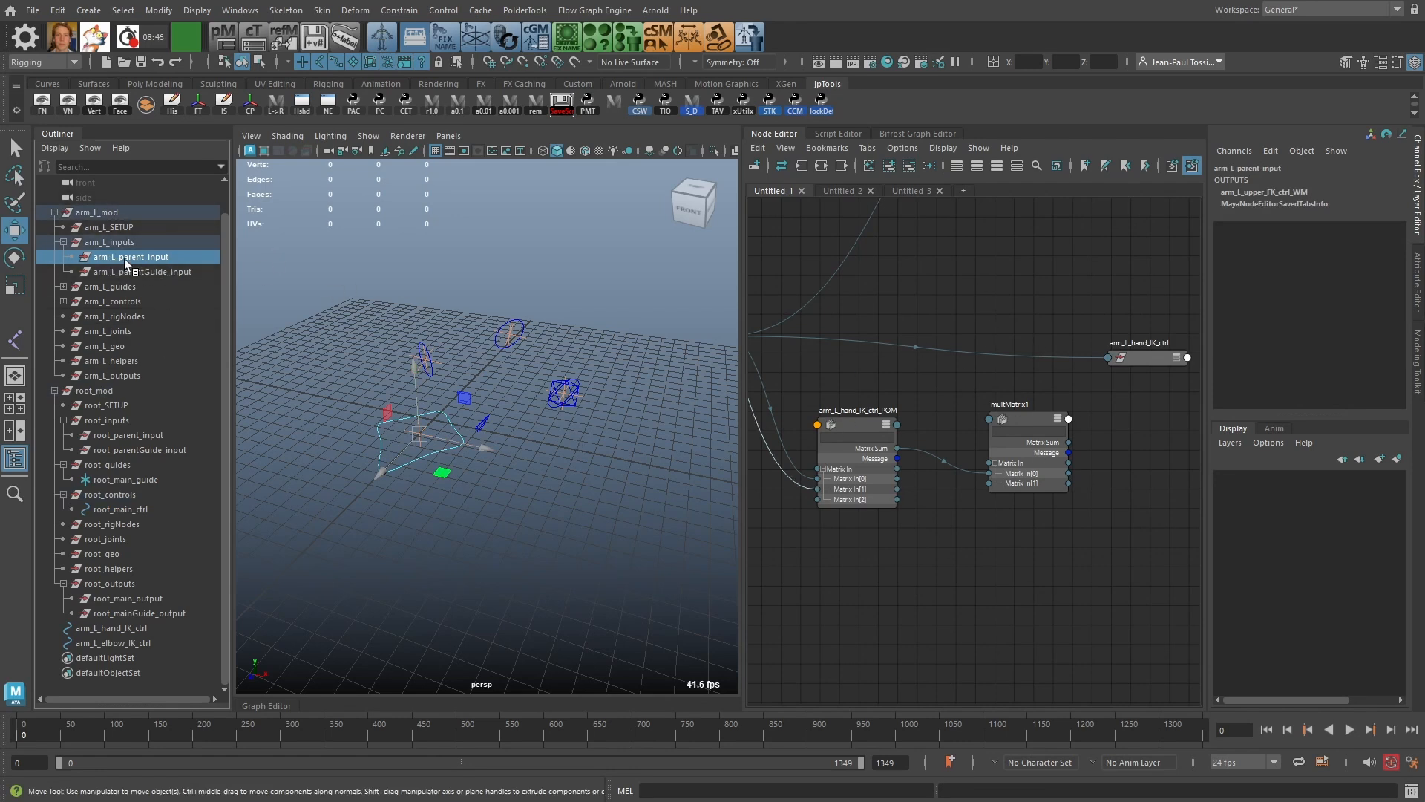
{"action": "scroll", "coordinate": [1123, 510], "scroll_direction": "down", "scroll_amount": 5}
{"action": "middle_click_drag", "start_coordinate": [937, 379], "coordinate": [1000, 572], "text": "alt"}
{"action": "middle_click_drag", "start_coordinate": [983, 306], "coordinate": [989, 341], "text": "alt"}
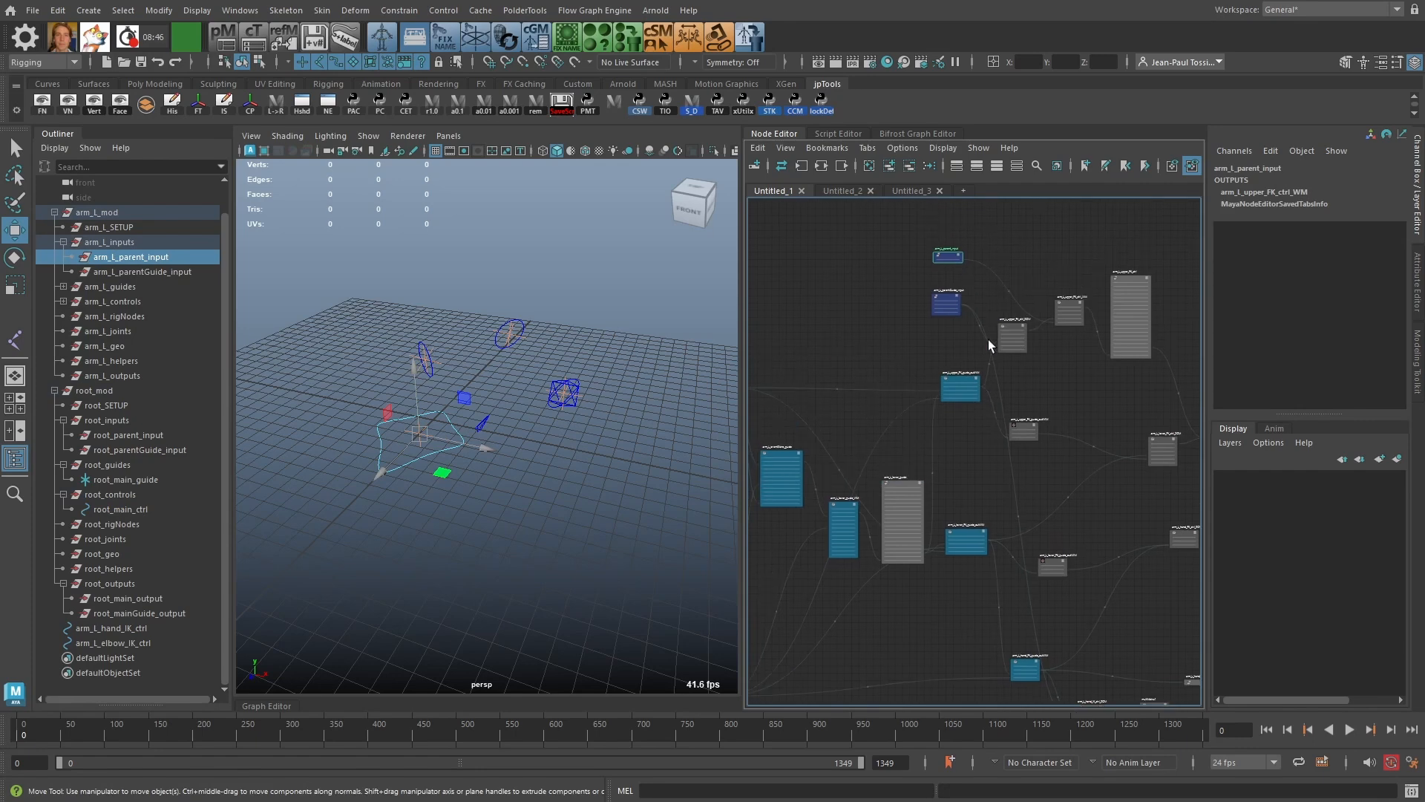
{"action": "scroll", "coordinate": [955, 264], "scroll_direction": "up", "scroll_amount": 8}
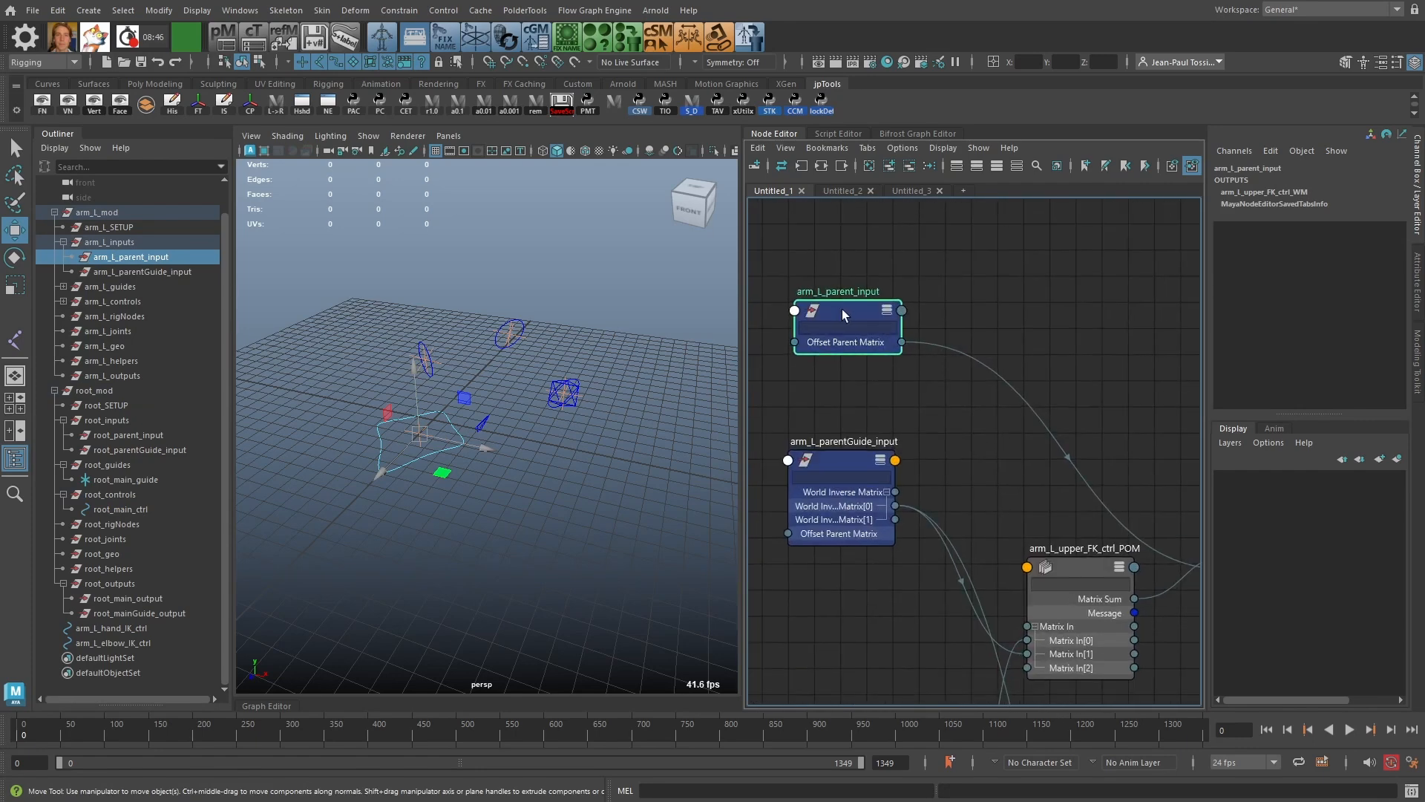
{"action": "left_click", "coordinate": [901, 345]}
{"action": "middle_click_drag", "start_coordinate": [1069, 672], "coordinate": [1044, 422], "text": "alt"}
{"action": "scroll", "coordinate": [1044, 421], "scroll_direction": "down", "scroll_amount": 4}
{"action": "middle_click_drag", "start_coordinate": [1013, 514], "coordinate": [973, 292], "text": "alt"}
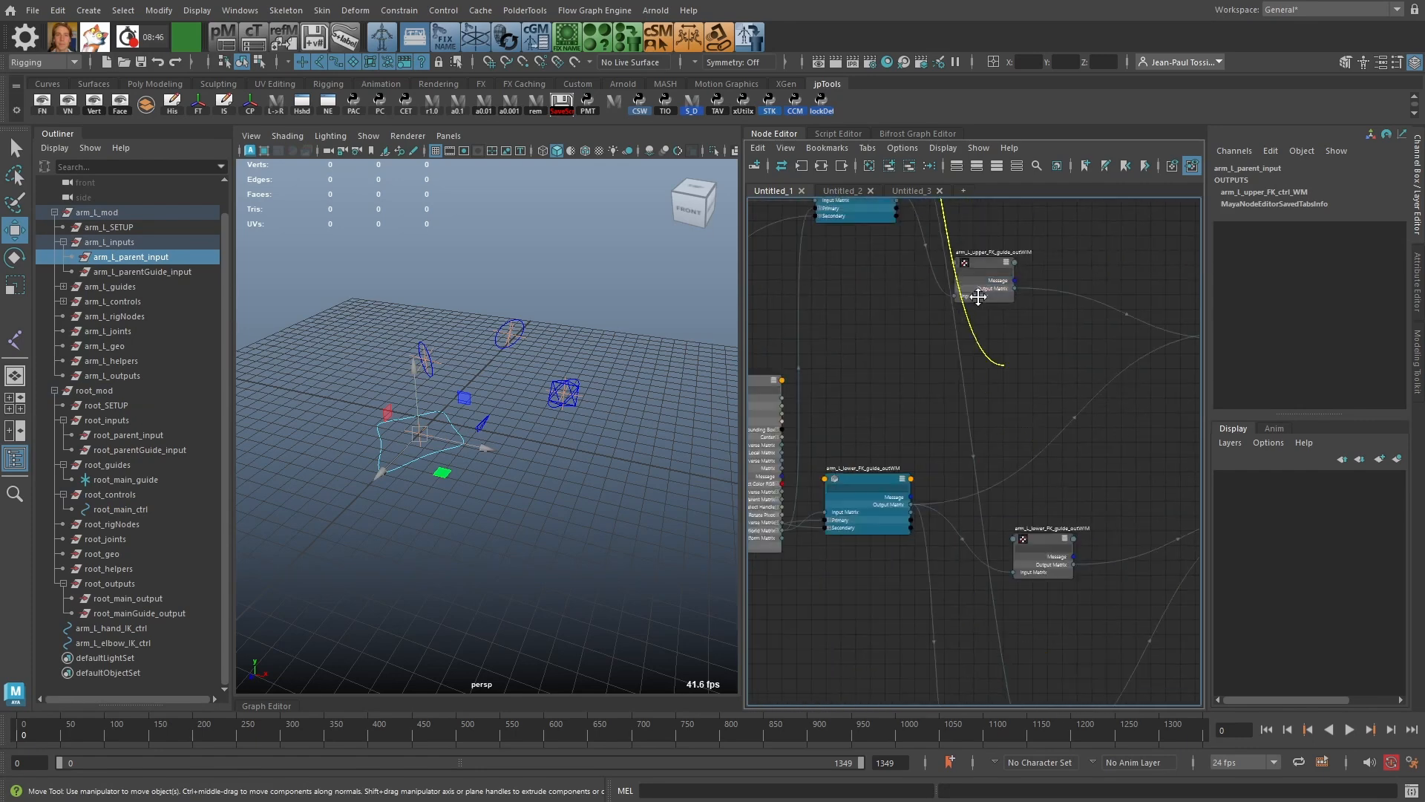
{"action": "middle_click_drag", "start_coordinate": [1021, 594], "coordinate": [1015, 380], "text": "alt"}
{"action": "middle_click_drag", "start_coordinate": [1049, 534], "coordinate": [920, 459], "text": "alt"}
{"action": "right_click_drag", "start_coordinate": [920, 460], "coordinate": [1092, 505], "text": "alt"}
{"action": "left_click", "coordinate": [1046, 360]}
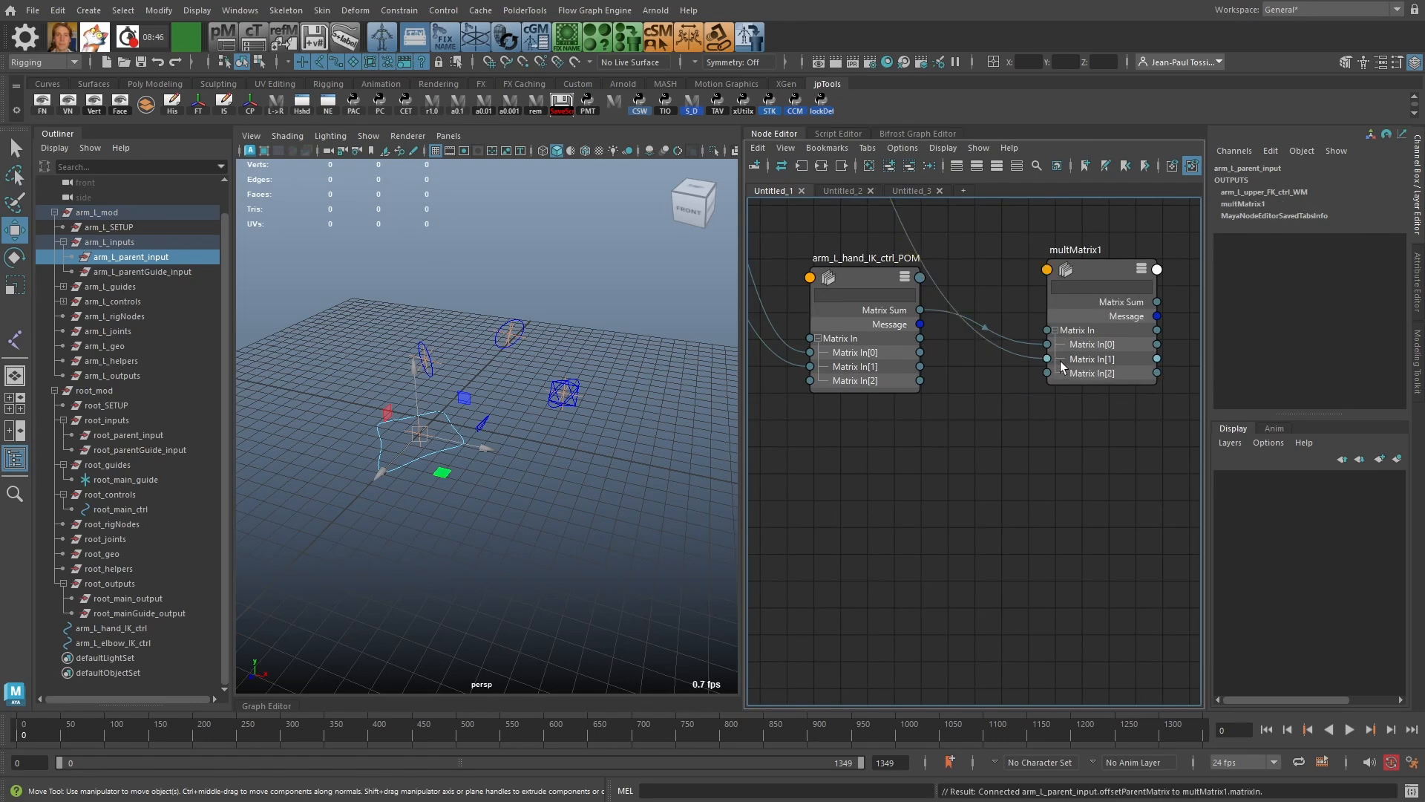
Step: Rename multMatrix1 as arm_L_hand_IK_ctrl_WM, reusing the name copied from the arm_L_hand_IK_ctrl node
{"action": "middle_click_drag", "start_coordinate": [1187, 256], "coordinate": [1037, 403], "text": "alt"}
{"action": "left_click_drag", "start_coordinate": [1061, 351], "coordinate": [1104, 357]}
{"action": "double_click", "coordinate": [1120, 338]}
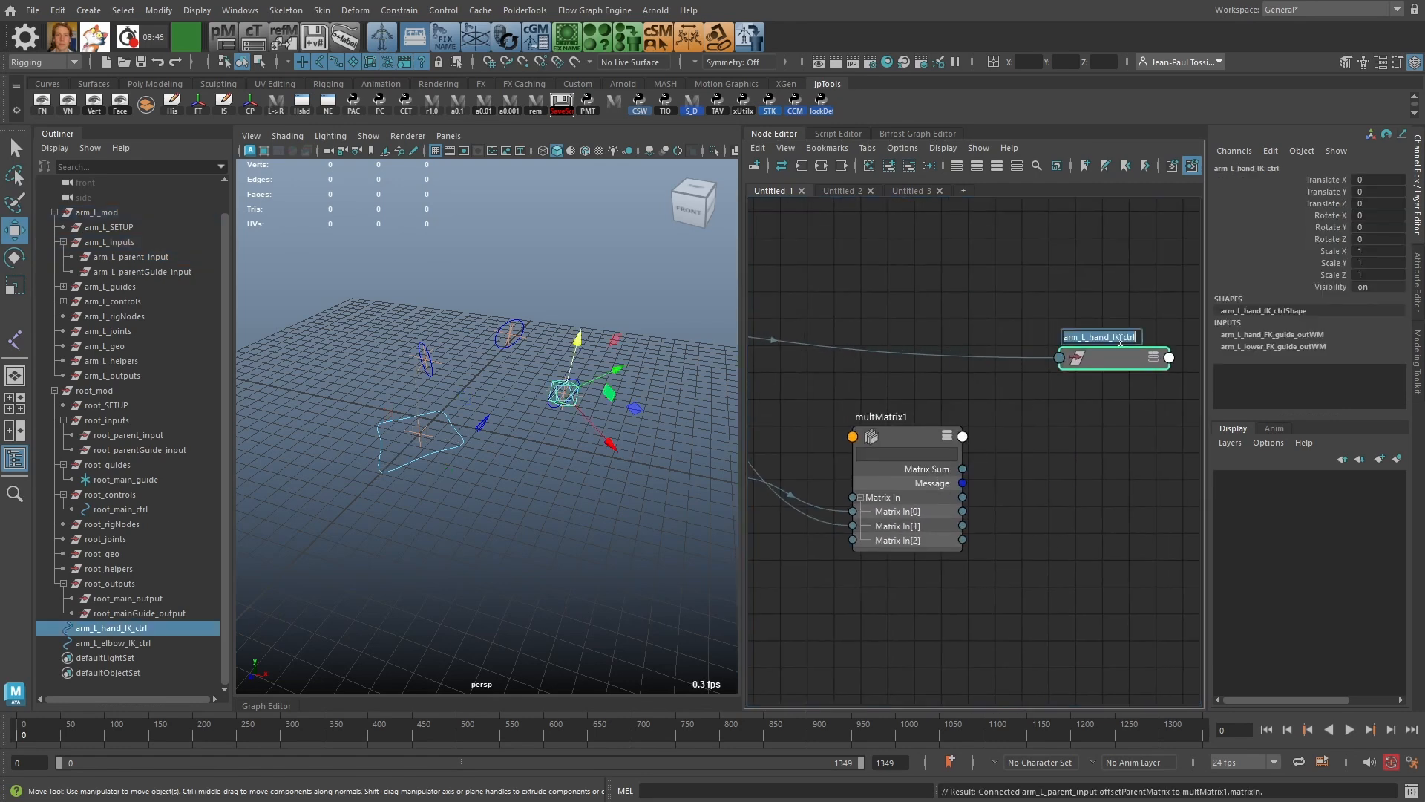
{"action": "key", "text": "ctrl+c"}
{"action": "double_click", "coordinate": [878, 418]}
{"action": "key", "text": "ctrl+v"}
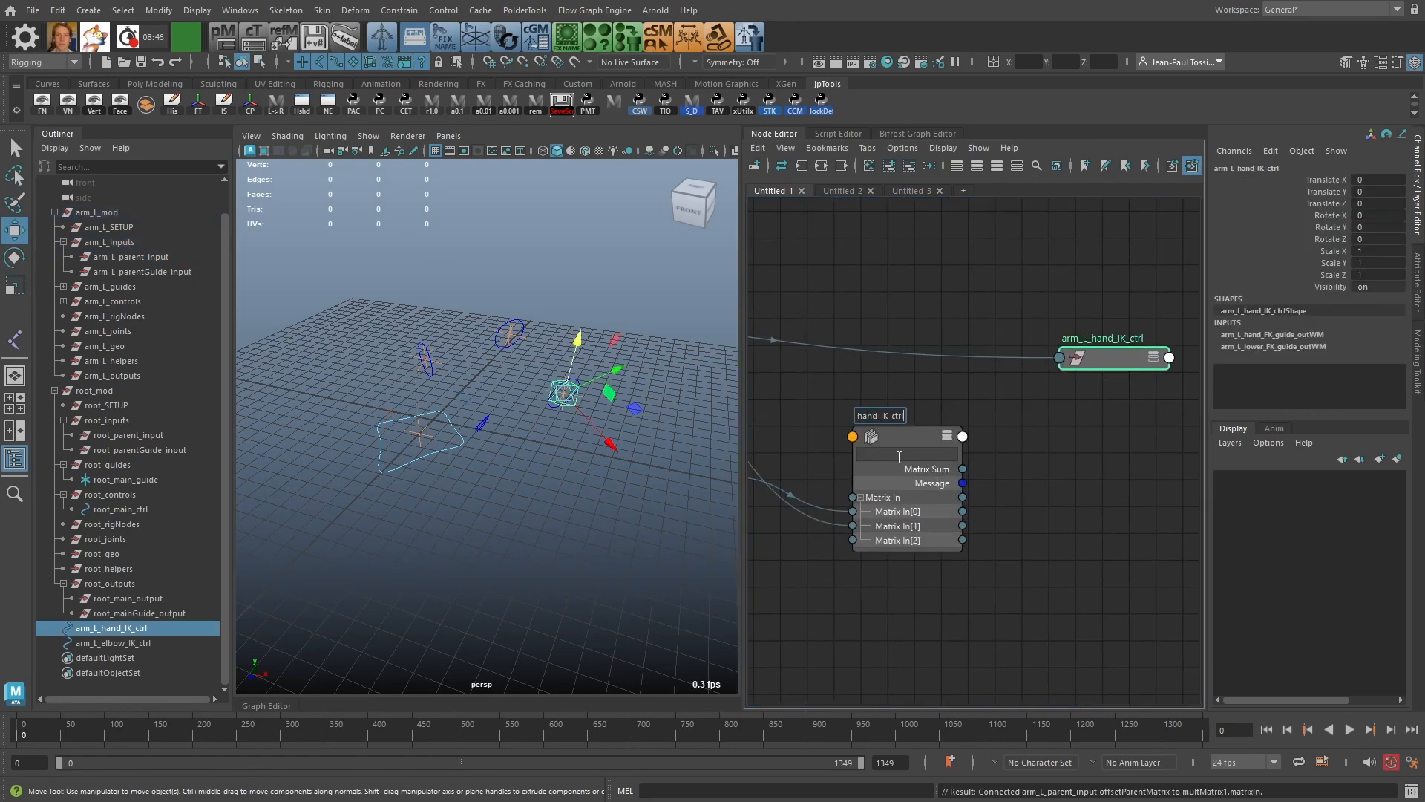
{"action": "type", "text": "_WM"}
{"action": "key", "text": "Return"}
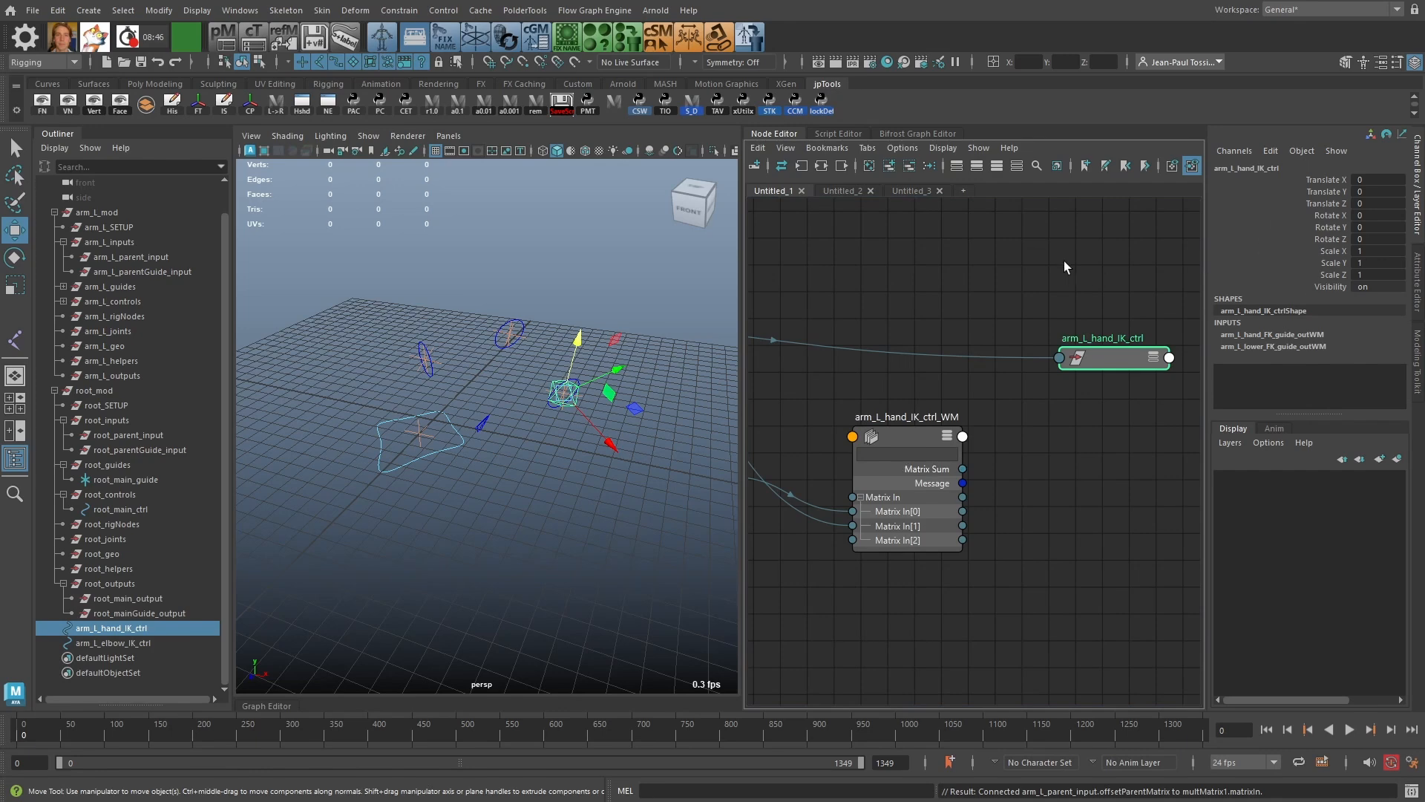
Step: Connect arm_L_hand_IK_ctrl_WM's Matrix Sum to arm_L_hand_IK_ctrl's Offset Parent Matrix, replacing the direct guide connection, and reposition the control's node
{"action": "key", "text": "2"}
{"action": "scroll", "coordinate": [910, 399], "scroll_direction": "down", "scroll_amount": 2}
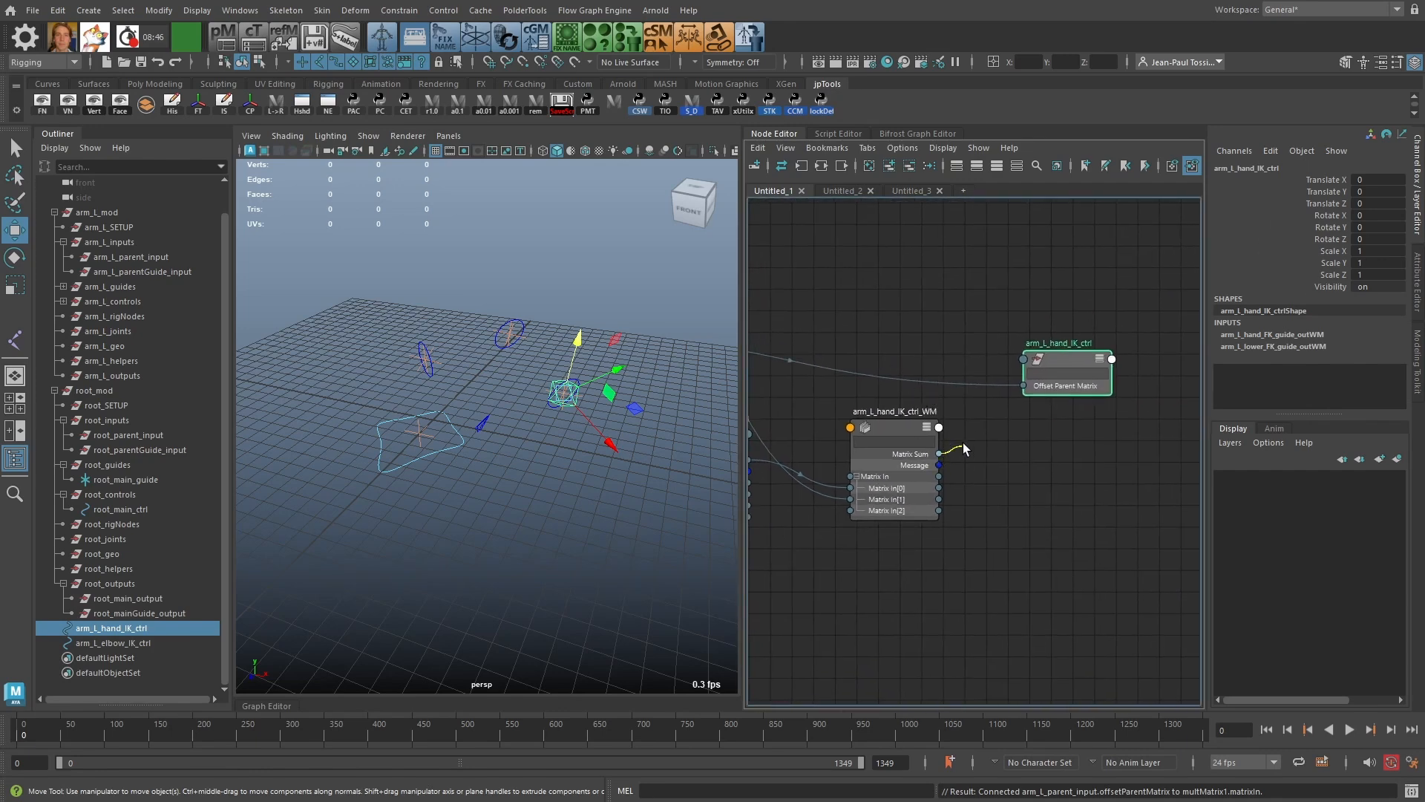
{"action": "left_click_drag", "start_coordinate": [1023, 386], "coordinate": [1064, 363]}
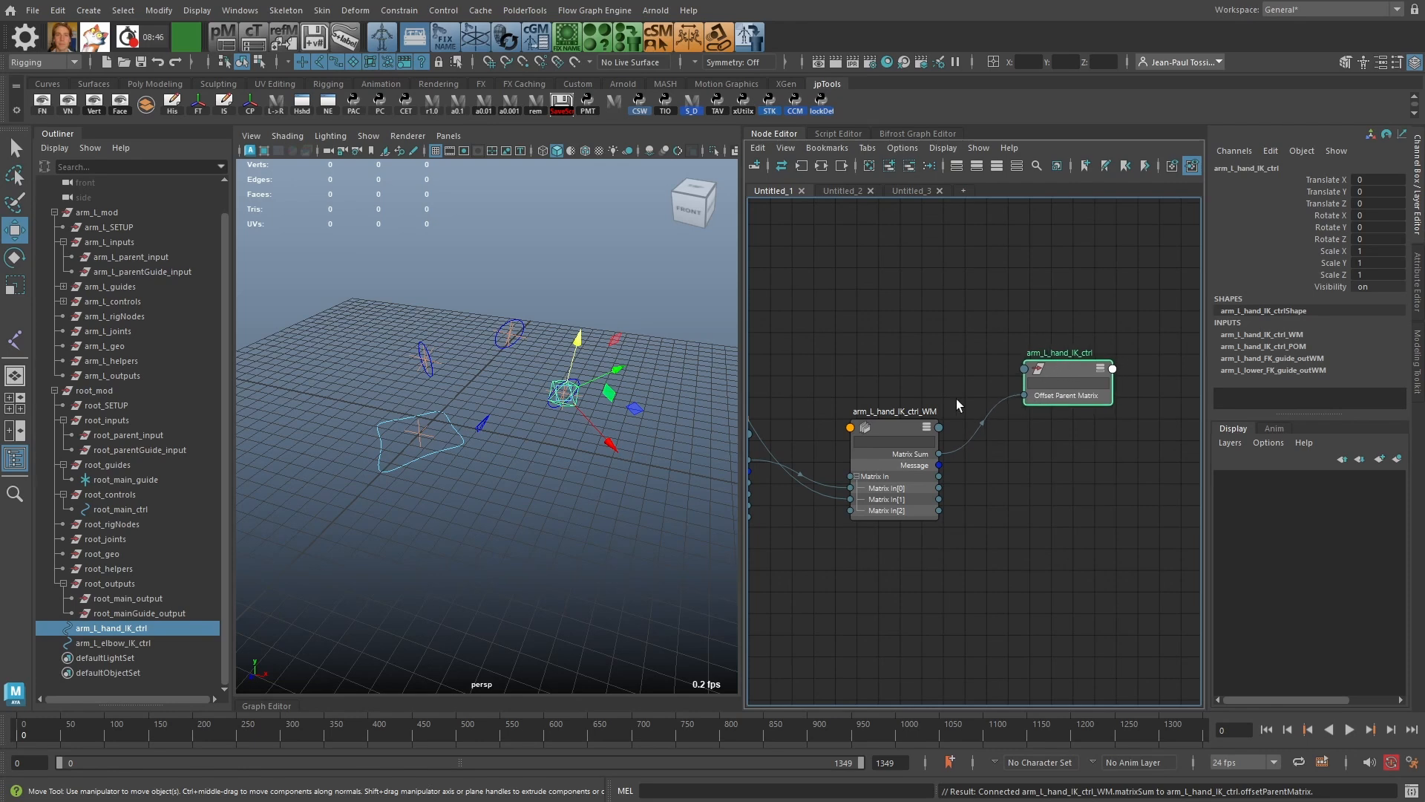
Step: Move root_main_ctrl freely to test how the hand IK control follows it, and undo the move
{"action": "left_click", "coordinate": [448, 455]}
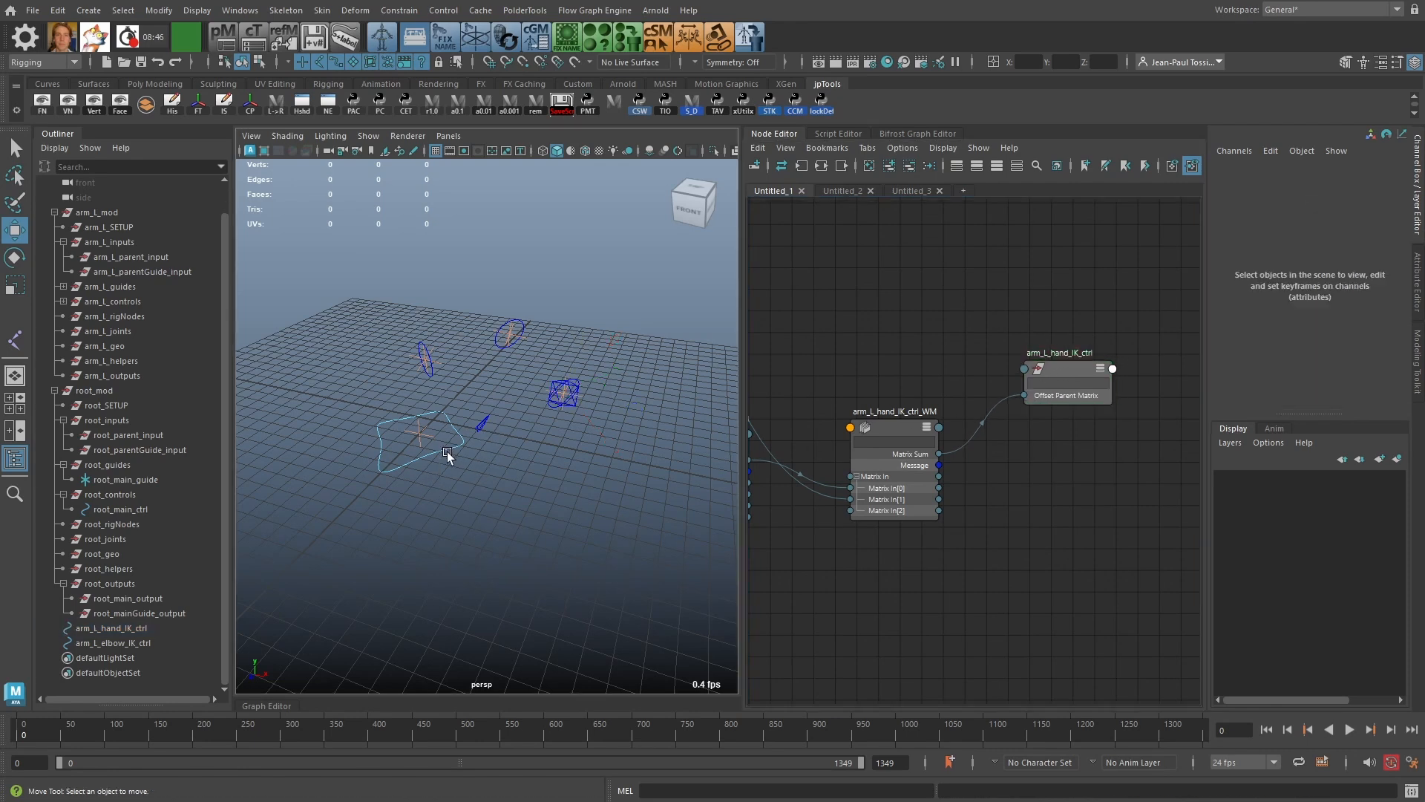
{"action": "left_click", "coordinate": [449, 448]}
{"action": "left_click_drag", "start_coordinate": [424, 438], "coordinate": [415, 365]}
{"action": "key", "text": "ctrl+z"}
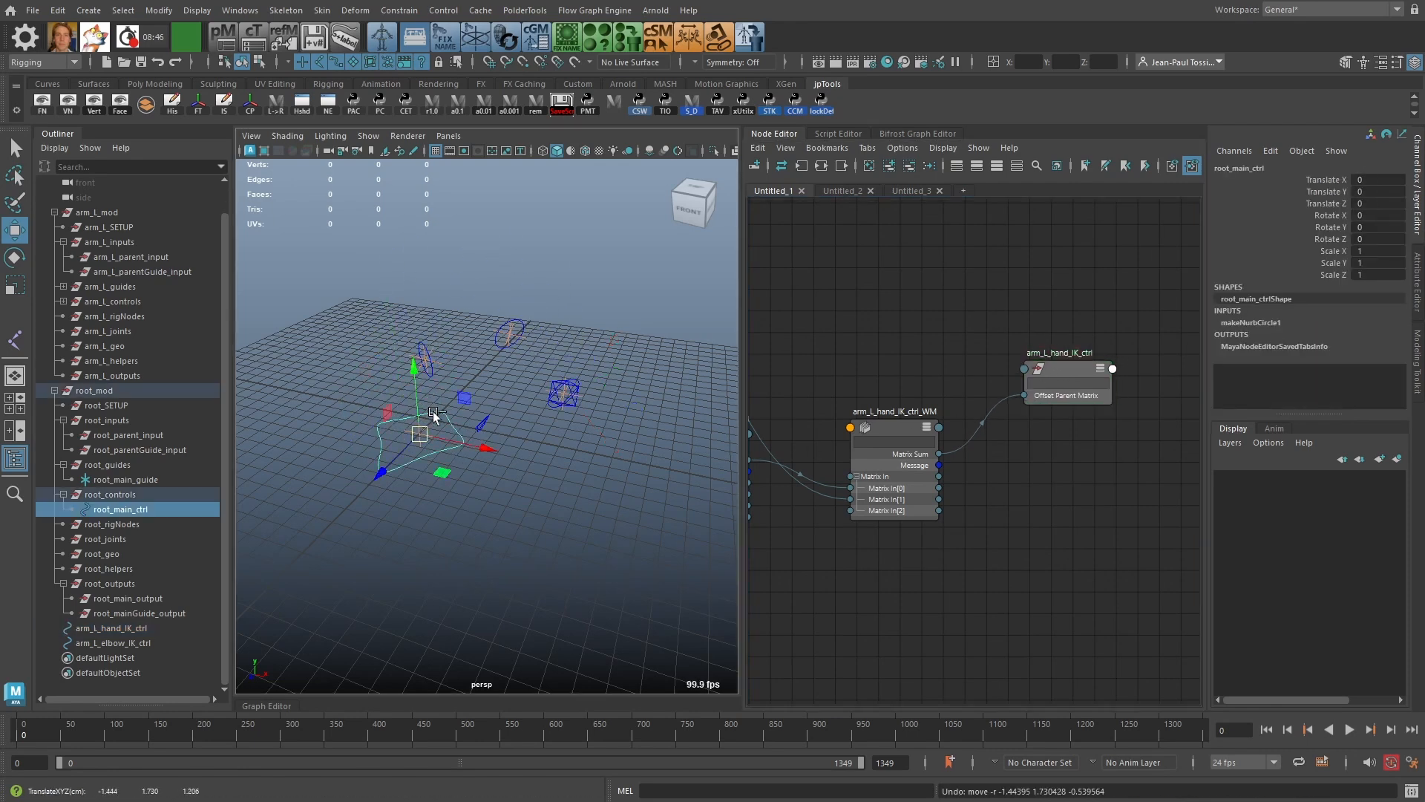
Step: Rotate root_main_ctrl freely to test how the hand IK control follows it, and undo the rotation
{"action": "key", "text": "e"}
{"action": "left_click_drag", "start_coordinate": [438, 433], "coordinate": [398, 389]}
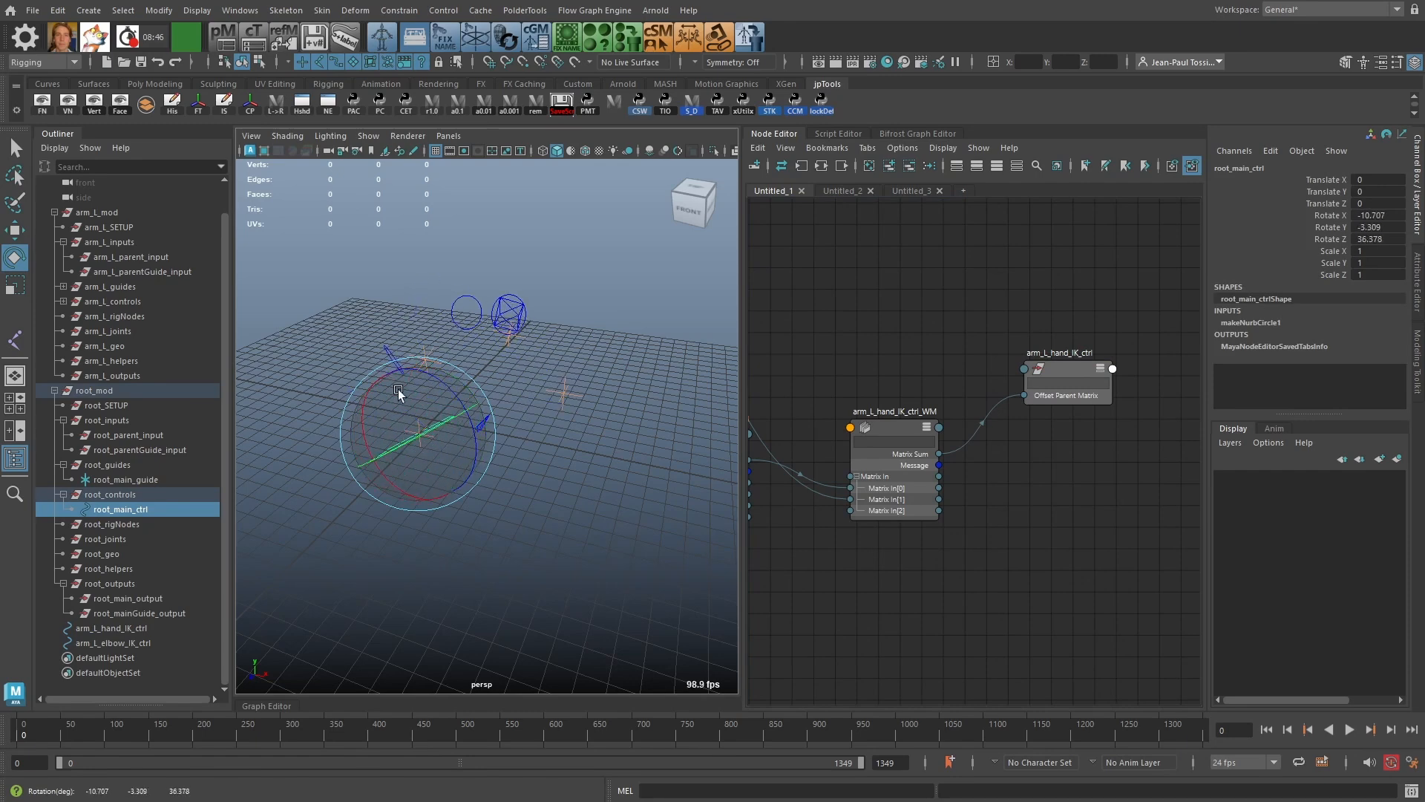
{"action": "key", "text": "ctrl+z"}
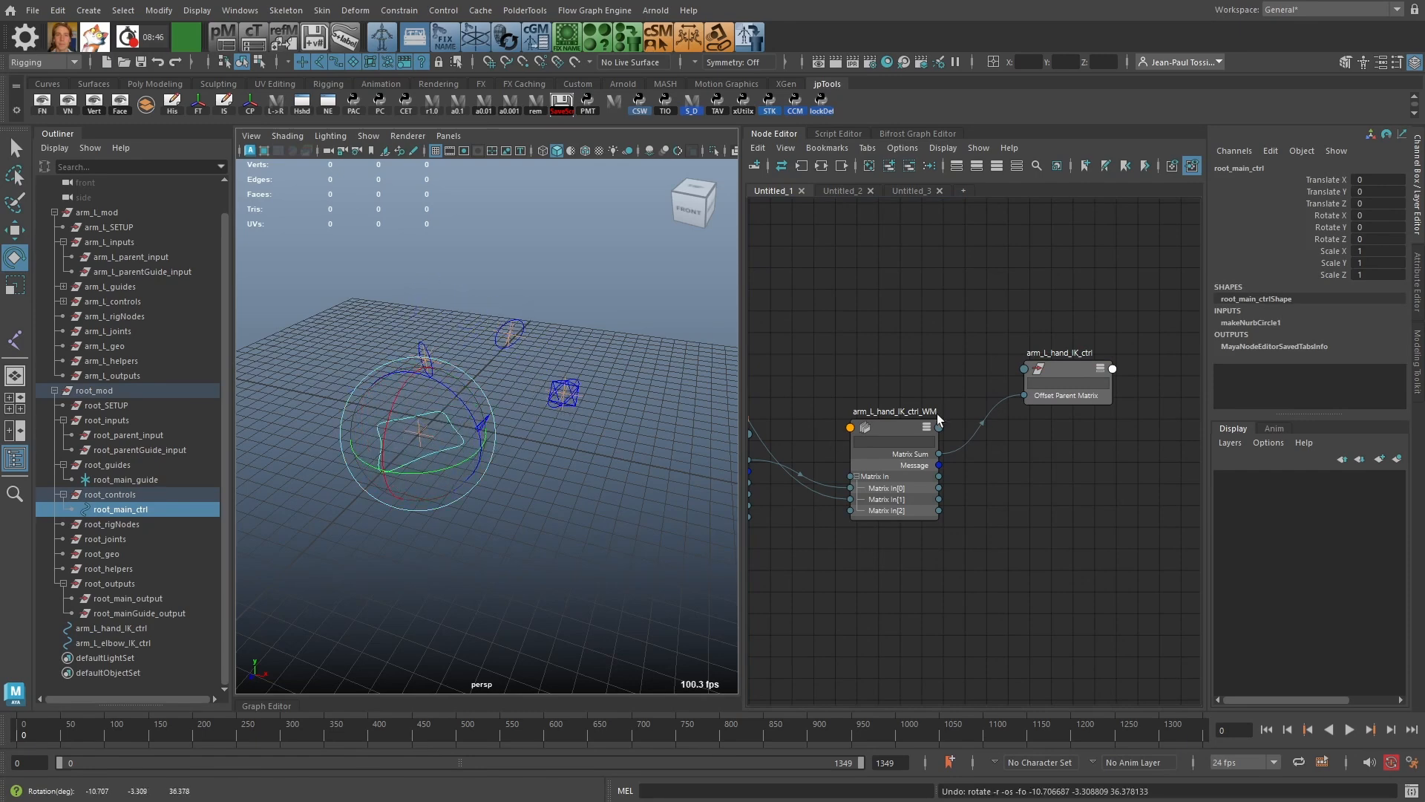
Step: Pull one tip of arm_L_hand_IK_ctrl's curve outward along its X axis to form an elongated point
{"action": "left_click", "coordinate": [1081, 372]}
{"action": "right_click_drag", "start_coordinate": [559, 388], "coordinate": [510, 485], "text": "alt"}
{"action": "key", "text": "d"}
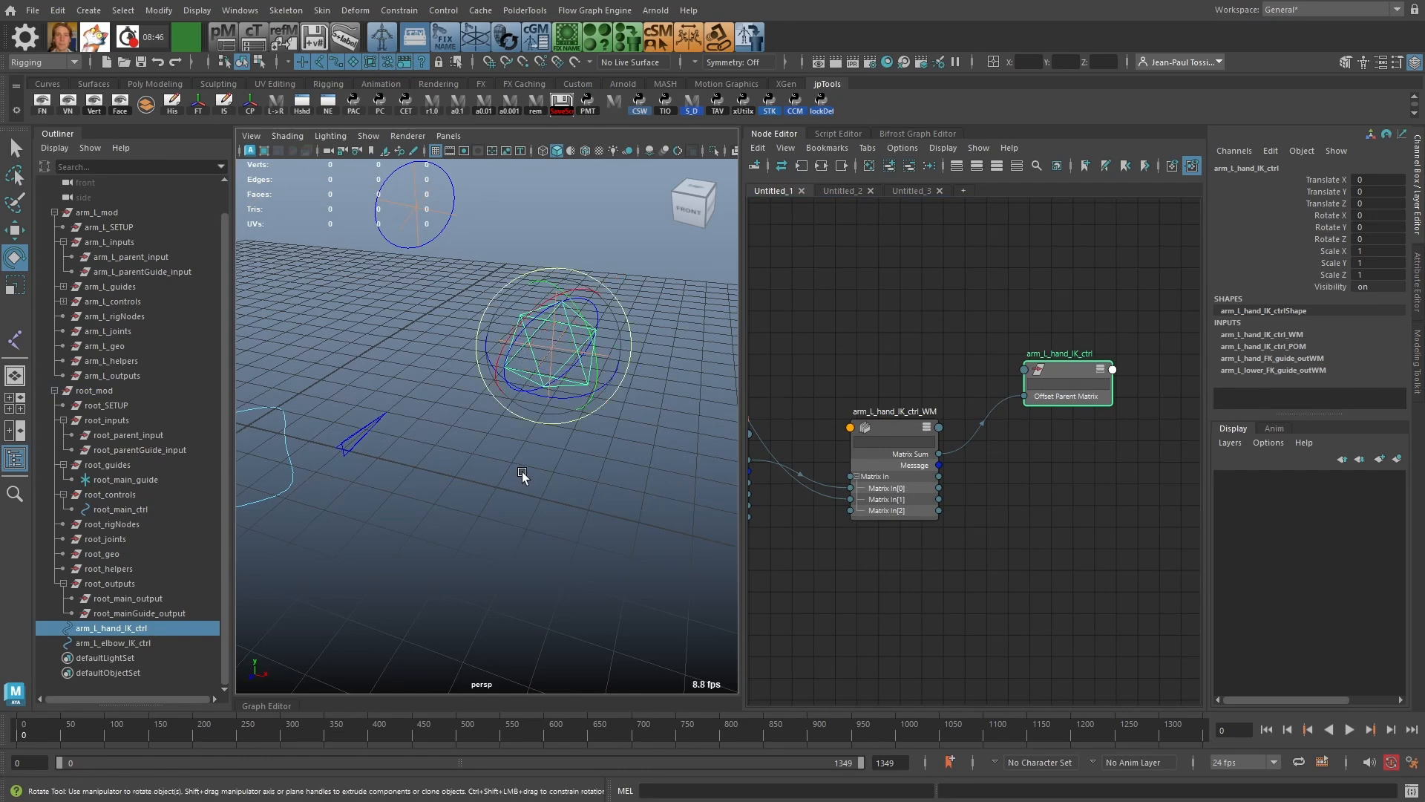
{"action": "left_click_drag", "start_coordinate": [523, 471], "coordinate": [571, 546], "text": "alt"}
{"action": "key", "text": "F8"}
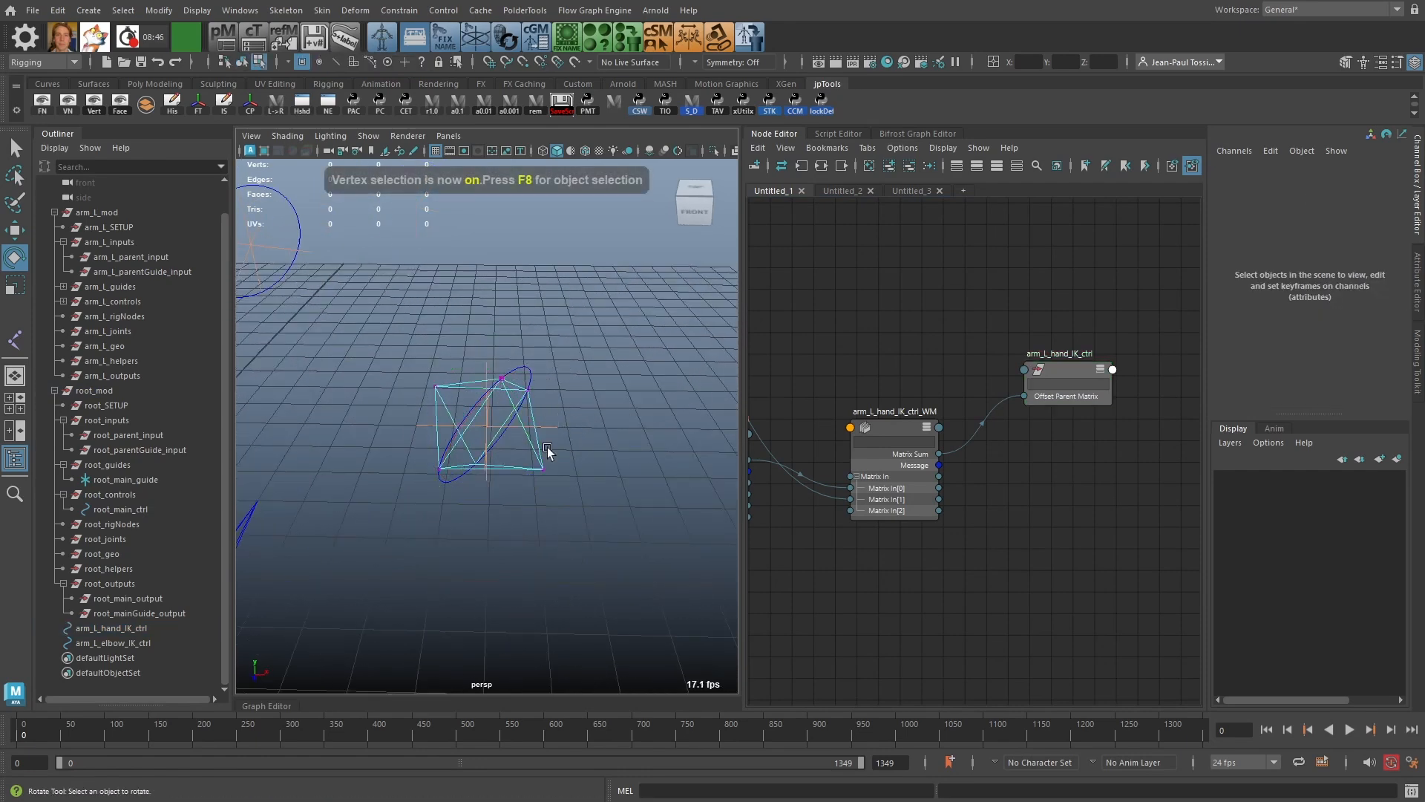
{"action": "left_click_drag", "start_coordinate": [548, 449], "coordinate": [533, 490], "text": "alt"}
{"action": "left_click_drag", "start_coordinate": [533, 490], "coordinate": [725, 514], "text": "alt"}
{"action": "key", "text": "w"}
{"action": "left_click_drag", "start_coordinate": [519, 448], "coordinate": [461, 369], "text": "alt"}
Step: Scale all CVs of arm_L_hand_IK_ctrl's curve and return to object selection
{"action": "left_click_drag", "start_coordinate": [349, 242], "coordinate": [530, 557]}
{"action": "left_click_drag", "start_coordinate": [532, 554], "coordinate": [521, 498], "text": "alt"}
{"action": "key", "text": "r"}
{"action": "left_click_drag", "start_coordinate": [595, 374], "coordinate": [453, 436], "text": "alt"}
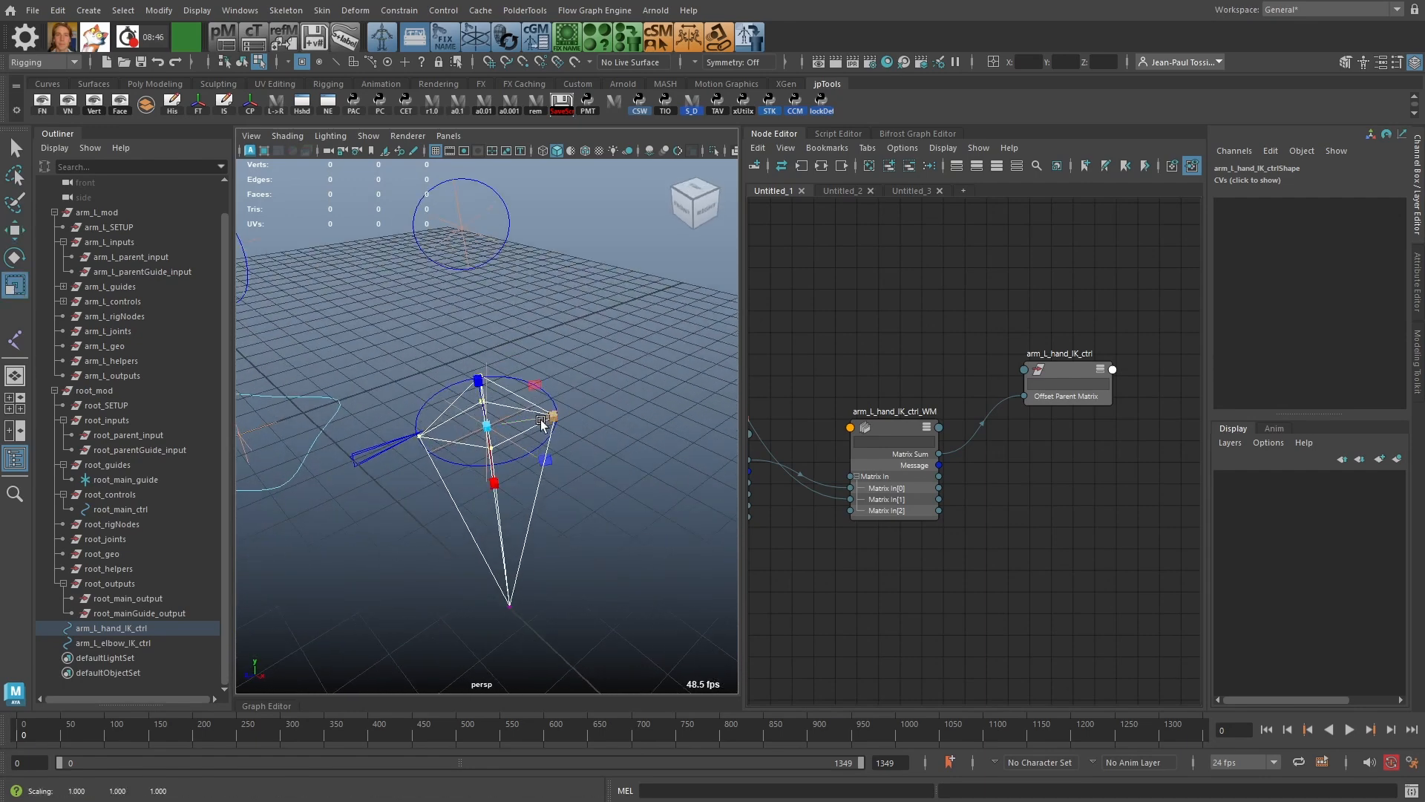
{"action": "key", "text": "F8"}
{"action": "left_click", "coordinate": [661, 541]}
{"action": "left_click_drag", "start_coordinate": [662, 541], "coordinate": [534, 543], "text": "alt"}
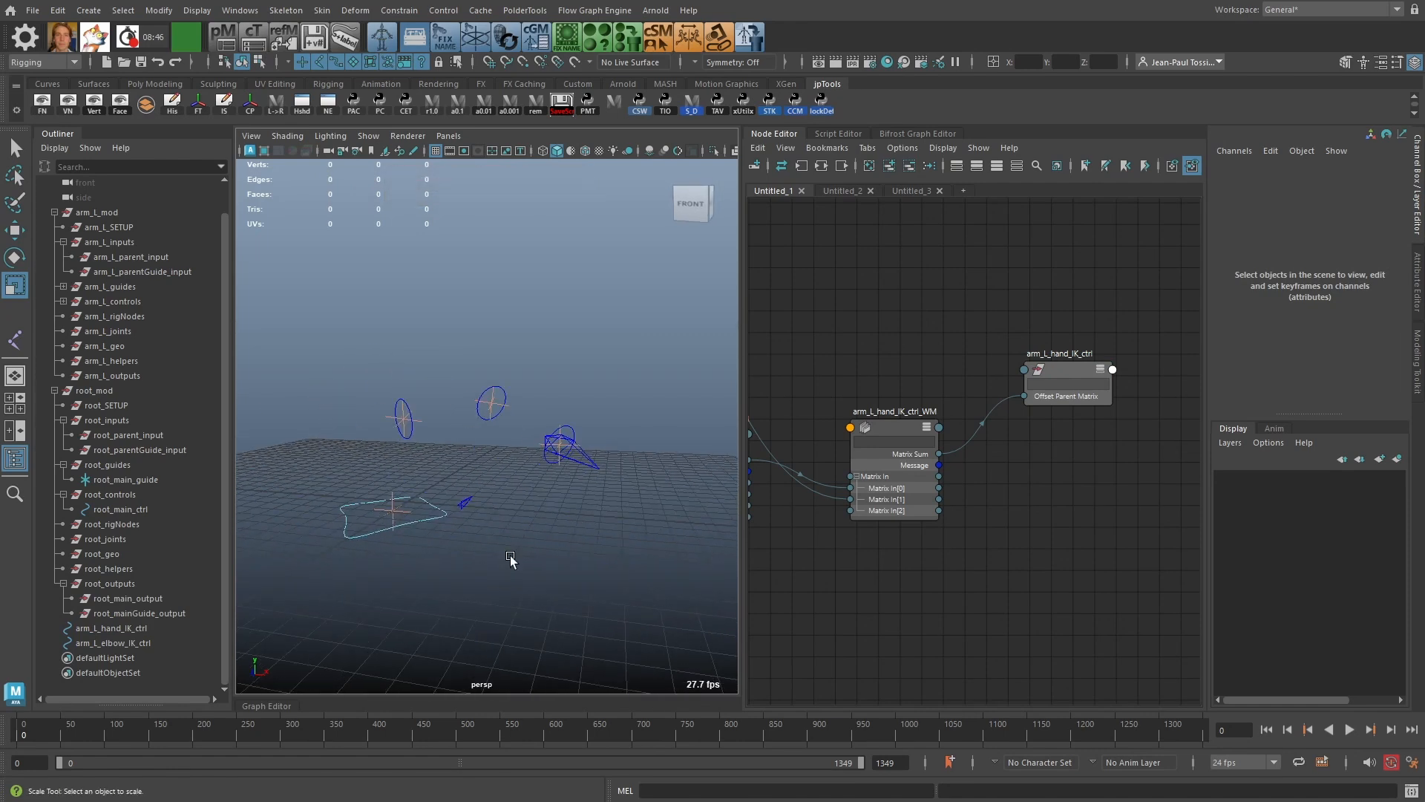
Step: Examine arm_L_hand_IK_ctrl and arm_L_elbow_IK_ctrl in relation to the arm guides
{"action": "left_click_drag", "start_coordinate": [462, 455], "coordinate": [488, 403], "text": "alt"}
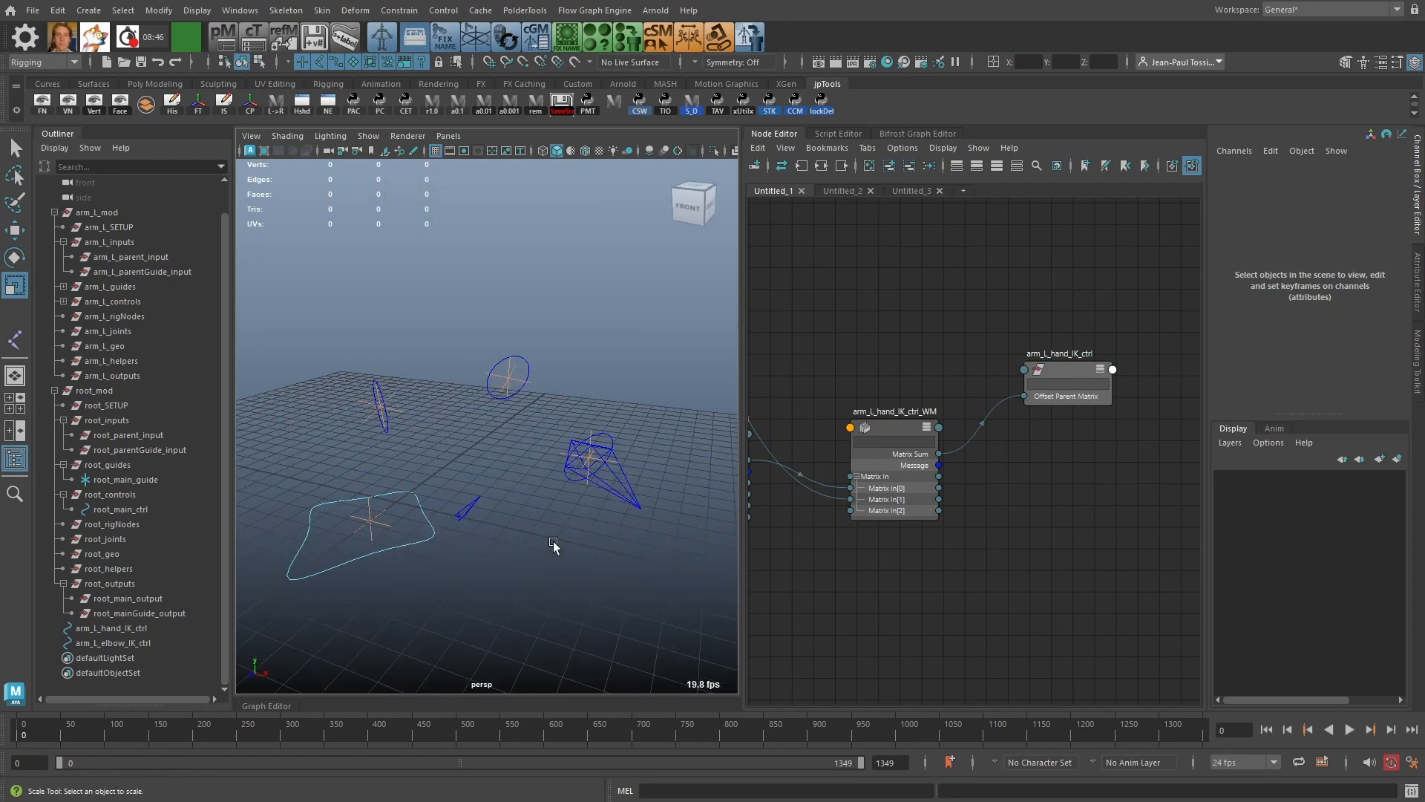
{"action": "left_click", "coordinate": [628, 494]}
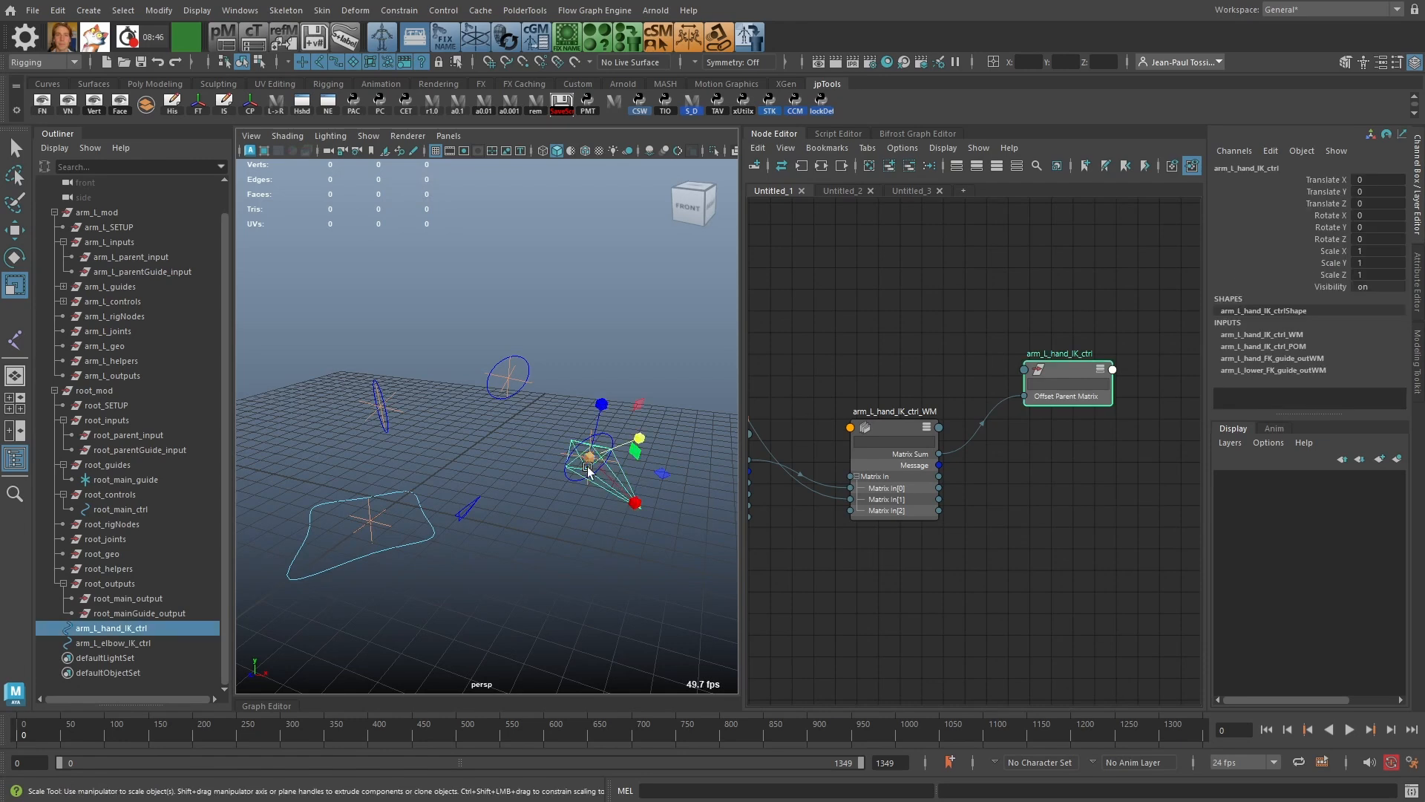
{"action": "left_click_drag", "start_coordinate": [573, 424], "coordinate": [618, 518], "text": "alt"}
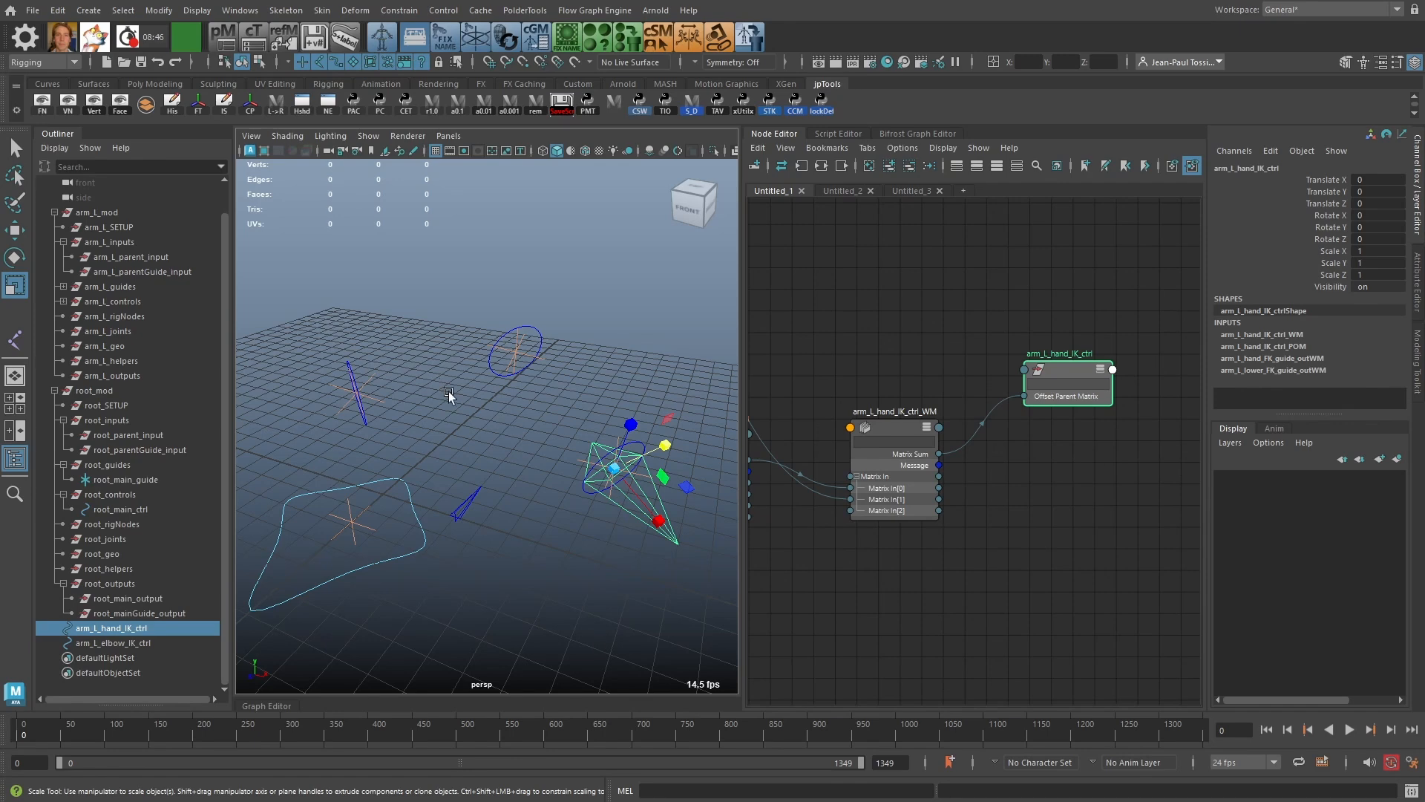
{"action": "left_click", "coordinate": [469, 502]}
{"action": "left_click_drag", "start_coordinate": [469, 503], "coordinate": [587, 321], "text": "alt"}
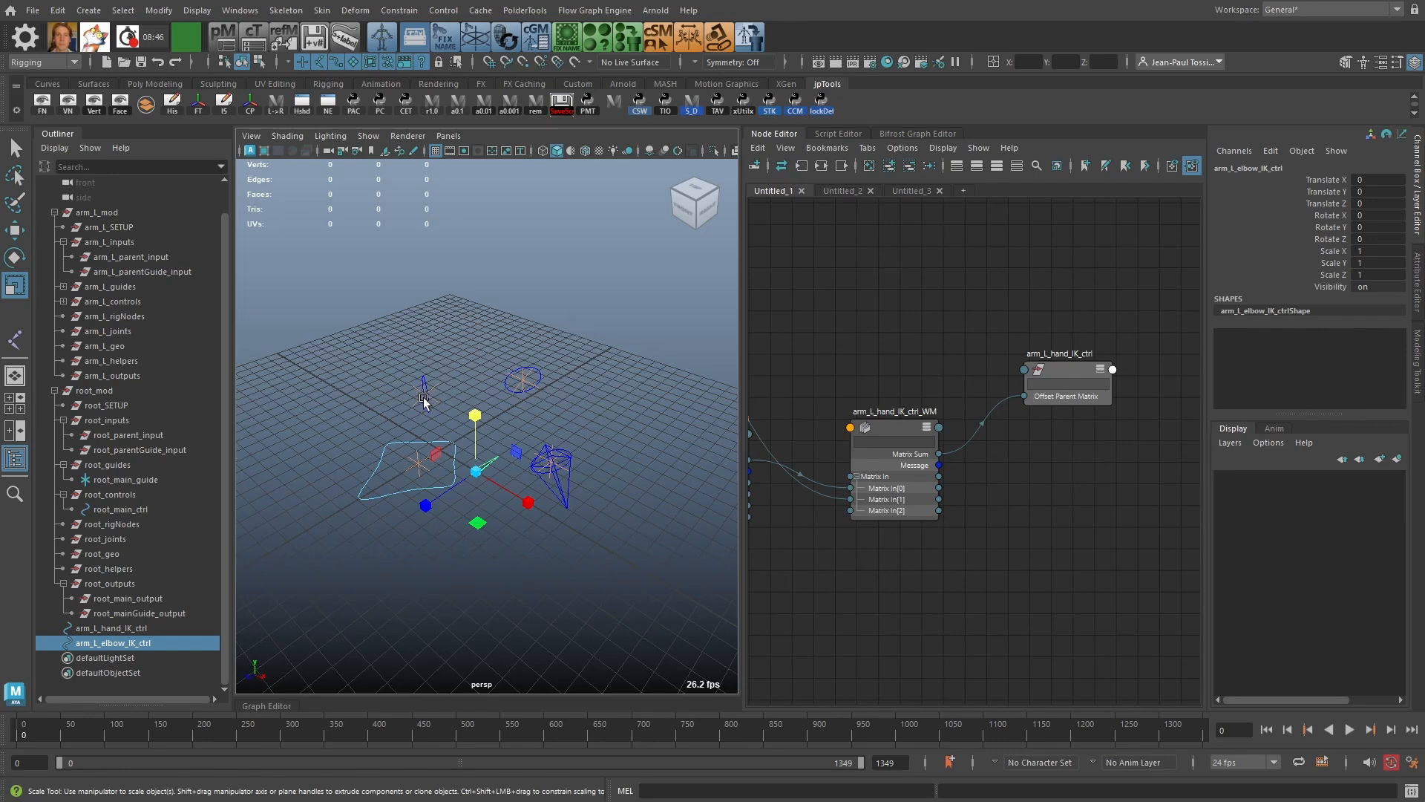
{"action": "left_click", "coordinate": [613, 385]}
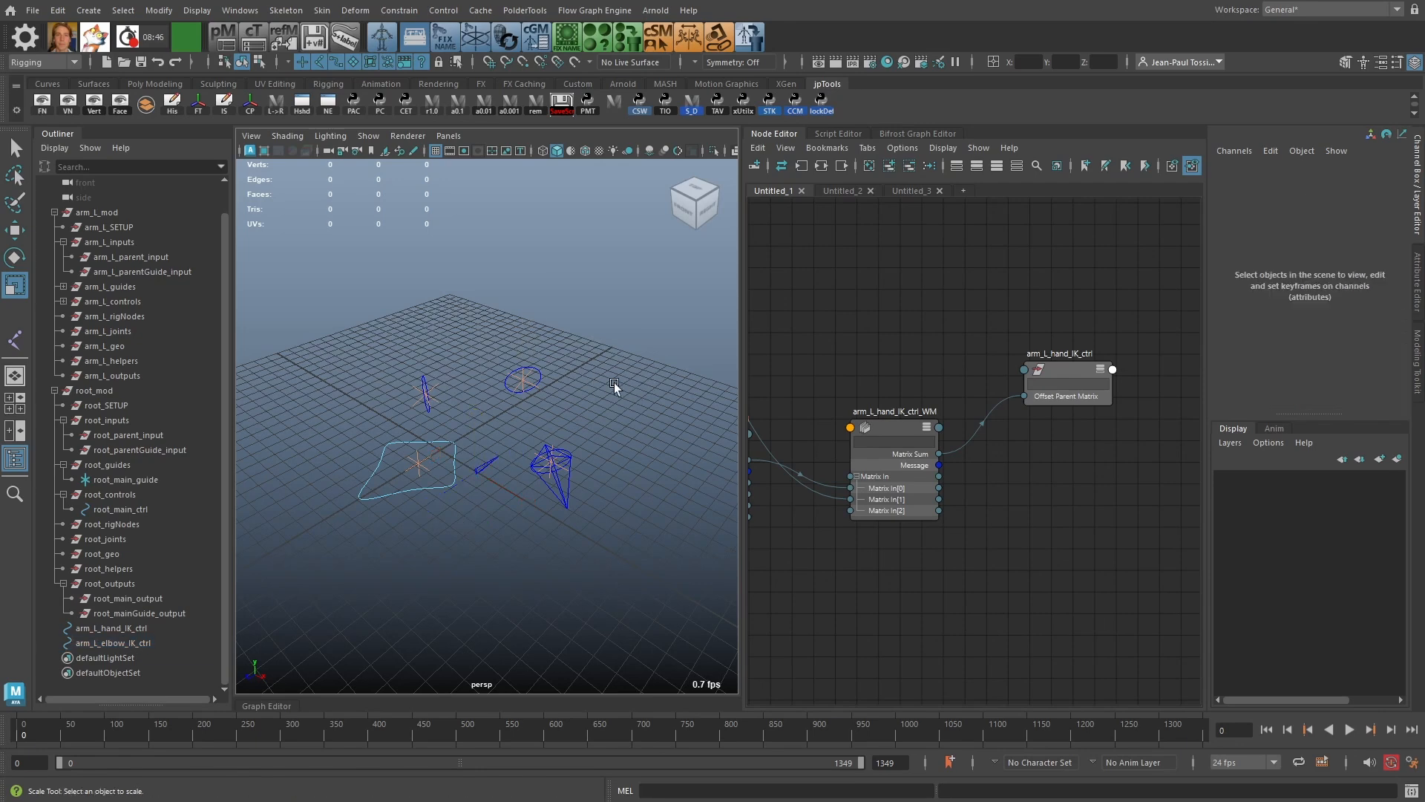
Step: Scale up the CVs of arm_L_elbow_IK_ctrl to make its arrow shape much longer, and return to object selection
{"action": "scroll", "coordinate": [492, 446], "scroll_direction": "up", "scroll_amount": 2}
{"action": "left_click", "coordinate": [488, 467]}
{"action": "left_click_drag", "start_coordinate": [522, 455], "coordinate": [734, 331], "text": "alt"}
{"action": "key", "text": "F9"}
{"action": "left_click_drag", "start_coordinate": [513, 468], "coordinate": [709, 382]}
{"action": "key", "text": "F8"}
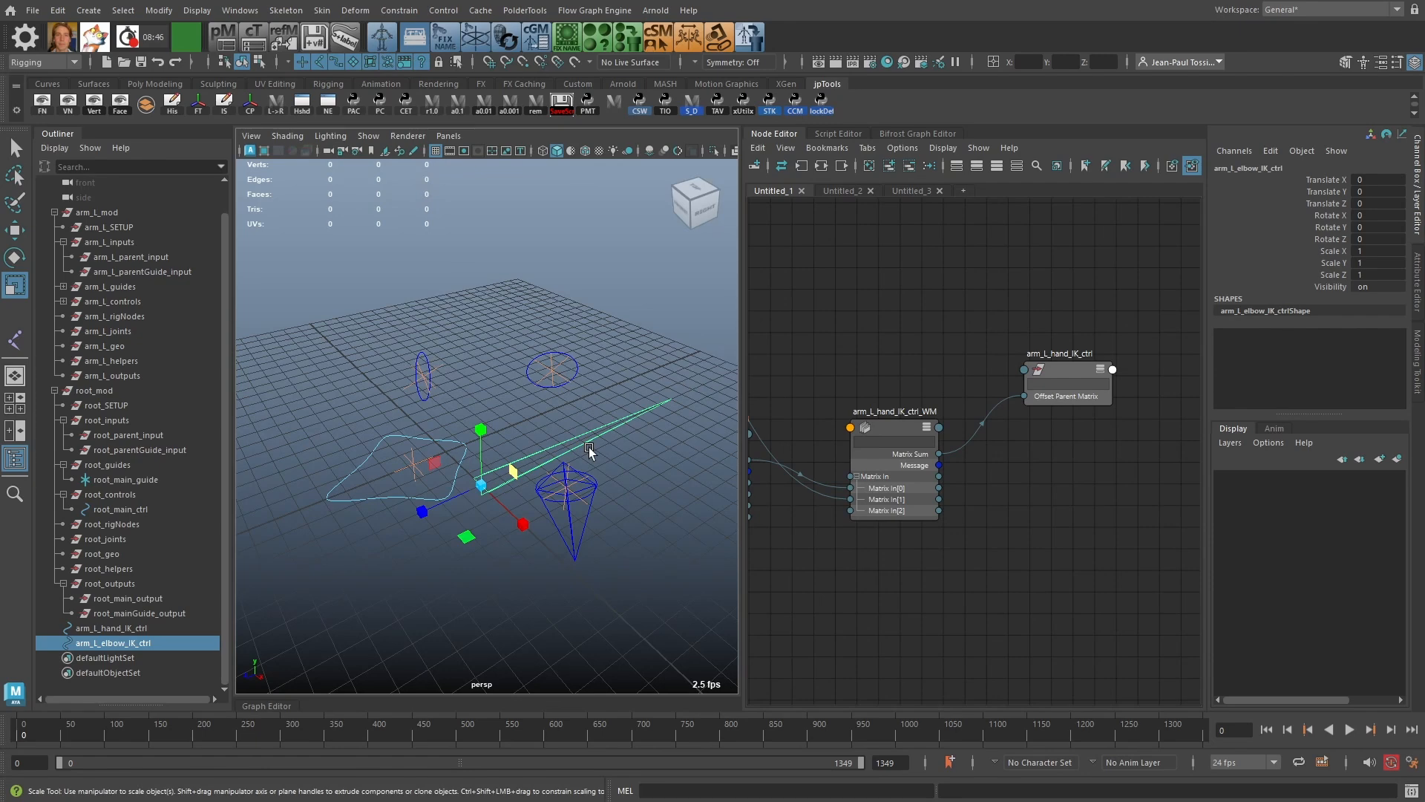
Step: Examine from several angles how arm_L_elbow_IK_ctrl sits relative to arm_L_upper_guide and the arm plane
{"action": "left_click", "coordinate": [472, 360]}
{"action": "left_click_drag", "start_coordinate": [473, 361], "coordinate": [410, 420], "text": "alt"}
{"action": "left_click", "coordinate": [498, 485]}
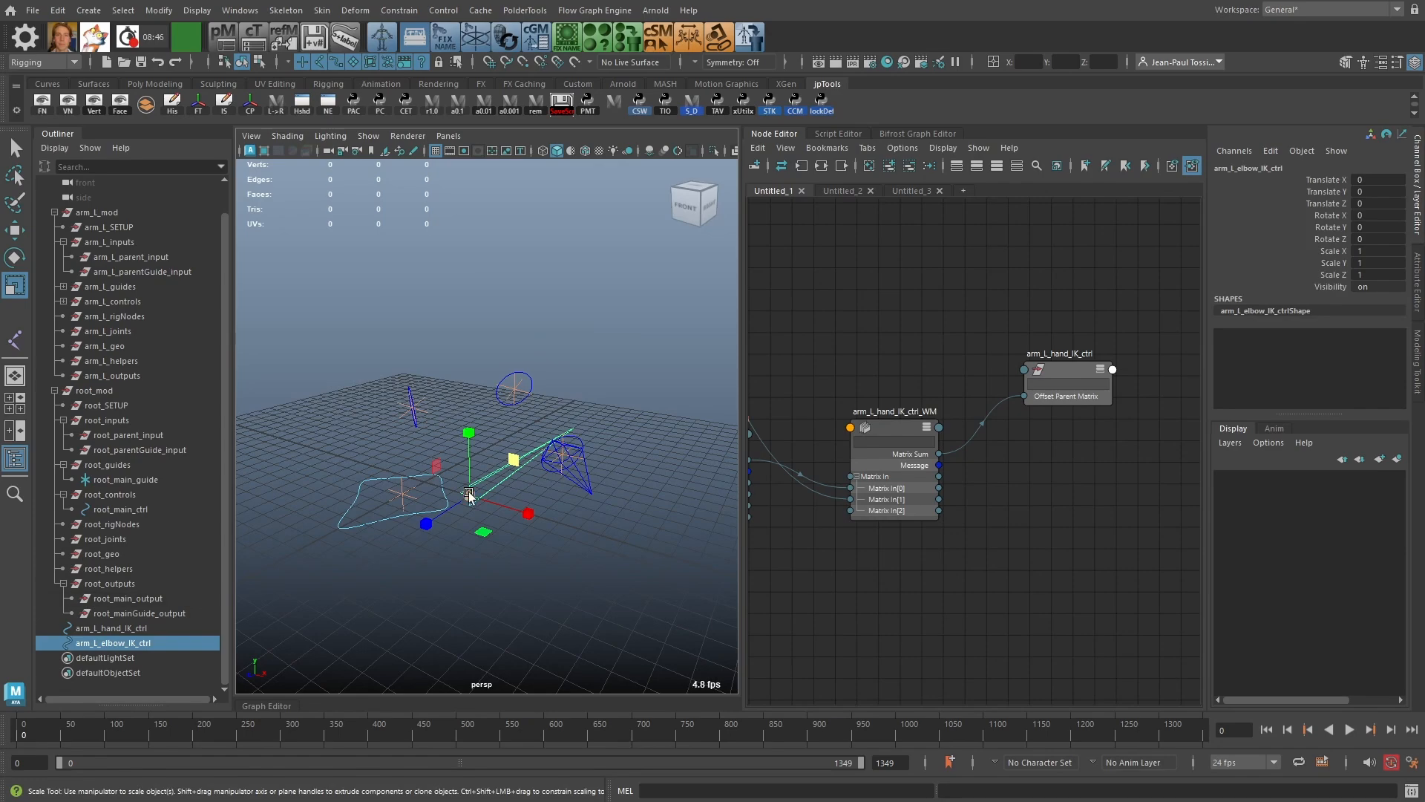
{"action": "left_click_drag", "start_coordinate": [433, 533], "coordinate": [536, 393], "text": "alt"}
{"action": "left_click_drag", "start_coordinate": [447, 380], "coordinate": [376, 398], "text": "alt"}
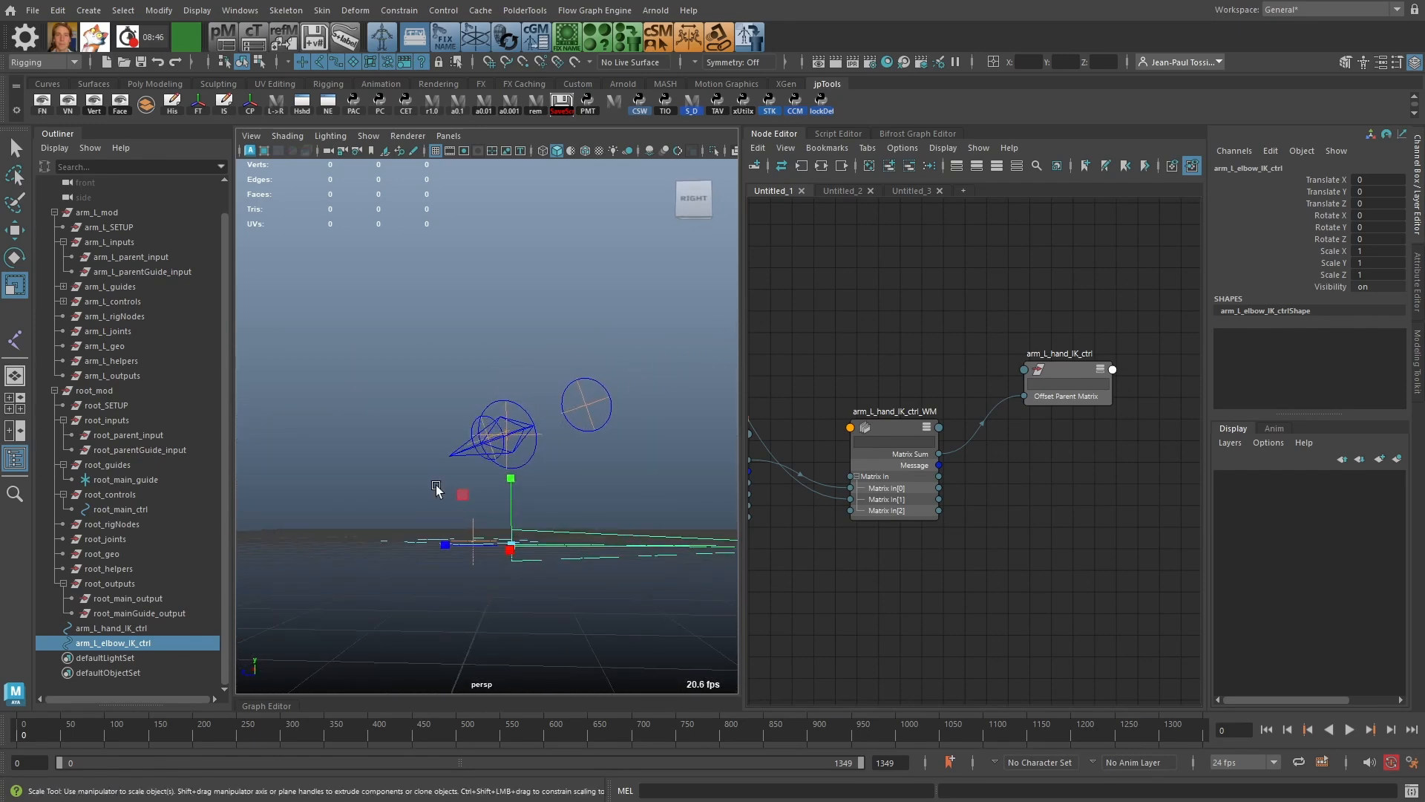
{"action": "left_click_drag", "start_coordinate": [500, 350], "coordinate": [408, 443], "text": "alt"}
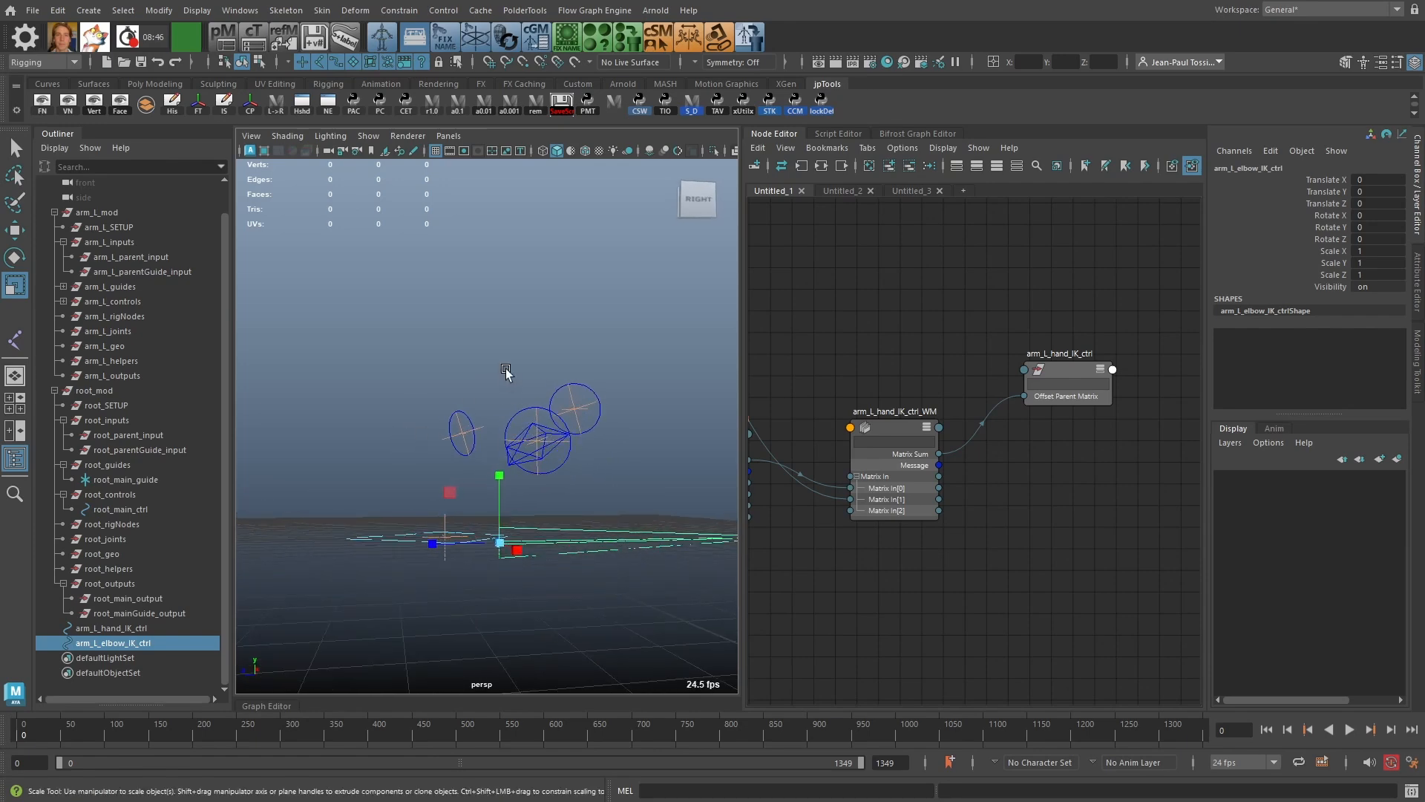
{"action": "left_click_drag", "start_coordinate": [506, 370], "coordinate": [471, 405], "text": "alt"}
{"action": "left_click", "coordinate": [403, 369]}
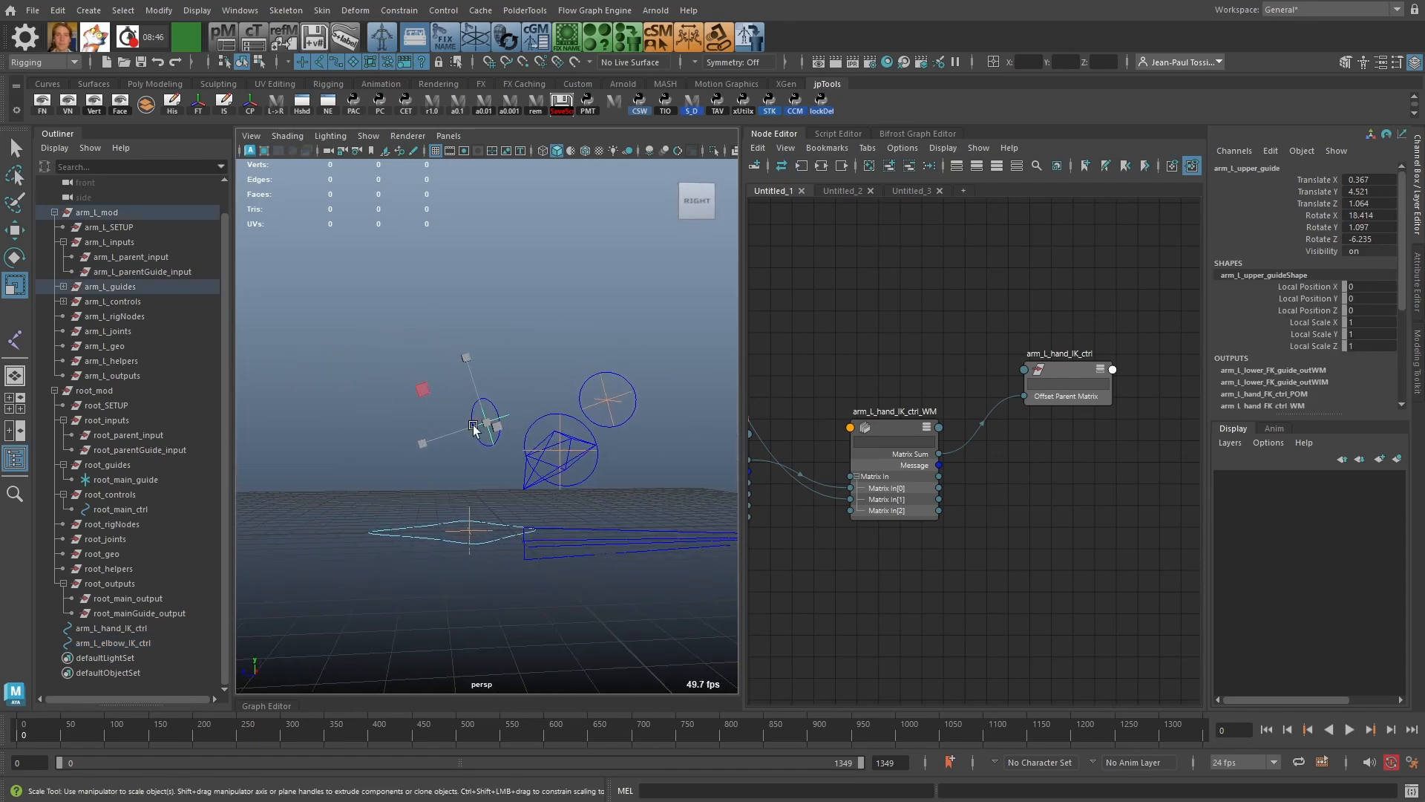
{"action": "left_click_drag", "start_coordinate": [586, 351], "coordinate": [407, 407], "text": "alt"}
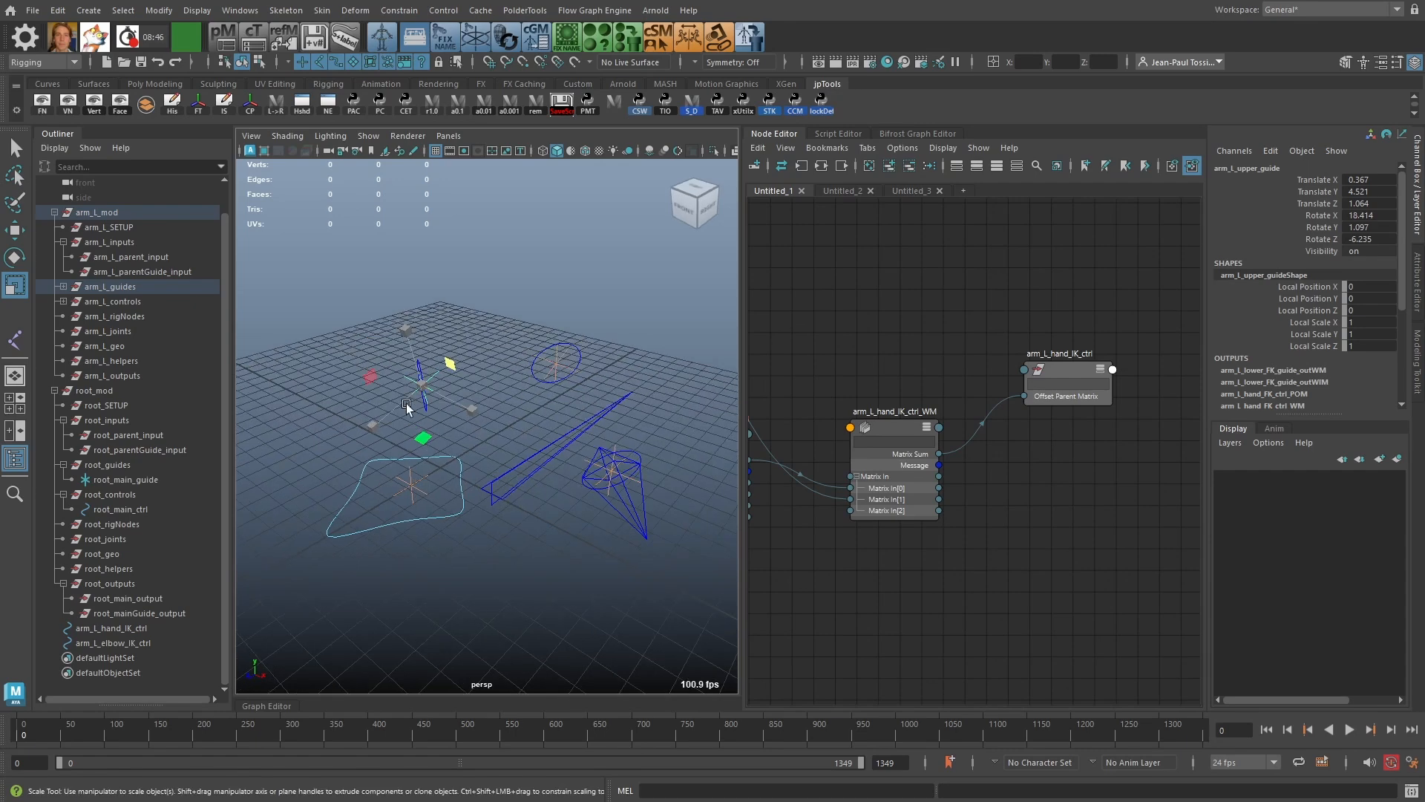
Step: Locate the arm_L_orientPlane_guide node in the node graph and inspect its outputs
{"action": "middle_click_drag", "start_coordinate": [992, 354], "coordinate": [1132, 421], "text": "alt"}
{"action": "scroll", "coordinate": [1131, 421], "scroll_direction": "down", "scroll_amount": 3}
{"action": "middle_click_drag", "start_coordinate": [897, 357], "coordinate": [1026, 510], "text": "alt"}
{"action": "scroll", "coordinate": [1026, 510], "scroll_direction": "down", "scroll_amount": 2}
{"action": "scroll", "coordinate": [903, 328], "scroll_direction": "up", "scroll_amount": 8}
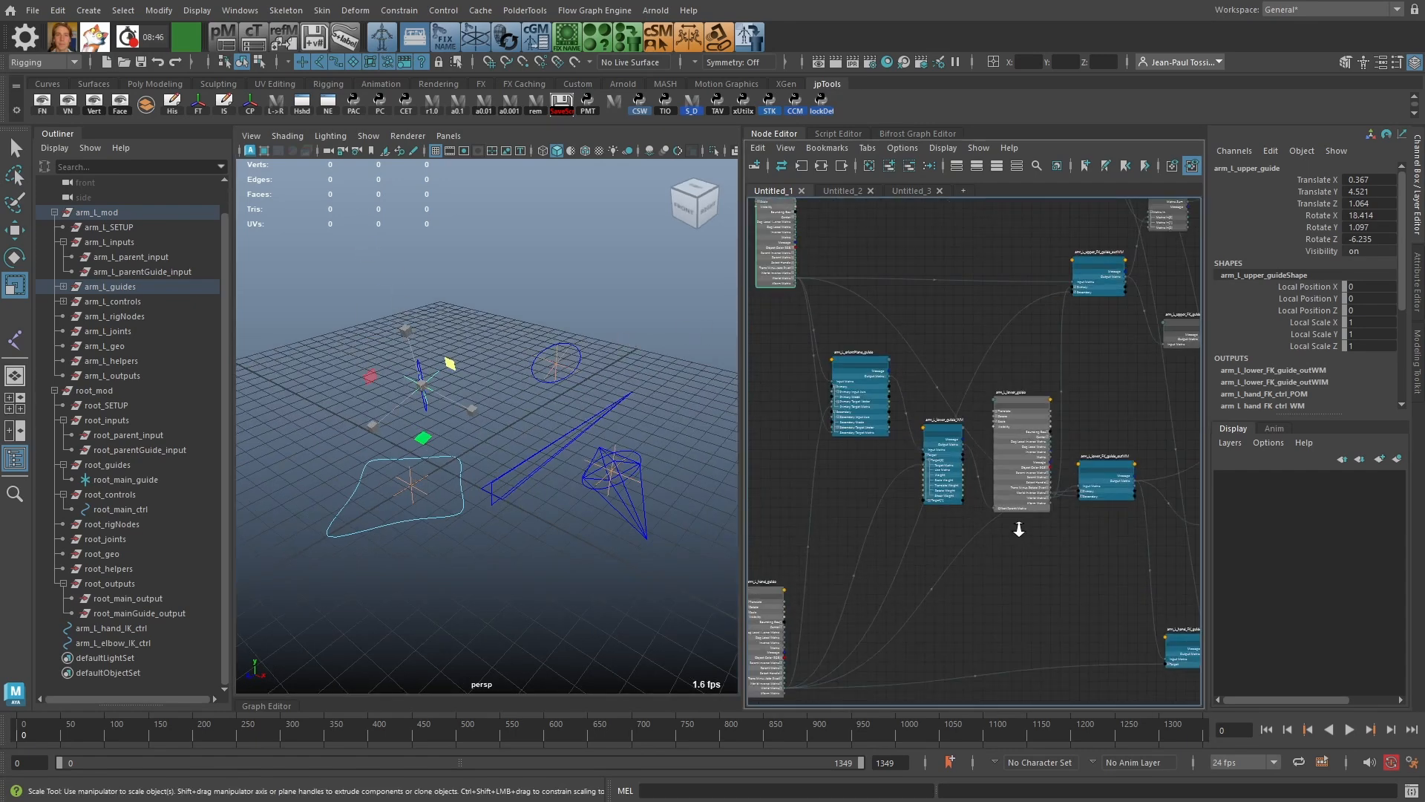
{"action": "scroll", "coordinate": [934, 284], "scroll_direction": "up", "scroll_amount": 1}
{"action": "left_click_drag", "start_coordinate": [965, 389], "coordinate": [960, 398]}
{"action": "scroll", "coordinate": [1039, 375], "scroll_direction": "down", "scroll_amount": 4}
{"action": "middle_click_drag", "start_coordinate": [1030, 382], "coordinate": [901, 333], "text": "alt"}
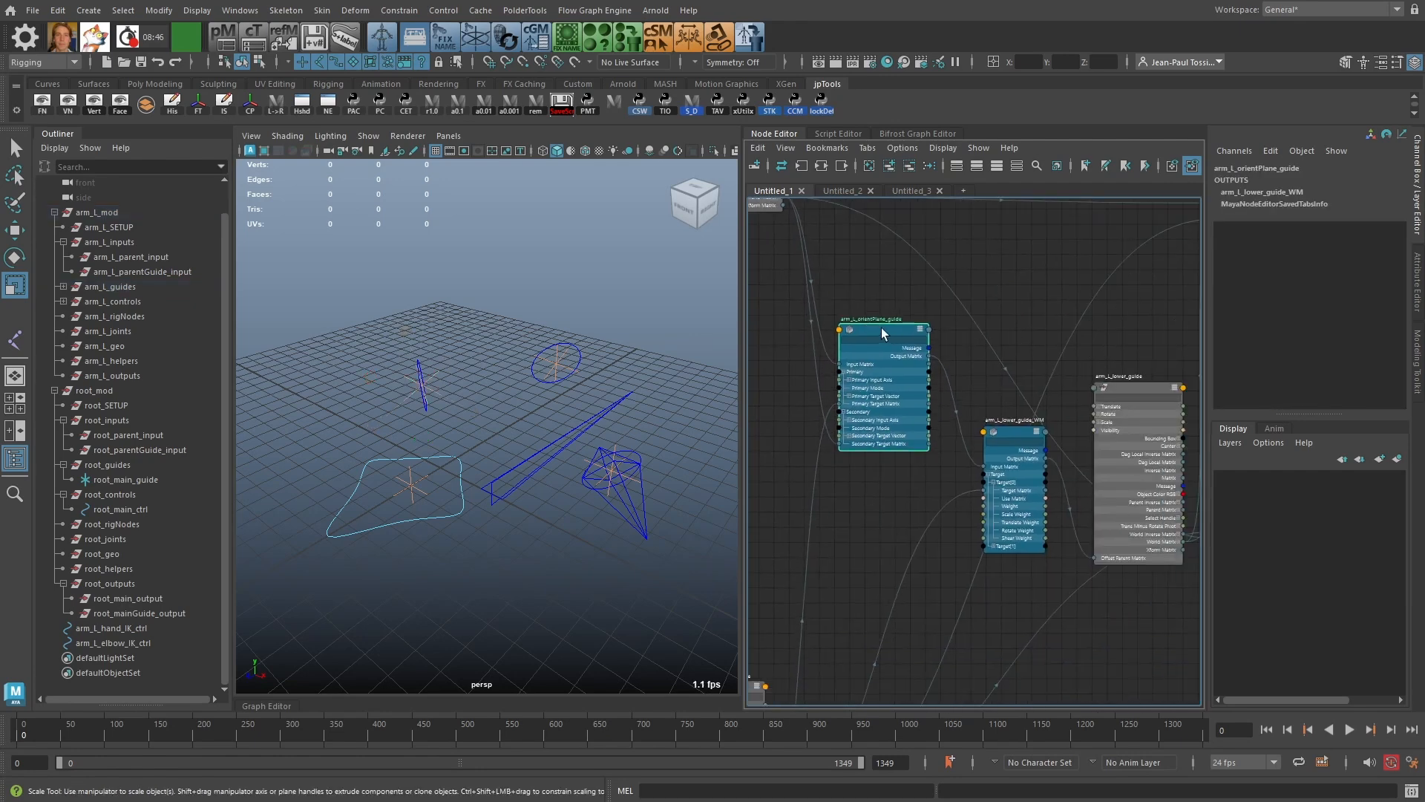
{"action": "middle_click_drag", "start_coordinate": [997, 267], "coordinate": [923, 279], "text": "alt"}
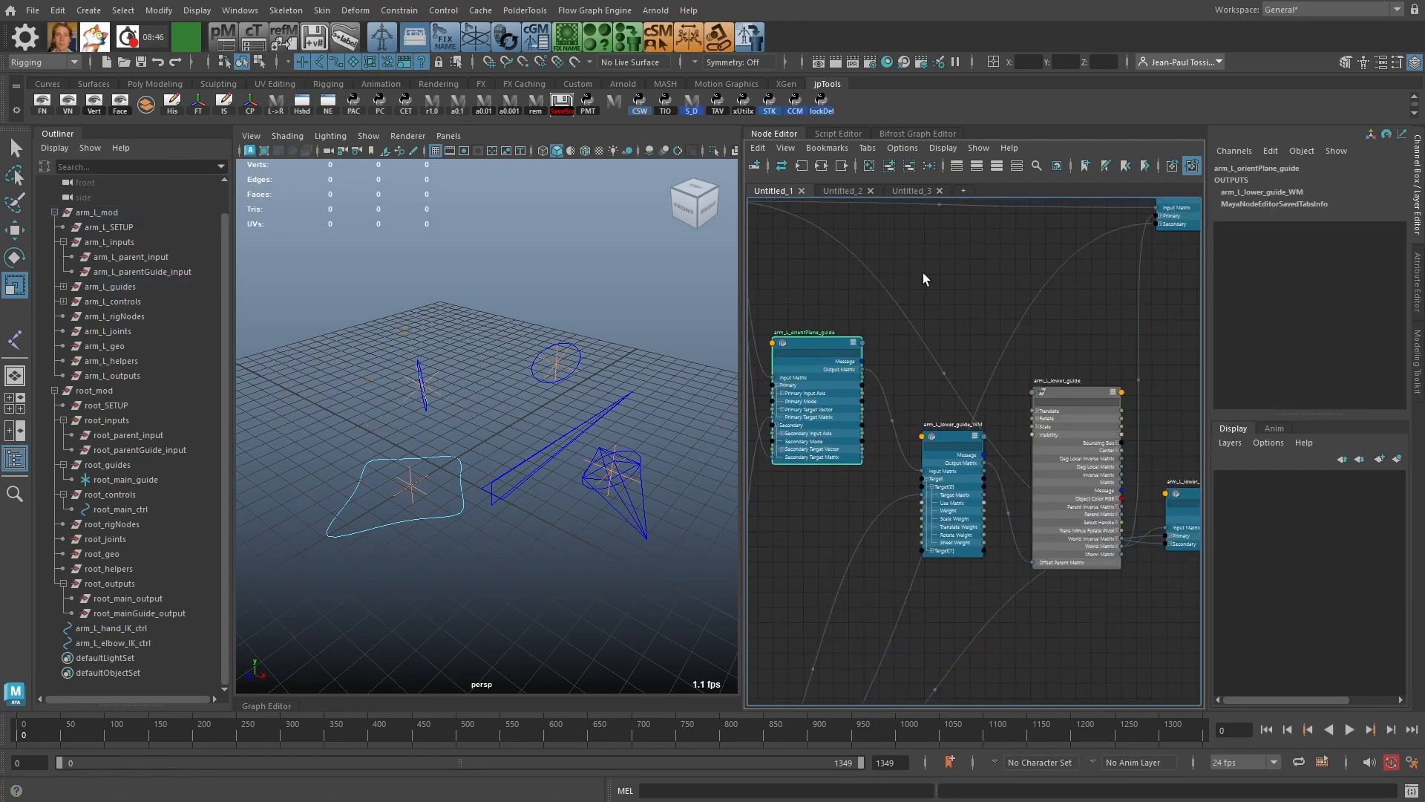
{"action": "left_click_drag", "start_coordinate": [817, 339], "coordinate": [815, 342]}
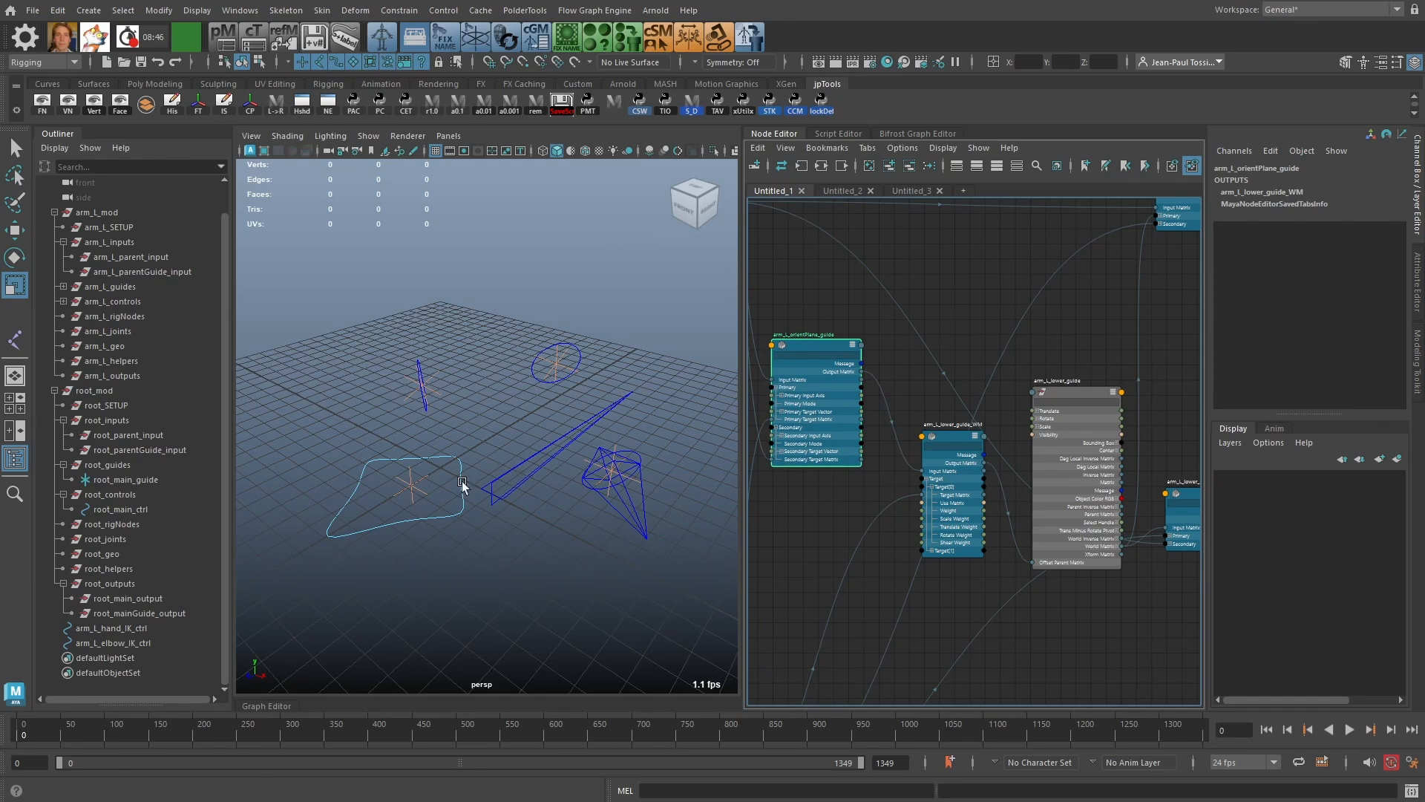
{"action": "scroll", "coordinate": [808, 334], "scroll_direction": "up", "scroll_amount": 2}
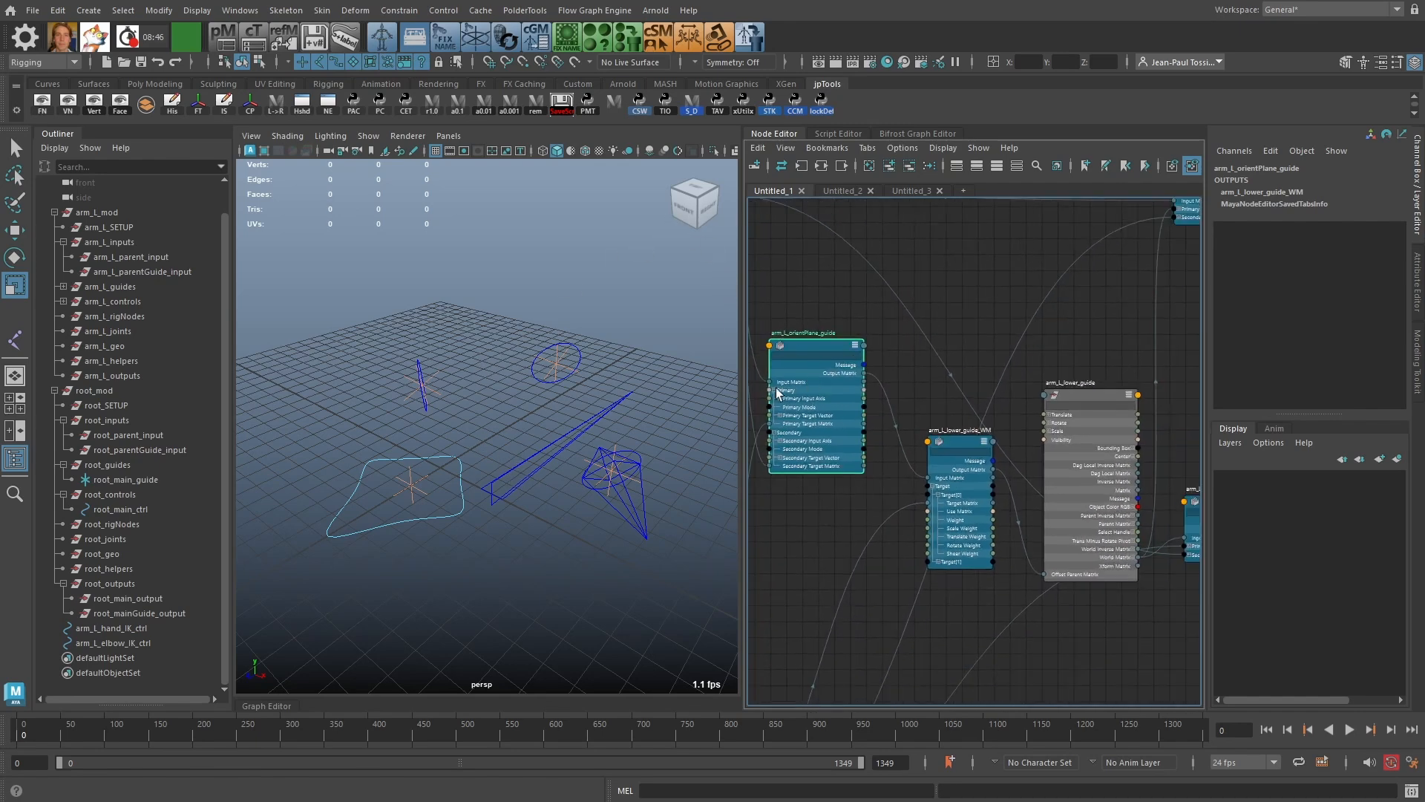
Step: Add arm_L_elbow_IK_ctrl to the node graph, remove its shape node from the graph, and place it above arm_L_lower_guide_WM
{"action": "left_click", "coordinate": [121, 643]}
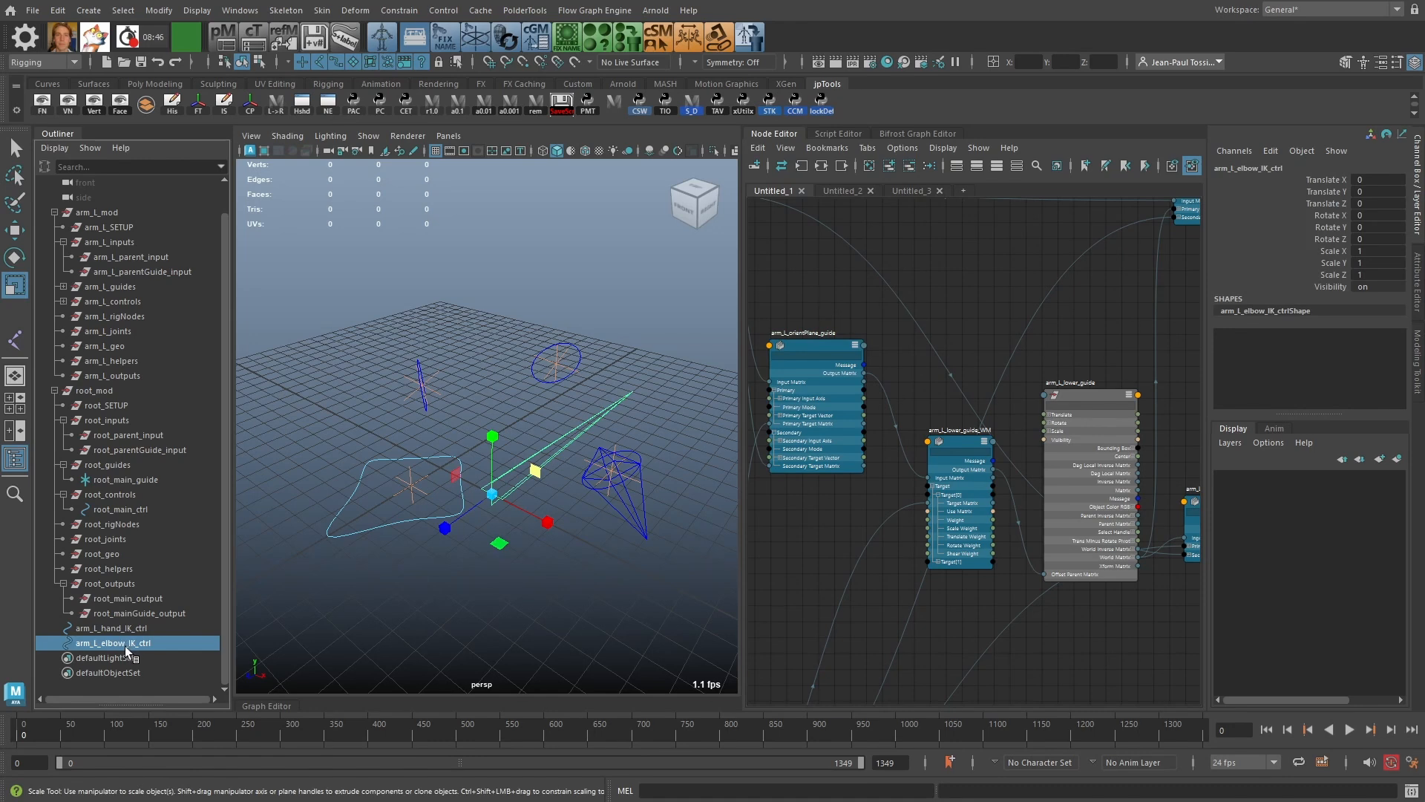
{"action": "middle_click_drag", "start_coordinate": [124, 645], "coordinate": [969, 259]}
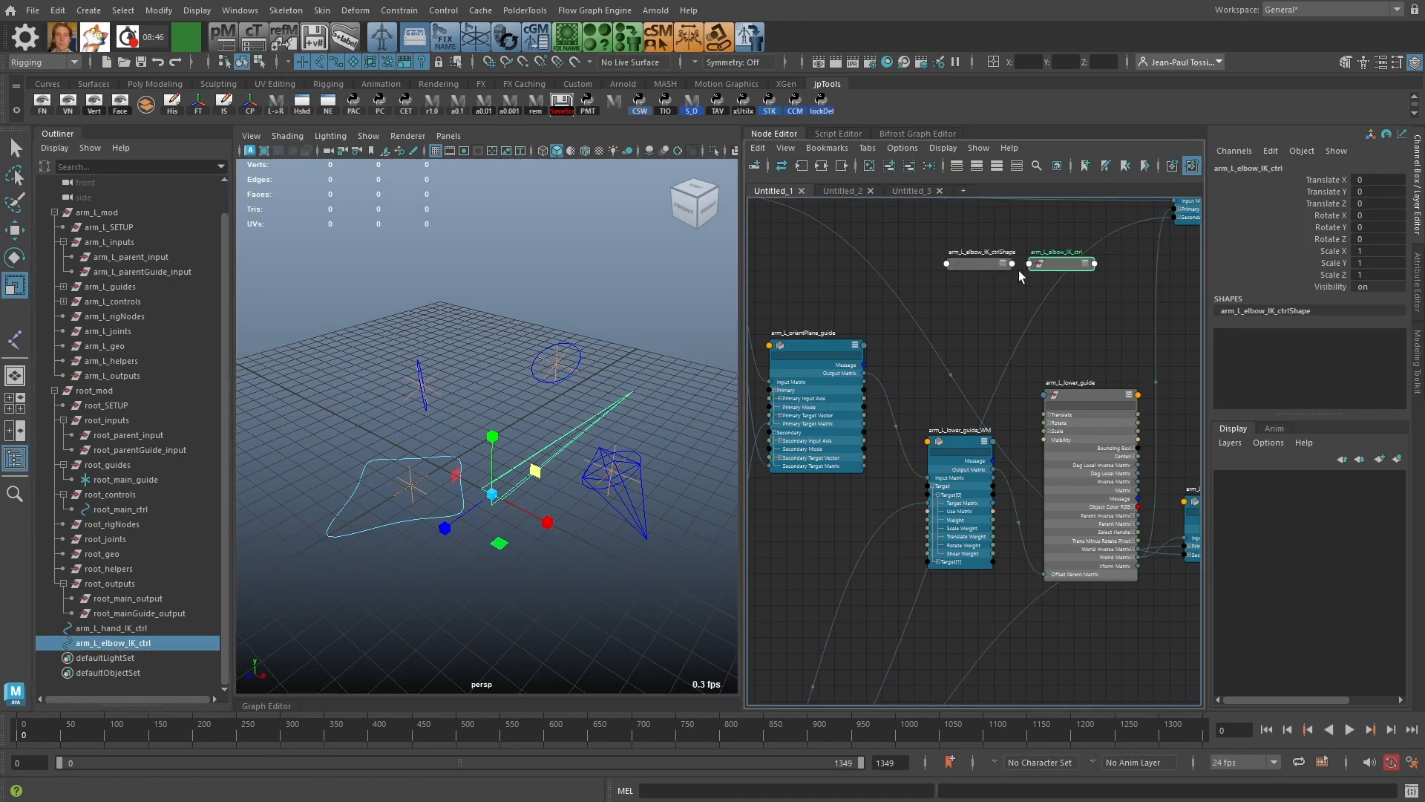
{"action": "left_click", "coordinate": [972, 264]}
{"action": "left_click", "coordinate": [909, 167]}
{"action": "left_click_drag", "start_coordinate": [1052, 264], "coordinate": [990, 256]}
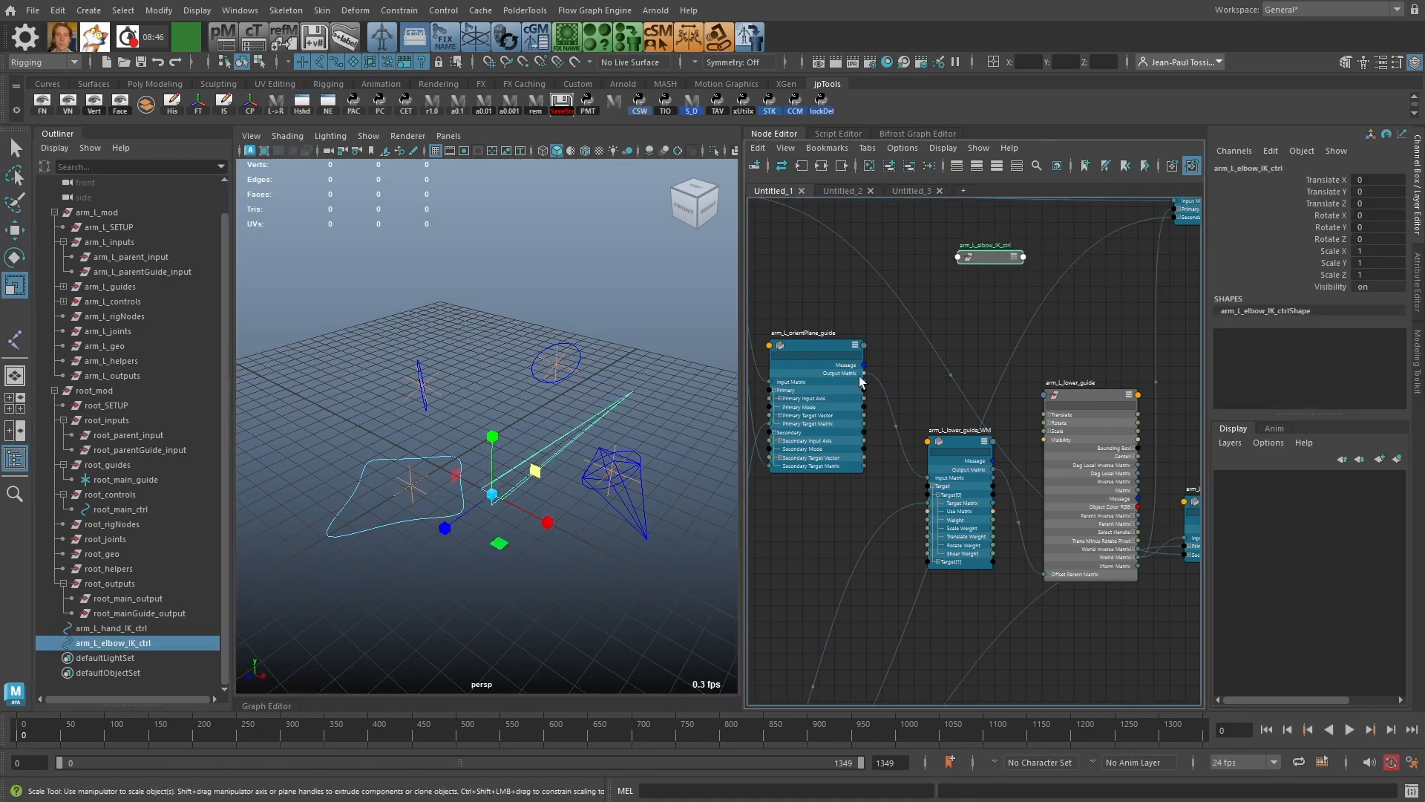
Step: Connect arm_L_orientPlane_guide's Output Matrix to arm_L_elbow_IK_ctrl's offsetParentMatrix and reposition the control's node
{"action": "left_click", "coordinate": [809, 342]}
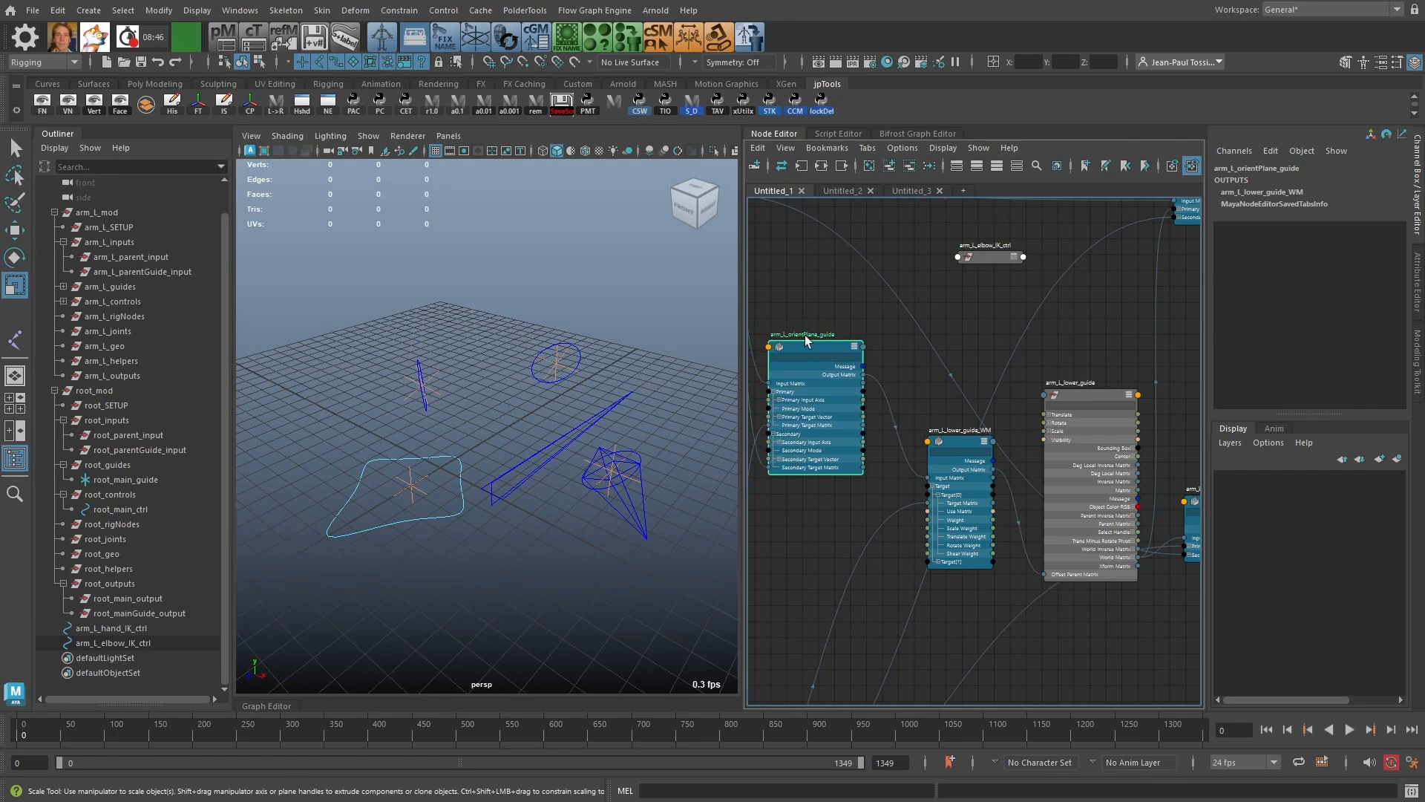
{"action": "left_click_drag", "start_coordinate": [865, 381], "coordinate": [974, 267]}
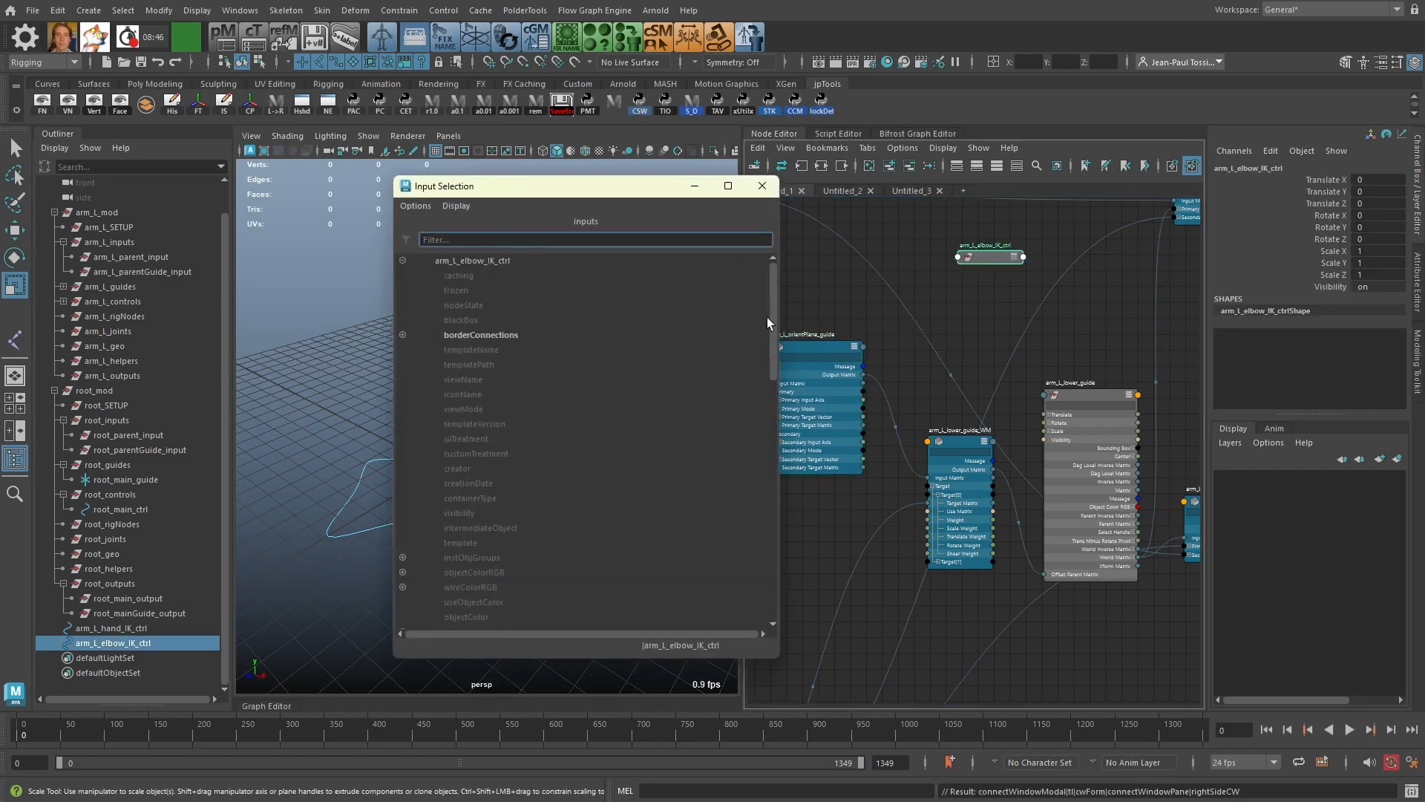
{"action": "left_click_drag", "start_coordinate": [768, 318], "coordinate": [767, 482]}
{"action": "left_click", "coordinate": [483, 465]}
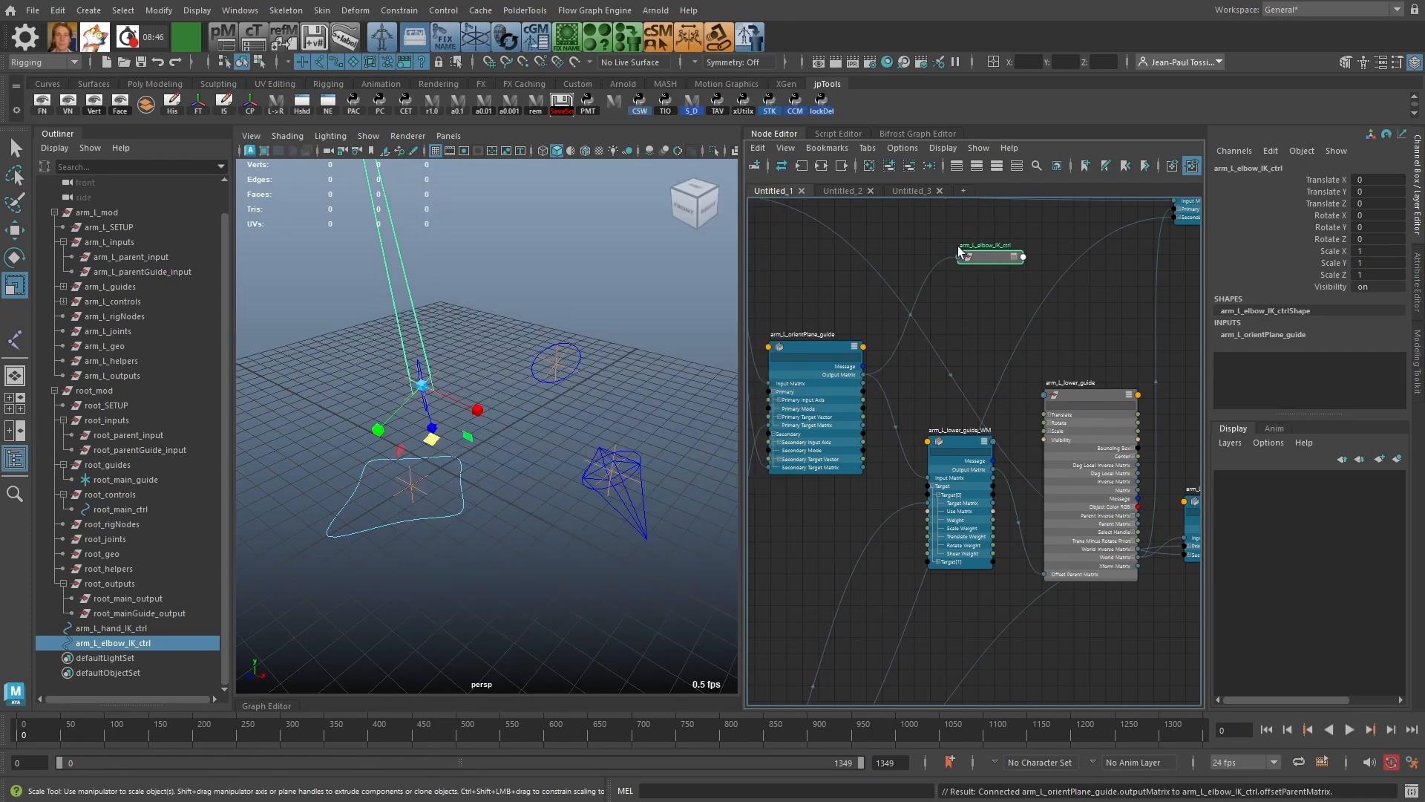
{"action": "left_click_drag", "start_coordinate": [987, 260], "coordinate": [980, 280]}
Step: Rotate the CVs of arm_L_elbow_IK_ctrl from upright to a low slanted angle away from the upper arm guide
{"action": "scroll", "coordinate": [504, 351], "scroll_direction": "down", "scroll_amount": 2}
{"action": "left_click_drag", "start_coordinate": [505, 350], "coordinate": [490, 432], "text": "alt"}
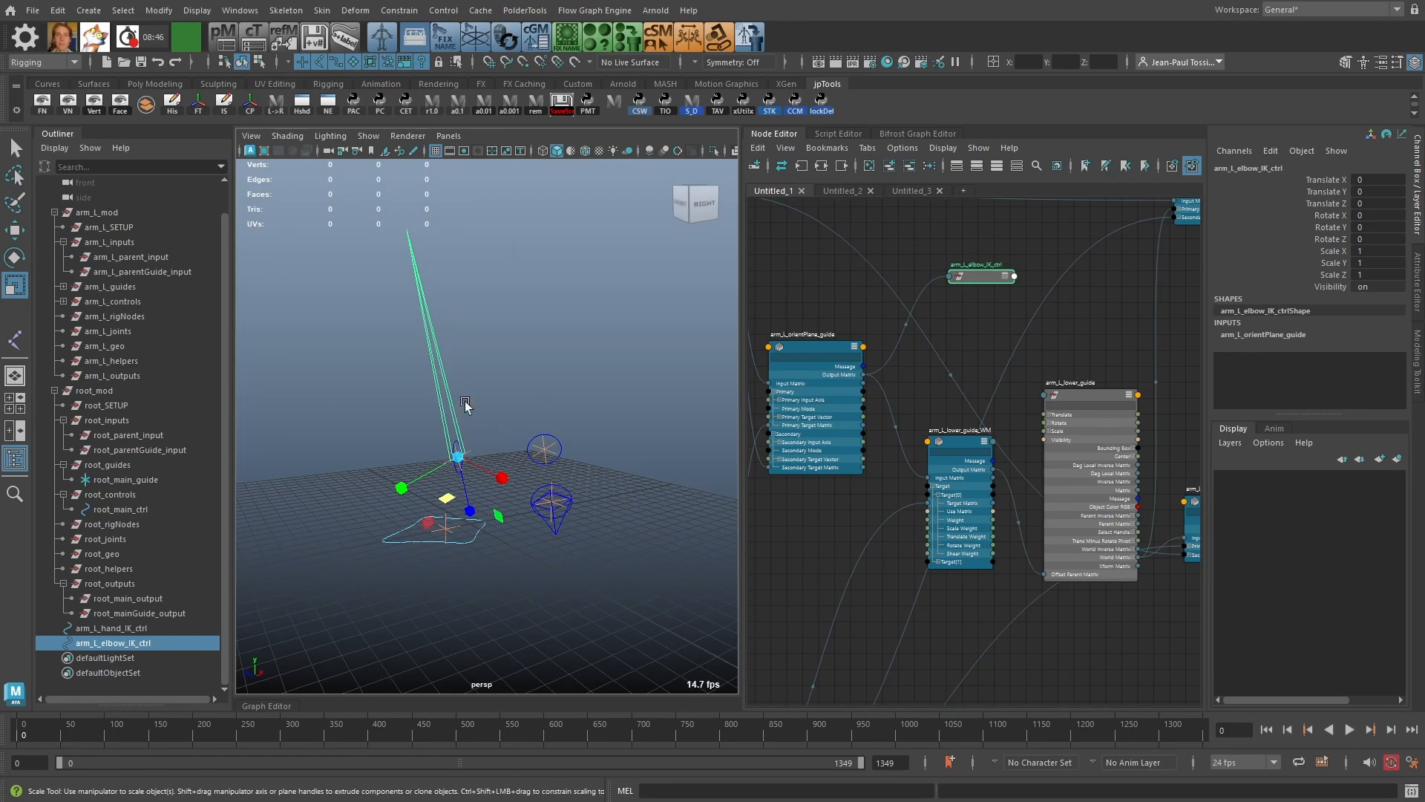
{"action": "key", "text": "F8"}
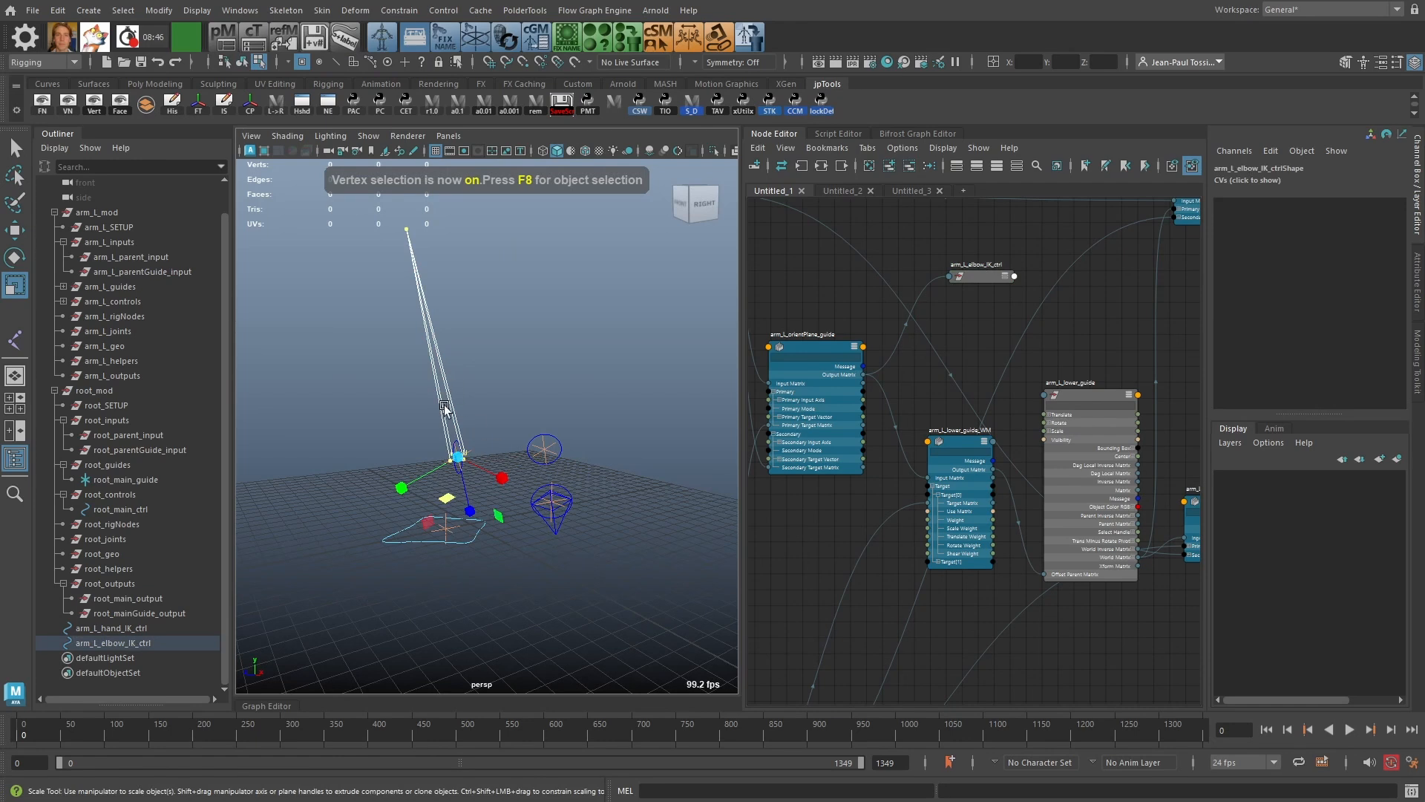
{"action": "key", "text": "e"}
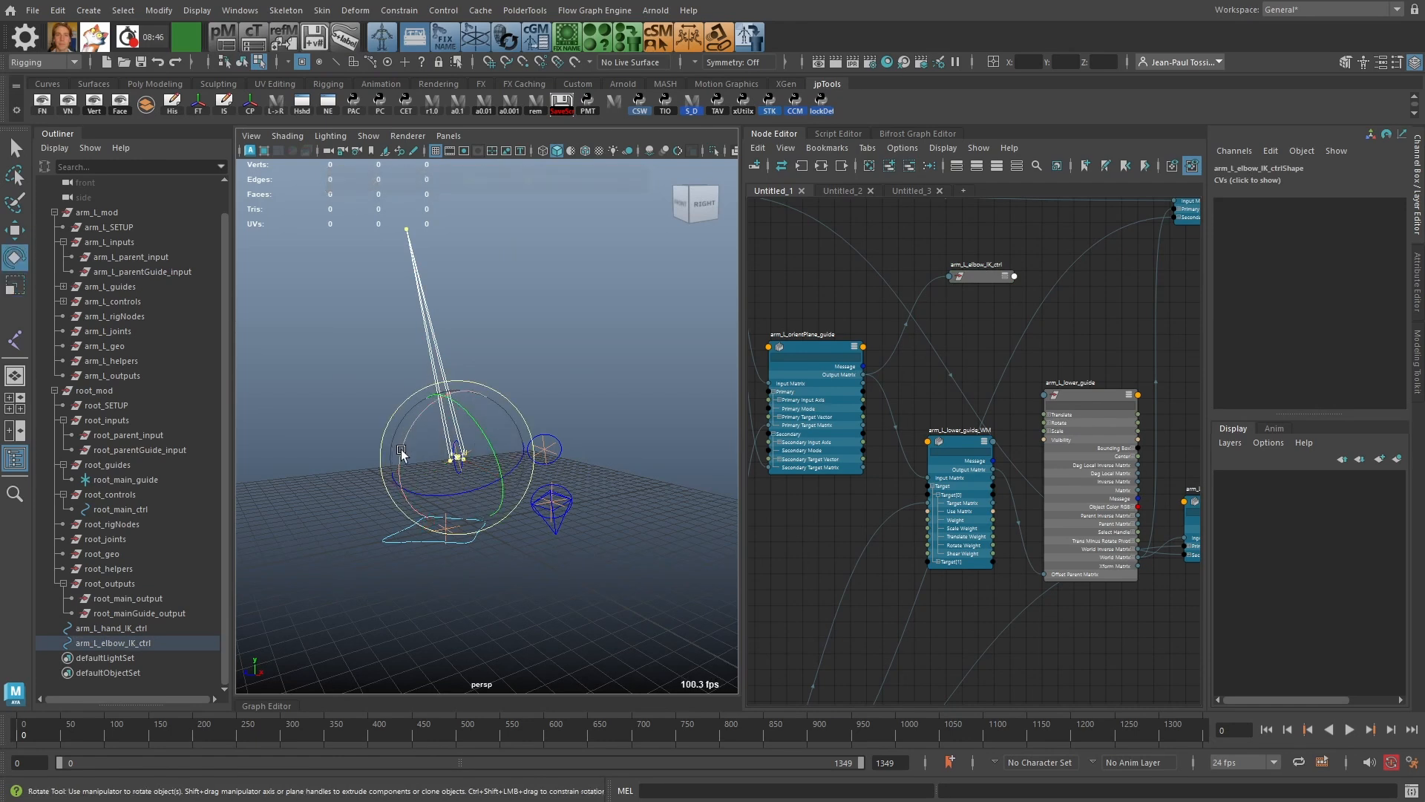
{"action": "left_click_drag", "start_coordinate": [399, 461], "coordinate": [451, 376]}
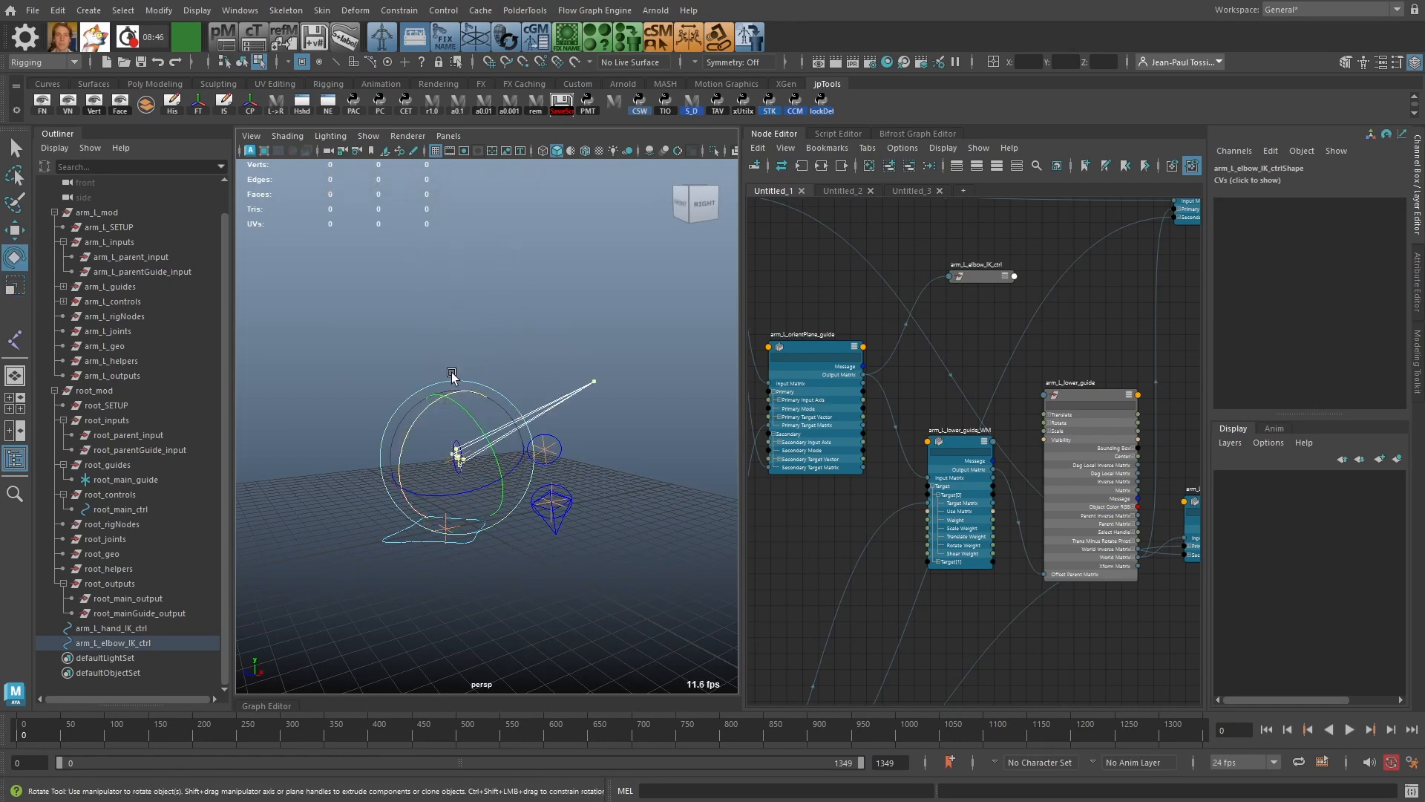
Step: Scale down the elbow IK control's CVs slightly, return to object selection, and deselect the control
{"action": "key", "text": "r"}
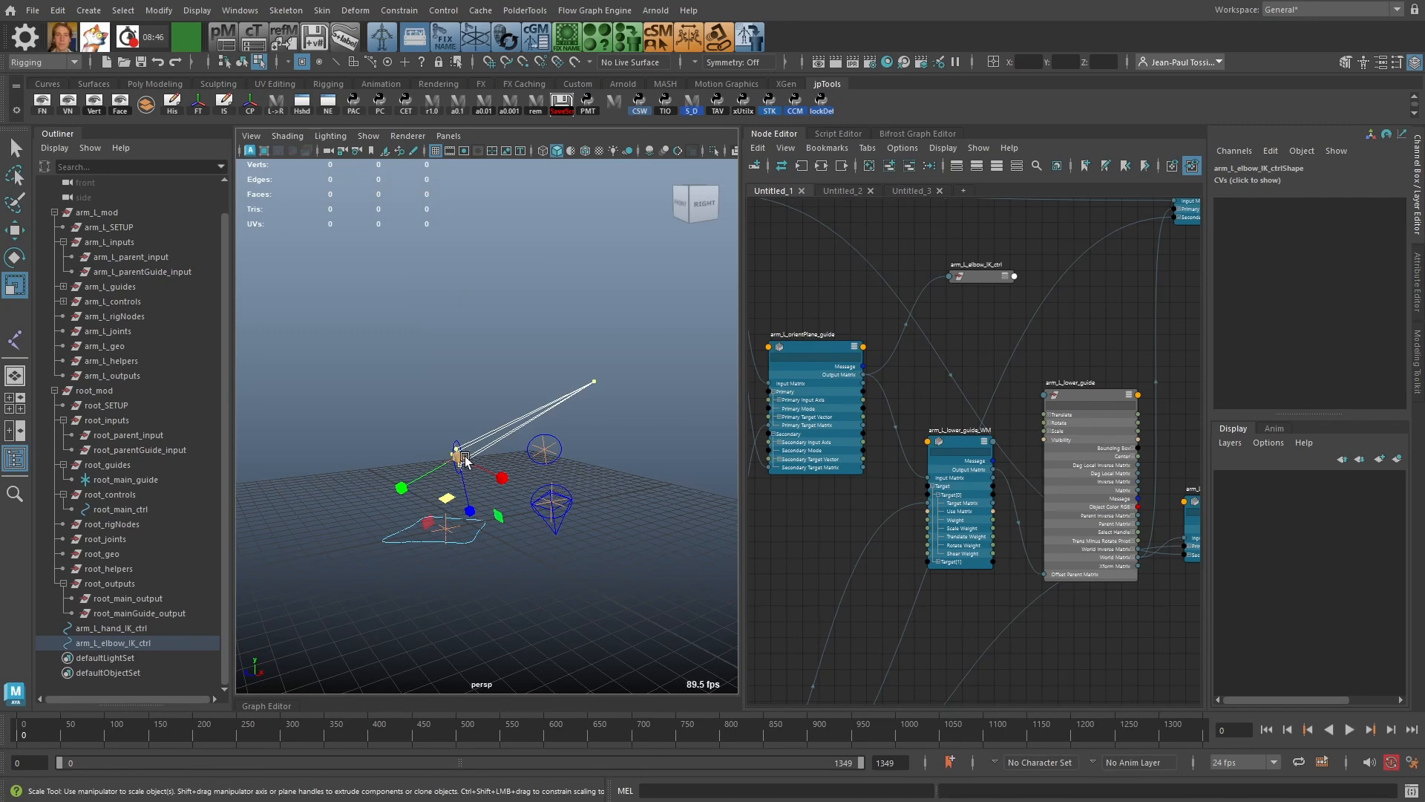
{"action": "left_click_drag", "start_coordinate": [464, 460], "coordinate": [402, 499]}
{"action": "key", "text": "F8"}
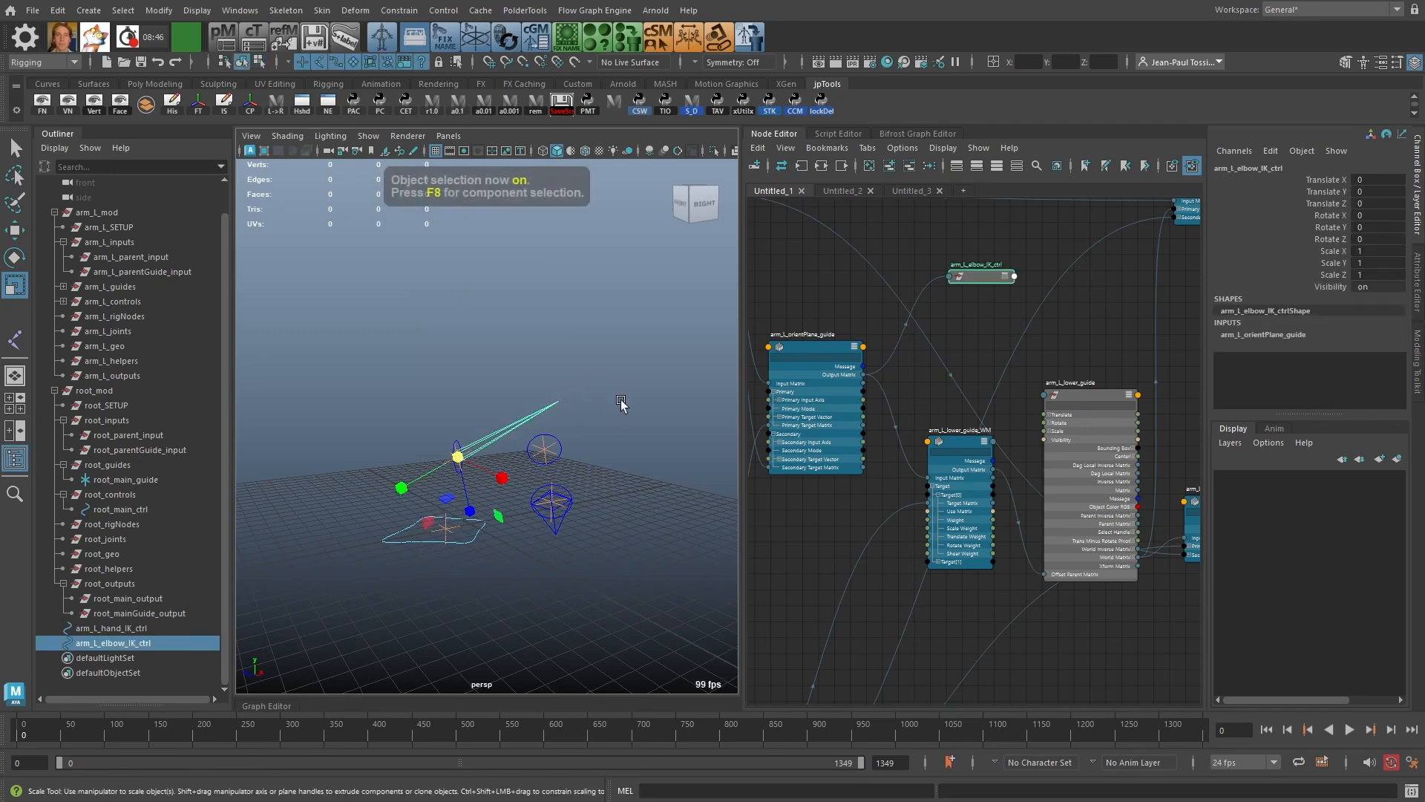
{"action": "left_click", "coordinate": [621, 403]}
{"action": "left_click_drag", "start_coordinate": [633, 401], "coordinate": [559, 502], "text": "alt"}
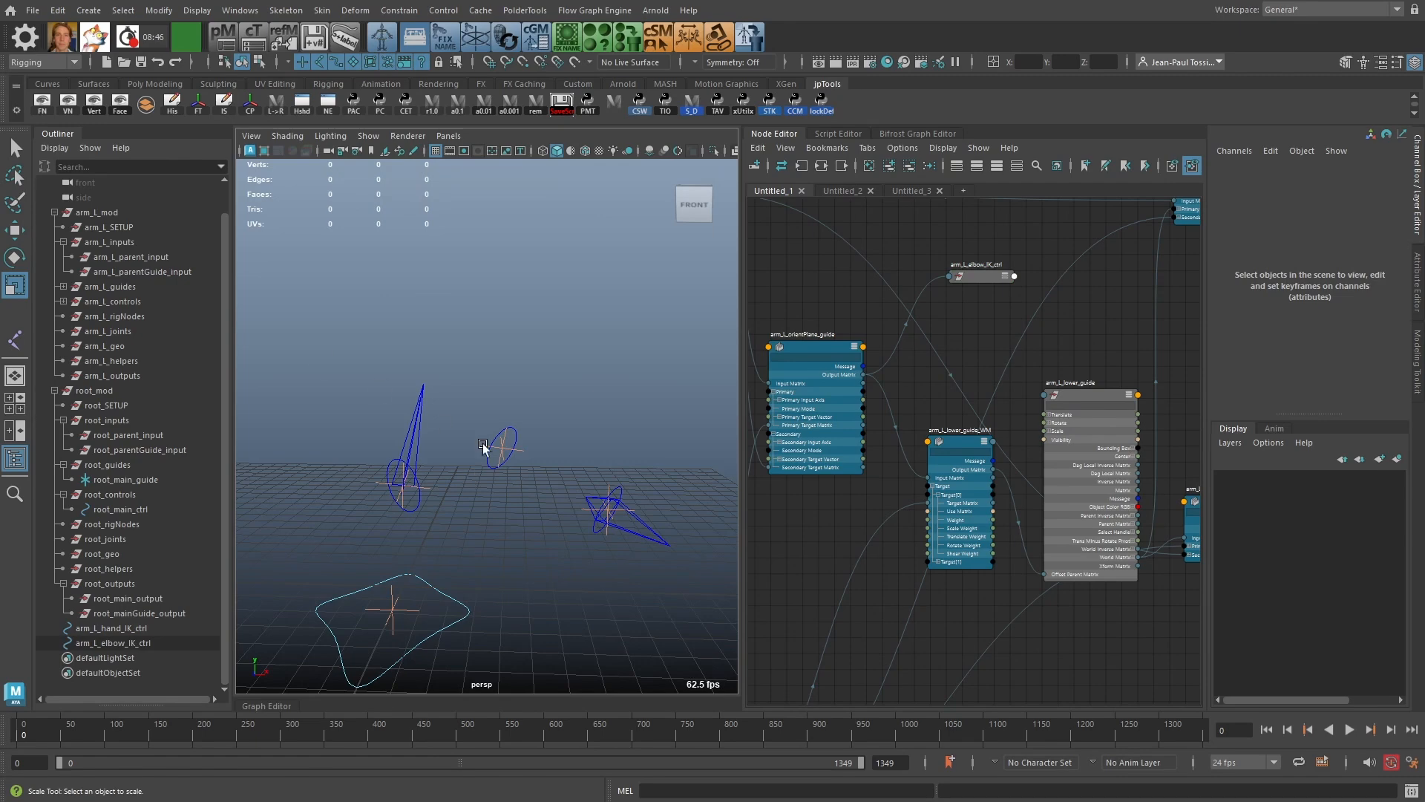
{"action": "left_click_drag", "start_coordinate": [483, 446], "coordinate": [459, 361], "text": "alt"}
{"action": "left_click", "coordinate": [457, 388]}
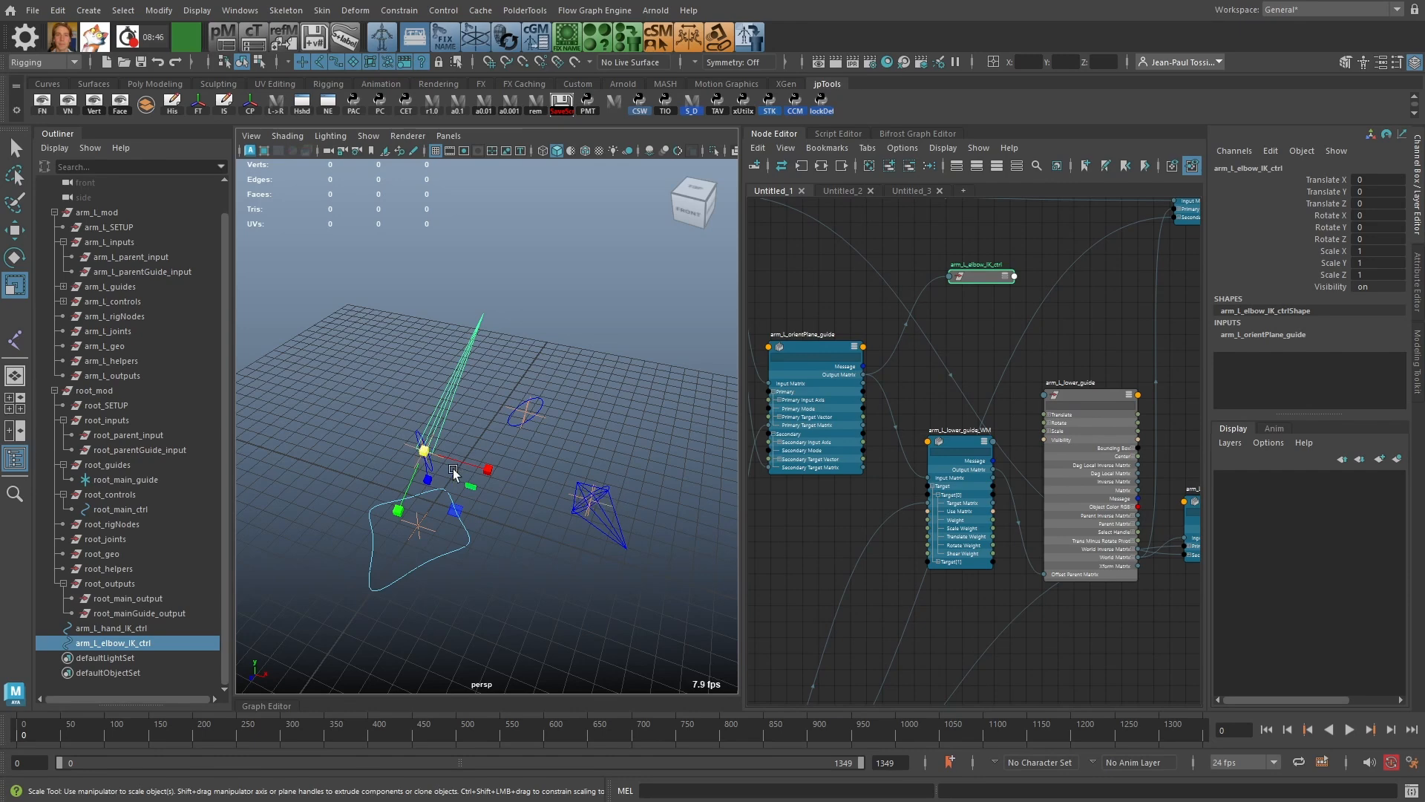
{"action": "left_click_drag", "start_coordinate": [529, 404], "coordinate": [438, 469], "text": "alt"}
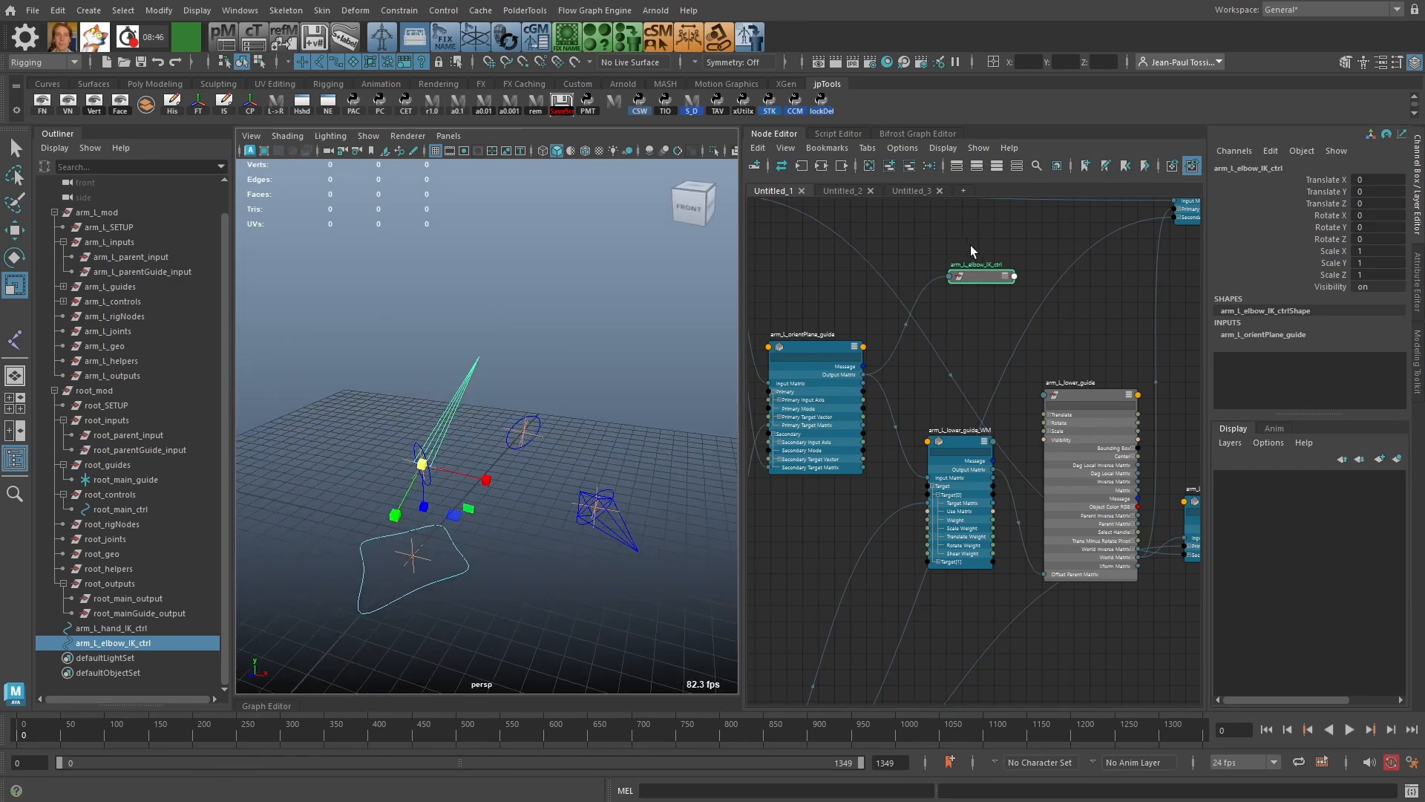
Step: Move the arm_L_elbow_IK_ctrl node aside in the graph and create a blendMatrix node next to it
{"action": "left_click_drag", "start_coordinate": [980, 276], "coordinate": [1016, 270]}
{"action": "left_click", "coordinate": [948, 284]}
{"action": "middle_click_drag", "start_coordinate": [948, 284], "coordinate": [953, 335], "text": "alt"}
{"action": "key", "text": "Tab"}
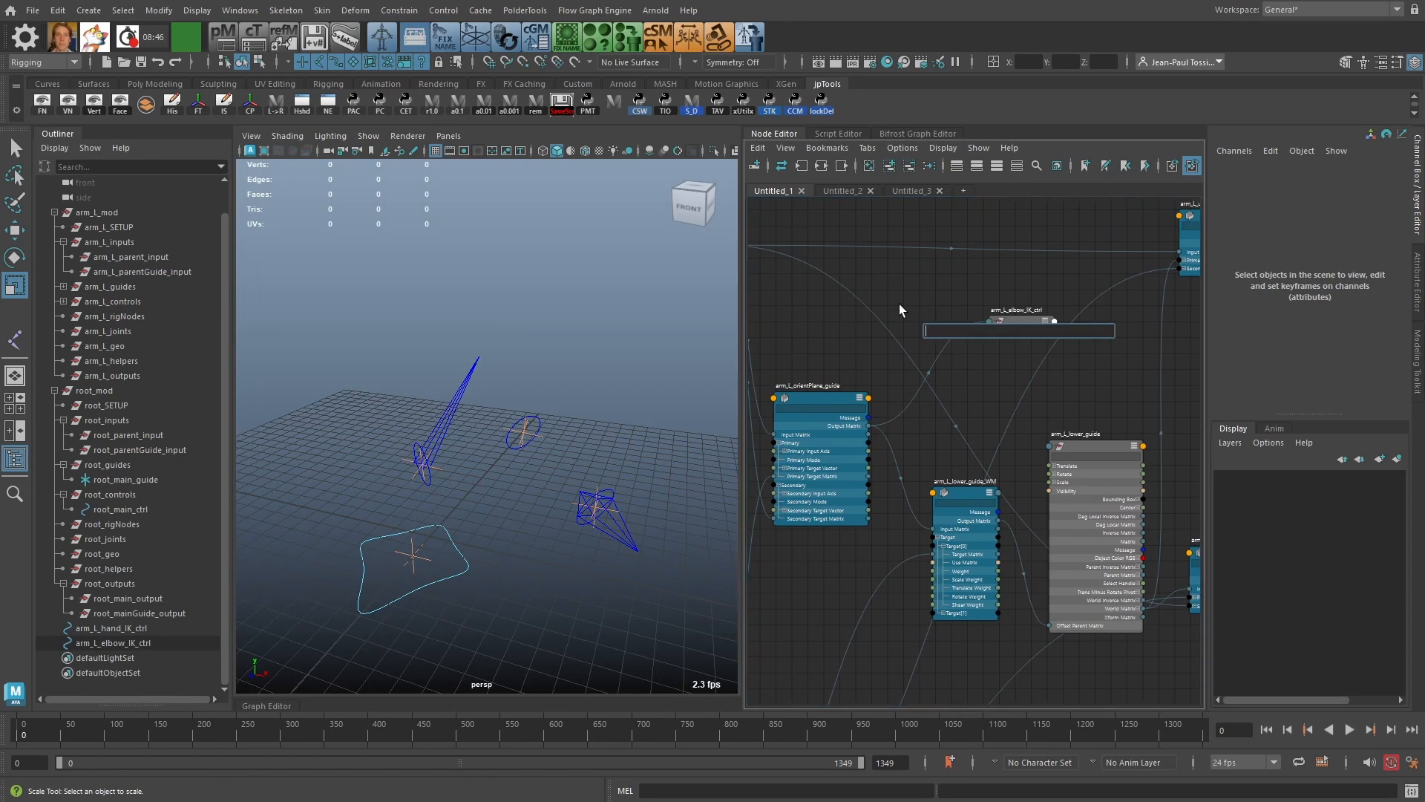
{"action": "type", "text": "blend"}
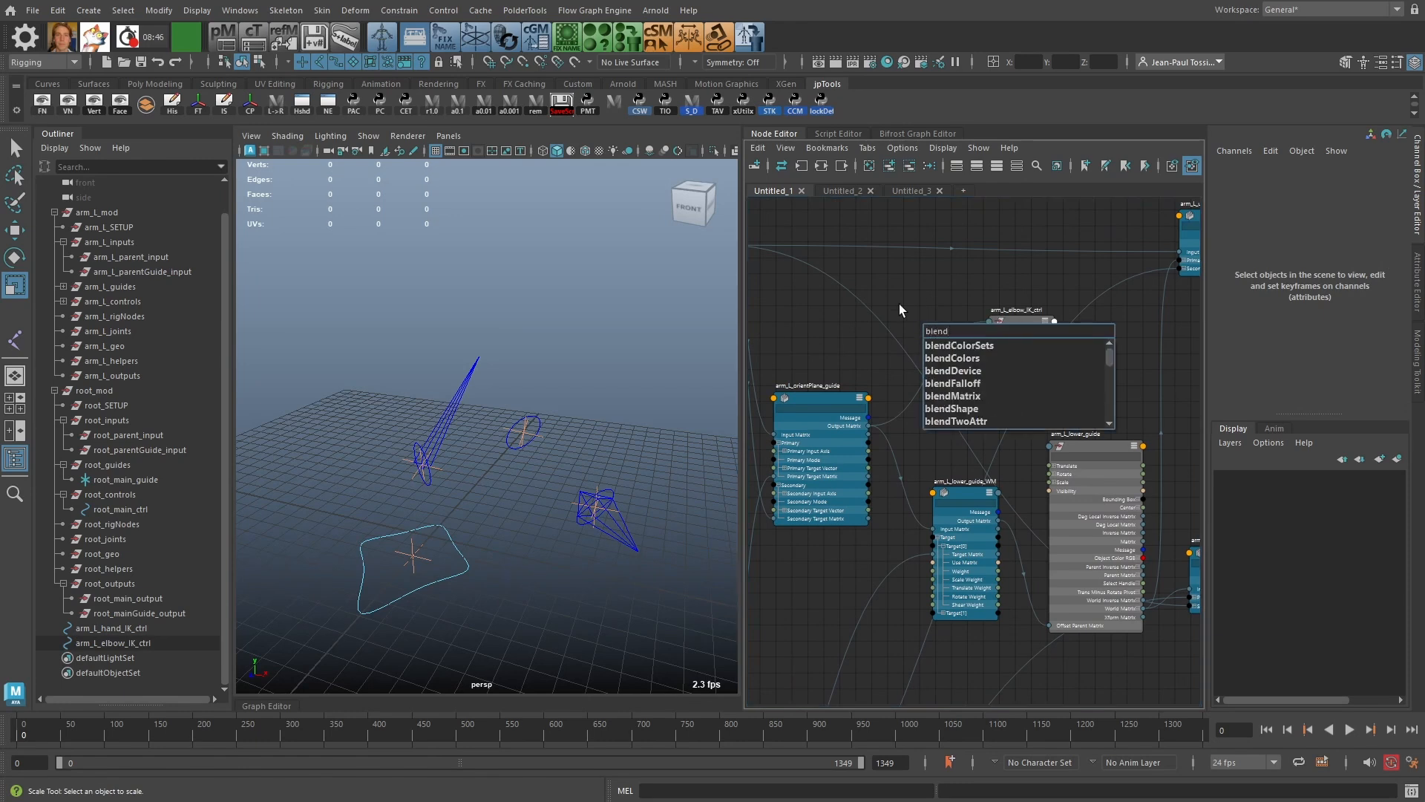
{"action": "key", "text": "Down"}
{"action": "key", "text": "Down"}
{"action": "key", "text": "Down"}
{"action": "key", "text": "Down"}
{"action": "key", "text": "Down"}
{"action": "key", "text": "Return"}
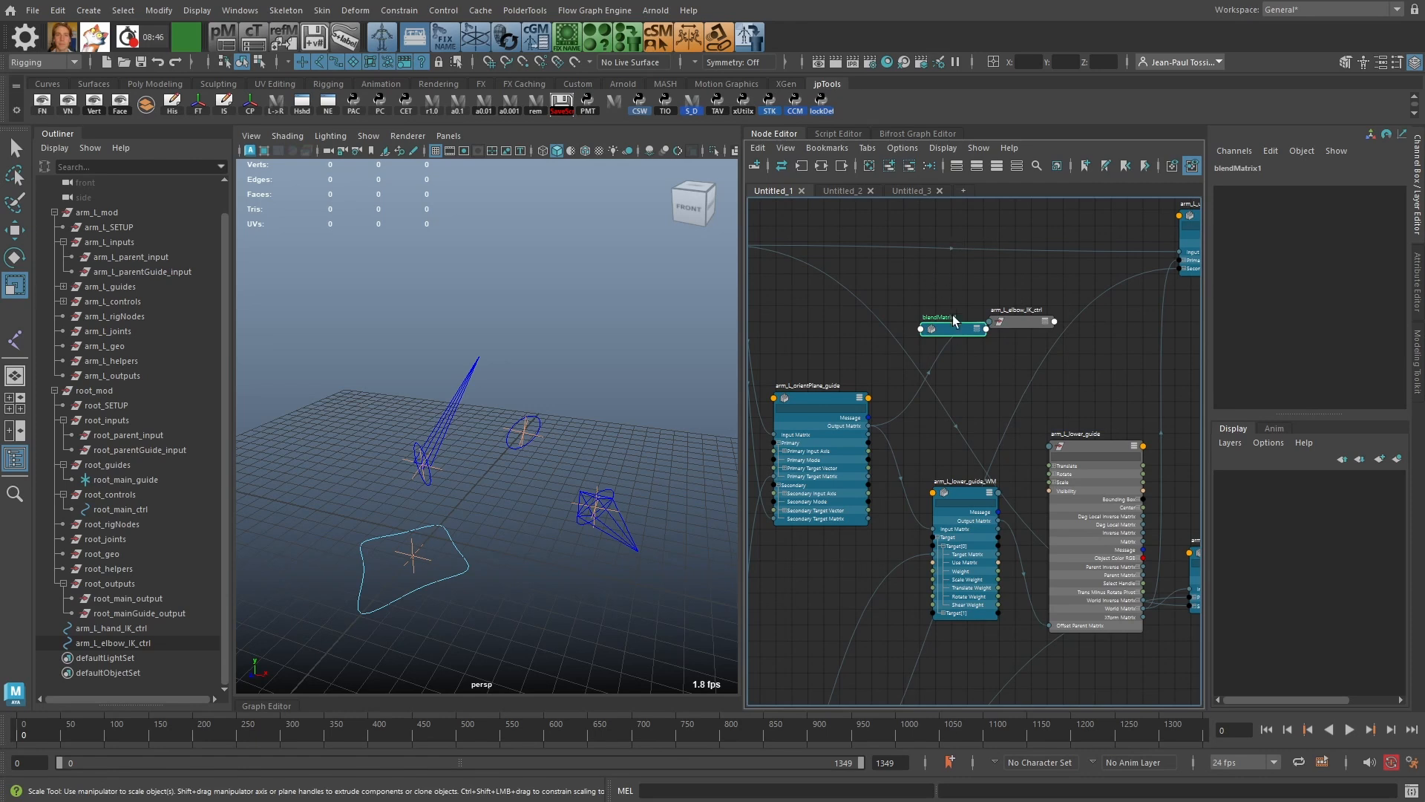
Step: Place the blendMatrix and elbow control nodes side by side, and connect arm_L_orientPlane_guide's Output Matrix to blendMatrix1's Input Matrix
{"action": "left_click_drag", "start_coordinate": [952, 326], "coordinate": [925, 286]}
{"action": "left_click_drag", "start_coordinate": [1017, 321], "coordinate": [1049, 315]}
{"action": "left_click_drag", "start_coordinate": [928, 290], "coordinate": [965, 288]}
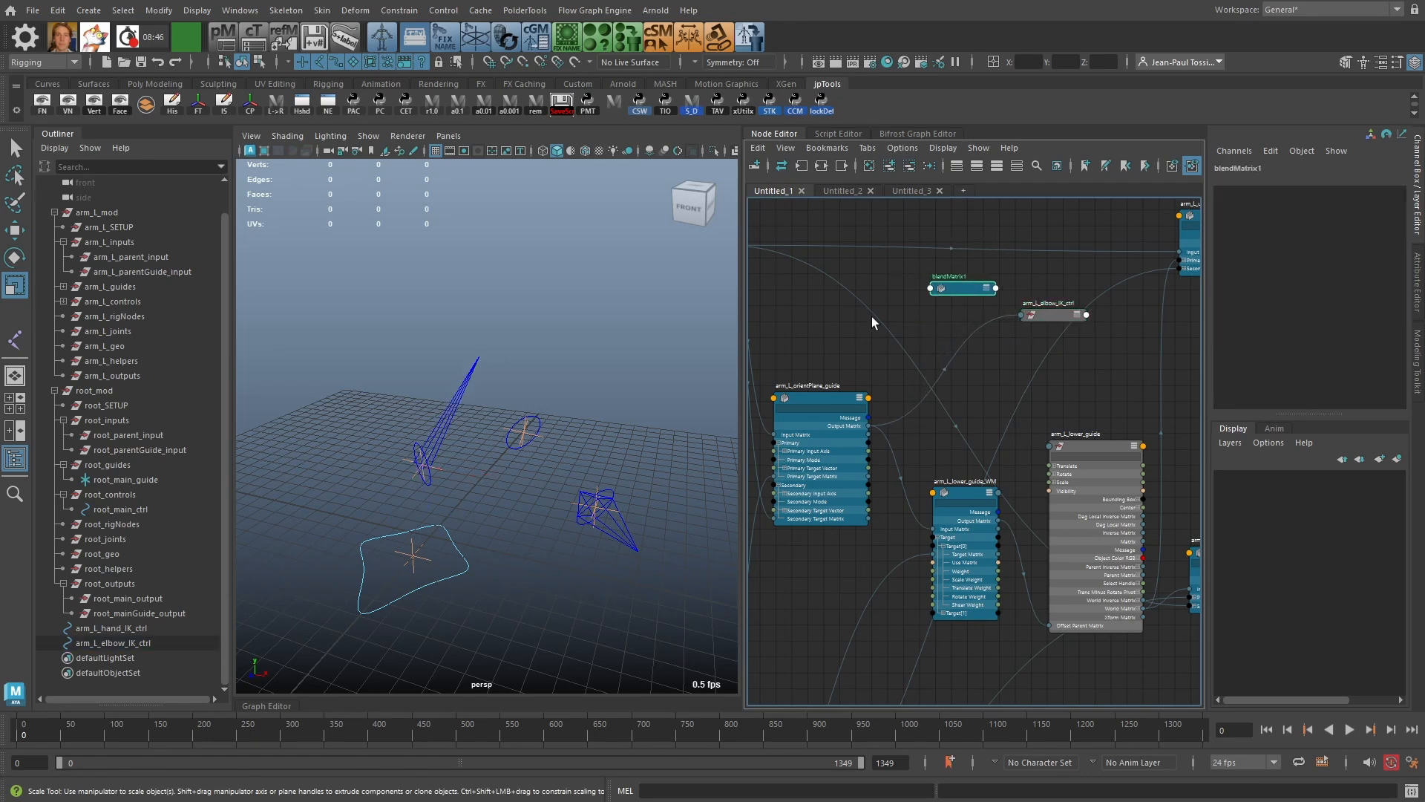
{"action": "left_click_drag", "start_coordinate": [868, 426], "coordinate": [961, 294]}
{"action": "left_click", "coordinate": [957, 290]}
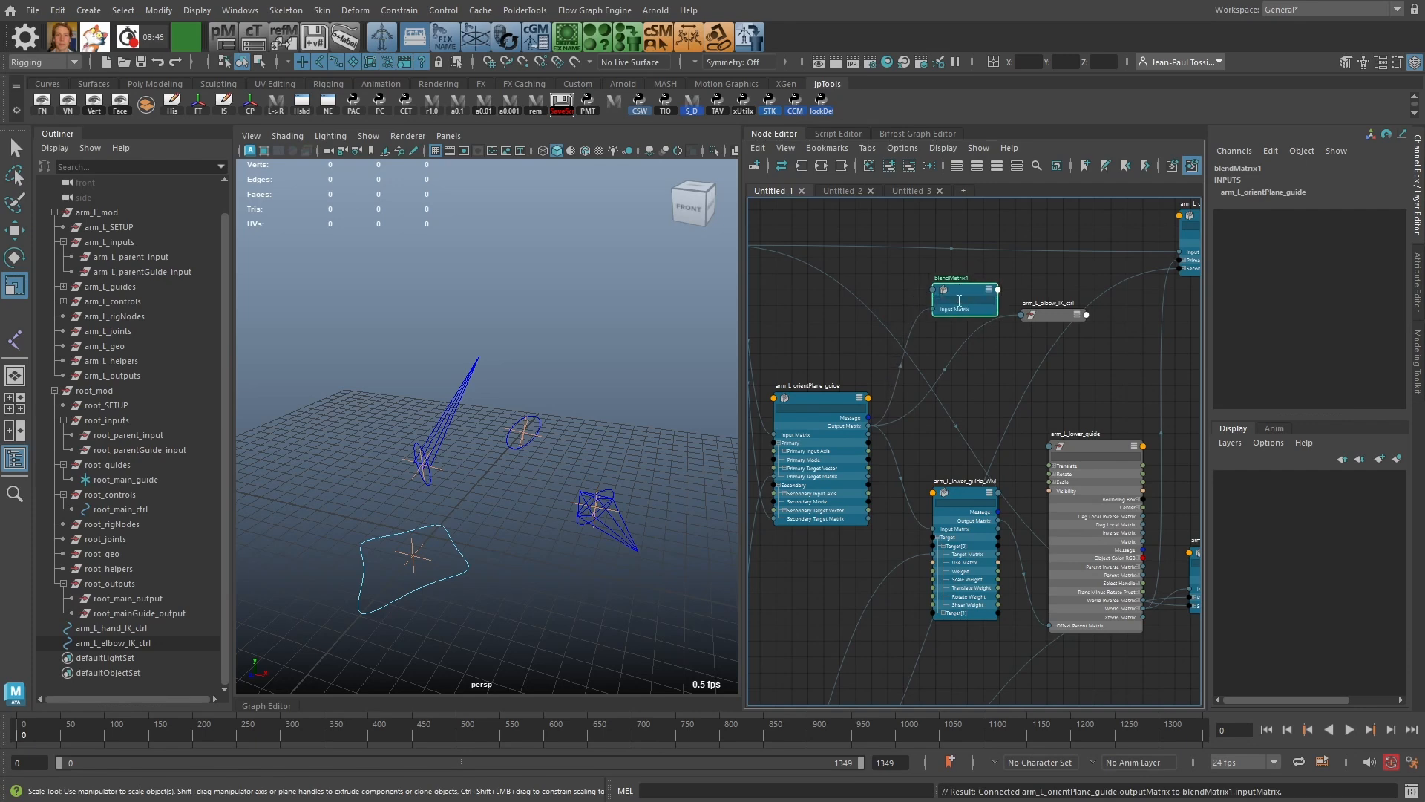
{"action": "key", "text": "3"}
{"action": "left_click", "coordinate": [939, 335]}
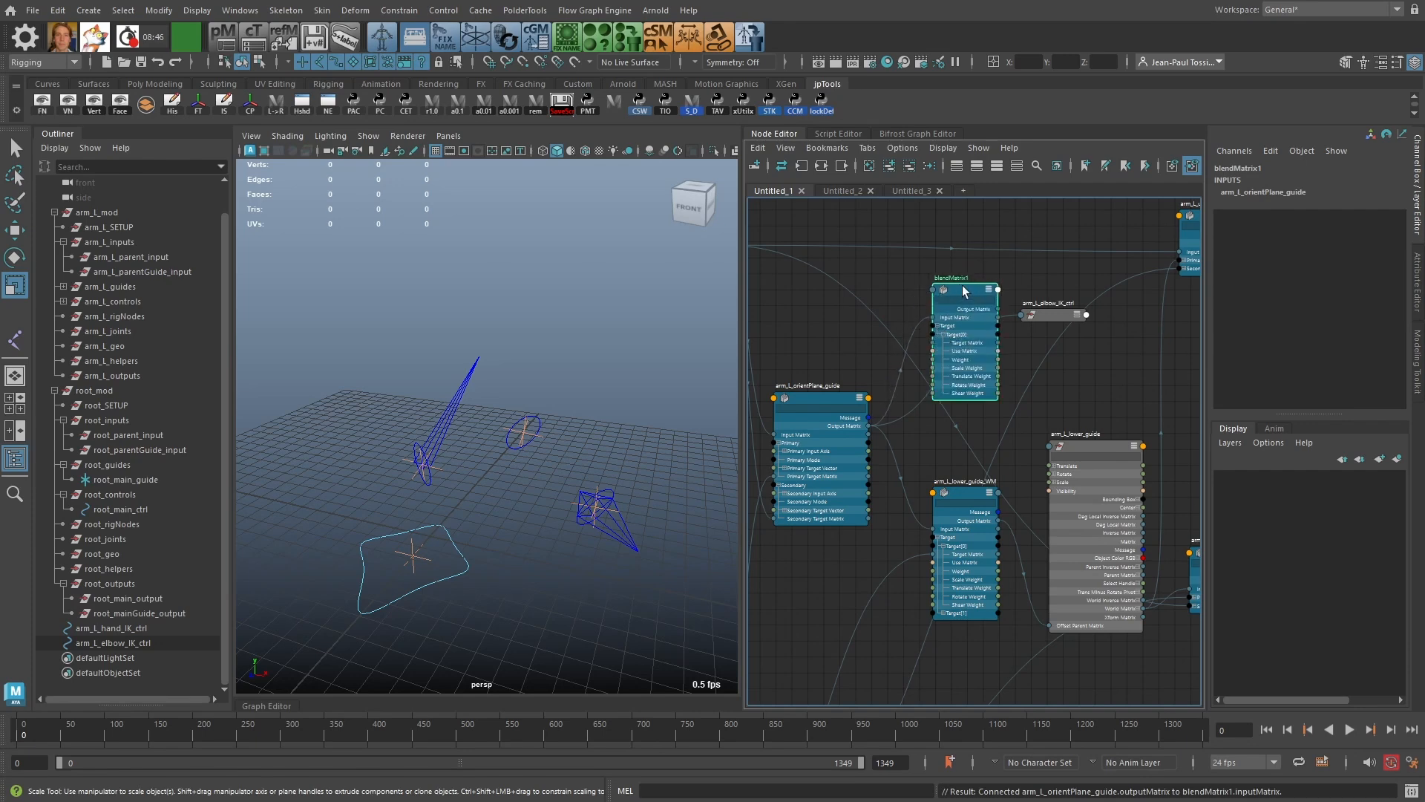
Step: Connect arm_L_hand_guide's World Matrix to the Target Matrix of Target[0] on blendMatrix1
{"action": "scroll", "coordinate": [1027, 417], "scroll_direction": "down", "scroll_amount": 3}
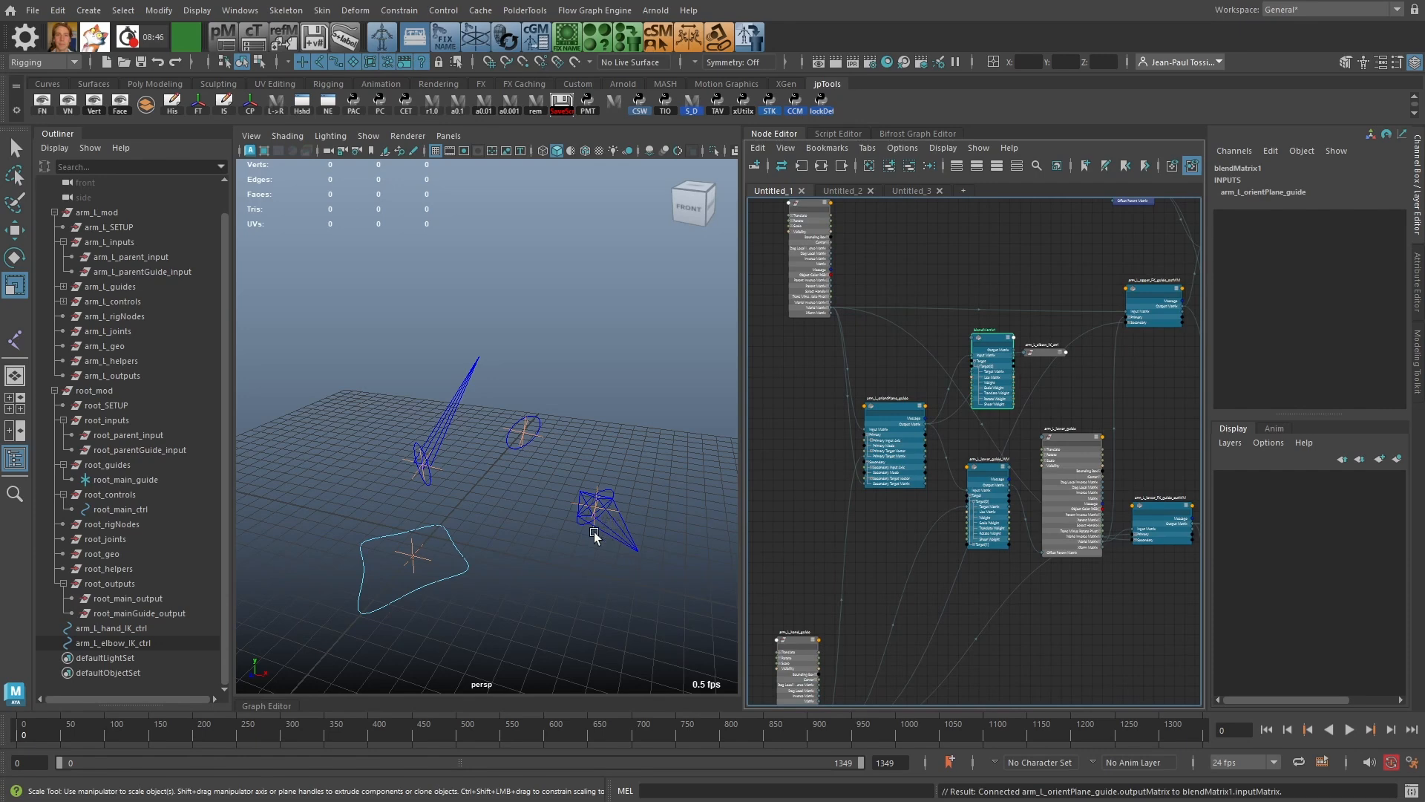
{"action": "middle_click_drag", "start_coordinate": [1007, 624], "coordinate": [1056, 459], "text": "alt"}
{"action": "right_click_drag", "start_coordinate": [864, 573], "coordinate": [1104, 651], "text": "alt"}
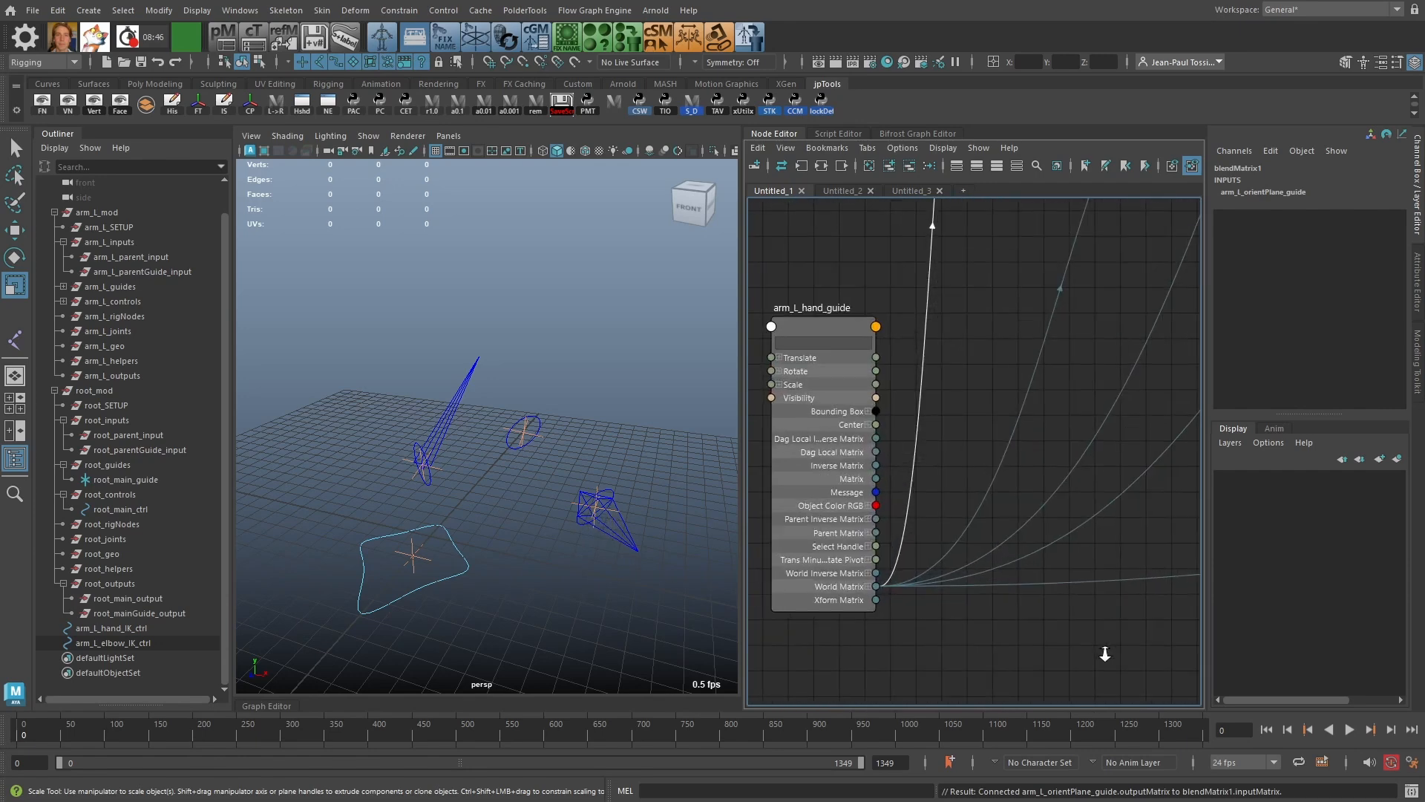
{"action": "middle_click_drag", "start_coordinate": [852, 299], "coordinate": [879, 390], "text": "alt"}
{"action": "left_click", "coordinate": [851, 411]}
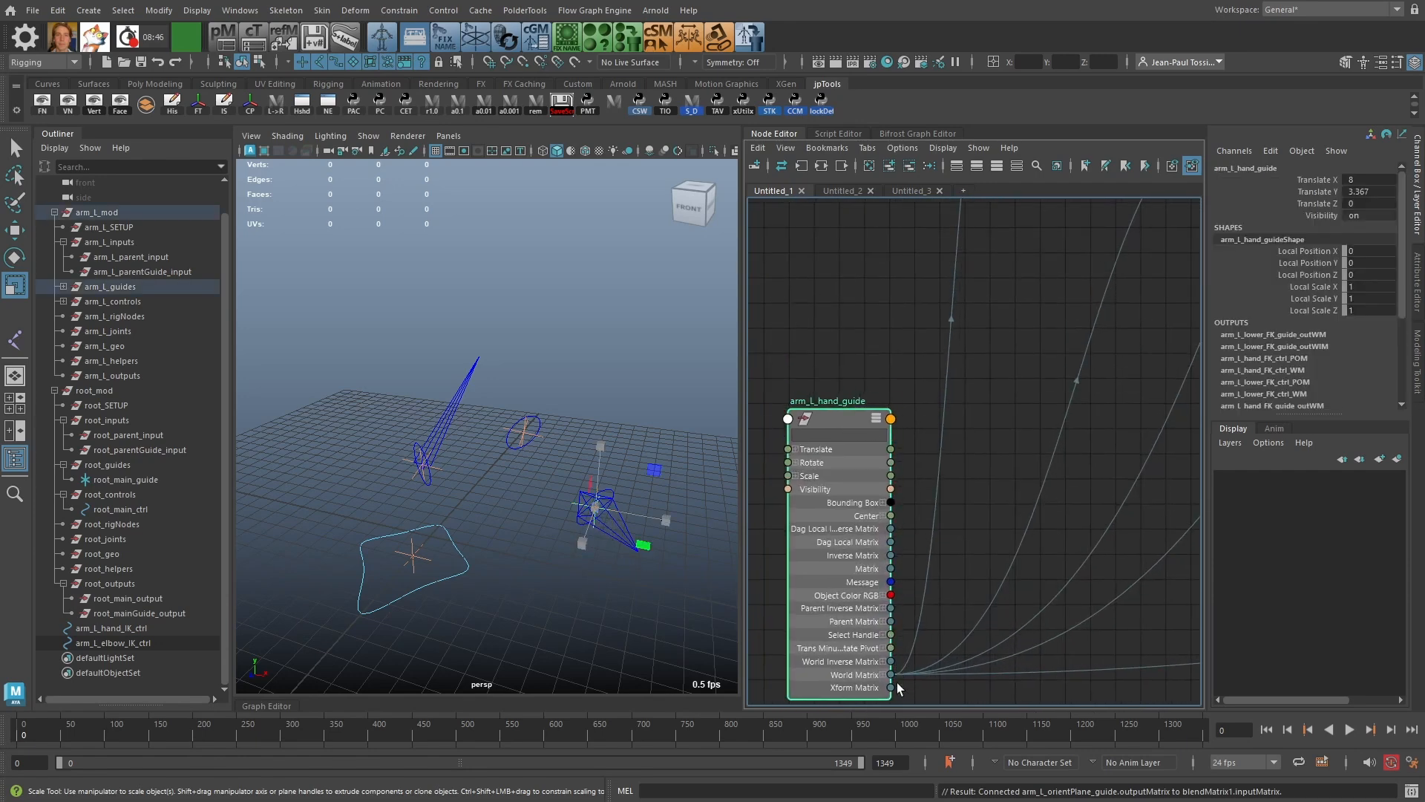
{"action": "left_click", "coordinate": [883, 676]}
{"action": "left_click", "coordinate": [891, 688]}
{"action": "middle_click_drag", "start_coordinate": [1034, 388], "coordinate": [971, 590], "text": "alt"}
{"action": "scroll", "coordinate": [971, 590], "scroll_direction": "down", "scroll_amount": 3}
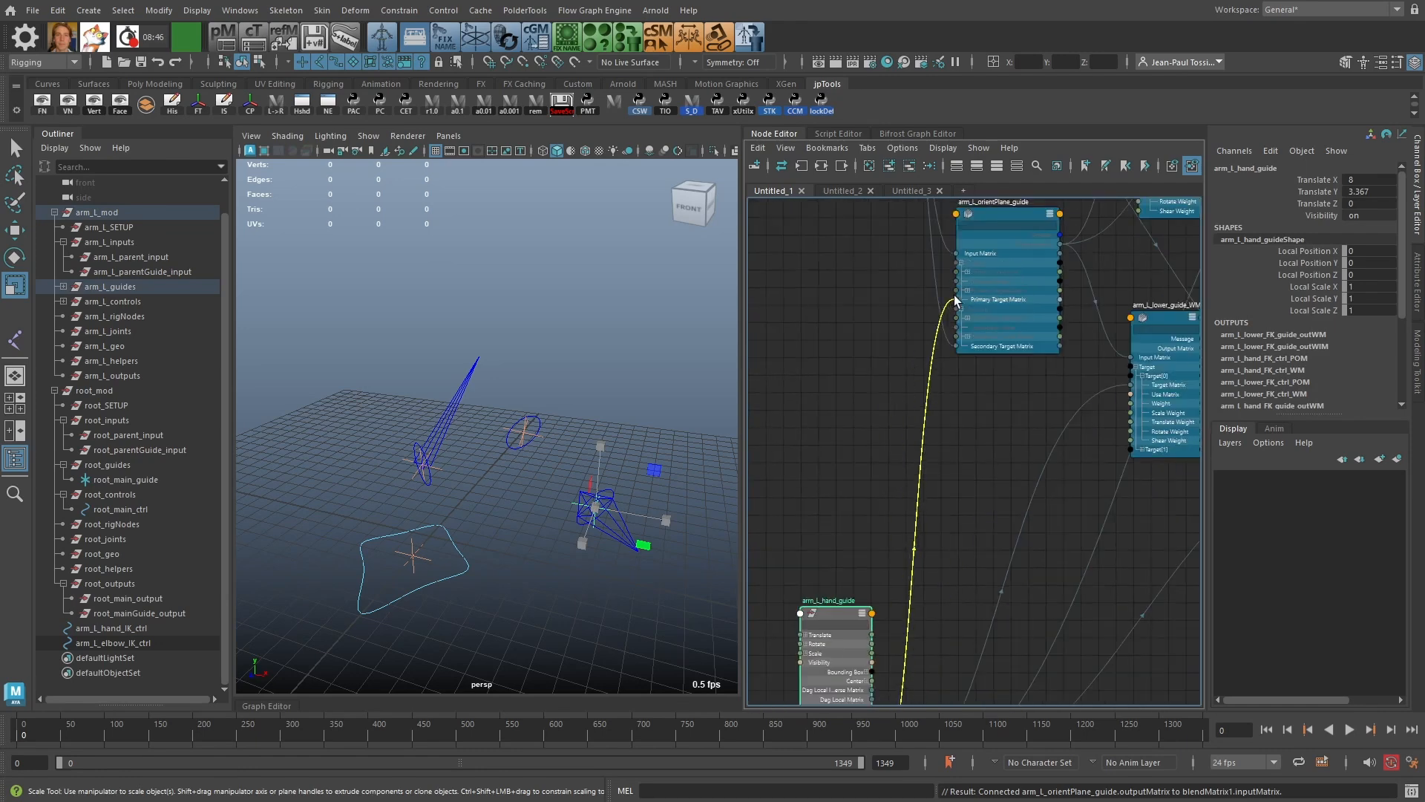
{"action": "middle_click_drag", "start_coordinate": [957, 302], "coordinate": [929, 602], "text": "alt"}
{"action": "middle_click_drag", "start_coordinate": [1148, 488], "coordinate": [983, 465], "text": "alt"}
{"action": "scroll", "coordinate": [986, 434], "scroll_direction": "up", "scroll_amount": 2}
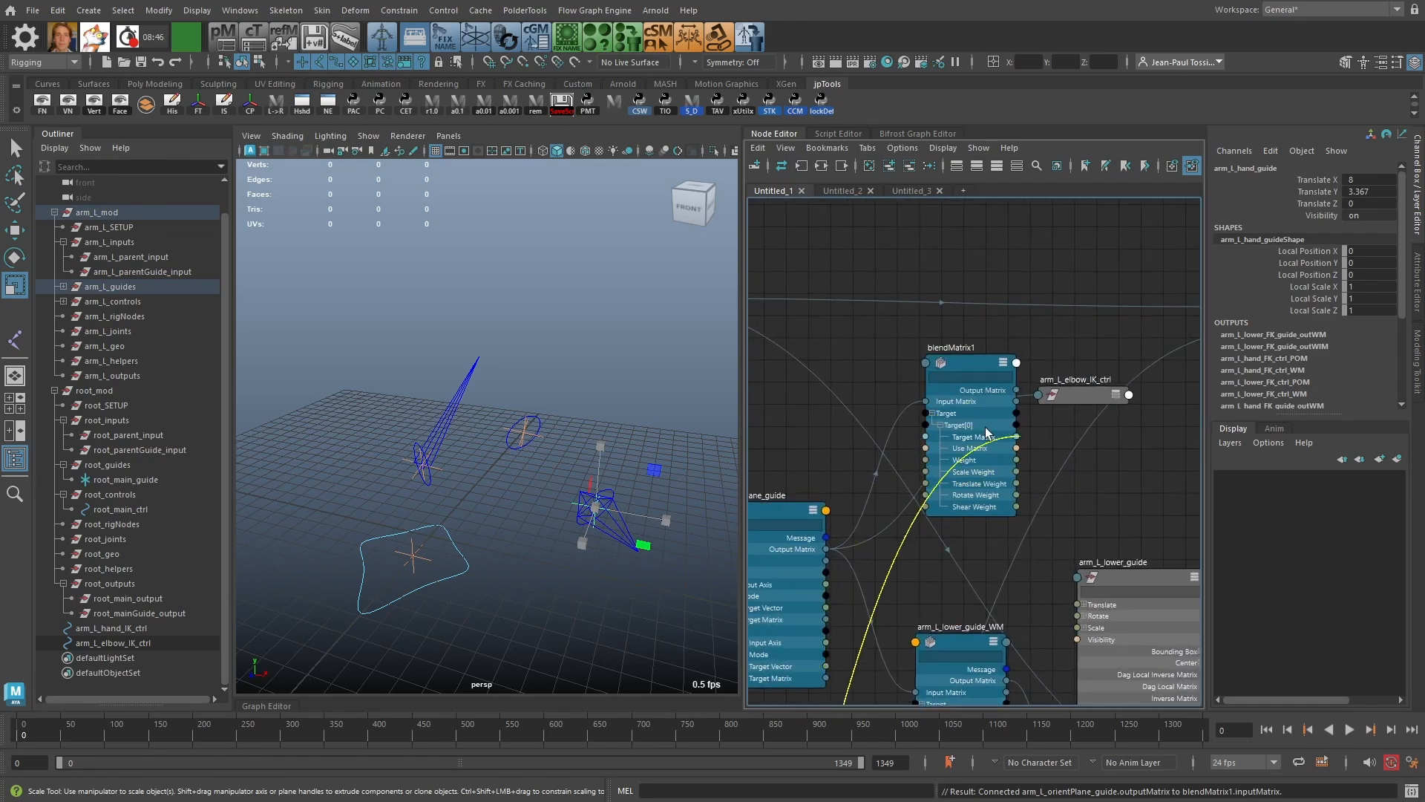
{"action": "left_click", "coordinate": [929, 435]}
Step: On blendMatrix1's Target[0], set the scale, rotate and shear weights to 0 and the overall weight to 0.5
{"action": "left_click", "coordinate": [972, 362]}
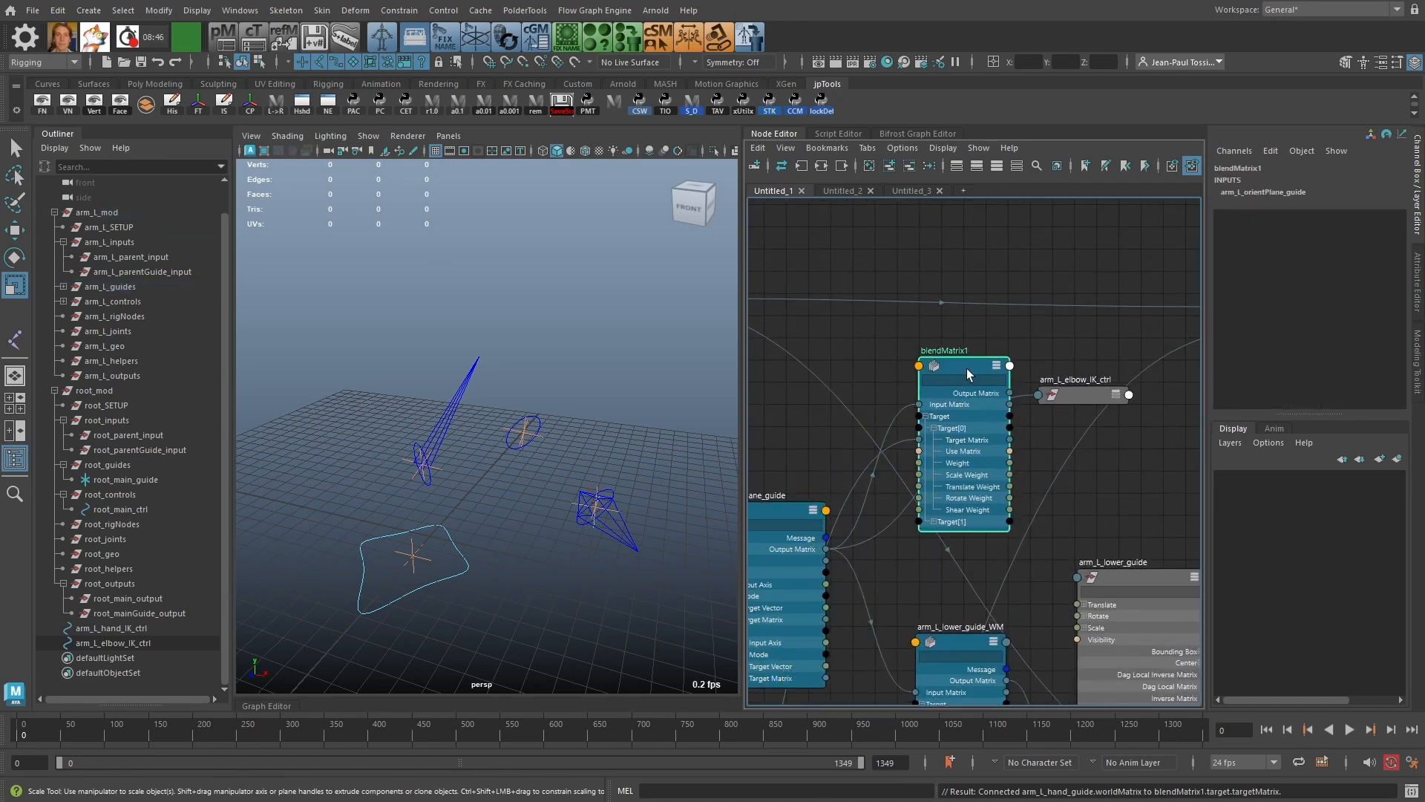
{"action": "double_click", "coordinate": [967, 368]}
{"action": "left_click_drag", "start_coordinate": [824, 364], "coordinate": [826, 382]}
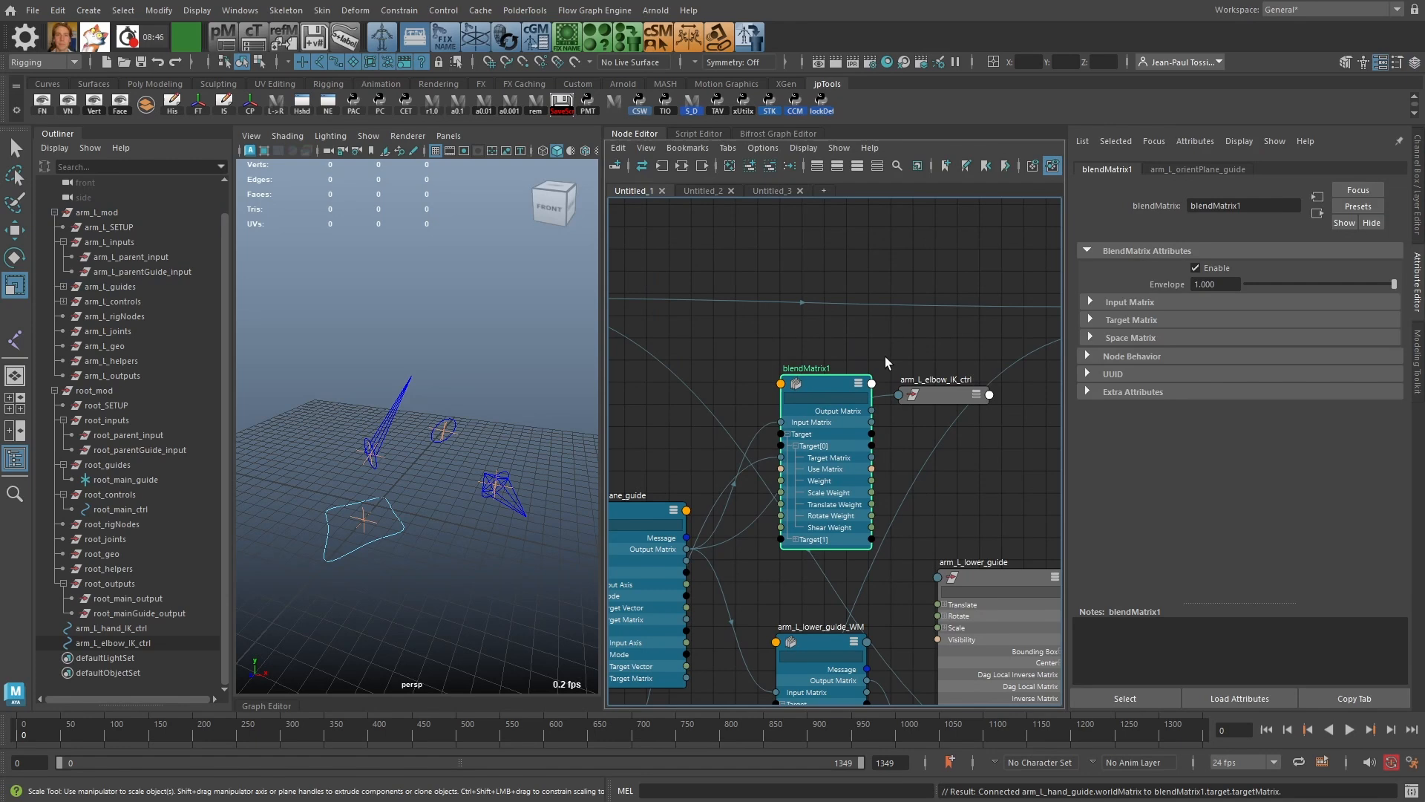
{"action": "left_click", "coordinate": [1089, 320]}
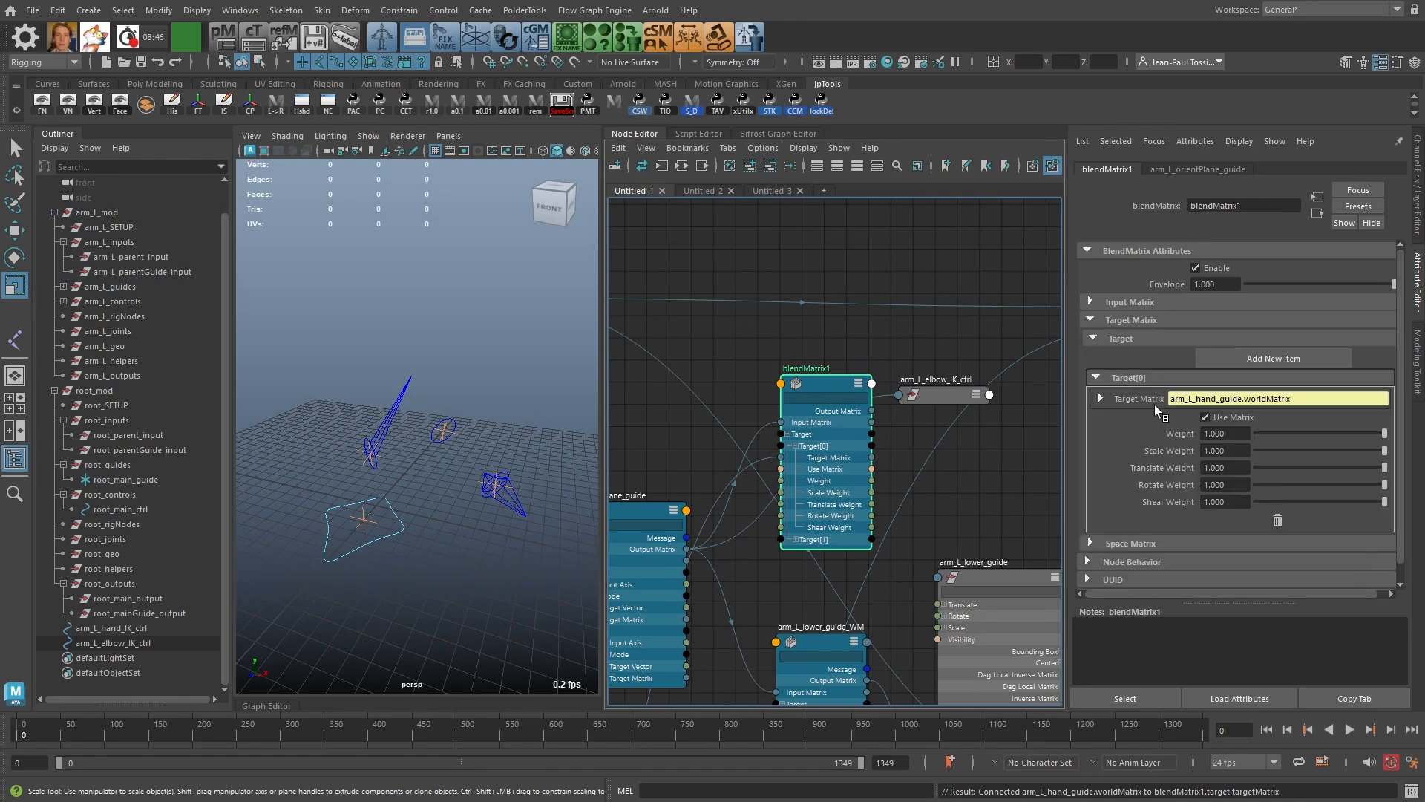
{"action": "left_click", "coordinate": [1275, 451]}
{"action": "left_click_drag", "start_coordinate": [1270, 484], "coordinate": [1234, 507]}
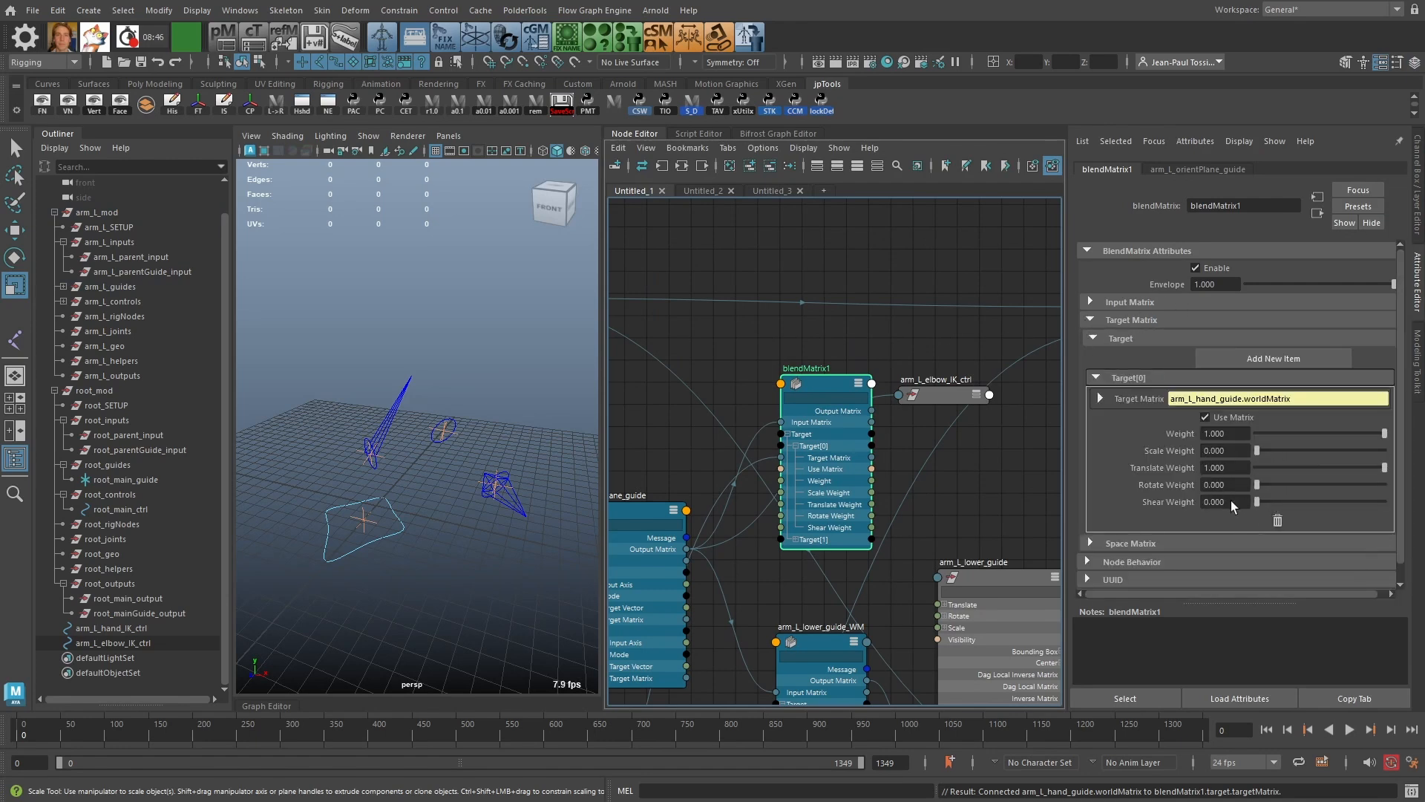
{"action": "left_click", "coordinate": [1225, 433]}
{"action": "type", "text": "0.5"}
{"action": "key", "text": "Return"}
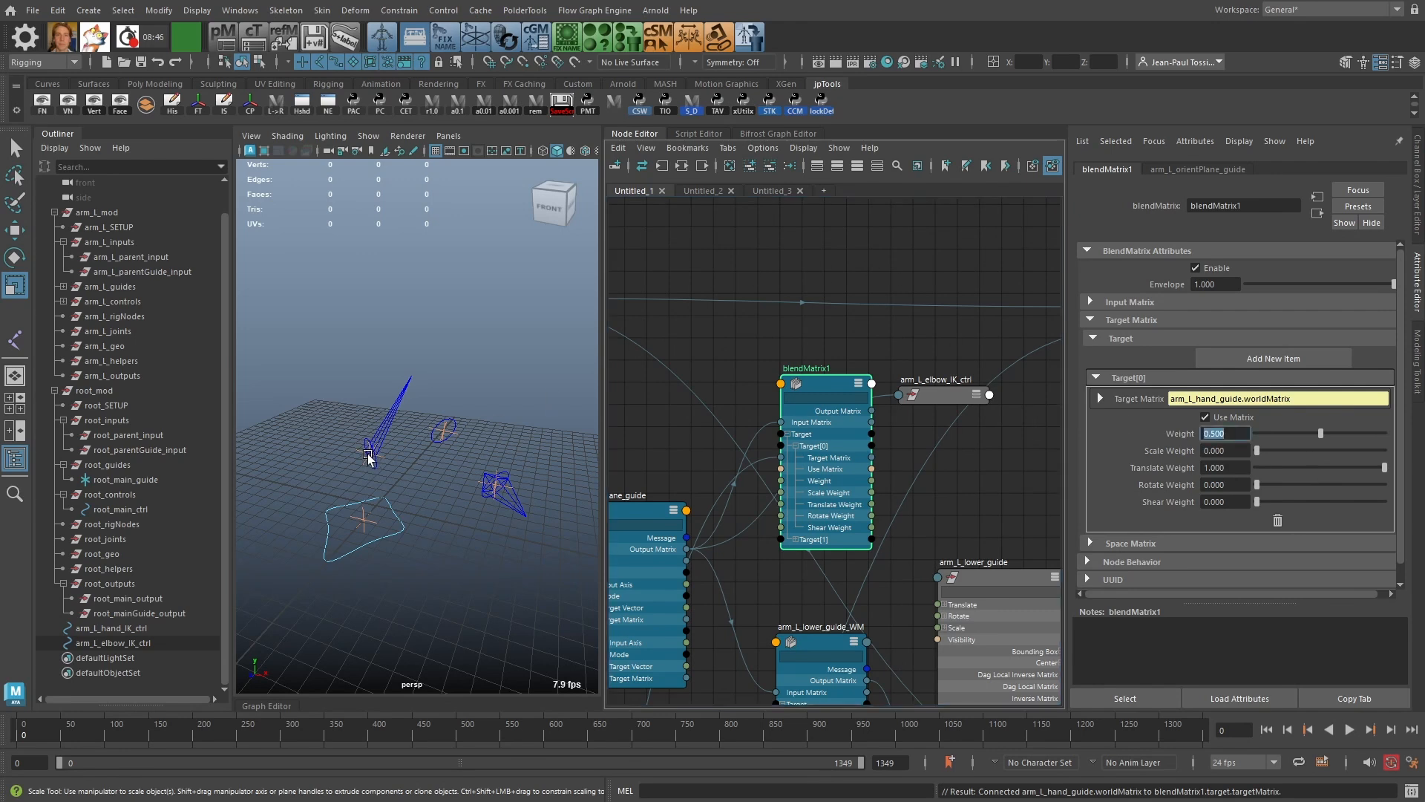
Step: Connect blendMatrix1's Output Matrix to arm_L_elbow_IK_ctrl's offsetParentMatrix, reposition the control's node and show only its connected attributes
{"action": "left_click_drag", "start_coordinate": [927, 407], "coordinate": [969, 453]}
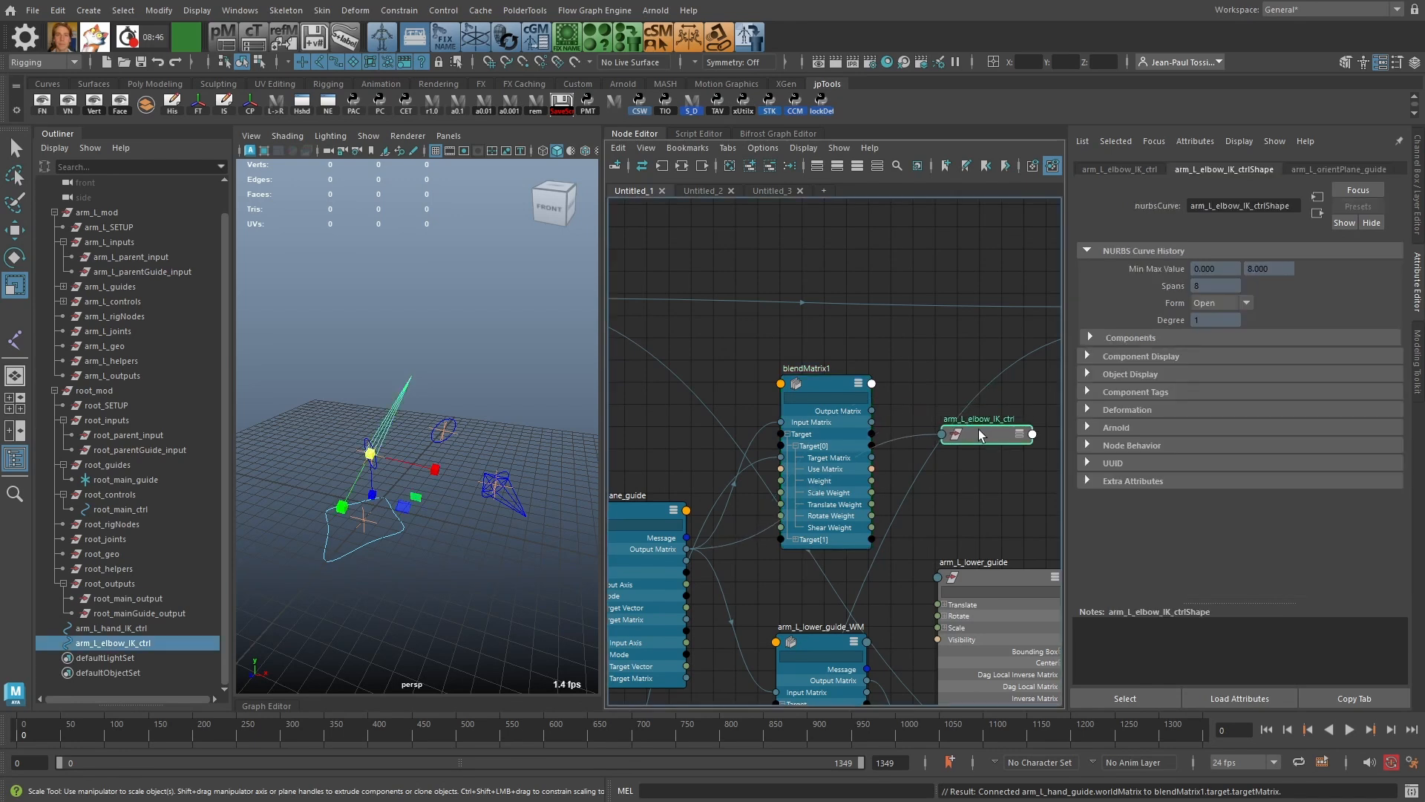
{"action": "mouse_move", "coordinate": [901, 389]}
{"action": "left_mouse_down"}
{"action": "mouse_move", "coordinate": [944, 438]}
{"action": "mouse_move", "coordinate": [913, 411]}
{"action": "left_mouse_up"}
{"action": "mouse_move", "coordinate": [967, 438]}
{"action": "left_mouse_down"}
{"action": "mouse_move", "coordinate": [979, 423]}
{"action": "mouse_move", "coordinate": [963, 367]}
{"action": "mouse_move", "coordinate": [941, 421]}
{"action": "mouse_move", "coordinate": [964, 419]}
{"action": "left_mouse_up"}
{"action": "key", "text": "2"}
Step: Test the elbow control's blended position by varying the Target[0] weight of blendMatrix1, and restore the weight
{"action": "left_click_drag", "start_coordinate": [824, 401], "coordinate": [825, 412]}
{"action": "left_click_drag", "start_coordinate": [546, 451], "coordinate": [602, 458], "text": "alt"}
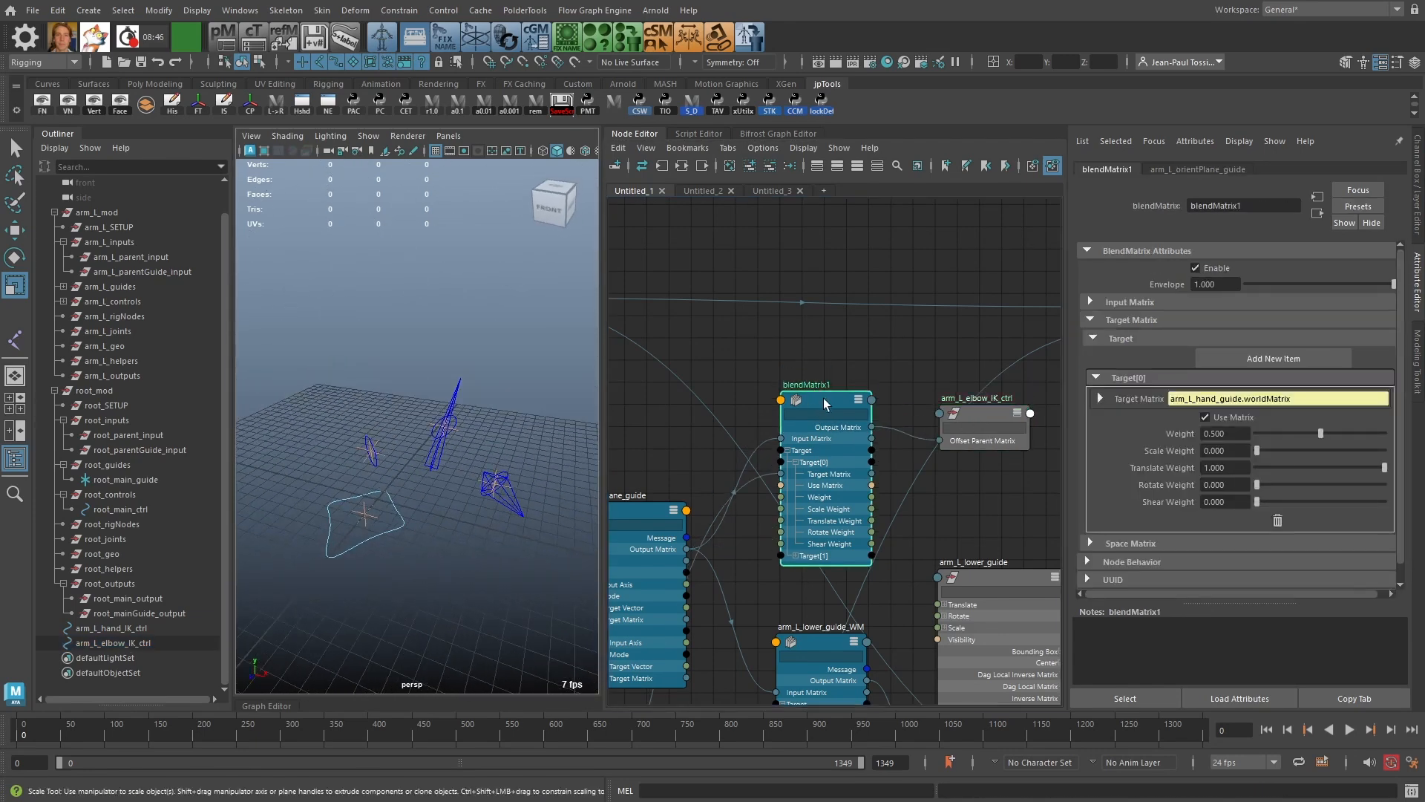
{"action": "left_click_drag", "start_coordinate": [826, 403], "coordinate": [824, 398]}
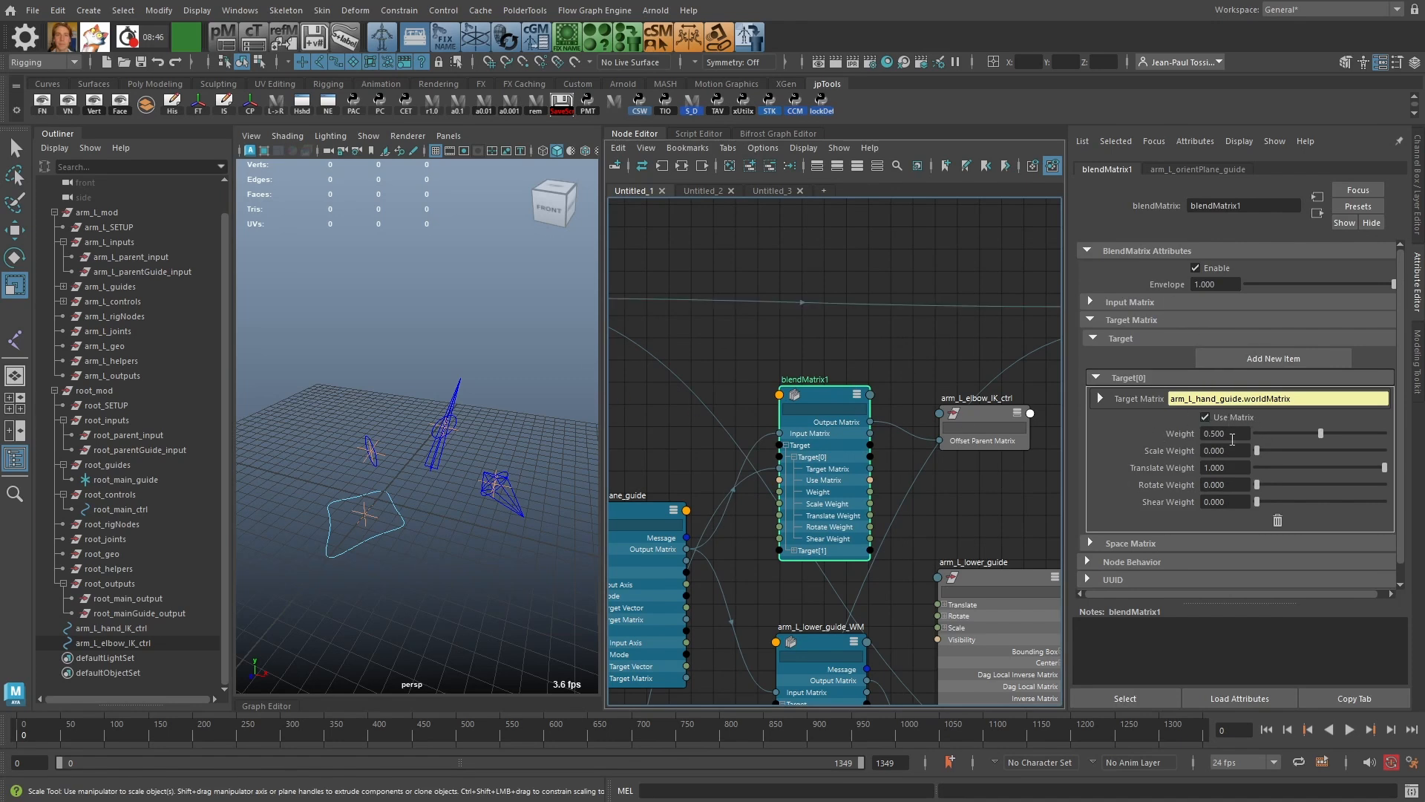
{"action": "mouse_move", "coordinate": [1336, 430]}
{"action": "left_mouse_down"}
{"action": "mouse_move", "coordinate": [1280, 435]}
{"action": "mouse_move", "coordinate": [1387, 454]}
{"action": "mouse_move", "coordinate": [1266, 457]}
{"action": "mouse_move", "coordinate": [1291, 447]}
{"action": "mouse_move", "coordinate": [1240, 441]}
{"action": "mouse_move", "coordinate": [1336, 443]}
{"action": "mouse_move", "coordinate": [1320, 446]}
{"action": "left_mouse_up"}
Step: Add a keyable float attribute elbow_ik_blendpos to arm_L_SETUP with minimum 0, maximum 1 and default 0.5
{"action": "left_click", "coordinate": [106, 229]}
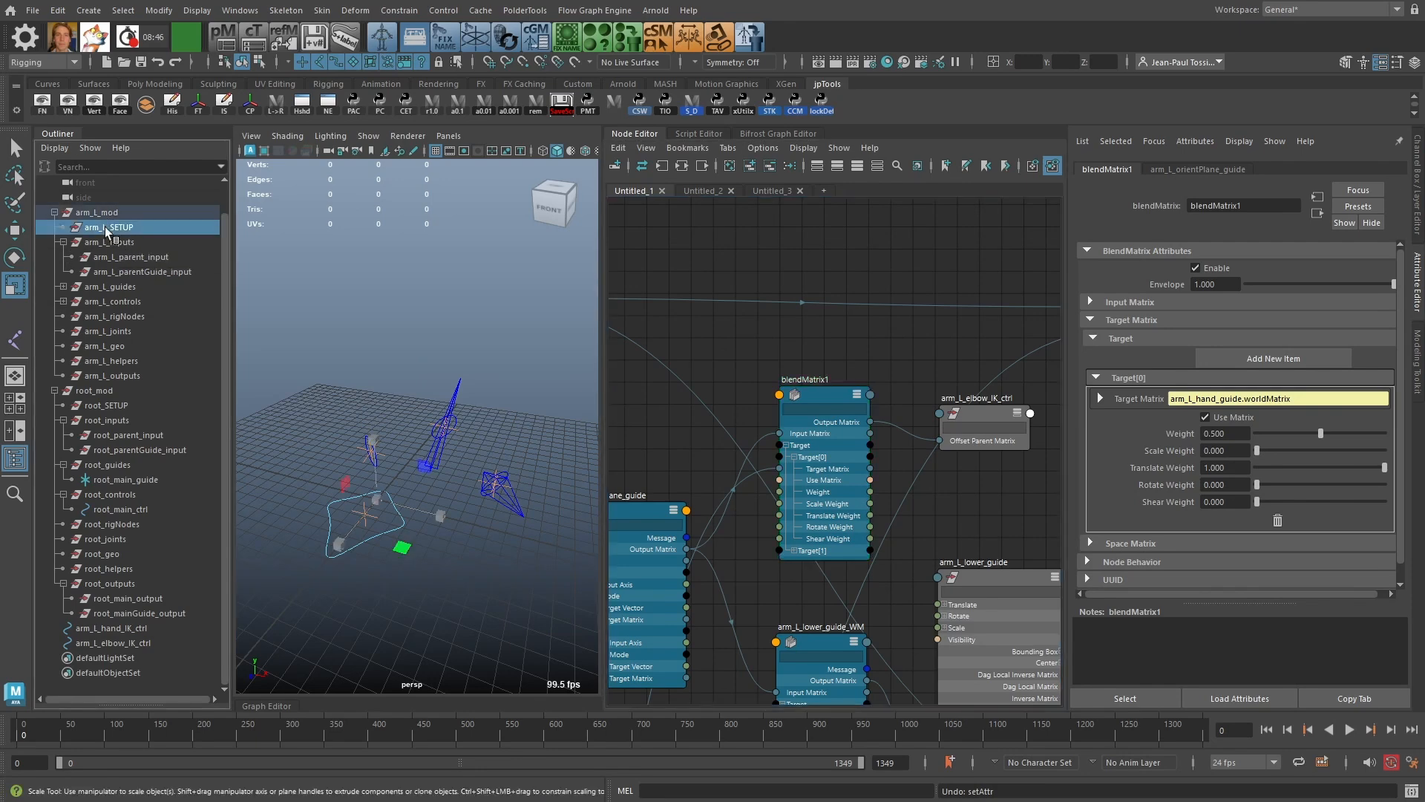
{"action": "key", "text": "ctrl+a"}
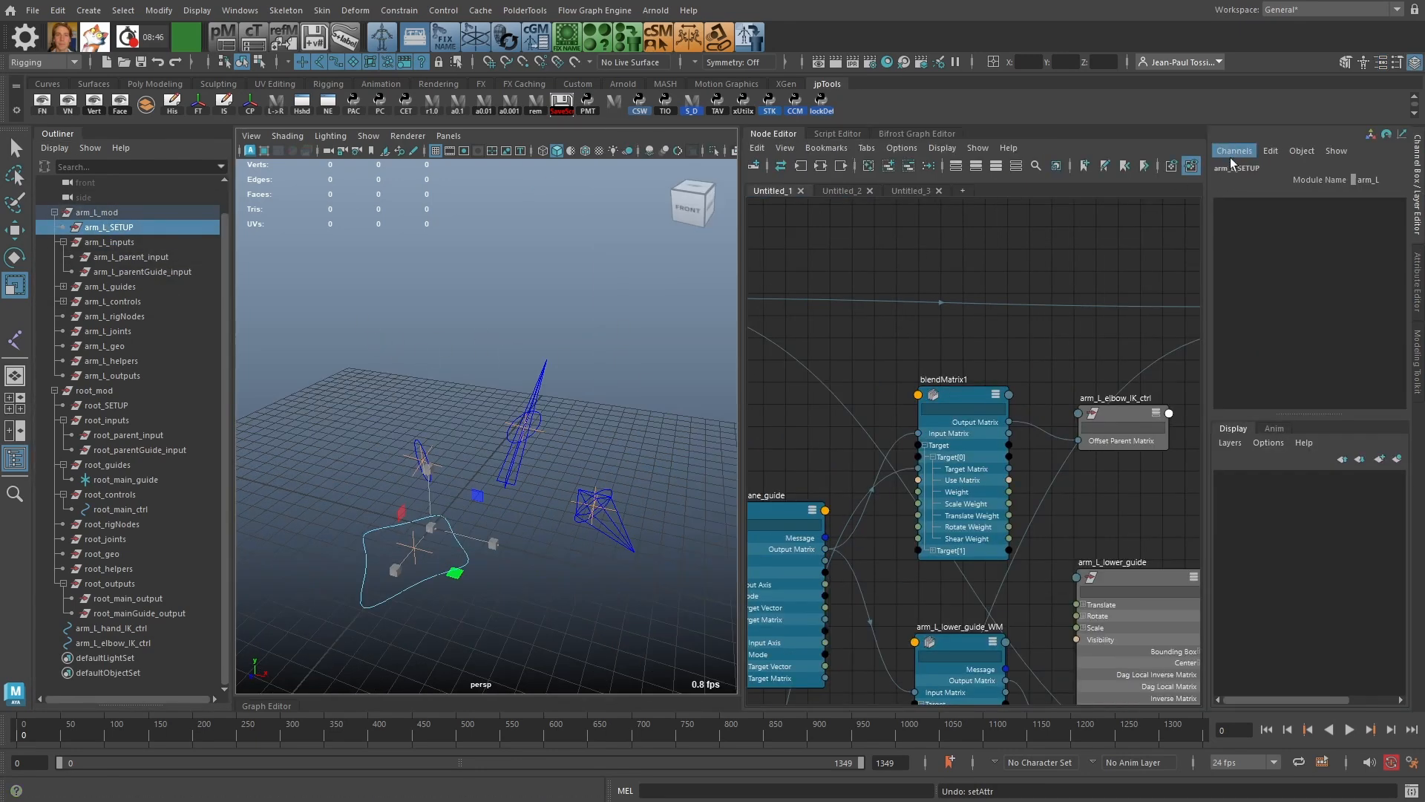
{"action": "left_click", "coordinate": [1271, 151]}
{"action": "left_click", "coordinate": [1314, 273]}
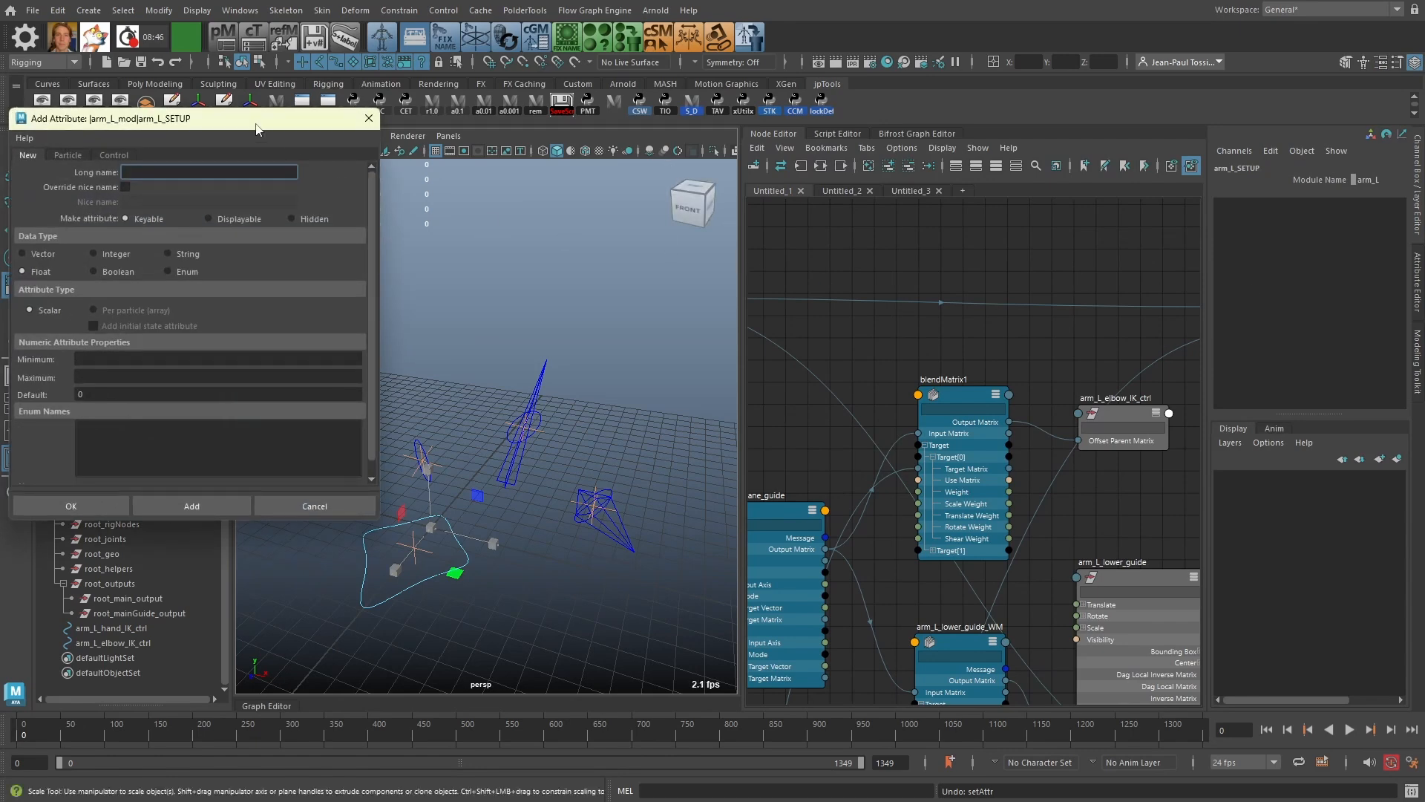
{"action": "left_click_drag", "start_coordinate": [162, 127], "coordinate": [861, 197]}
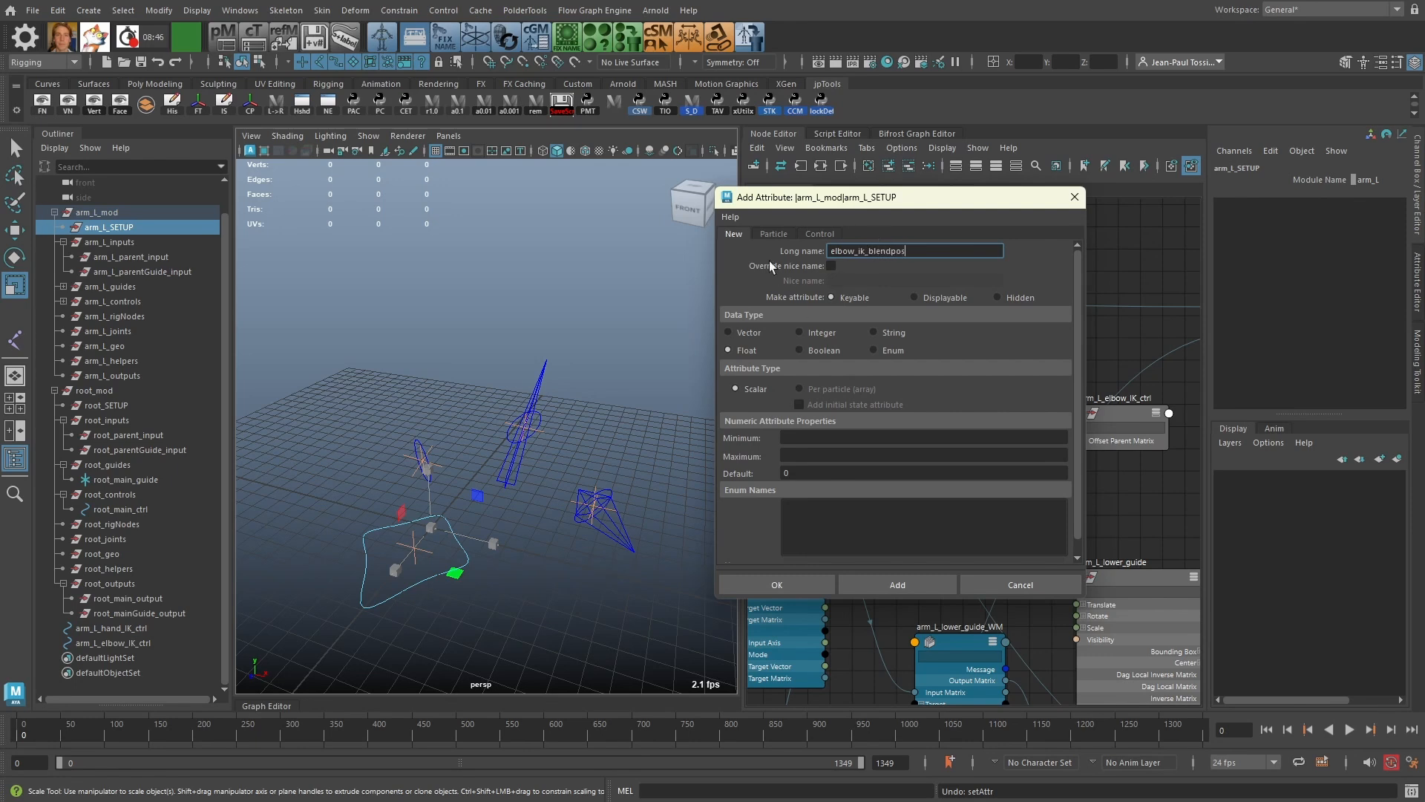
{"action": "left_click", "coordinate": [812, 441]}
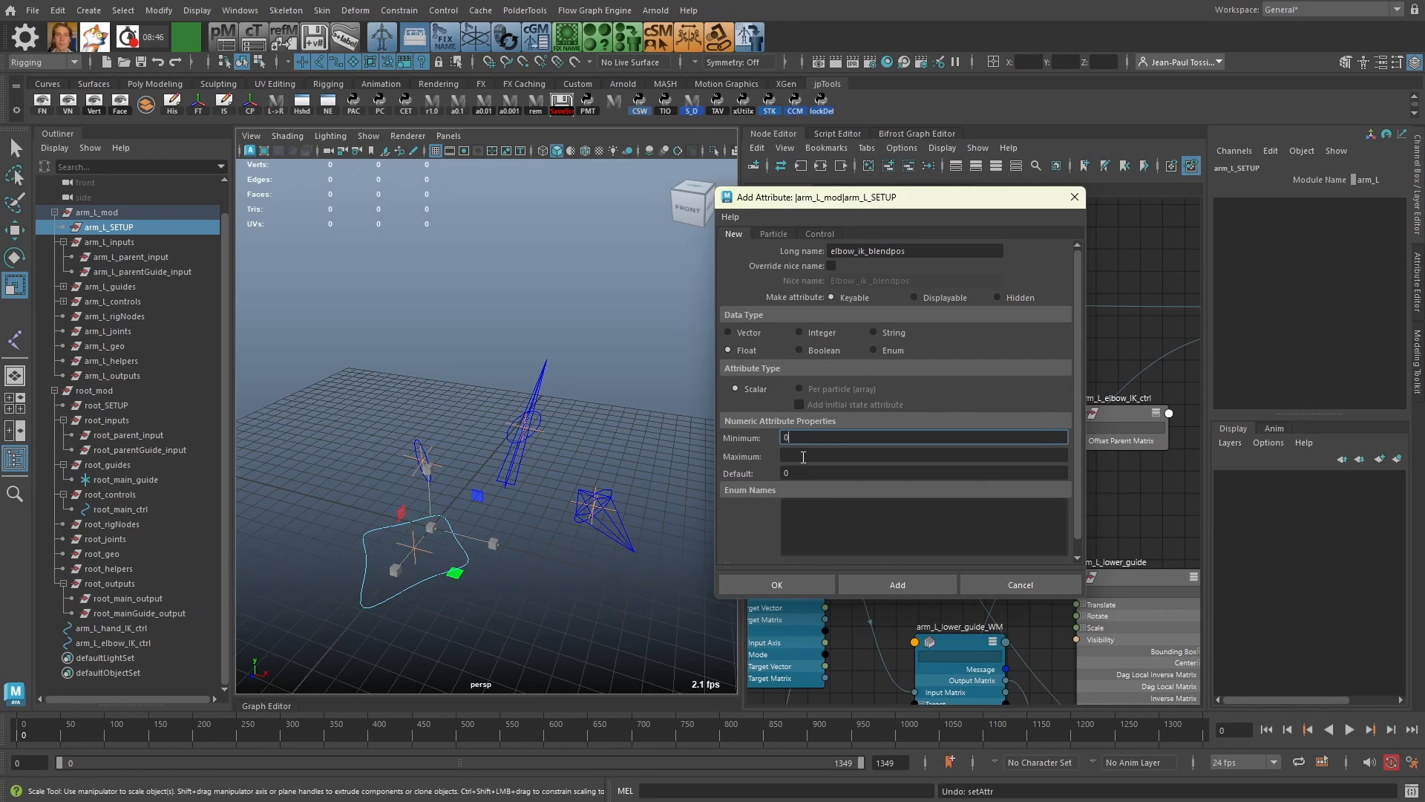
{"action": "left_click", "coordinate": [805, 457]}
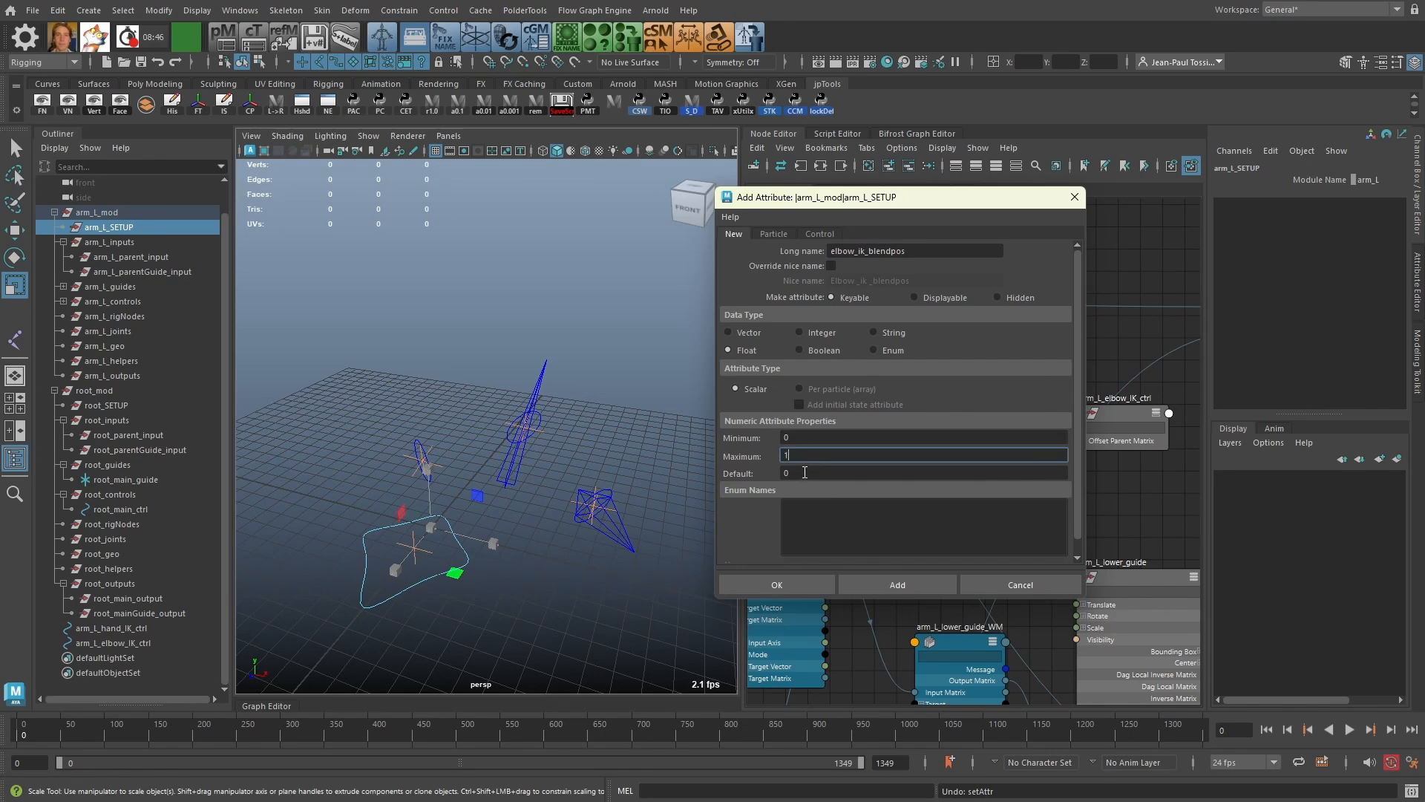
{"action": "left_click", "coordinate": [805, 472]}
{"action": "type", "text": "0.5"}
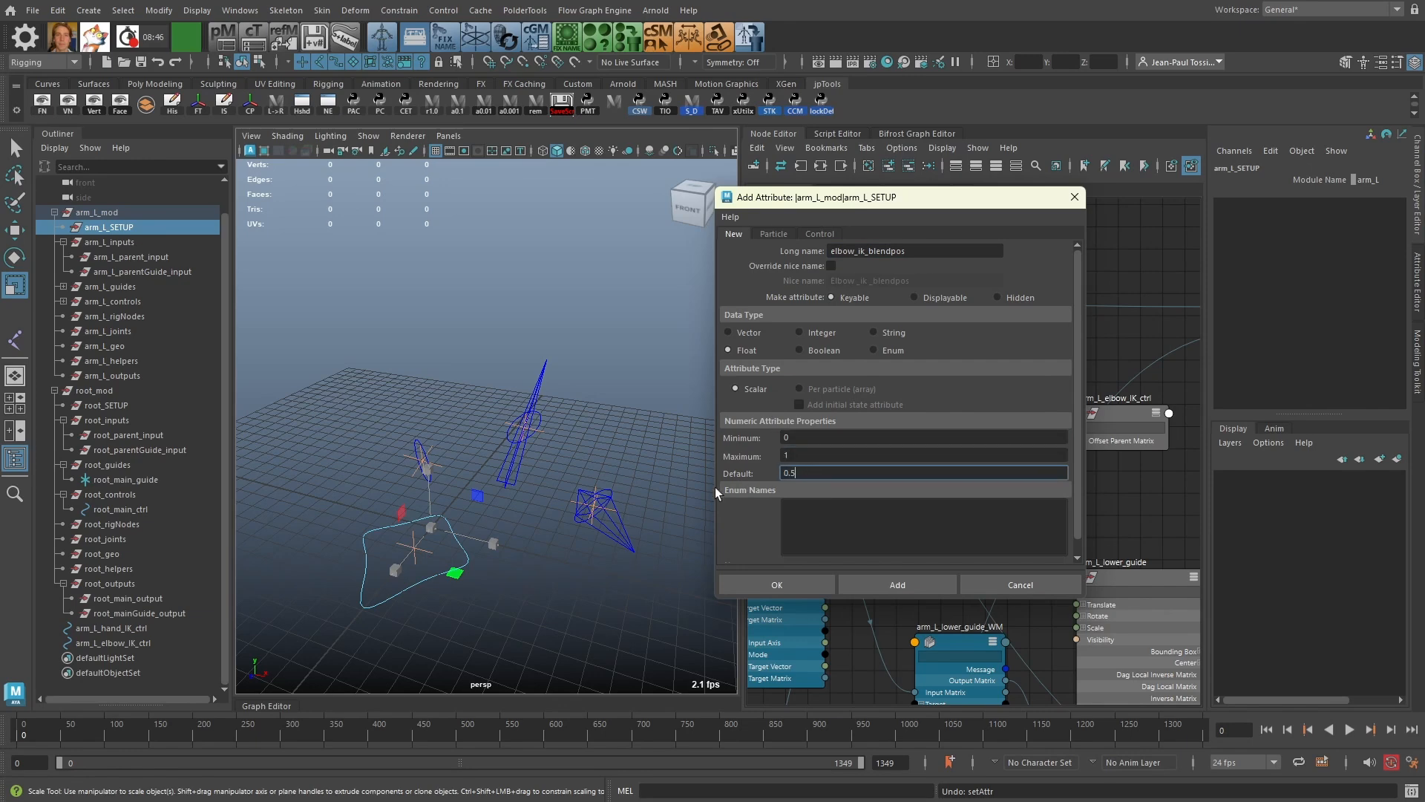
{"action": "left_click", "coordinate": [776, 584]}
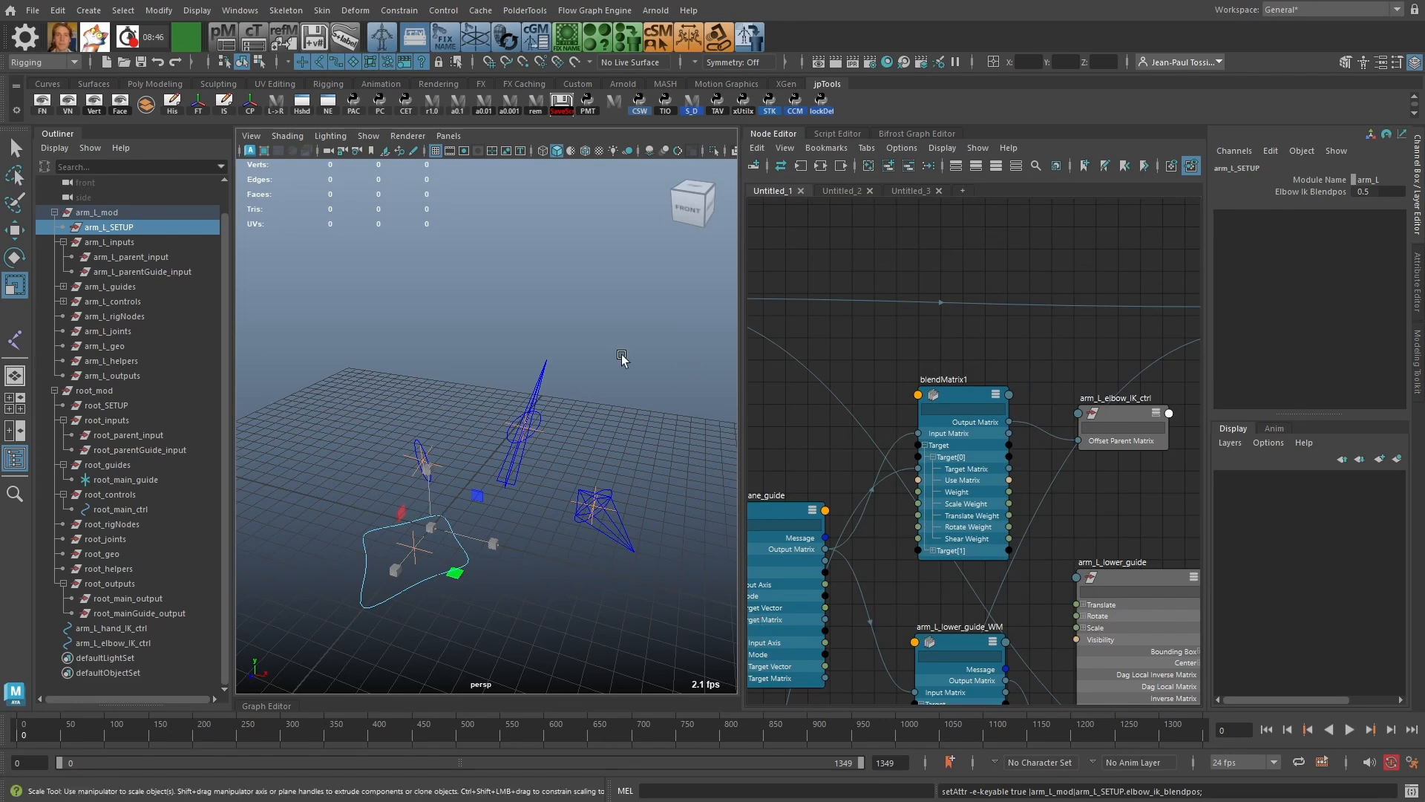
Step: Add arm_L_SETUP to the node graph and connect its Elbow Ik Blendpos to the Target[0] Weight of blendMatrix1
{"action": "middle_click_drag", "start_coordinate": [119, 226], "coordinate": [892, 261]}
{"action": "left_click_drag", "start_coordinate": [888, 246], "coordinate": [825, 212]}
{"action": "key", "text": "3"}
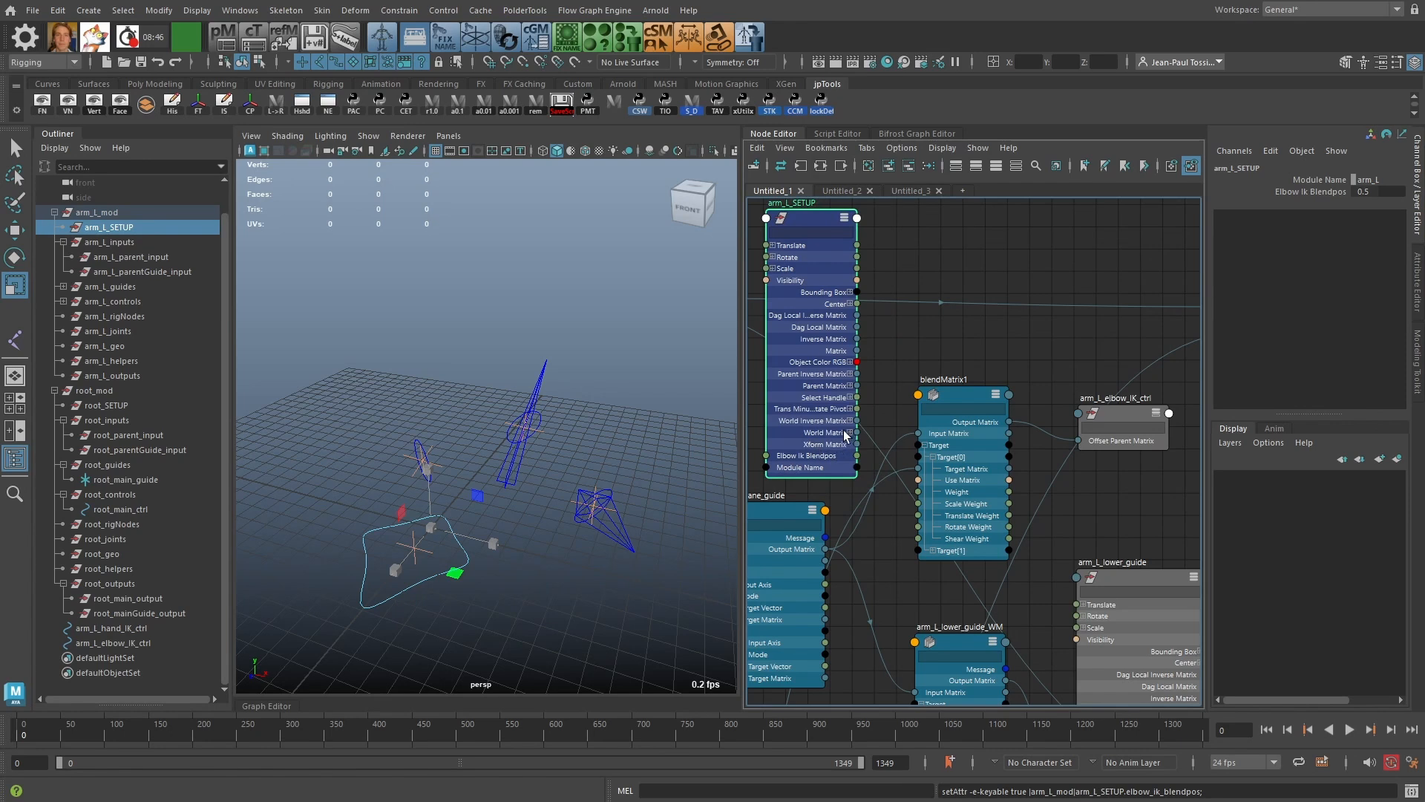
{"action": "left_click_drag", "start_coordinate": [858, 455], "coordinate": [921, 498]}
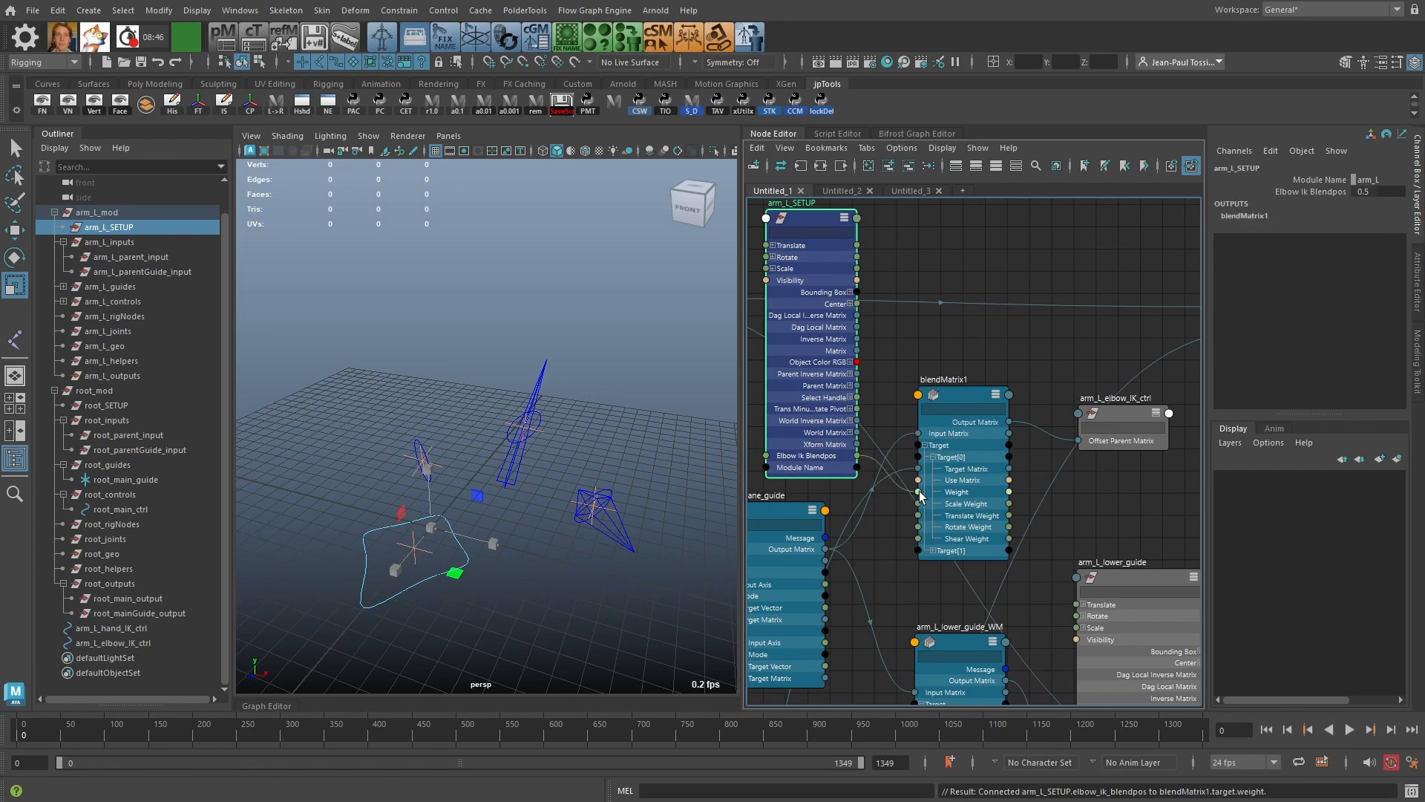
Step: Reposition the blendMatrix1 and arm_L_SETUP nodes, reduce arm_L_SETUP to its connected attributes, and clear the selection
{"action": "left_click_drag", "start_coordinate": [960, 393], "coordinate": [965, 404]}
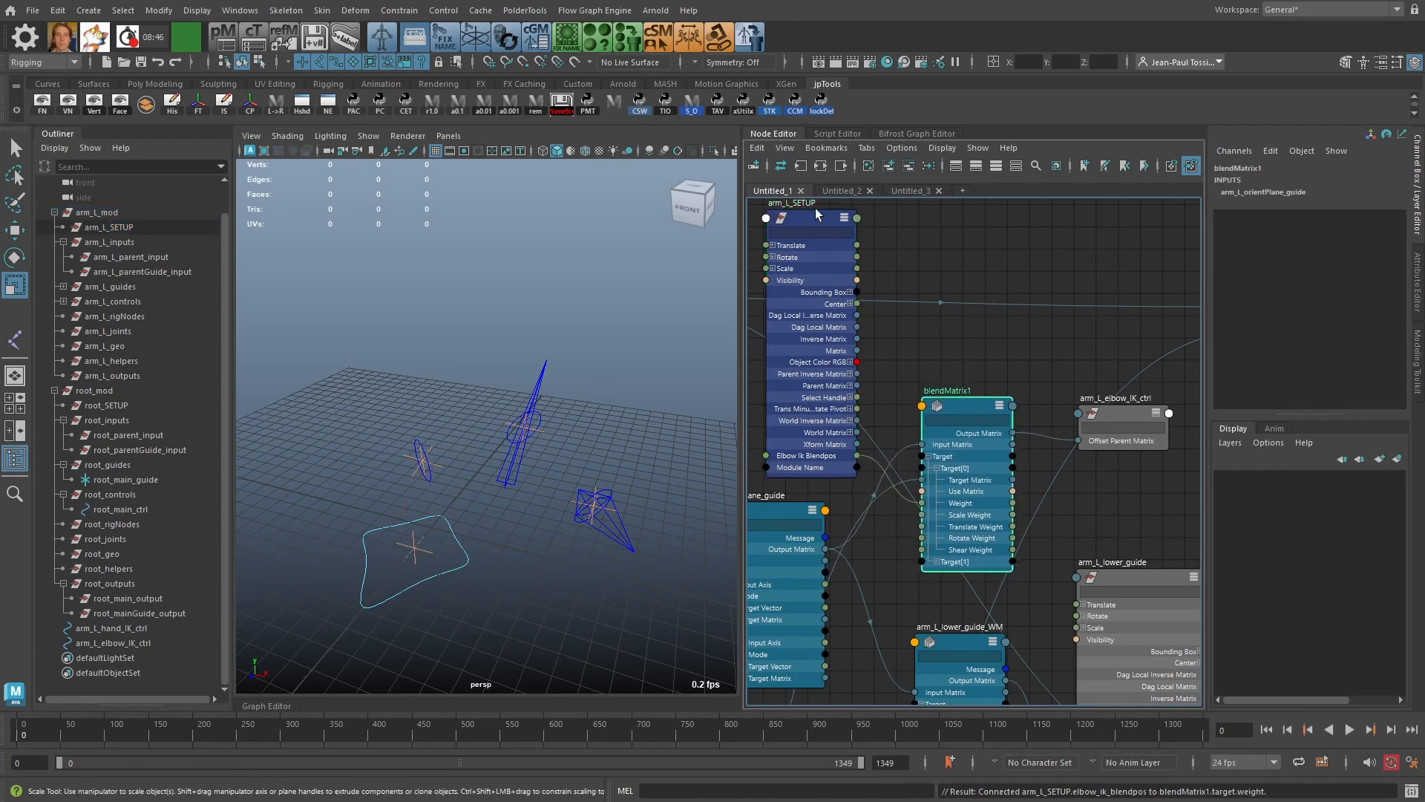
{"action": "mouse_move", "coordinate": [824, 238]}
{"action": "left_mouse_down"}
{"action": "mouse_move", "coordinate": [828, 226]}
{"action": "mouse_move", "coordinate": [825, 260]}
{"action": "left_mouse_up"}
{"action": "key", "text": "2"}
{"action": "left_click", "coordinate": [295, 259]}
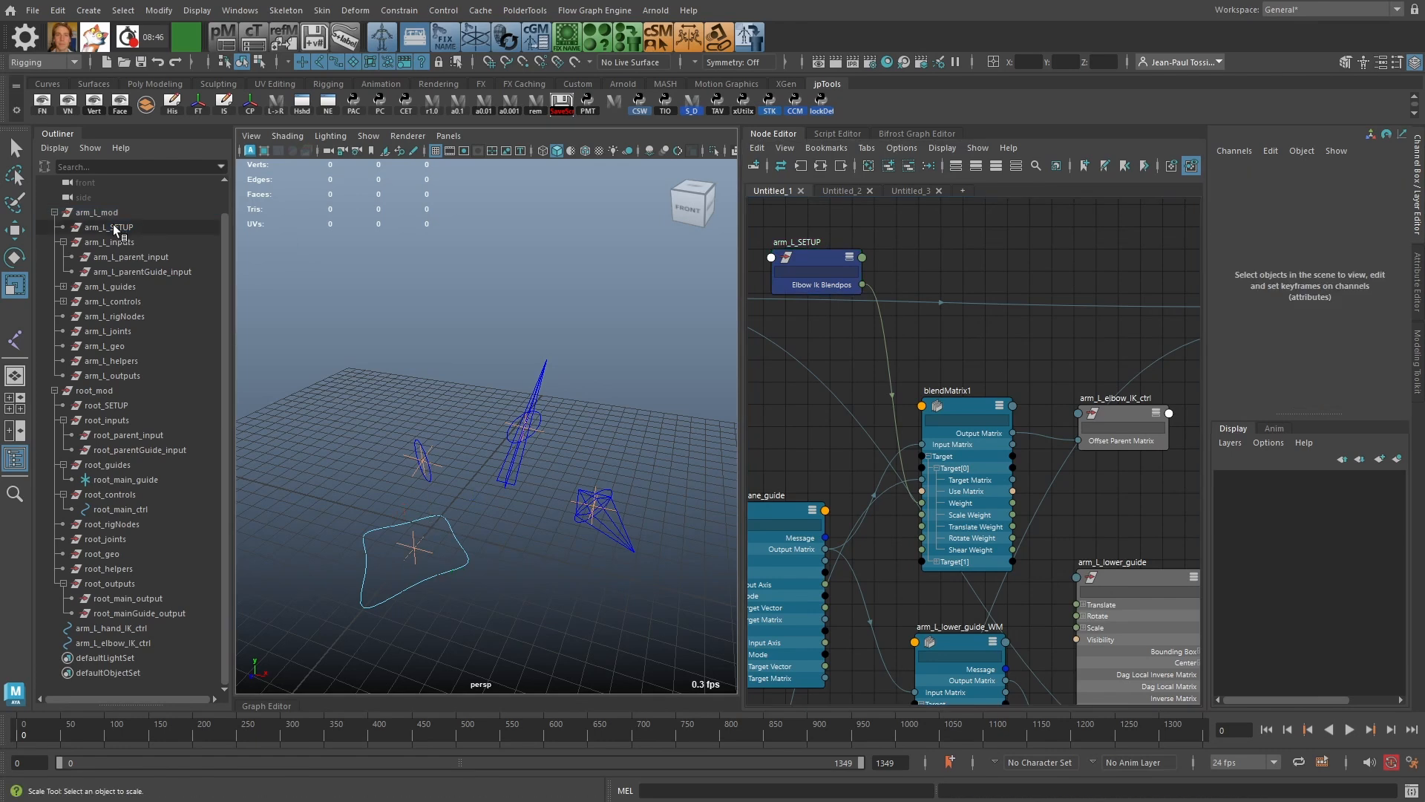
Step: Test arm_L_SETUP's Elbow Ik Blendpos by varying its value, and restore the value
{"action": "left_click", "coordinate": [167, 221]}
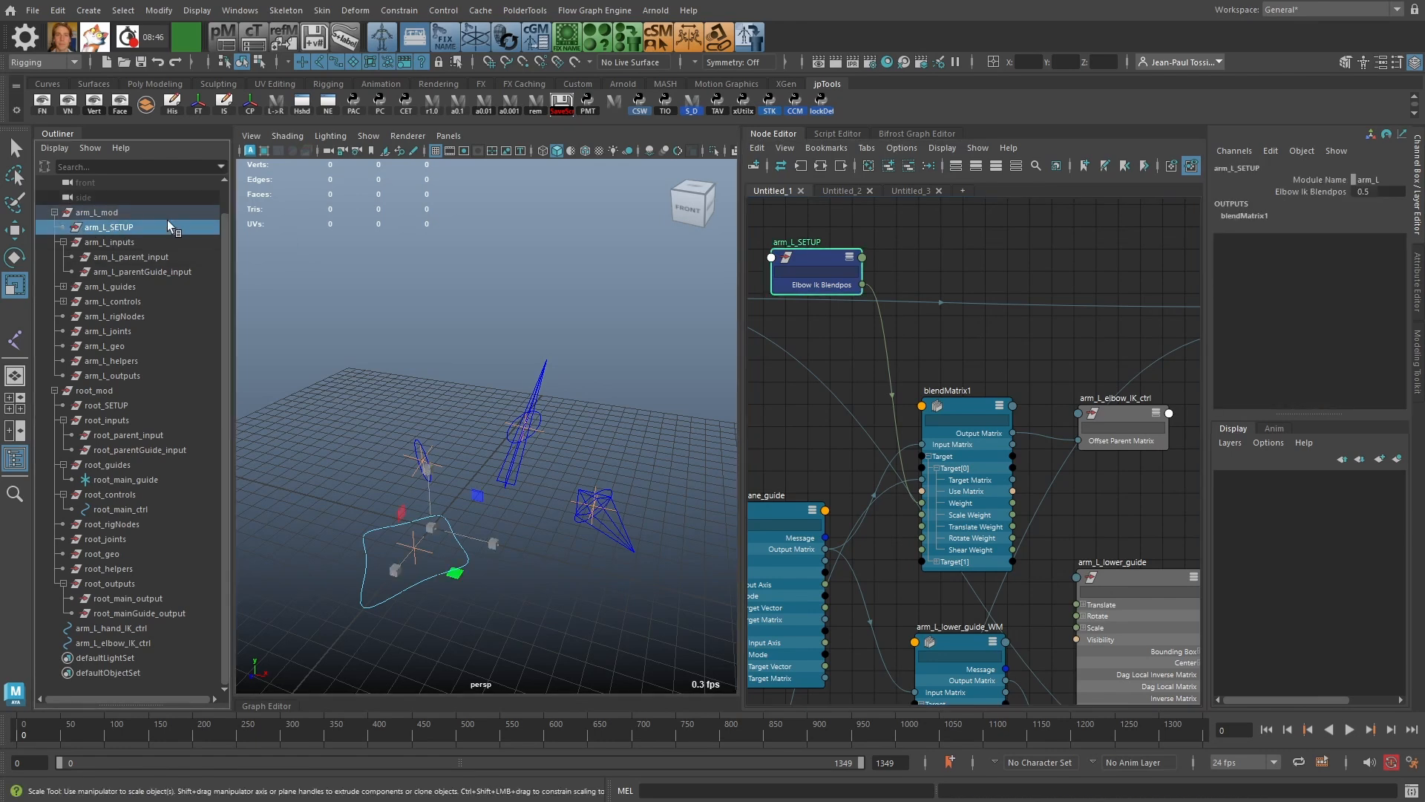
{"action": "left_click", "coordinate": [1311, 191]}
{"action": "middle_click_drag", "start_coordinate": [625, 420], "coordinate": [660, 421]}
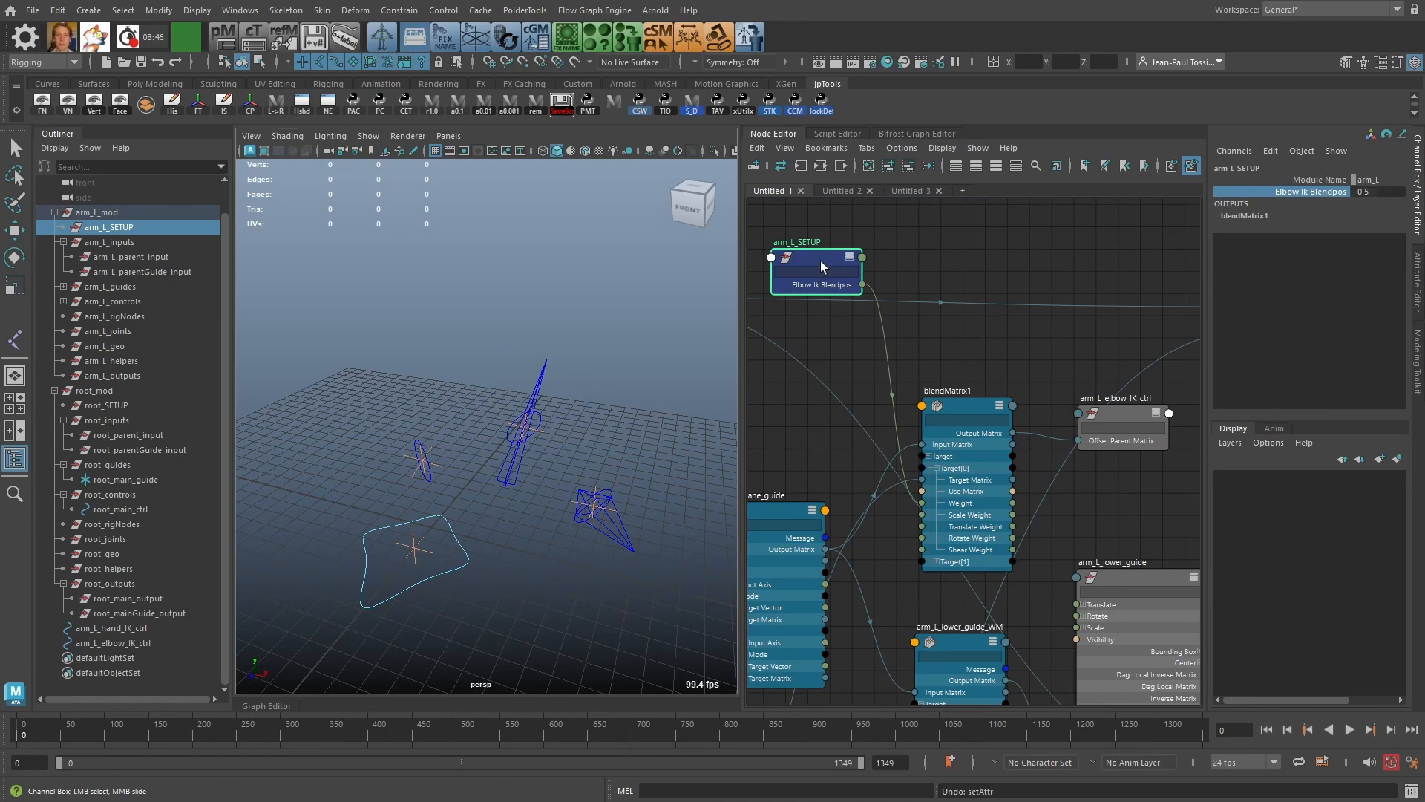
Step: Rearrange the arm_L_SETUP, blendMatrix1 and arm_L_elbow_IK_ctrl nodes side by side in the graph
{"action": "left_click_drag", "start_coordinate": [821, 260], "coordinate": [854, 376]}
{"action": "left_click_drag", "start_coordinate": [983, 391], "coordinate": [994, 361]}
{"action": "left_click_drag", "start_coordinate": [1118, 425], "coordinate": [1128, 379]}
{"action": "key", "text": "r"}
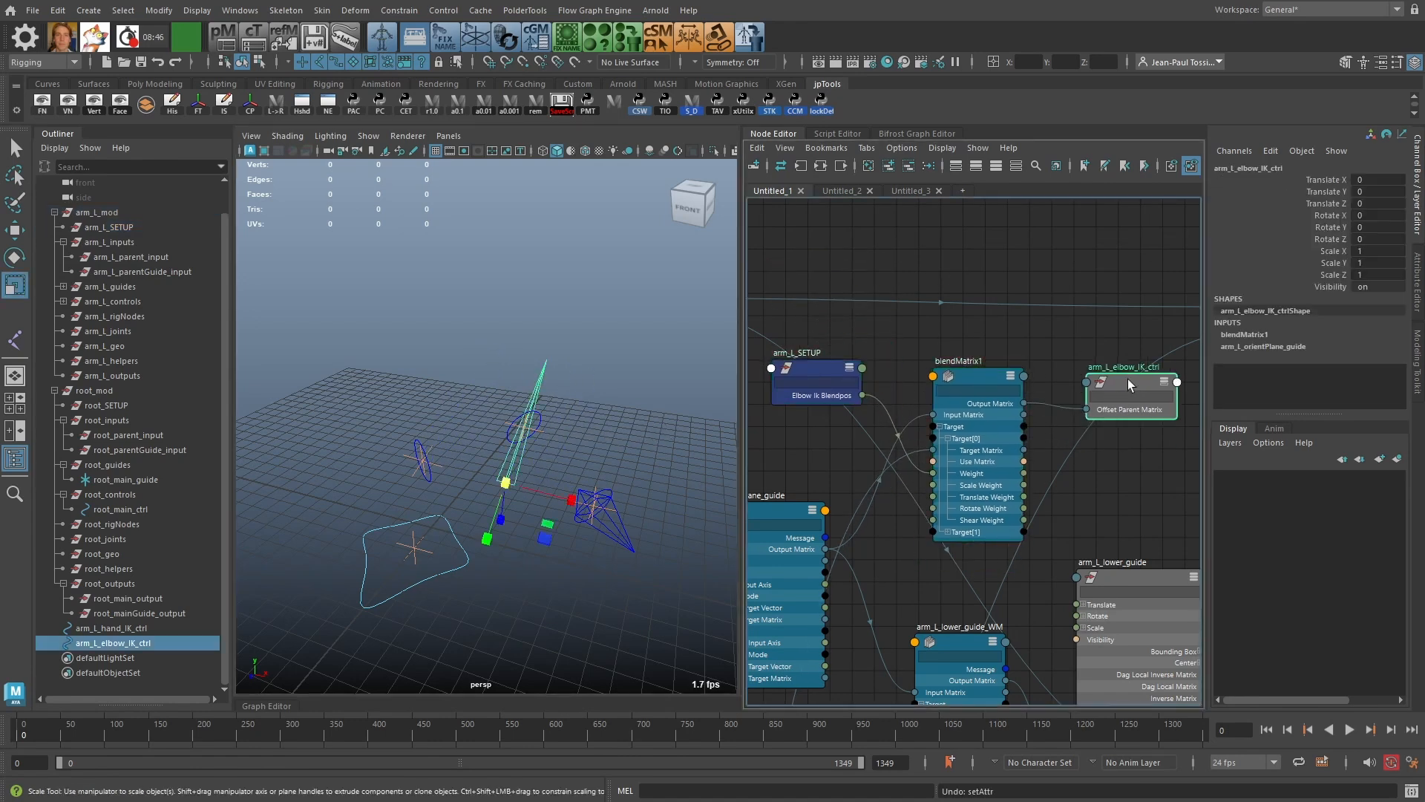
Step: Rename blendMatrix1 as arm_L_elbow_IK_guide and realign it with the arm_L_SETUP and arm_L_elbow_IK_ctrl nodes
{"action": "double_click", "coordinate": [1130, 350]}
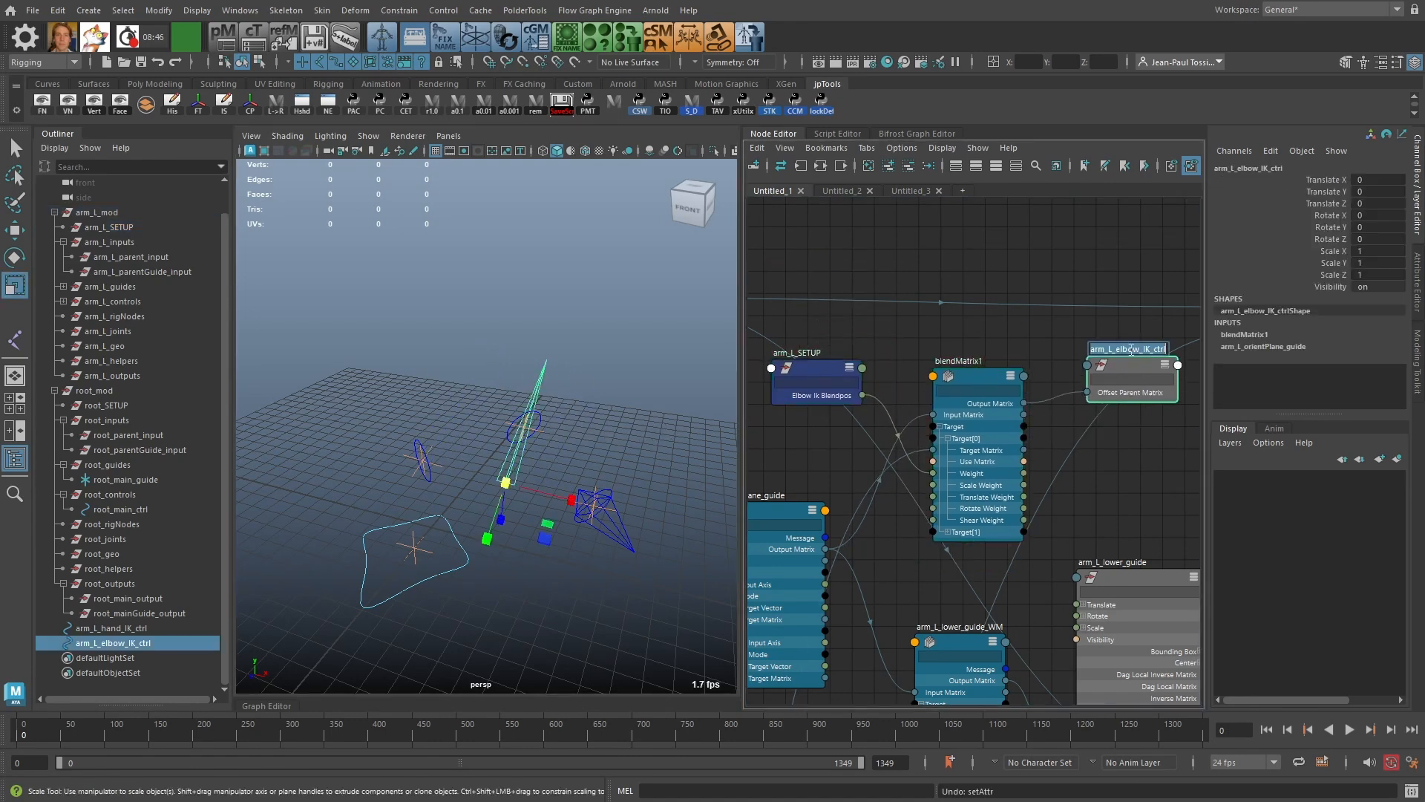
{"action": "double_click", "coordinate": [964, 359]}
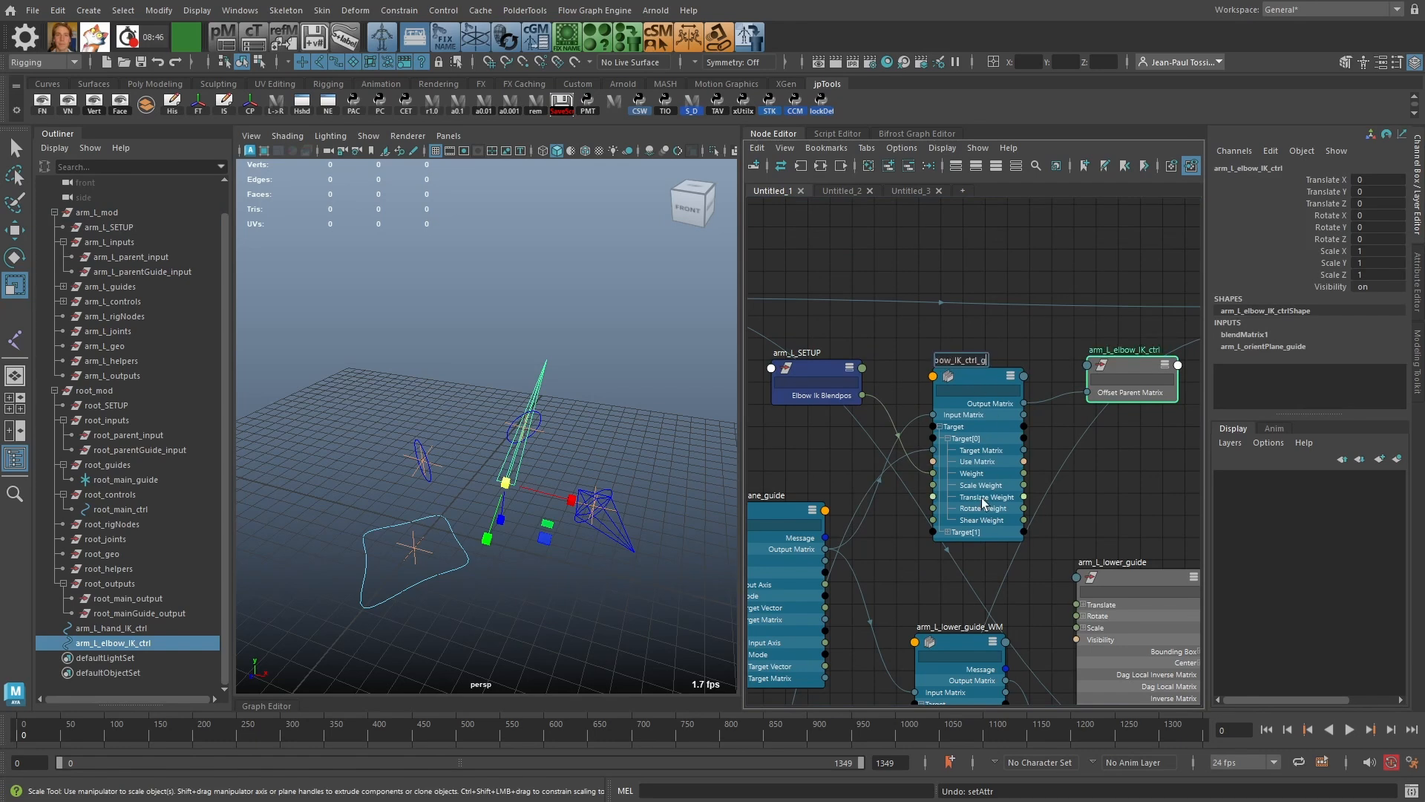
{"action": "type", "text": "arm_L_elbow_IK_ctrl_guide"}
{"action": "key", "text": "Return"}
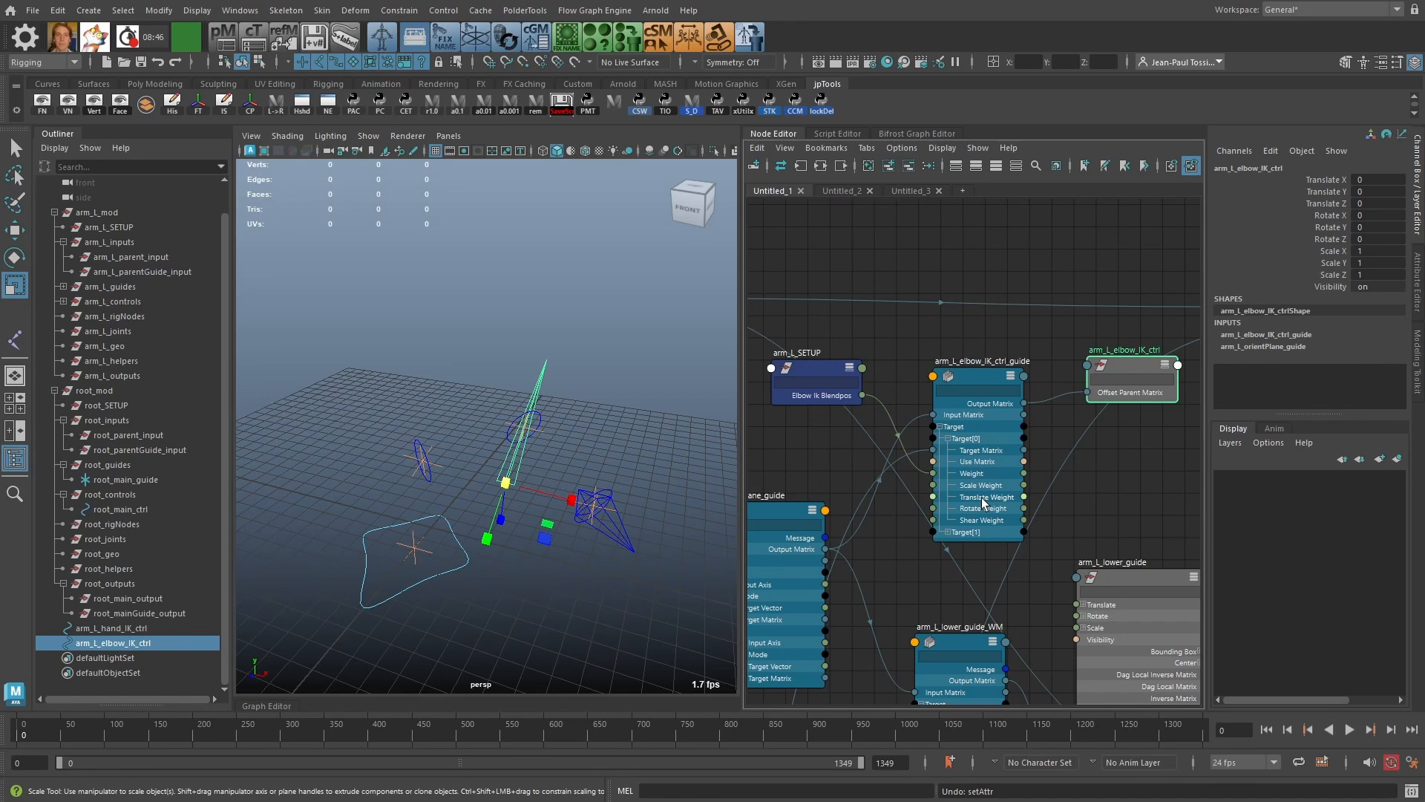
{"action": "double_click", "coordinate": [1012, 361]}
{"action": "left_click", "coordinate": [1016, 359]}
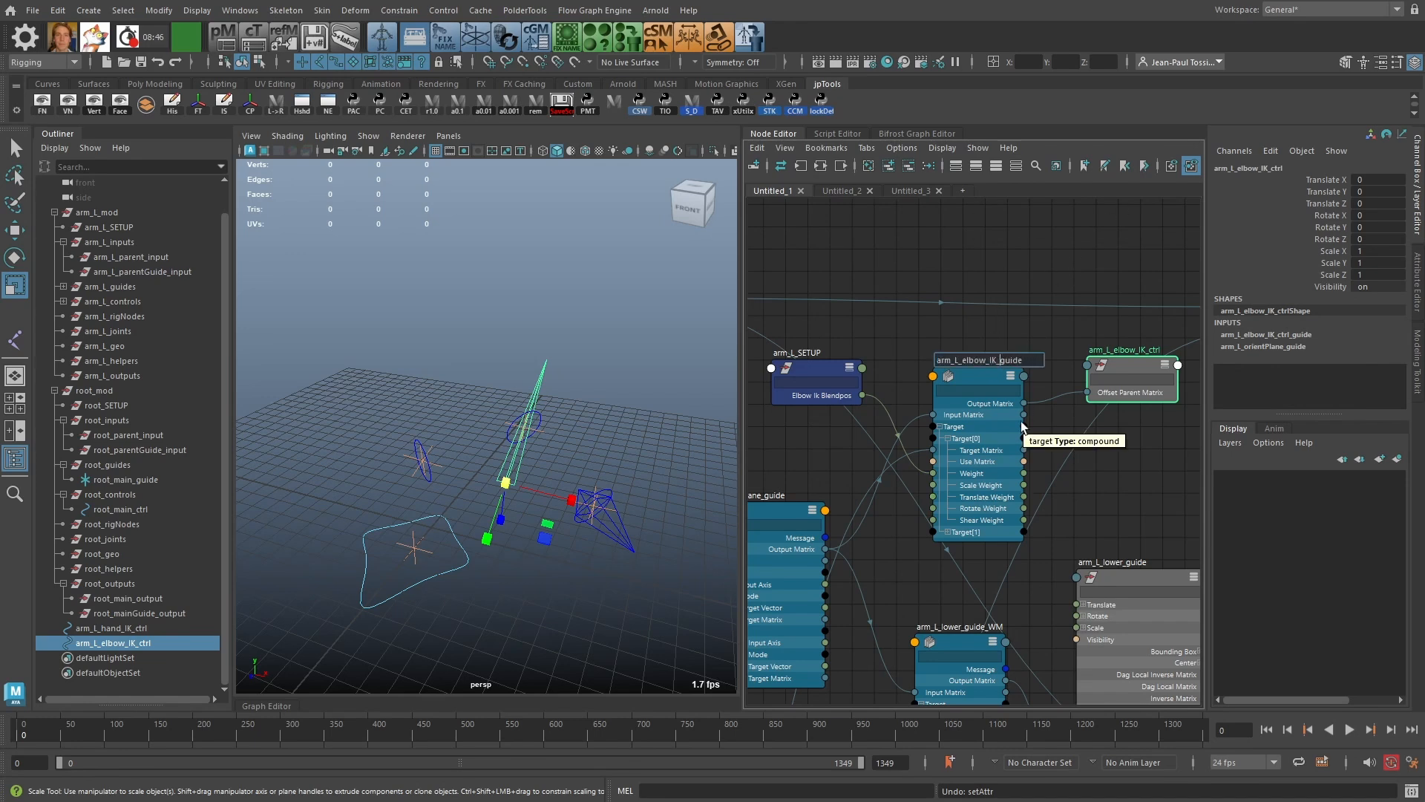
{"action": "key", "text": "Return"}
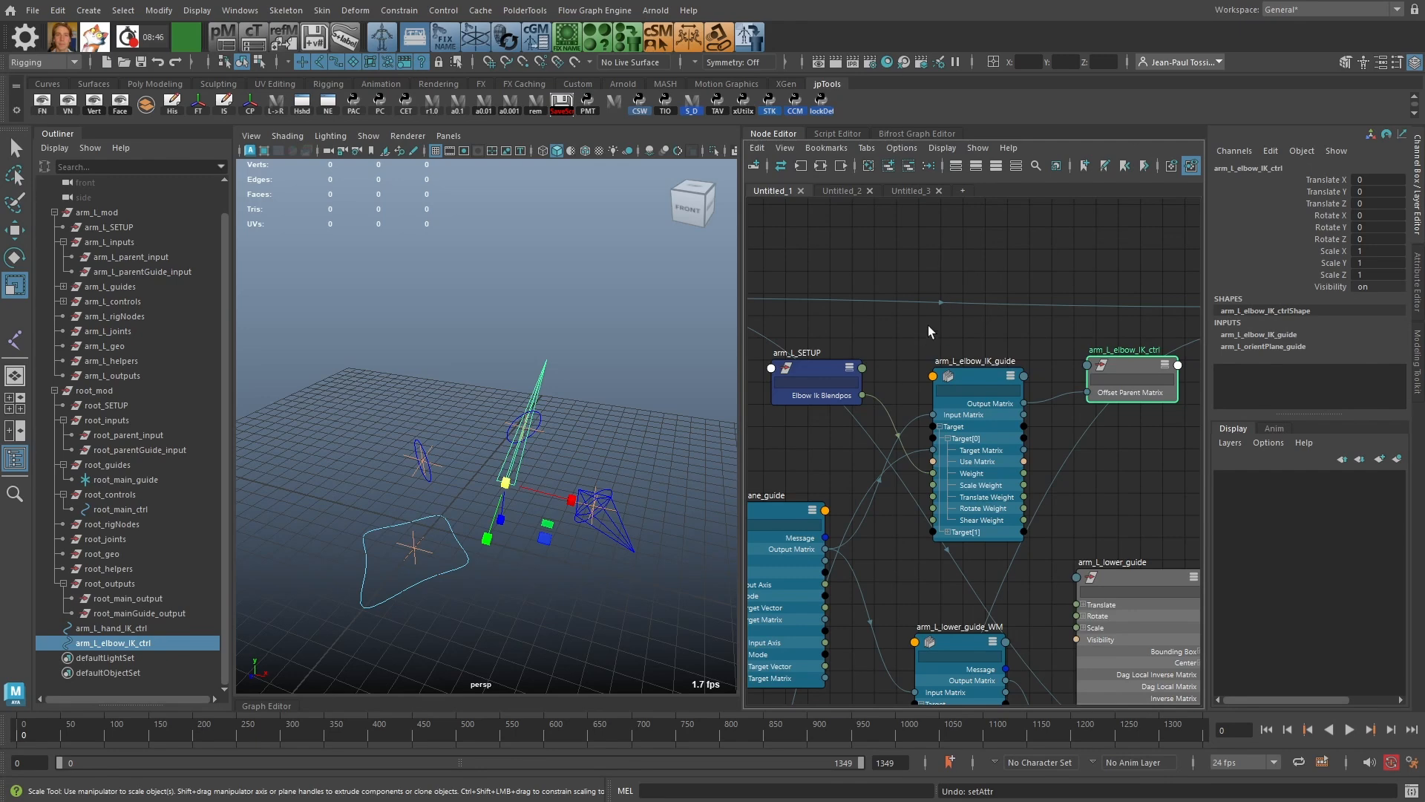
{"action": "left_click_drag", "start_coordinate": [825, 373], "coordinate": [826, 381]}
{"action": "left_click_drag", "start_coordinate": [995, 370], "coordinate": [987, 353]}
{"action": "left_click_drag", "start_coordinate": [1142, 365], "coordinate": [1131, 361]}
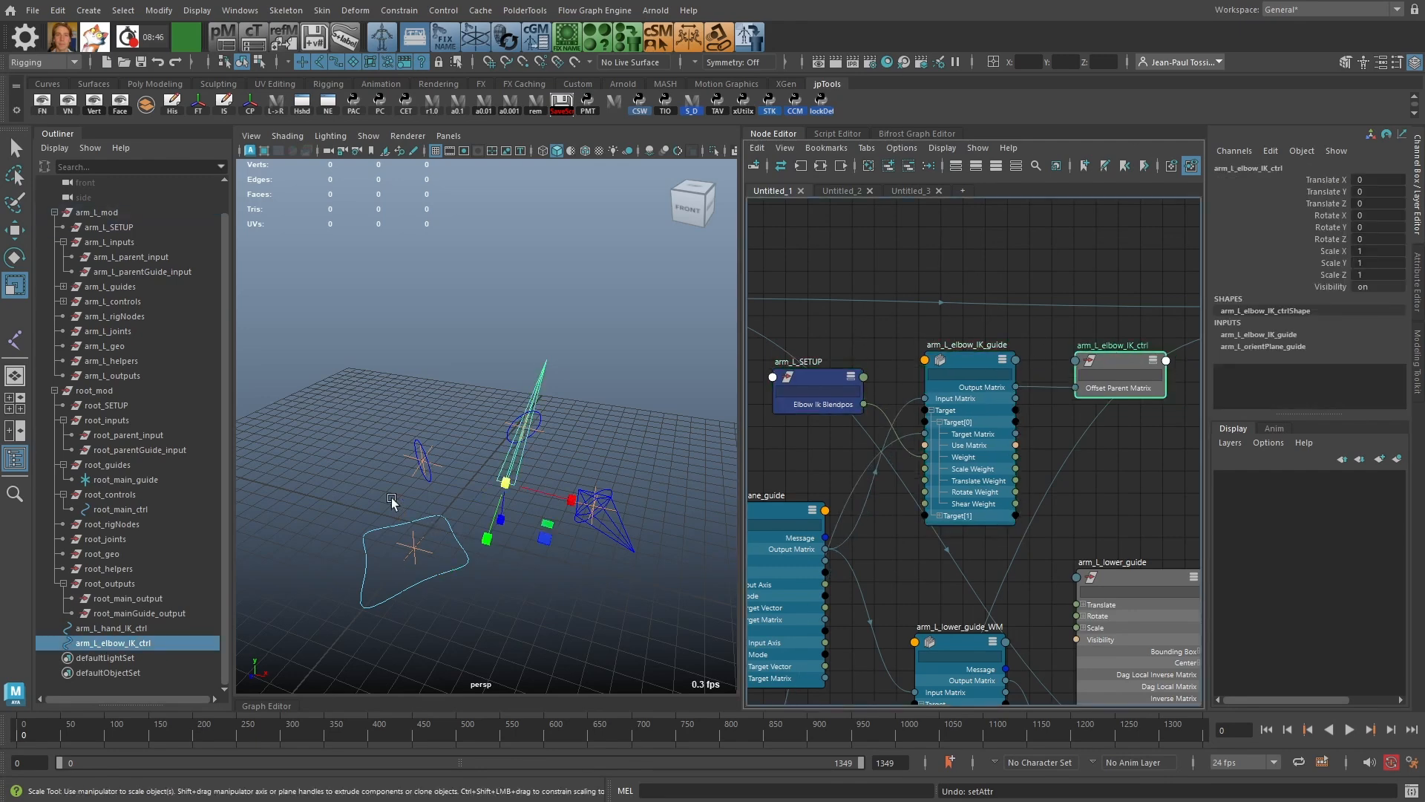
Step: Test the rig by rotating root_main_ctrl, and undo the rotation
{"action": "left_click", "coordinate": [416, 590]}
{"action": "key", "text": "w"}
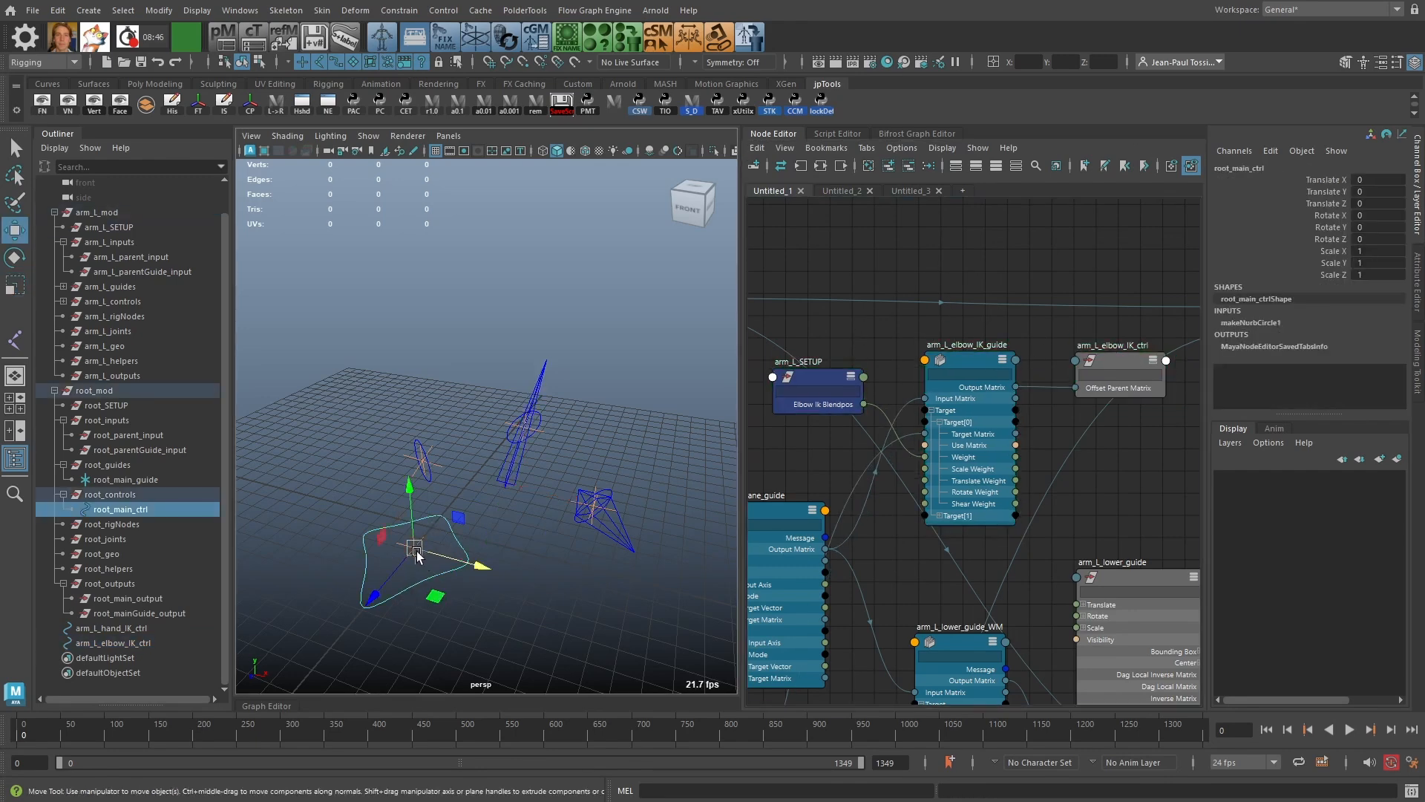
{"action": "key", "text": "e"}
{"action": "mouse_move", "coordinate": [433, 551]}
{"action": "left_mouse_down"}
{"action": "mouse_move", "coordinate": [444, 499]}
{"action": "mouse_move", "coordinate": [432, 544]}
{"action": "left_mouse_up"}
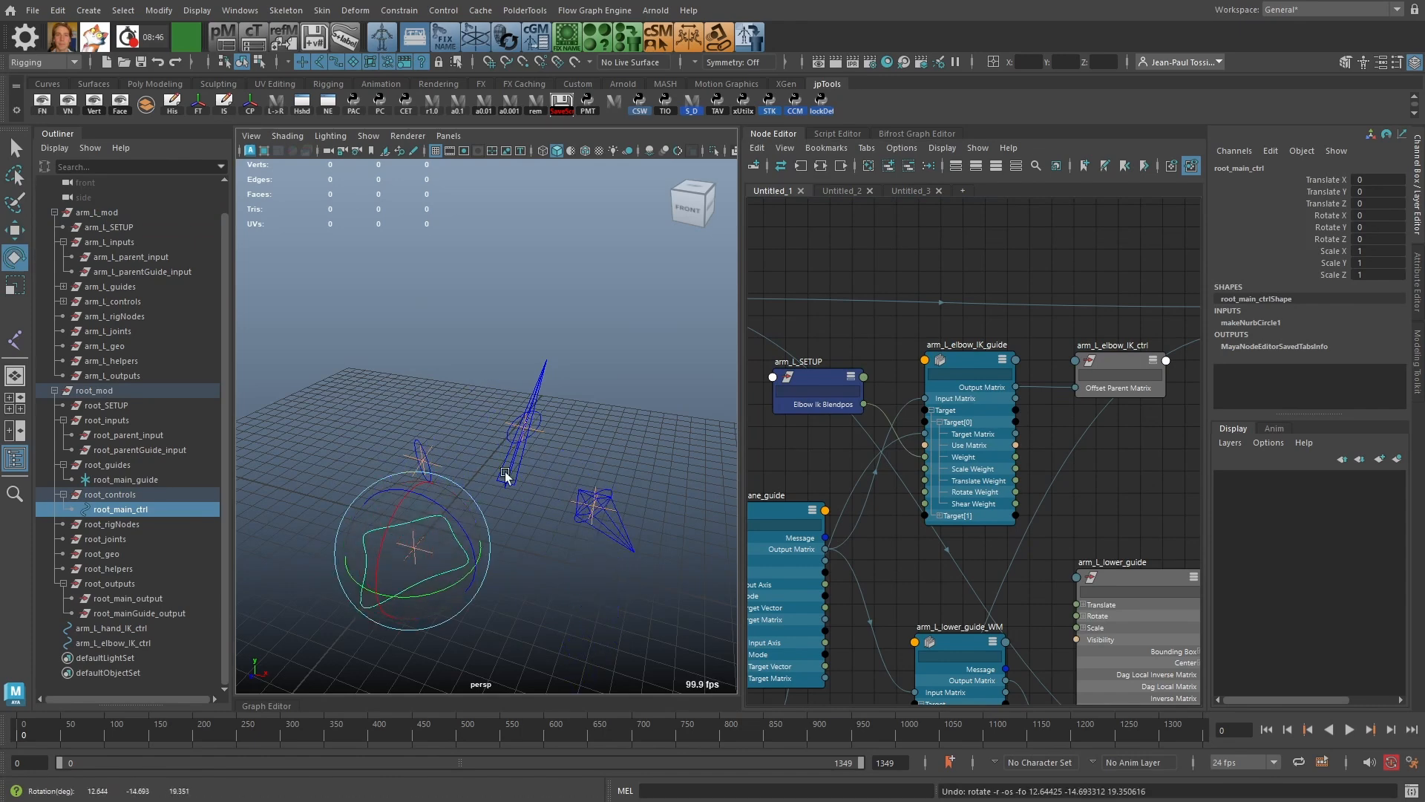
{"action": "left_click_drag", "start_coordinate": [553, 468], "coordinate": [553, 483], "text": "alt"}
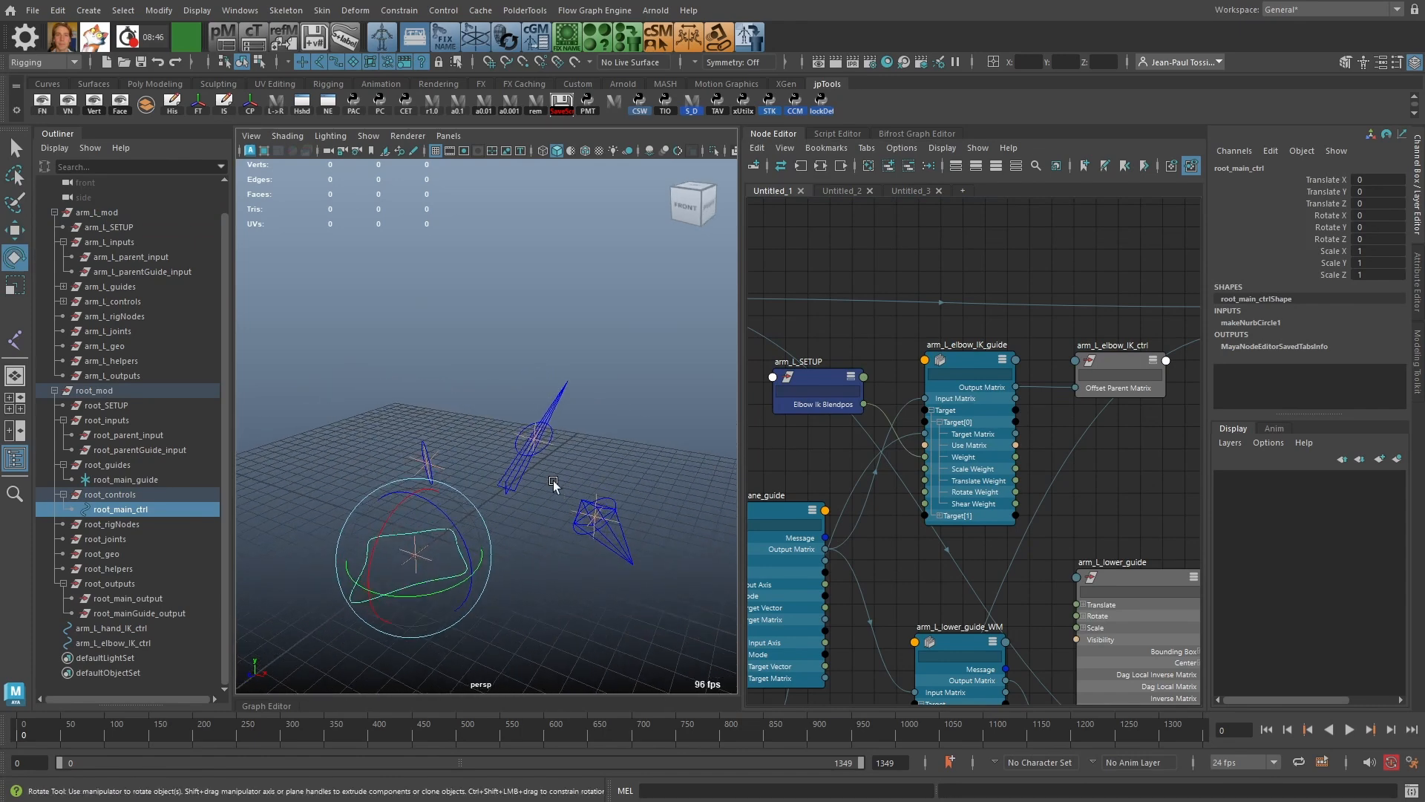
Step: Test-move arm_L_hand_IK_ctrl in the viewport, undo the moves, and clear the selection
{"action": "left_click", "coordinate": [460, 370]}
{"action": "left_click_drag", "start_coordinate": [459, 371], "coordinate": [655, 617], "text": "alt"}
{"action": "left_click", "coordinate": [401, 406]}
{"action": "left_click", "coordinate": [645, 492]}
{"action": "key", "text": "w"}
{"action": "key", "text": "ctrl+z"}
{"action": "key", "text": "ctrl+z"}
{"action": "key", "text": "ctrl+z"}
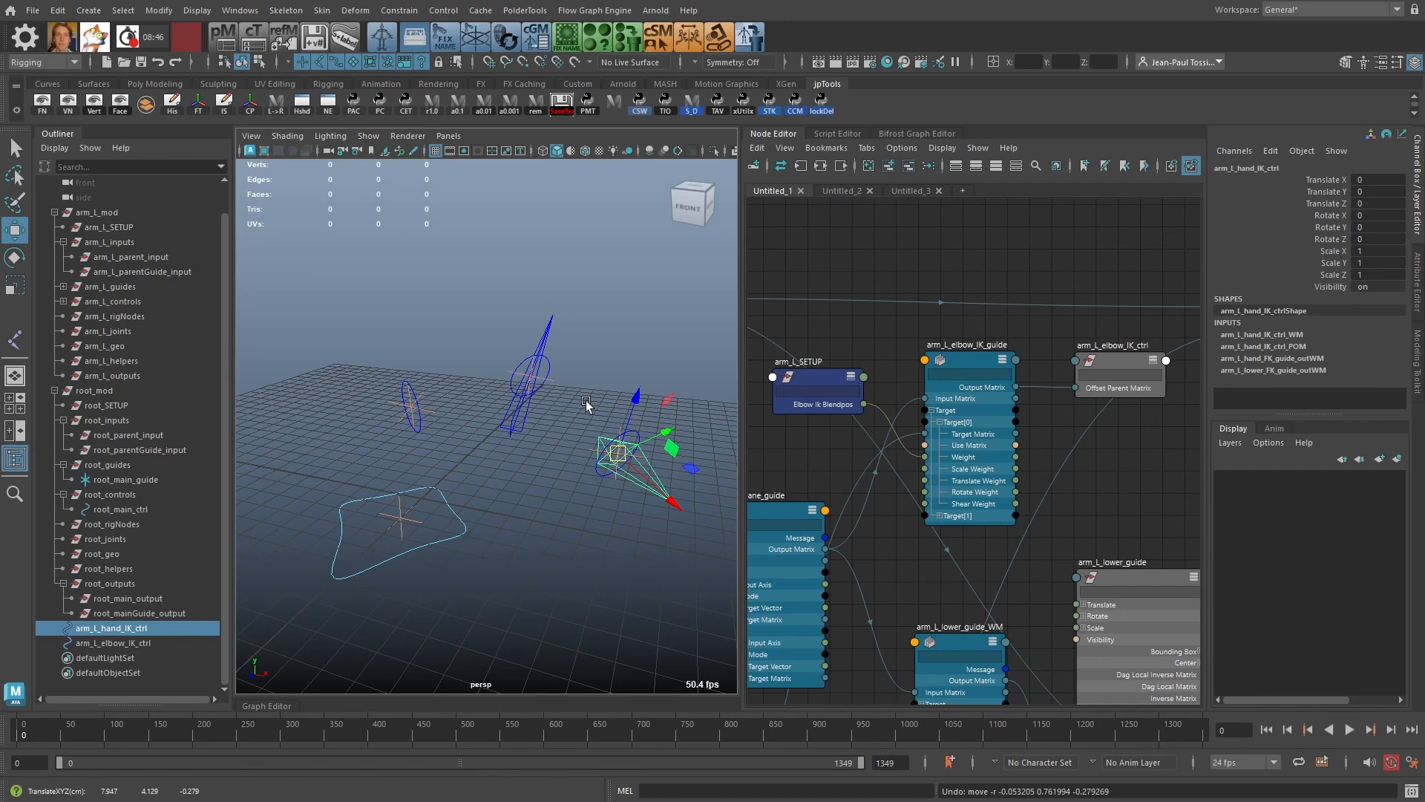
{"action": "left_click_drag", "start_coordinate": [586, 405], "coordinate": [571, 484], "text": "alt"}
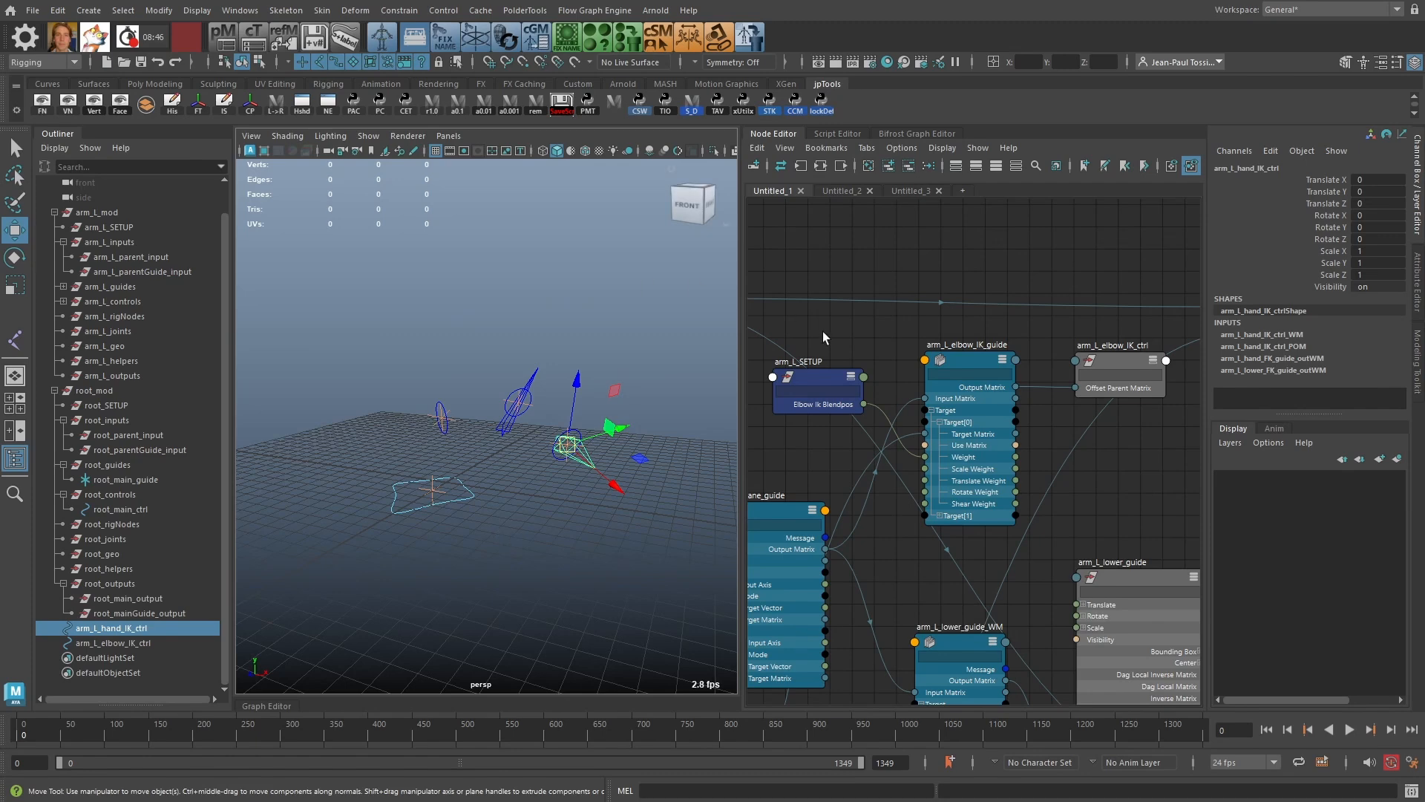
{"action": "left_click", "coordinate": [938, 299]}
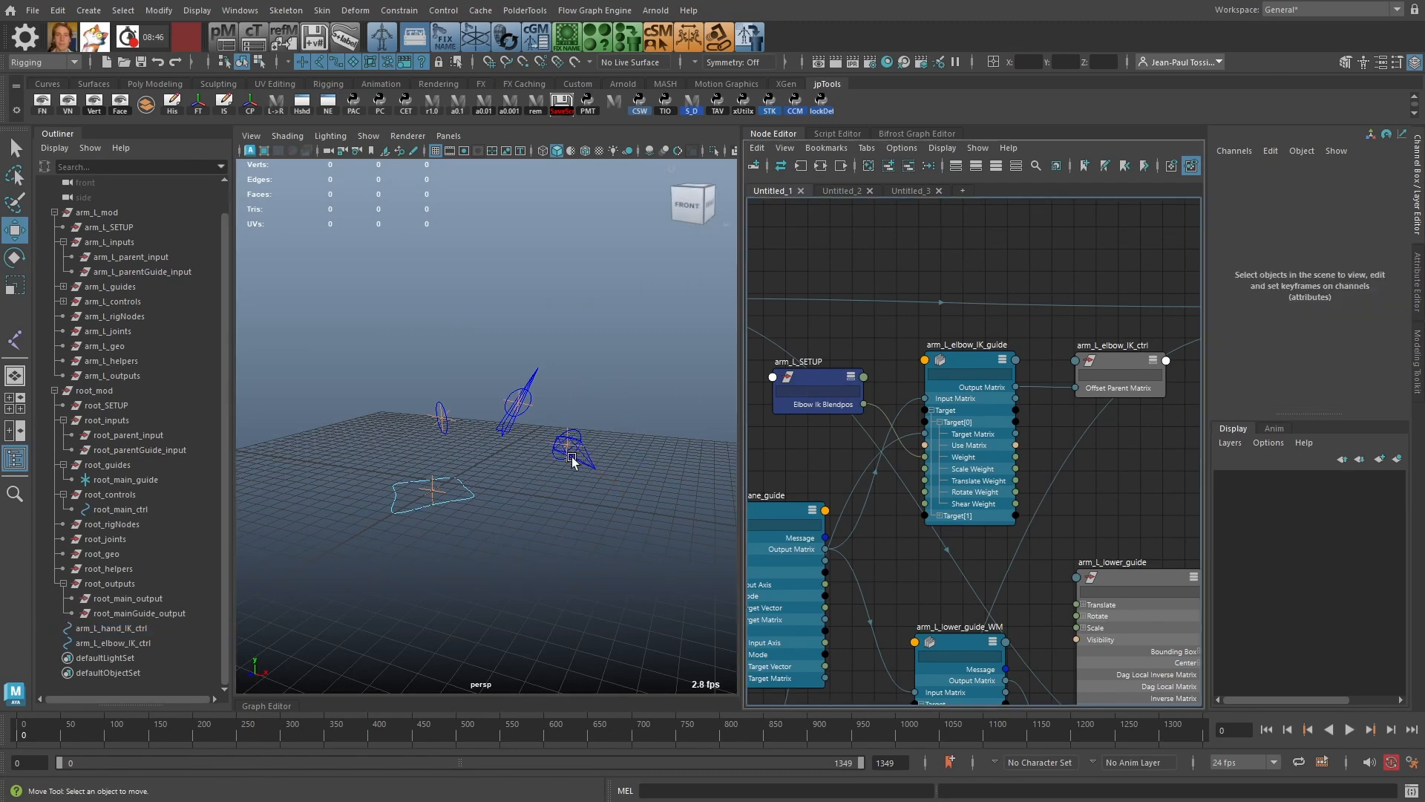
Step: Move the arm_L_SETUP, arm_L_elbow_IK_guide and arm_L_elbow_IK_ctrl nodes down the graph, next to the arm_L_hand_IK_ctrl nodes
{"action": "scroll", "coordinate": [938, 394], "scroll_direction": "down", "scroll_amount": 5}
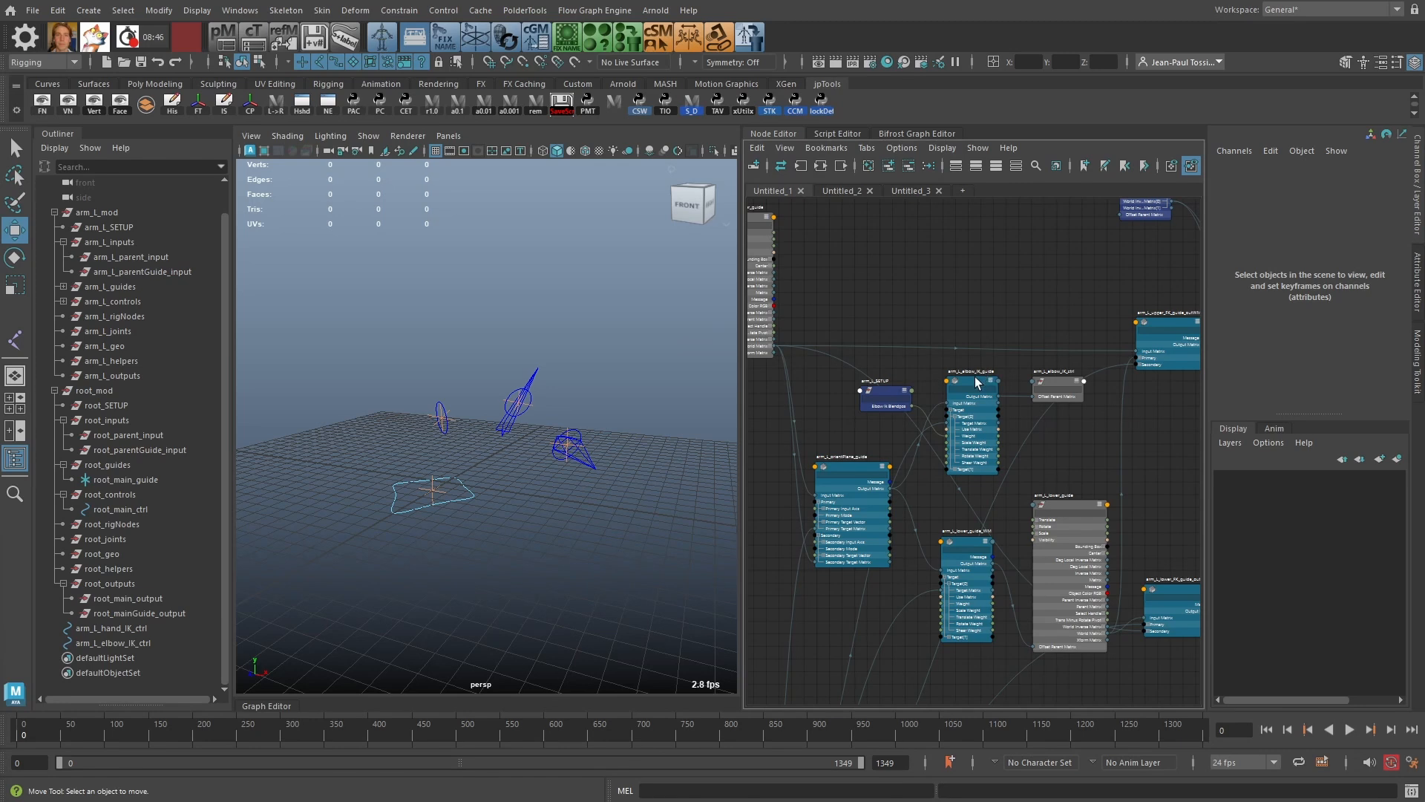
{"action": "left_click_drag", "start_coordinate": [977, 383], "coordinate": [1057, 376]}
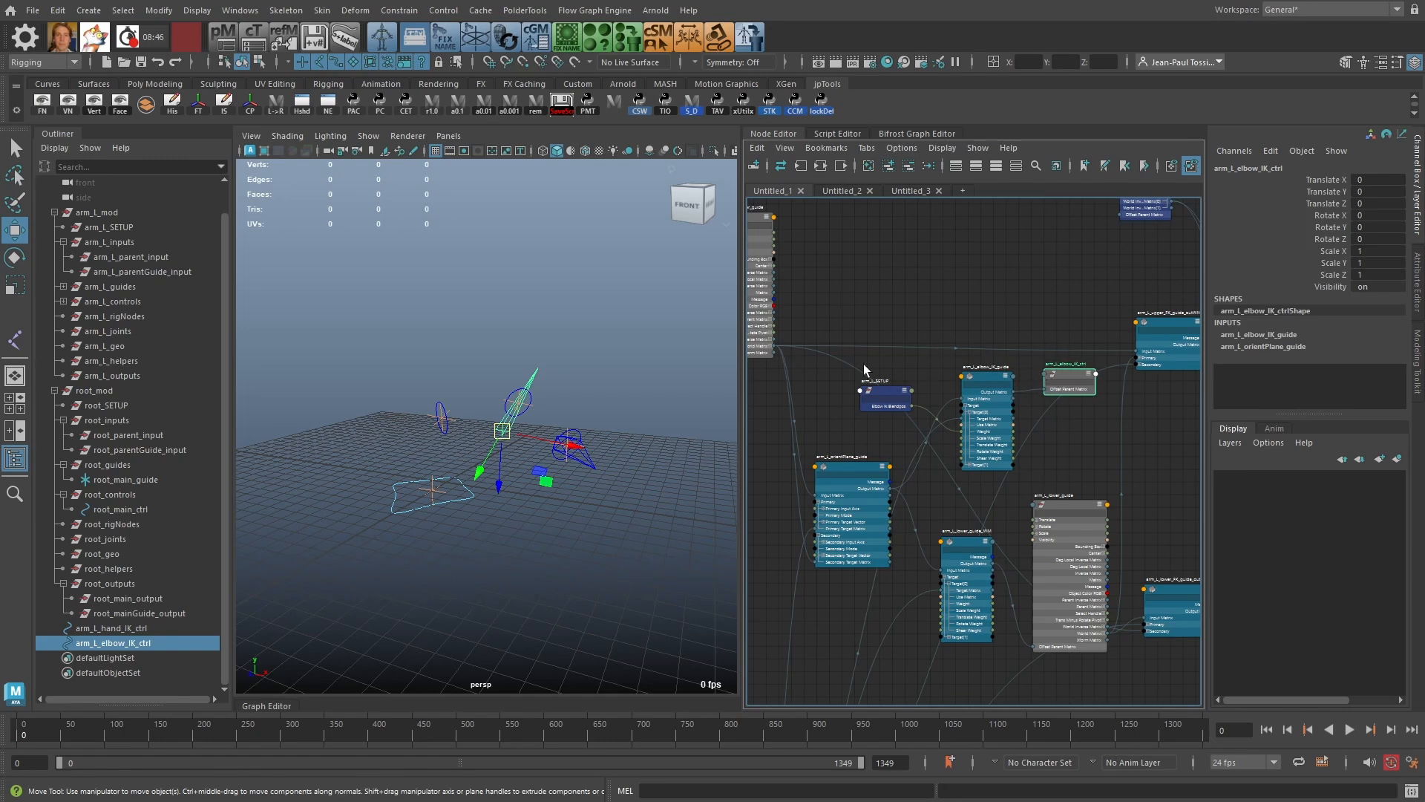
{"action": "left_click", "coordinate": [591, 472]}
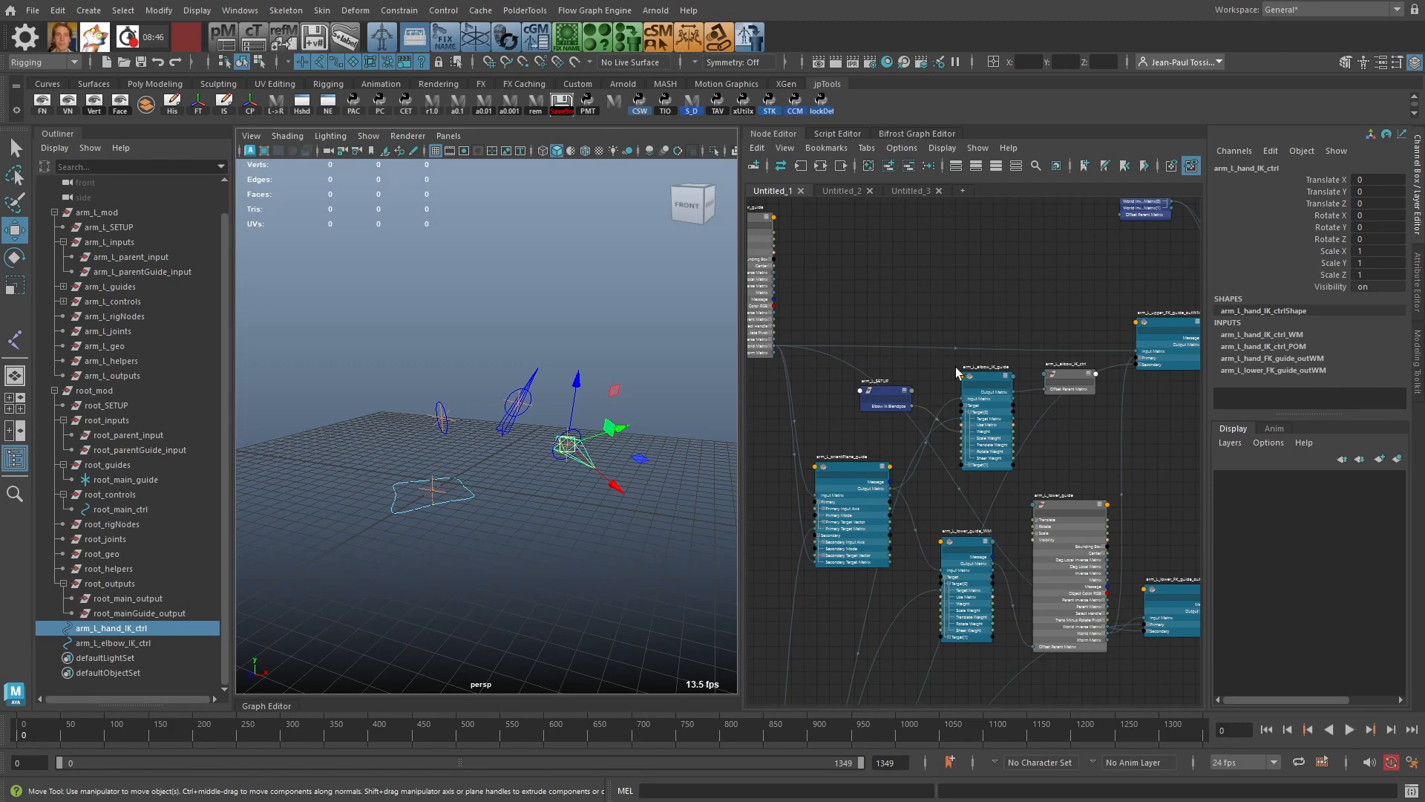
{"action": "left_click", "coordinate": [882, 393]}
{"action": "left_click", "coordinate": [1001, 378], "text": "shift"}
{"action": "left_click", "coordinate": [1053, 378], "text": "shift"}
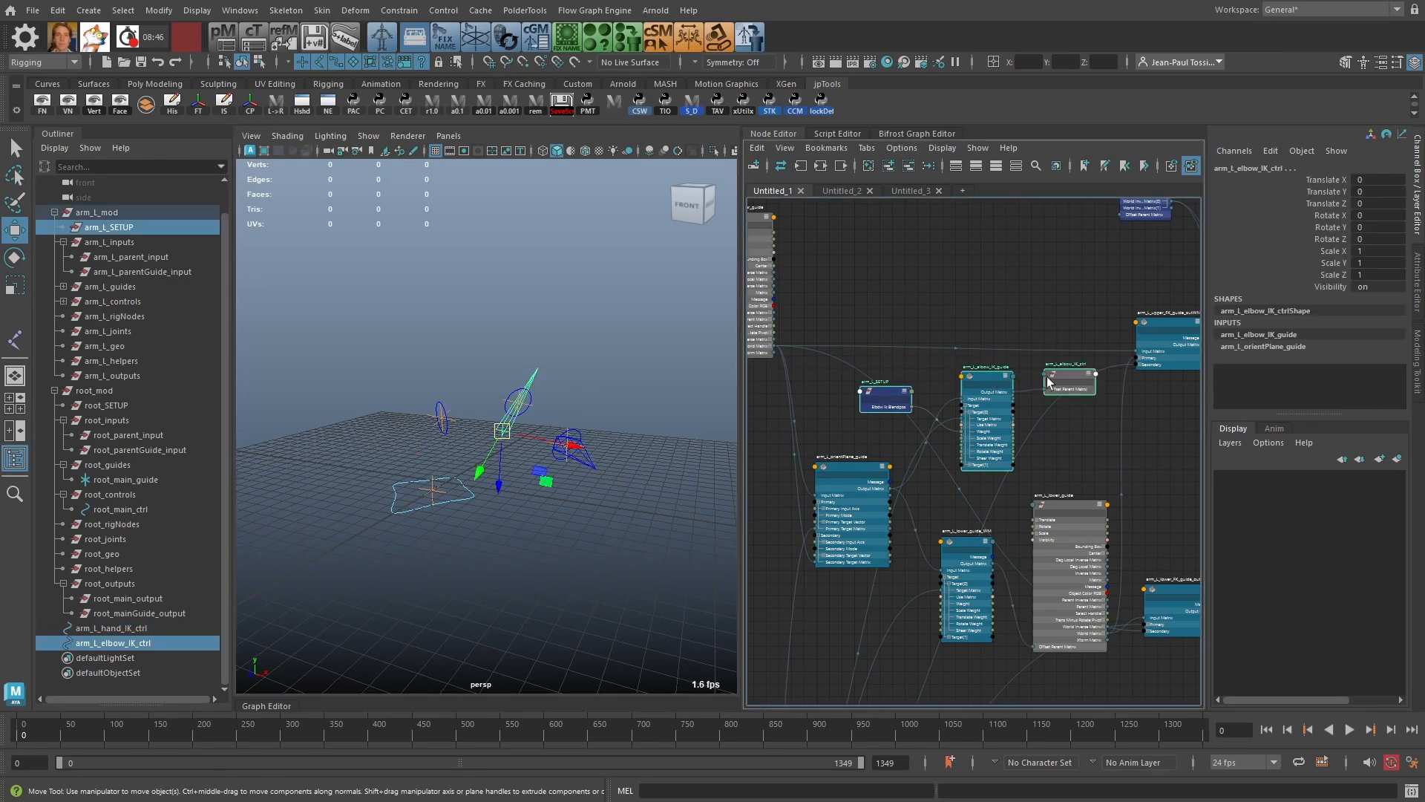
{"action": "left_click_drag", "start_coordinate": [992, 382], "coordinate": [1007, 571]}
{"action": "middle_click_drag", "start_coordinate": [1056, 549], "coordinate": [1007, 315], "text": "alt"}
{"action": "left_click_drag", "start_coordinate": [958, 371], "coordinate": [1005, 675]}
{"action": "middle_click_drag", "start_coordinate": [1024, 585], "coordinate": [1035, 351], "text": "alt"}
{"action": "middle_click_drag", "start_coordinate": [1008, 475], "coordinate": [1099, 567], "text": "alt"}
{"action": "right_click_drag", "start_coordinate": [1099, 568], "coordinate": [974, 484], "text": "alt"}
{"action": "middle_click_drag", "start_coordinate": [1074, 584], "coordinate": [905, 452], "text": "alt"}
{"action": "left_click_drag", "start_coordinate": [943, 429], "coordinate": [1186, 473]}
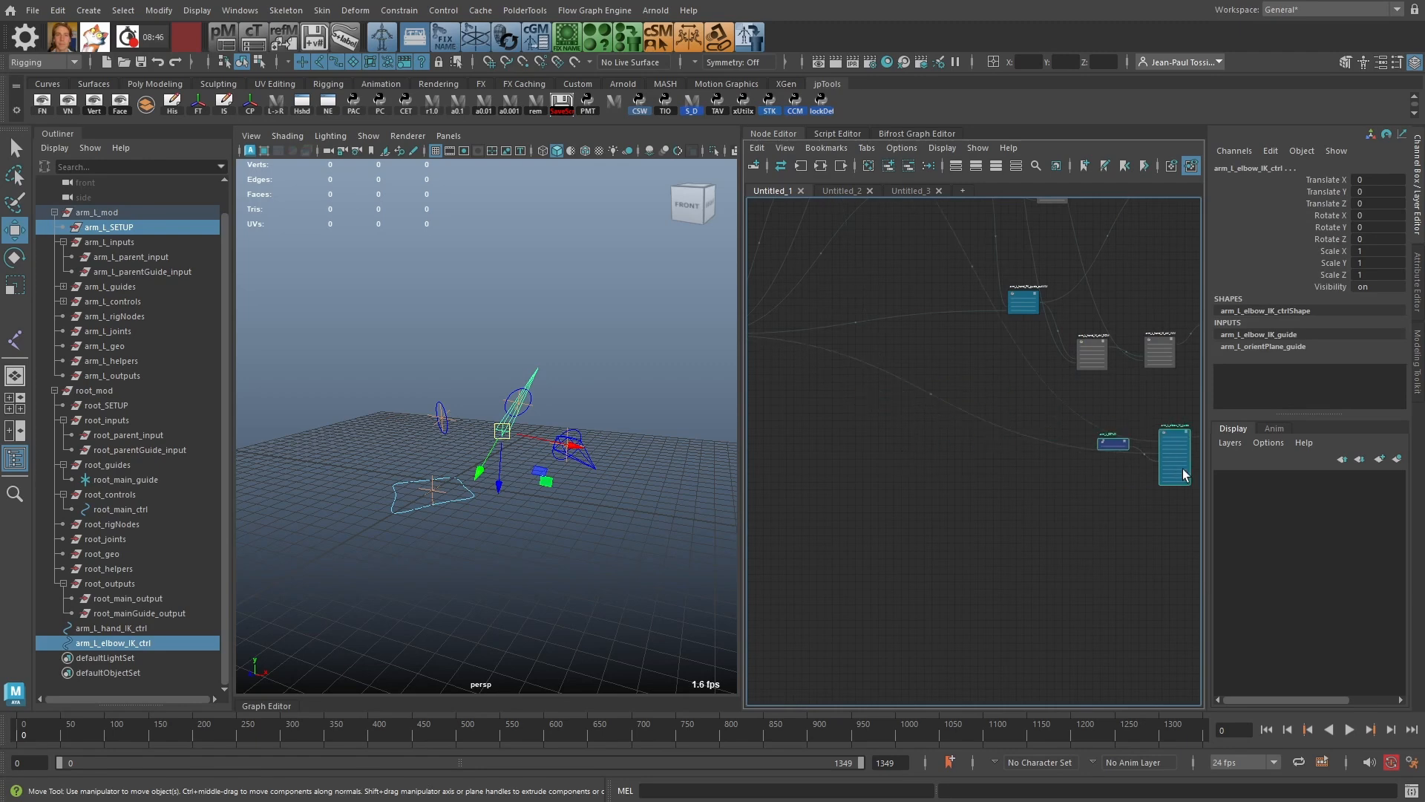
{"action": "middle_click_drag", "start_coordinate": [1190, 466], "coordinate": [813, 453], "text": "alt"}
{"action": "left_click_drag", "start_coordinate": [797, 454], "coordinate": [879, 421]}
{"action": "right_click_drag", "start_coordinate": [872, 400], "coordinate": [984, 506], "text": "alt"}
{"action": "middle_click_drag", "start_coordinate": [811, 282], "coordinate": [1102, 443], "text": "alt"}
Step: Trace the connection feeding arm_L_elbow_IK_guide's Target Matrix back to its source node
{"action": "left_click", "coordinate": [957, 464]}
{"action": "left_click", "coordinate": [881, 543]}
{"action": "right_click_drag", "start_coordinate": [848, 595], "coordinate": [761, 555], "text": "alt"}
{"action": "middle_click_drag", "start_coordinate": [761, 556], "coordinate": [1217, 563], "text": "alt"}
{"action": "right_click_drag", "start_coordinate": [965, 512], "coordinate": [1132, 610], "text": "alt"}
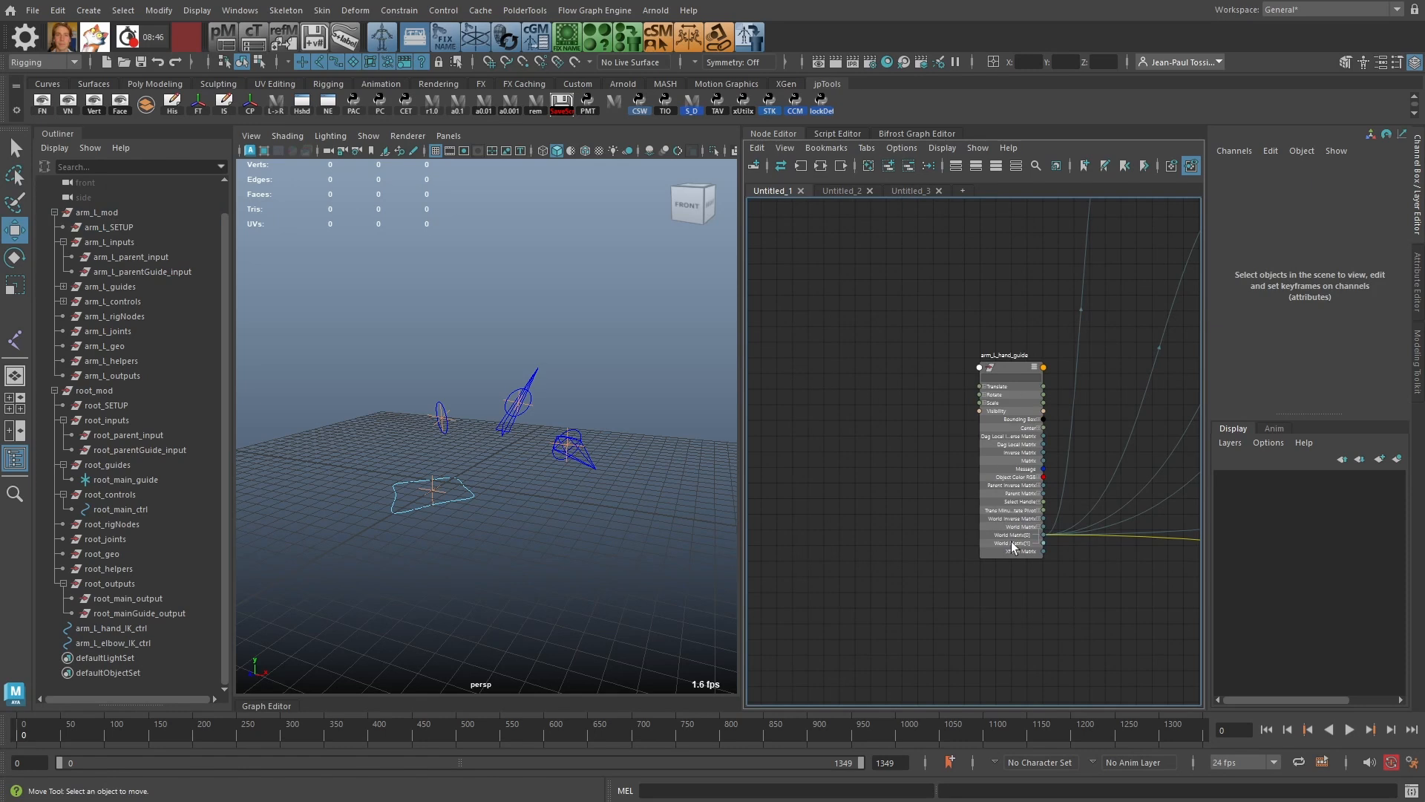
{"action": "middle_click_drag", "start_coordinate": [1173, 638], "coordinate": [772, 557], "text": "alt"}
{"action": "middle_click_drag", "start_coordinate": [1075, 598], "coordinate": [876, 585], "text": "alt"}
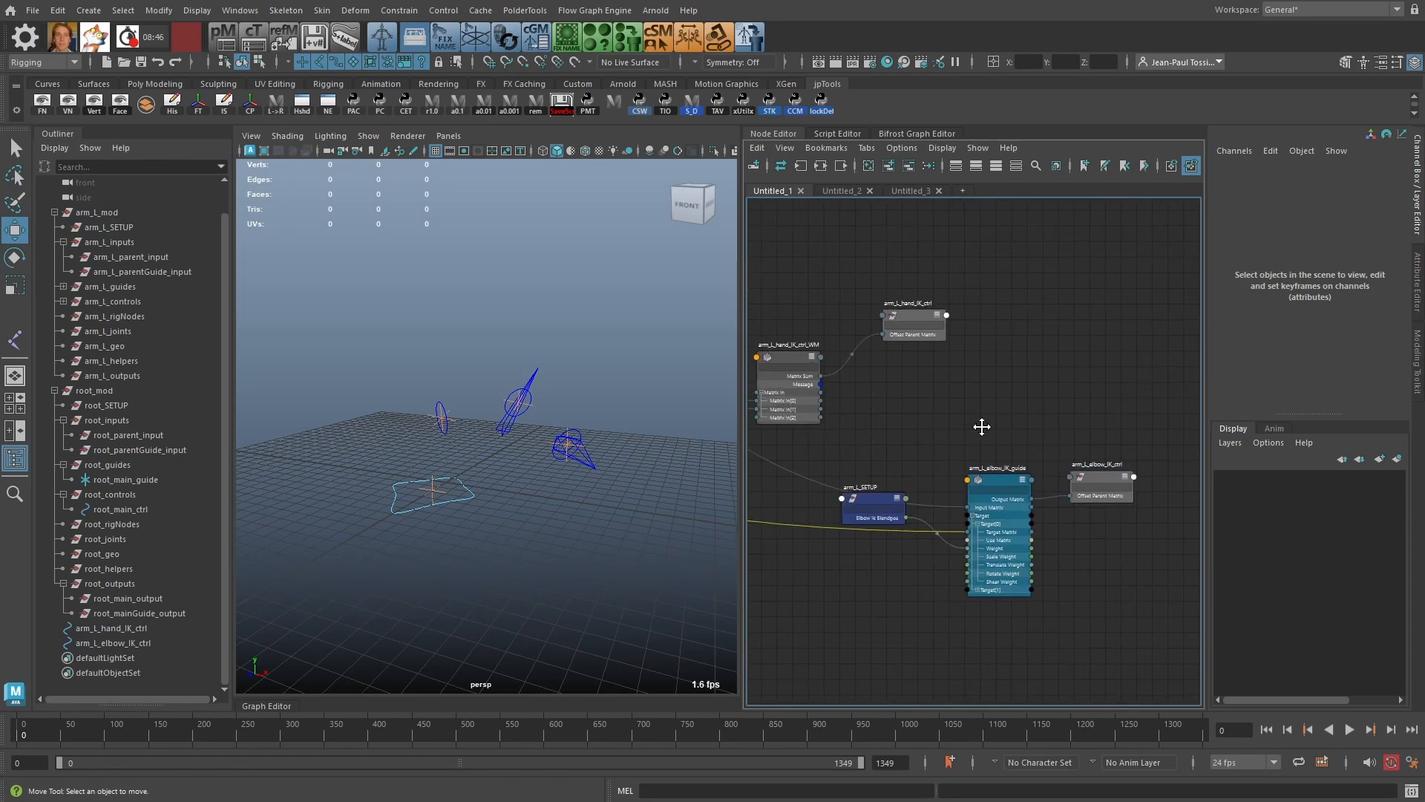
Step: Connect arm_L_hand_IK_ctrl's World Matrix[0] to the Target[0] Target Matrix of arm_L_elbow_IK_guide, replacing the existing connection
{"action": "middle_click_drag", "start_coordinate": [982, 427], "coordinate": [1113, 430], "text": "alt"}
{"action": "left_click_drag", "start_coordinate": [1031, 318], "coordinate": [1042, 351]}
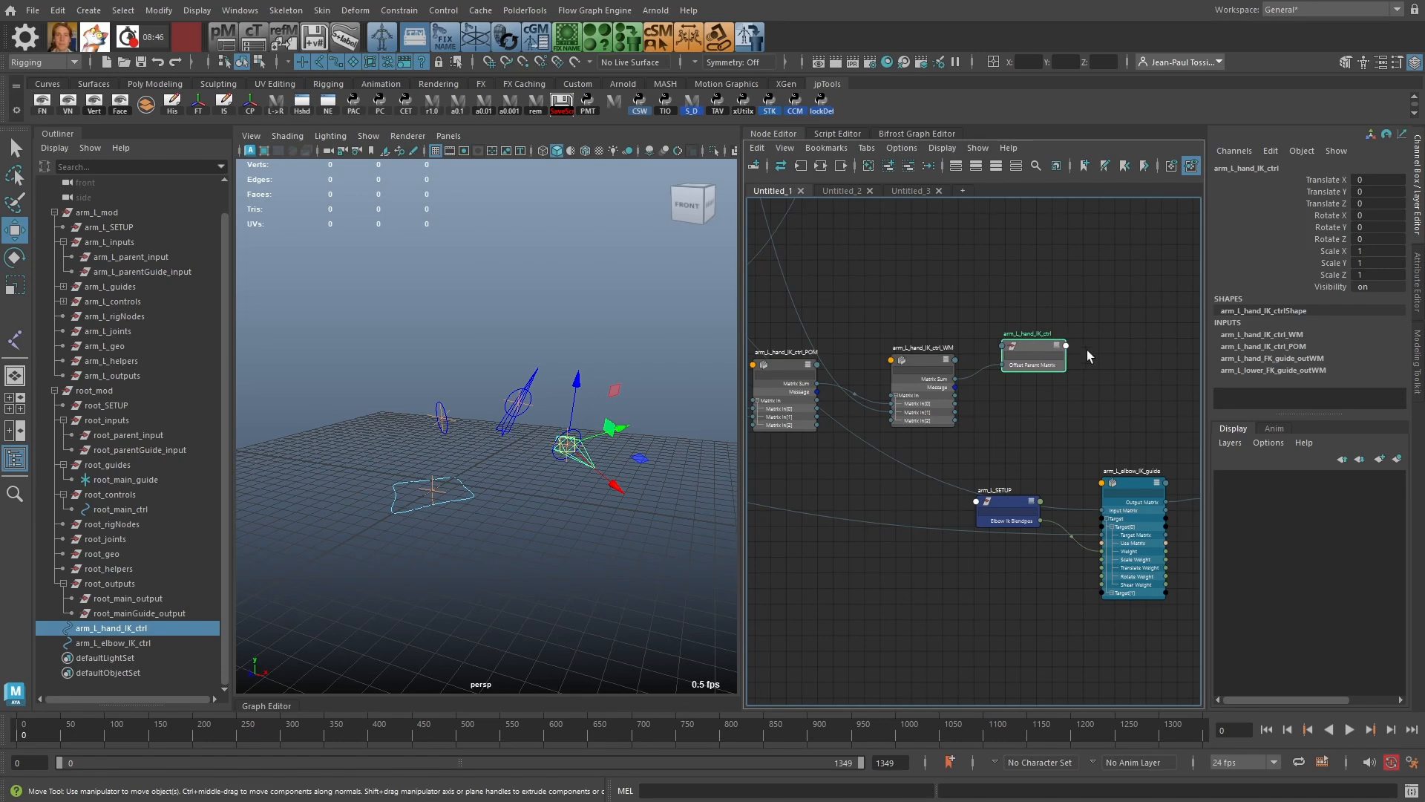
{"action": "left_click", "coordinate": [1066, 346]}
{"action": "mouse_move", "coordinate": [1166, 593]}
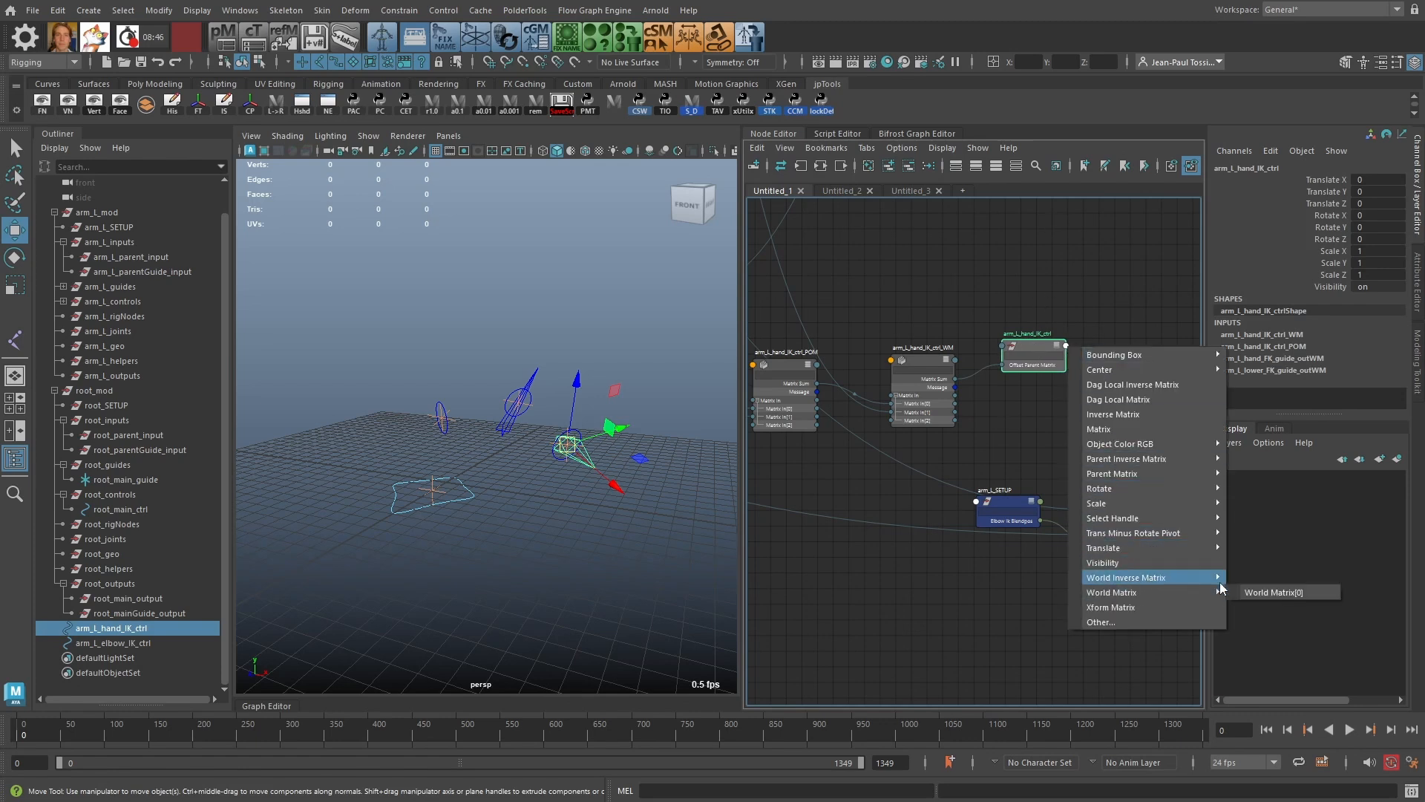
{"action": "left_click", "coordinate": [1268, 592]}
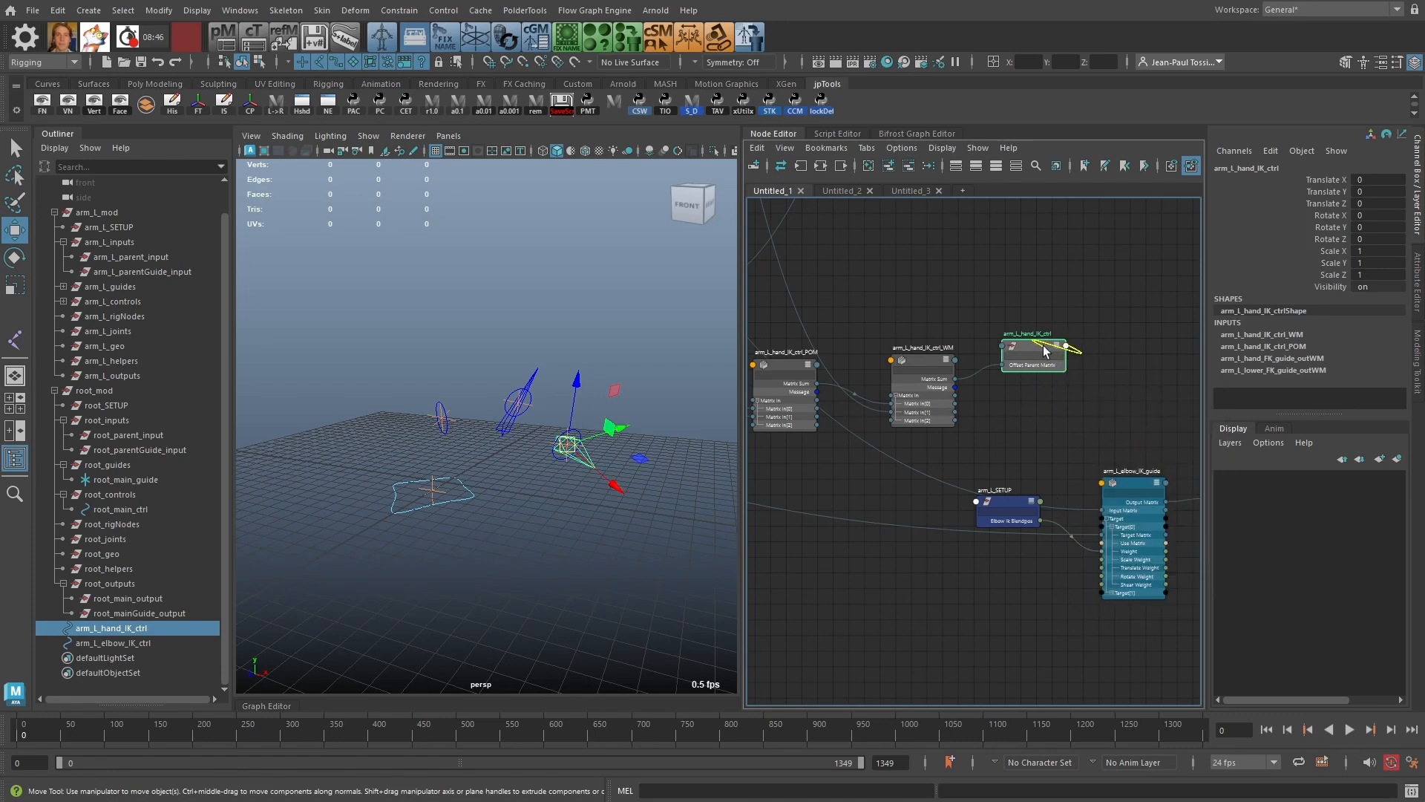
{"action": "left_click", "coordinate": [1103, 536]}
{"action": "left_click_drag", "start_coordinate": [1130, 483], "coordinate": [1127, 479]}
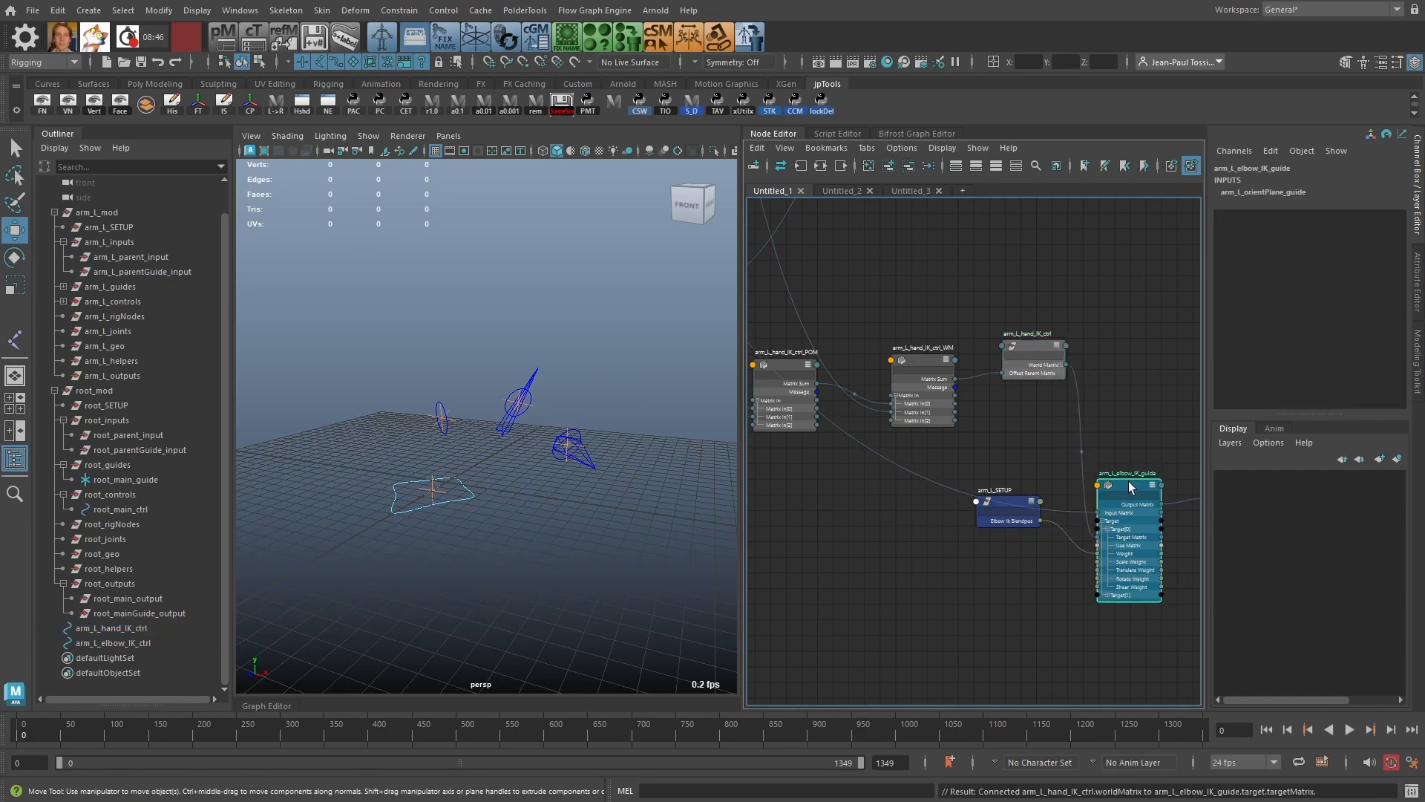
Step: Show the full attributes of arm_L_elbow_IK_guide and reposition it and arm_L_SETUP below the arm_L_hand_IK_ctrl node
{"action": "key", "text": "ctrl+a"}
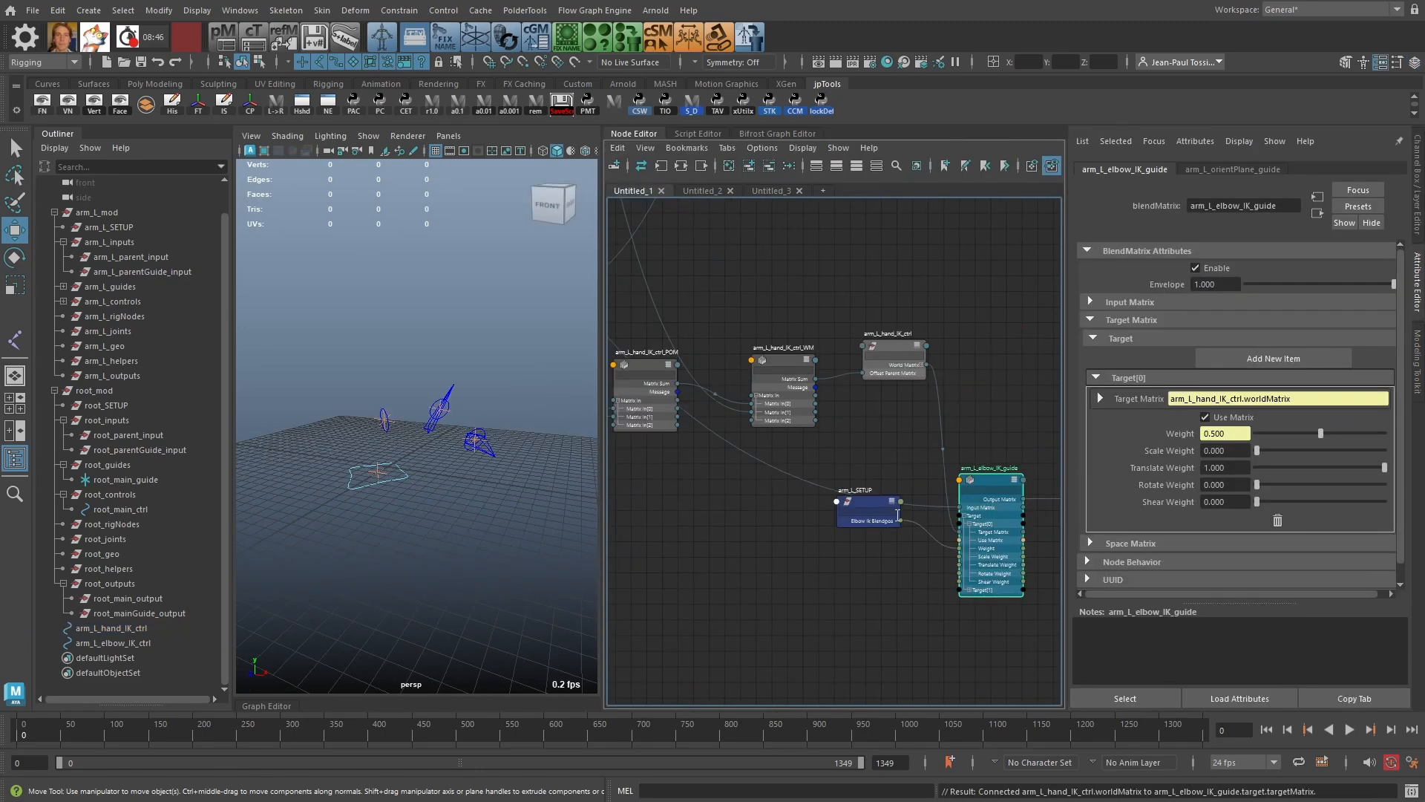
{"action": "left_click_drag", "start_coordinate": [867, 500], "coordinate": [857, 545]}
{"action": "middle_click_drag", "start_coordinate": [969, 520], "coordinate": [873, 515], "text": "alt"}
{"action": "left_click_drag", "start_coordinate": [902, 477], "coordinate": [898, 468]}
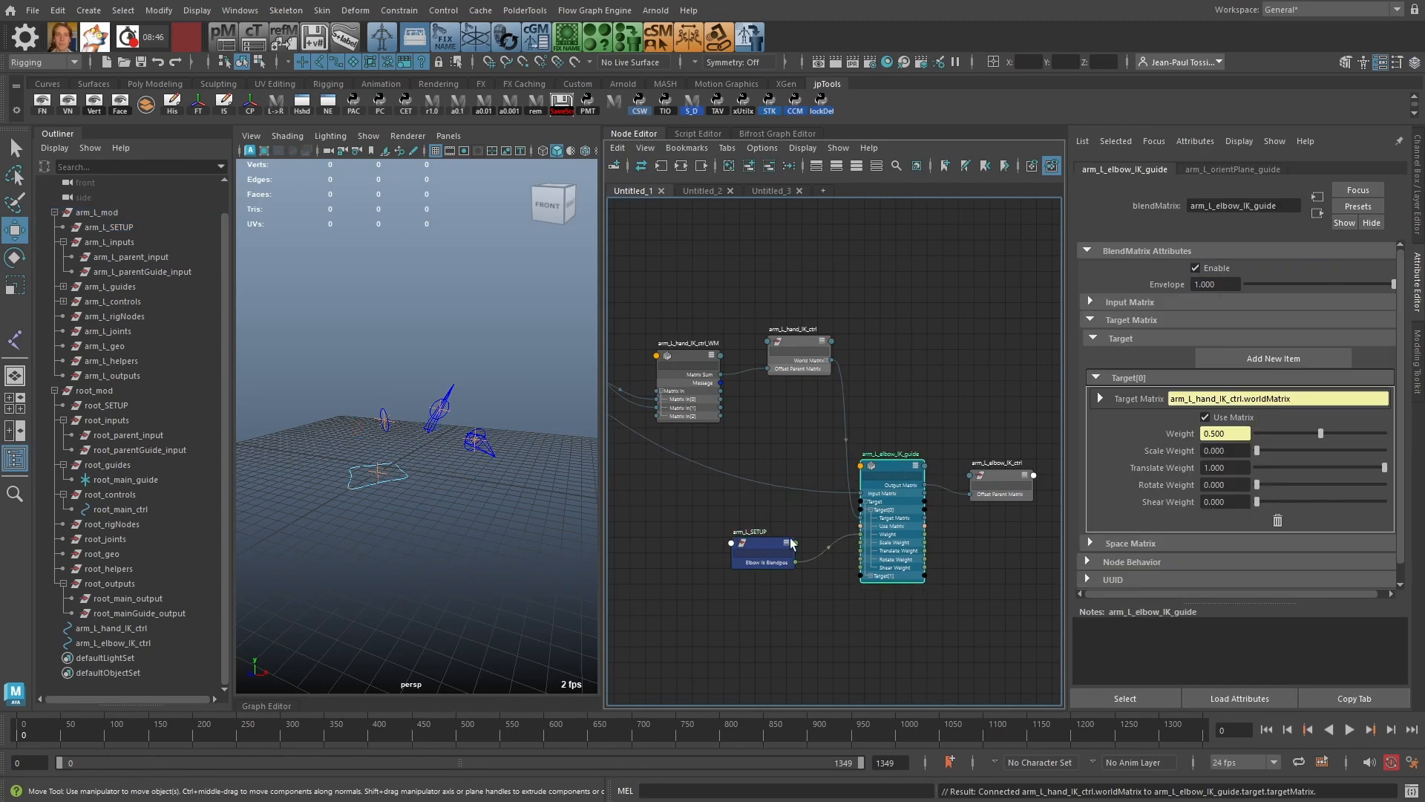
Step: Move arm_L_hand_IK_ctrl to test how the elbow control follows it, and undo the moves
{"action": "mouse_move", "coordinate": [461, 518]}
{"action": "left_mouse_down", "text": "alt"}
{"action": "mouse_move", "coordinate": [477, 560]}
{"action": "mouse_move", "coordinate": [471, 525]}
{"action": "left_mouse_up", "text": "alt"}
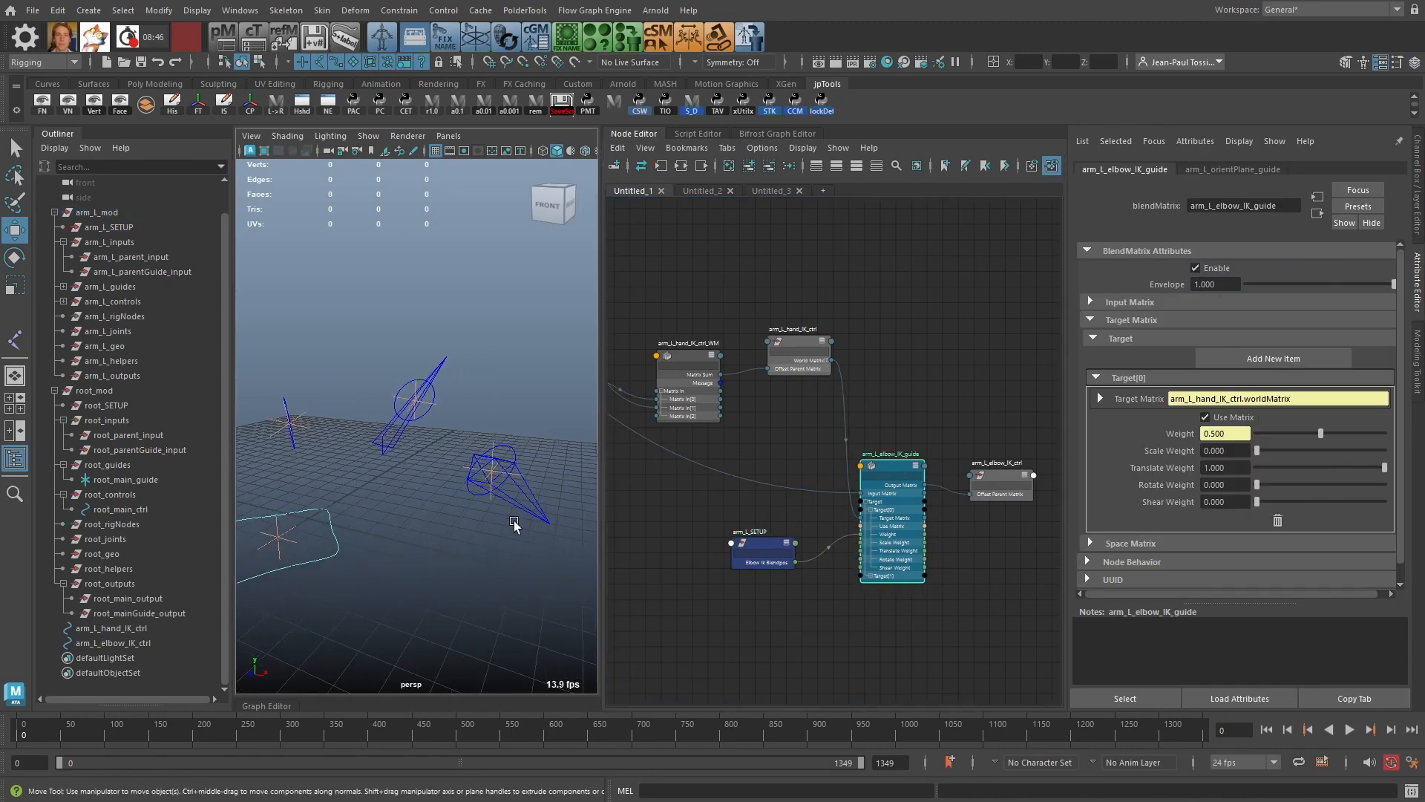
{"action": "left_click", "coordinate": [532, 512]}
{"action": "left_click_drag", "start_coordinate": [494, 478], "coordinate": [501, 392]}
{"action": "mouse_move", "coordinate": [478, 522]}
{"action": "left_mouse_down"}
{"action": "mouse_move", "coordinate": [398, 579]}
{"action": "mouse_move", "coordinate": [346, 435]}
{"action": "mouse_move", "coordinate": [532, 512]}
{"action": "mouse_move", "coordinate": [495, 621]}
{"action": "mouse_move", "coordinate": [529, 284]}
{"action": "mouse_move", "coordinate": [500, 625]}
{"action": "mouse_move", "coordinate": [463, 367]}
{"action": "mouse_move", "coordinate": [521, 365]}
{"action": "mouse_move", "coordinate": [498, 504]}
{"action": "left_mouse_up"}
{"action": "key", "text": "ctrl+z"}
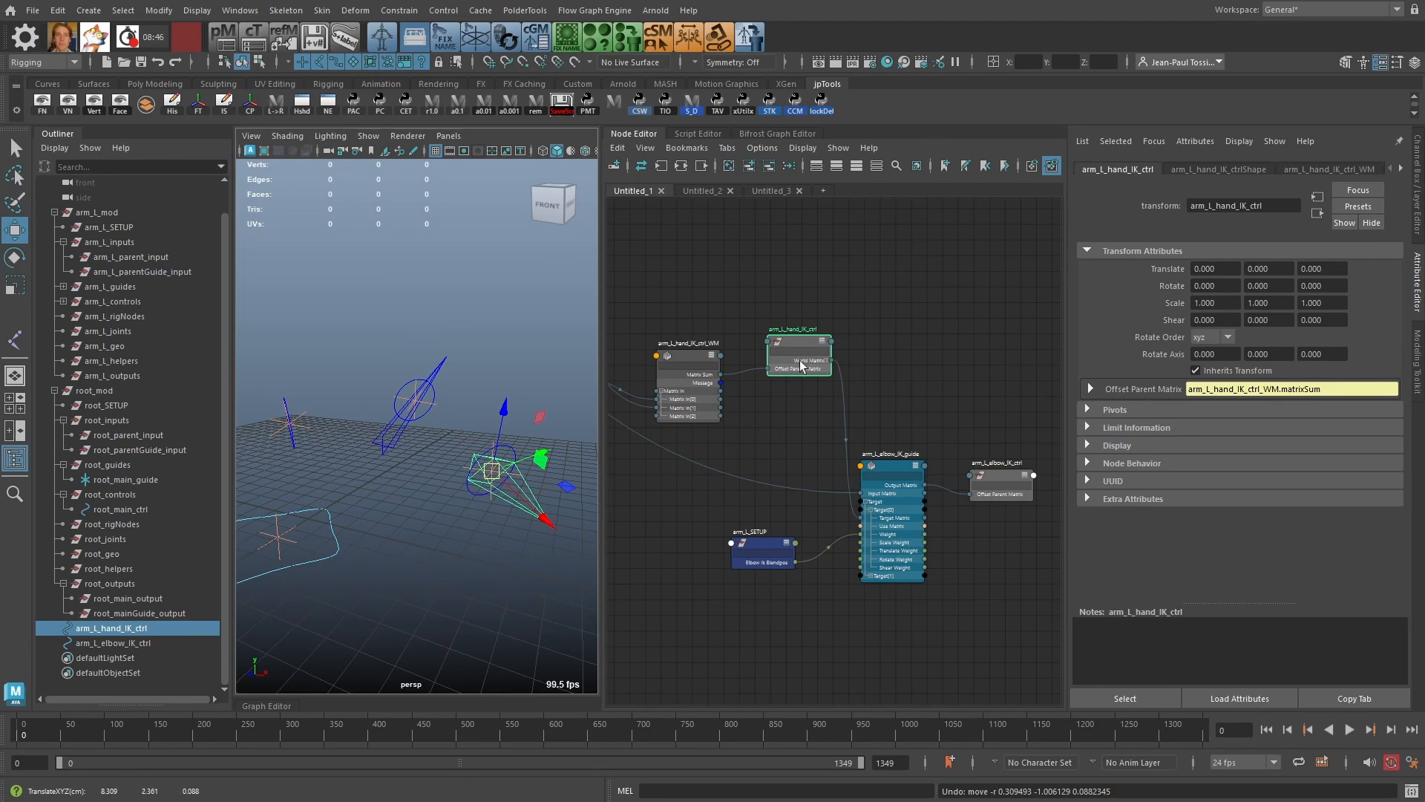
Step: Raise root_main_ctrl about 11.53 units in Y to test how the elbow control follows, and undo the move
{"action": "left_click", "coordinate": [318, 558]}
{"action": "middle_click_drag", "start_coordinate": [401, 559], "coordinate": [448, 555], "text": "alt"}
{"action": "scroll", "coordinate": [449, 555], "scroll_direction": "down", "scroll_amount": 1}
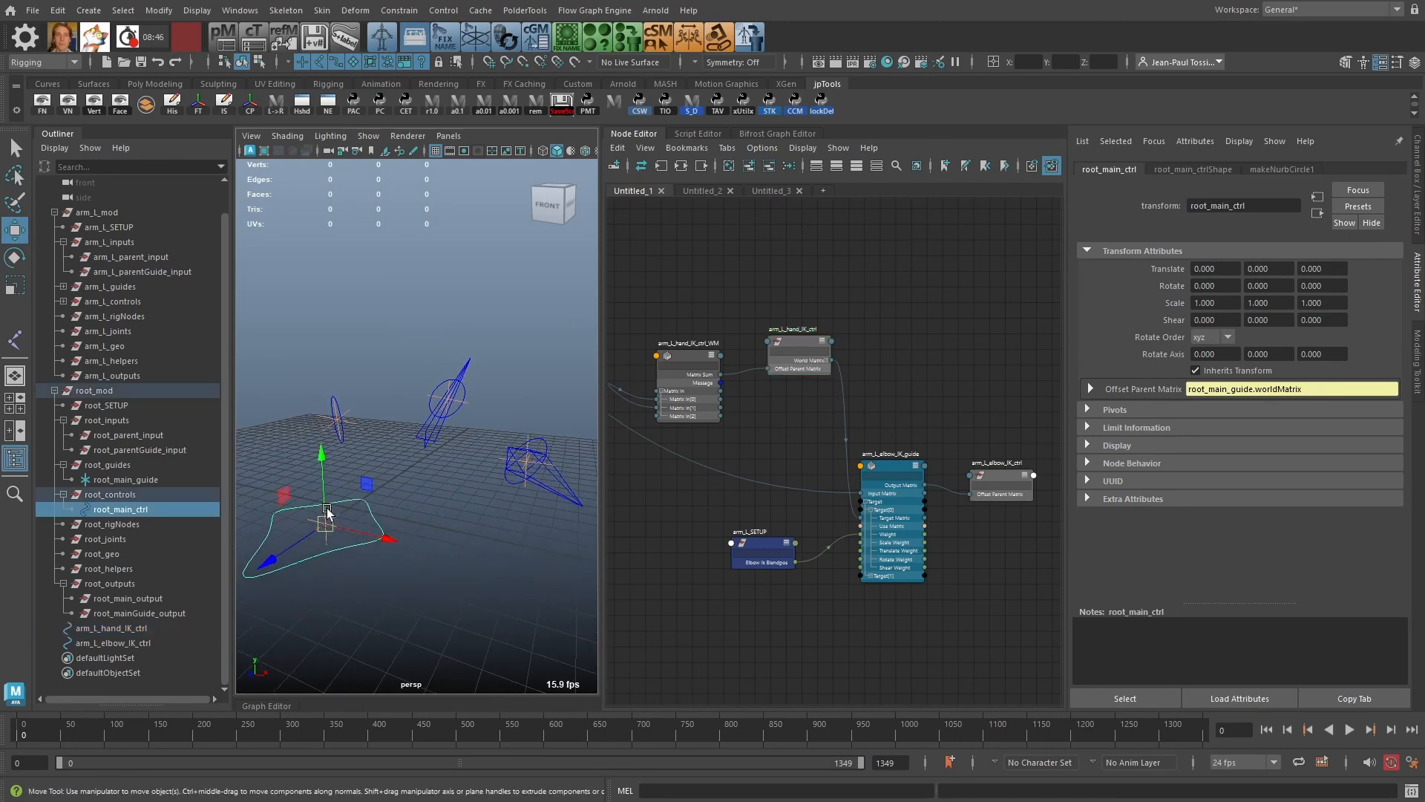
{"action": "left_click_drag", "start_coordinate": [322, 468], "coordinate": [327, 150]}
{"action": "middle_click_drag", "start_coordinate": [392, 337], "coordinate": [386, 408], "text": "alt"}
{"action": "scroll", "coordinate": [385, 407], "scroll_direction": "down", "scroll_amount": 3}
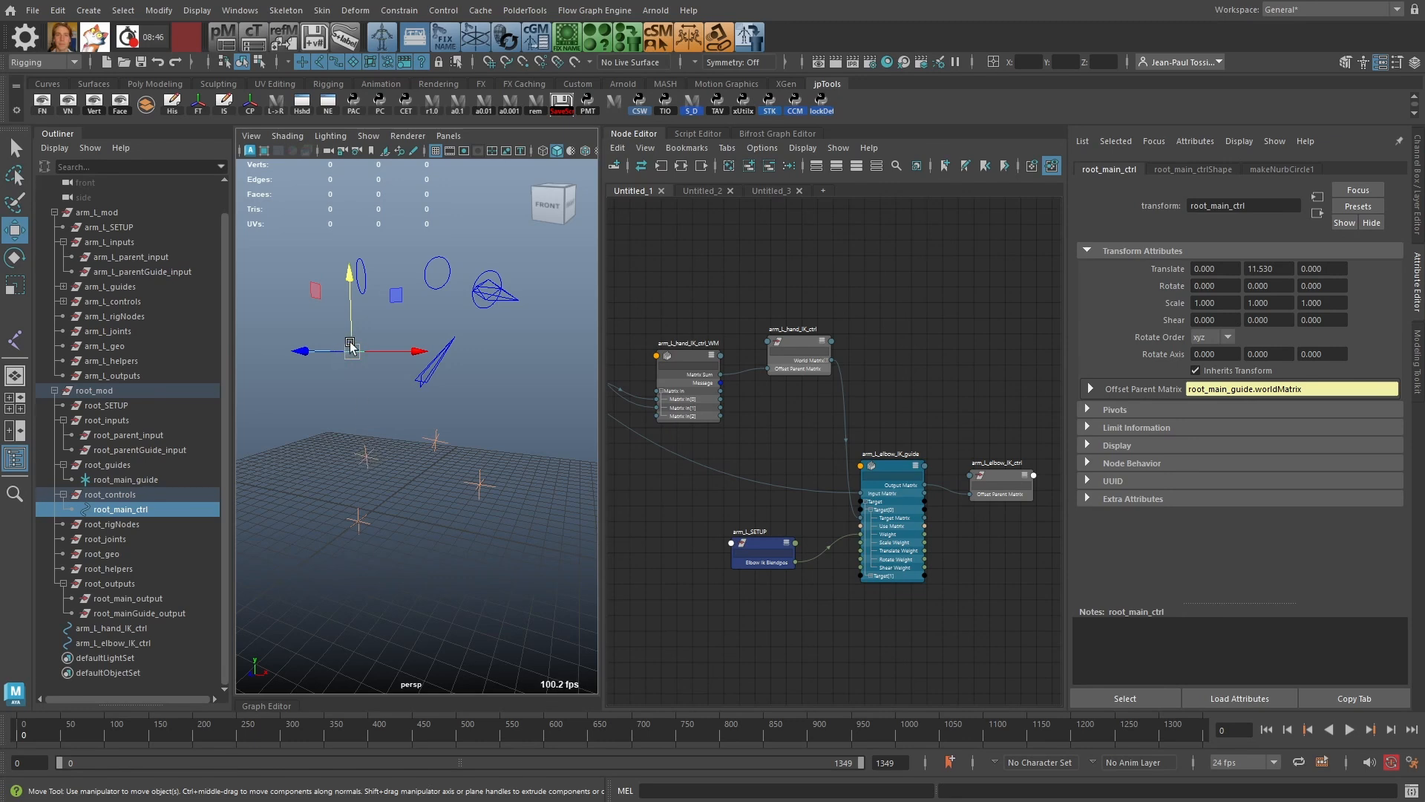
{"action": "key", "text": "ctrl+z"}
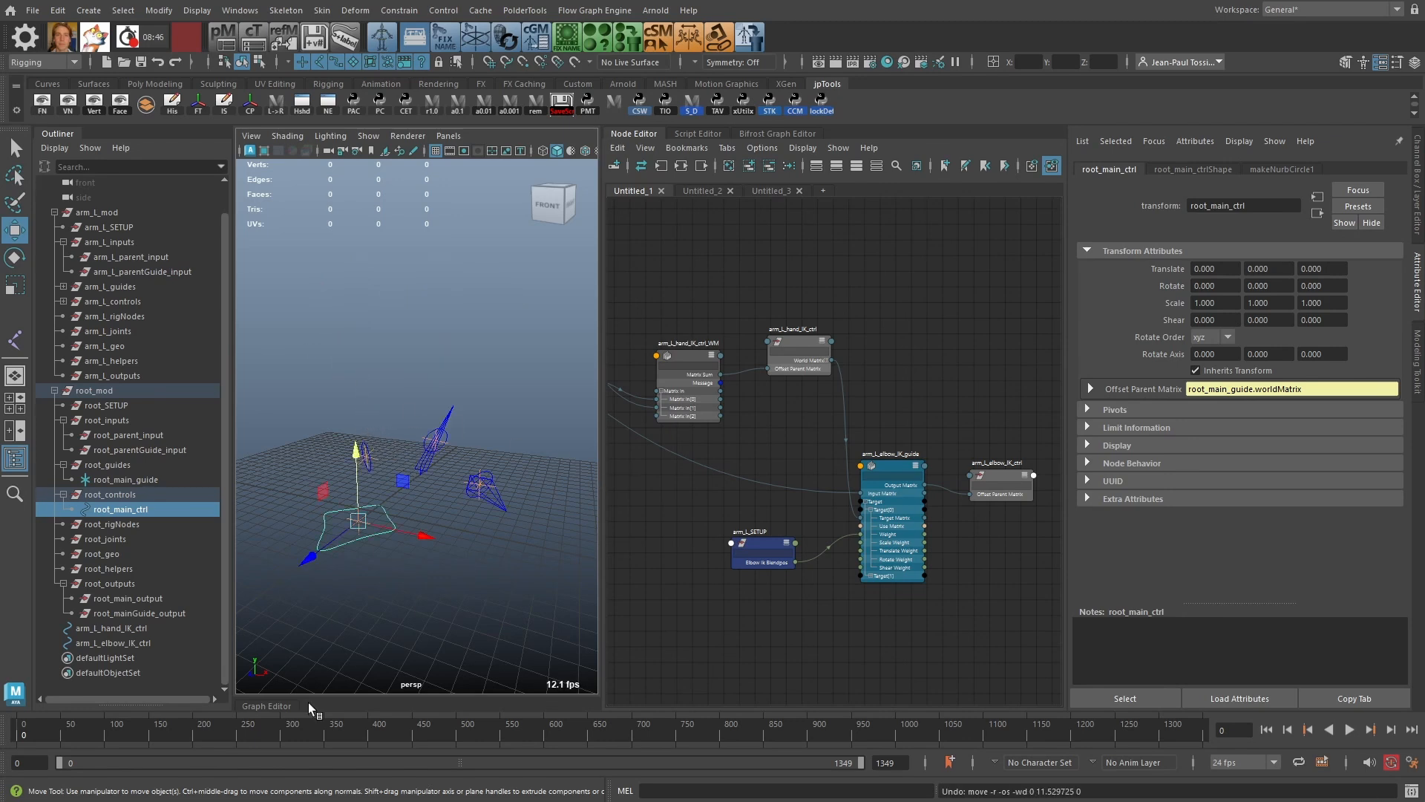
{"action": "left_click_drag", "start_coordinate": [468, 501], "coordinate": [472, 495], "text": "alt"}
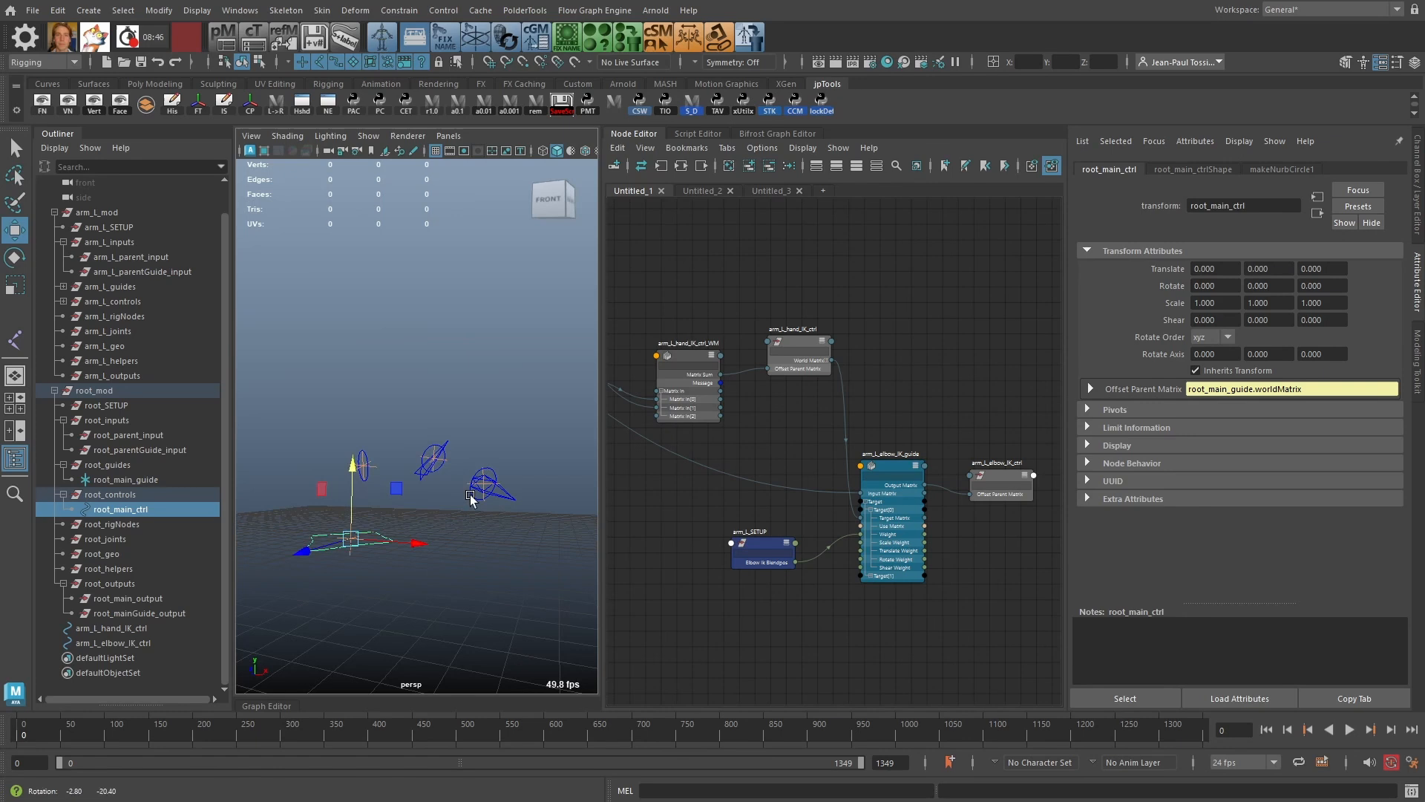
Step: Create a multMatrix node, expand it to show its attributes, and place it beside arm_L_SETUP
{"action": "left_click", "coordinate": [680, 580]}
{"action": "middle_click_drag", "start_coordinate": [833, 579], "coordinate": [928, 611], "text": "alt"}
{"action": "scroll", "coordinate": [926, 612], "scroll_direction": "down", "scroll_amount": 1}
{"action": "key", "text": "Tab"}
{"action": "type", "text": "mult"}
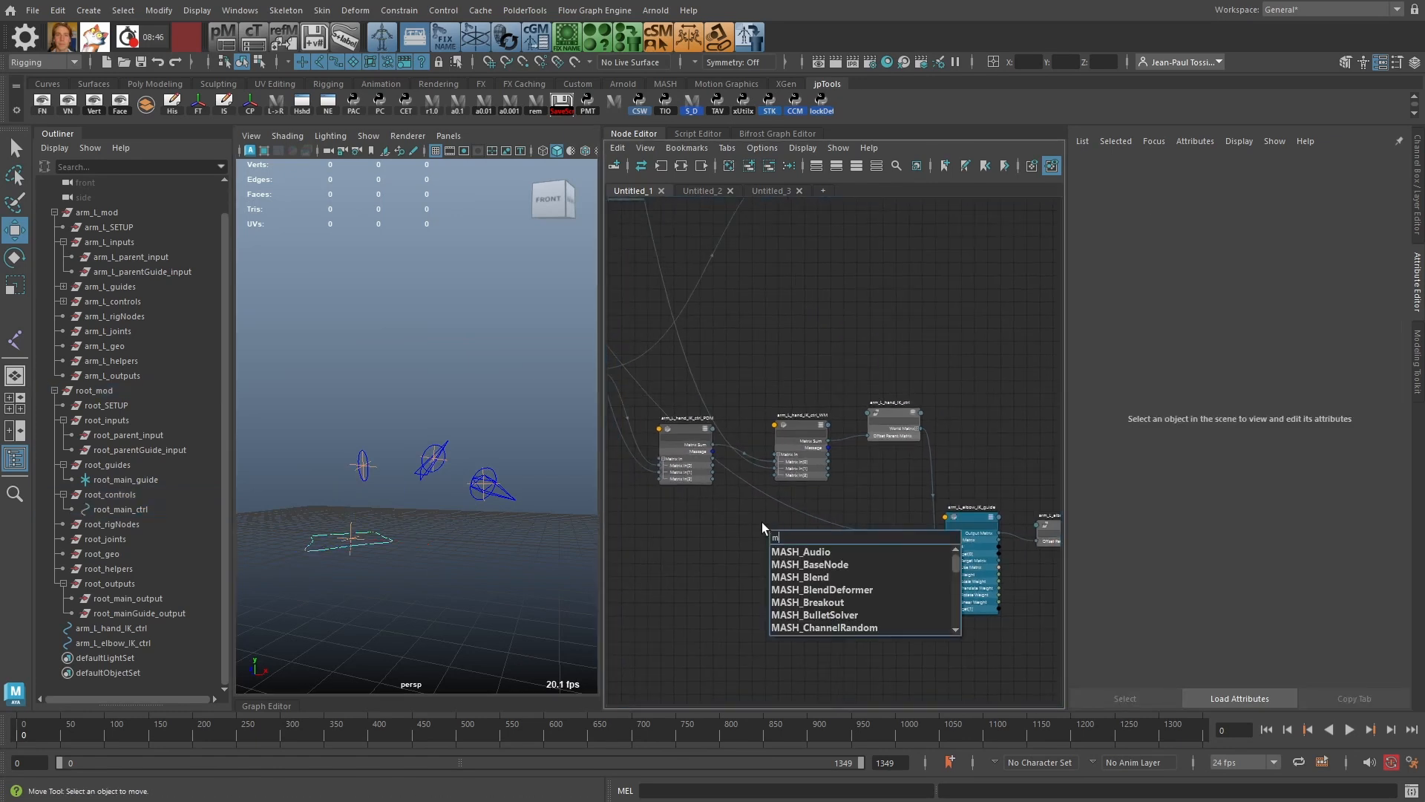
{"action": "key", "text": "Down"}
{"action": "key", "text": "Down"}
{"action": "key", "text": "Down"}
{"action": "key", "text": "Return"}
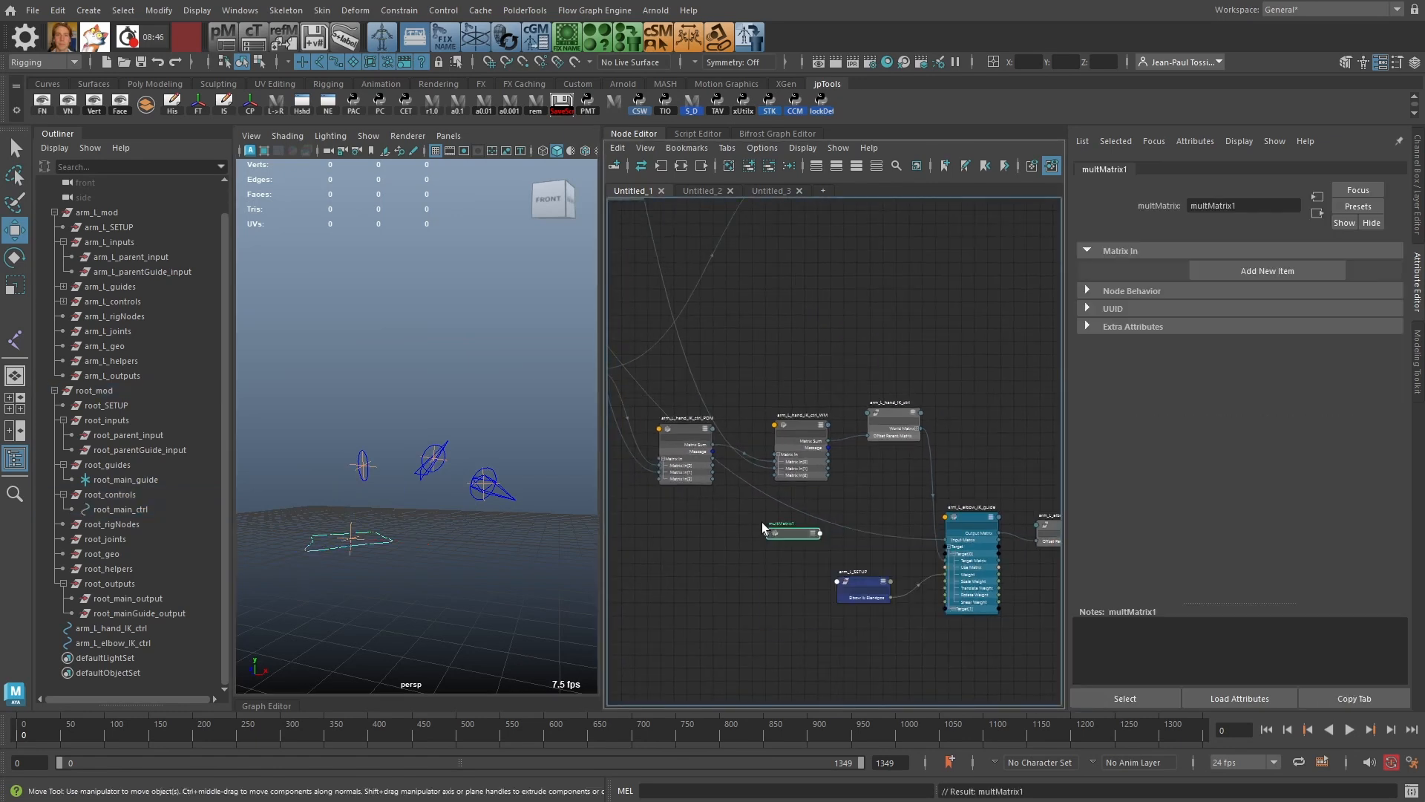
{"action": "key", "text": "3"}
{"action": "left_click_drag", "start_coordinate": [792, 530], "coordinate": [797, 552]}
Step: Connect arm_L_orientPlane_guide's Output Matrix to Matrix In[0] of multMatrix1
{"action": "left_click", "coordinate": [872, 530]}
{"action": "middle_click_drag", "start_coordinate": [817, 538], "coordinate": [1015, 588], "text": "alt"}
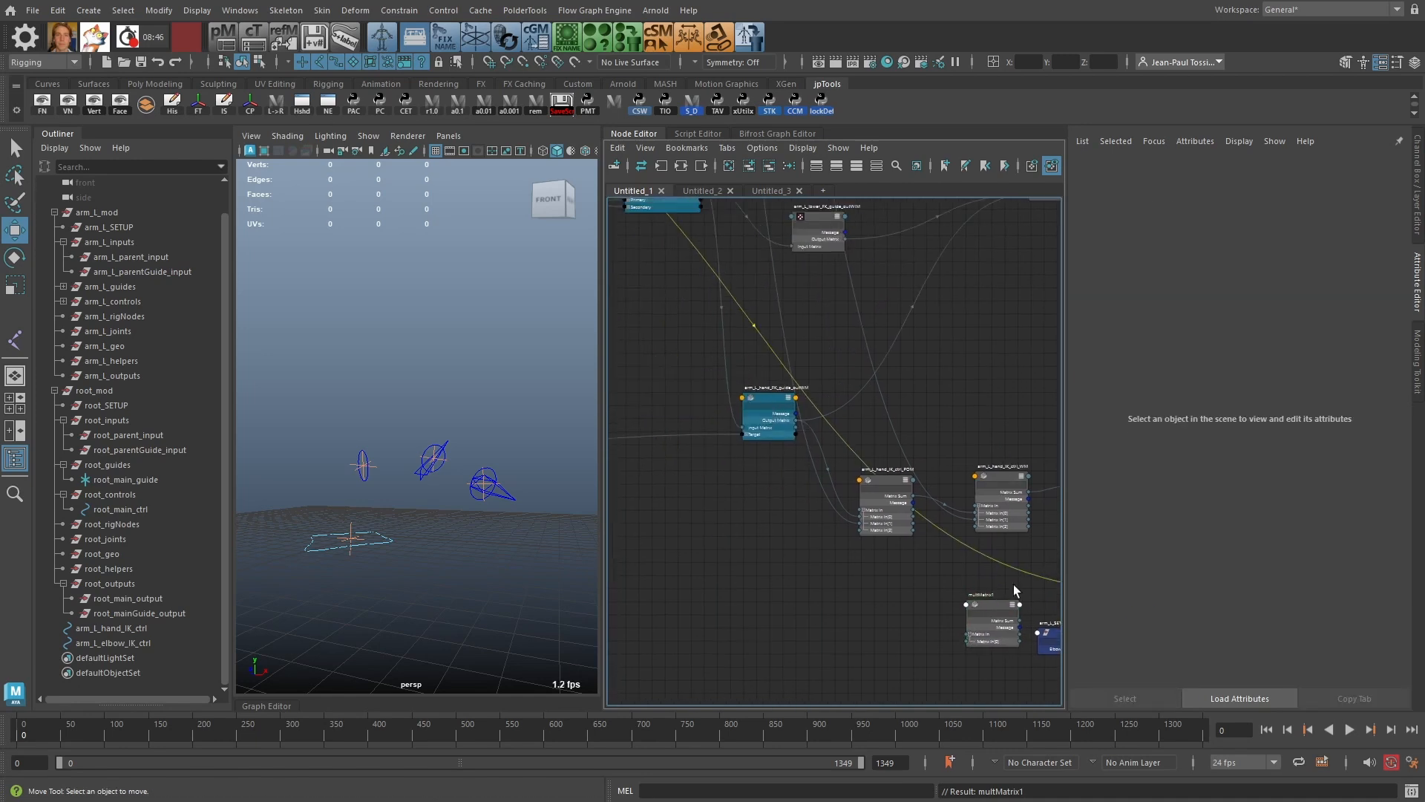
{"action": "scroll", "coordinate": [1015, 589], "scroll_direction": "down", "scroll_amount": 3}
{"action": "middle_click_drag", "start_coordinate": [801, 447], "coordinate": [890, 599], "text": "alt"}
{"action": "middle_click_drag", "start_coordinate": [696, 380], "coordinate": [923, 411], "text": "alt"}
{"action": "right_click_drag", "start_coordinate": [923, 411], "coordinate": [974, 533], "text": "alt"}
{"action": "middle_click_drag", "start_coordinate": [959, 528], "coordinate": [879, 445], "text": "alt"}
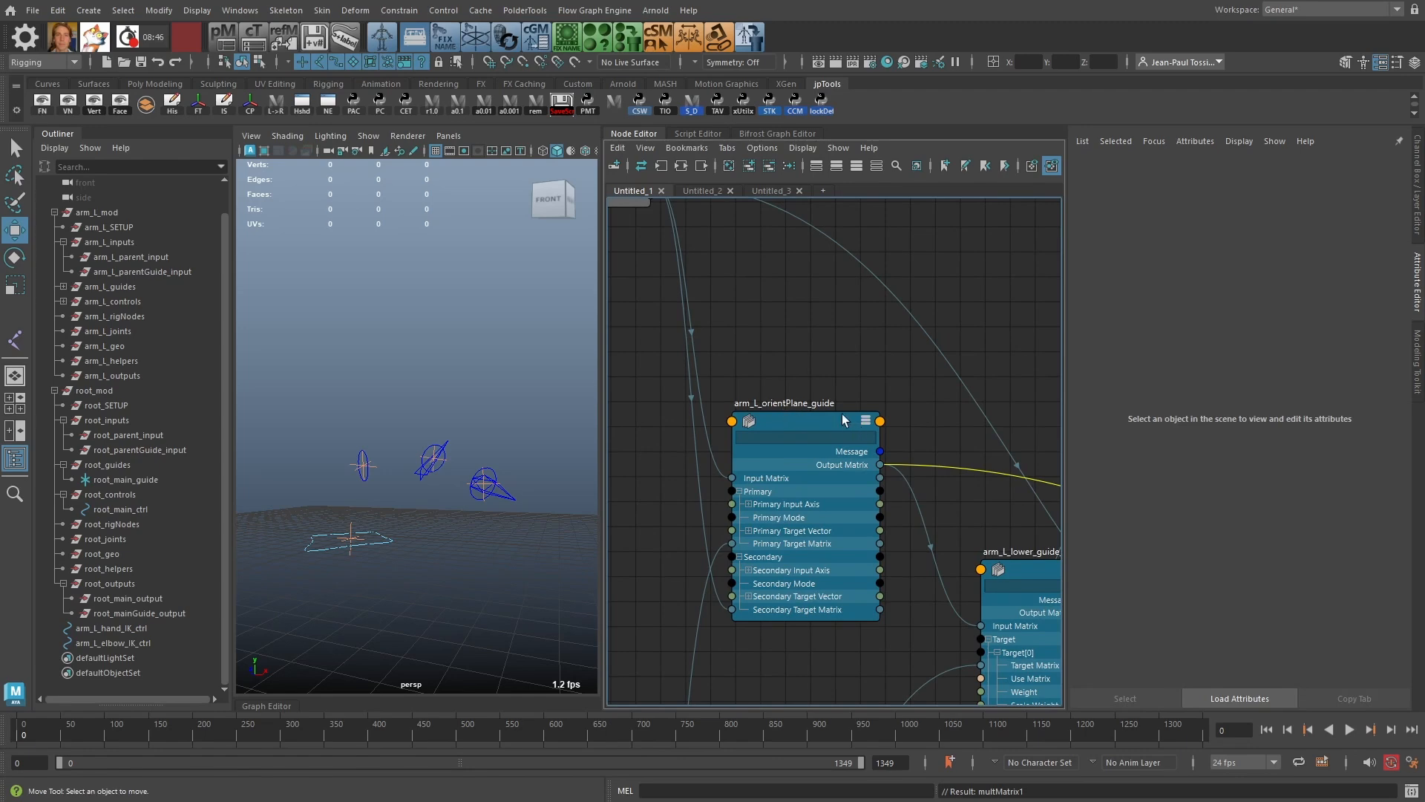
{"action": "left_click_drag", "start_coordinate": [883, 472], "coordinate": [801, 496]}
{"action": "scroll", "coordinate": [779, 501], "scroll_direction": "up", "scroll_amount": 3}
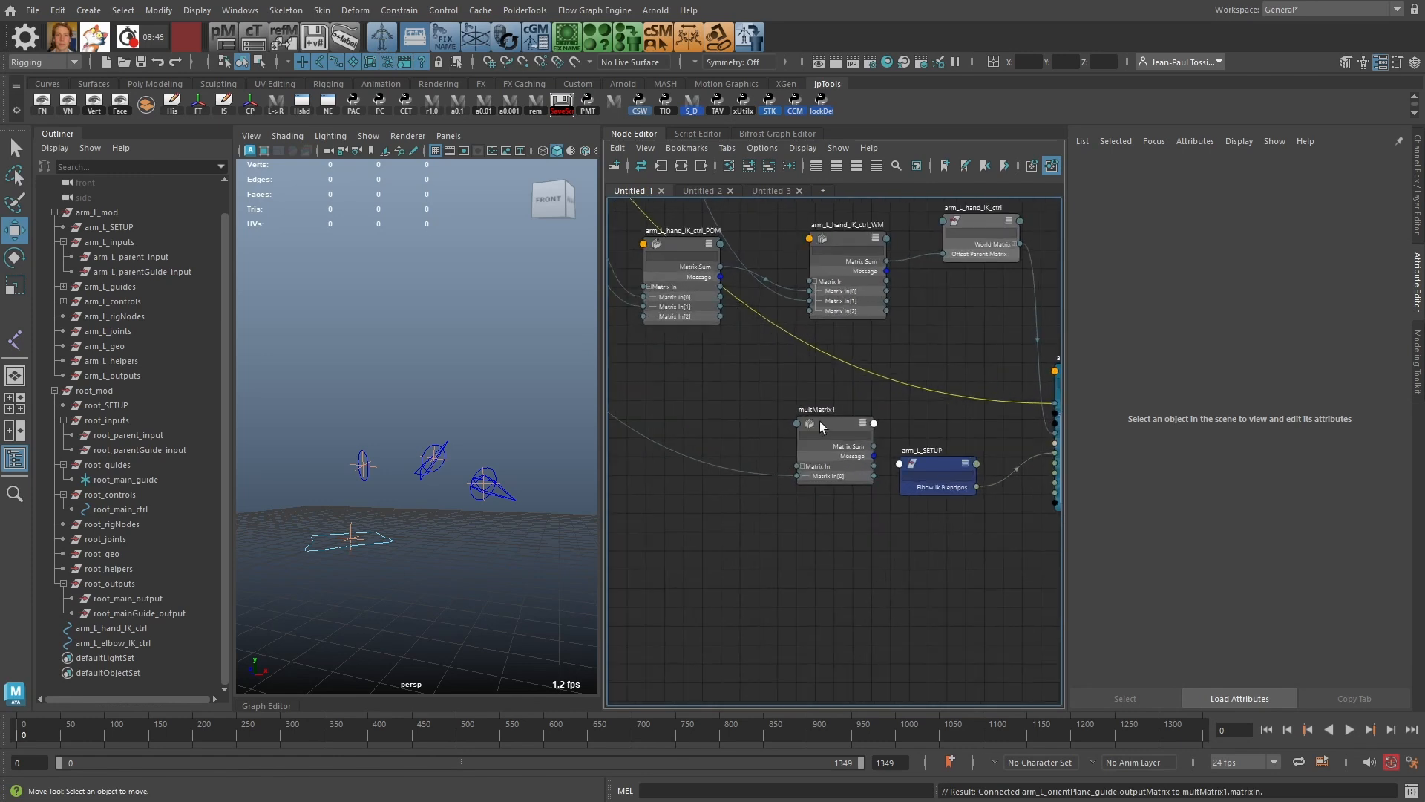
{"action": "left_click", "coordinate": [826, 426]}
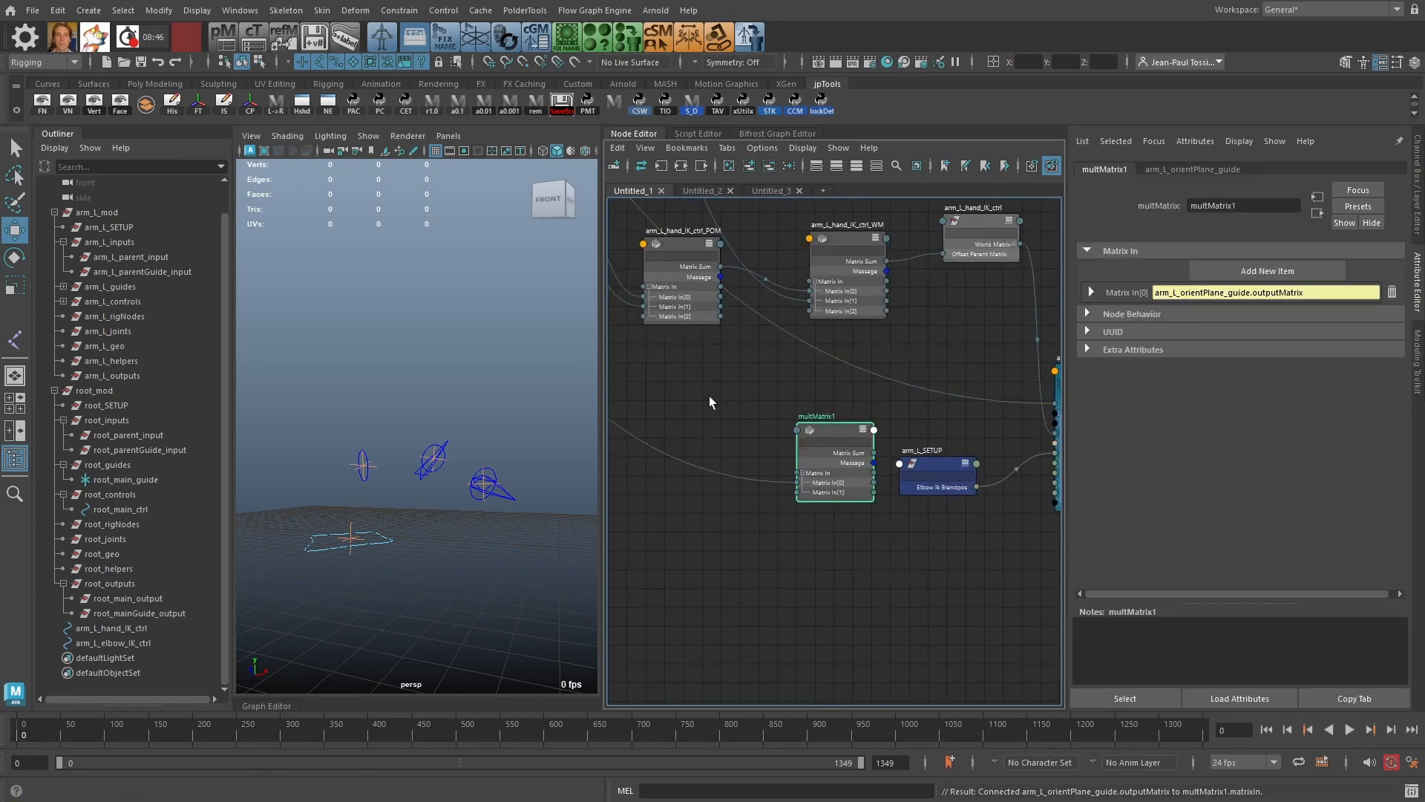
Step: Connect arm_L_parentGuide_input's World Inverse Matrix to Matrix In[1] of multMatrix1
{"action": "middle_click_drag", "start_coordinate": [819, 443], "coordinate": [880, 498], "text": "alt"}
{"action": "right_click_drag", "start_coordinate": [880, 497], "coordinate": [715, 496], "text": "alt"}
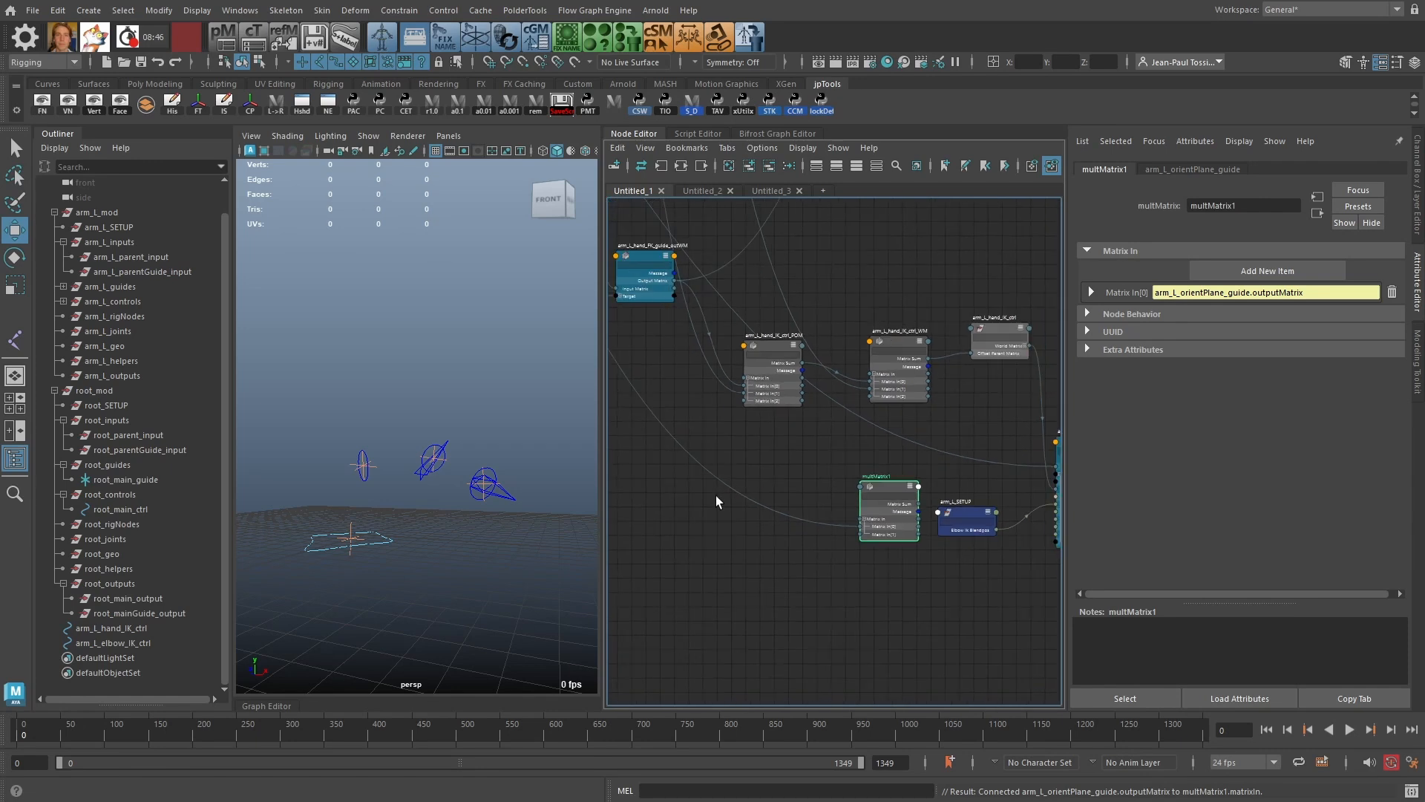
{"action": "left_click", "coordinate": [347, 541]}
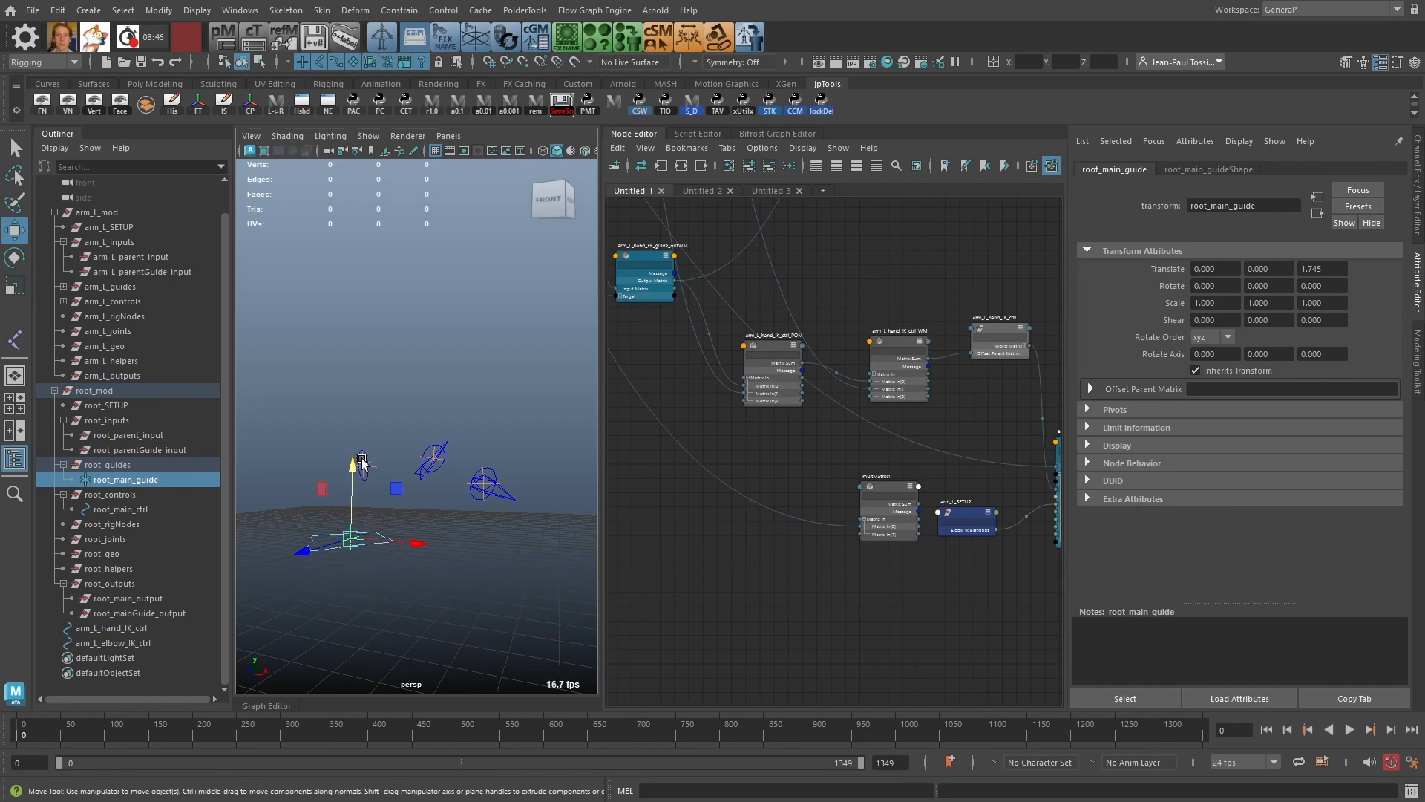
{"action": "key", "text": "a"}
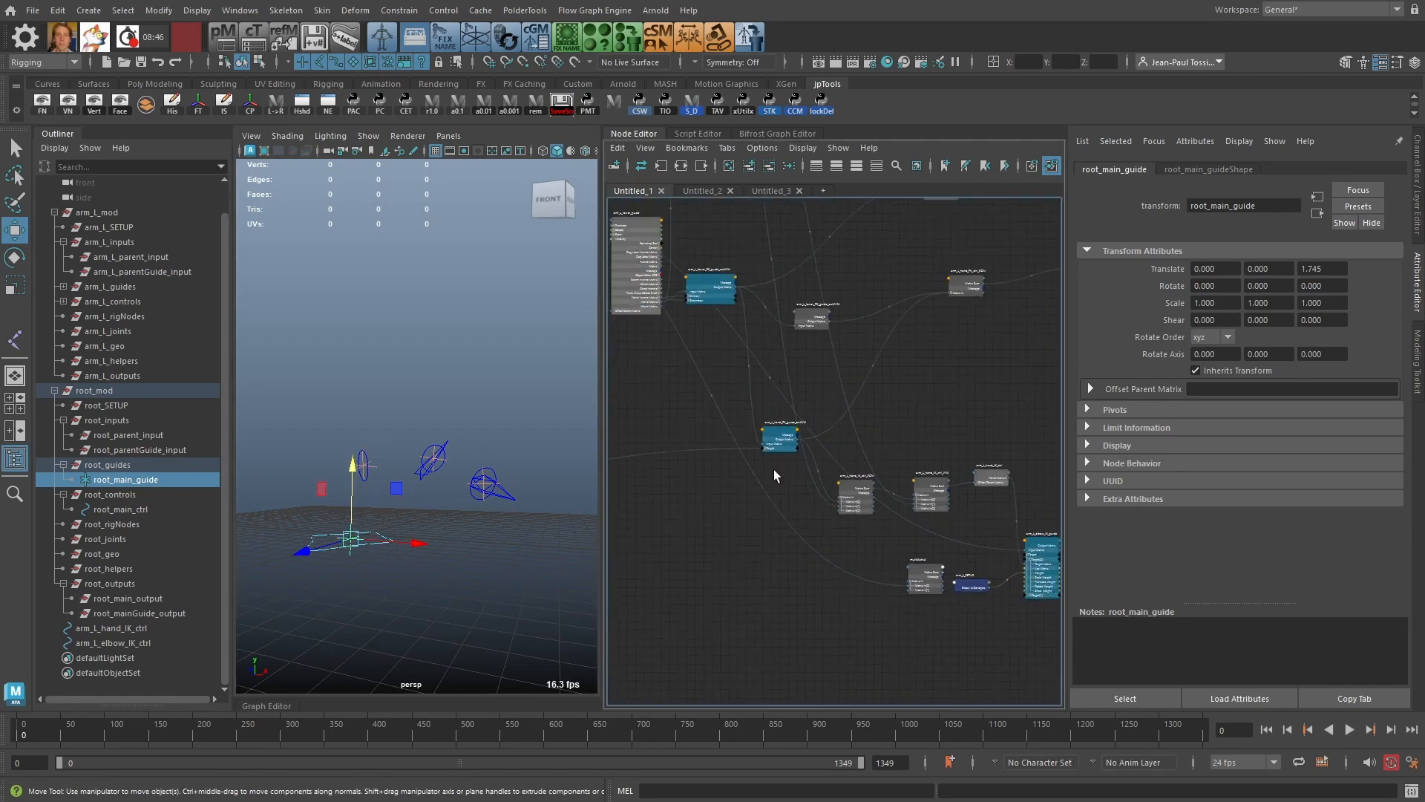
{"action": "middle_click_drag", "start_coordinate": [801, 349], "coordinate": [905, 590], "text": "alt"}
{"action": "middle_click_drag", "start_coordinate": [685, 250], "coordinate": [799, 395], "text": "alt"}
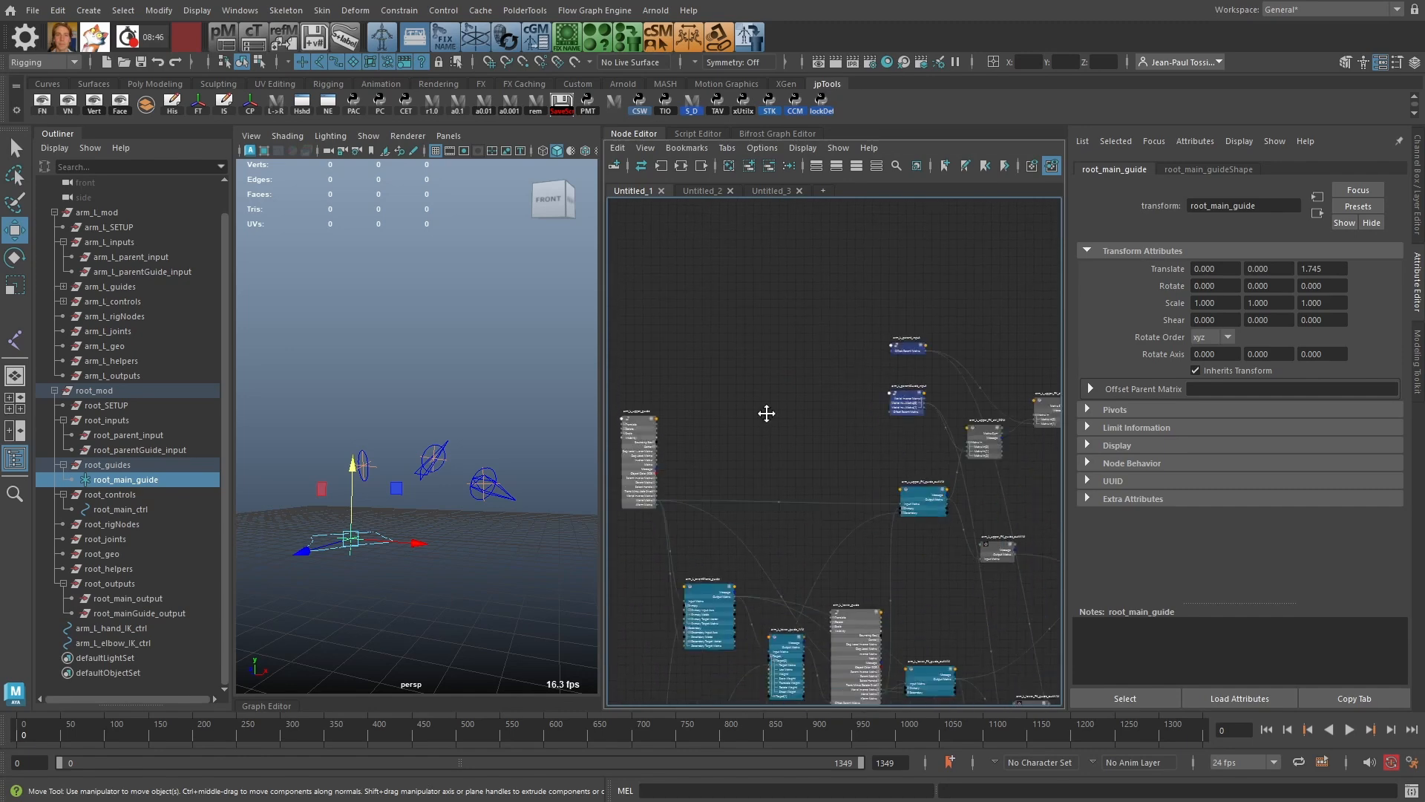
{"action": "right_click_drag", "start_coordinate": [767, 414], "coordinate": [968, 405], "text": "alt"}
{"action": "middle_click_drag", "start_coordinate": [967, 404], "coordinate": [769, 412], "text": "alt"}
{"action": "right_click_drag", "start_coordinate": [749, 393], "coordinate": [862, 417], "text": "alt"}
{"action": "middle_click_drag", "start_coordinate": [720, 333], "coordinate": [758, 362], "text": "alt"}
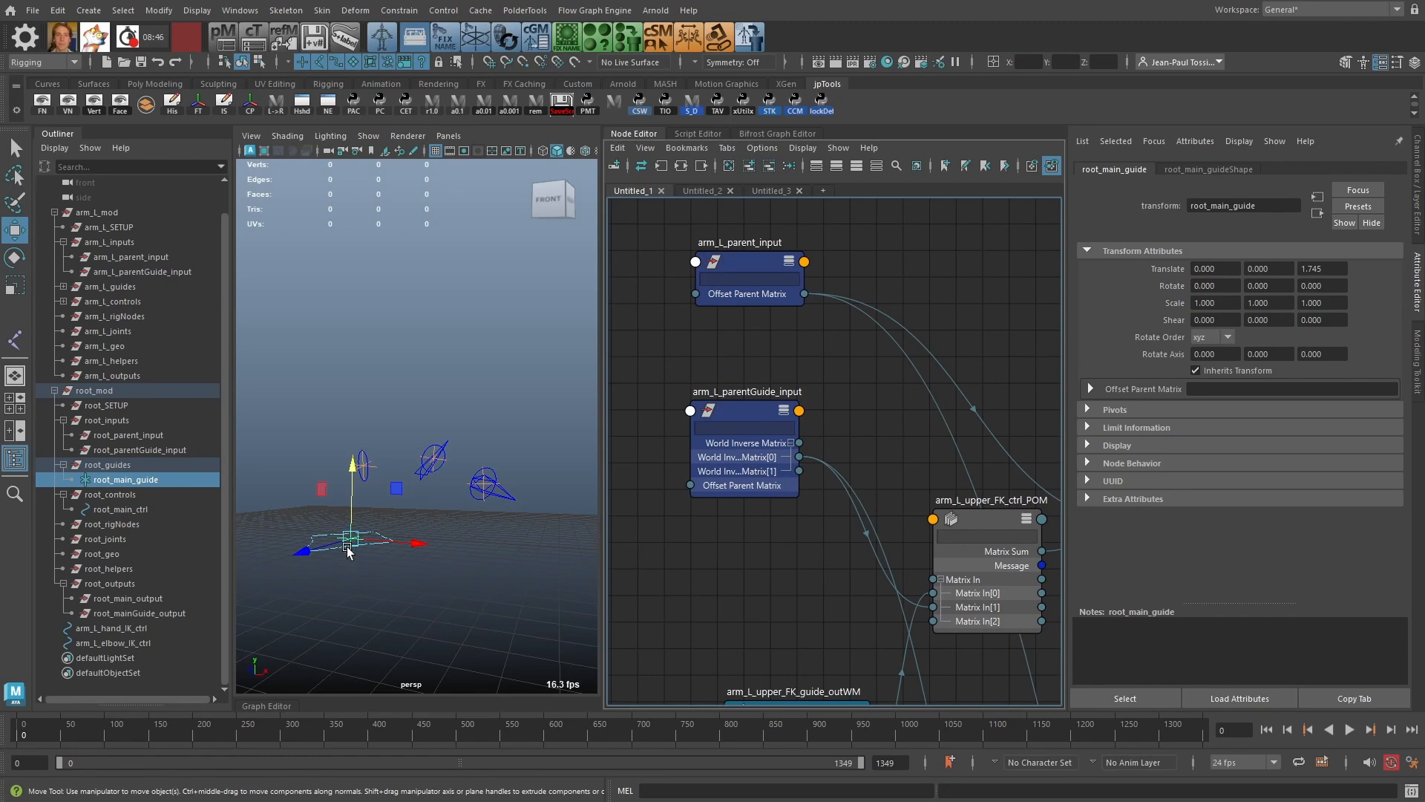
{"action": "left_click_drag", "start_coordinate": [800, 458], "coordinate": [883, 590]}
{"action": "middle_click_drag", "start_coordinate": [1039, 512], "coordinate": [893, 520], "text": "alt"}
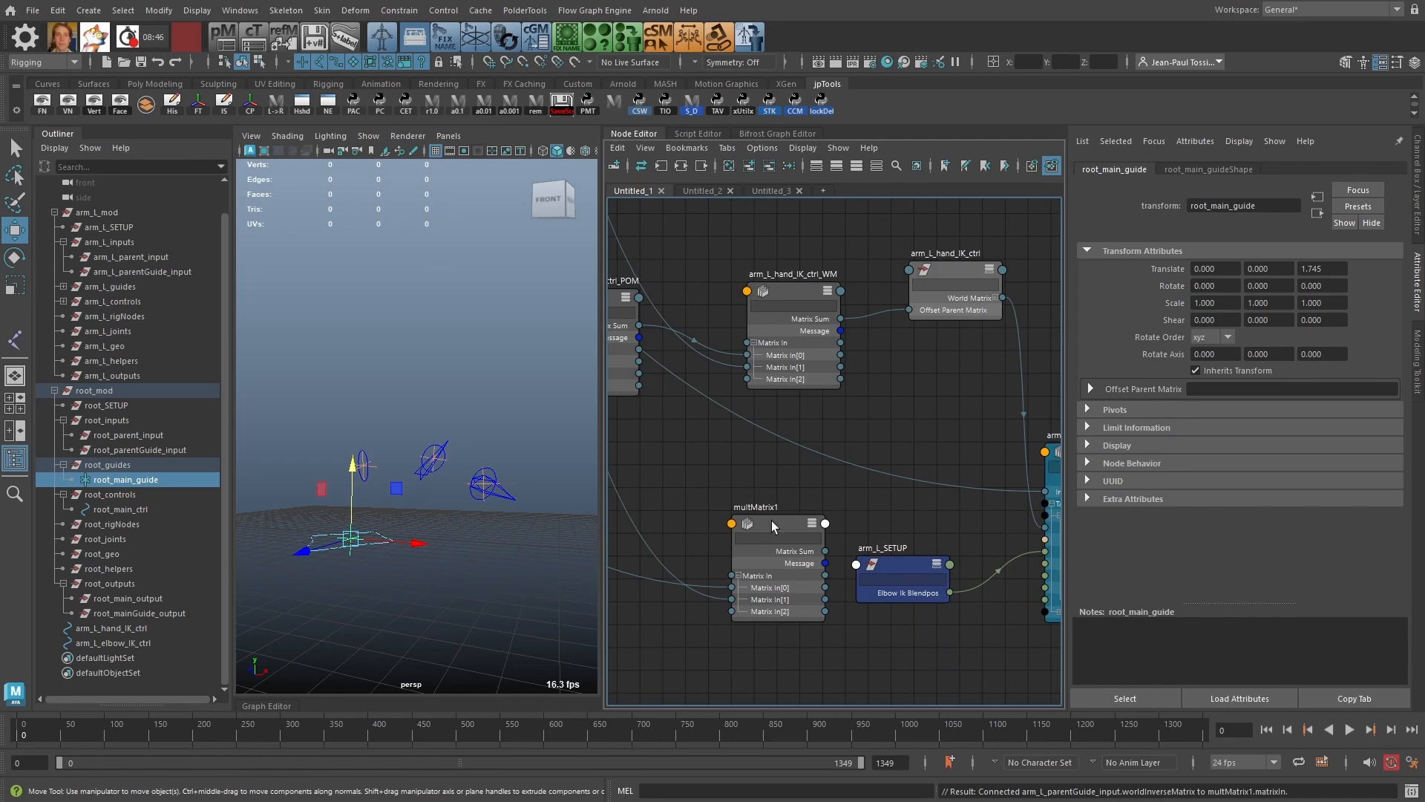
Step: Move multMatrix1 down and away from arm_L_SETUP in the graph, making room for another node between multMatrix1 and arm_L_elbow_IK_guide
{"action": "left_click_drag", "start_coordinate": [773, 521], "coordinate": [754, 526]}
{"action": "middle_click_drag", "start_coordinate": [843, 520], "coordinate": [822, 516], "text": "alt"}
{"action": "scroll", "coordinate": [817, 514], "scroll_direction": "down", "scroll_amount": 2}
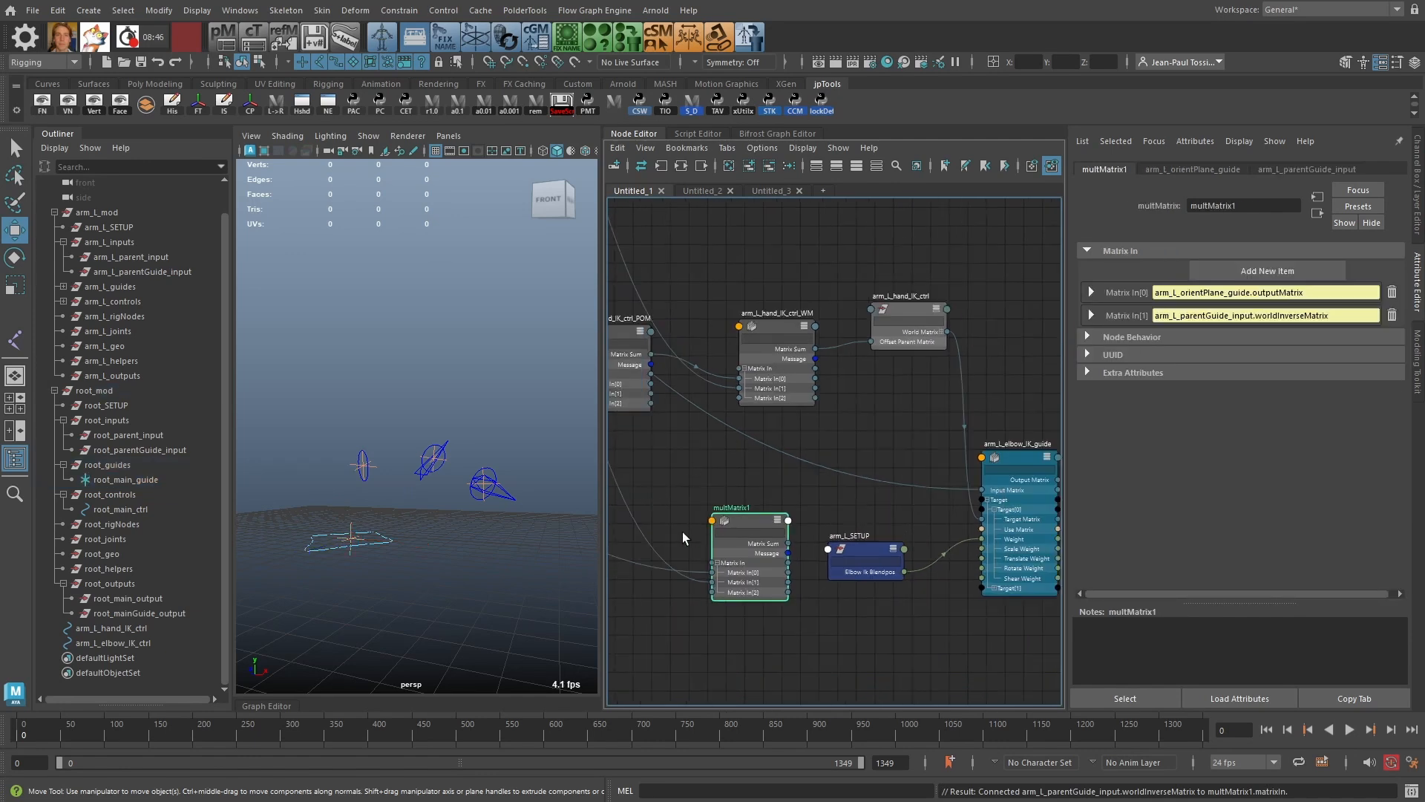
{"action": "left_click_drag", "start_coordinate": [750, 514], "coordinate": [751, 529]}
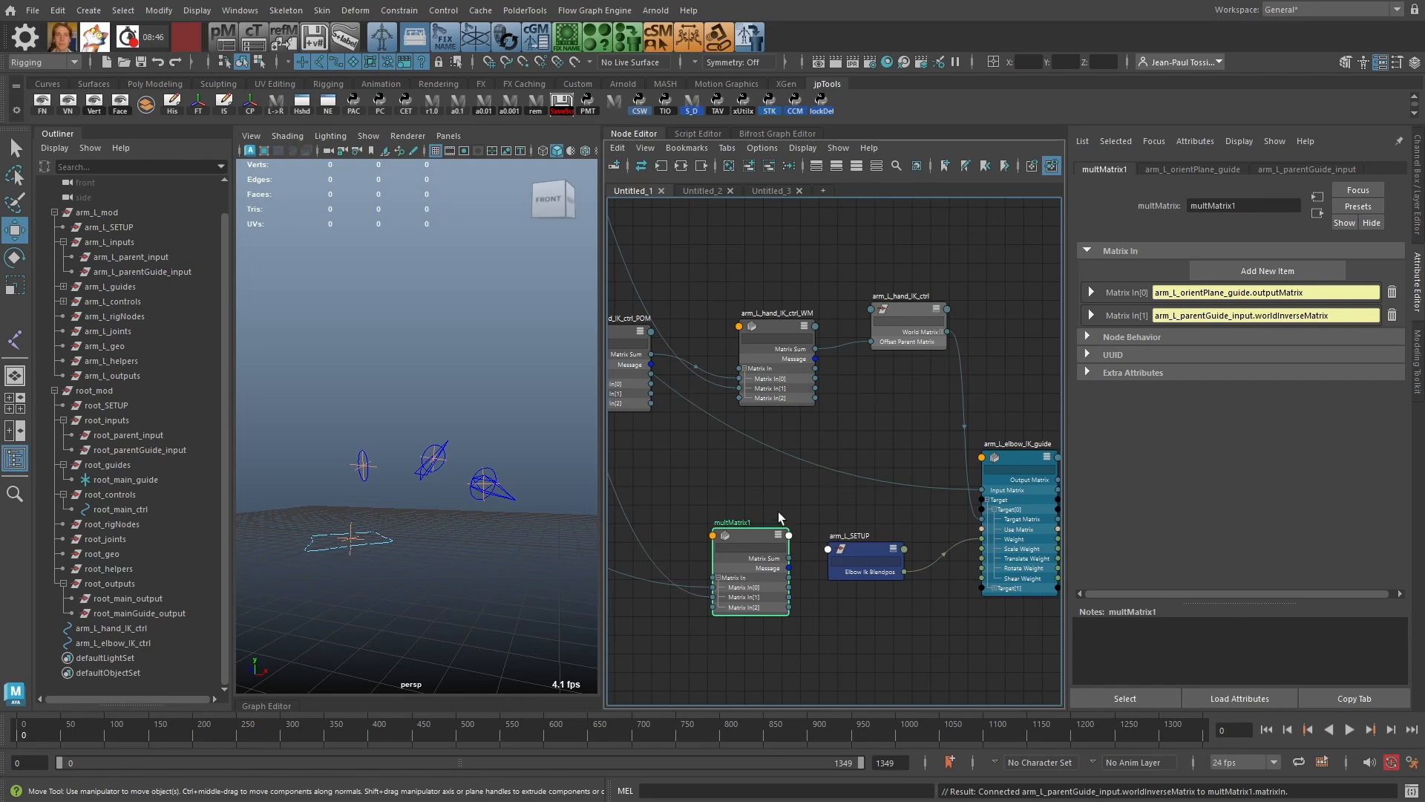
{"action": "middle_click_drag", "start_coordinate": [778, 512], "coordinate": [840, 500], "text": "alt"}
{"action": "left_click_drag", "start_coordinate": [808, 524], "coordinate": [765, 555]}
{"action": "left_click_drag", "start_coordinate": [933, 536], "coordinate": [947, 542]}
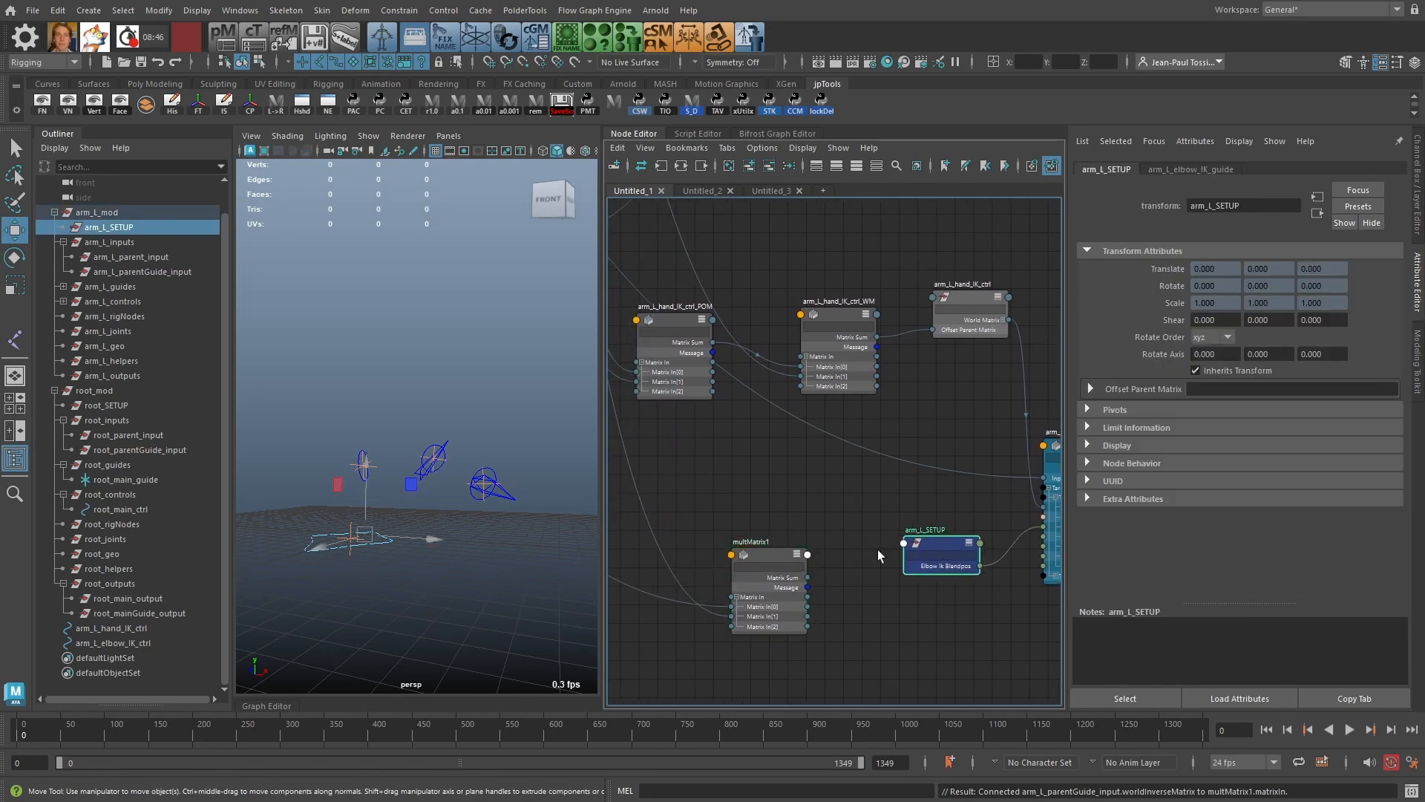
{"action": "left_click_drag", "start_coordinate": [760, 557], "coordinate": [740, 569]}
{"action": "left_click_drag", "start_coordinate": [941, 540], "coordinate": [940, 520]}
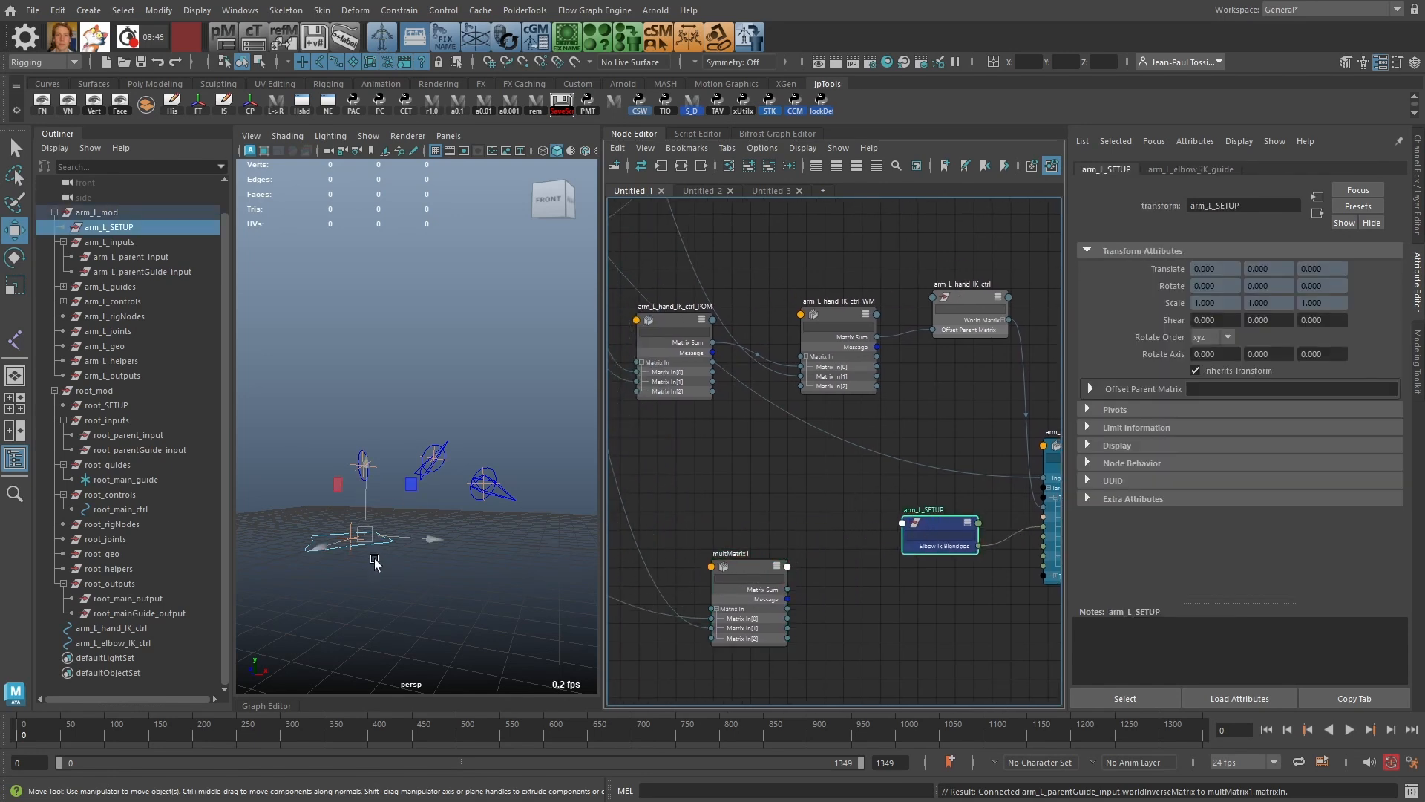
Step: Create a second multMatrix node beside multMatrix1, expand its attributes, and feed multMatrix1's Matrix Sum into its Matrix In[0]
{"action": "left_click", "coordinate": [861, 610]}
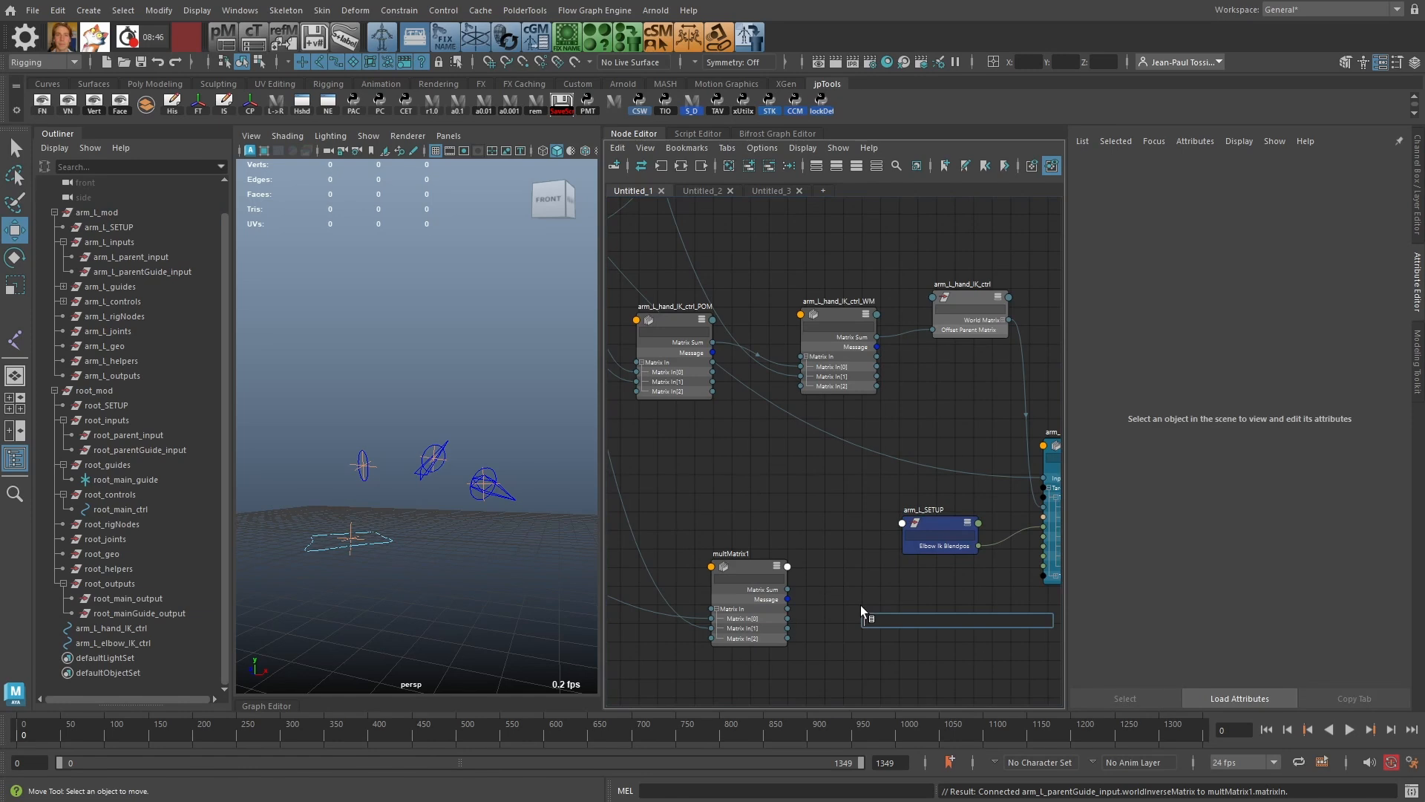
{"action": "key", "text": "Tab"}
{"action": "type", "text": "multMatrix"}
{"action": "key", "text": "Return"}
{"action": "key", "text": "3"}
{"action": "left_click_drag", "start_coordinate": [881, 621], "coordinate": [847, 625]}
{"action": "left_click", "coordinate": [851, 625]}
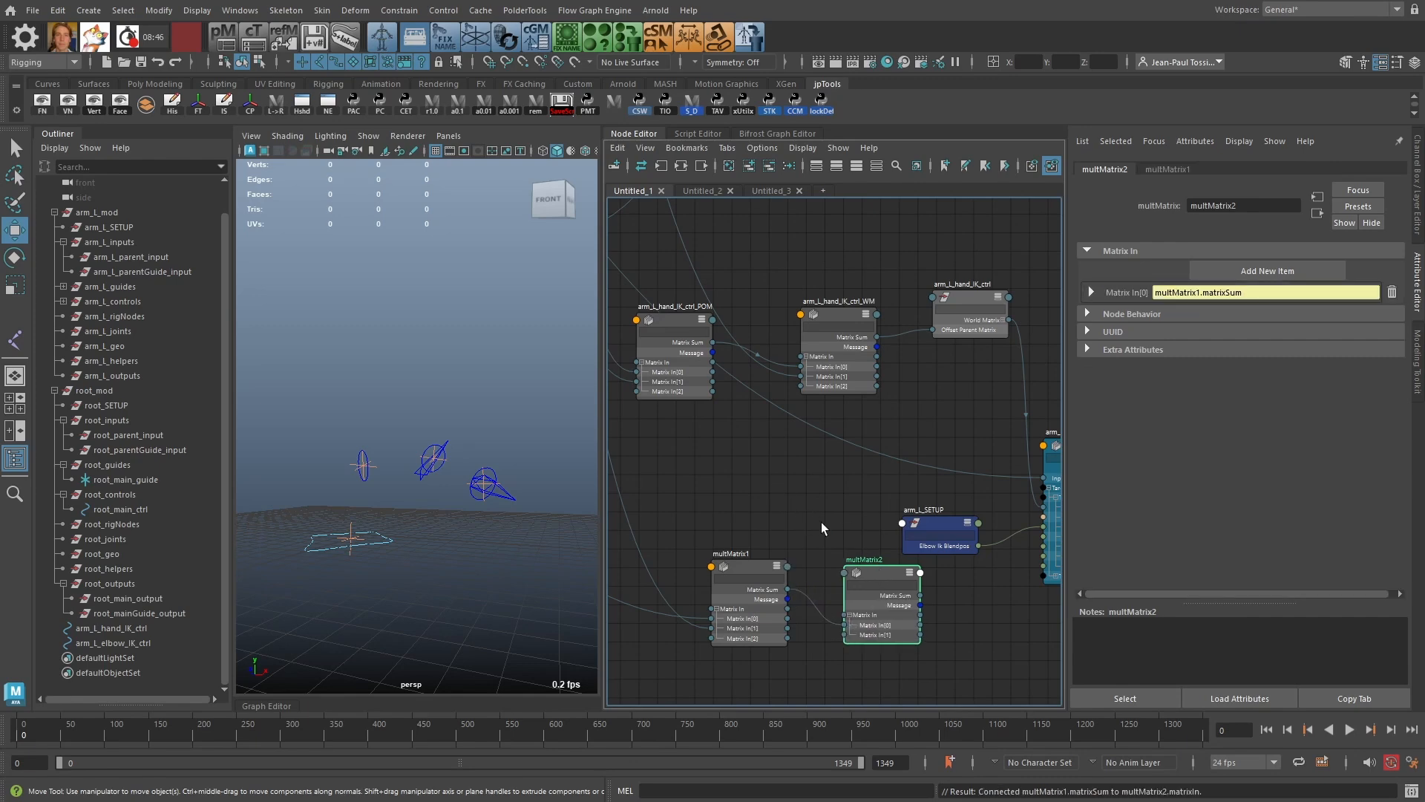
Step: Connect arm_L_parent_input's Offset Parent Matrix to Matrix In[1] of multMatrix2
{"action": "middle_click_drag", "start_coordinate": [822, 522], "coordinate": [900, 553], "text": "alt"}
{"action": "right_click_drag", "start_coordinate": [899, 553], "coordinate": [809, 380], "text": "alt"}
{"action": "middle_click_drag", "start_coordinate": [809, 380], "coordinate": [914, 528], "text": "alt"}
{"action": "right_click_drag", "start_coordinate": [914, 529], "coordinate": [720, 287], "text": "alt"}
{"action": "middle_click_drag", "start_coordinate": [721, 286], "coordinate": [729, 478], "text": "alt"}
{"action": "right_click_drag", "start_coordinate": [729, 478], "coordinate": [813, 415], "text": "alt"}
{"action": "middle_click_drag", "start_coordinate": [814, 415], "coordinate": [747, 416], "text": "alt"}
{"action": "right_click_drag", "start_coordinate": [746, 416], "coordinate": [757, 335], "text": "alt"}
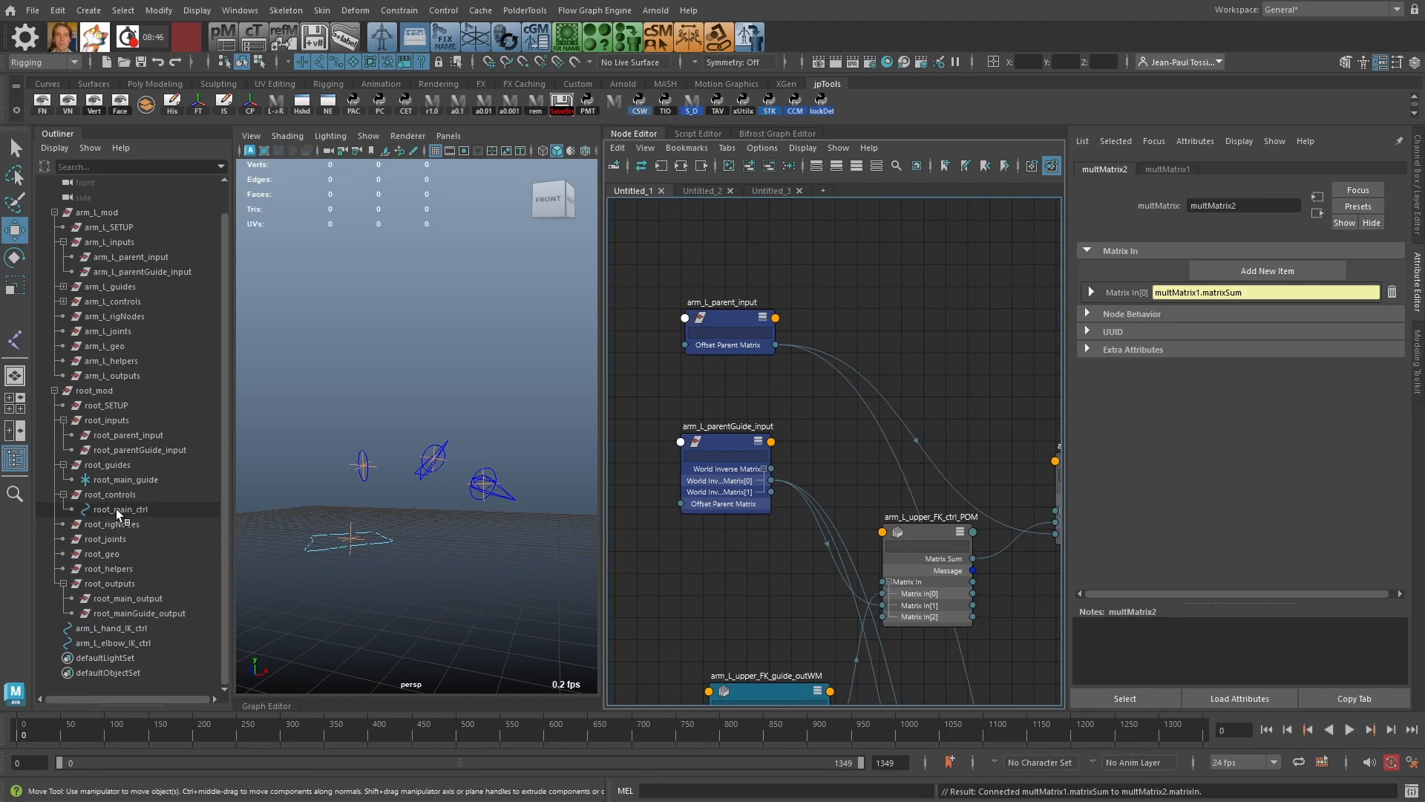
{"action": "left_click", "coordinate": [776, 346]}
{"action": "middle_click_drag", "start_coordinate": [965, 553], "coordinate": [793, 182], "text": "alt"}
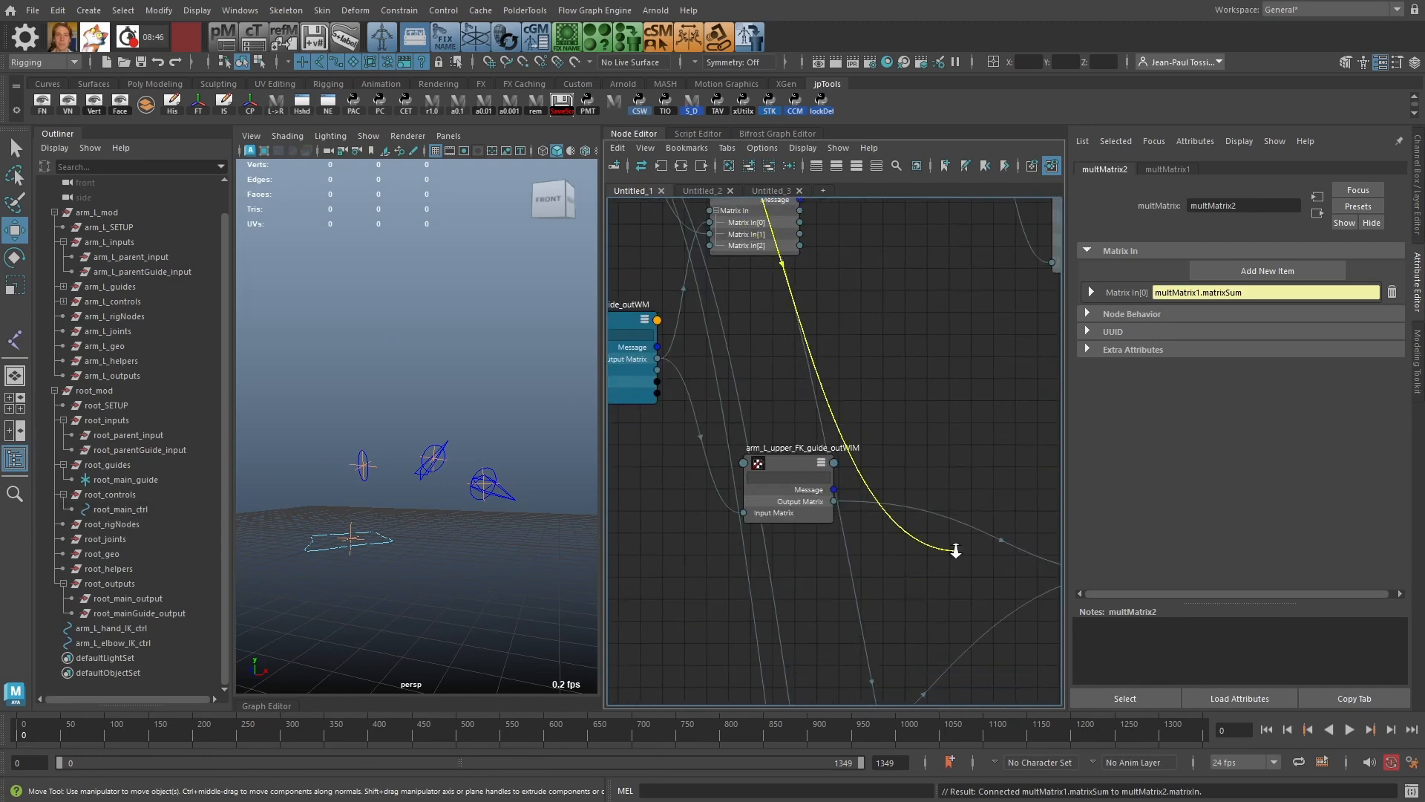
{"action": "right_click_drag", "start_coordinate": [951, 550], "coordinate": [831, 431], "text": "alt"}
{"action": "middle_click_drag", "start_coordinate": [831, 431], "coordinate": [759, 290], "text": "alt"}
{"action": "middle_click_drag", "start_coordinate": [901, 562], "coordinate": [778, 317], "text": "alt"}
{"action": "right_click_drag", "start_coordinate": [845, 575], "coordinate": [968, 716], "text": "alt"}
{"action": "middle_click_drag", "start_coordinate": [968, 716], "coordinate": [912, 605], "text": "alt"}
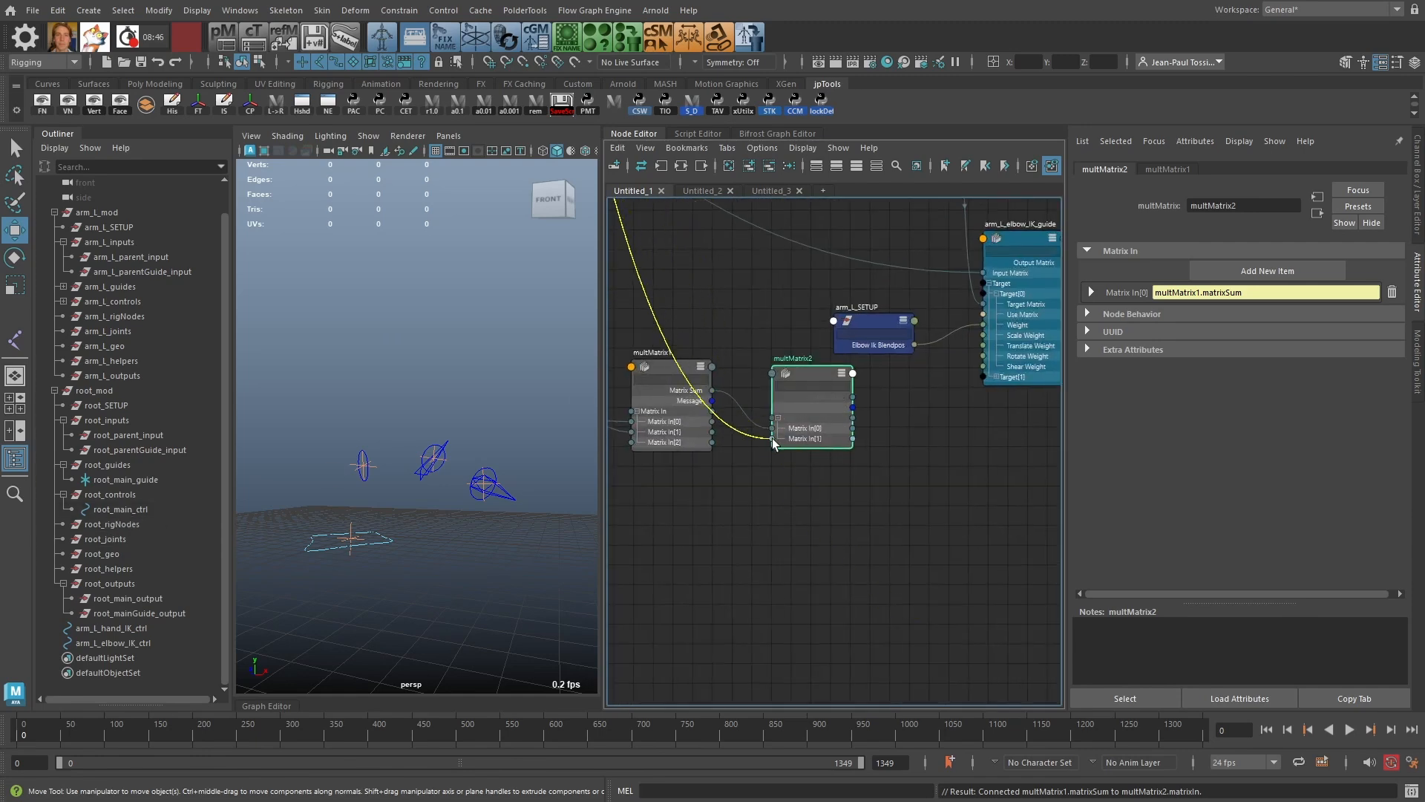
{"action": "left_click", "coordinate": [772, 438]}
{"action": "left_click_drag", "start_coordinate": [808, 378], "coordinate": [798, 380]}
{"action": "middle_click_drag", "start_coordinate": [943, 402], "coordinate": [1005, 568], "text": "alt"}
{"action": "right_click_drag", "start_coordinate": [1005, 567], "coordinate": [793, 520], "text": "alt"}
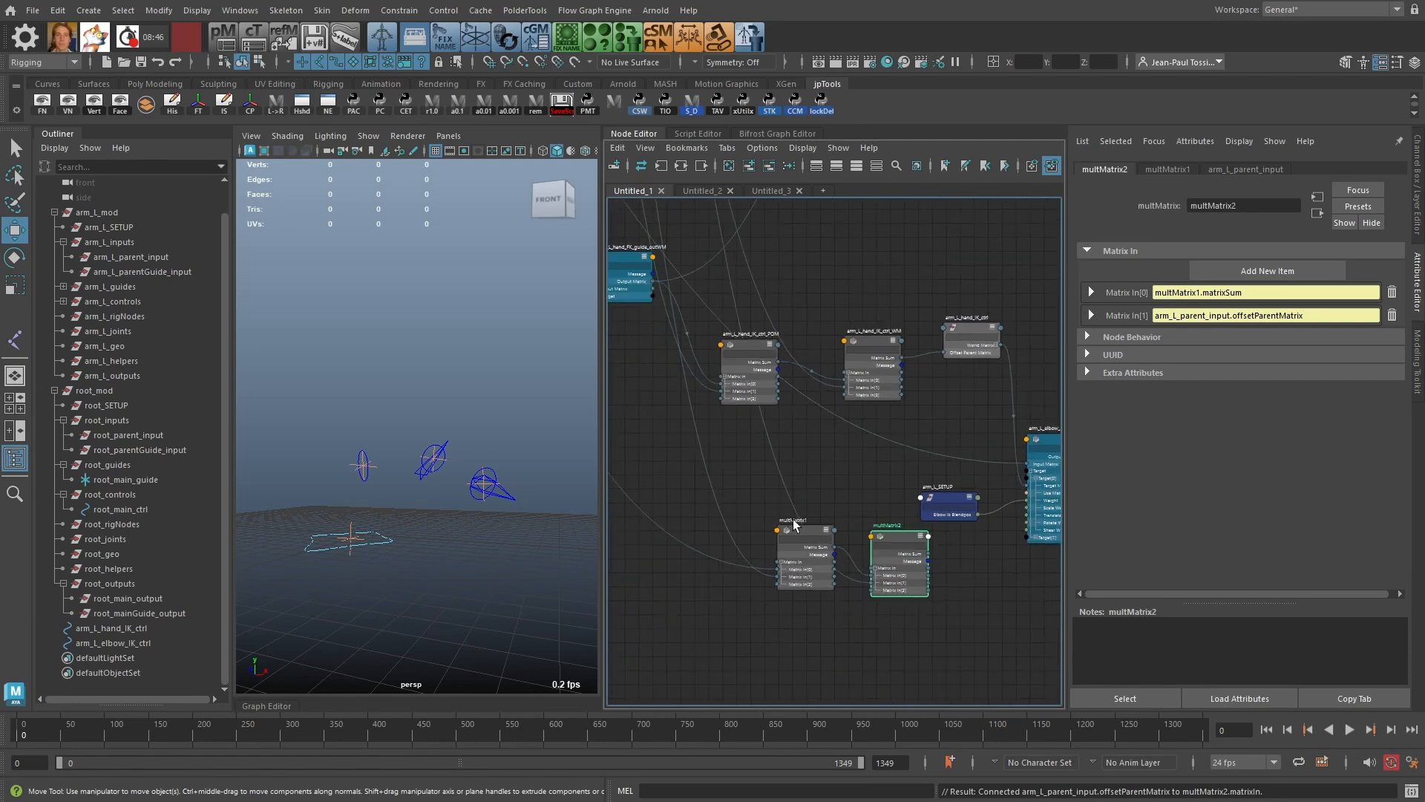
{"action": "middle_click_drag", "start_coordinate": [903, 440], "coordinate": [887, 443], "text": "alt"}
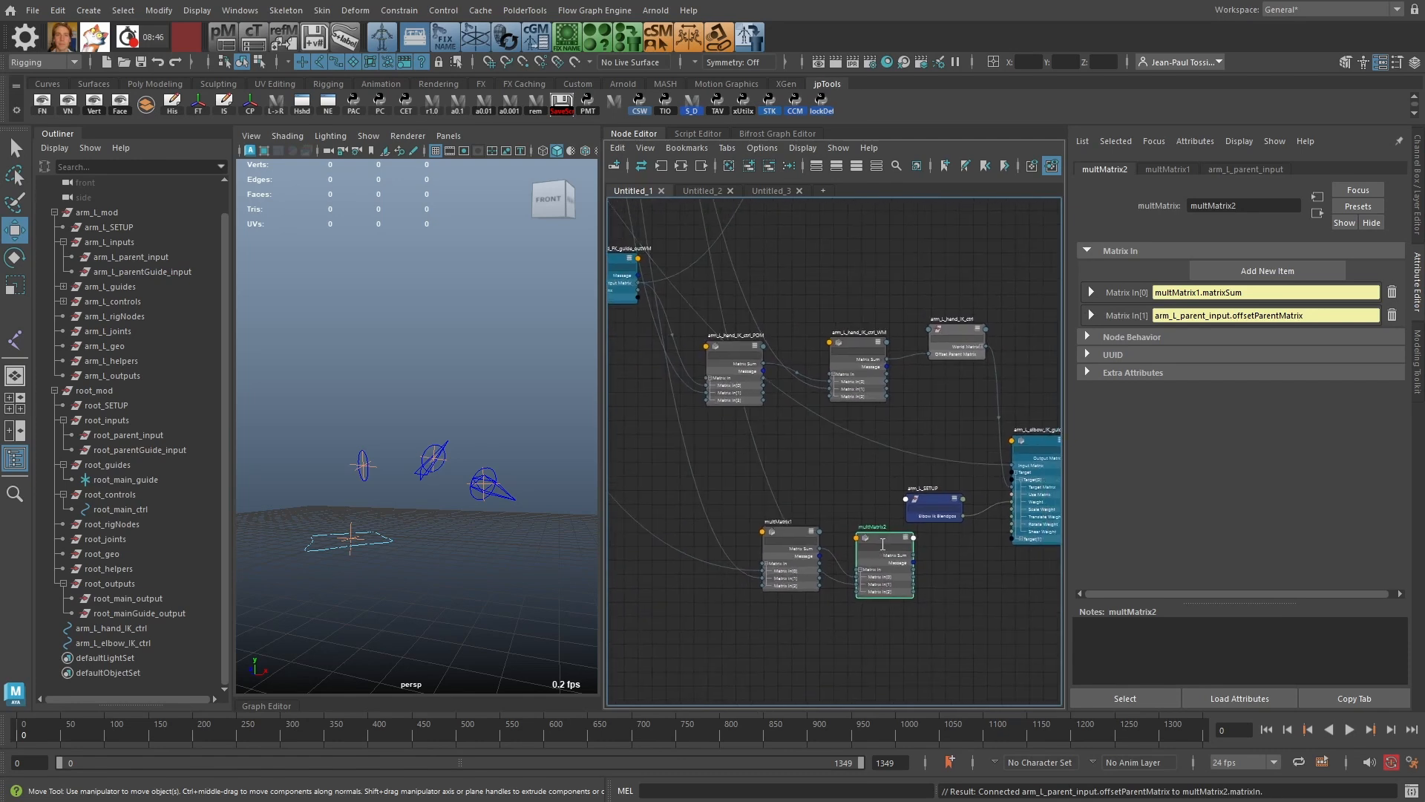
Step: Connect multMatrix2's Matrix Sum to arm_L_elbow_IK_guide's Input Matrix and tidy the positions of multMatrix2 and arm_L_SETUP
{"action": "left_click_drag", "start_coordinate": [886, 538], "coordinate": [873, 523]}
{"action": "middle_click_drag", "start_coordinate": [866, 479], "coordinate": [854, 479], "text": "alt"}
{"action": "right_click_drag", "start_coordinate": [909, 489], "coordinate": [1027, 499], "text": "alt"}
{"action": "middle_click_drag", "start_coordinate": [1027, 500], "coordinate": [913, 508], "text": "alt"}
{"action": "left_click_drag", "start_coordinate": [801, 557], "coordinate": [940, 463]}
{"action": "left_click_drag", "start_coordinate": [825, 518], "coordinate": [829, 505]}
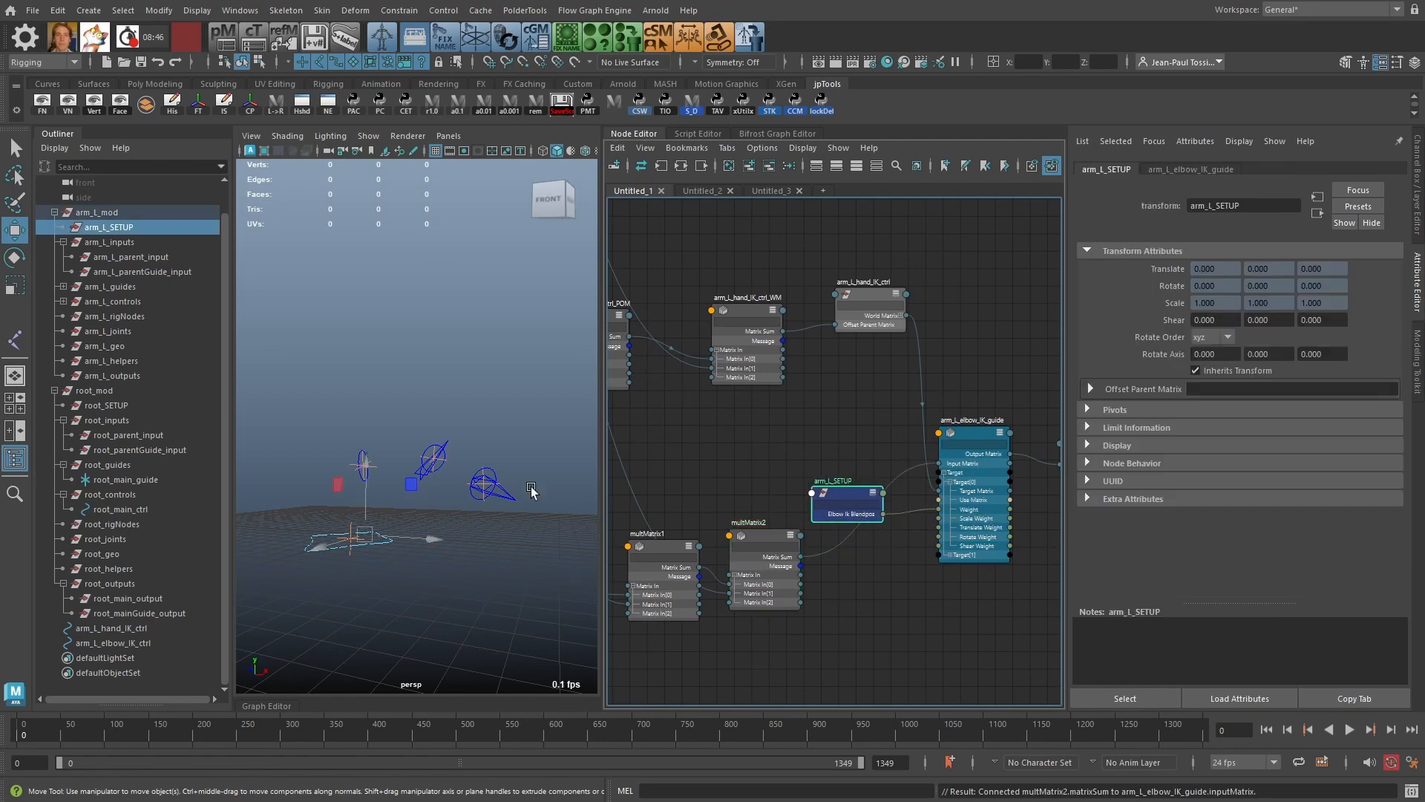
{"action": "left_click", "coordinate": [882, 422]}
{"action": "middle_click_drag", "start_coordinate": [860, 427], "coordinate": [844, 400], "text": "alt"}
Step: Move and rotate root_main_ctrl to test how the arm controls follow it, and undo both changes
{"action": "mouse_move", "coordinate": [321, 461]}
{"action": "right_mouse_down", "text": "alt"}
{"action": "mouse_move", "coordinate": [370, 476]}
{"action": "mouse_move", "coordinate": [366, 493]}
{"action": "right_mouse_up", "text": "alt"}
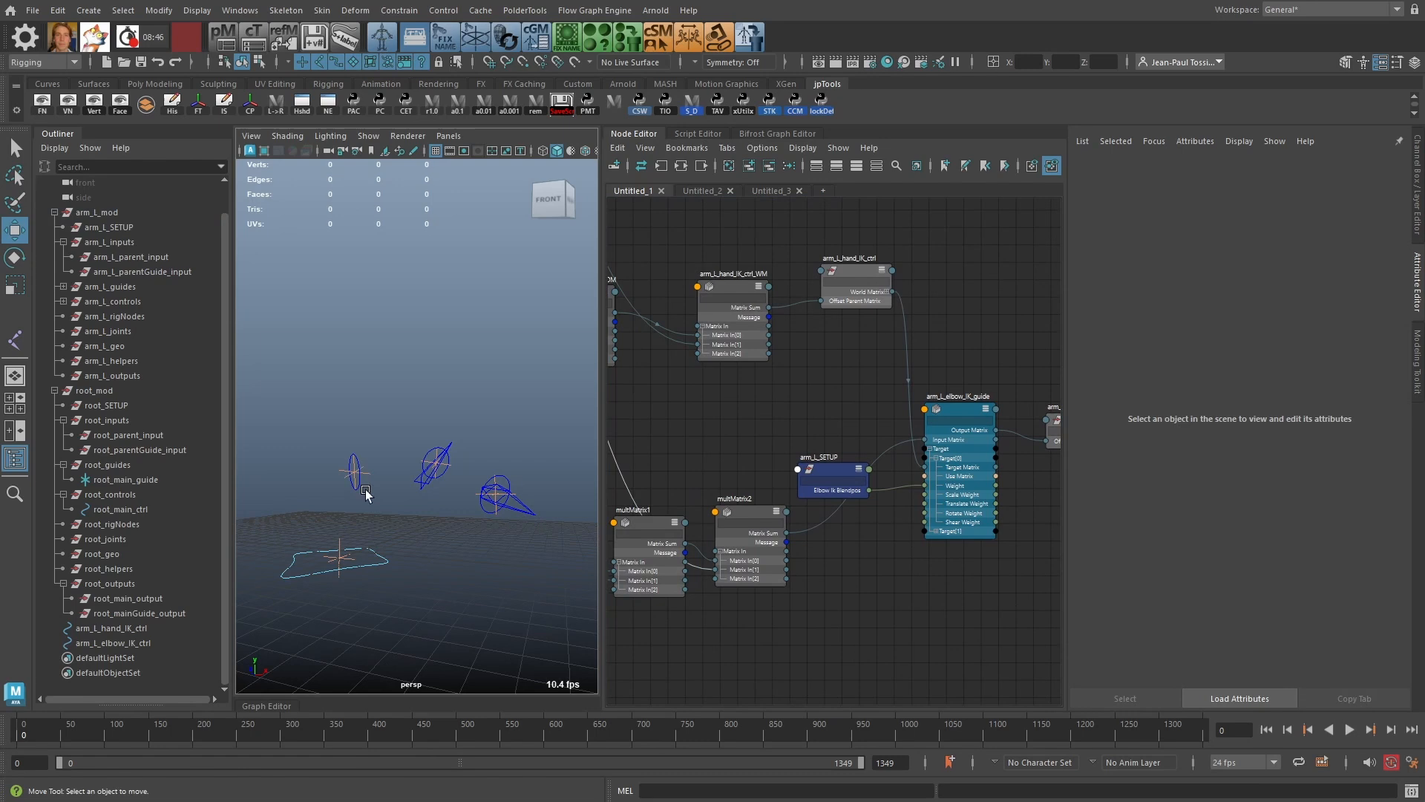
{"action": "left_click", "coordinate": [382, 568]}
{"action": "left_click_drag", "start_coordinate": [332, 492], "coordinate": [335, 521]}
{"action": "key", "text": "ctrl+z"}
{"action": "left_click_drag", "start_coordinate": [427, 420], "coordinate": [375, 427], "text": "alt"}
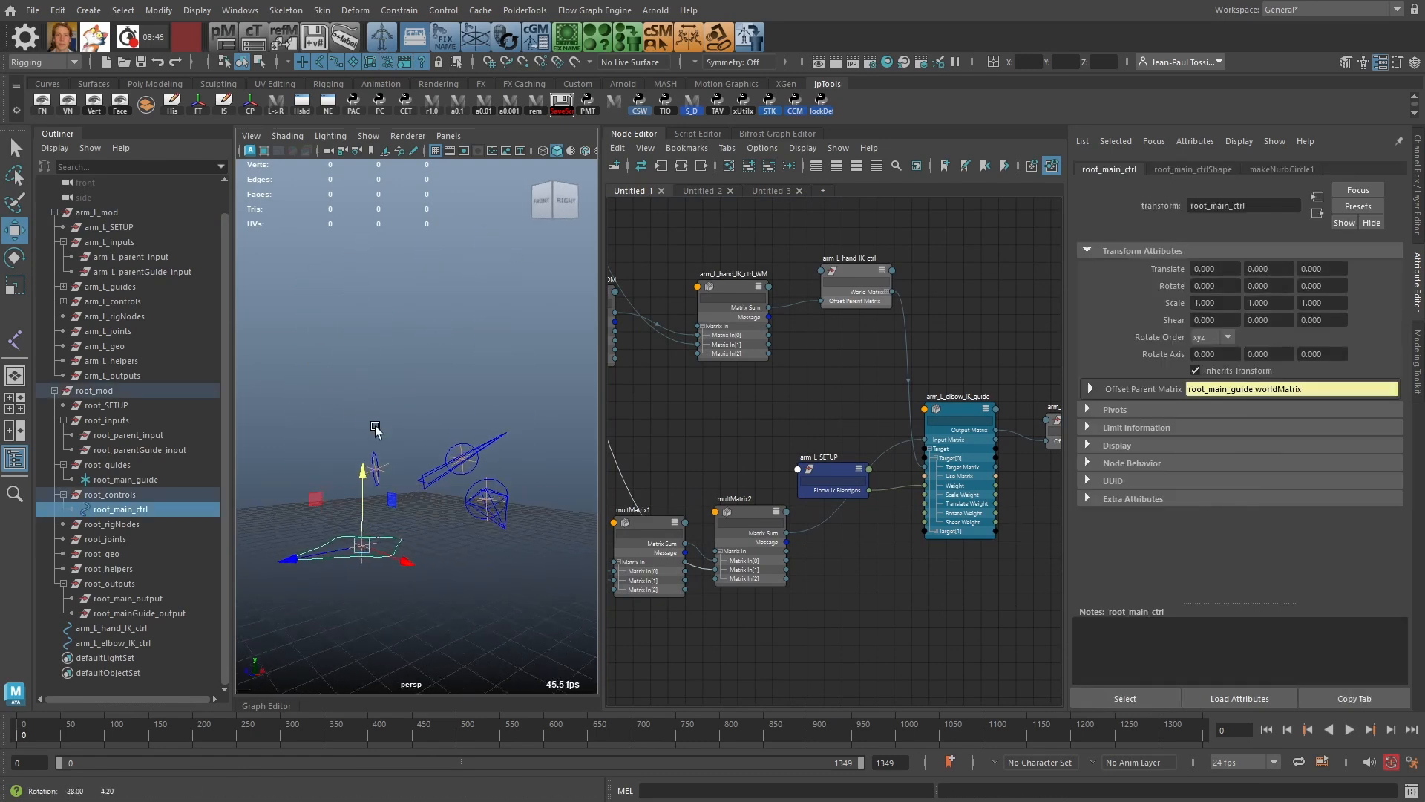
{"action": "key", "text": "e"}
{"action": "left_click_drag", "start_coordinate": [363, 513], "coordinate": [348, 549]}
{"action": "key", "text": "ctrl+z"}
Step: Move arm_L_hand_IK_ctrl to test the elbow control's blend, and undo the move
{"action": "left_click_drag", "start_coordinate": [466, 544], "coordinate": [416, 471], "text": "alt"}
{"action": "left_click", "coordinate": [488, 555]}
{"action": "left_click", "coordinate": [519, 513]}
{"action": "key", "text": "w"}
{"action": "key", "text": "ctrl+z"}
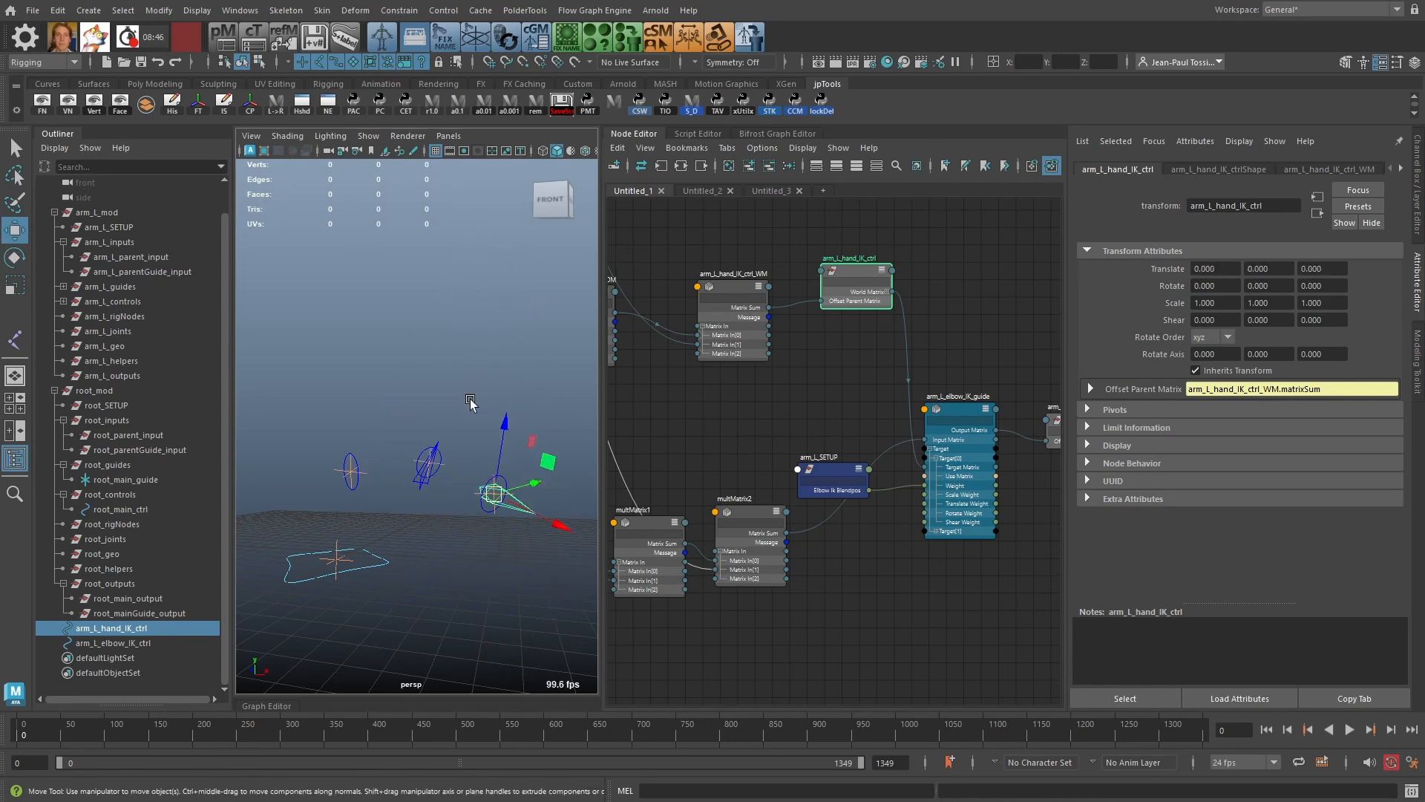
{"action": "left_click", "coordinate": [470, 401]}
{"action": "left_click_drag", "start_coordinate": [470, 402], "coordinate": [541, 443], "text": "alt"}
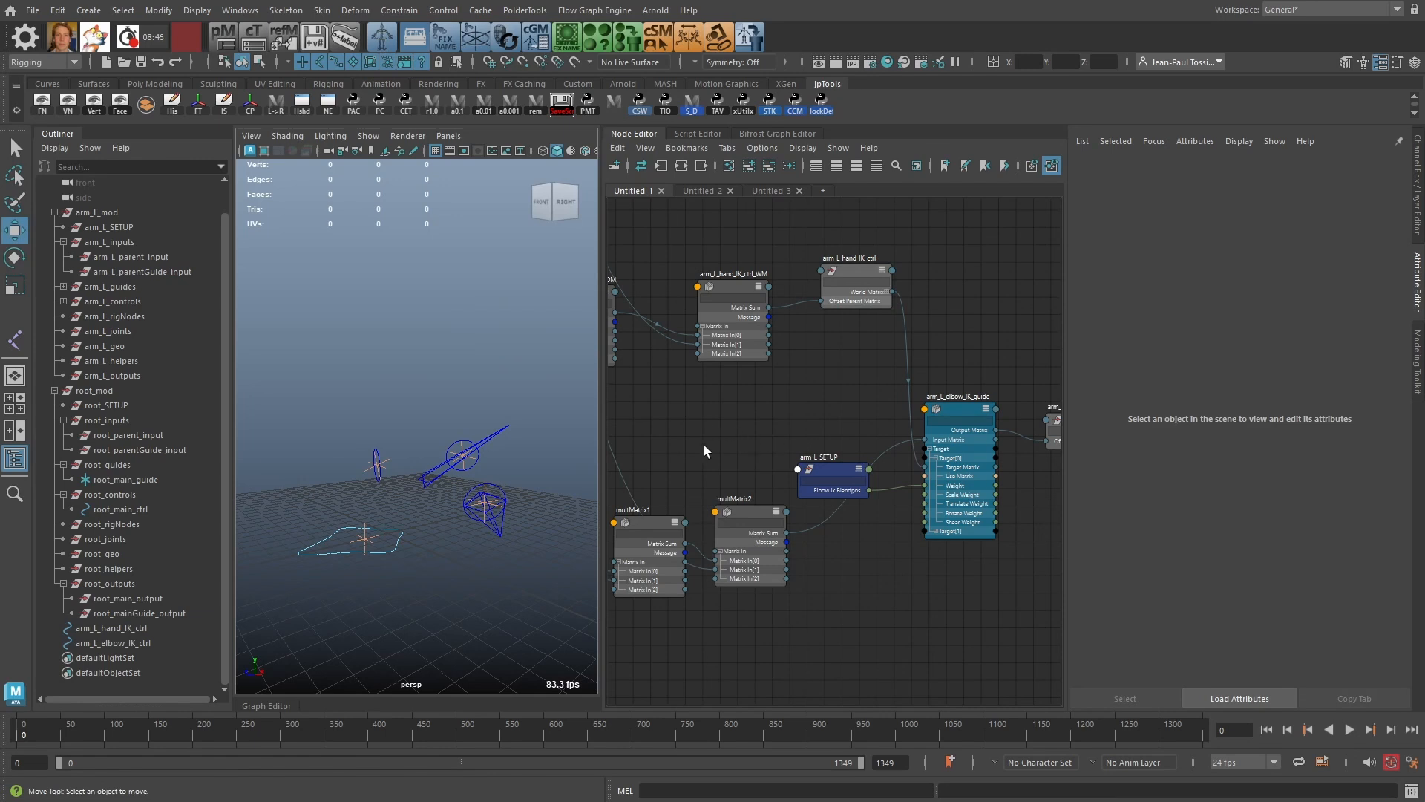
Step: Rename multMatrix1 as arm_L_elbow_IK_guide_WM, reusing the name of the elbow's blendMatrix node
{"action": "middle_click_drag", "start_coordinate": [704, 451], "coordinate": [788, 438], "text": "alt"}
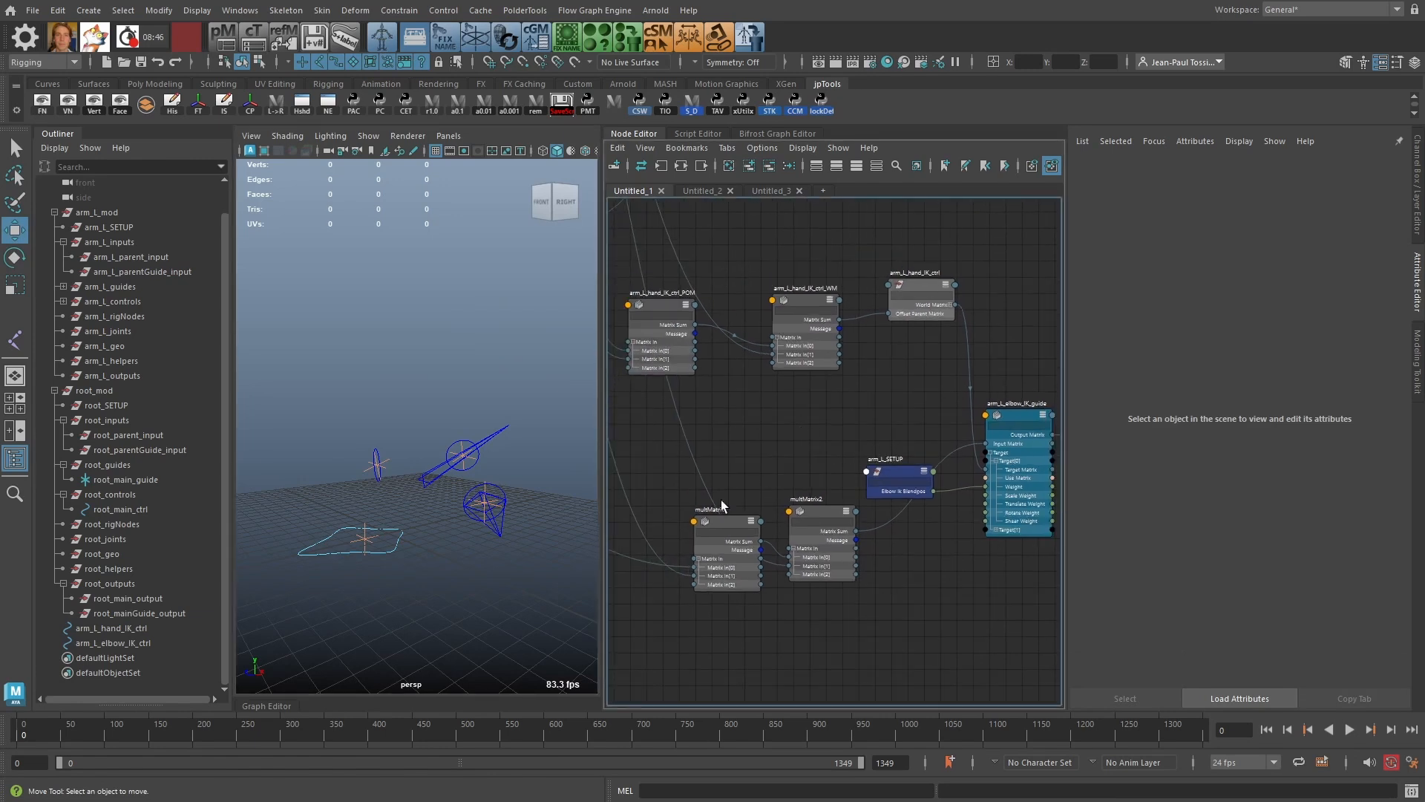
{"action": "left_click", "coordinate": [715, 525]}
{"action": "middle_click_drag", "start_coordinate": [762, 479], "coordinate": [854, 411], "text": "alt"}
{"action": "left_click", "coordinate": [988, 347]}
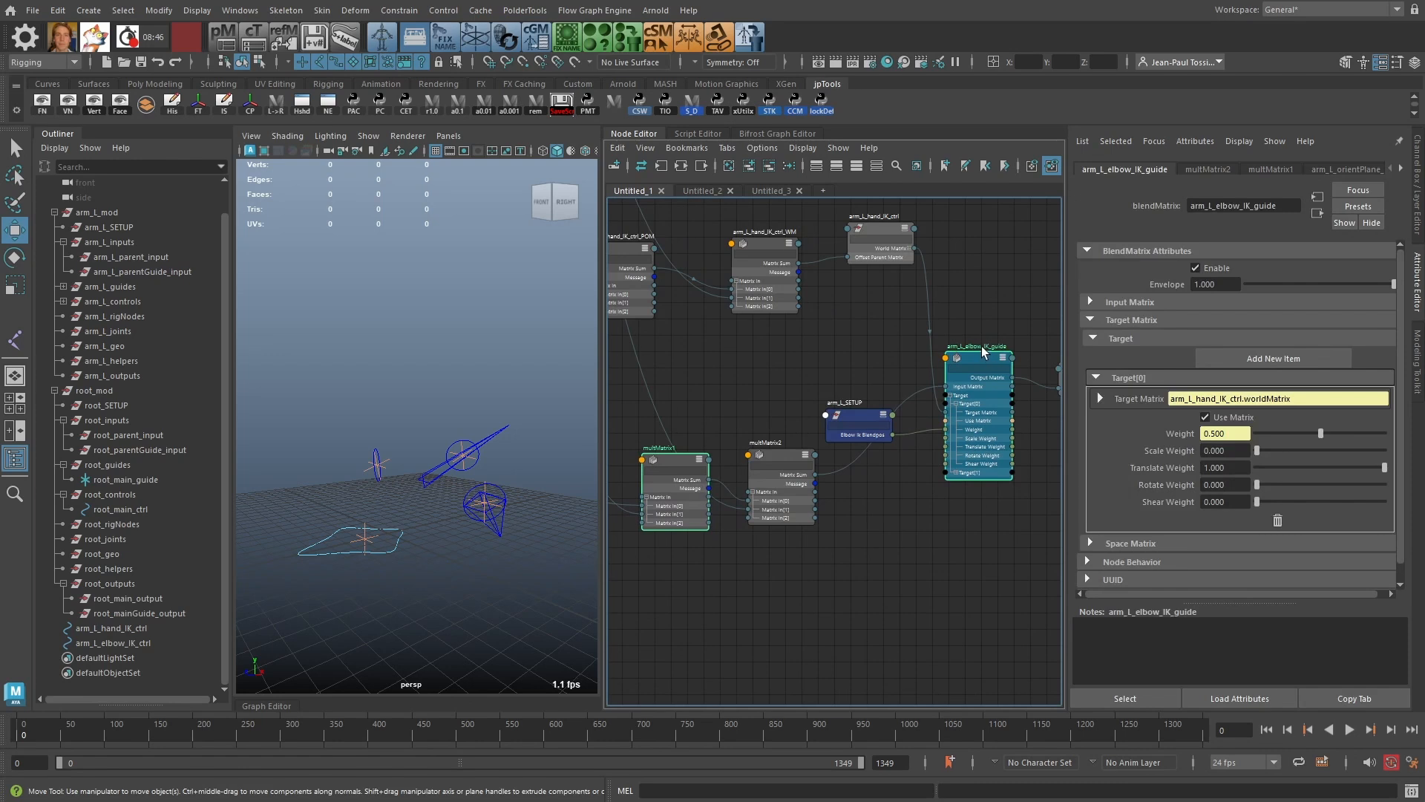
{"action": "double_click", "coordinate": [981, 347]}
{"action": "key", "text": "ctrl+c"}
{"action": "double_click", "coordinate": [661, 448]}
{"action": "key", "text": "ctrl+v"}
{"action": "type", "text": "_WM"}
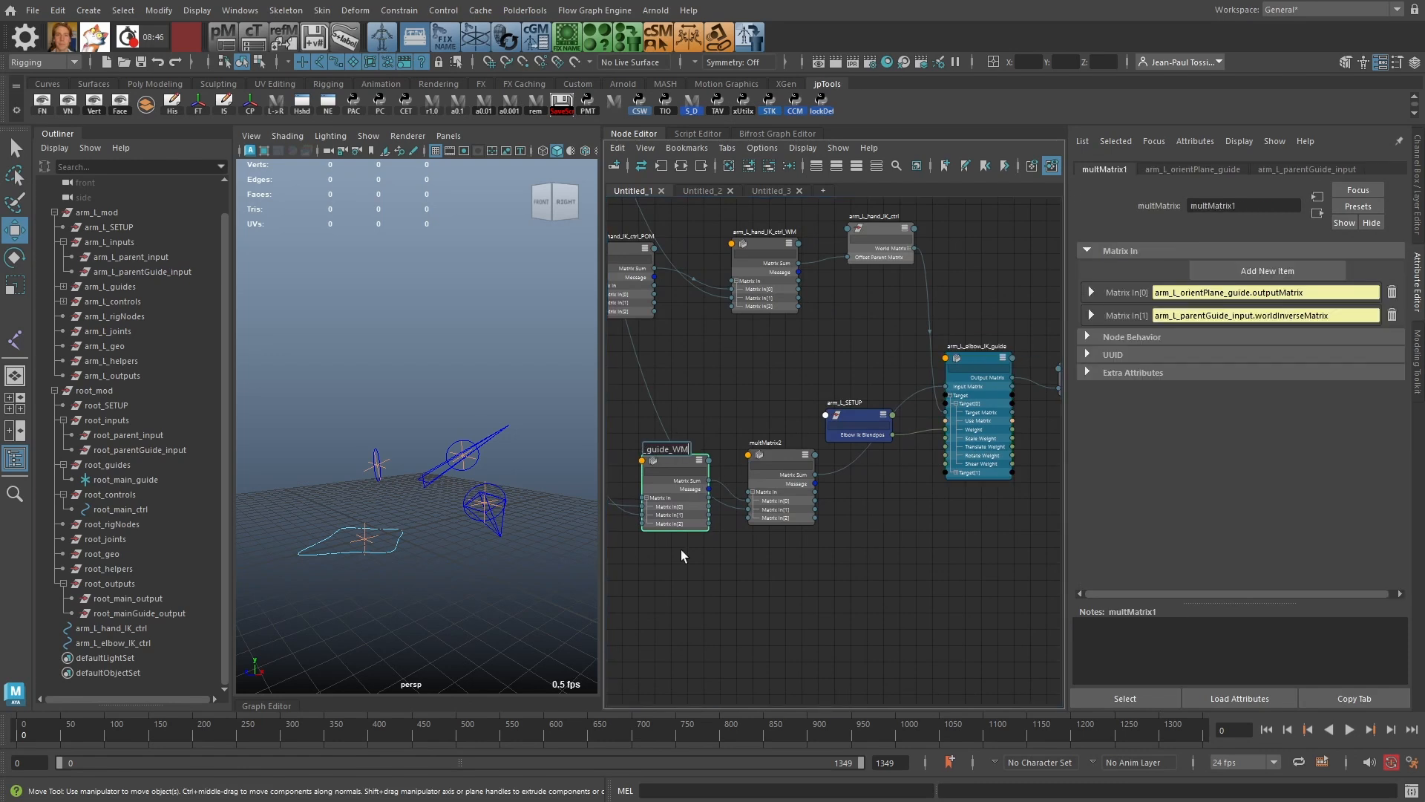
{"action": "key", "text": "Return"}
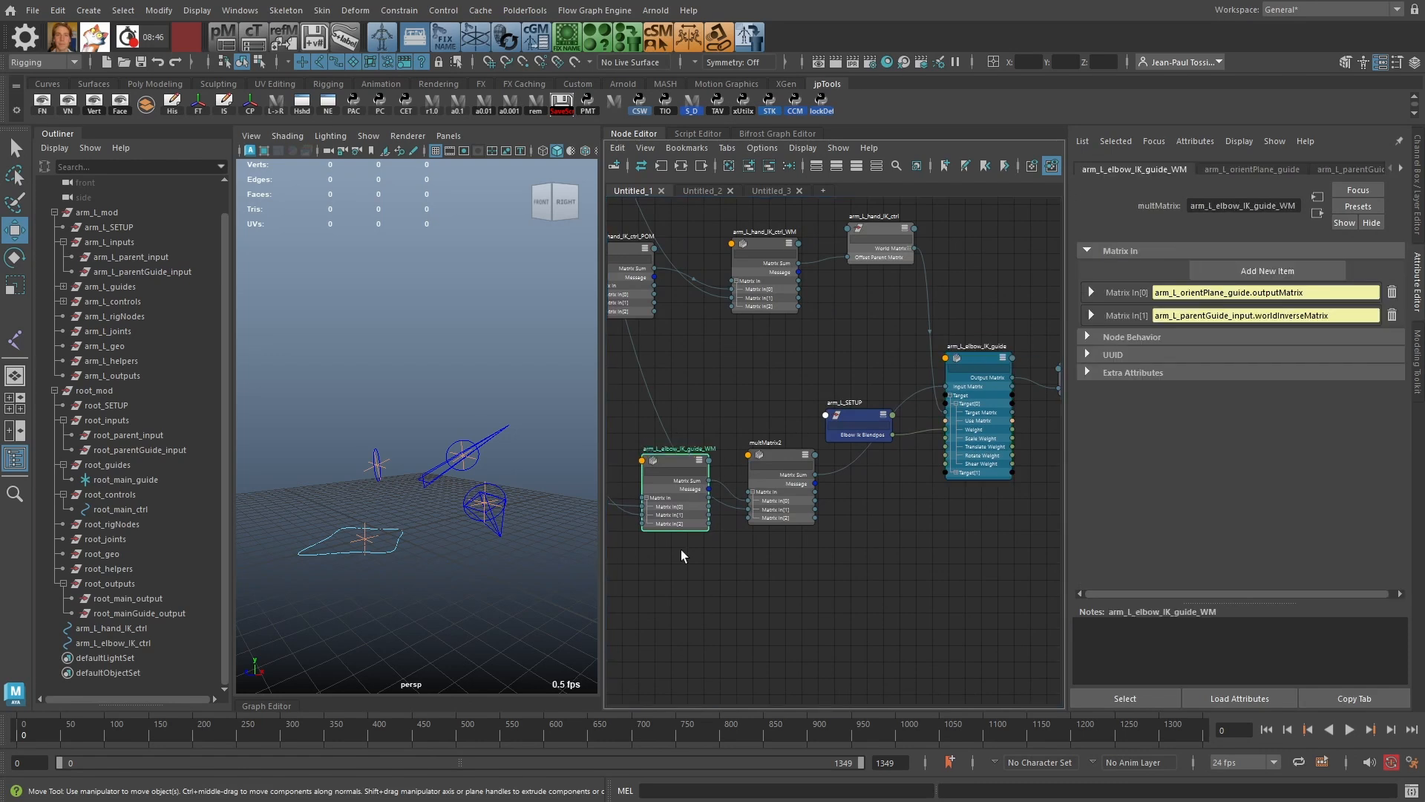
Step: Change the suffix of arm_L_elbow_IK_guide_WM to POM, making the name arm_L_elbow_IK_guide_POM
{"action": "double_click", "coordinate": [701, 450]}
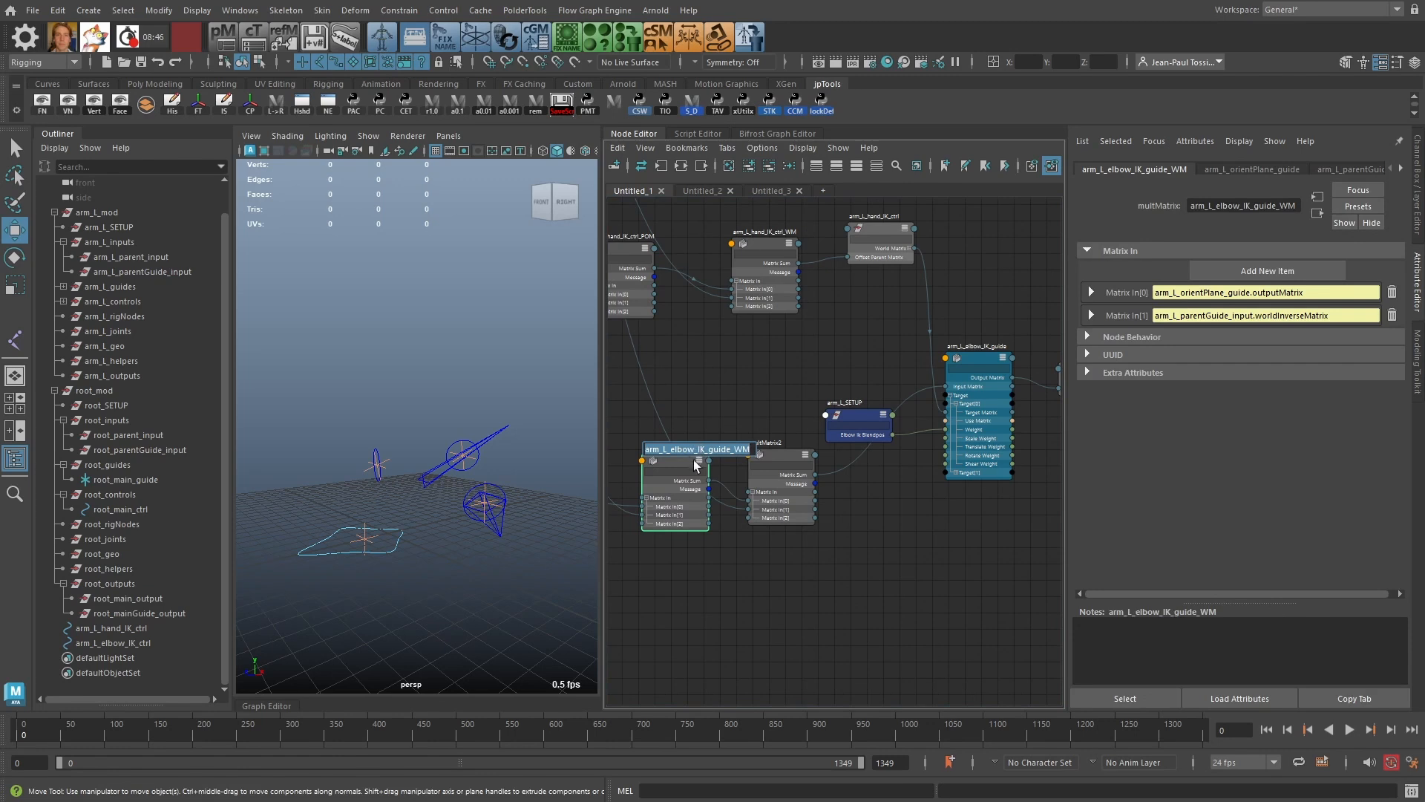
{"action": "left_click", "coordinate": [736, 448]}
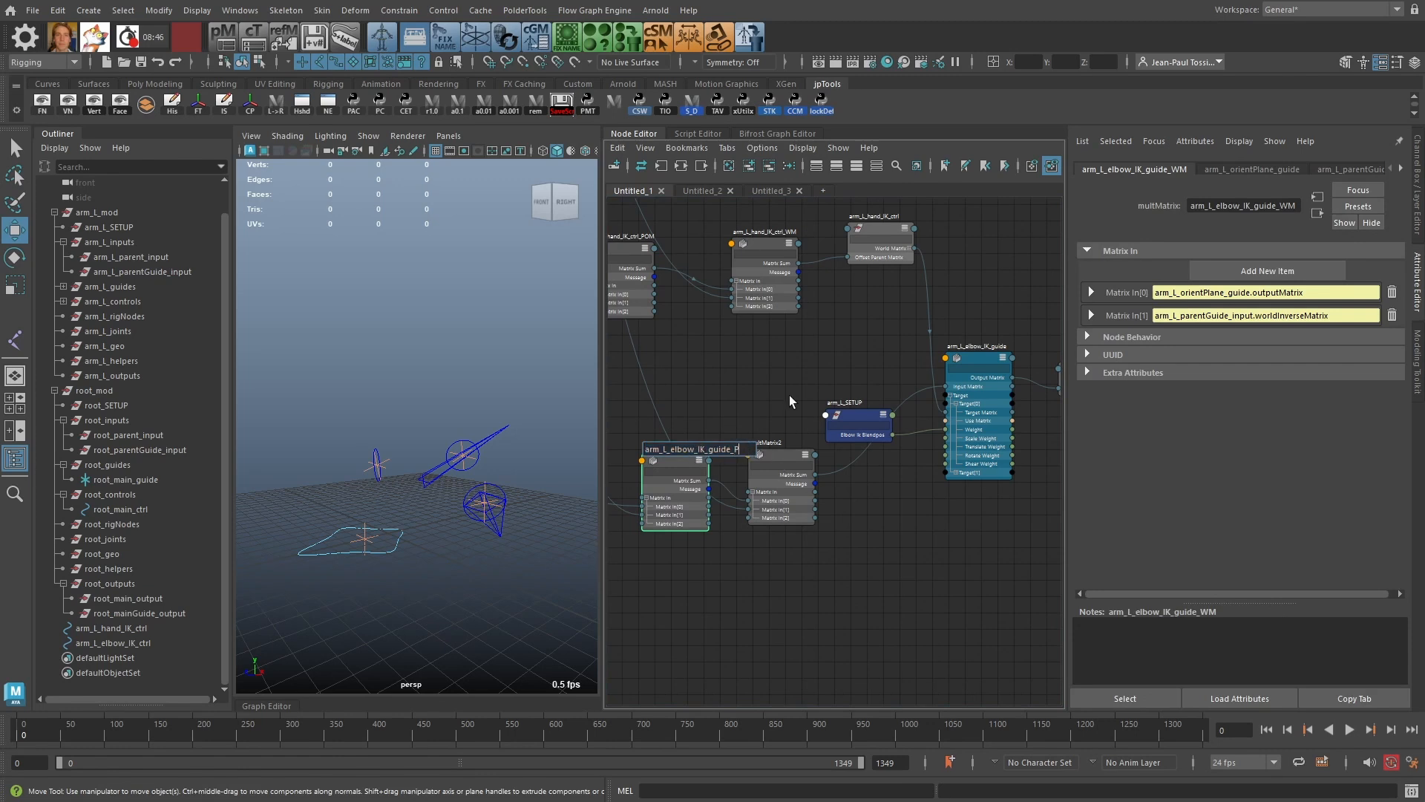
{"action": "type", "text": "POM"}
{"action": "key", "text": "Return"}
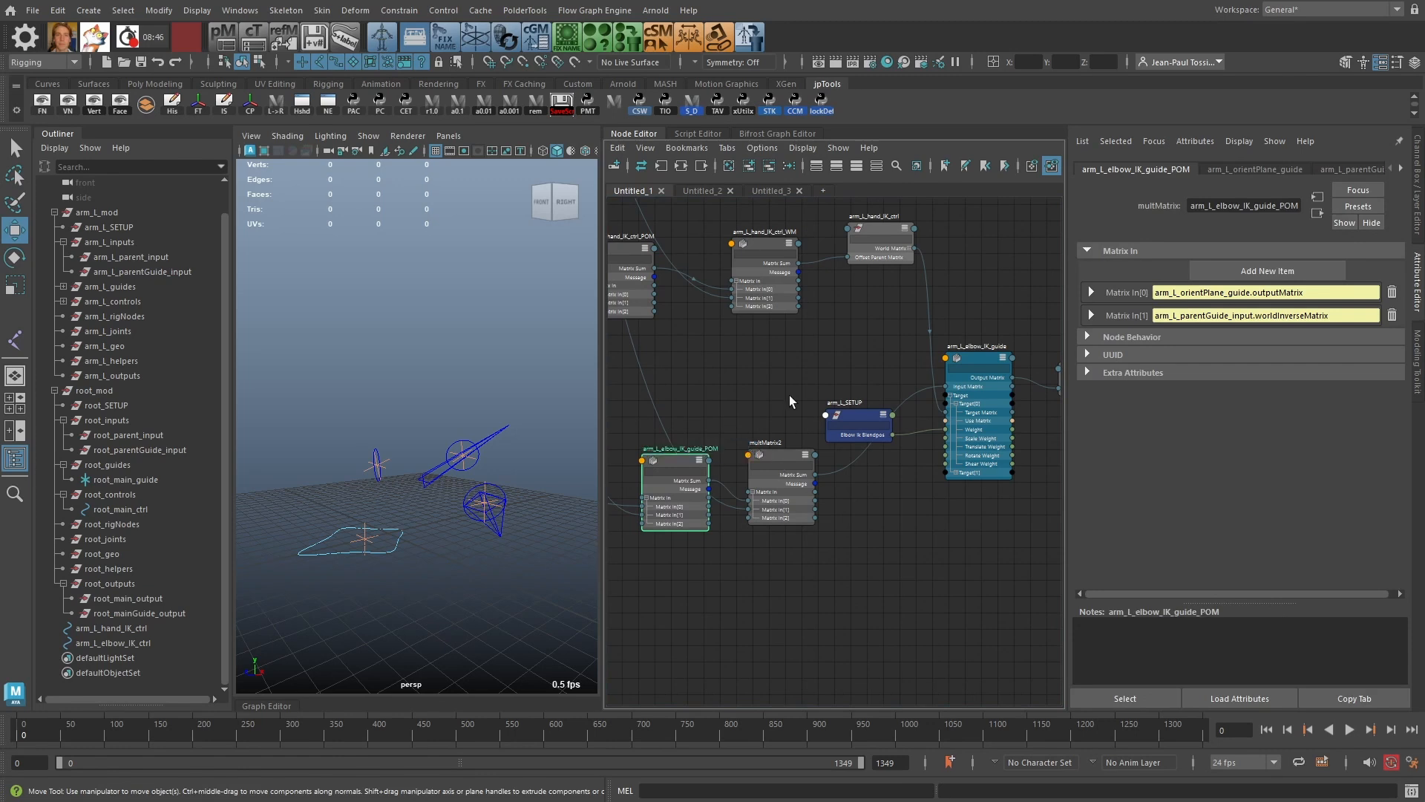
Step: Rename multMatrix2 as arm_L_elbow_IK_baseWM
{"action": "left_click", "coordinate": [775, 446]}
{"action": "double_click", "coordinate": [769, 444]}
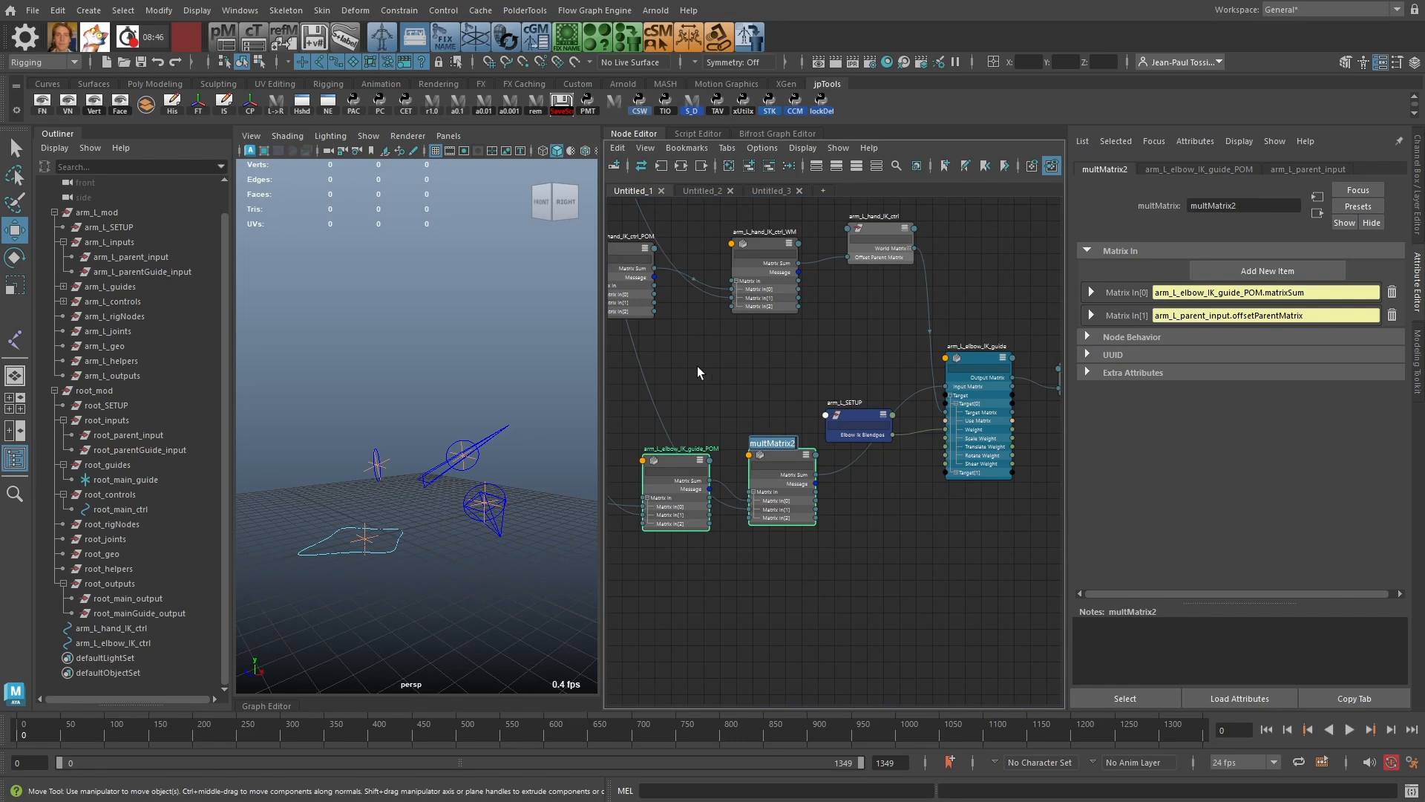
{"action": "key", "text": "ctrl+v"}
{"action": "key", "text": "BackSpace"}
{"action": "key", "text": "BackSpace"}
{"action": "key", "text": "BackSpace"}
{"action": "key", "text": "BackSpace"}
{"action": "key", "text": "BackSpace"}
{"action": "key", "text": "BackSpace"}
{"action": "key", "text": "Right"}
{"action": "type", "text": "base"}
{"action": "key", "text": "Return"}
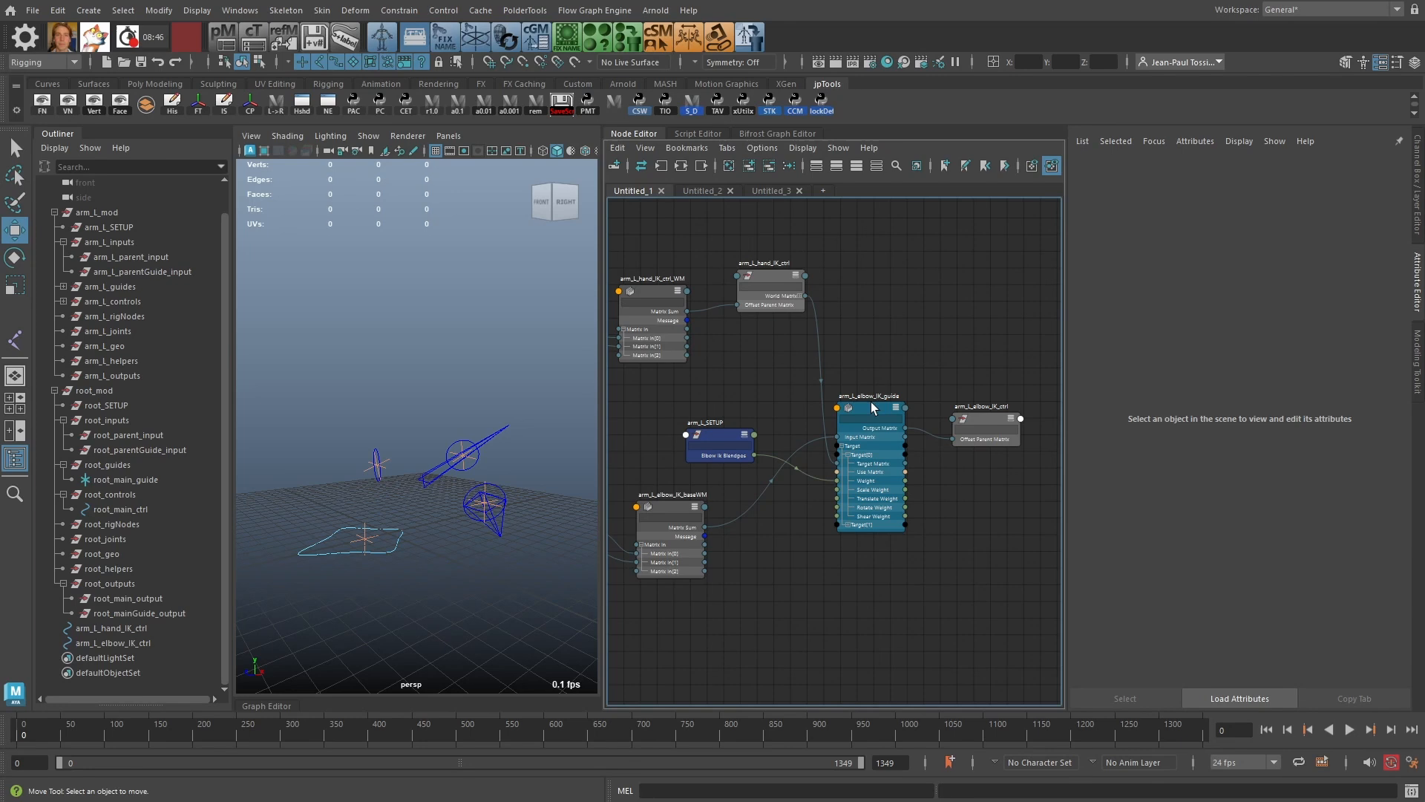
Step: Rename the blendMatrix node arm_L_elbow_IK_guide as arm_L_elbow_IK_ctrl_WM, reusing the elbow control's name
{"action": "left_click_drag", "start_coordinate": [872, 404], "coordinate": [869, 410]}
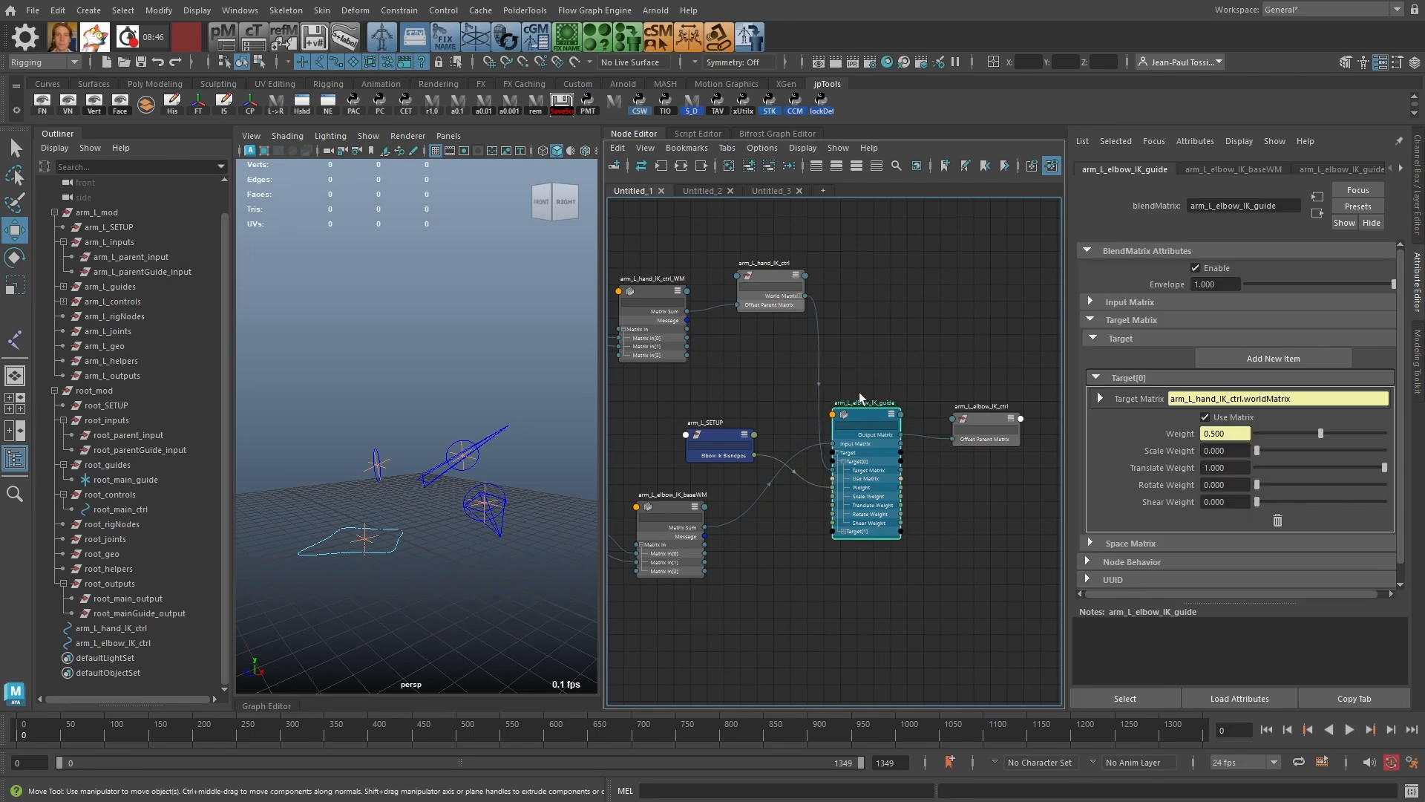
{"action": "right_click_drag", "start_coordinate": [863, 387], "coordinate": [904, 398], "text": "alt"}
{"action": "left_click", "coordinate": [1016, 414]}
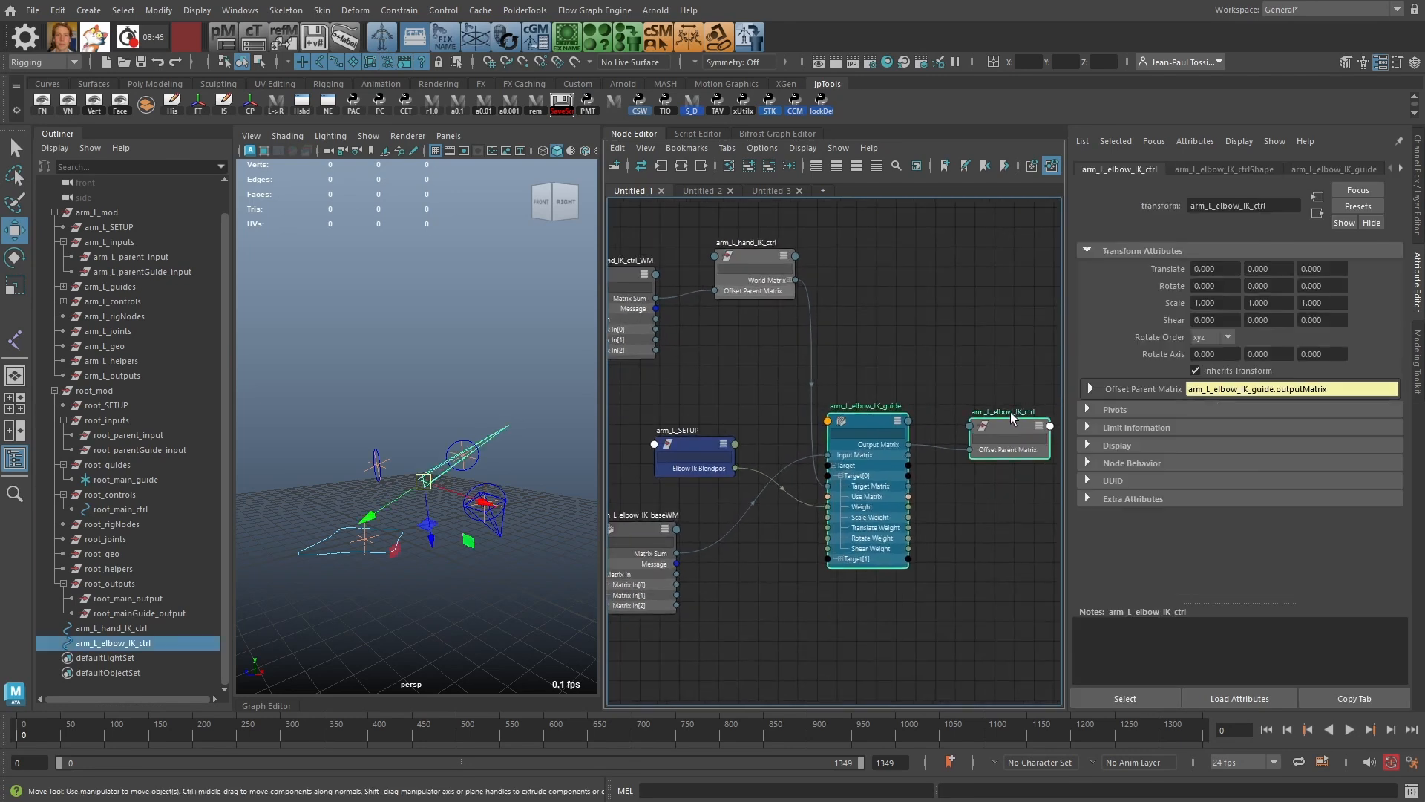
{"action": "double_click", "coordinate": [1008, 412]}
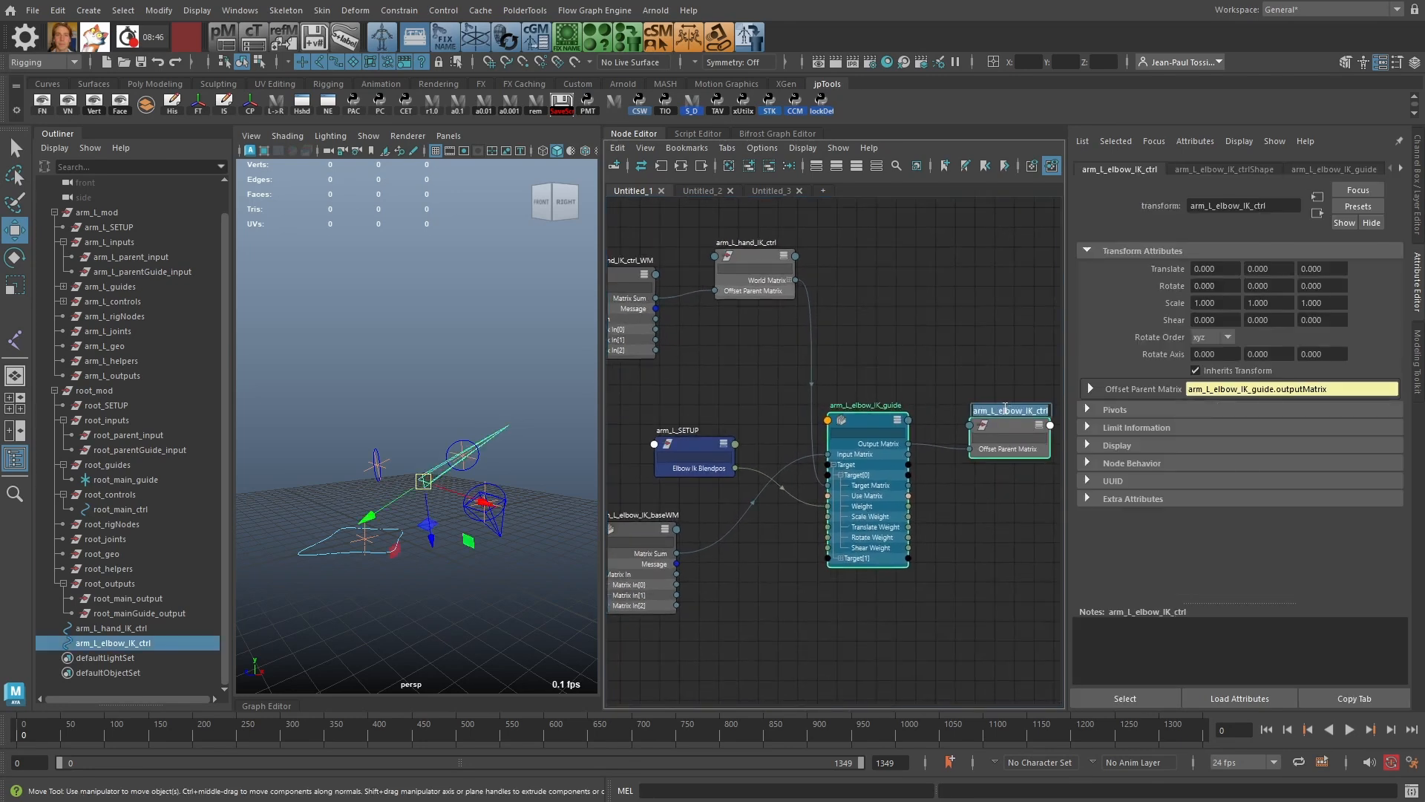
{"action": "double_click", "coordinate": [865, 405]}
{"action": "key", "text": "ctrl+v"}
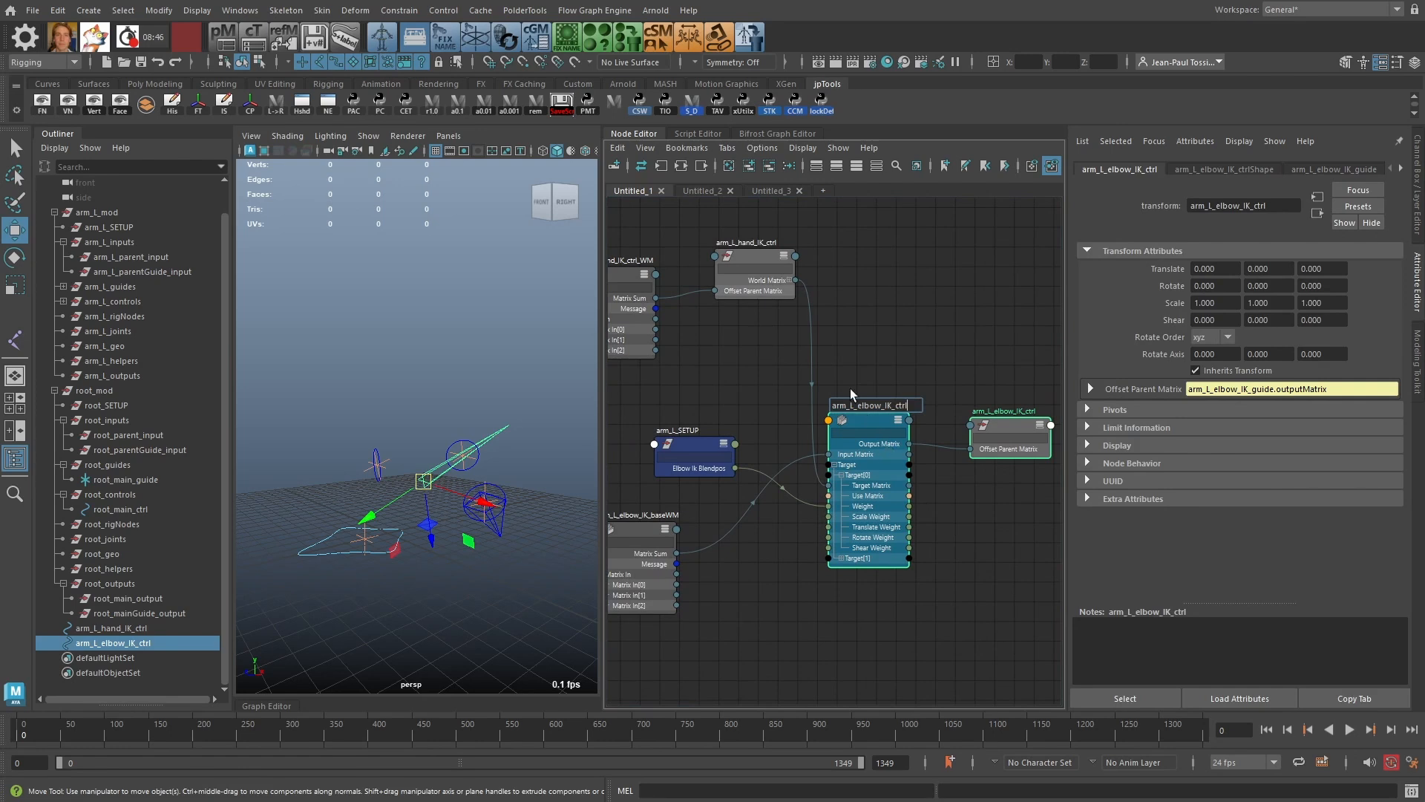
{"action": "type", "text": "_WM"}
{"action": "key", "text": "Return"}
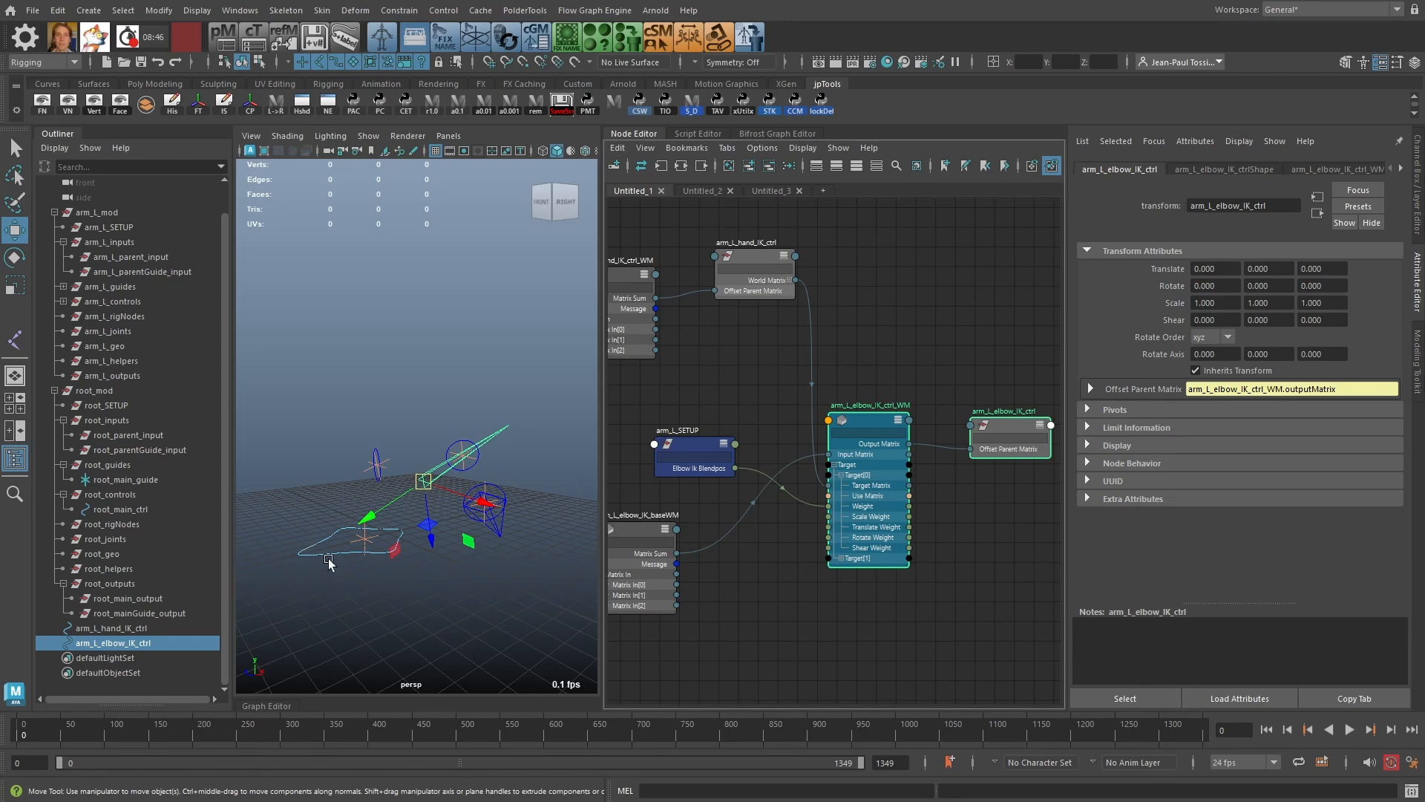
Step: Place the arm_L_SETUP node below arm_L_elbow_IK_baseWM in the node graph to tidy the elbow network
{"action": "left_click", "coordinate": [899, 347]}
{"action": "scroll", "coordinate": [914, 375], "scroll_direction": "down", "scroll_amount": 2}
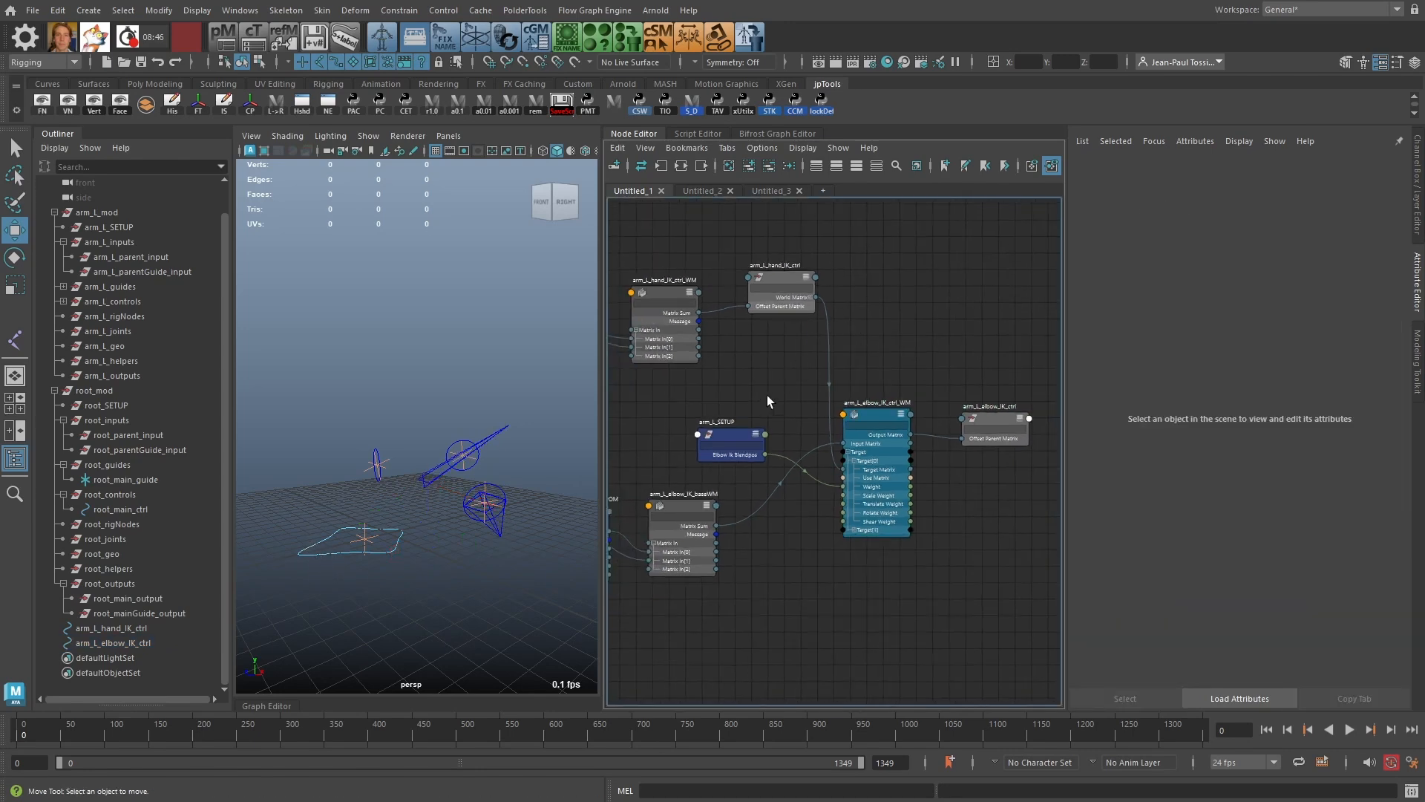
{"action": "left_click_drag", "start_coordinate": [735, 444], "coordinate": [697, 658]}
{"action": "middle_click_drag", "start_coordinate": [782, 517], "coordinate": [929, 487], "text": "alt"}
{"action": "left_click", "coordinate": [846, 414]}
{"action": "right_click_drag", "start_coordinate": [826, 371], "coordinate": [839, 437], "text": "alt"}
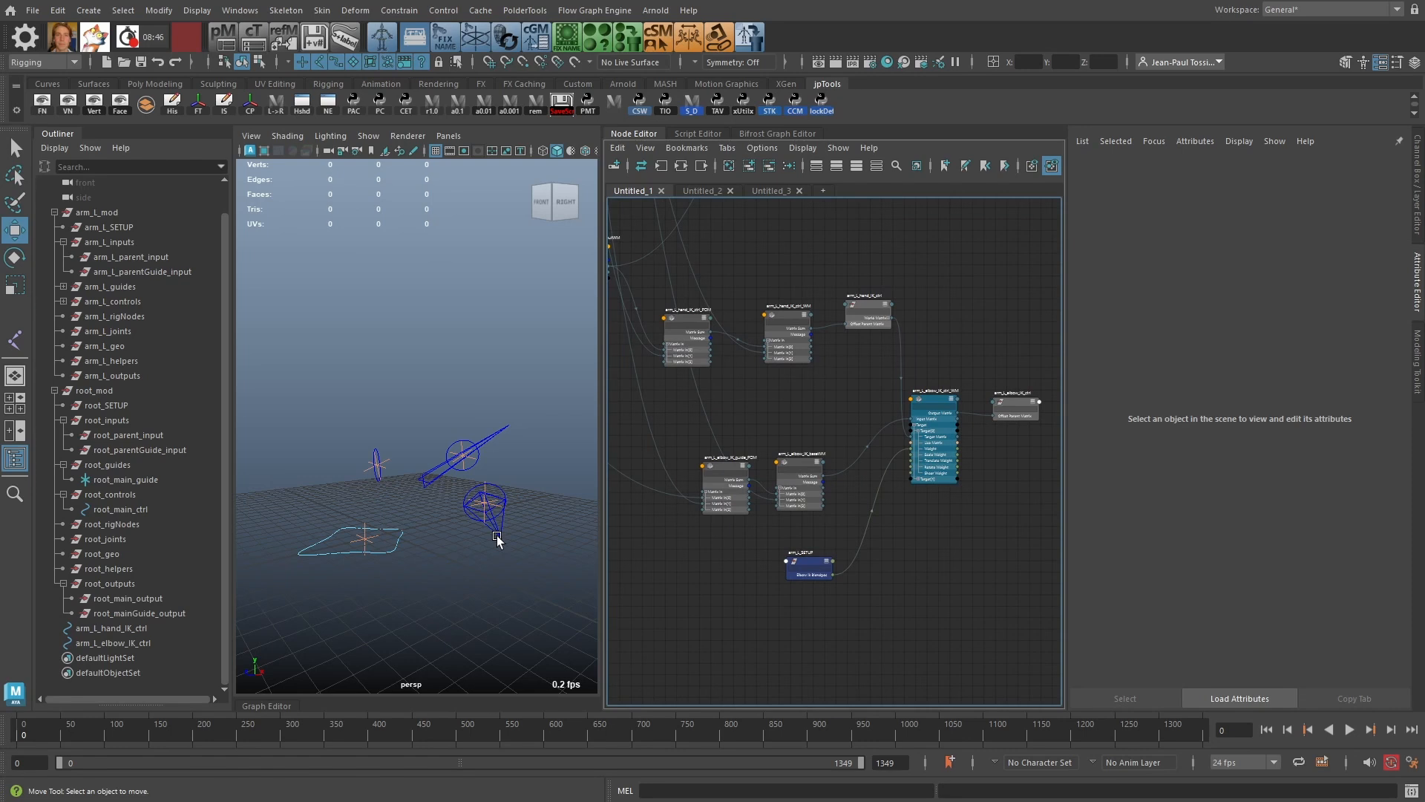
Step: Vary arm_L_SETUP's Elbow Ik Blendpos value to test the elbow IK control's blend, checking it from several angles
{"action": "left_click_drag", "start_coordinate": [496, 541], "coordinate": [483, 546], "text": "alt"}
{"action": "left_click", "coordinate": [804, 566]}
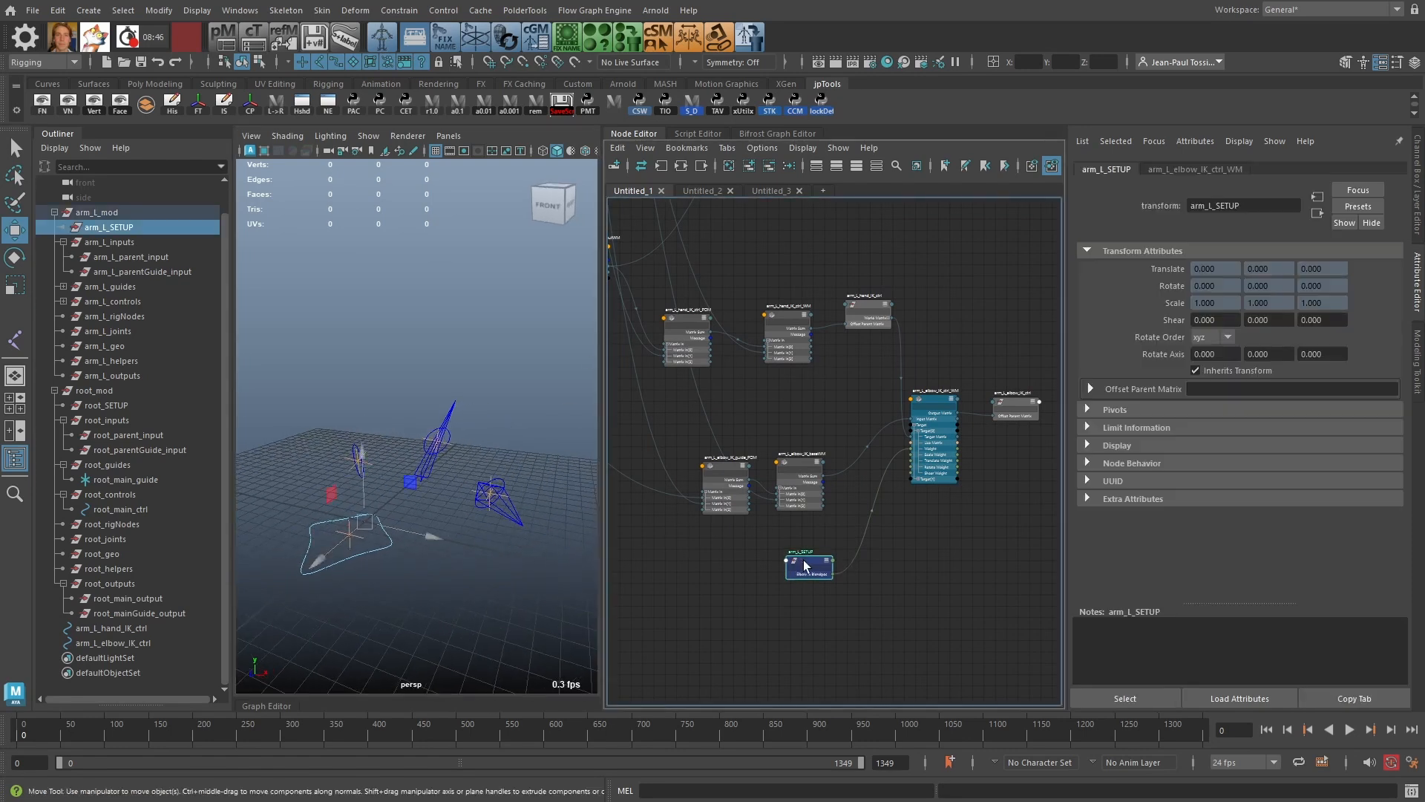
{"action": "key", "text": "ctrl+a"}
{"action": "left_click", "coordinate": [1320, 190]}
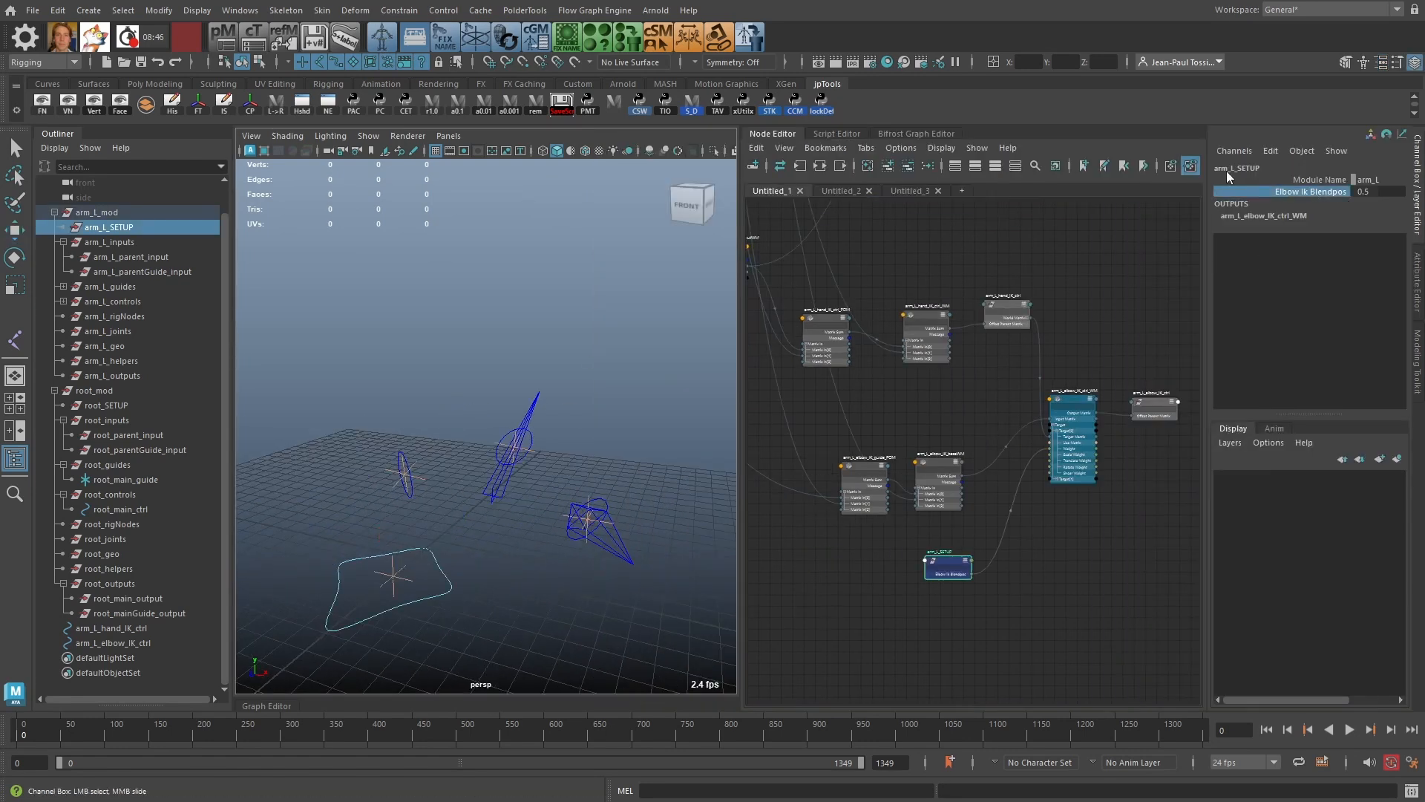
{"action": "middle_click_drag", "start_coordinate": [483, 410], "coordinate": [415, 439]}
{"action": "left_click_drag", "start_coordinate": [414, 438], "coordinate": [538, 469], "text": "alt"}
{"action": "left_click_drag", "start_coordinate": [423, 444], "coordinate": [502, 507], "text": "alt"}
{"action": "middle_click_drag", "start_coordinate": [502, 507], "coordinate": [535, 506], "text": "ctrl"}
{"action": "left_click_drag", "start_coordinate": [579, 475], "coordinate": [621, 471], "text": "alt"}
{"action": "left_click", "coordinate": [636, 456]}
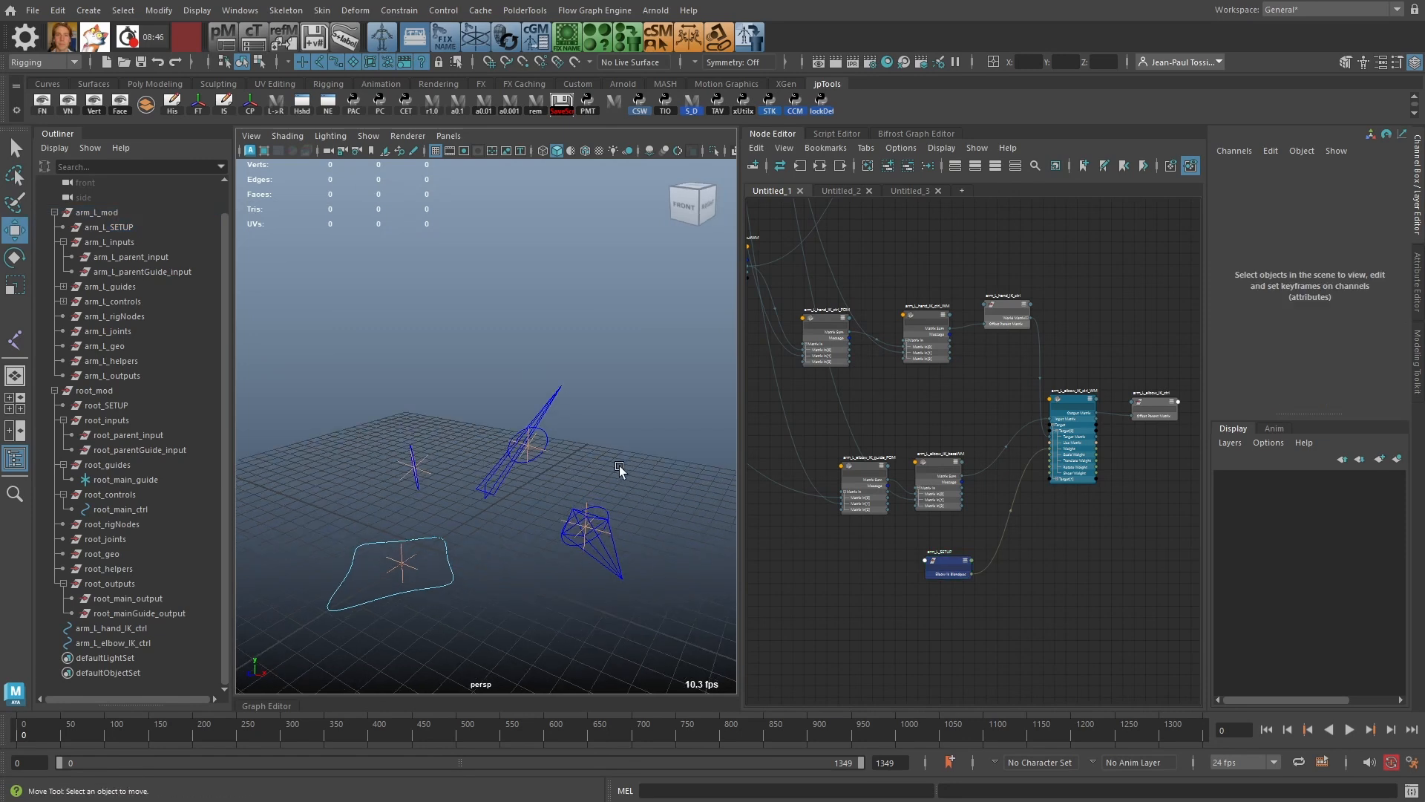
{"action": "middle_click_drag", "start_coordinate": [621, 471], "coordinate": [604, 404], "text": "alt"}
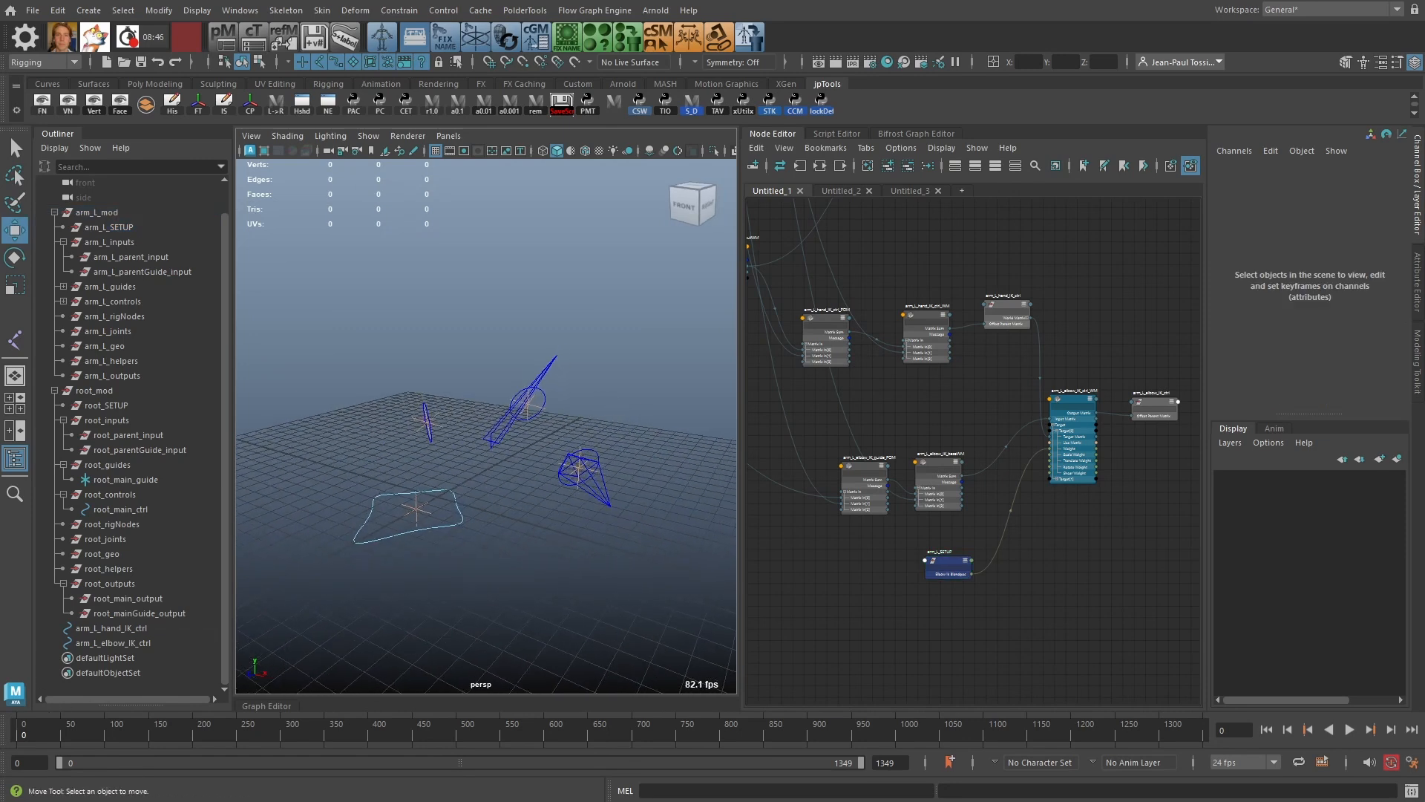
Step: Parent arm_L_hand_IK_ctrl and arm_L_elbow_IK_ctrl under the arm_L_controls group and check them in the expanded hierarchy
{"action": "left_click", "coordinate": [112, 628]}
{"action": "left_click", "coordinate": [119, 643], "text": "shift"}
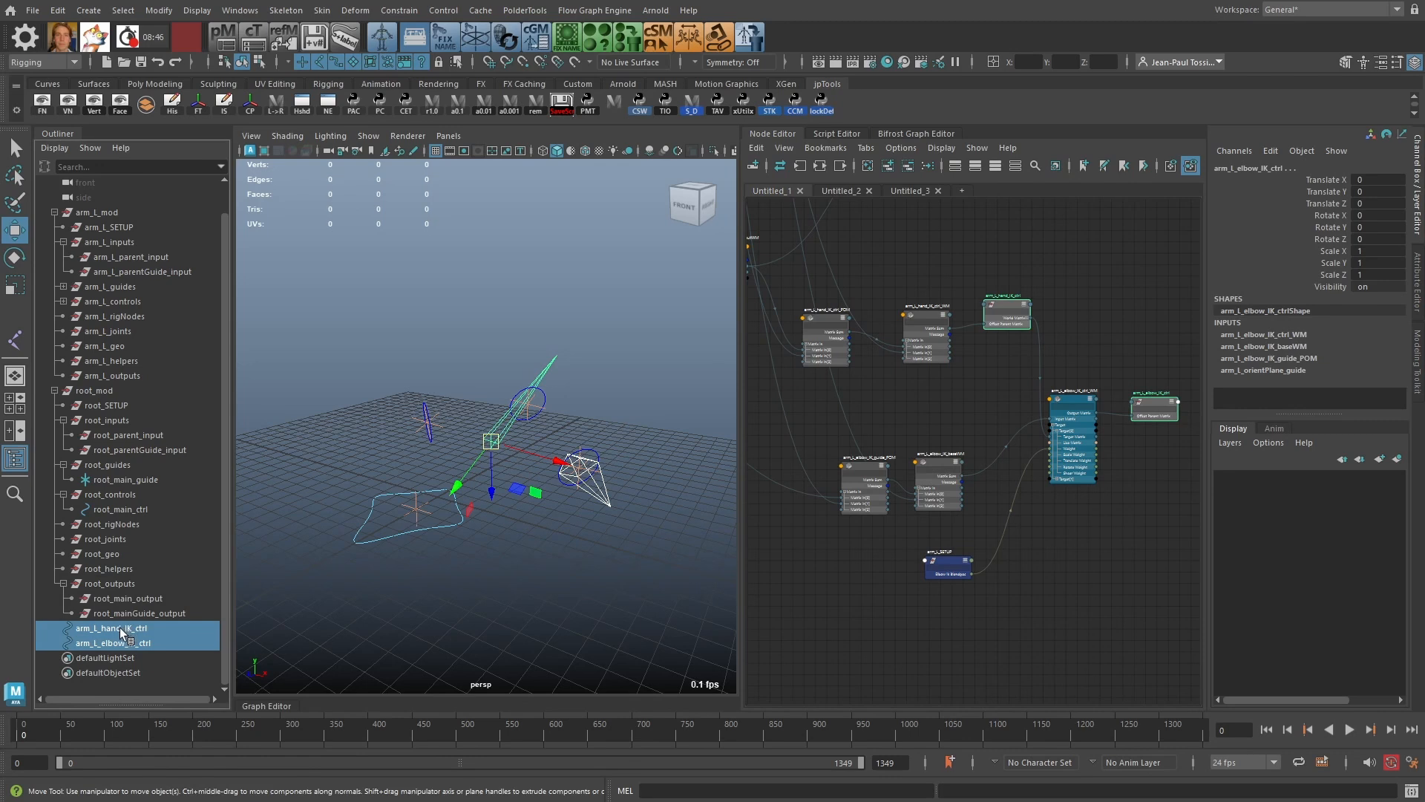
{"action": "left_click_drag", "start_coordinate": [119, 627], "coordinate": [123, 300]}
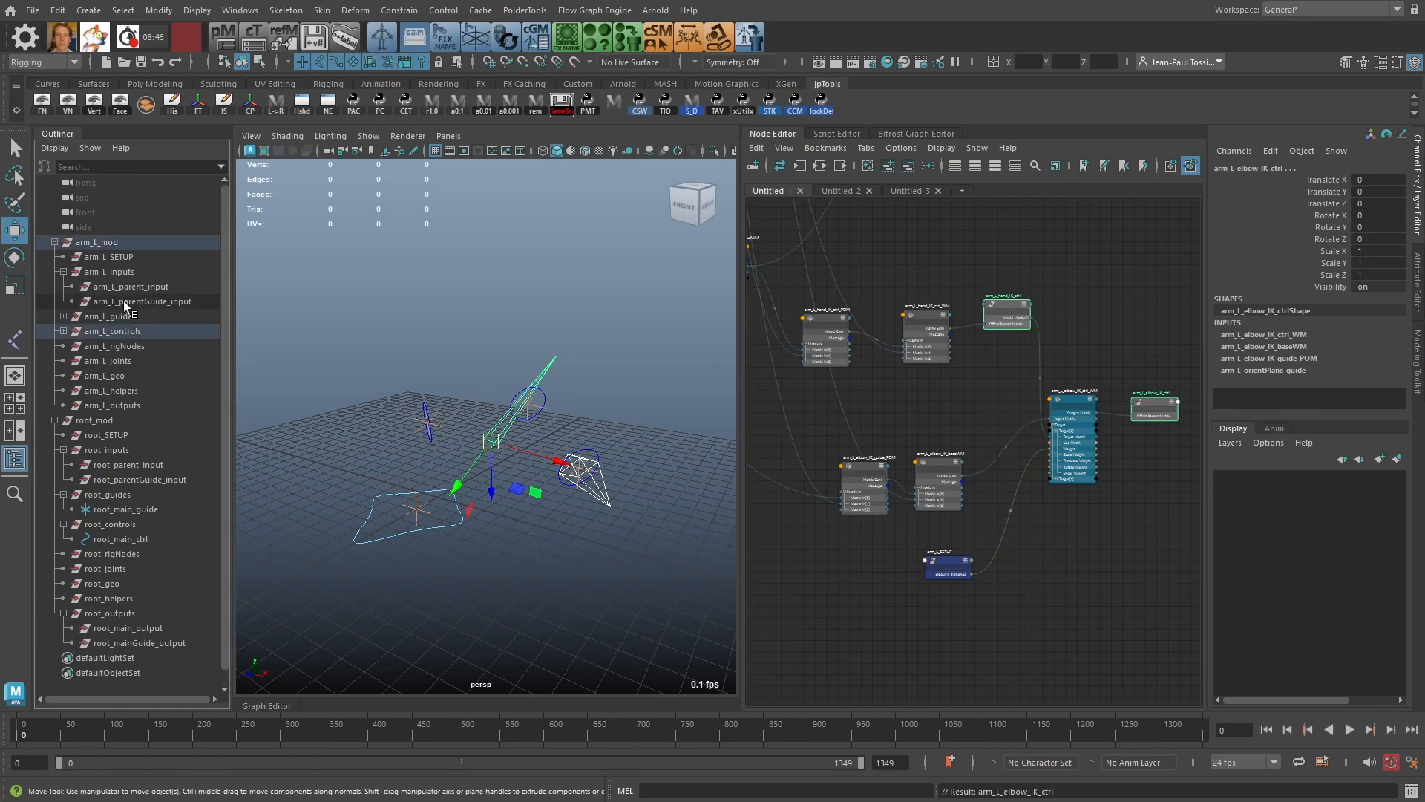
{"action": "left_click", "coordinate": [63, 331]}
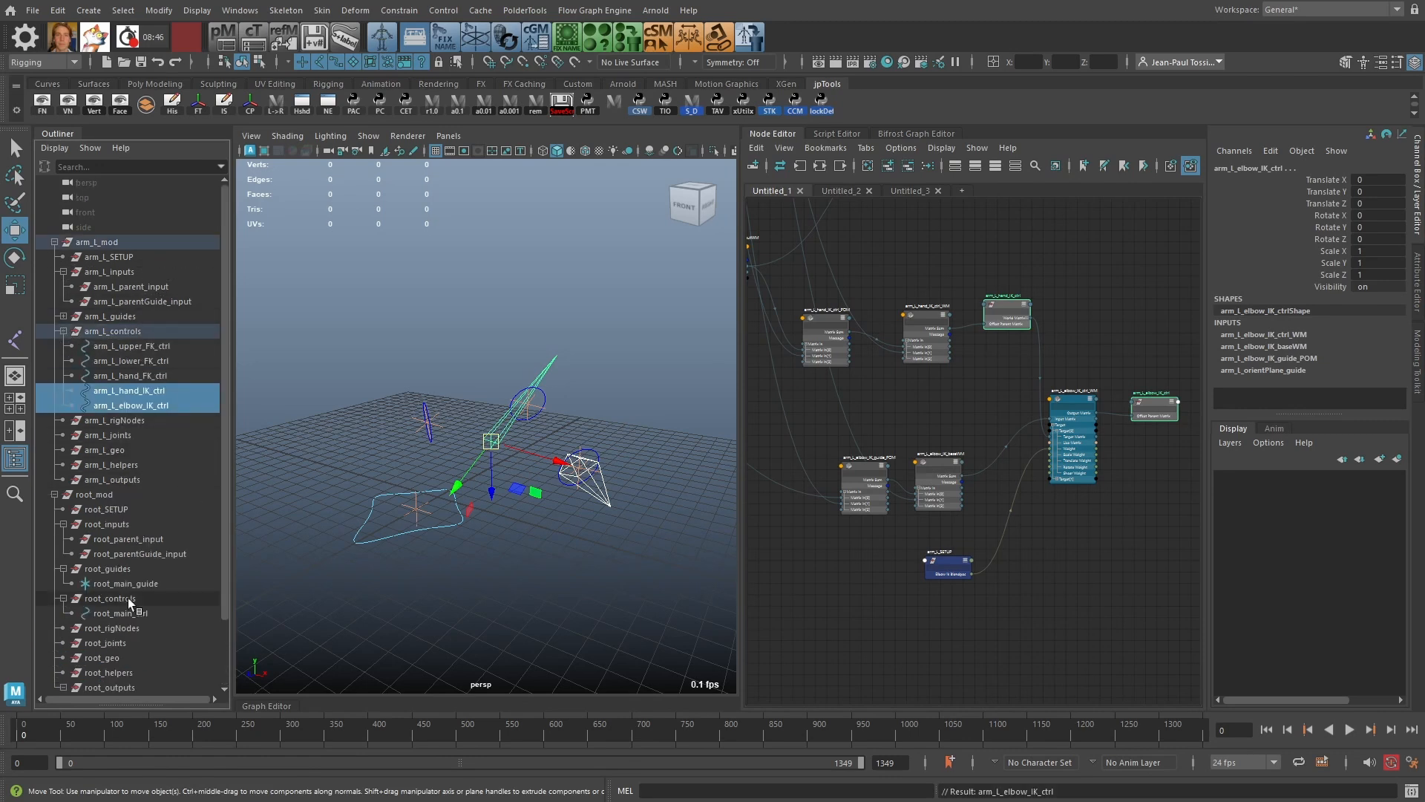
{"action": "left_click", "coordinate": [548, 586]}
{"action": "left_click_drag", "start_coordinate": [548, 586], "coordinate": [463, 468], "text": "alt"}
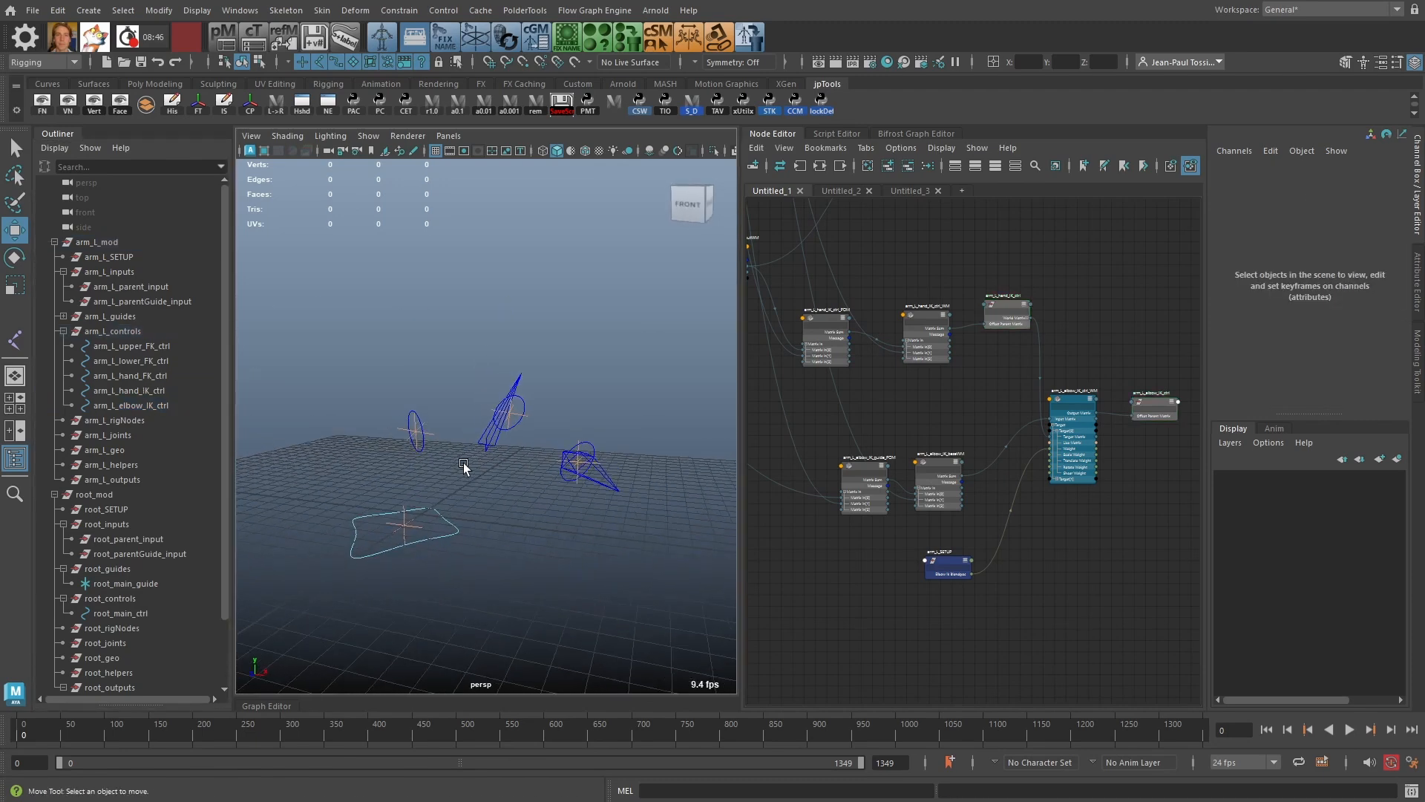
Step: Create a straight chain of three joints on the grid near the root control, spaced one unit apart along X
{"action": "left_click", "coordinate": [88, 9]}
{"action": "left_click", "coordinate": [235, 19]}
{"action": "left_click", "coordinate": [355, 10]}
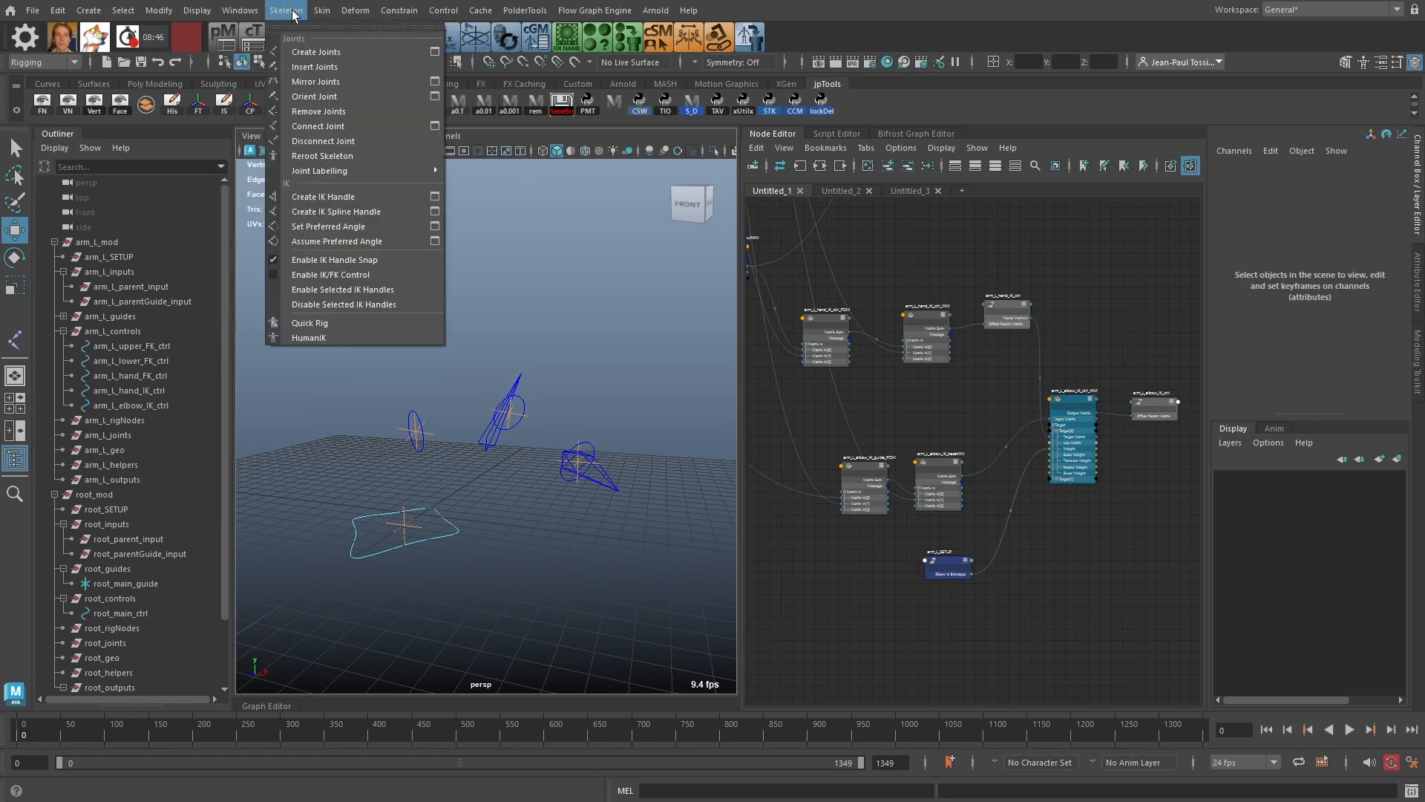
{"action": "left_click", "coordinate": [303, 54]}
{"action": "left_click_drag", "start_coordinate": [572, 479], "coordinate": [539, 517], "text": "alt"}
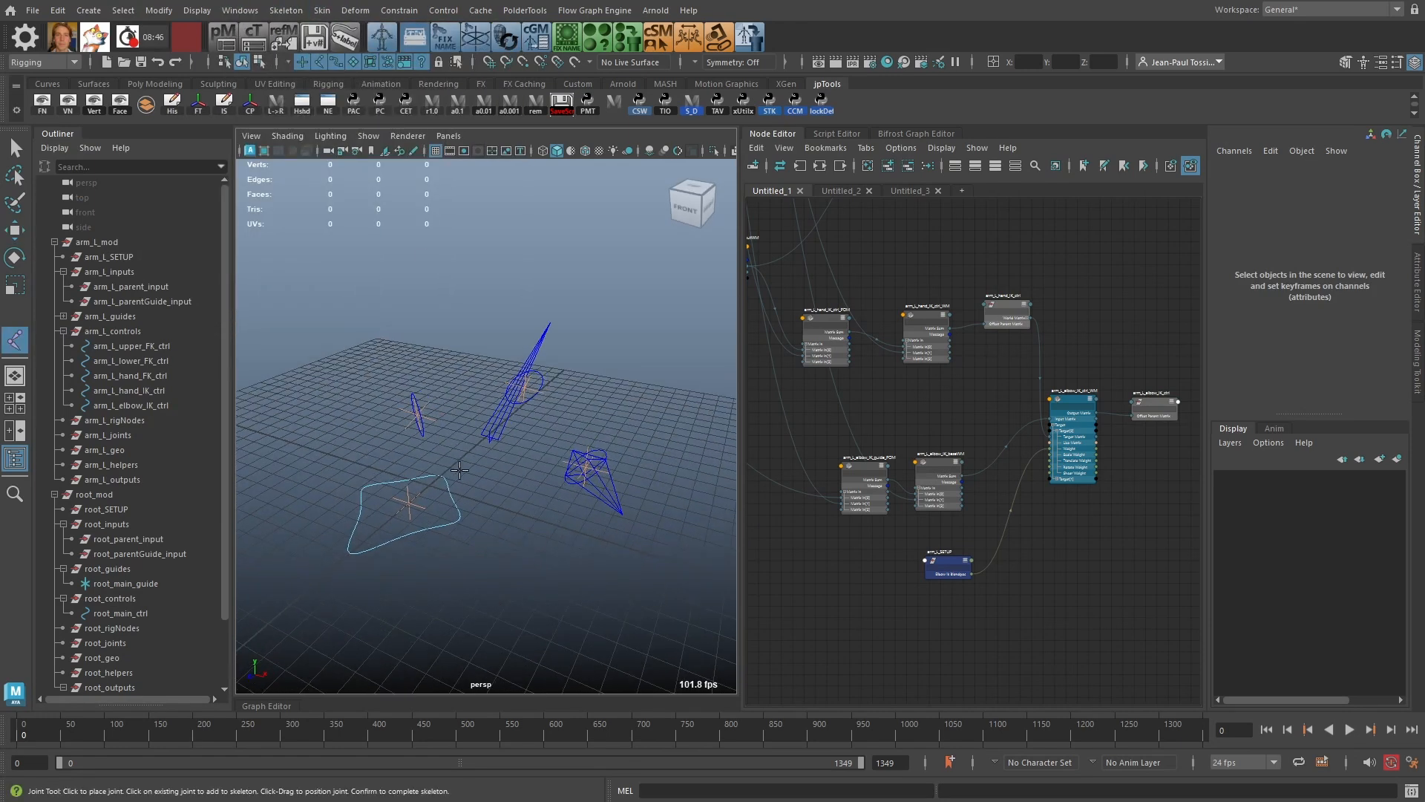
{"action": "left_click", "coordinate": [431, 487]}
{"action": "left_click", "coordinate": [446, 492]}
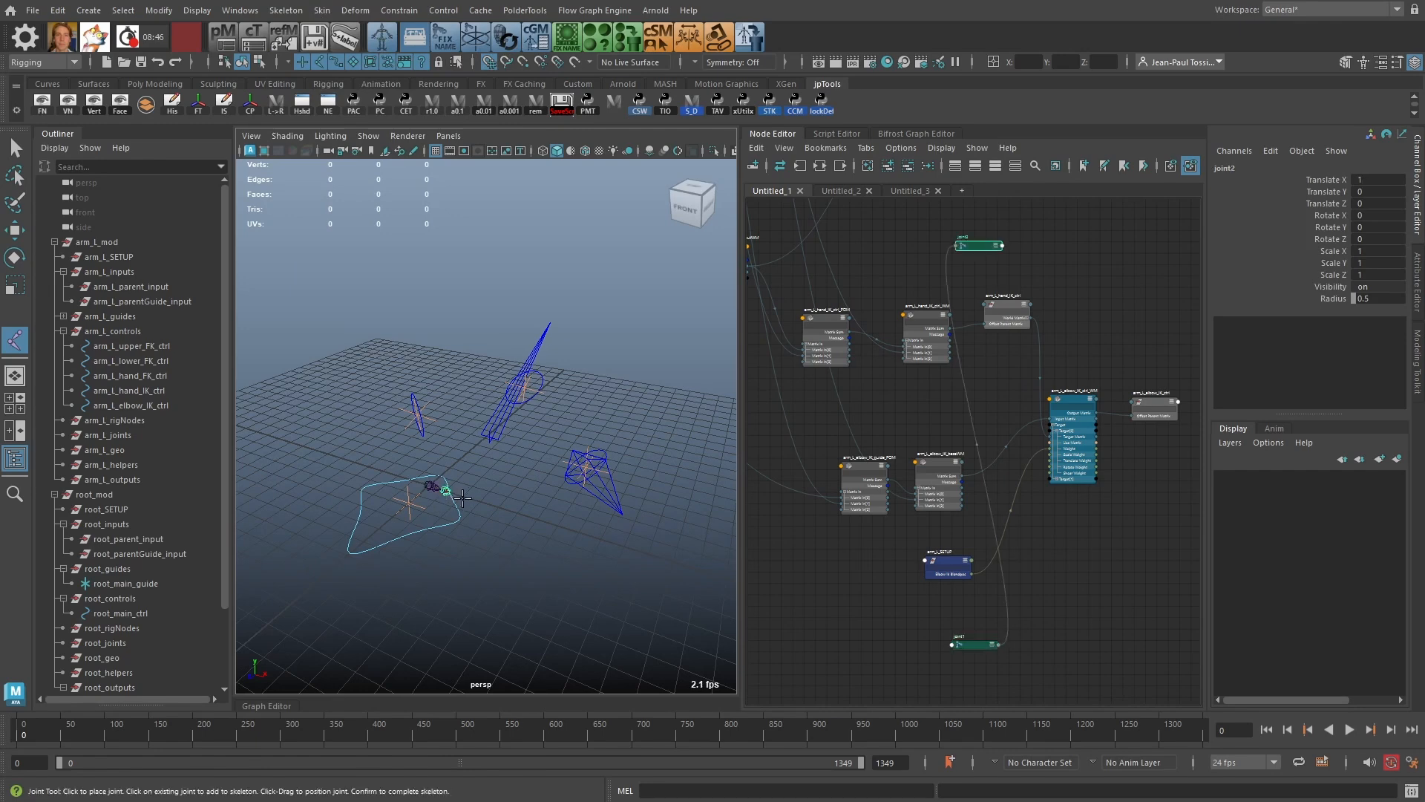
{"action": "left_click", "coordinate": [461, 496]}
{"action": "key", "text": "w"}
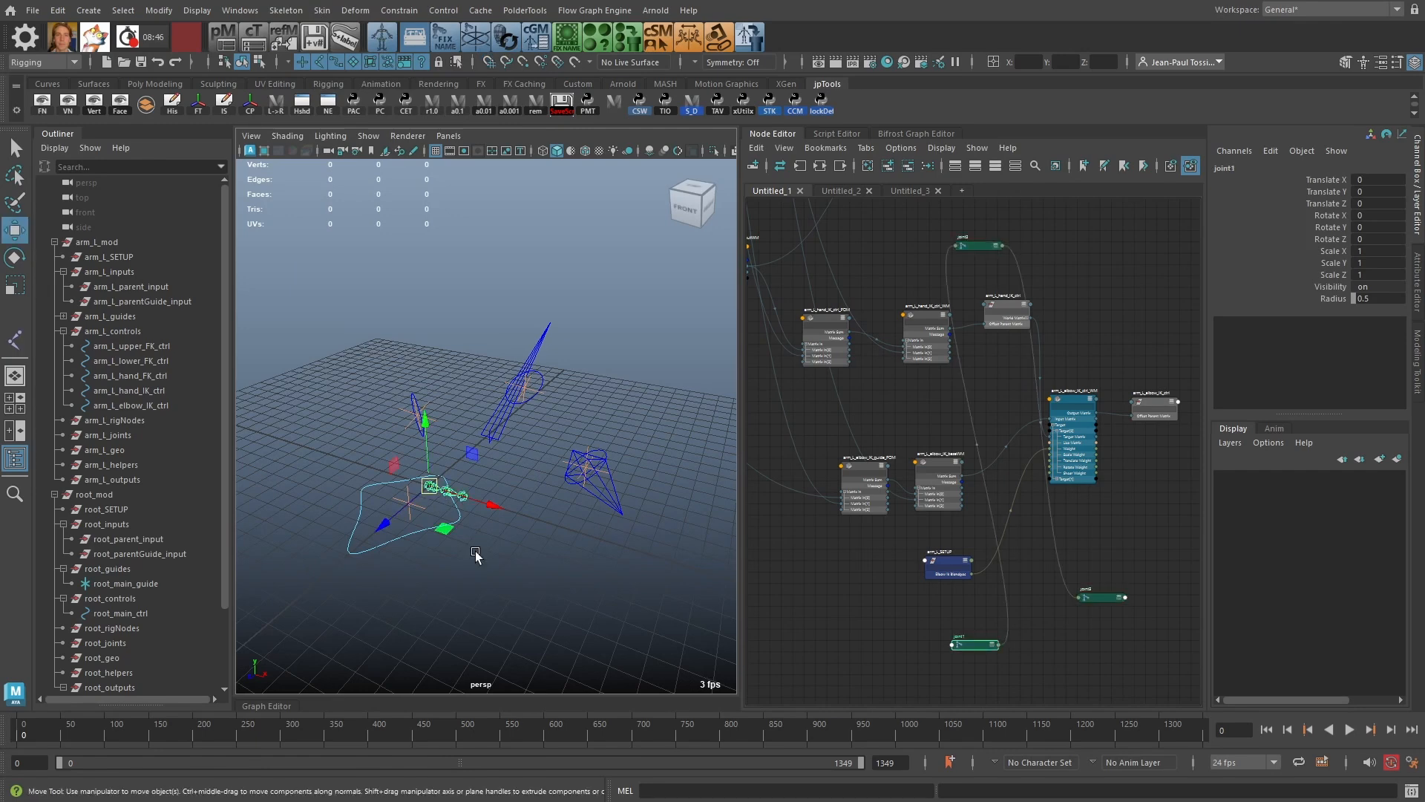
Step: Check the new joints' attributes and line up the joint1 and joint2 nodes side by side below arm_L_SETUP
{"action": "right_click_drag", "start_coordinate": [433, 517], "coordinate": [537, 603], "text": "alt"}
{"action": "middle_click_drag", "start_coordinate": [493, 594], "coordinate": [516, 487], "text": "alt"}
{"action": "key", "text": "ctrl+a"}
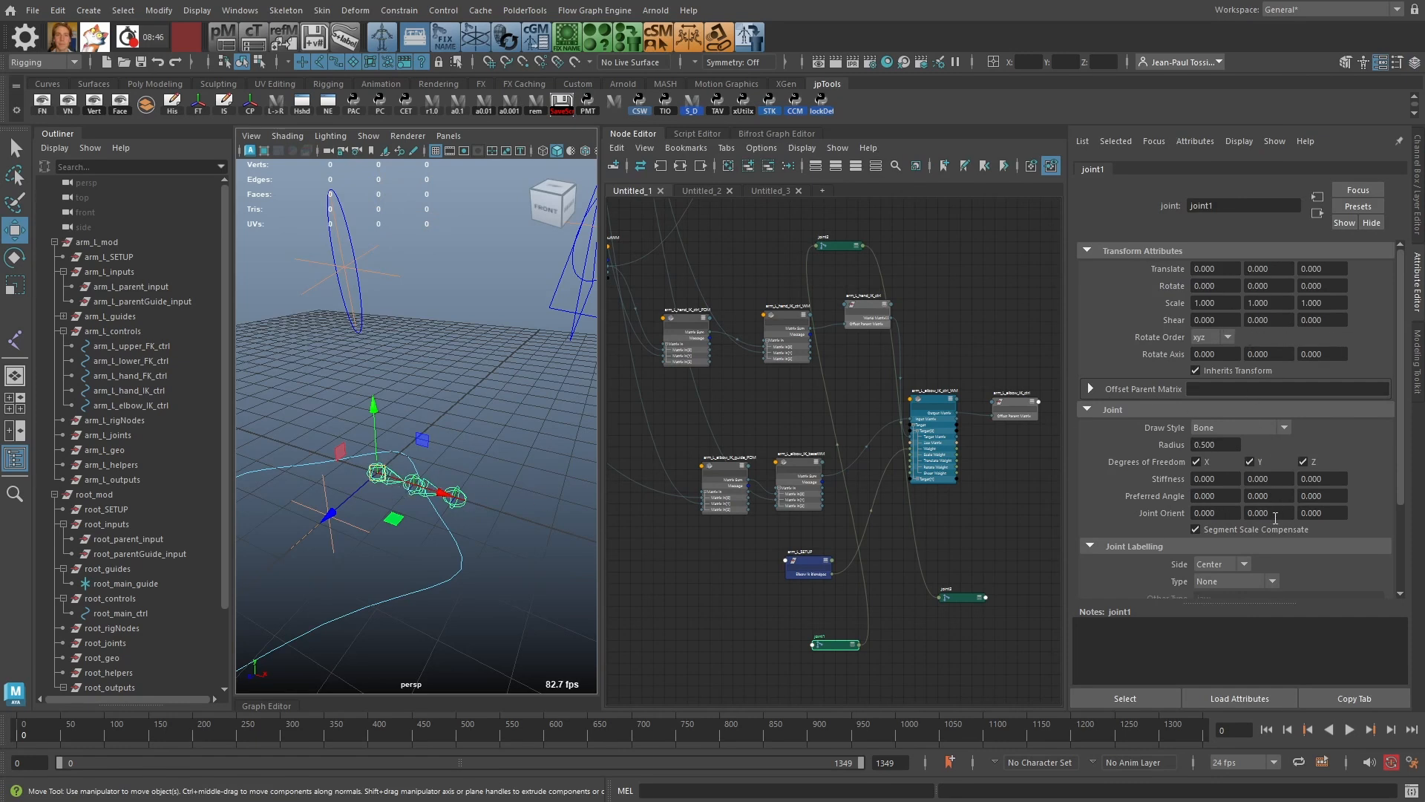
{"action": "left_click", "coordinate": [467, 495]}
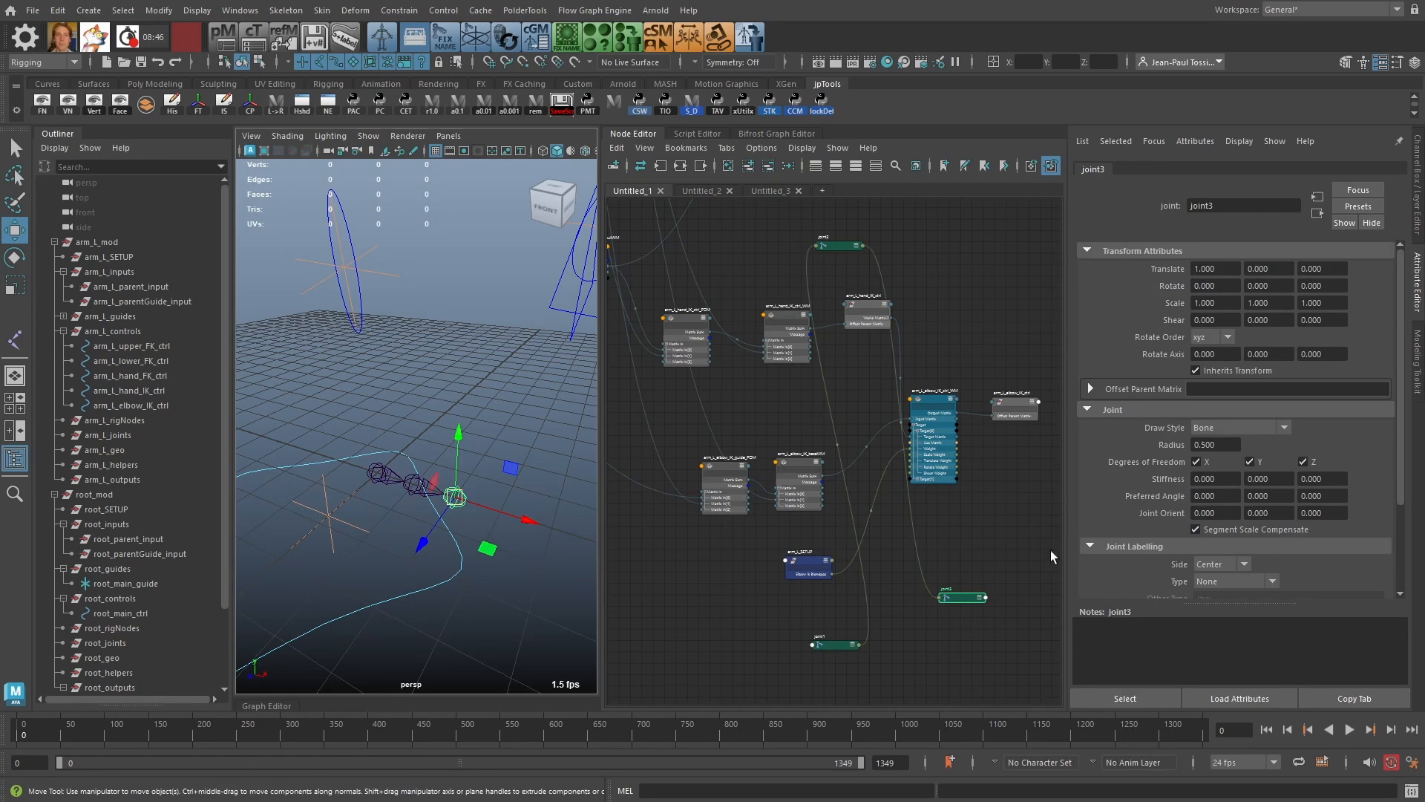
{"action": "left_click_drag", "start_coordinate": [843, 245], "coordinate": [878, 639]}
{"action": "left_click", "coordinate": [827, 653]}
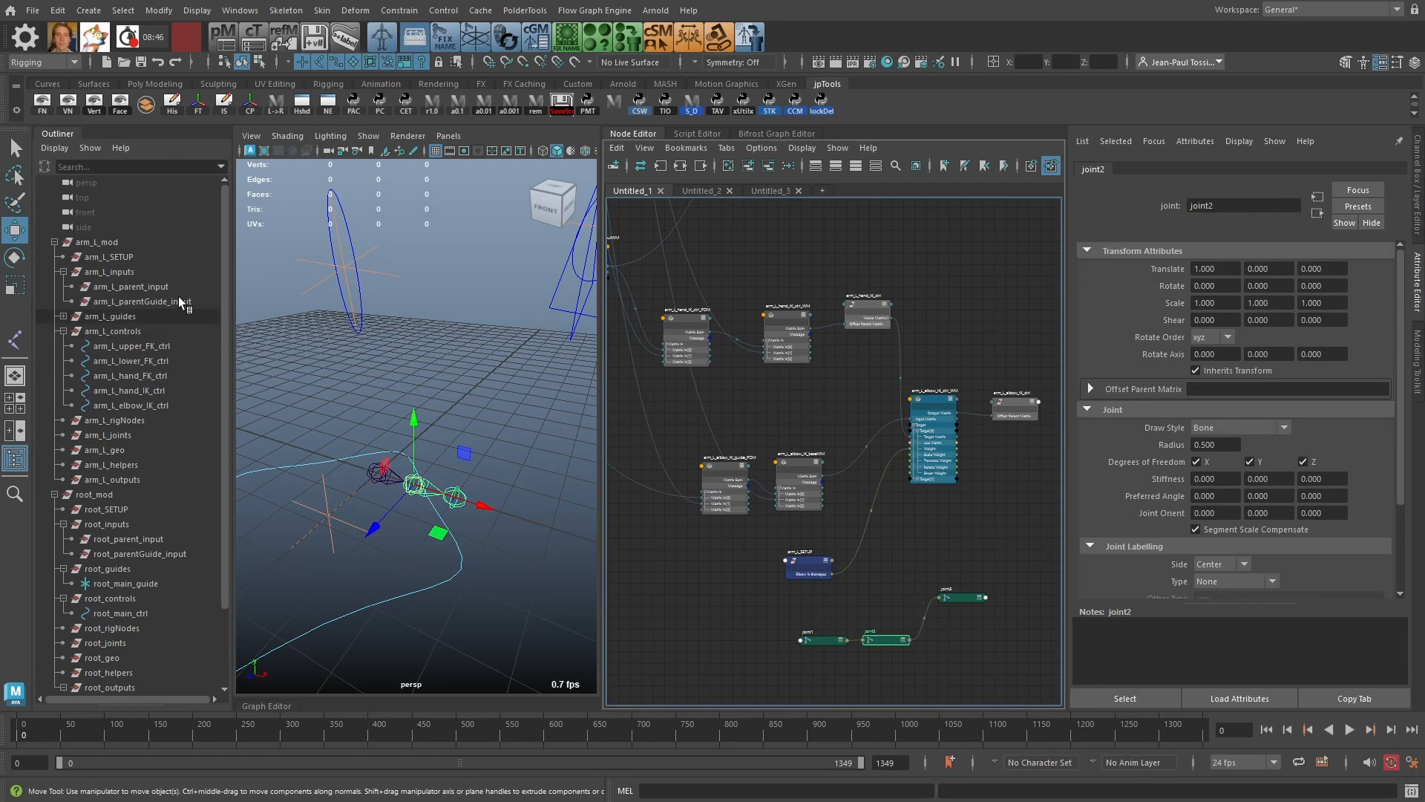
Step: Rename joint1 as arm_L_upper_IK_jnt, reusing the name of arm_L_upper_FK_ctrl
{"action": "double_click", "coordinate": [118, 346]}
{"action": "key", "text": "ctrl+c"}
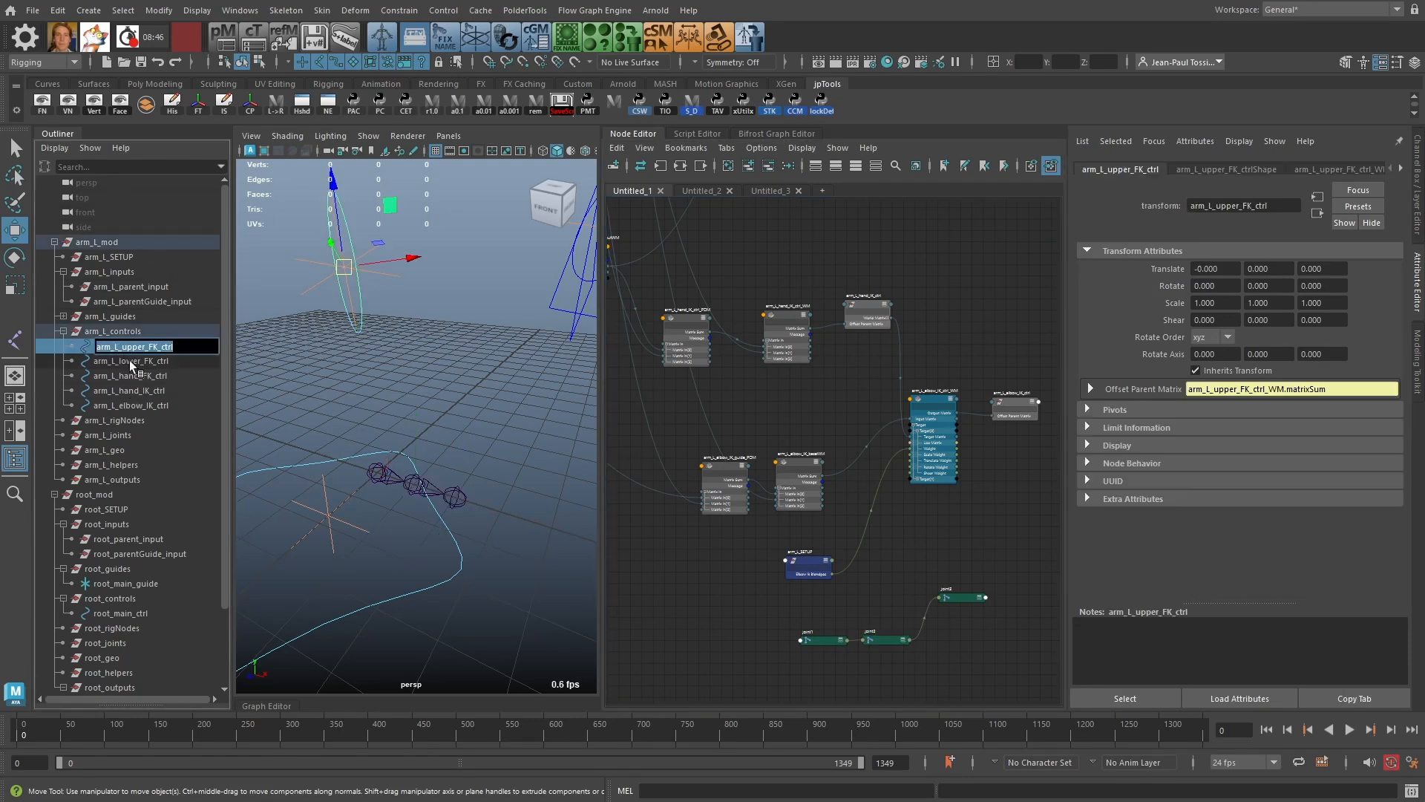
{"action": "left_click", "coordinate": [372, 483]}
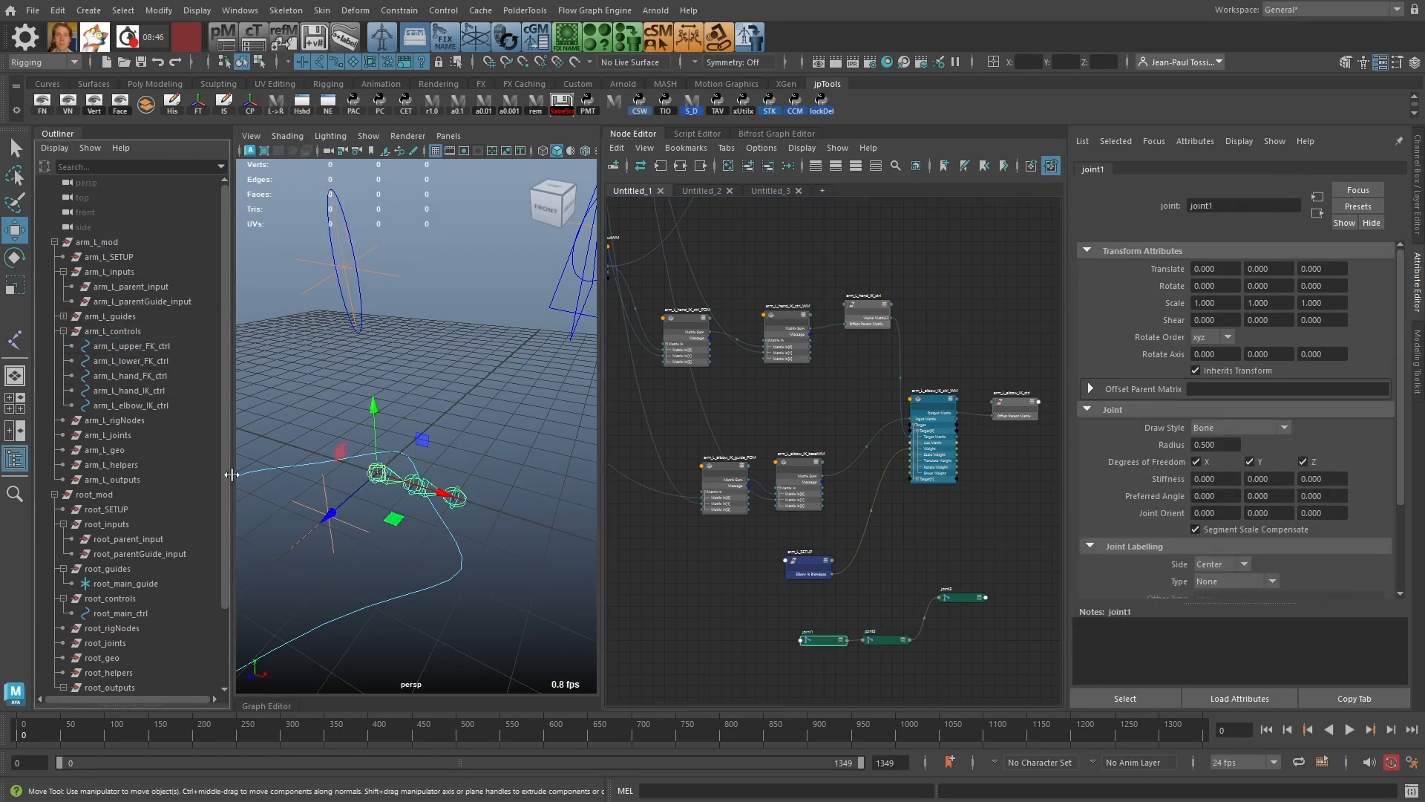
{"action": "scroll", "coordinate": [228, 626], "scroll_direction": "down", "scroll_amount": 3}
{"action": "double_click", "coordinate": [101, 642]}
{"action": "key", "text": "ctrl+v"}
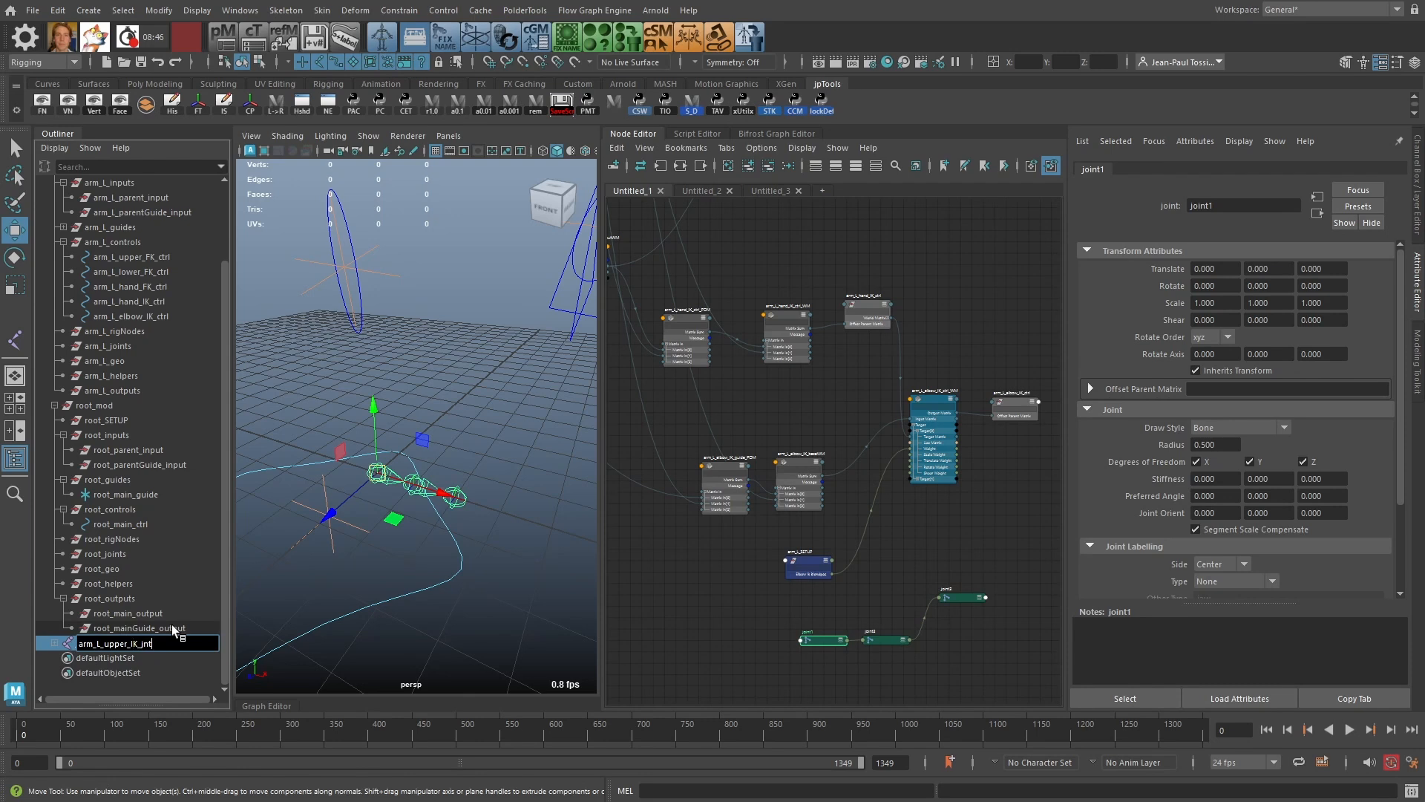
{"action": "key", "text": "Return"}
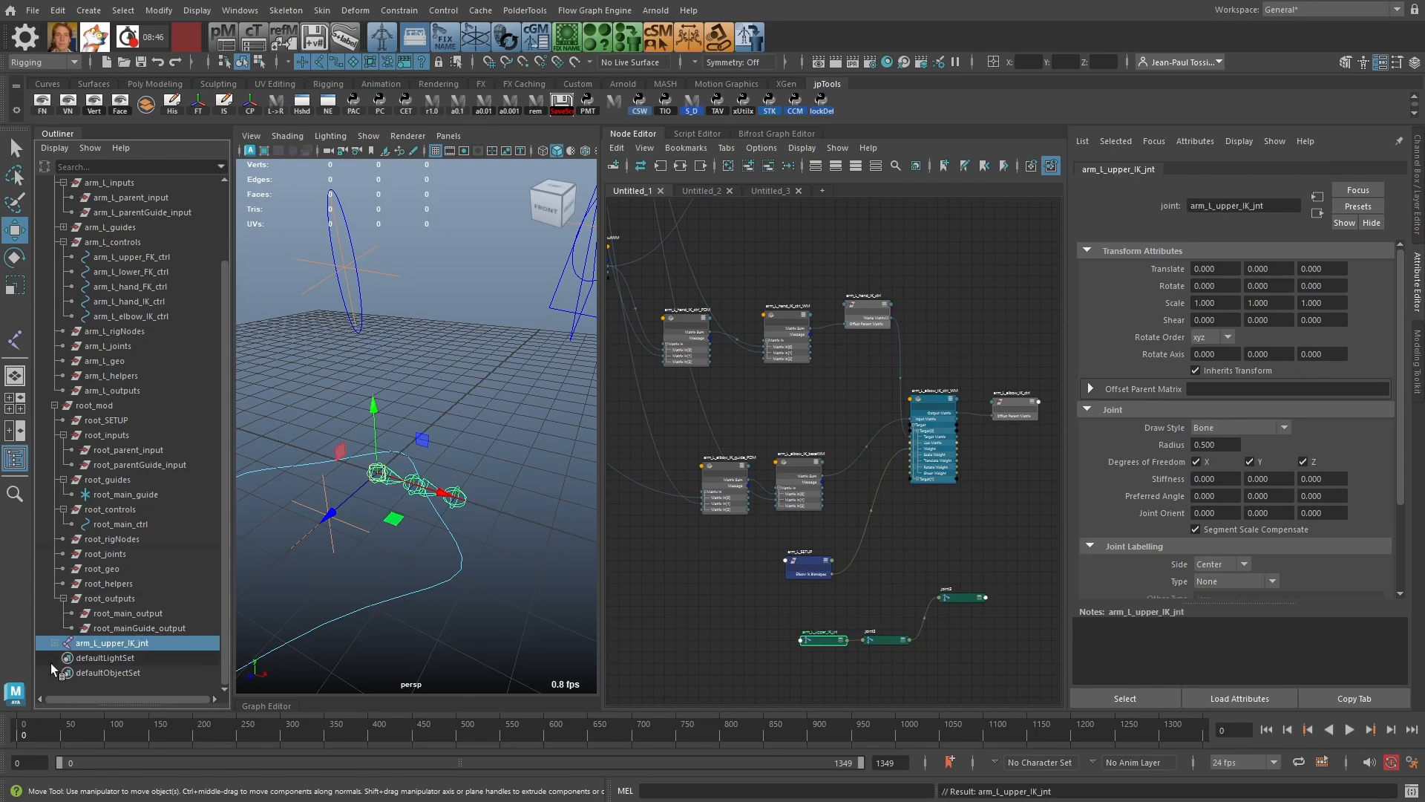
Step: Rename joint2, the middle joint of the chain, as arm_L_lower_IK_jnt
{"action": "left_click", "coordinate": [54, 642]}
{"action": "double_click", "coordinate": [107, 658]}
{"action": "type", "text": "arm_L_upper_IK_jnt"}
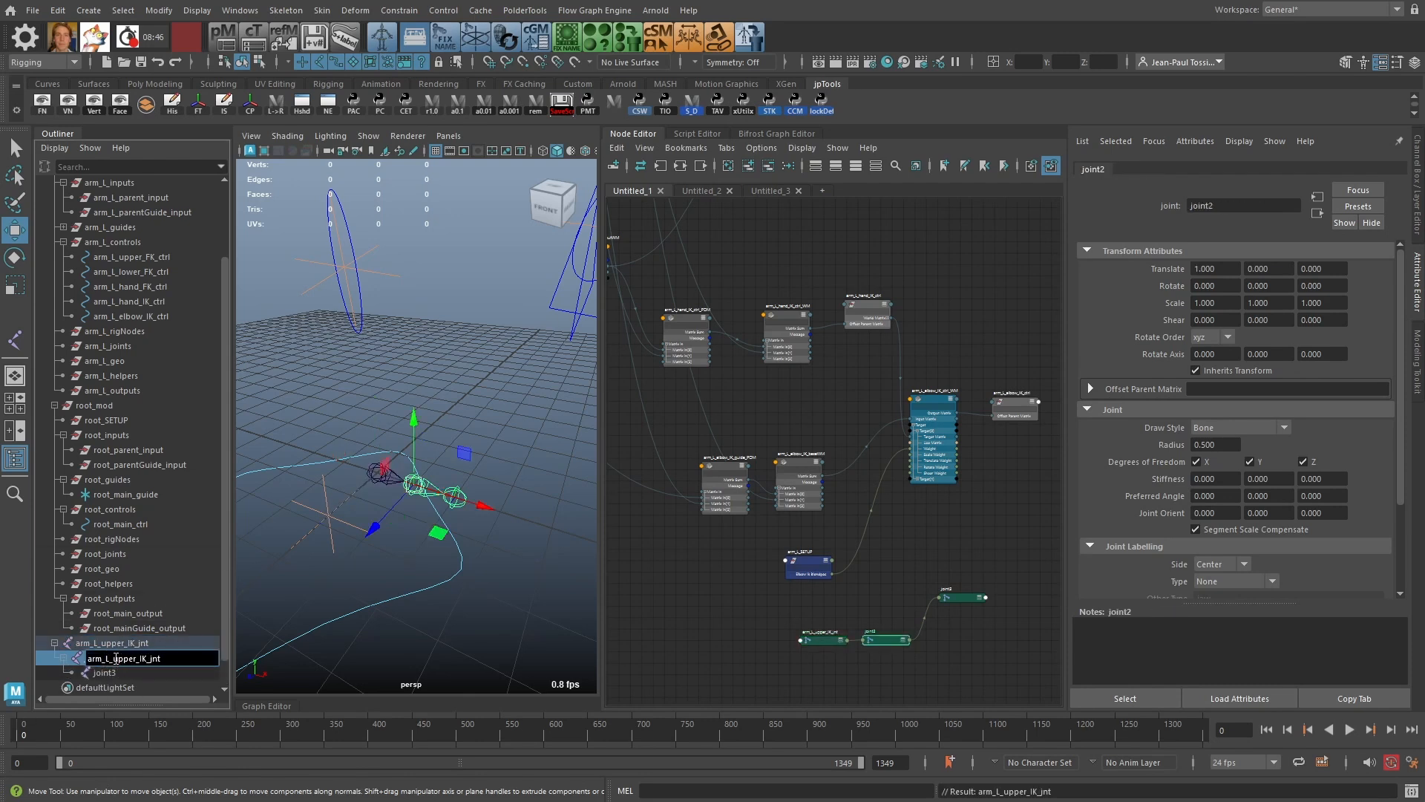
{"action": "type", "text": "lower"}
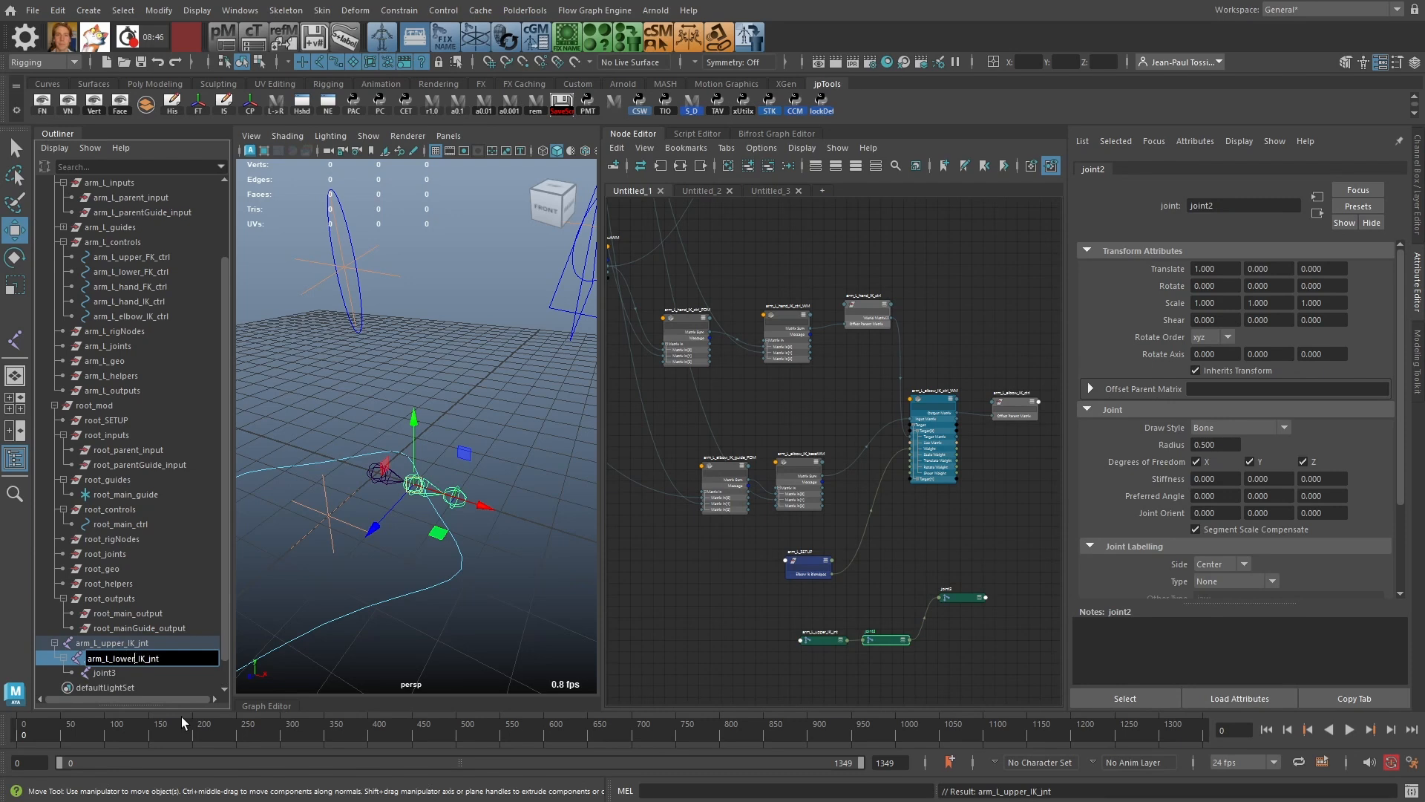
{"action": "key", "text": "Return"}
Step: Rename joint3, the end joint of the chain, as arm_L_hand_IK_jnt
{"action": "double_click", "coordinate": [126, 673]}
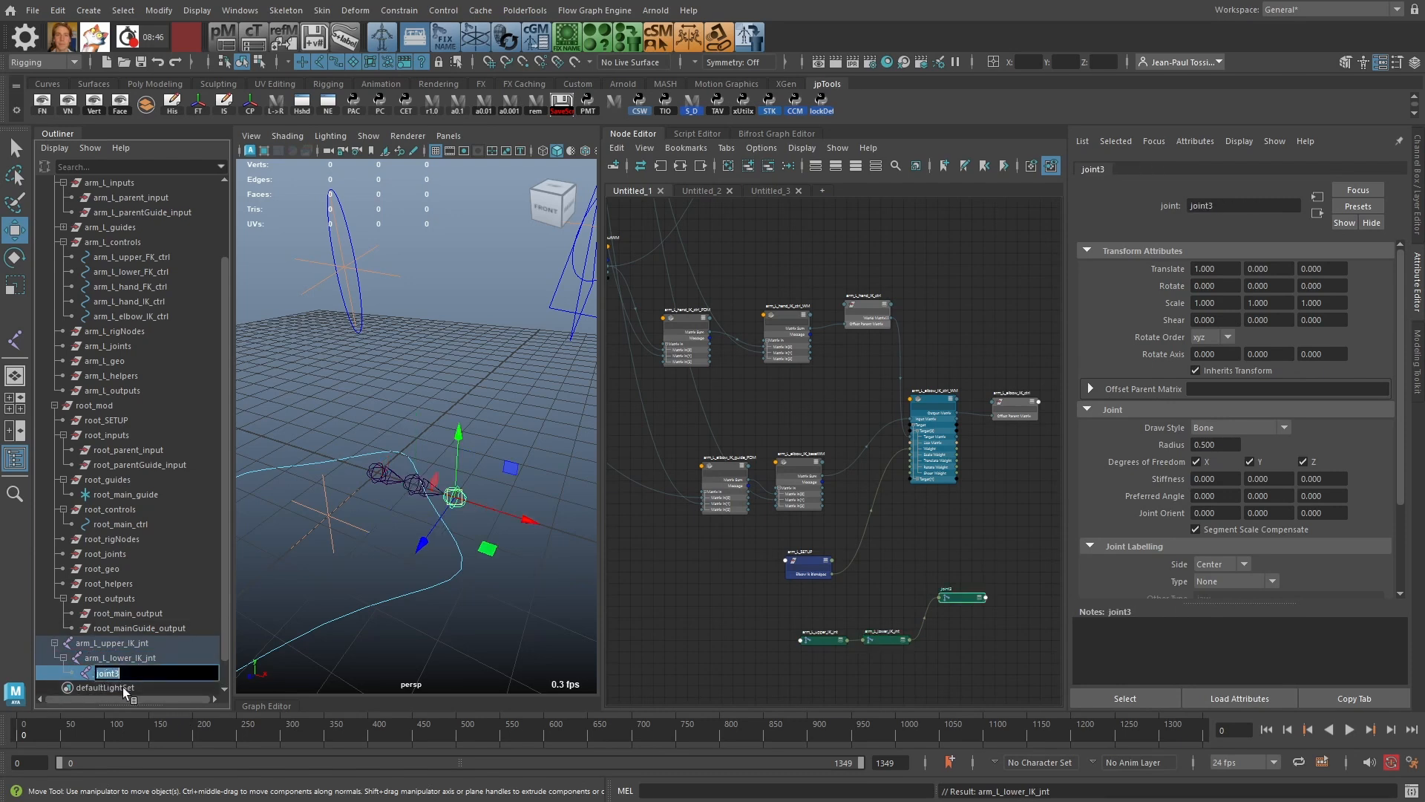
{"action": "type", "text": "arm_L_upper_IK_jnt"}
{"action": "type", "text": "hand"}
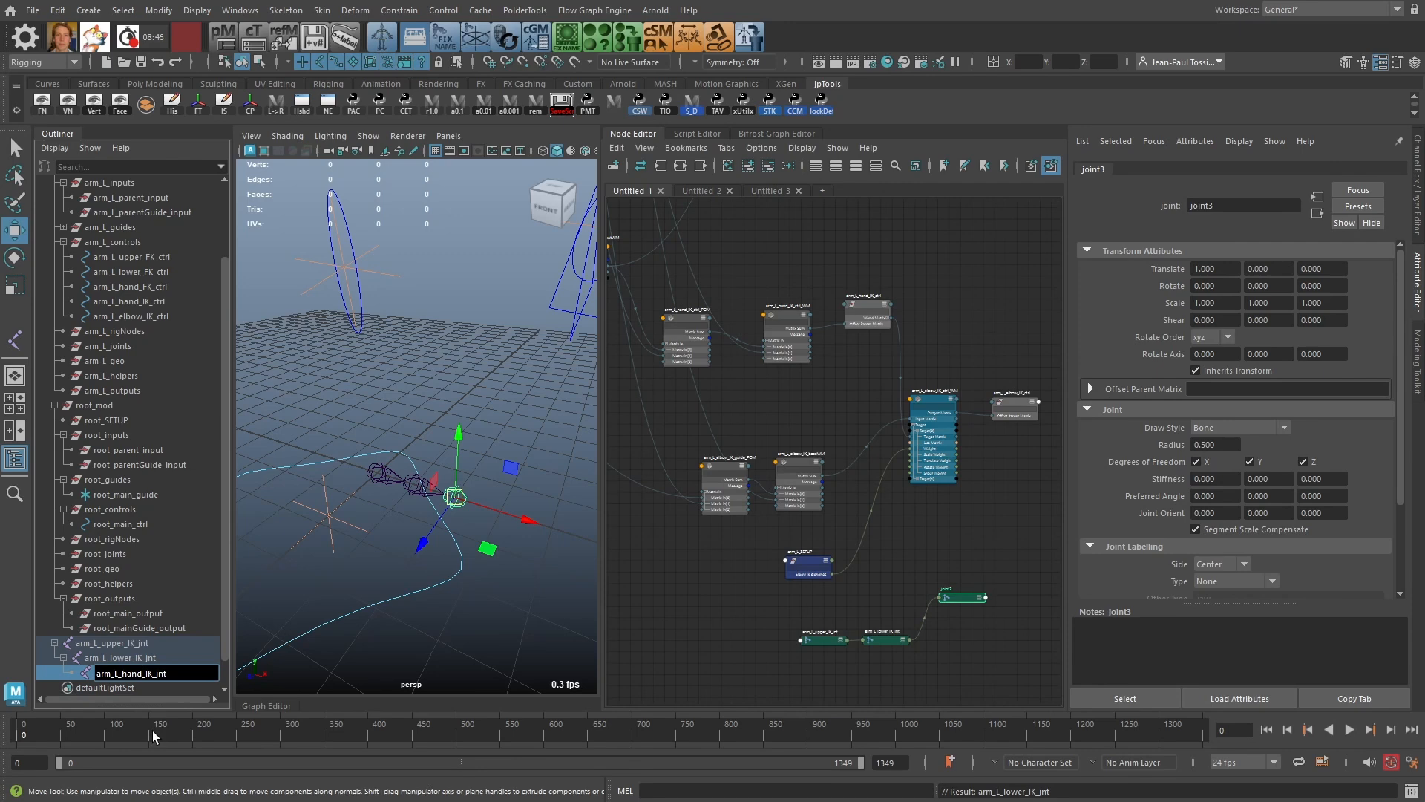
{"action": "key", "text": "Return"}
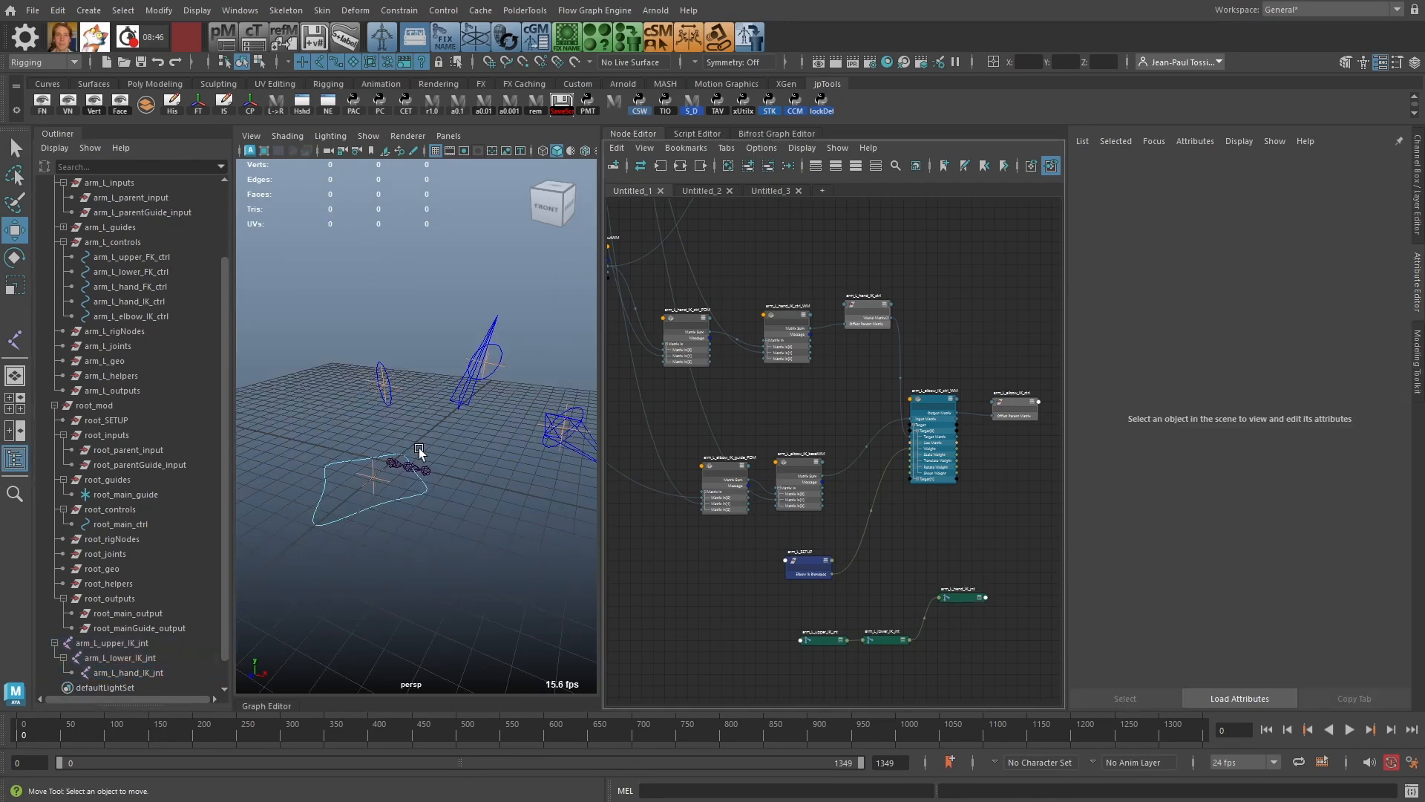
Step: Examine the IK joints and arm_L_upper_guide in the viewport to compare the chain's start with the shoulder guide
{"action": "left_click_drag", "start_coordinate": [419, 448], "coordinate": [468, 515], "text": "alt"}
{"action": "left_click", "coordinate": [396, 490]}
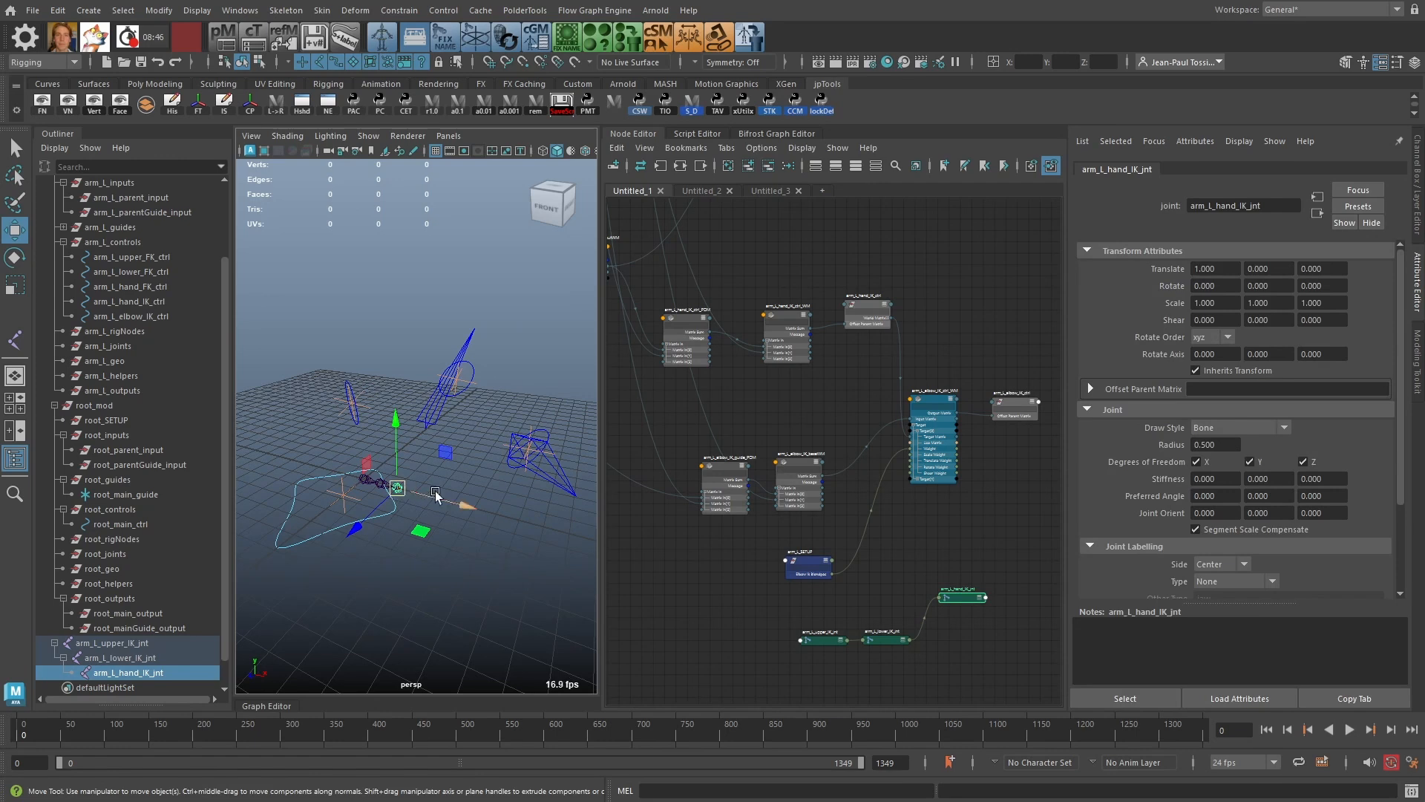
{"action": "left_click", "coordinate": [364, 495]}
{"action": "left_click", "coordinate": [364, 475]}
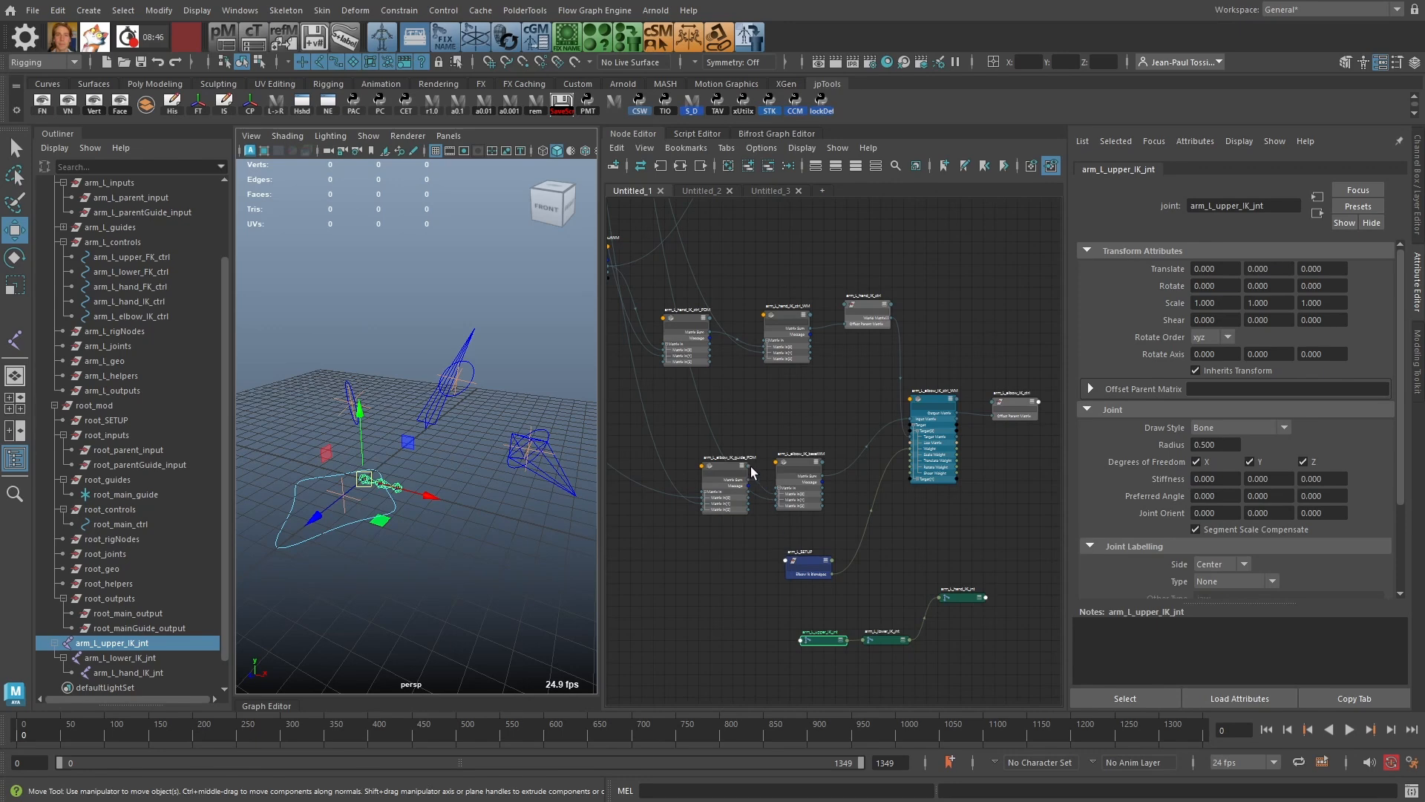
{"action": "left_click", "coordinate": [349, 363]}
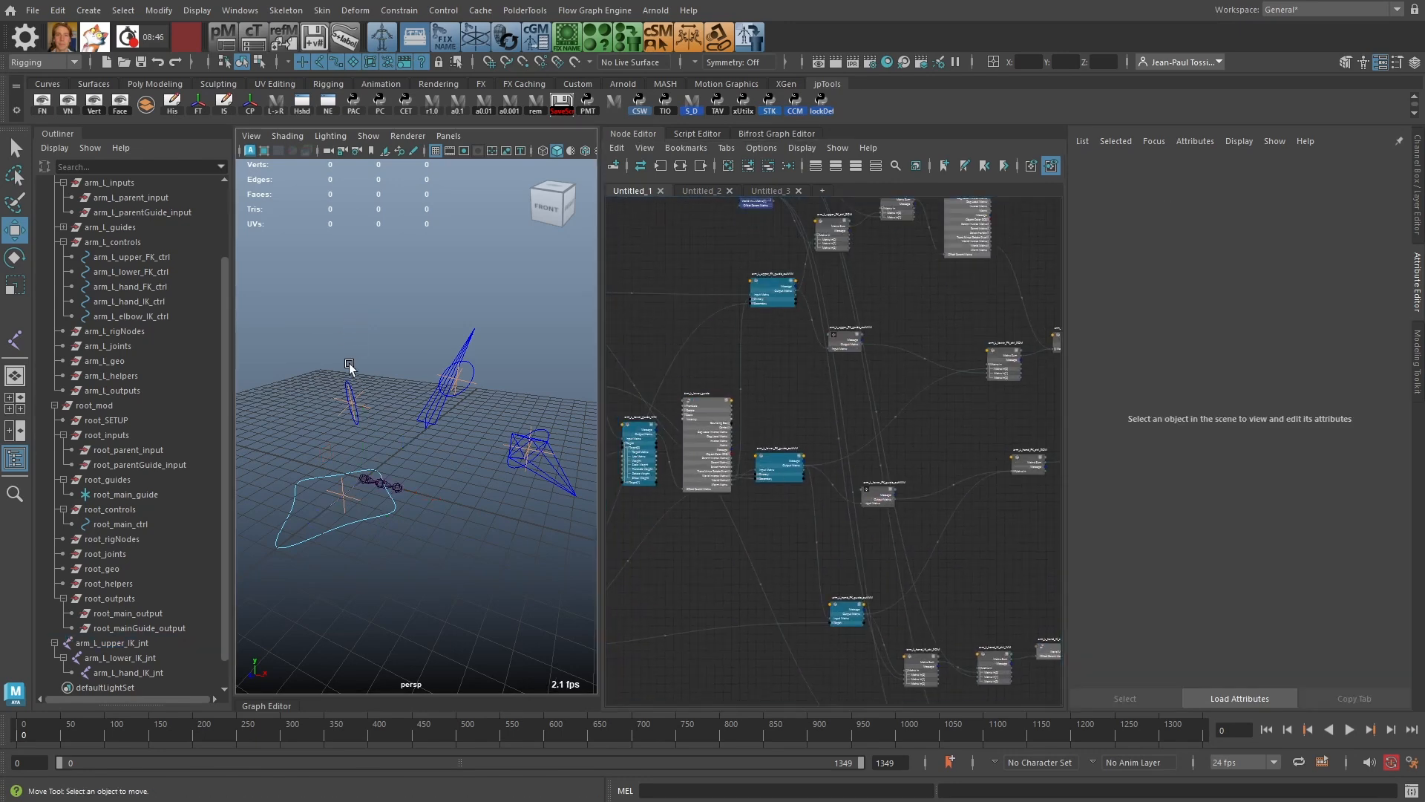
{"action": "left_click", "coordinate": [352, 392]}
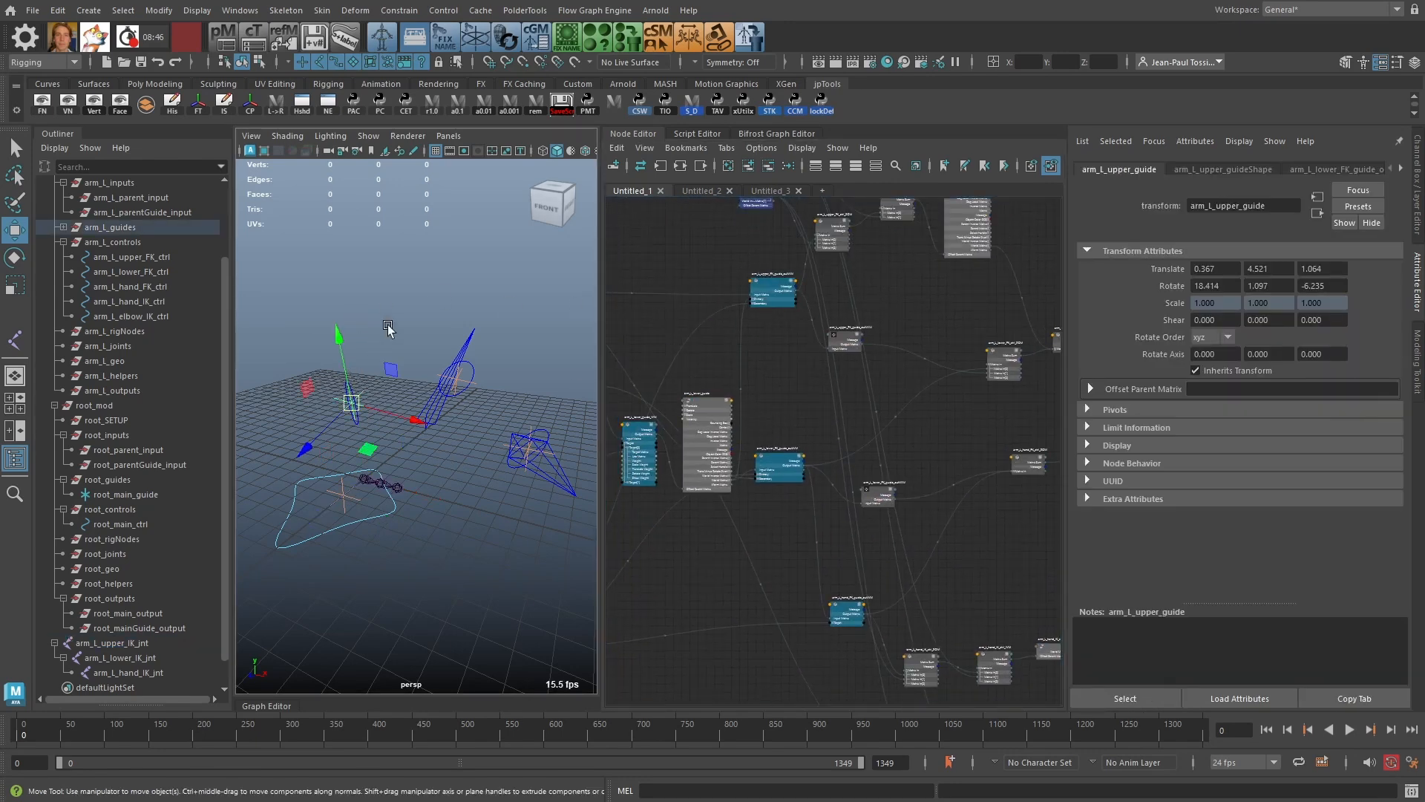
{"action": "left_click", "coordinate": [388, 326]}
{"action": "left_click", "coordinate": [352, 389]}
Step: Connect the Matrix Sum of arm_L_upper_FK_ctrl_WM to the offsetParentMatrix of arm_L_upper_IK_jnt
{"action": "middle_click_drag", "start_coordinate": [803, 343], "coordinate": [675, 533], "text": "alt"}
{"action": "scroll", "coordinate": [778, 358], "scroll_direction": "up", "scroll_amount": 4}
{"action": "scroll", "coordinate": [717, 469], "scroll_direction": "up", "scroll_amount": 3}
{"action": "left_click_drag", "start_coordinate": [854, 283], "coordinate": [848, 278]}
{"action": "scroll", "coordinate": [795, 271], "scroll_direction": "down", "scroll_amount": 2}
{"action": "middle_click_drag", "start_coordinate": [754, 264], "coordinate": [821, 306], "text": "alt"}
{"action": "scroll", "coordinate": [817, 305], "scroll_direction": "down", "scroll_amount": 3}
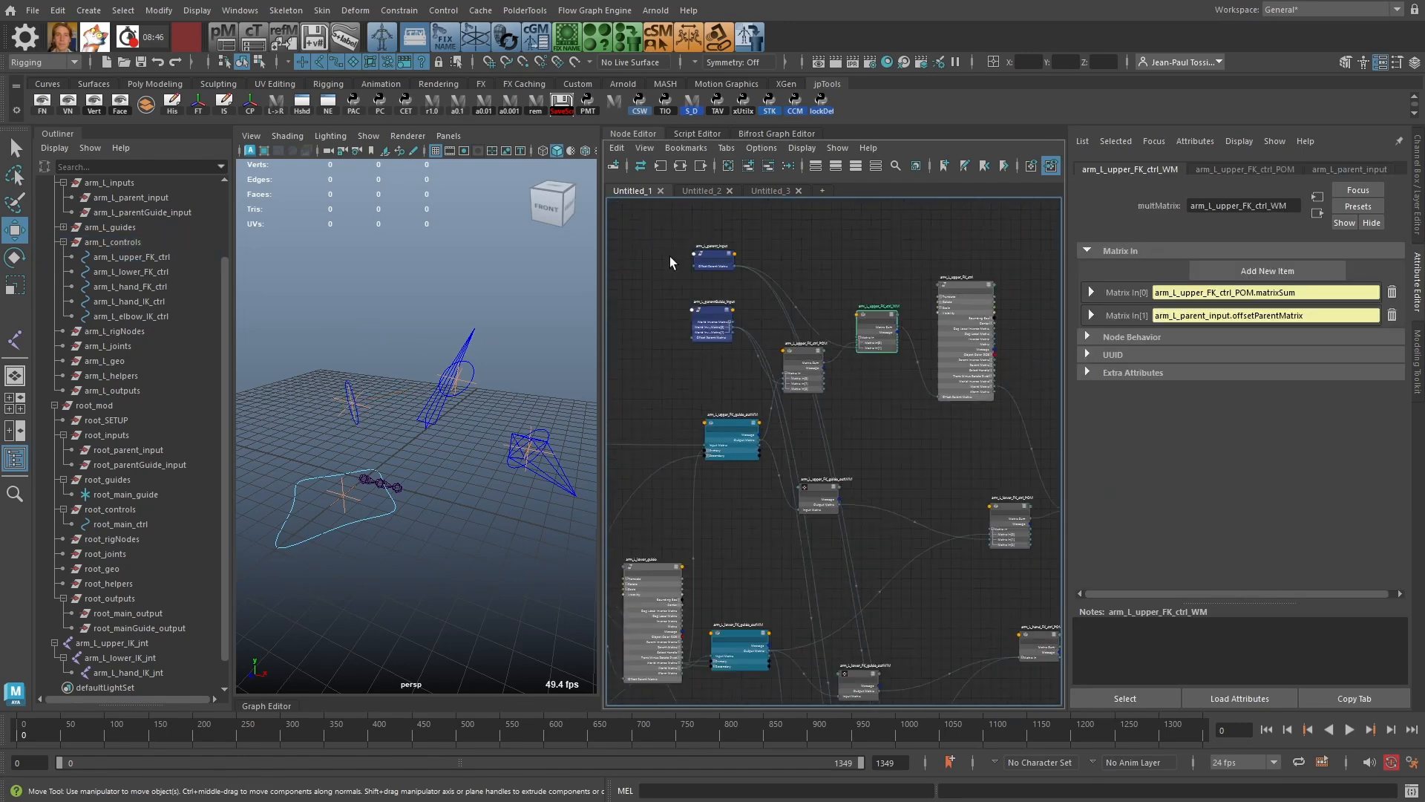
{"action": "scroll", "coordinate": [882, 342], "scroll_direction": "up", "scroll_amount": 2}
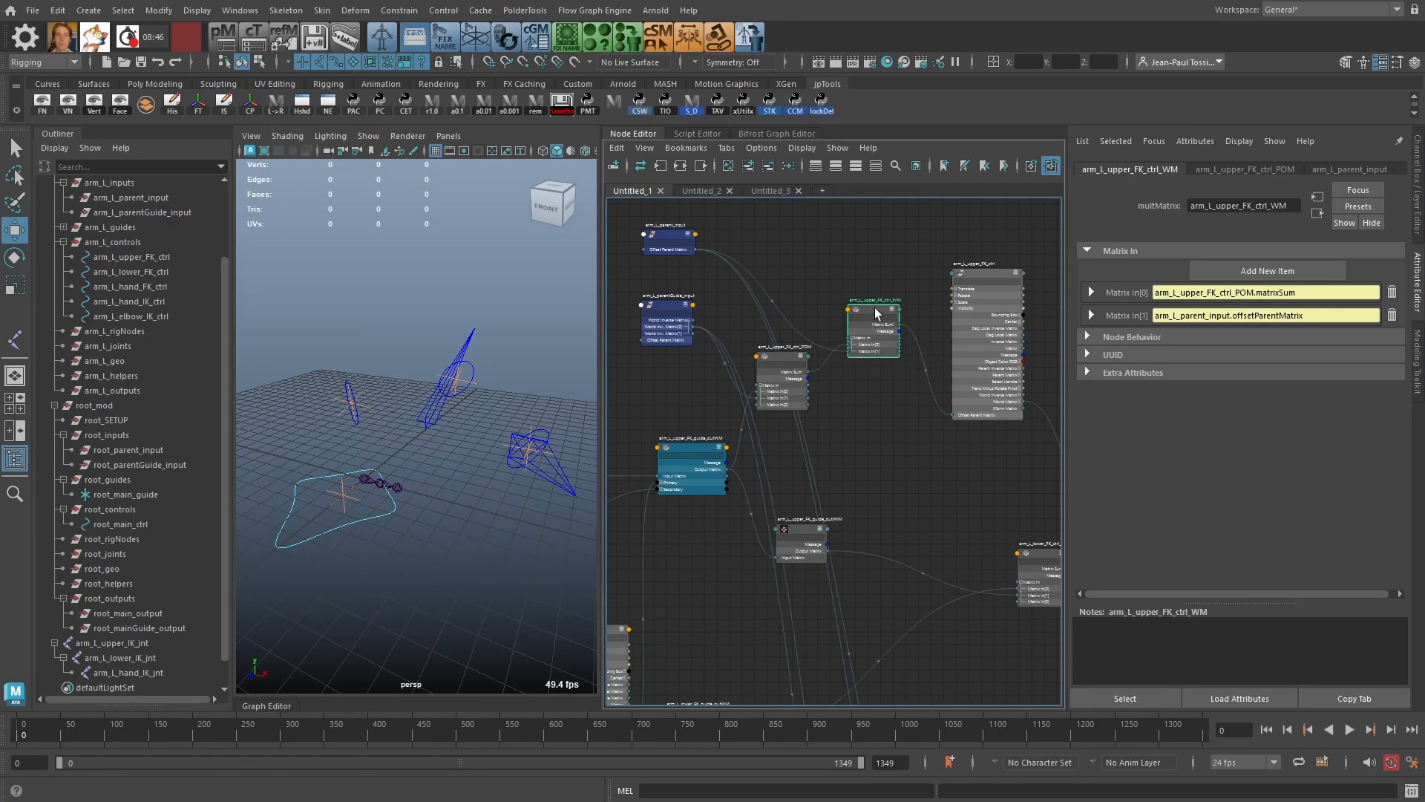
{"action": "scroll", "coordinate": [878, 313], "scroll_direction": "up", "scroll_amount": 2}
{"action": "scroll", "coordinate": [883, 297], "scroll_direction": "down", "scroll_amount": 1}
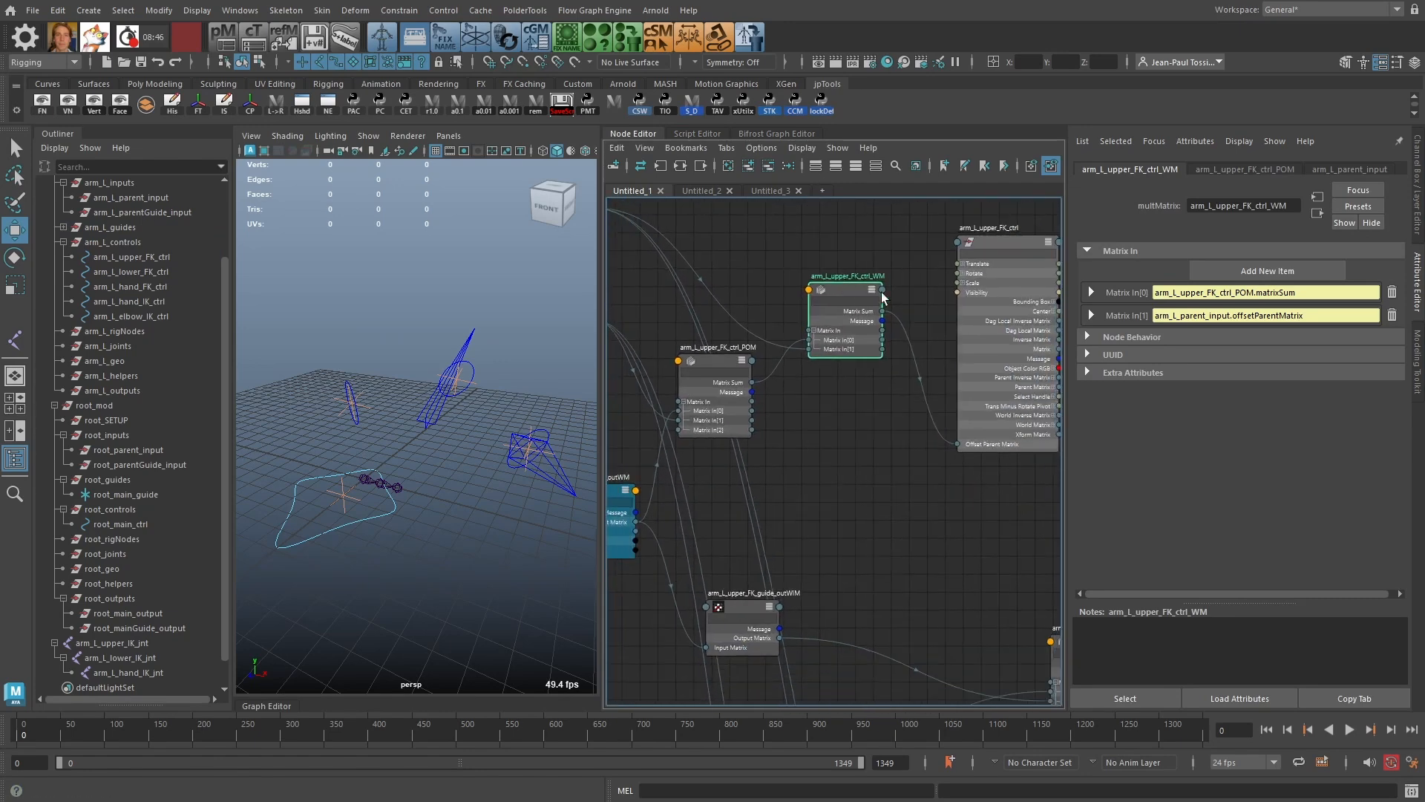
{"action": "middle_click_drag", "start_coordinate": [940, 619], "coordinate": [906, 467], "text": "alt"}
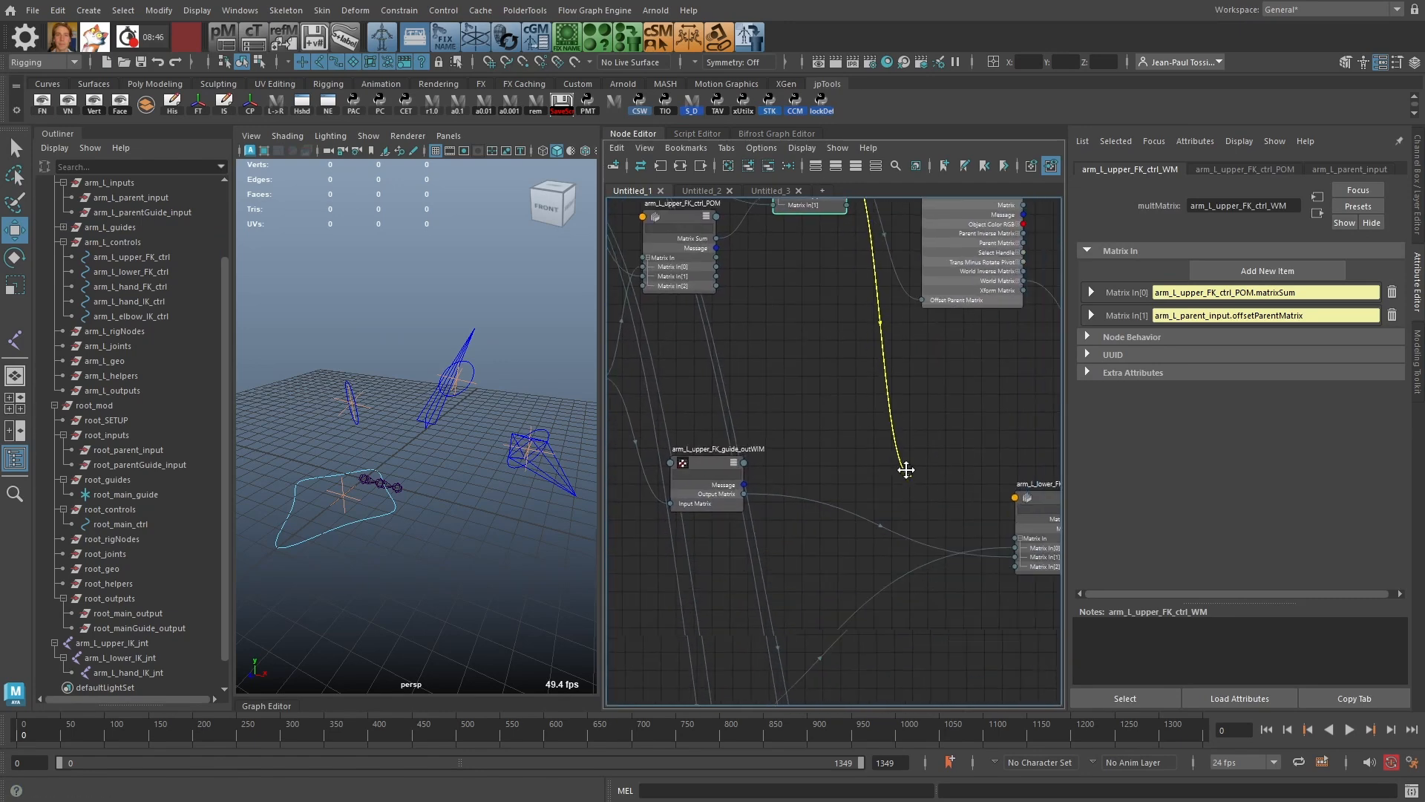
{"action": "scroll", "coordinate": [930, 536], "scroll_direction": "down", "scroll_amount": 3}
{"action": "middle_click_drag", "start_coordinate": [945, 649], "coordinate": [865, 438], "text": "alt"}
{"action": "middle_click_drag", "start_coordinate": [948, 652], "coordinate": [854, 327], "text": "alt"}
{"action": "middle_click_drag", "start_coordinate": [944, 654], "coordinate": [887, 465], "text": "alt"}
{"action": "scroll", "coordinate": [887, 465], "scroll_direction": "up", "scroll_amount": 2}
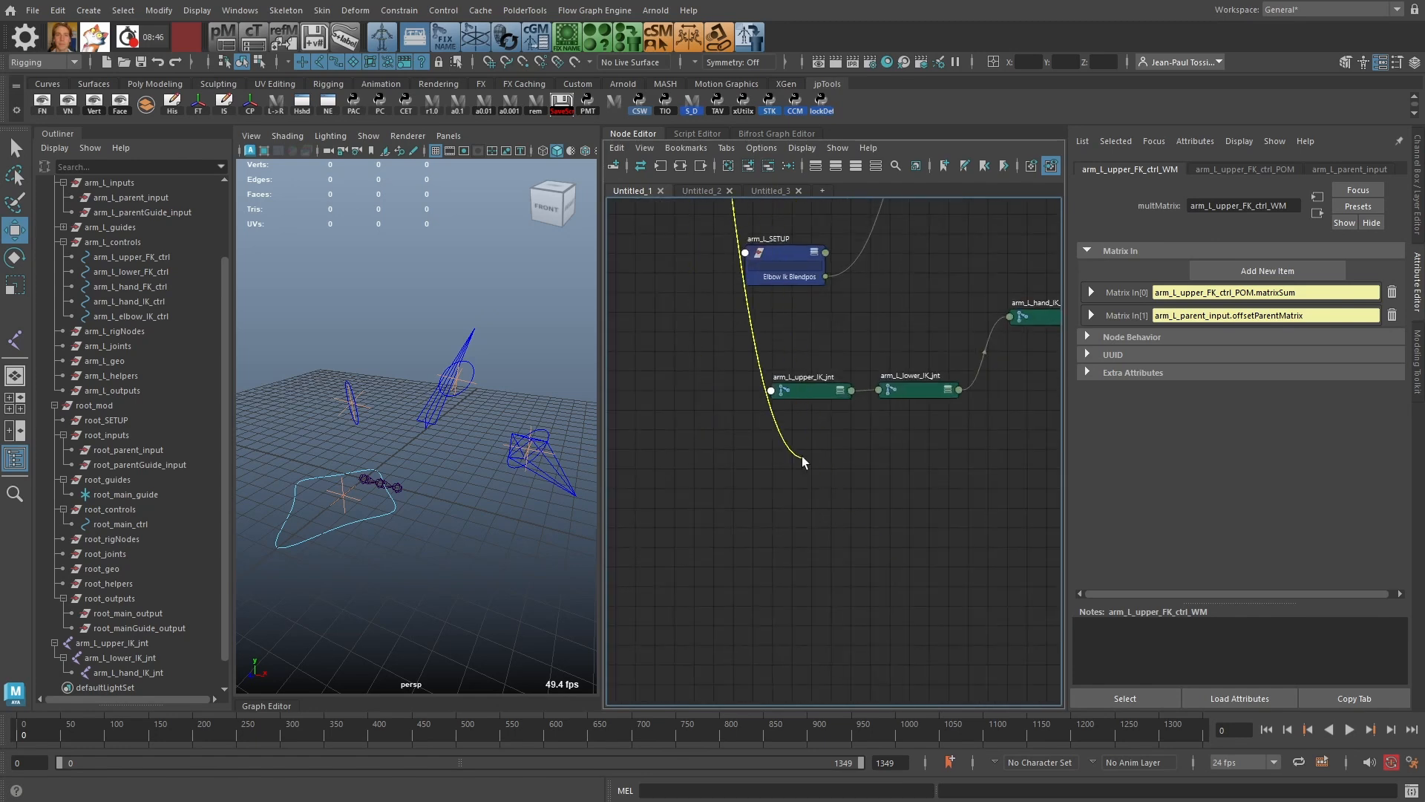
{"action": "left_click", "coordinate": [780, 401]}
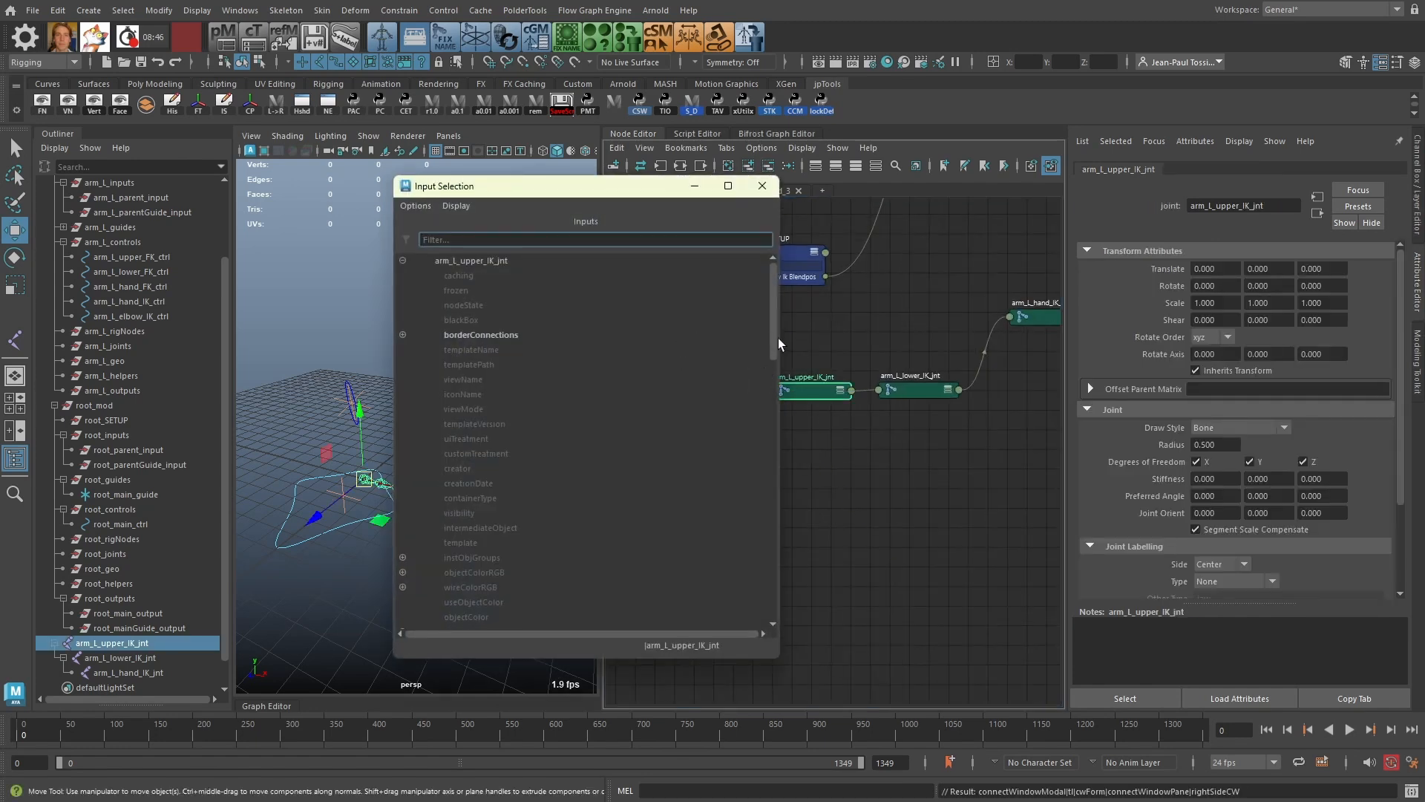
{"action": "scroll", "coordinate": [512, 433], "scroll_direction": "down", "scroll_amount": 15}
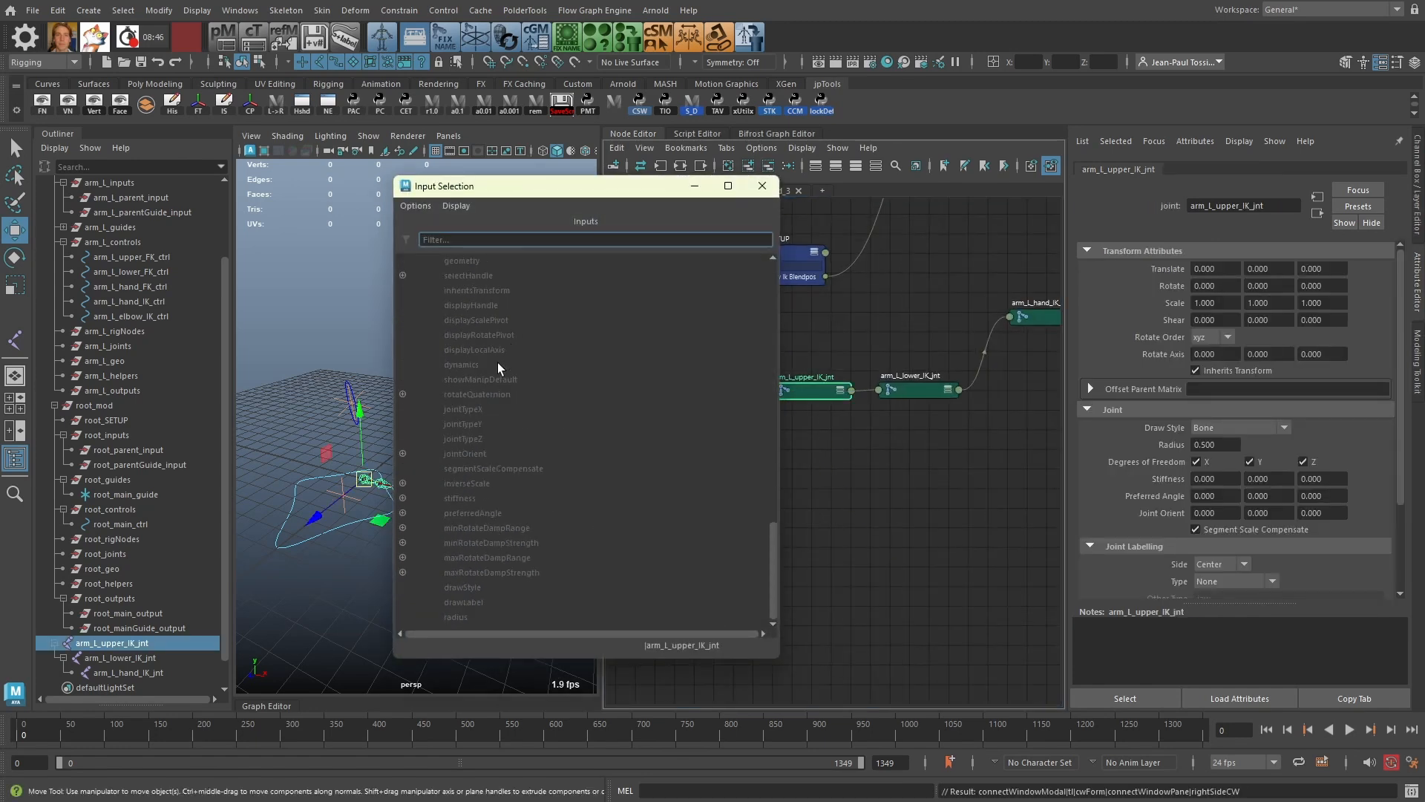
{"action": "left_click_drag", "start_coordinate": [773, 533], "coordinate": [772, 504]}
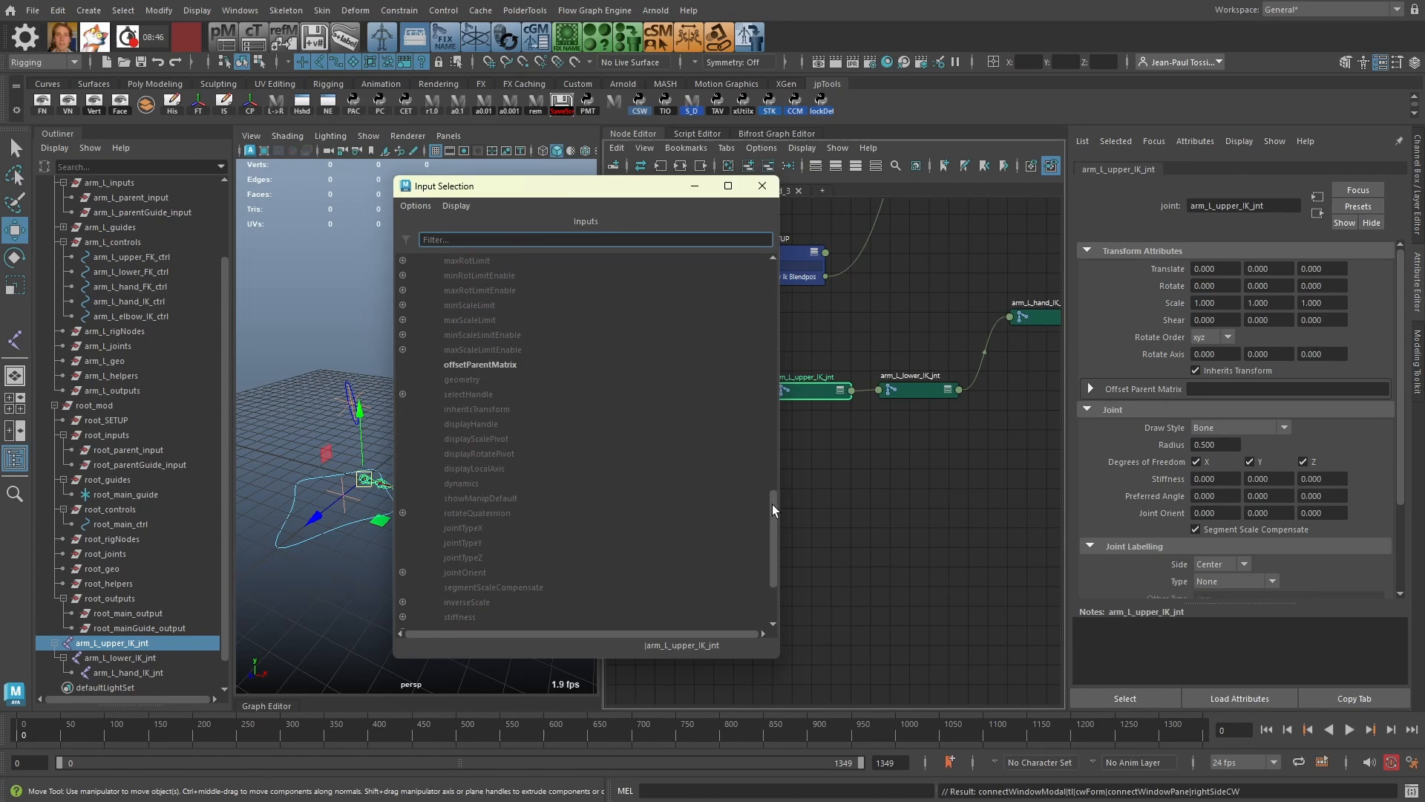
{"action": "left_click", "coordinate": [479, 365]}
Step: Inspect the IK chain's placement relative to the upper guide and arm_L_lower_guide from several angles
{"action": "left_click_drag", "start_coordinate": [479, 482], "coordinate": [349, 394], "text": "alt"}
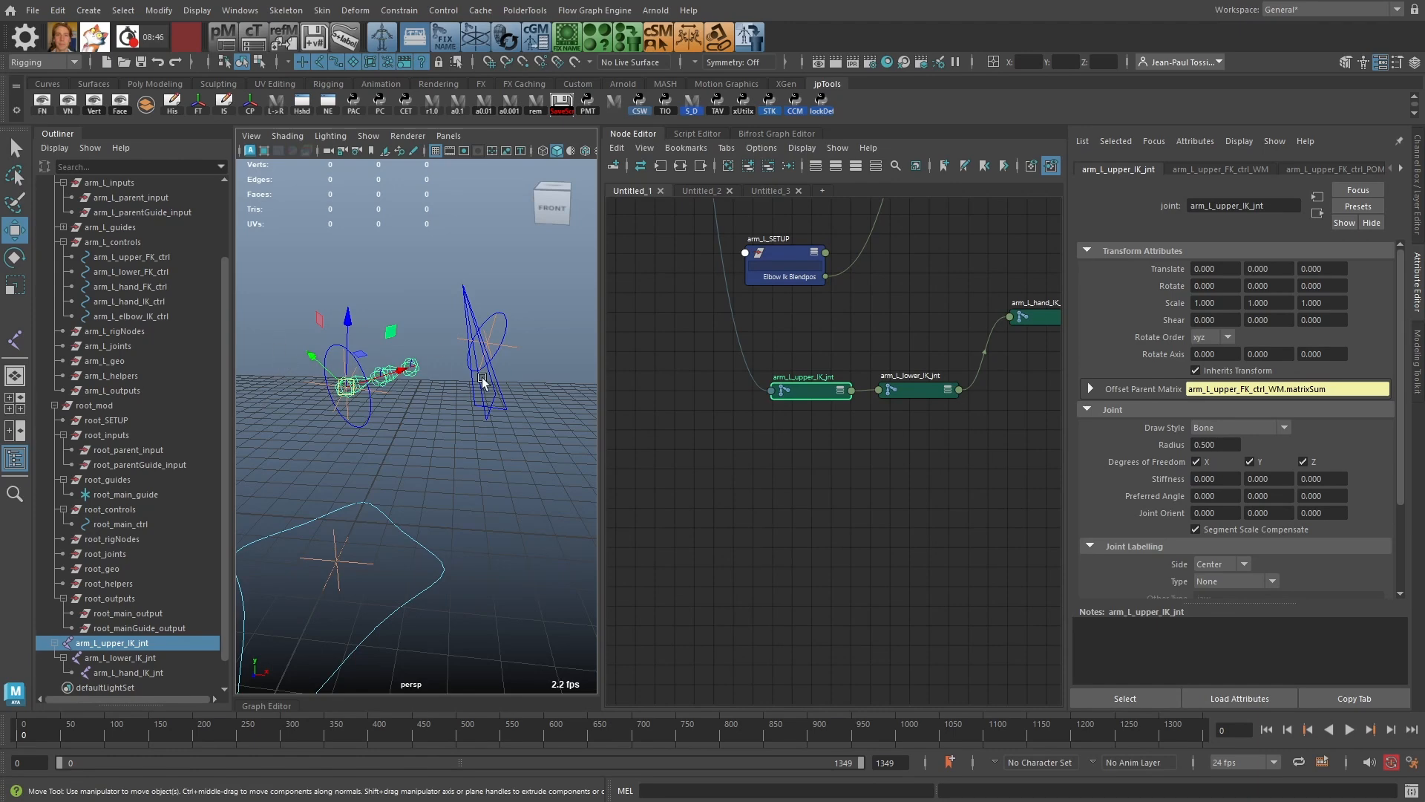
{"action": "left_click_drag", "start_coordinate": [281, 346], "coordinate": [447, 462], "text": "alt"}
{"action": "left_click", "coordinate": [508, 361]}
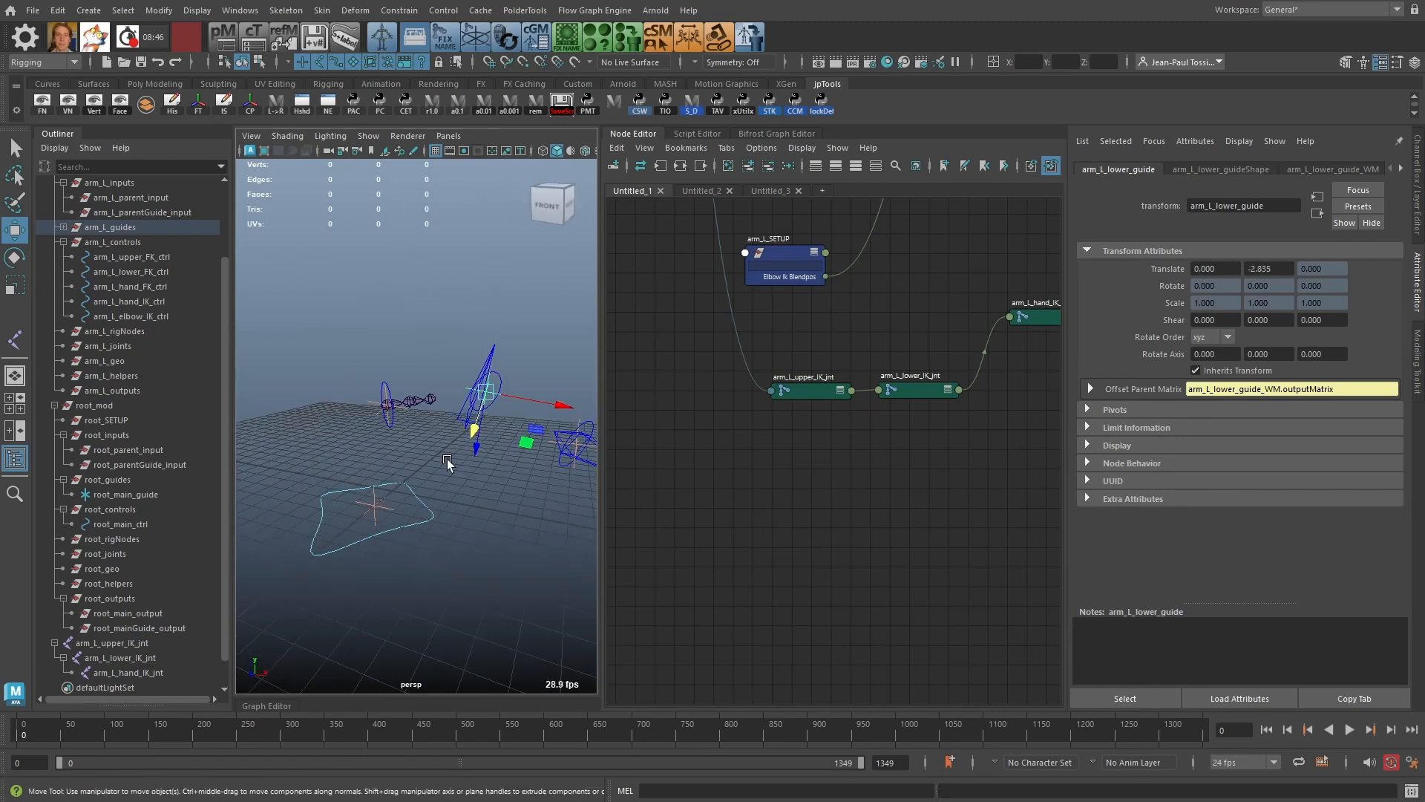
{"action": "scroll", "coordinate": [782, 377], "scroll_direction": "down", "scroll_amount": 1}
{"action": "middle_click_drag", "start_coordinate": [816, 327], "coordinate": [812, 433], "text": "alt"}
{"action": "scroll", "coordinate": [828, 379], "scroll_direction": "down", "scroll_amount": 2}
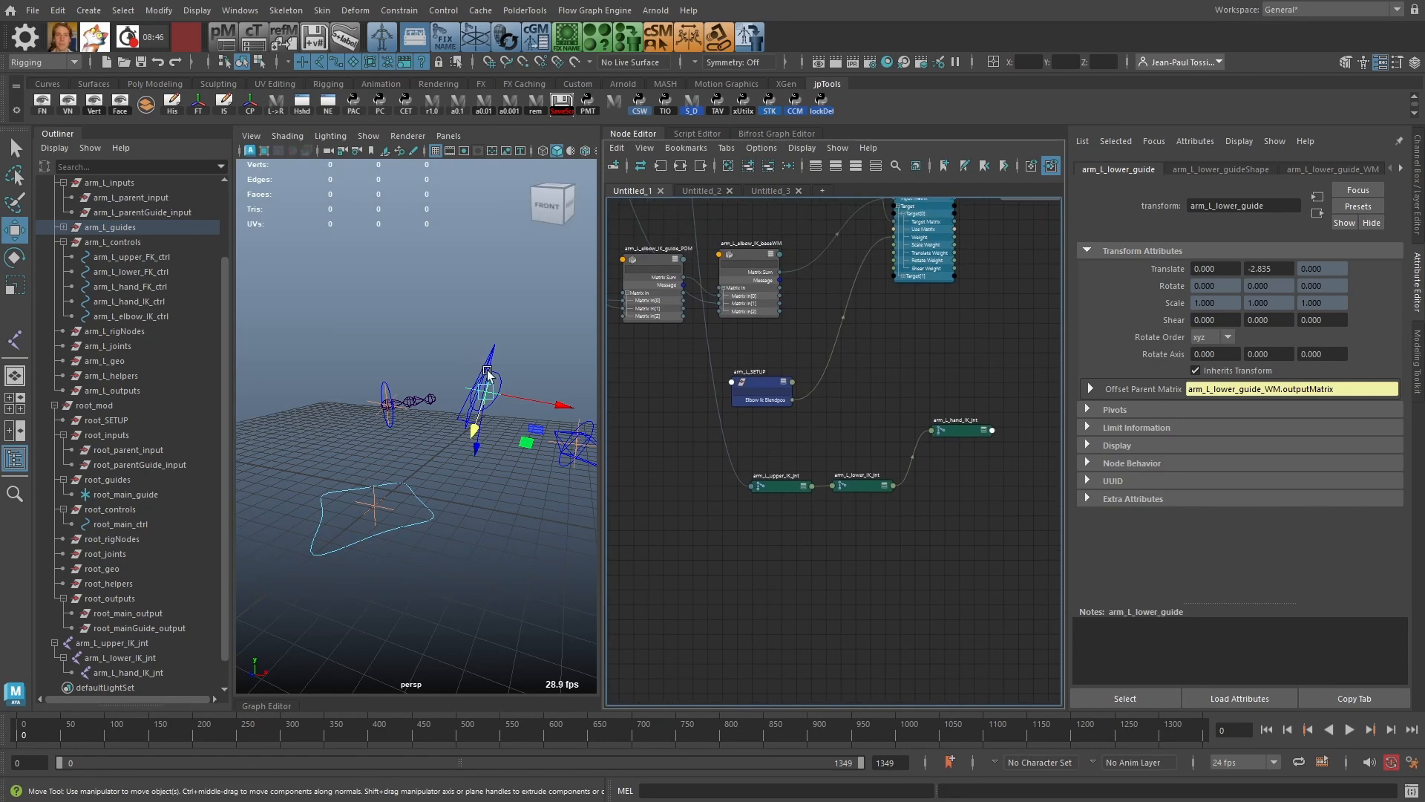
{"action": "left_click_drag", "start_coordinate": [482, 367], "coordinate": [415, 401], "text": "alt"}
{"action": "left_click_drag", "start_coordinate": [423, 352], "coordinate": [413, 414], "text": "alt"}
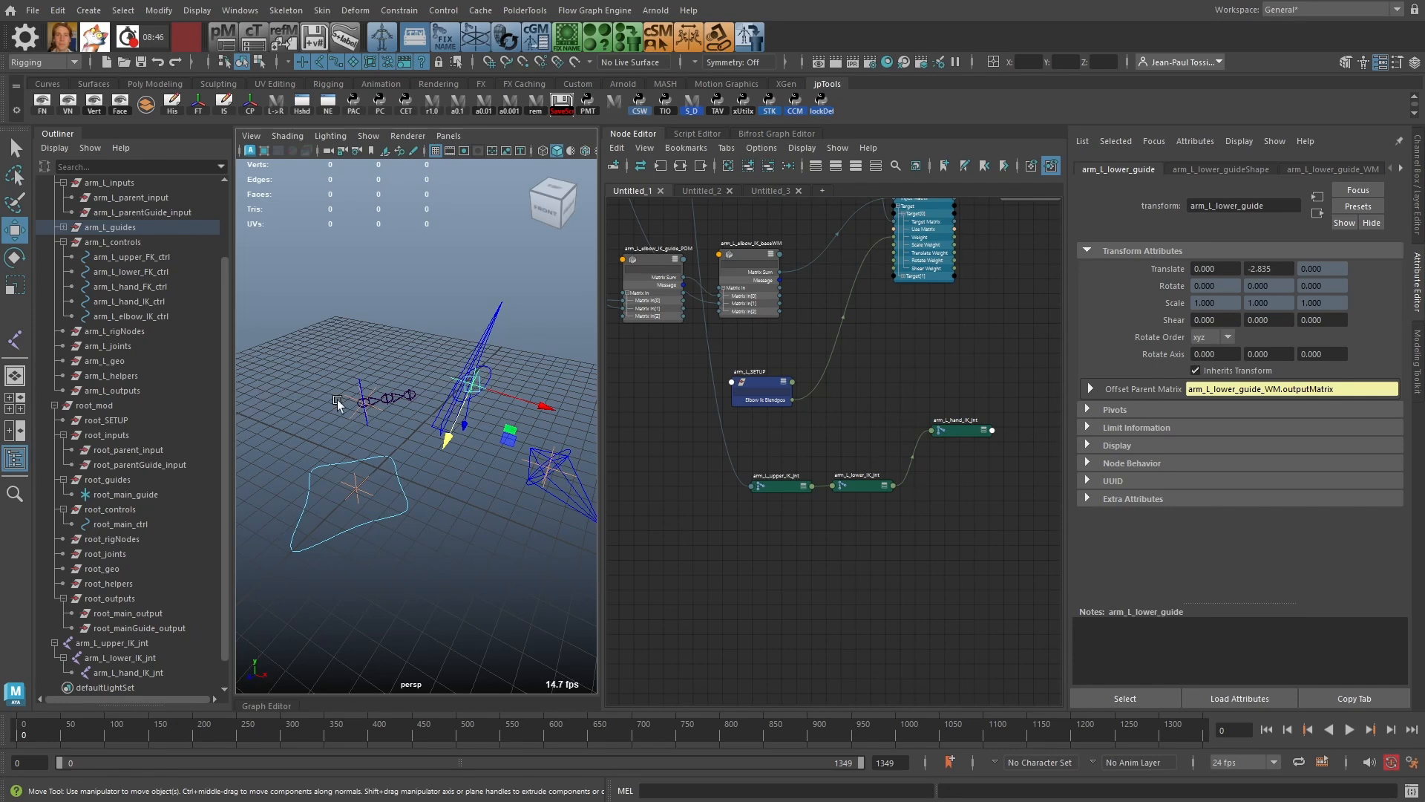
Step: Add a distanceBetween node in the free graph space beside arm_L_upper_IK_jnt
{"action": "left_click", "coordinate": [817, 543]}
{"action": "middle_click_drag", "start_coordinate": [818, 544], "coordinate": [945, 566], "text": "alt"}
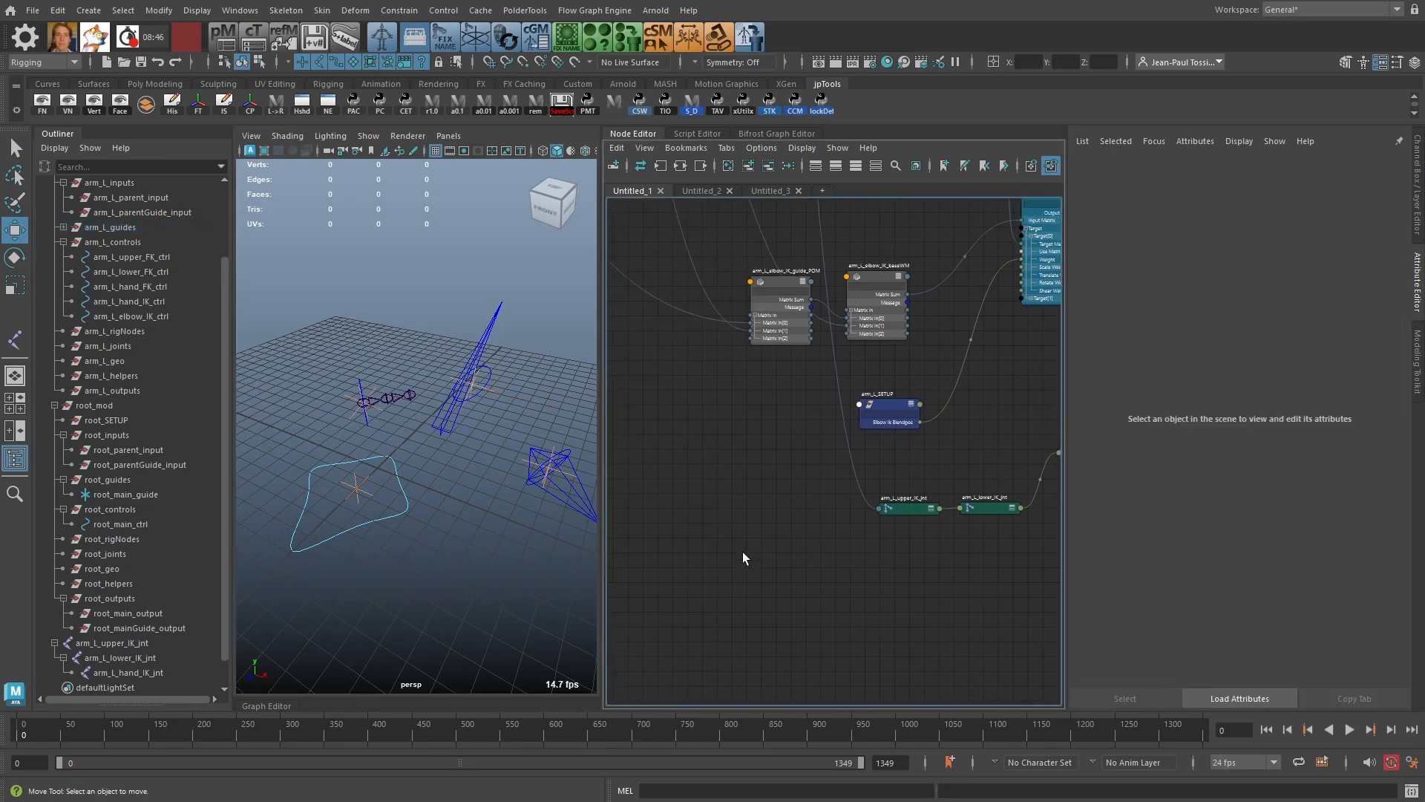
{"action": "key", "text": "Tab"}
{"action": "type", "text": "dist"}
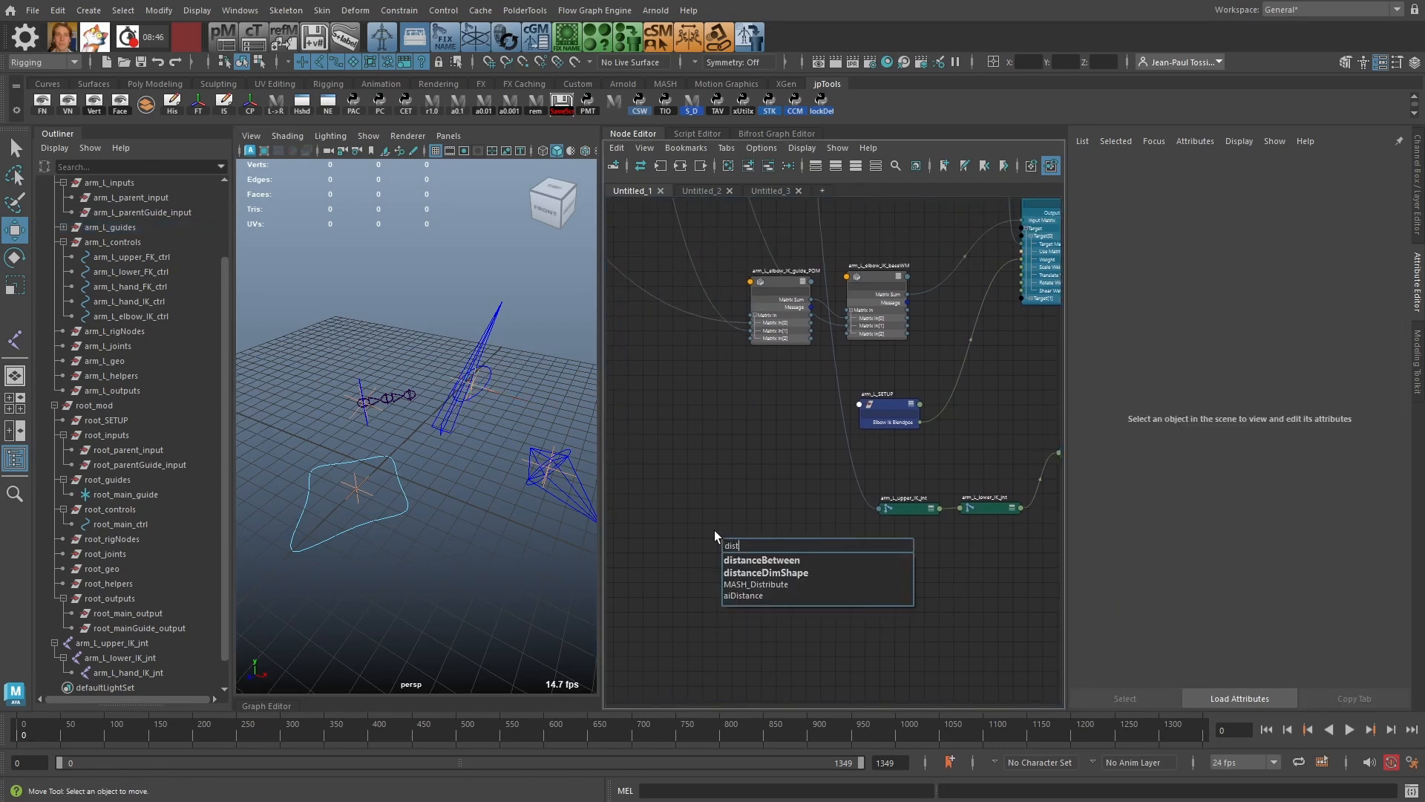
{"action": "key", "text": "Return"}
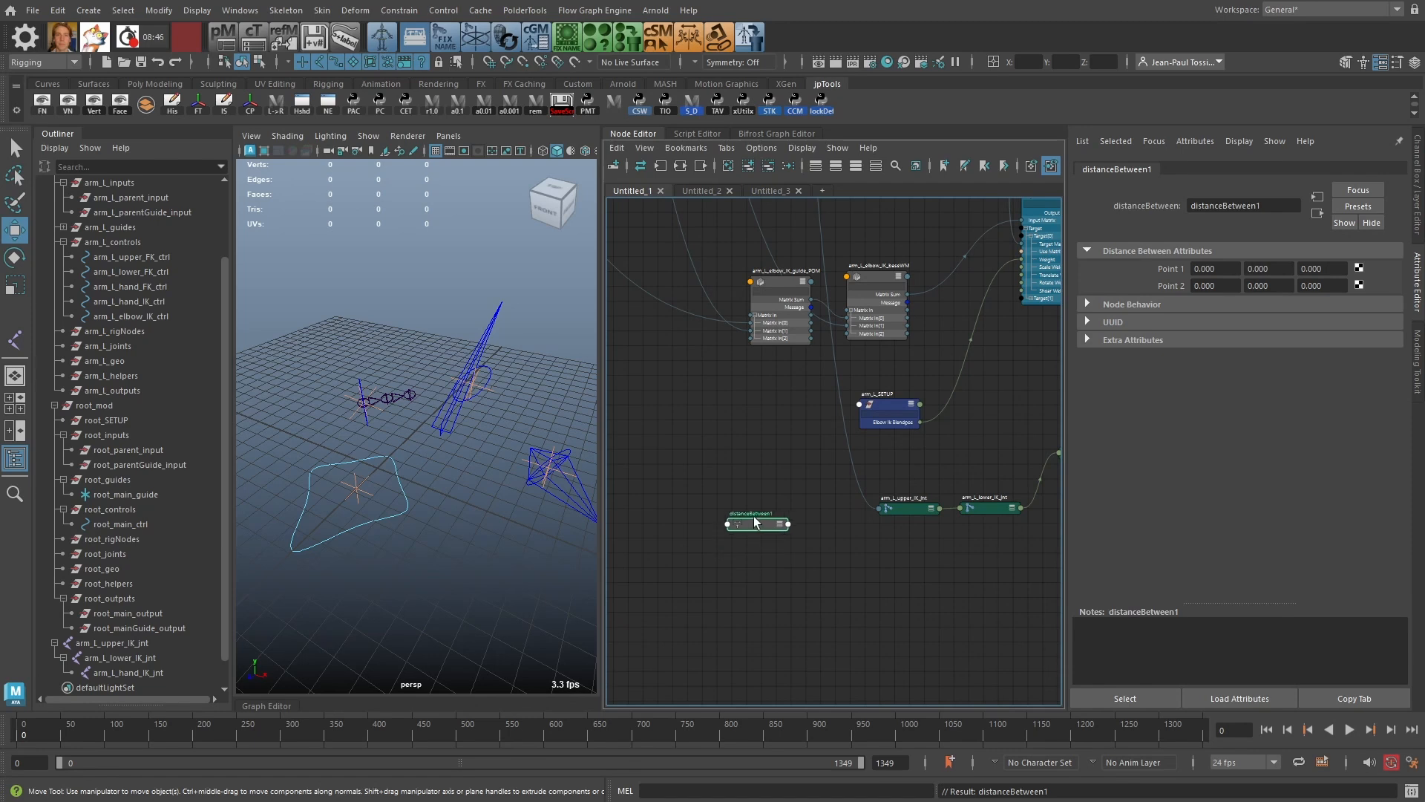
{"action": "left_click_drag", "start_coordinate": [757, 517], "coordinate": [768, 474]}
{"action": "scroll", "coordinate": [786, 442], "scroll_direction": "down", "scroll_amount": 1}
{"action": "scroll", "coordinate": [761, 466], "scroll_direction": "up", "scroll_amount": 2}
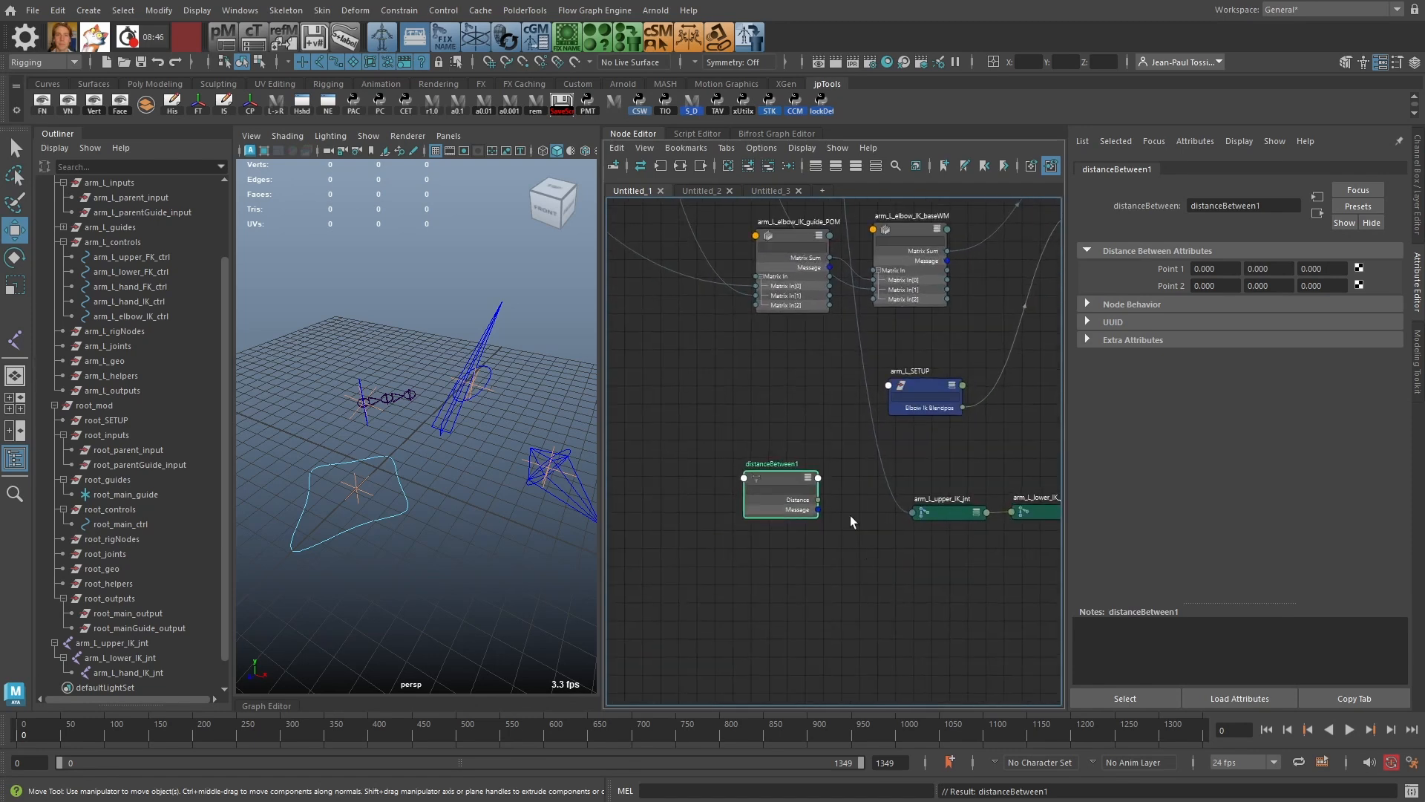
Step: Show all attributes on the distanceBetween1 node and shift it slightly within the graph
{"action": "right_click", "coordinate": [779, 478]}
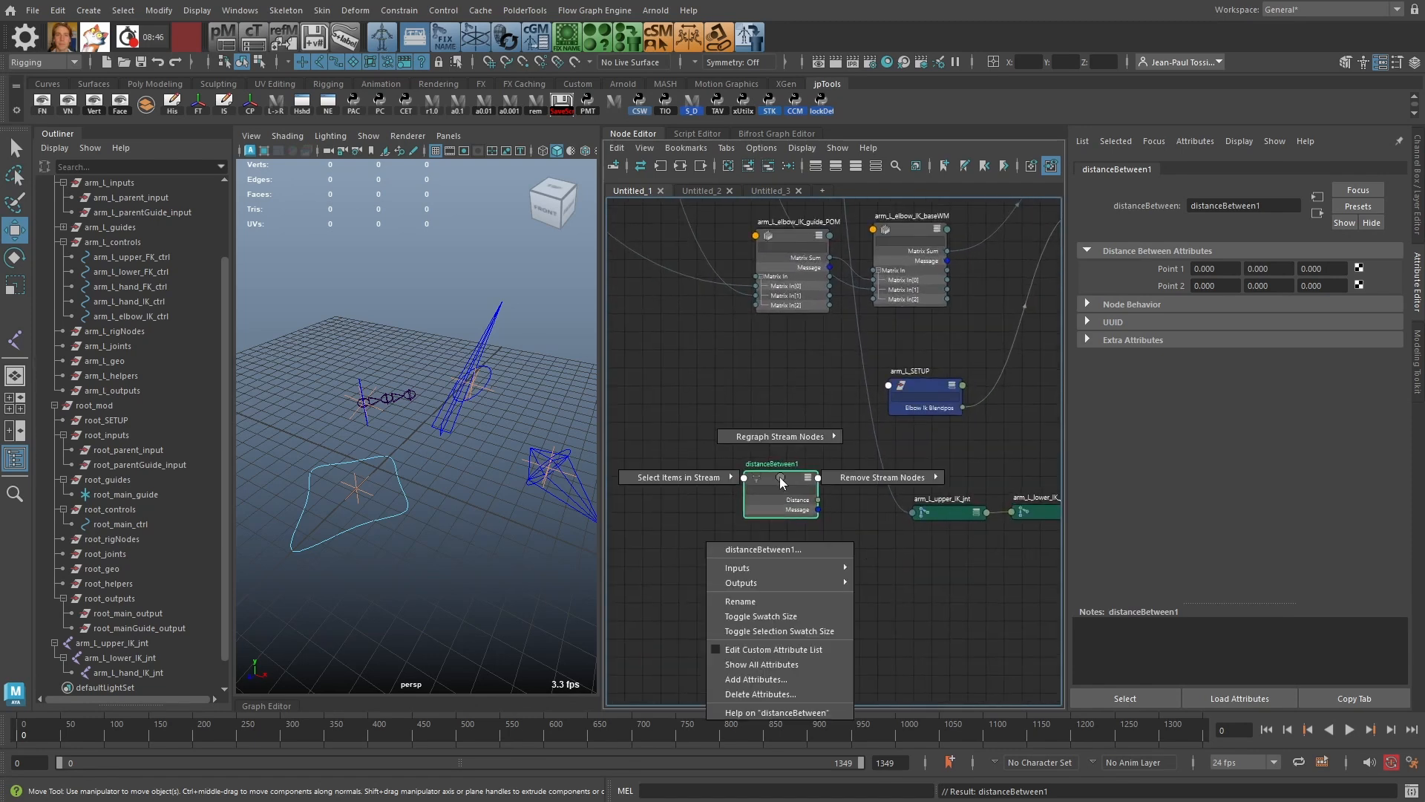
{"action": "left_click", "coordinate": [763, 660]}
{"action": "left_click_drag", "start_coordinate": [777, 480], "coordinate": [770, 444]}
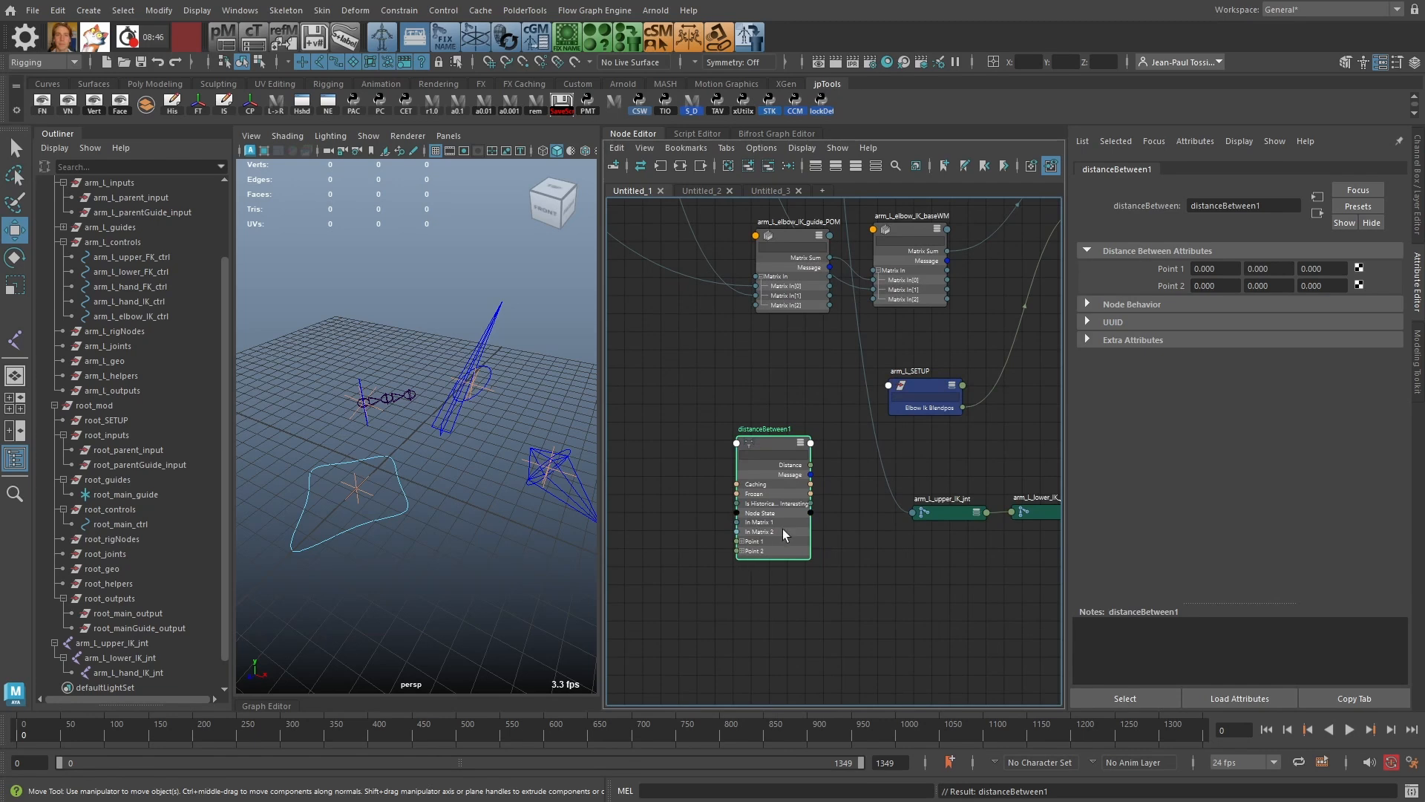
Step: Locate the upper and lower arm guides in the graph and move distanceBetween1 up near their nodes
{"action": "scroll", "coordinate": [783, 529], "scroll_direction": "down", "scroll_amount": 3}
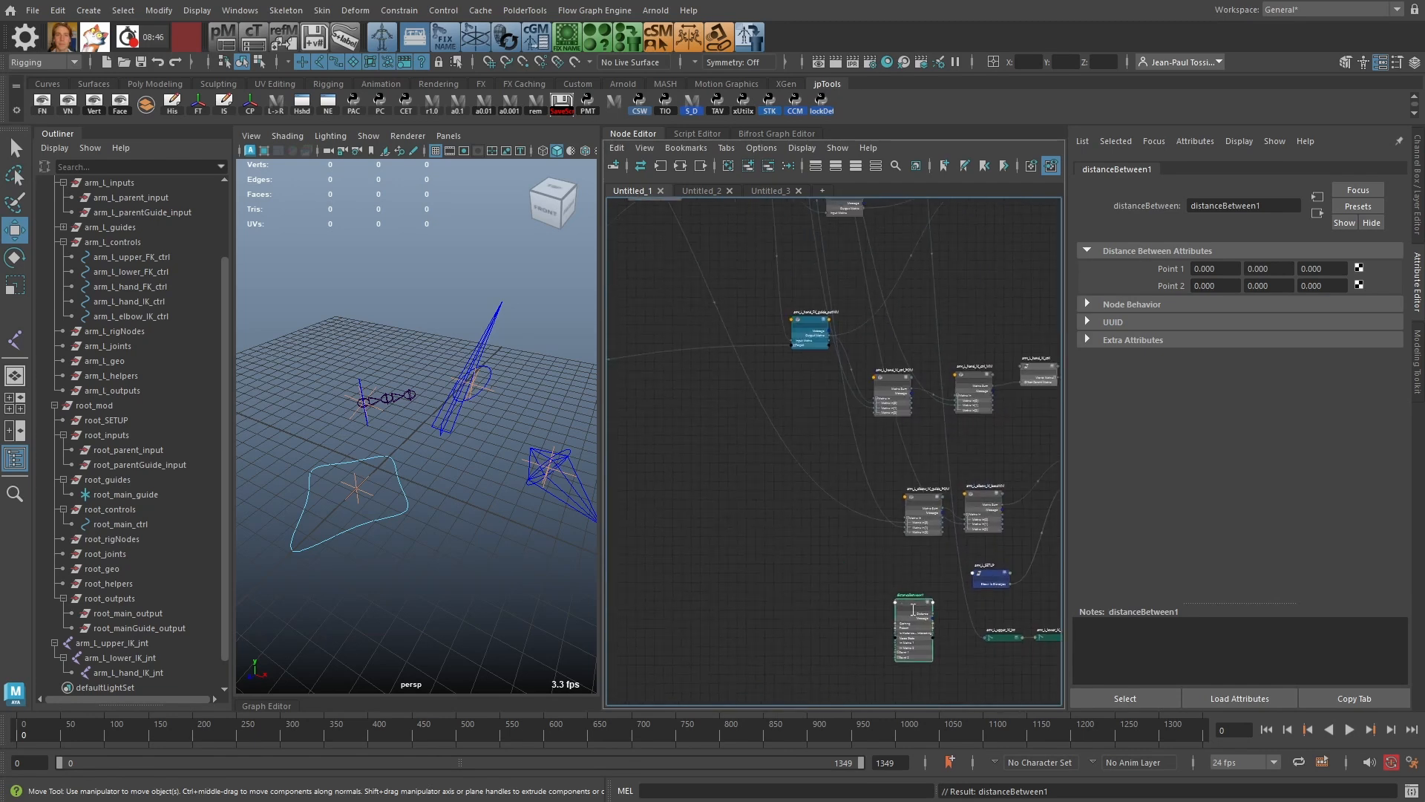
{"action": "left_click_drag", "start_coordinate": [913, 609], "coordinate": [765, 509]}
{"action": "left_click", "coordinate": [430, 429]}
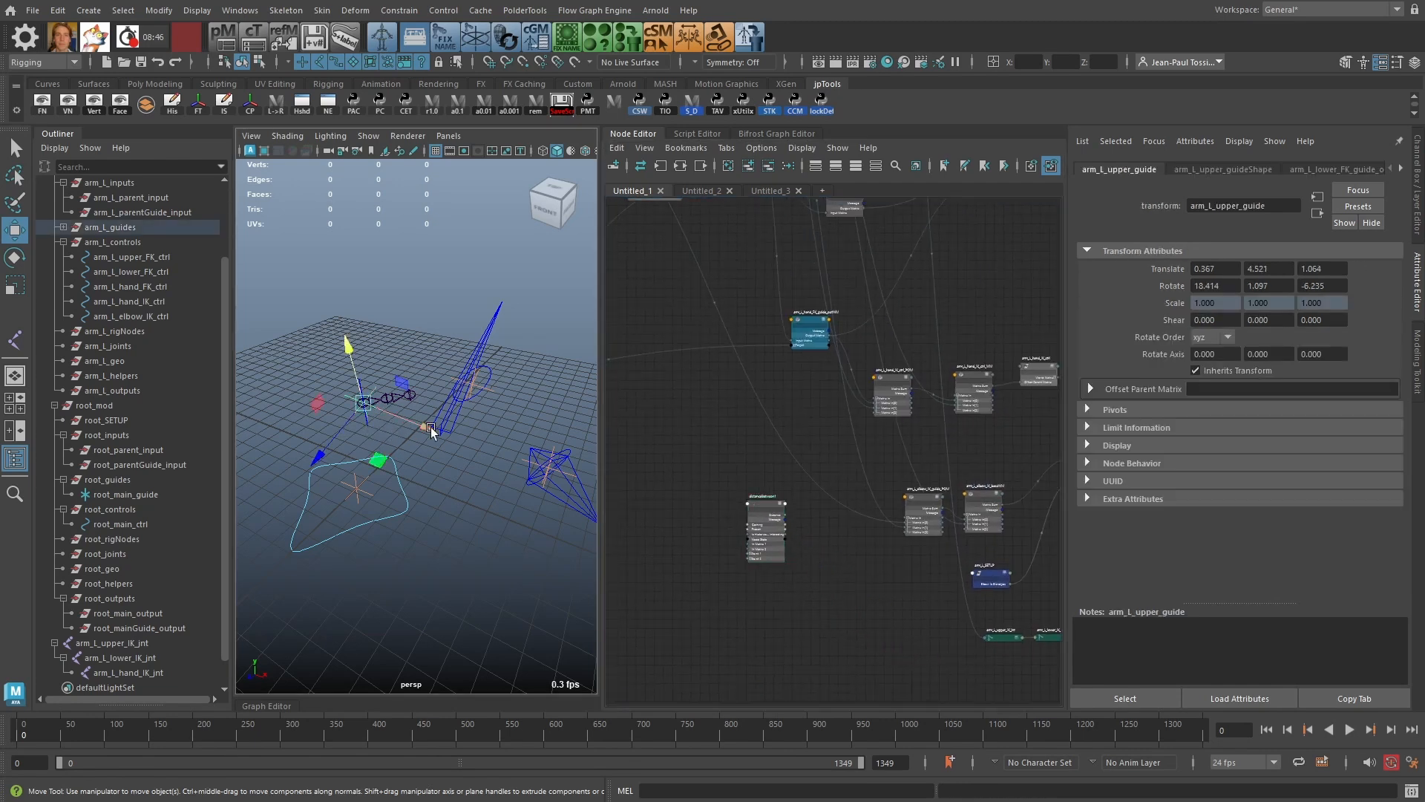
{"action": "left_click", "coordinate": [481, 386], "text": "shift"}
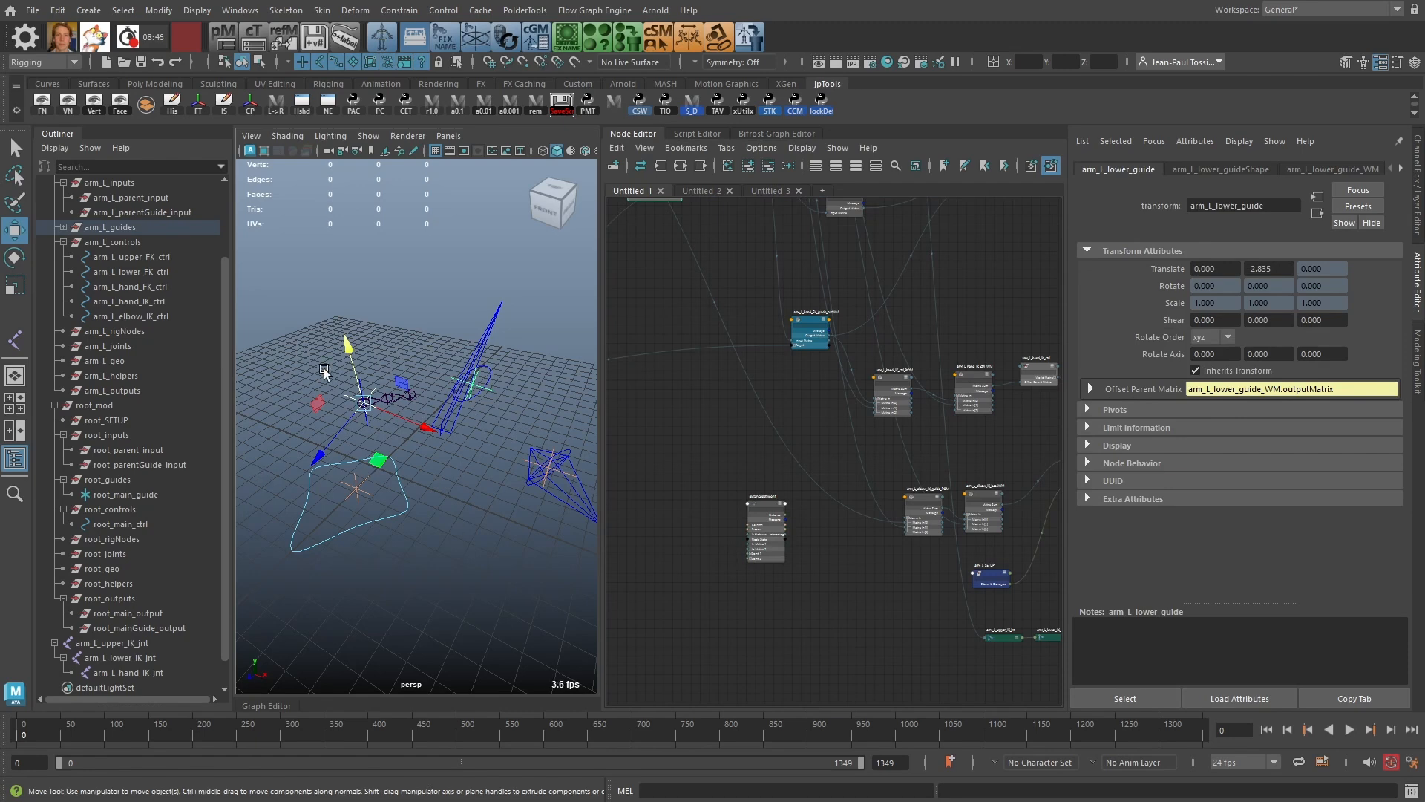
{"action": "middle_click_drag", "start_coordinate": [807, 462], "coordinate": [895, 520], "text": "alt"}
{"action": "right_click_drag", "start_coordinate": [894, 520], "coordinate": [821, 462], "text": "alt"}
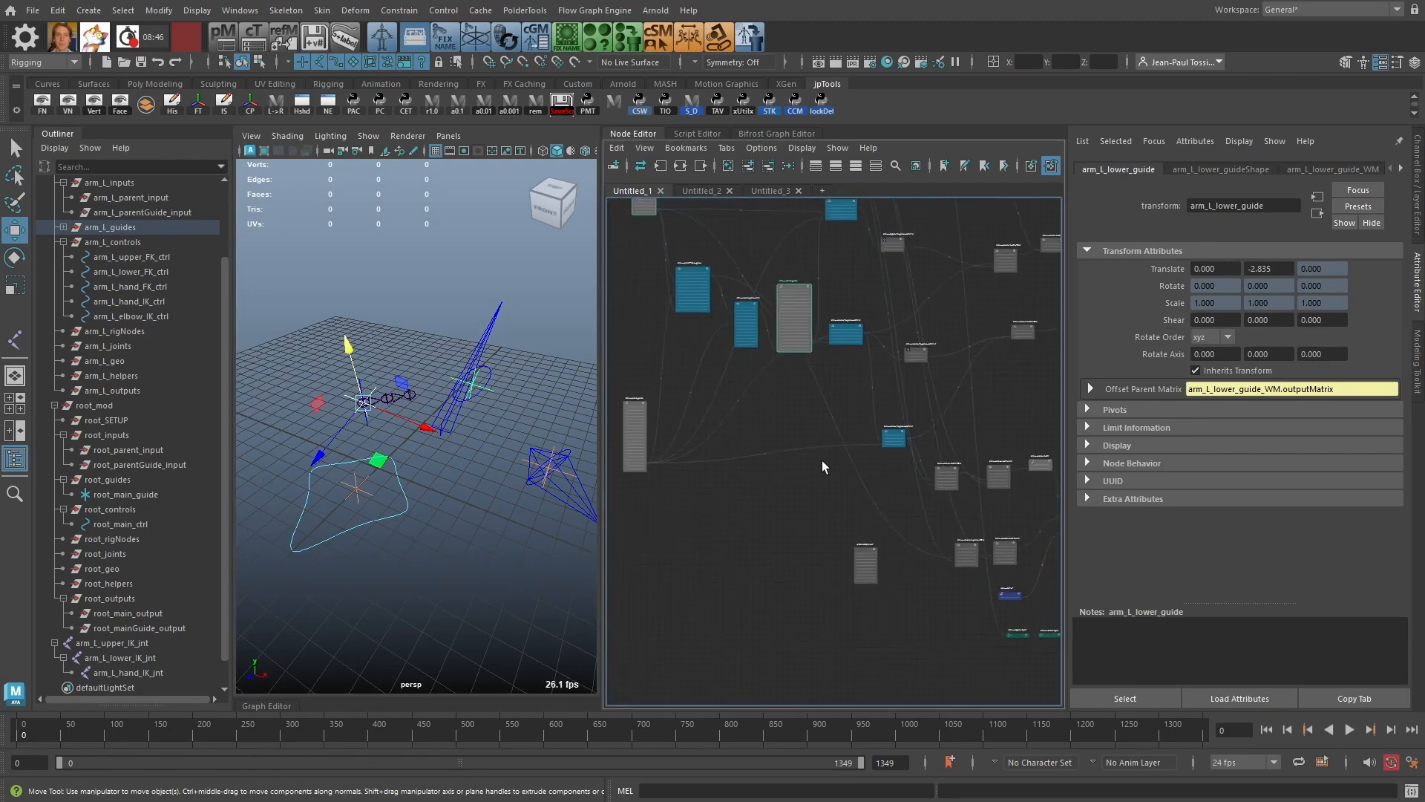
{"action": "middle_click_drag", "start_coordinate": [824, 486], "coordinate": [860, 576], "text": "alt"}
{"action": "left_click_drag", "start_coordinate": [896, 620], "coordinate": [820, 463]}
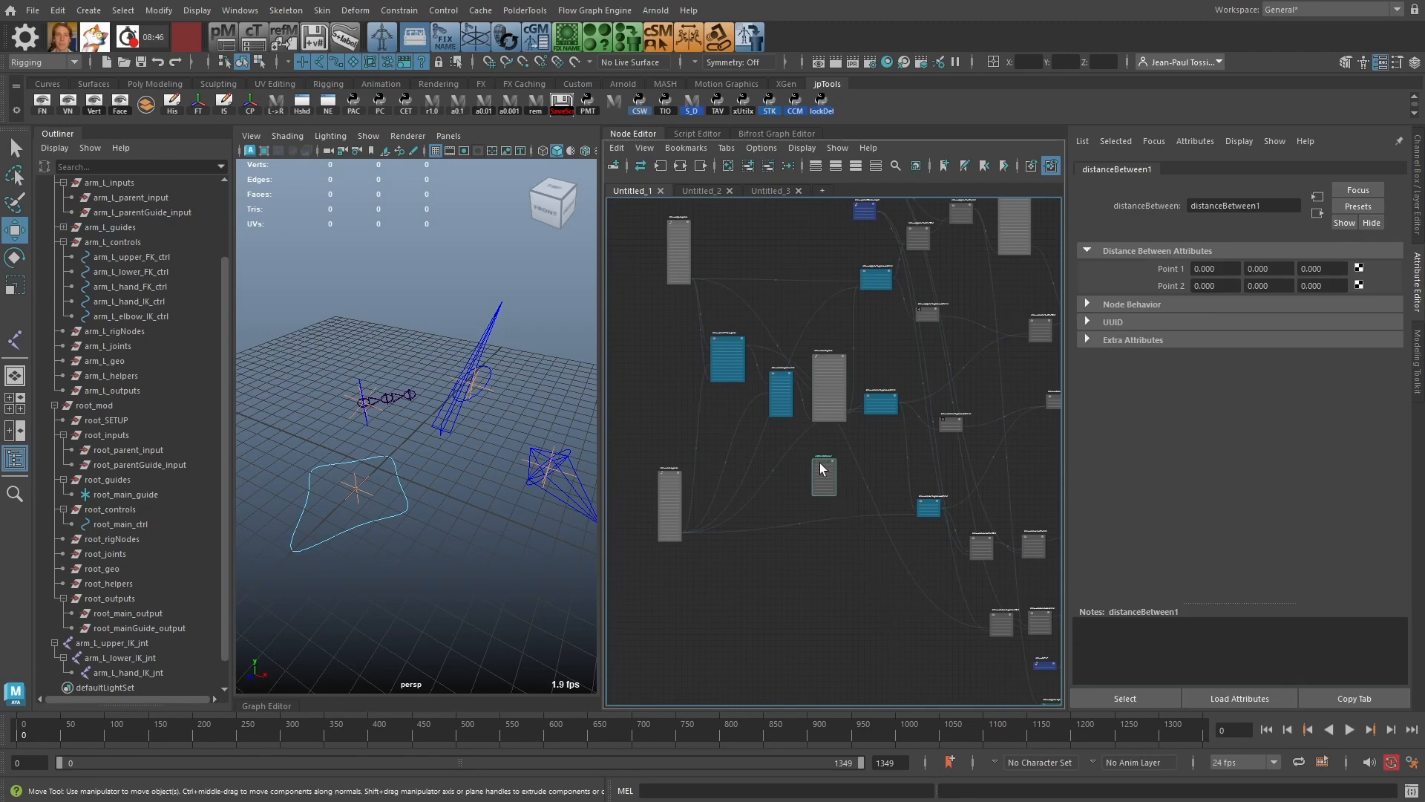
{"action": "right_click_drag", "start_coordinate": [821, 465], "coordinate": [848, 479], "text": "alt"}
{"action": "middle_click_drag", "start_coordinate": [846, 478], "coordinate": [925, 588], "text": "alt"}
{"action": "left_click_drag", "start_coordinate": [925, 579], "coordinate": [886, 281]}
Step: Connect the World Matrix of arm_L_upper_guide to In Matrix 1 of distanceBetween1
{"action": "right_click_drag", "start_coordinate": [891, 340], "coordinate": [927, 367], "text": "alt"}
{"action": "middle_click_drag", "start_coordinate": [891, 338], "coordinate": [1032, 554], "text": "alt"}
{"action": "right_click_drag", "start_coordinate": [770, 361], "coordinate": [806, 379], "text": "alt"}
{"action": "left_click_drag", "start_coordinate": [737, 307], "coordinate": [737, 303]}
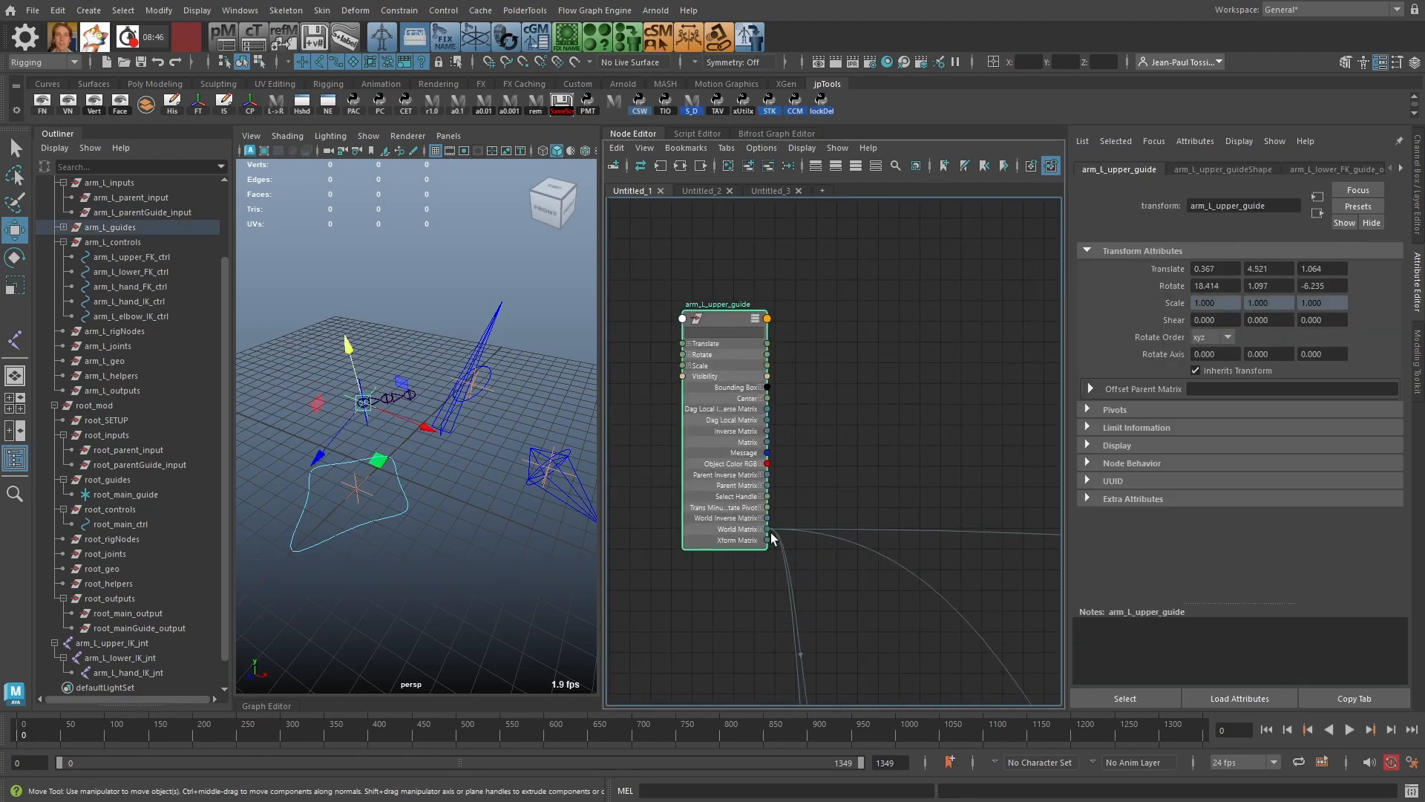
{"action": "mouse_move", "coordinate": [765, 540]}
{"action": "middle_click_drag", "start_coordinate": [999, 578], "coordinate": [772, 396], "text": "alt"}
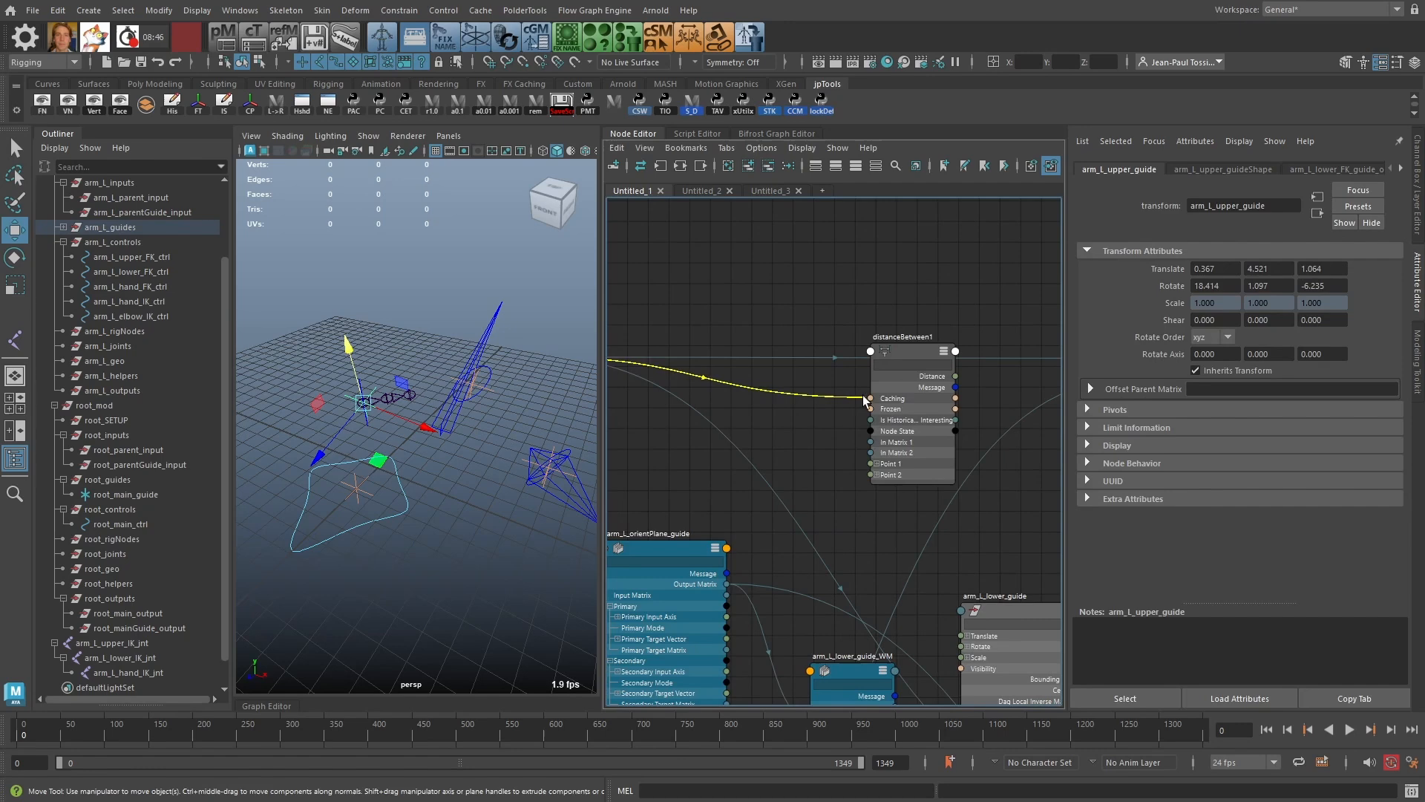
{"action": "left_click", "coordinate": [874, 443]}
{"action": "left_click", "coordinate": [920, 346]}
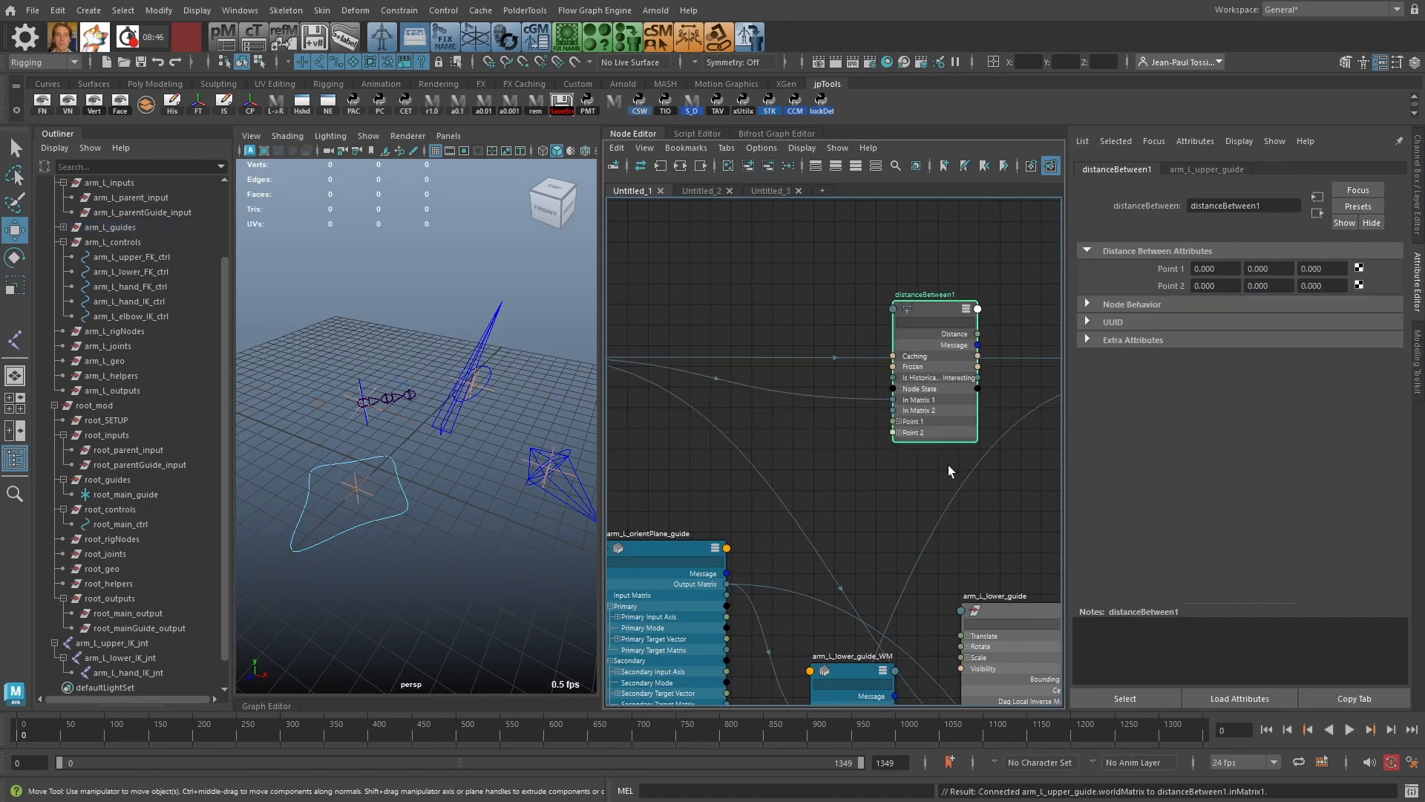
Step: Connect the World Matrix of arm_L_lower_guide to In Matrix 2 of distanceBetween1
{"action": "middle_click_drag", "start_coordinate": [1057, 574], "coordinate": [849, 370], "text": "alt"}
{"action": "scroll", "coordinate": [850, 370], "scroll_direction": "down", "scroll_amount": 1}
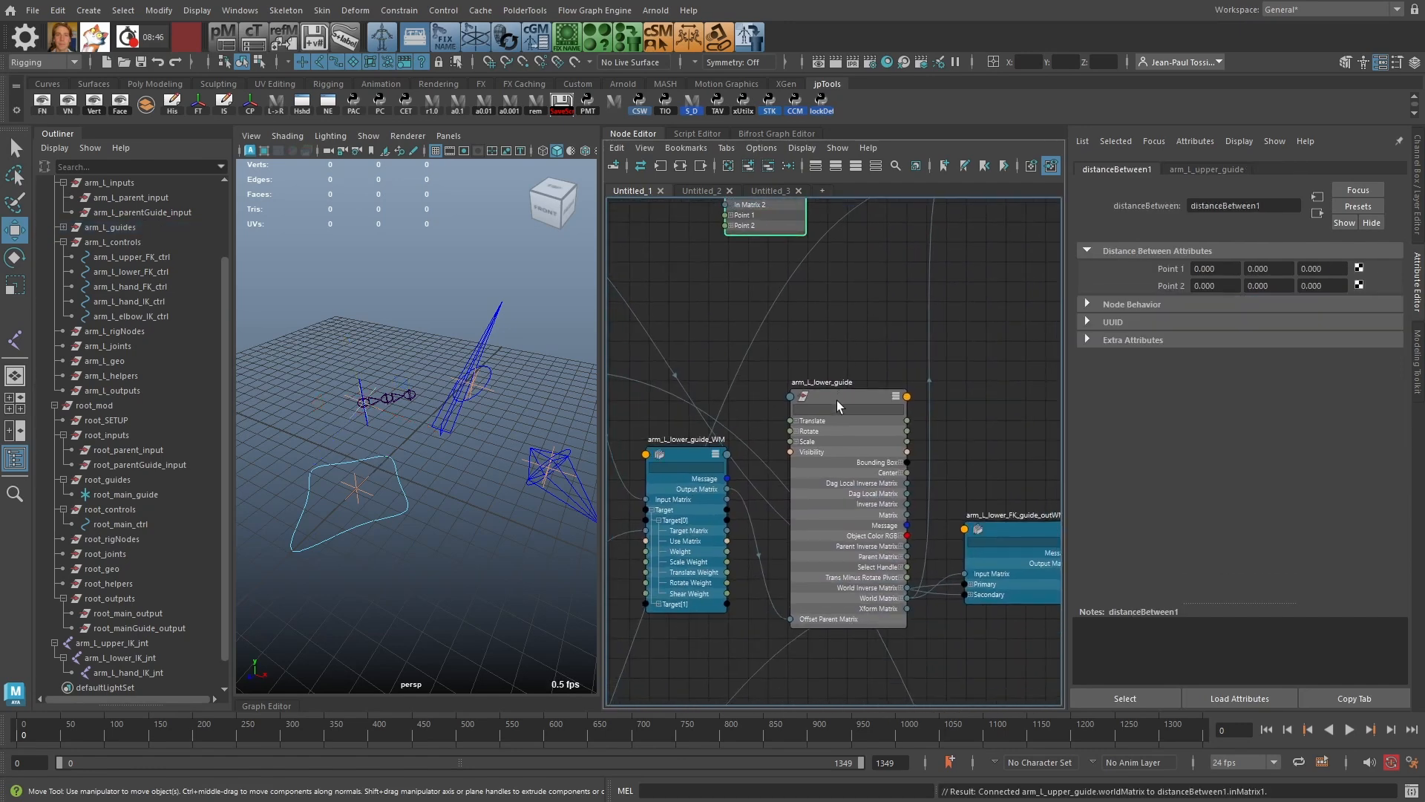
{"action": "left_click", "coordinate": [837, 399]}
{"action": "left_click", "coordinate": [900, 598]}
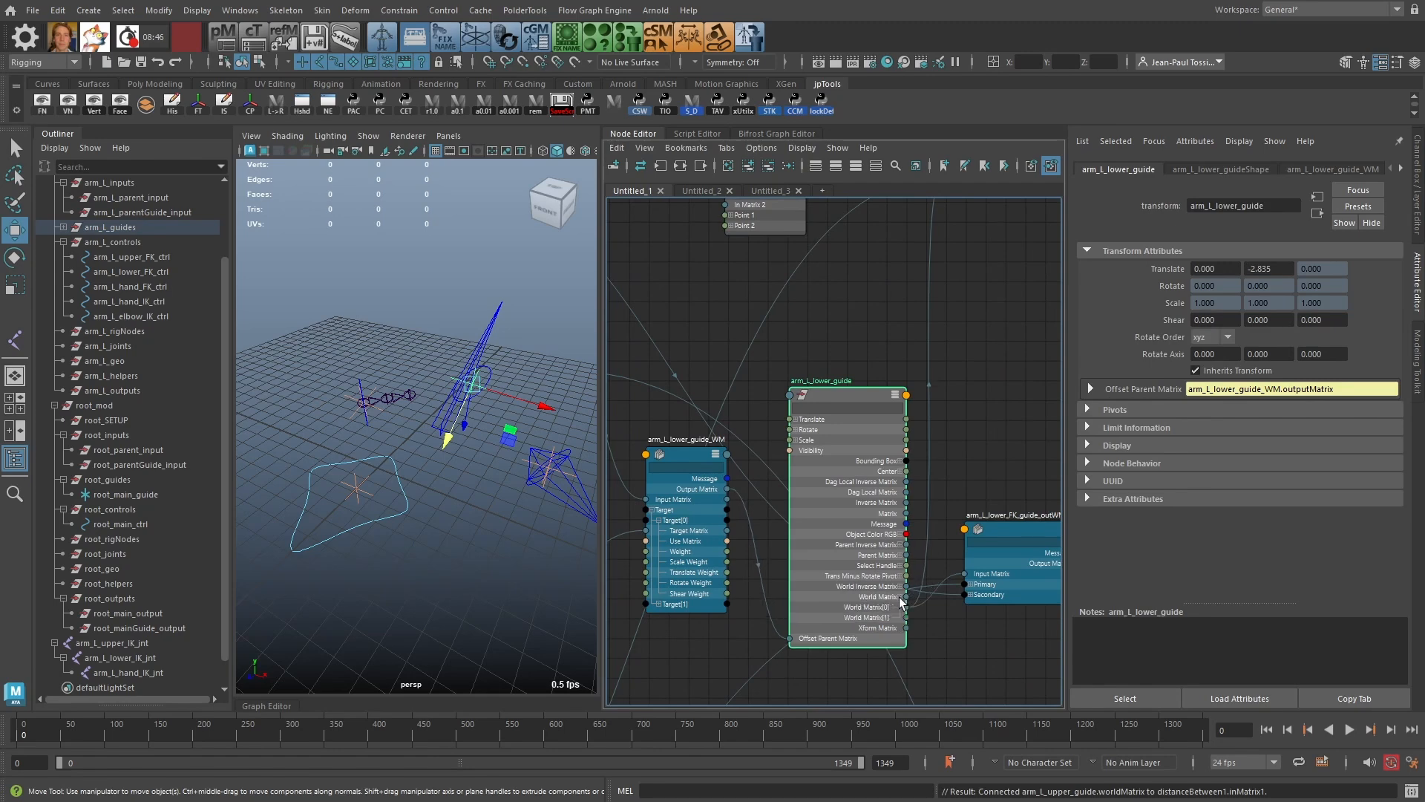
{"action": "left_click_drag", "start_coordinate": [908, 607], "coordinate": [800, 364]}
Step: Move distanceBetween1 back down the graph and place it beside arm_L_upper_IK_jnt, below arm_L_SETUP
{"action": "left_click_drag", "start_coordinate": [846, 262], "coordinate": [944, 469]}
{"action": "left_click_drag", "start_coordinate": [848, 291], "coordinate": [992, 698]}
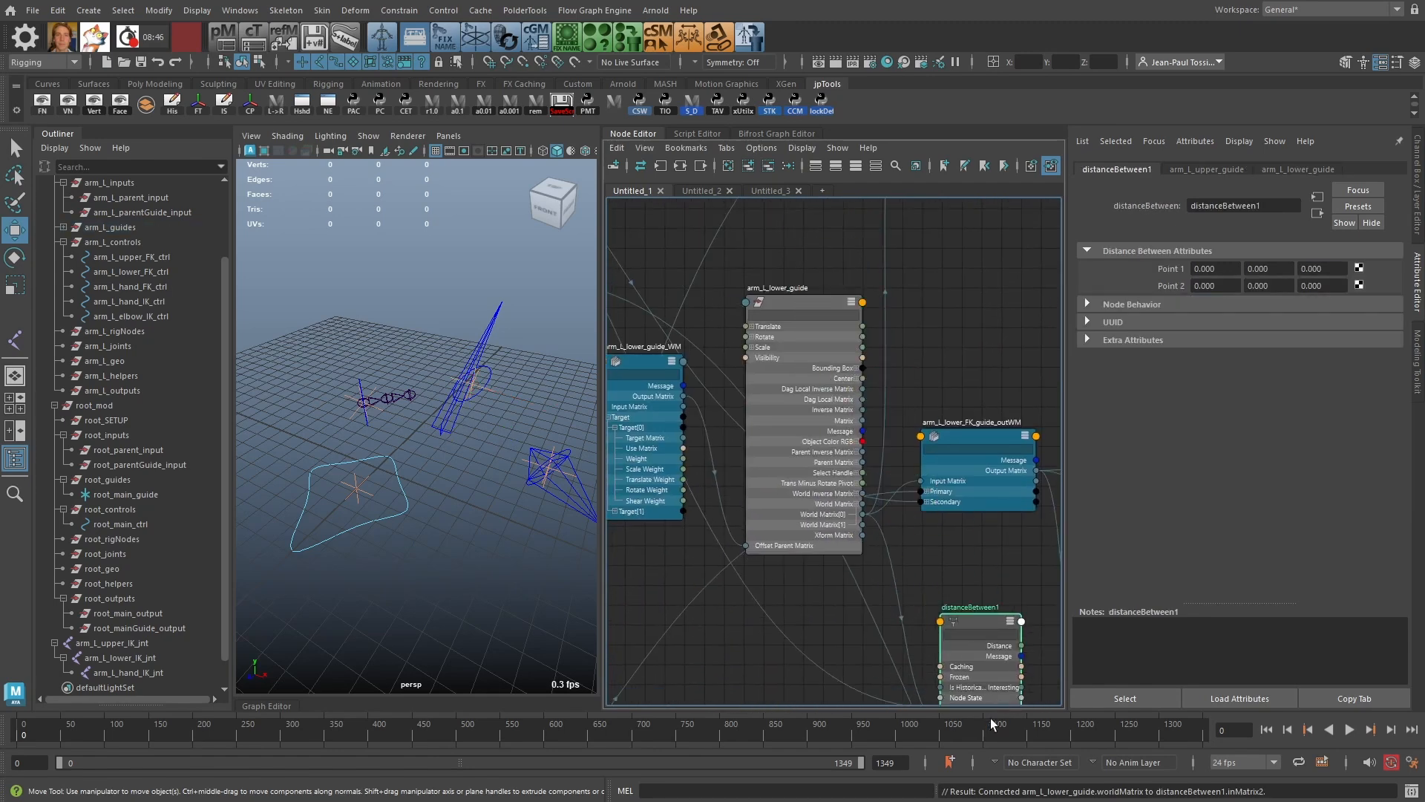
{"action": "middle_click_drag", "start_coordinate": [992, 698], "coordinate": [830, 294], "text": "alt"}
{"action": "left_click_drag", "start_coordinate": [830, 294], "coordinate": [971, 677]}
{"action": "middle_click_drag", "start_coordinate": [971, 677], "coordinate": [680, 390], "text": "alt"}
{"action": "left_click_drag", "start_coordinate": [688, 397], "coordinate": [850, 680]}
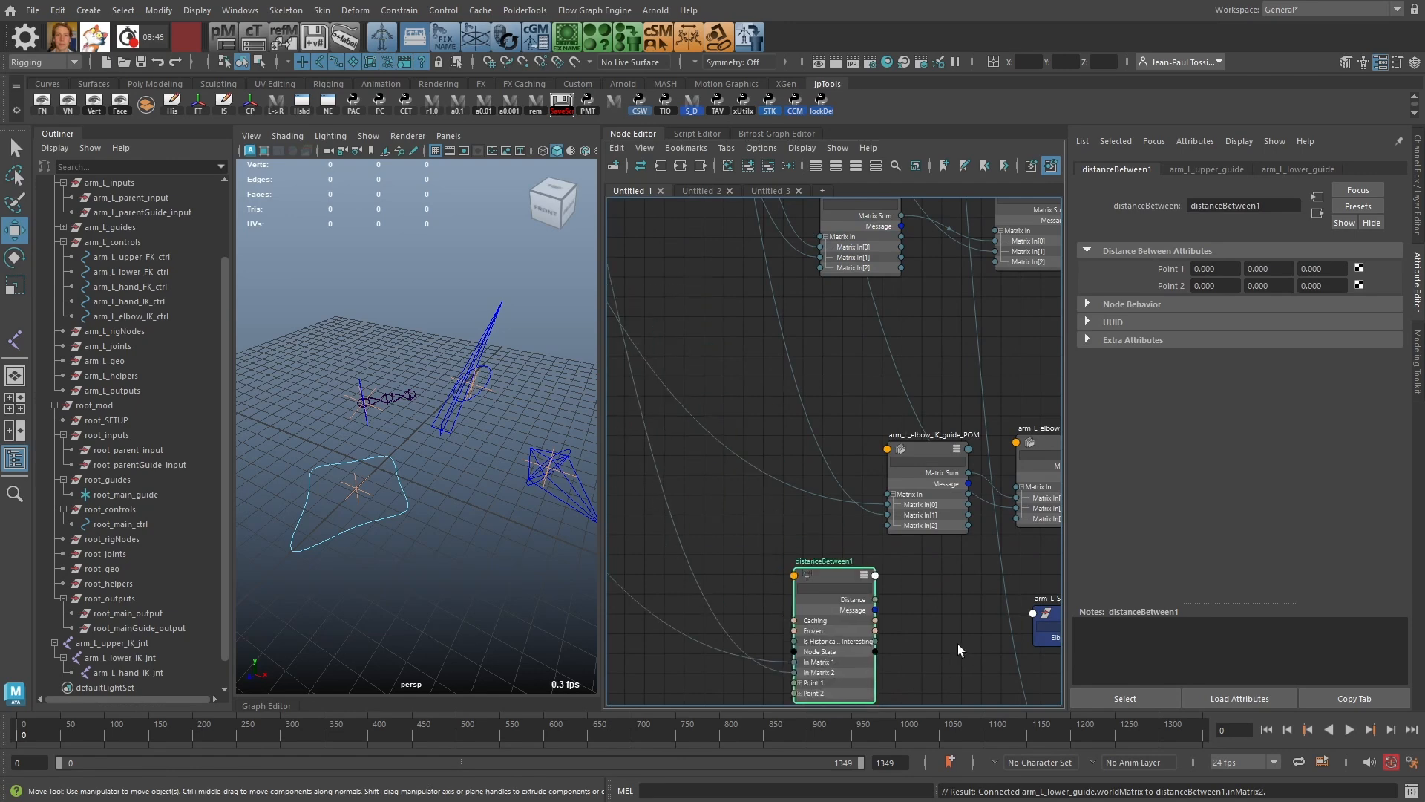
{"action": "scroll", "coordinate": [864, 522], "scroll_direction": "down", "scroll_amount": 5}
{"action": "middle_click_drag", "start_coordinate": [863, 522], "coordinate": [752, 298], "text": "alt"}
{"action": "left_click_drag", "start_coordinate": [743, 390], "coordinate": [804, 493]}
{"action": "scroll", "coordinate": [781, 436], "scroll_direction": "up", "scroll_amount": 3}
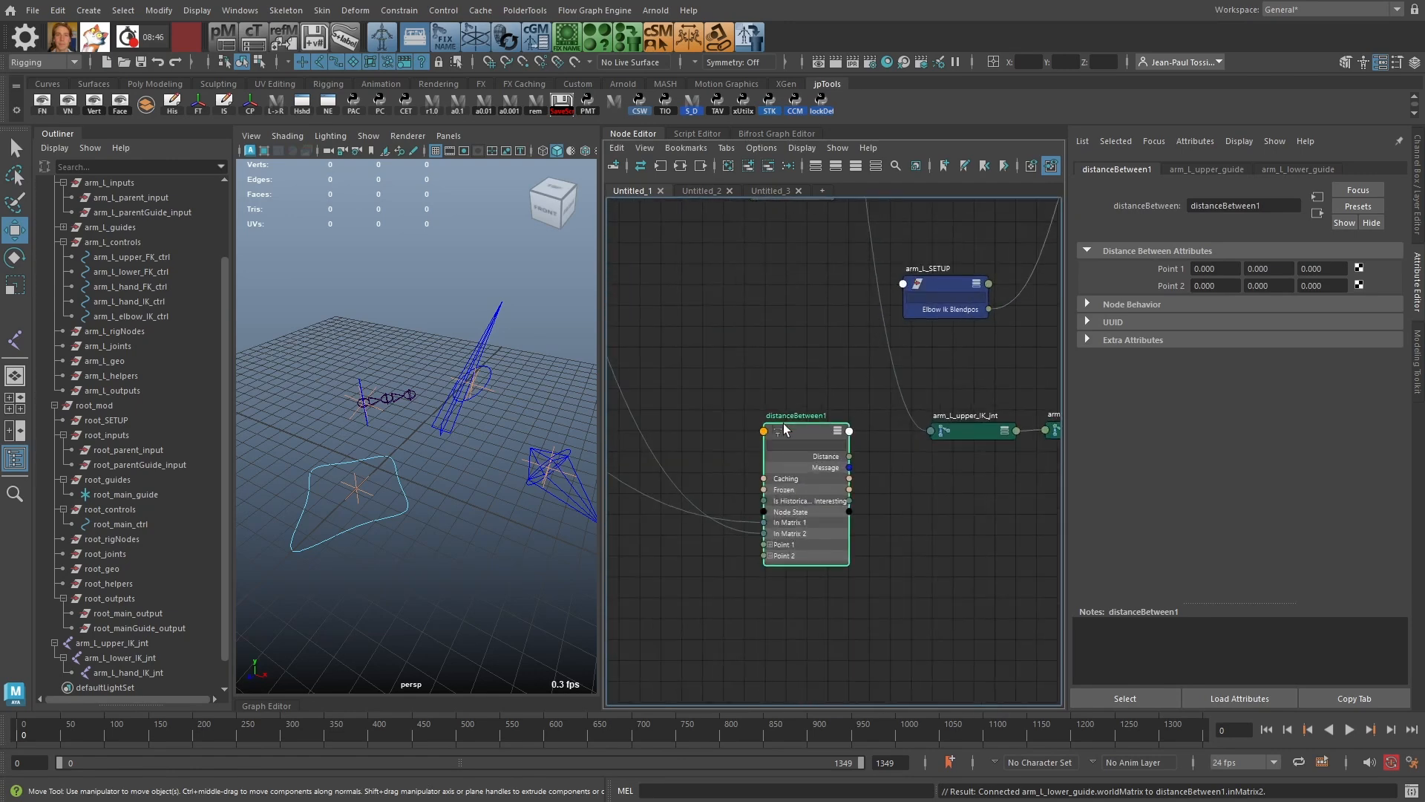
Step: Rename the distanceBetween1 node to arm_L_upper_length, reusing the name of arm_L_upper_IK_jnt as its base
{"action": "double_click", "coordinate": [960, 416]}
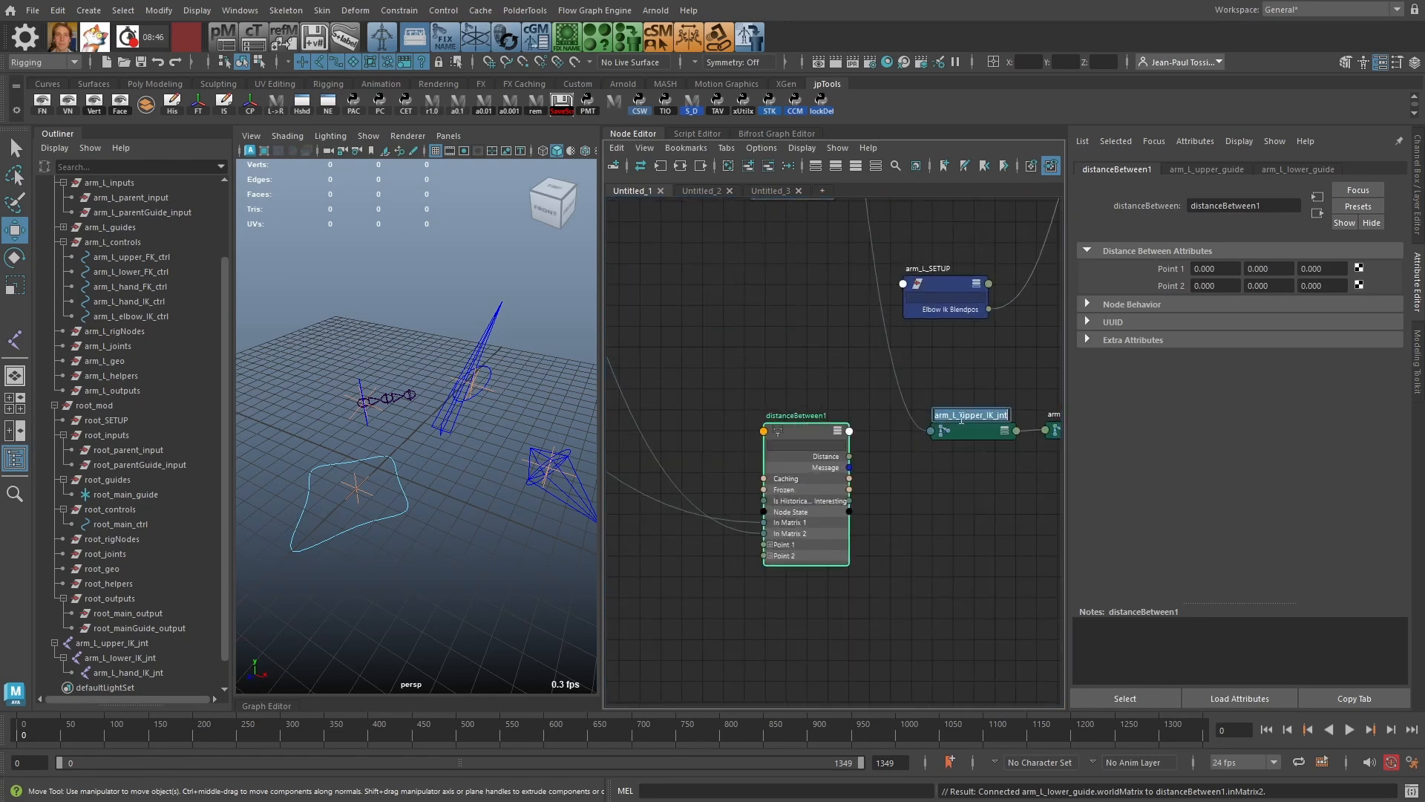
{"action": "key", "text": "ctrl+c"}
{"action": "left_click", "coordinate": [795, 419]}
{"action": "double_click", "coordinate": [795, 416]}
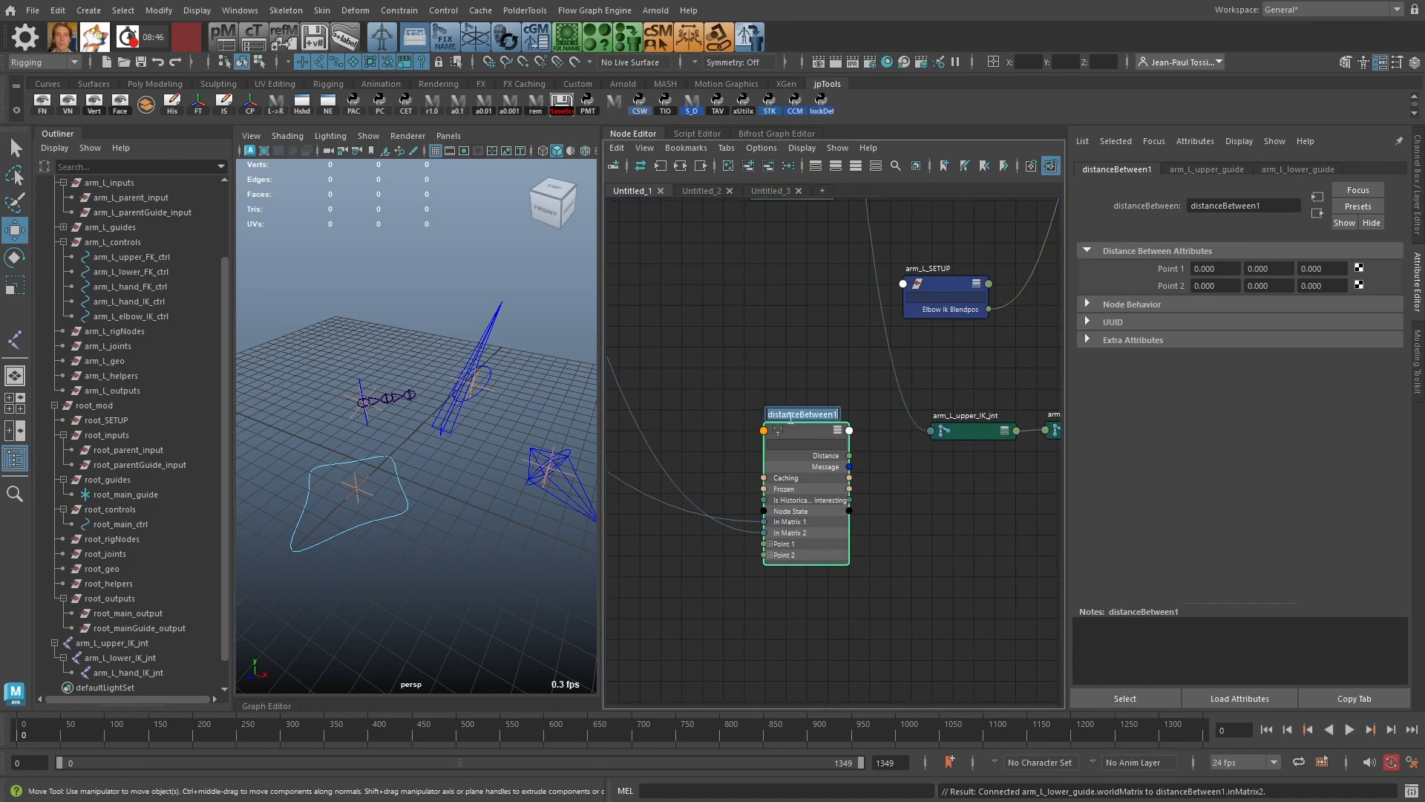
{"action": "key", "text": "ctrl+v"}
{"action": "key", "text": "BackSpace"}
{"action": "key", "text": "BackSpace"}
{"action": "key", "text": "BackSpace"}
{"action": "key", "text": "BackSpace"}
{"action": "key", "text": "BackSpace"}
{"action": "key", "text": "BackSpace"}
{"action": "type", "text": "length"}
{"action": "key", "text": "Return"}
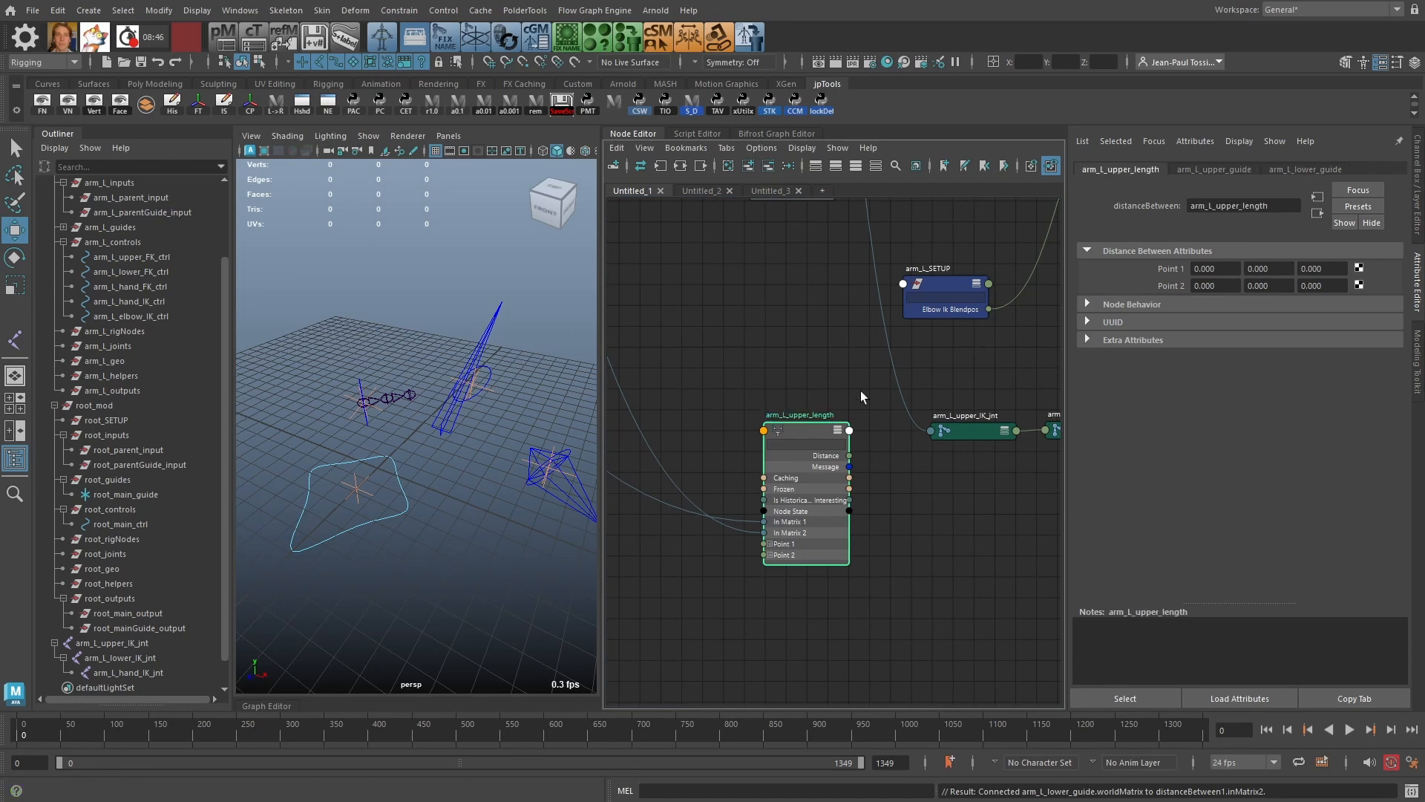
Step: Duplicate arm_L_upper_length, show all attributes on the copy, and place it directly below the original node
{"action": "left_click_drag", "start_coordinate": [806, 424], "coordinate": [805, 364]}
{"action": "key", "text": "ctrl+d"}
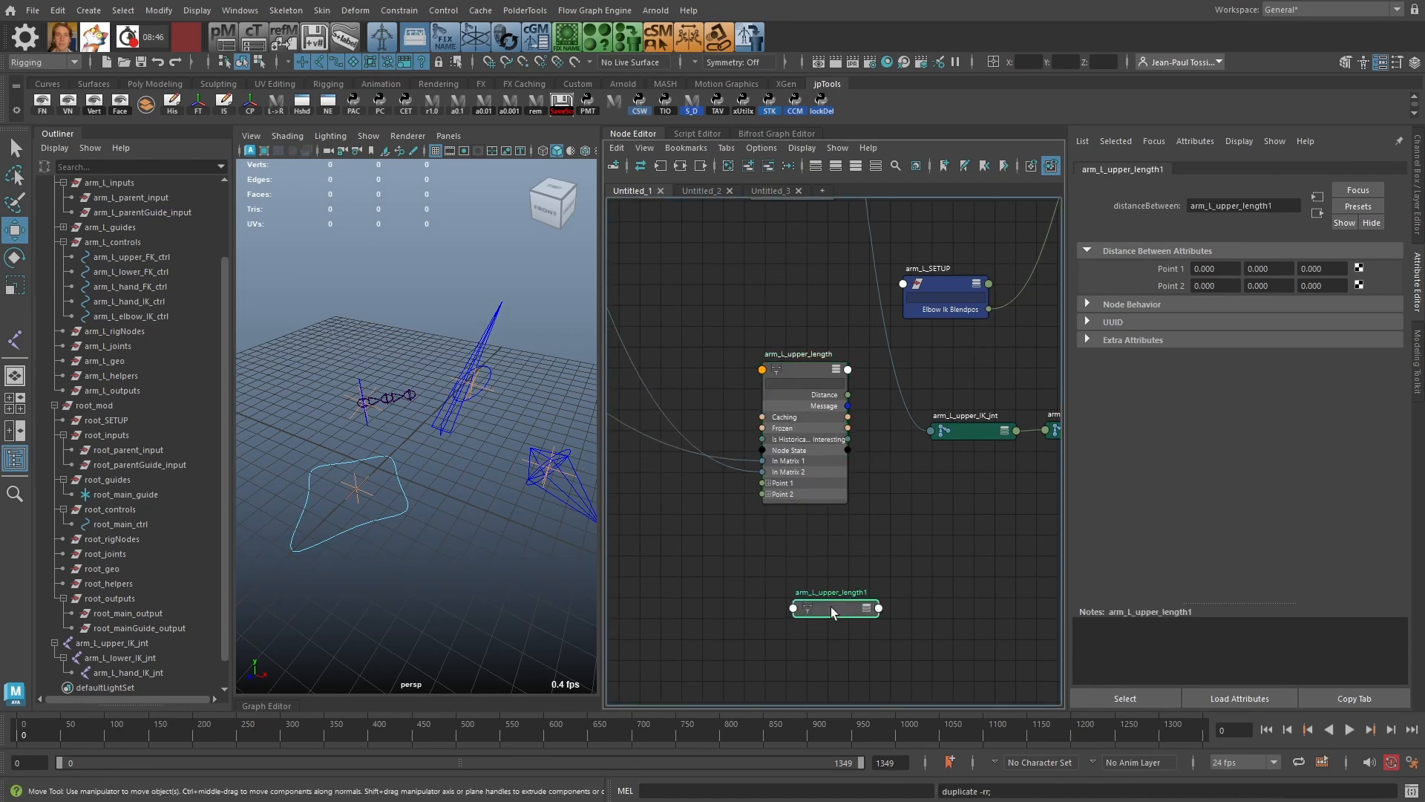
{"action": "right_click", "coordinate": [799, 559]}
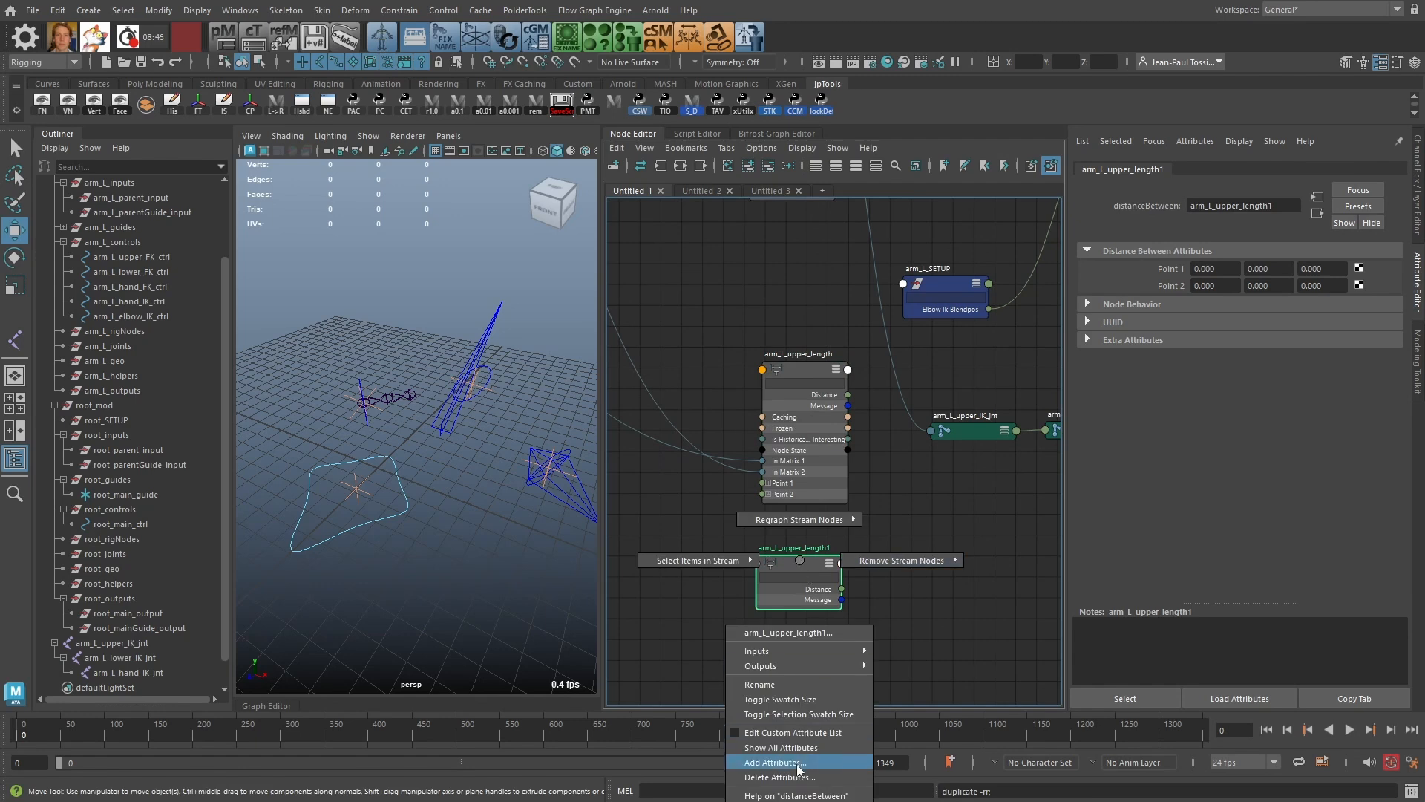
{"action": "left_click", "coordinate": [786, 727]}
{"action": "left_click_drag", "start_coordinate": [801, 563], "coordinate": [799, 538]}
Step: Rename the duplicated distance node to arm_L_lower_length
{"action": "double_click", "coordinate": [792, 535]}
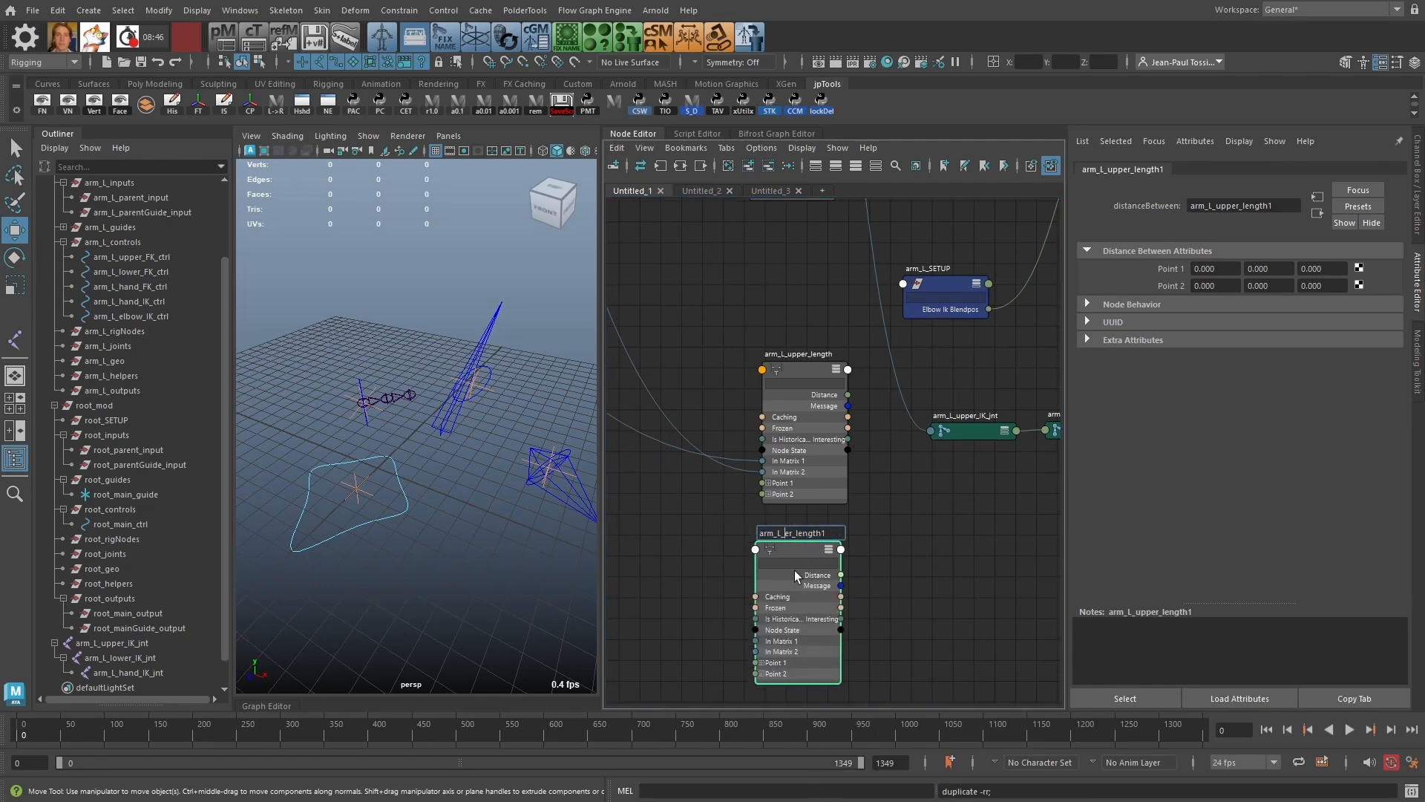
{"action": "type", "text": "low"}
{"action": "key", "text": "End"}
{"action": "key", "text": "BackSpace"}
{"action": "key", "text": "Return"}
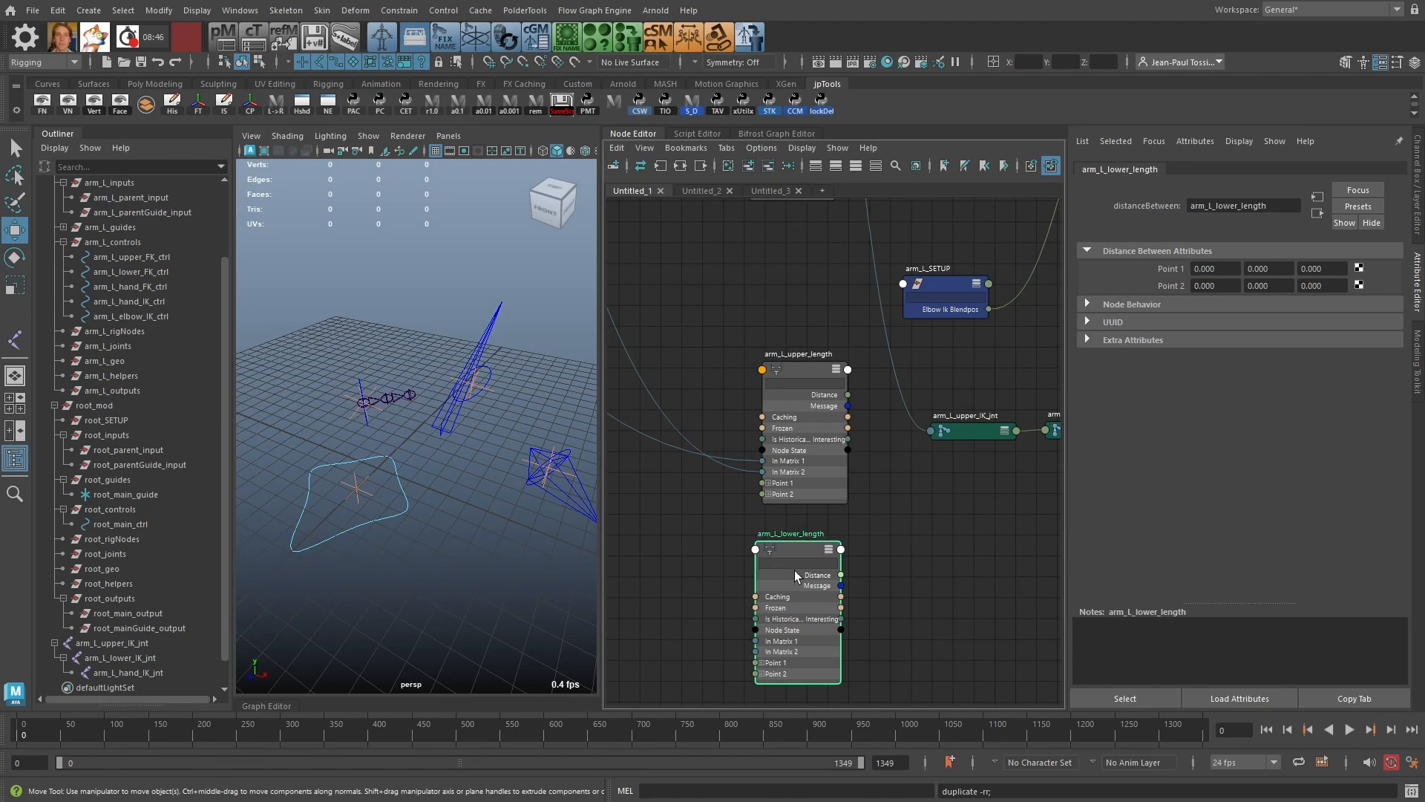
Step: Bring arm_L_lower_length up beside arm_L_lower_guide and connect the guide's World Matrix to In Matrix 1 of arm_L_lower_length
{"action": "key", "text": "a"}
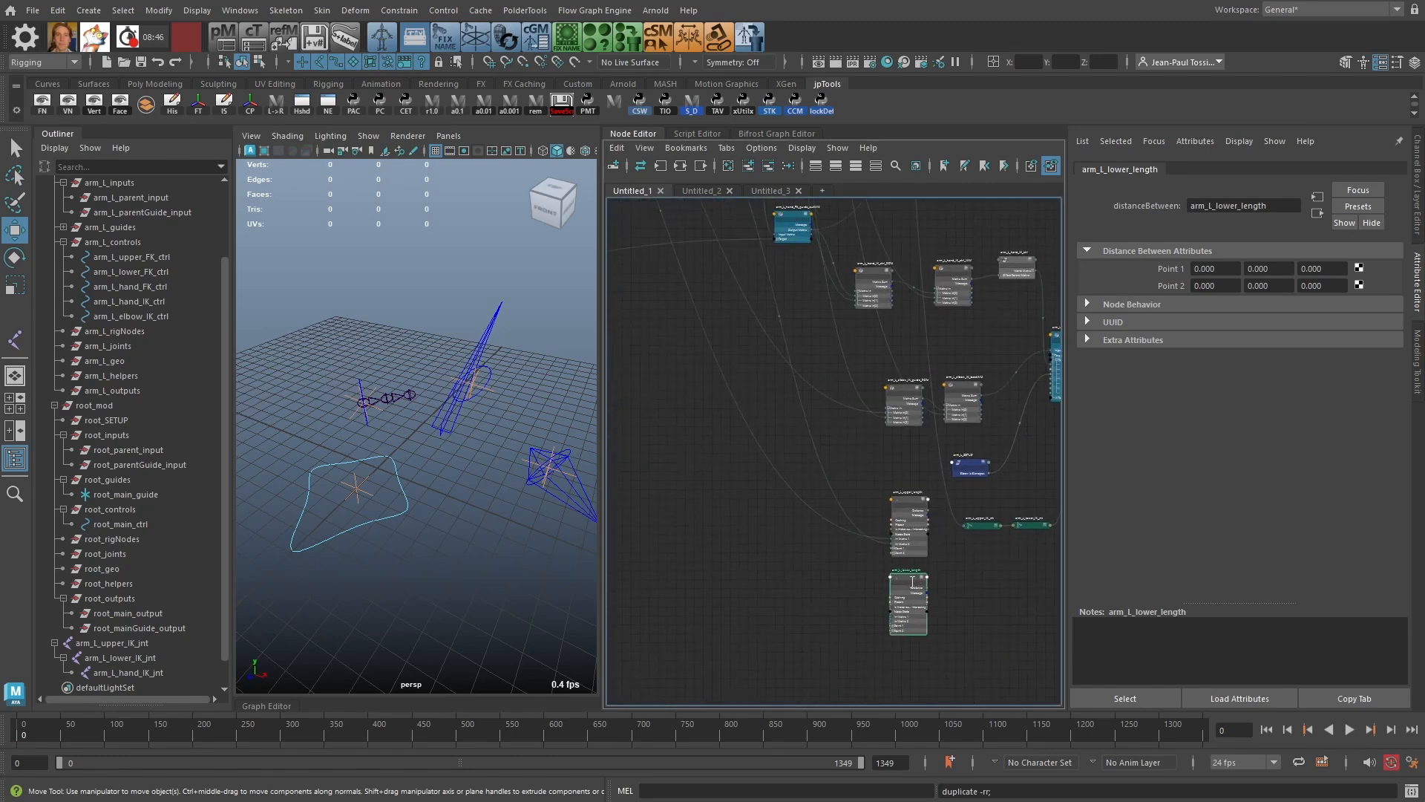
{"action": "scroll", "coordinate": [876, 587], "scroll_direction": "up", "scroll_amount": 8}
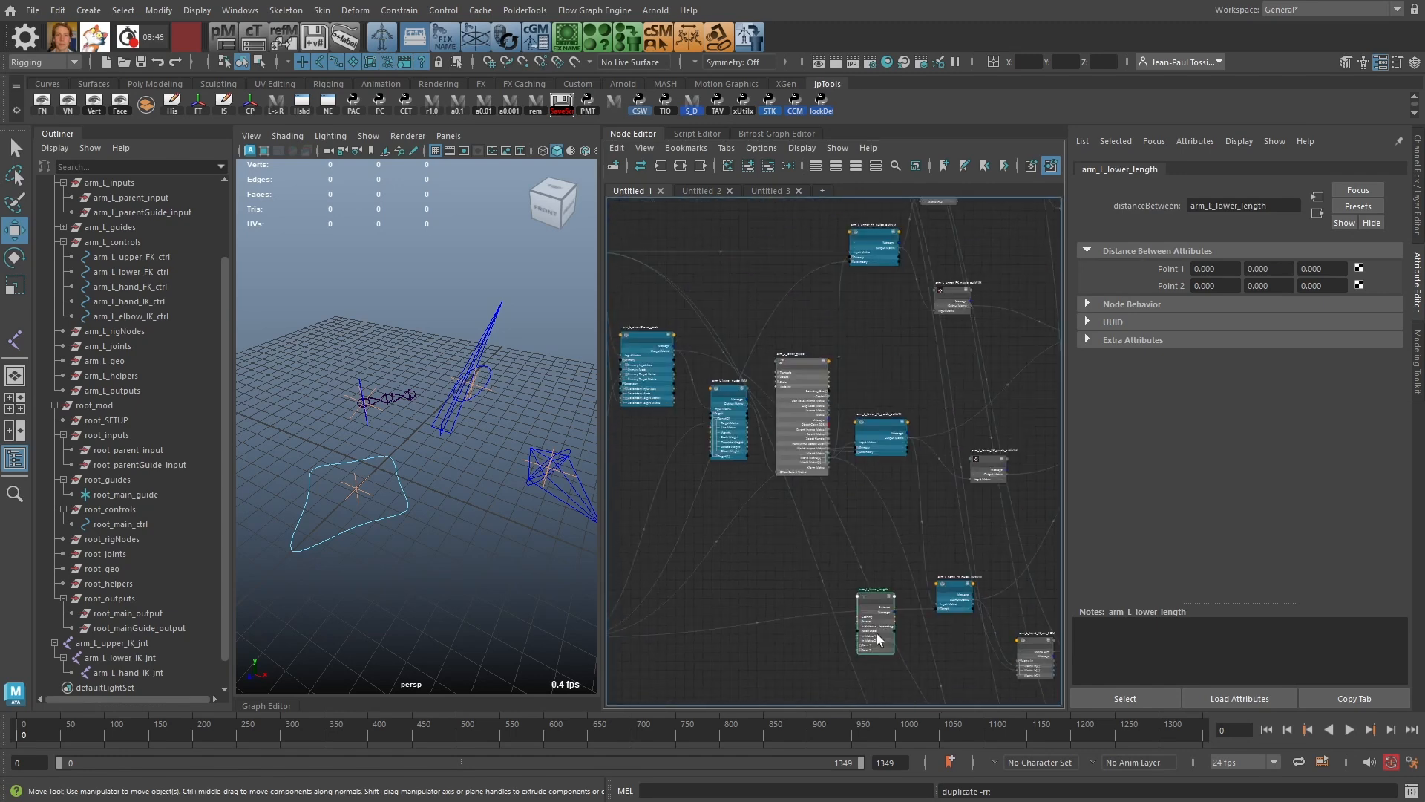
{"action": "middle_click_drag", "start_coordinate": [848, 493], "coordinate": [800, 546], "text": "alt"}
{"action": "left_click_drag", "start_coordinate": [792, 689], "coordinate": [880, 540]}
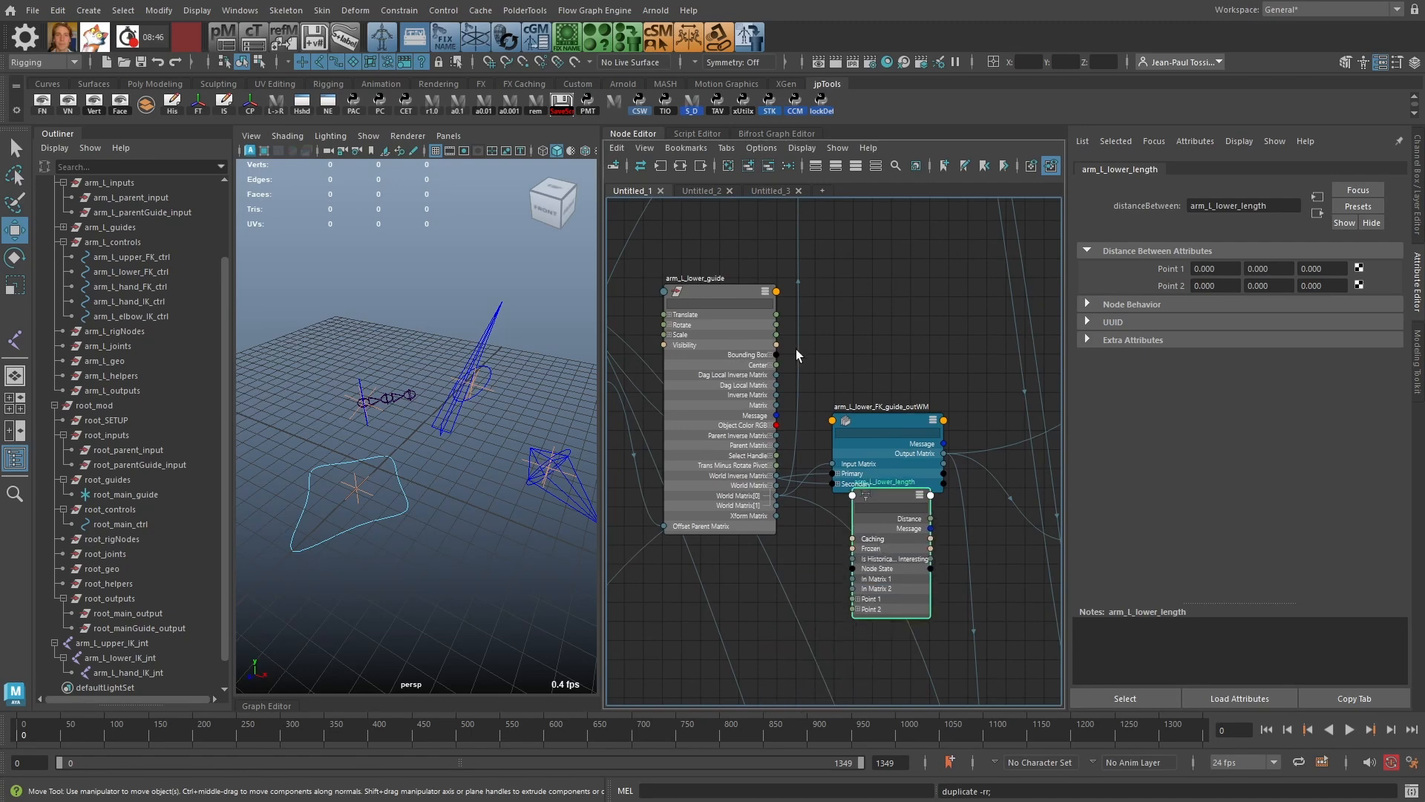
{"action": "left_click_drag", "start_coordinate": [776, 495], "coordinate": [864, 588]}
Step: Move arm_L_lower_length near arm_L_hand_guide and connect the guide's World Matrix to its In Matrix 2
{"action": "scroll", "coordinate": [749, 419], "scroll_direction": "down", "scroll_amount": 5}
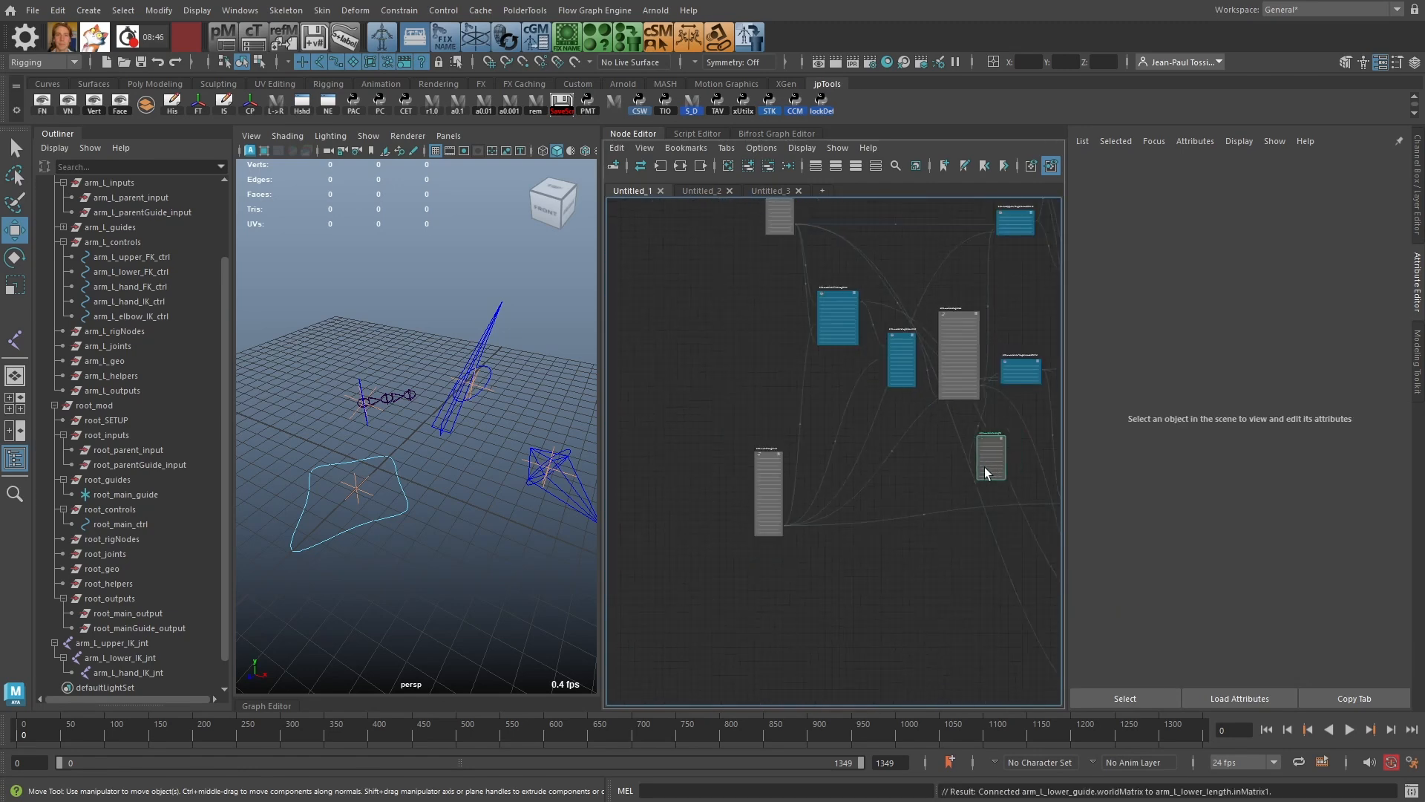
{"action": "left_click_drag", "start_coordinate": [984, 468], "coordinate": [930, 487]}
{"action": "scroll", "coordinate": [806, 472], "scroll_direction": "up", "scroll_amount": 5}
{"action": "middle_click_drag", "start_coordinate": [957, 526], "coordinate": [818, 524], "text": "alt"}
{"action": "left_click_drag", "start_coordinate": [1014, 525], "coordinate": [798, 550]}
{"action": "middle_click_drag", "start_coordinate": [716, 573], "coordinate": [804, 548], "text": "alt"}
{"action": "left_click_drag", "start_coordinate": [791, 535], "coordinate": [995, 624]}
Step: Move arm_L_lower_length back down the graph and align it directly below arm_L_upper_length
{"action": "scroll", "coordinate": [956, 484], "scroll_direction": "down", "scroll_amount": 3}
{"action": "middle_click_drag", "start_coordinate": [956, 484], "coordinate": [736, 286], "text": "alt"}
{"action": "left_click_drag", "start_coordinate": [751, 385], "coordinate": [1018, 527]}
{"action": "middle_click_drag", "start_coordinate": [1044, 490], "coordinate": [906, 500], "text": "alt"}
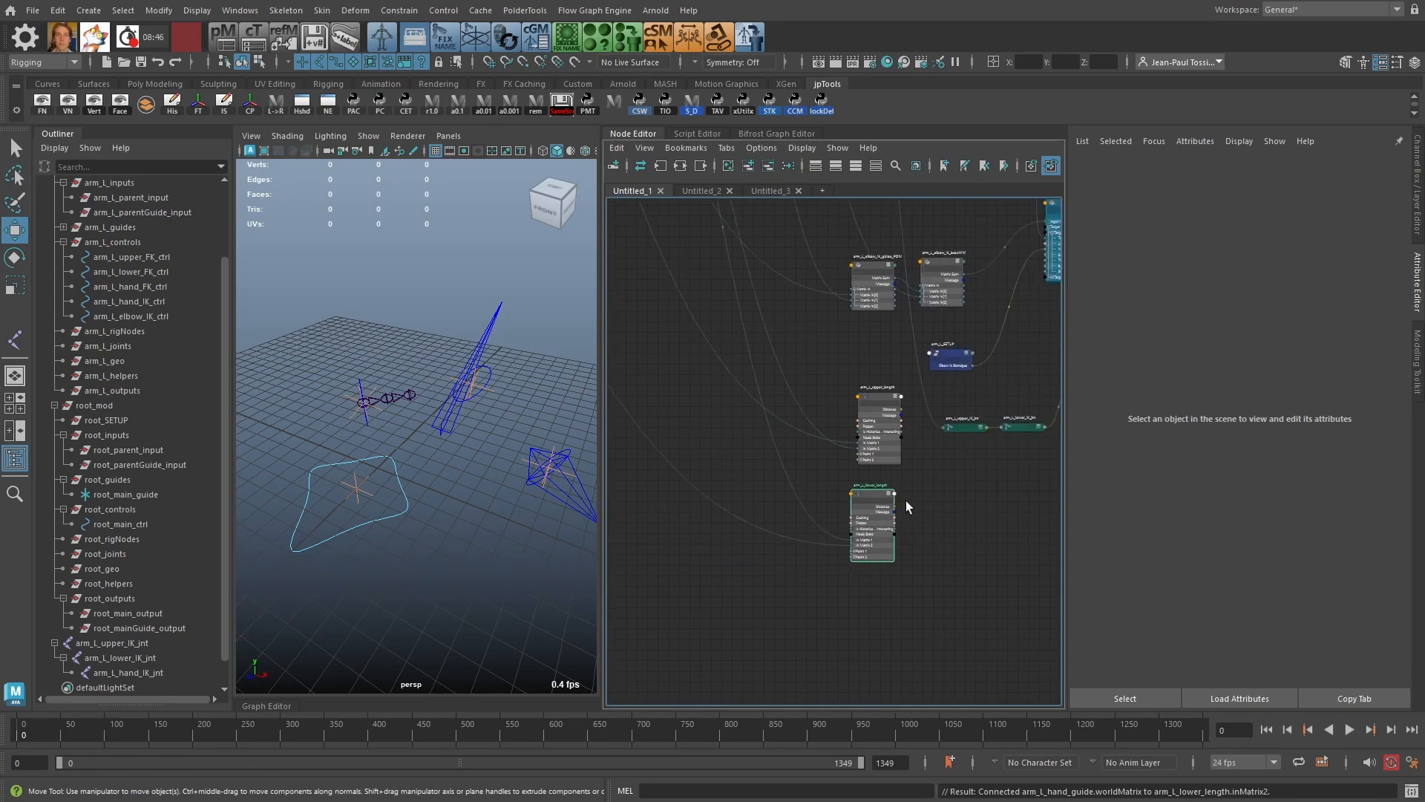
{"action": "scroll", "coordinate": [905, 500], "scroll_direction": "up", "scroll_amount": 3}
{"action": "left_click_drag", "start_coordinate": [858, 469], "coordinate": [880, 453]}
{"action": "middle_click_drag", "start_coordinate": [944, 402], "coordinate": [837, 435], "text": "alt"}
{"action": "left_click_drag", "start_coordinate": [749, 487], "coordinate": [742, 492]}
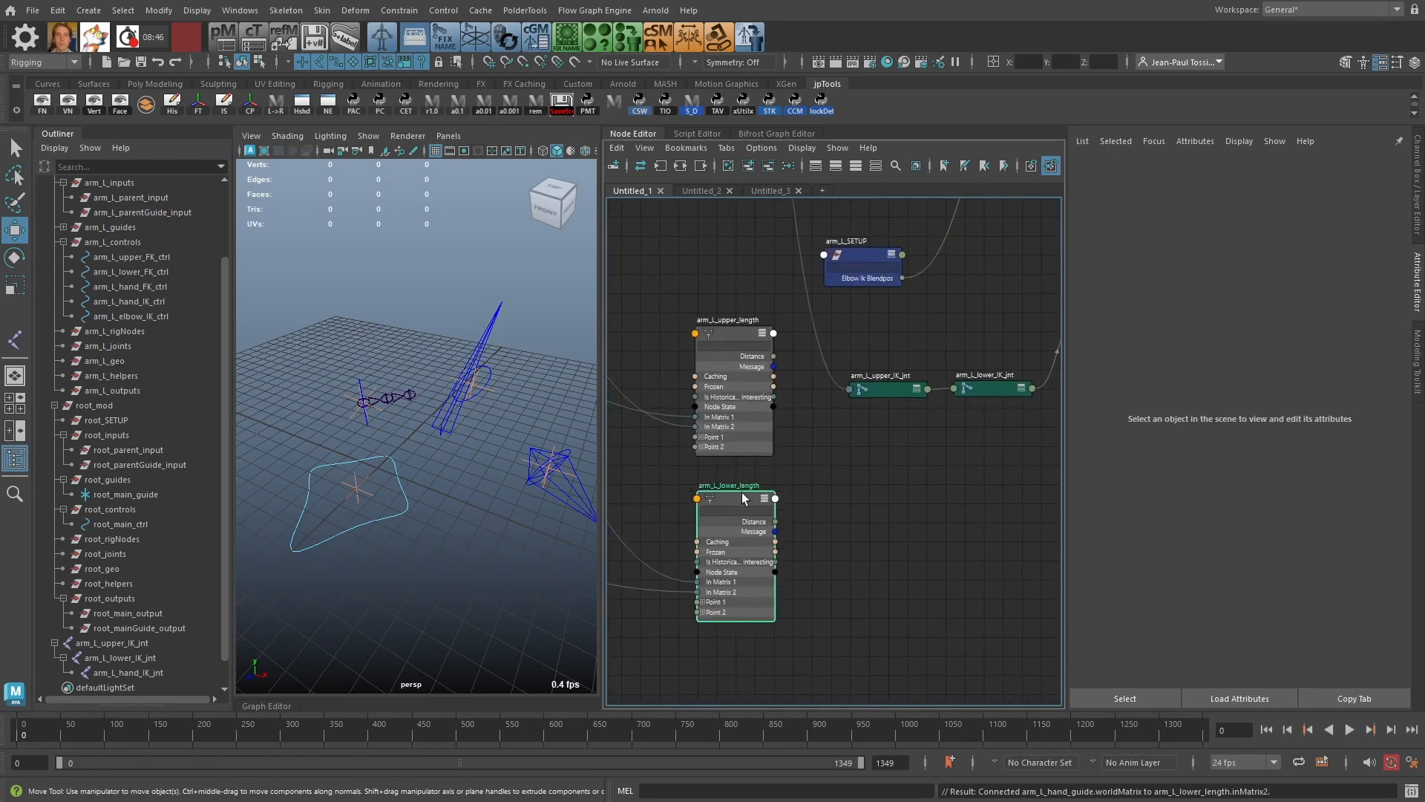
Step: Connect the Distance output of arm_L_upper_length to Translate X of arm_L_lower_IK_jnt
{"action": "middle_click_drag", "start_coordinate": [829, 439], "coordinate": [782, 439], "text": "alt"}
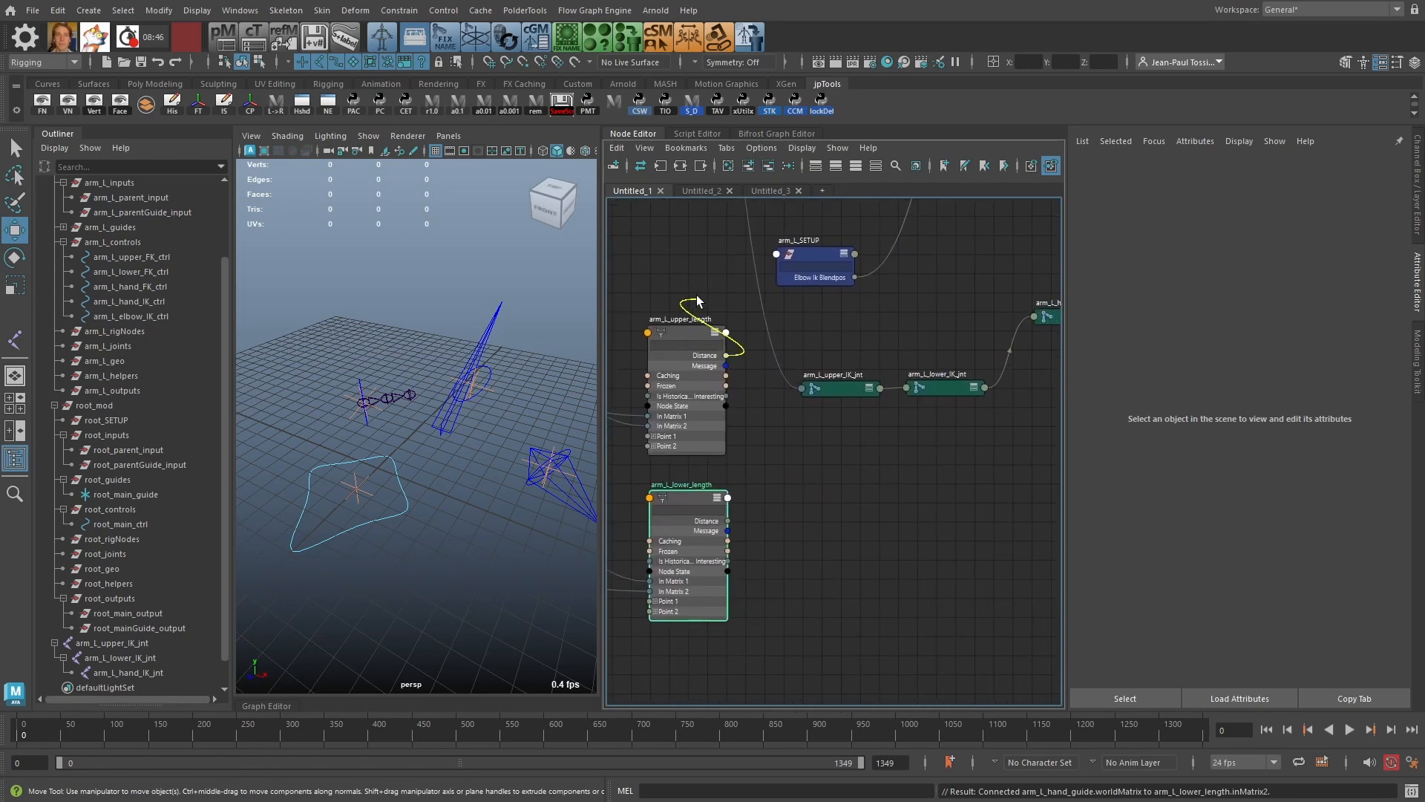
{"action": "left_click_drag", "start_coordinate": [725, 356], "coordinate": [915, 387]}
{"action": "mouse_move", "coordinate": [986, 423]}
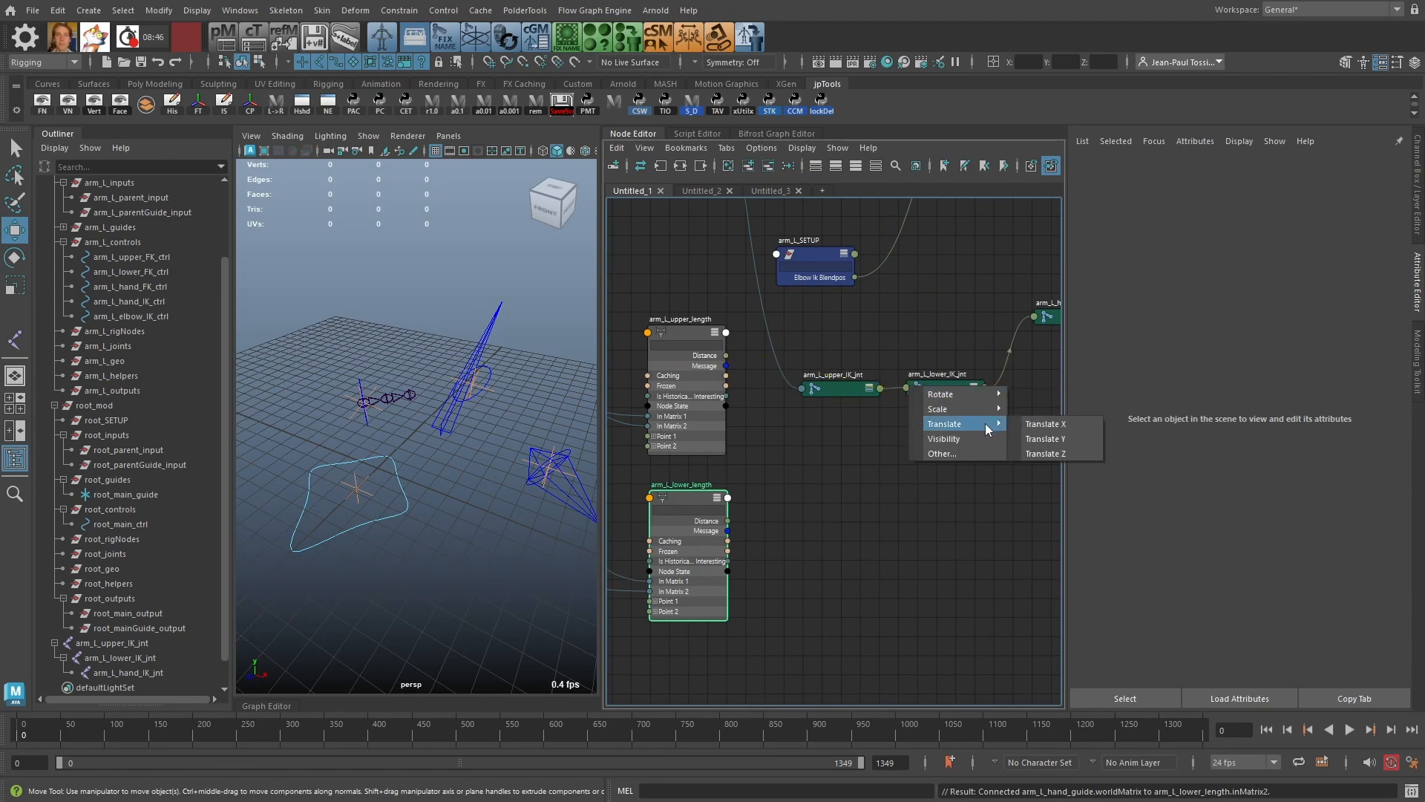
{"action": "left_click", "coordinate": [1042, 424]}
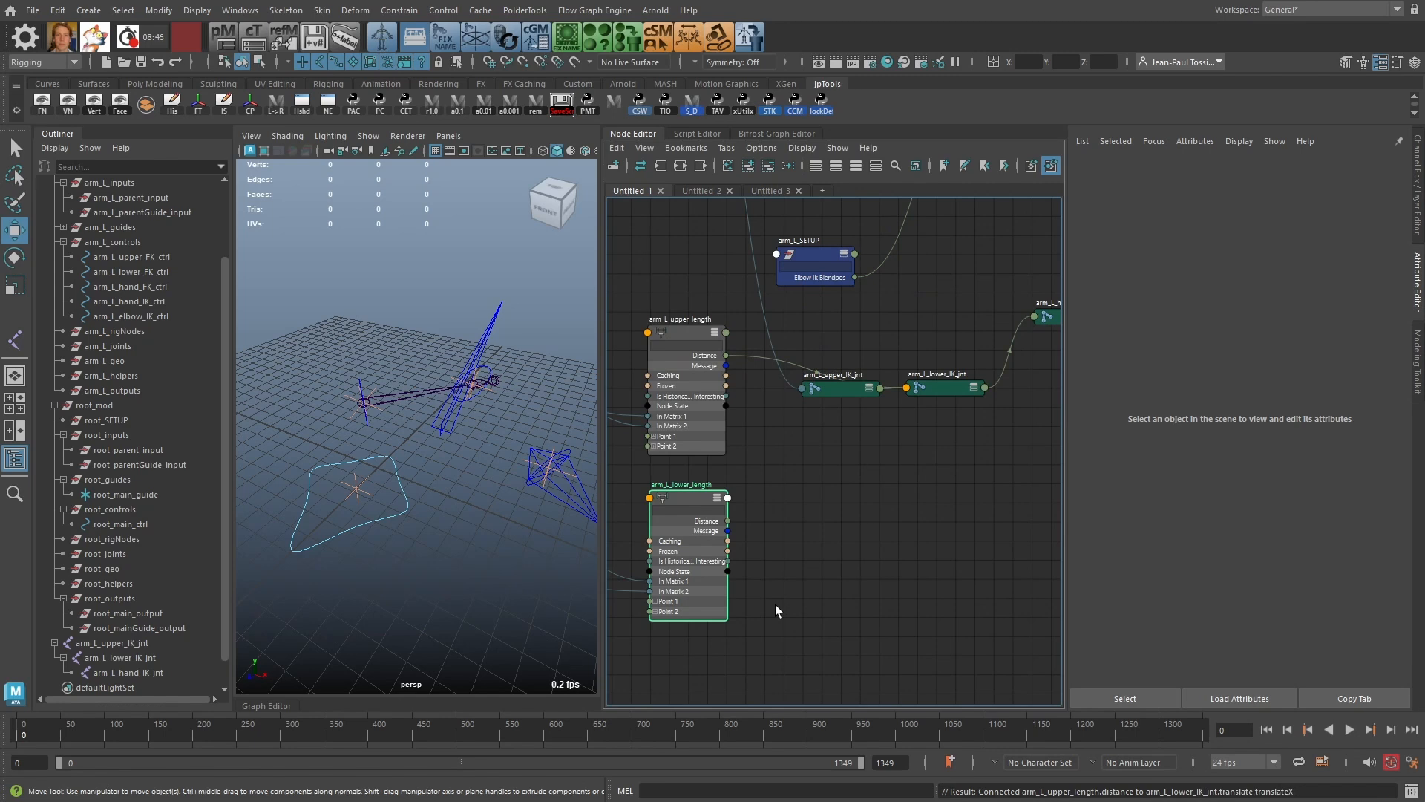
Step: Connect the Distance of arm_L_lower_length to Translate X of arm_L_hand_IK_jnt and stagger the lower and hand joint nodes downward
{"action": "middle_click_drag", "start_coordinate": [844, 493], "coordinate": [786, 501], "text": "alt"}
{"action": "scroll", "coordinate": [786, 501], "scroll_direction": "down", "scroll_amount": 2}
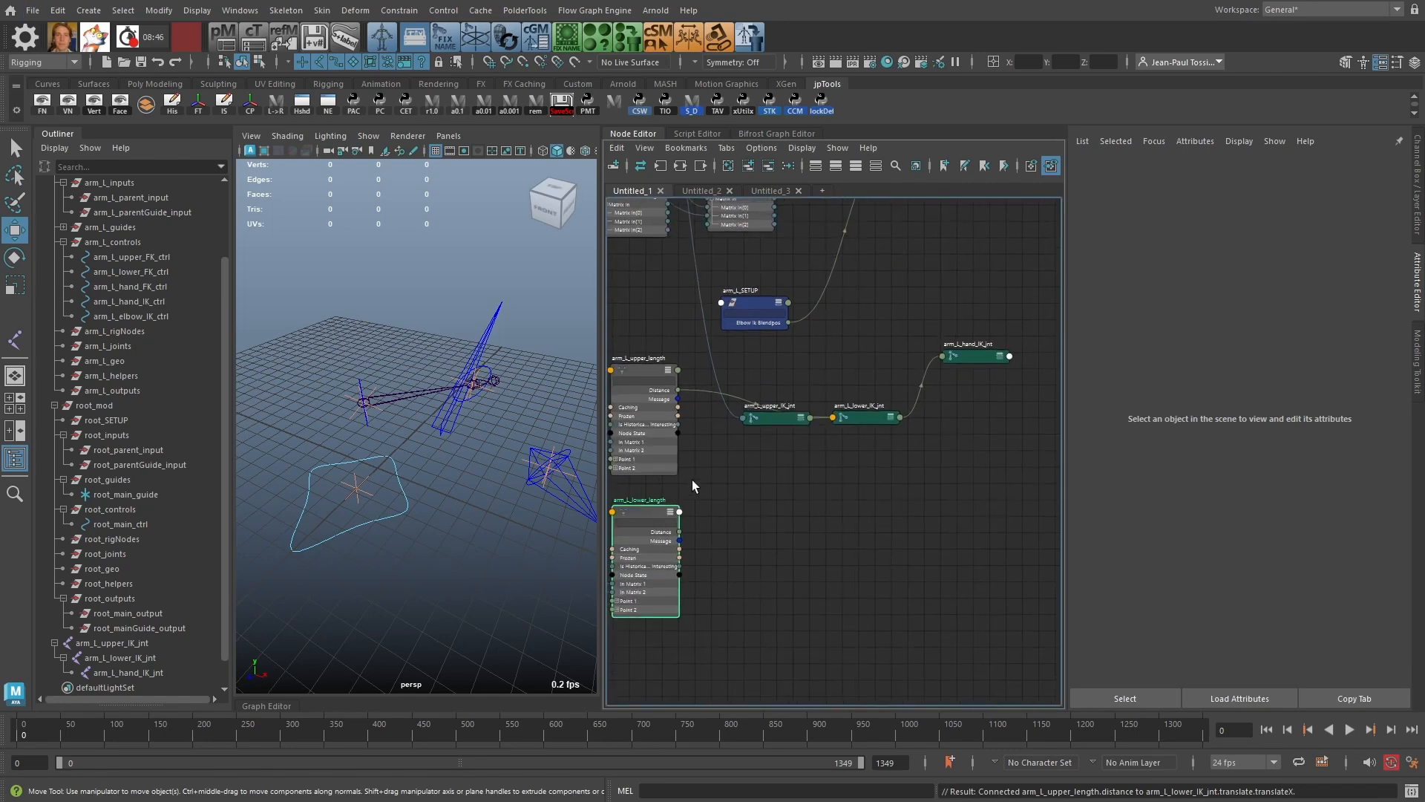
{"action": "middle_click_drag", "start_coordinate": [683, 511], "coordinate": [696, 499], "text": "alt"}
{"action": "left_click_drag", "start_coordinate": [693, 522], "coordinate": [664, 497]}
{"action": "left_click_drag", "start_coordinate": [742, 549], "coordinate": [1000, 415]}
{"action": "left_click", "coordinate": [1091, 383]}
{"action": "left_click_drag", "start_coordinate": [882, 411], "coordinate": [882, 432]}
{"action": "left_click_drag", "start_coordinate": [991, 418], "coordinate": [975, 455]}
Step: Try moving arm_L_lower_guide in the viewport to test the IK joint lengths, and undo the move
{"action": "left_click_drag", "start_coordinate": [478, 373], "coordinate": [413, 376], "text": "alt"}
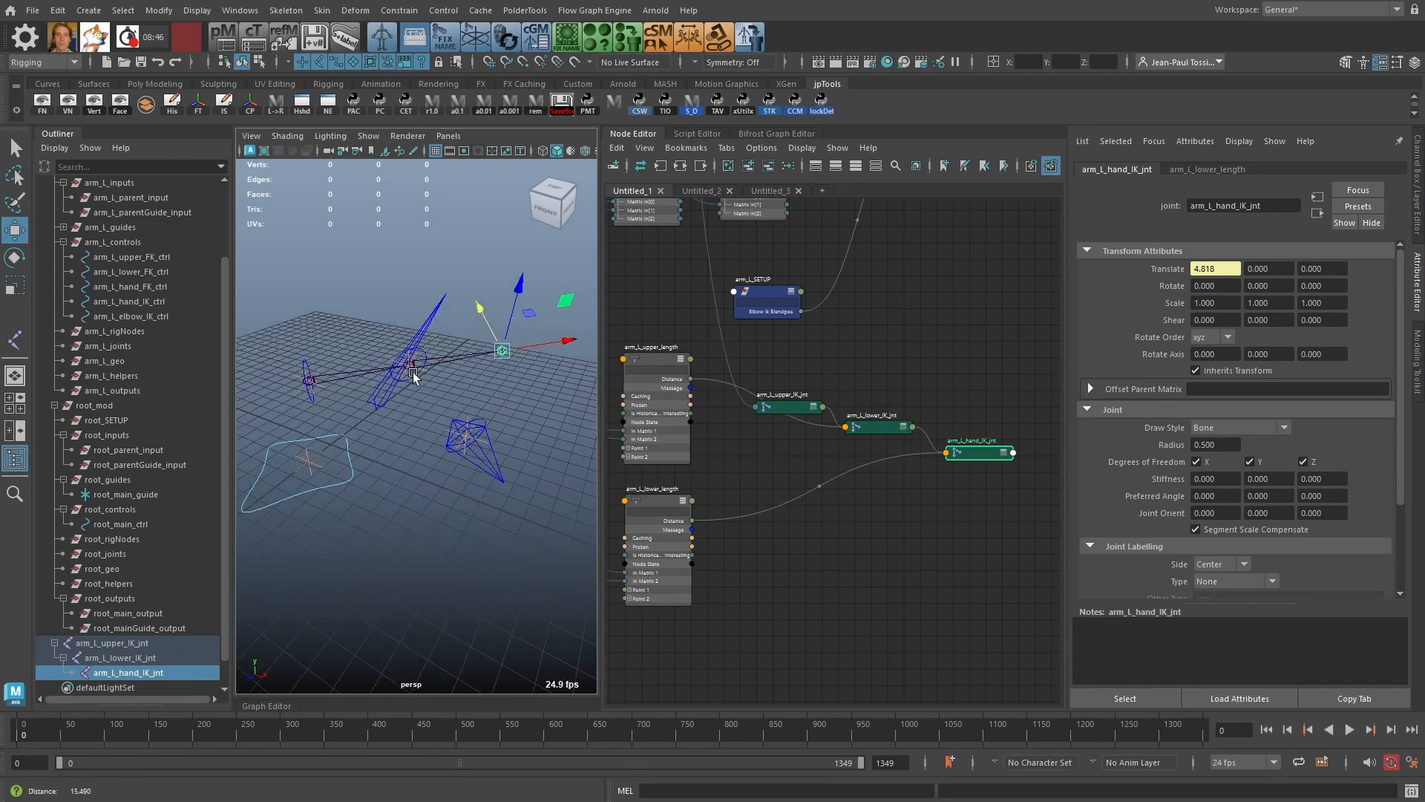
{"action": "right_click_drag", "start_coordinate": [414, 376], "coordinate": [438, 381], "text": "alt"}
{"action": "left_click_drag", "start_coordinate": [438, 382], "coordinate": [421, 362], "text": "alt"}
{"action": "left_click", "coordinate": [416, 331]}
{"action": "right_click_drag", "start_coordinate": [416, 334], "coordinate": [401, 356], "text": "alt"}
{"action": "middle_click_drag", "start_coordinate": [401, 356], "coordinate": [427, 375], "text": "alt"}
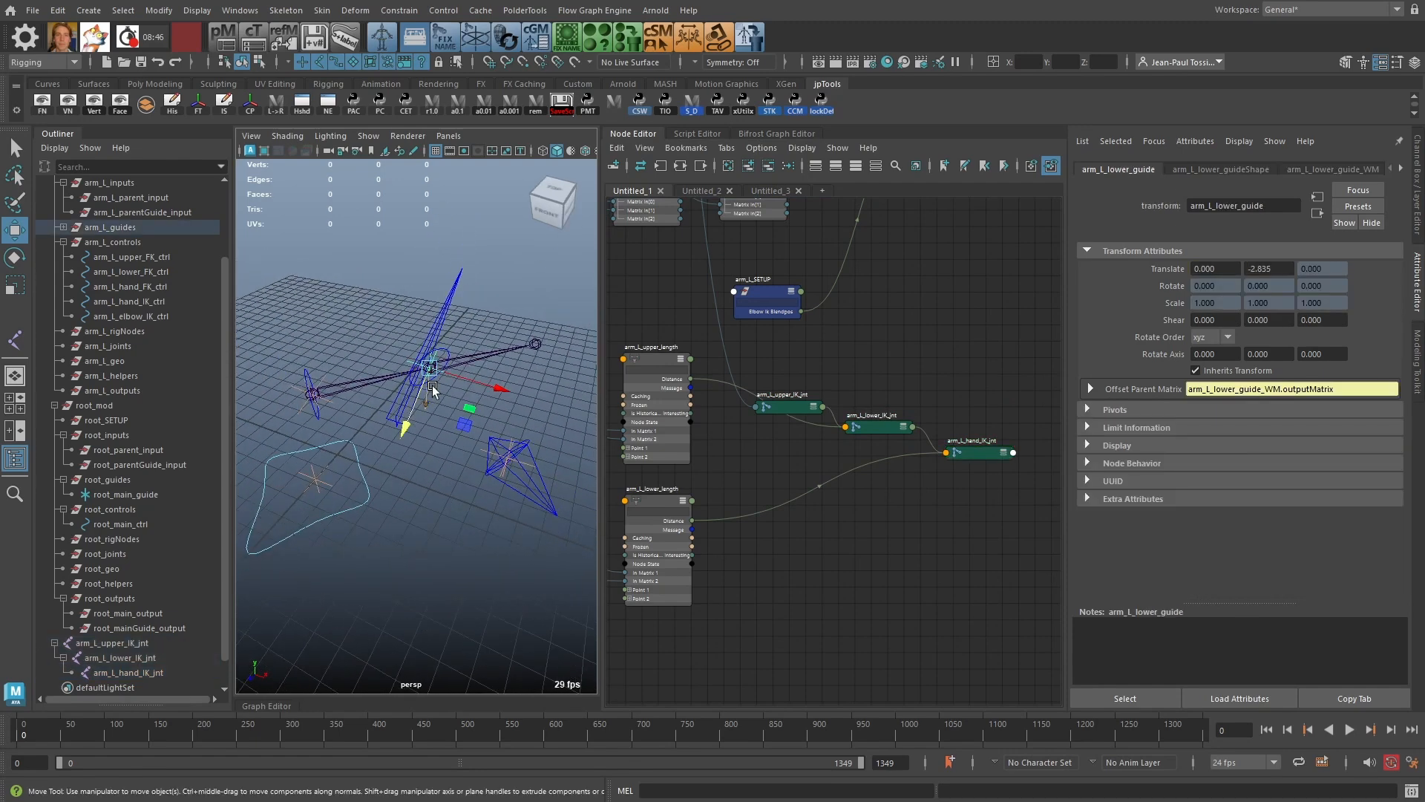
{"action": "mouse_move", "coordinate": [432, 367]}
{"action": "left_mouse_down"}
{"action": "mouse_move", "coordinate": [404, 322]}
{"action": "mouse_move", "coordinate": [470, 379]}
{"action": "mouse_move", "coordinate": [375, 369]}
{"action": "mouse_move", "coordinate": [463, 318]}
{"action": "mouse_move", "coordinate": [374, 367]}
{"action": "mouse_move", "coordinate": [473, 321]}
{"action": "mouse_move", "coordinate": [398, 388]}
{"action": "mouse_move", "coordinate": [423, 358]}
{"action": "left_mouse_up"}
{"action": "key", "text": "ctrl+z"}
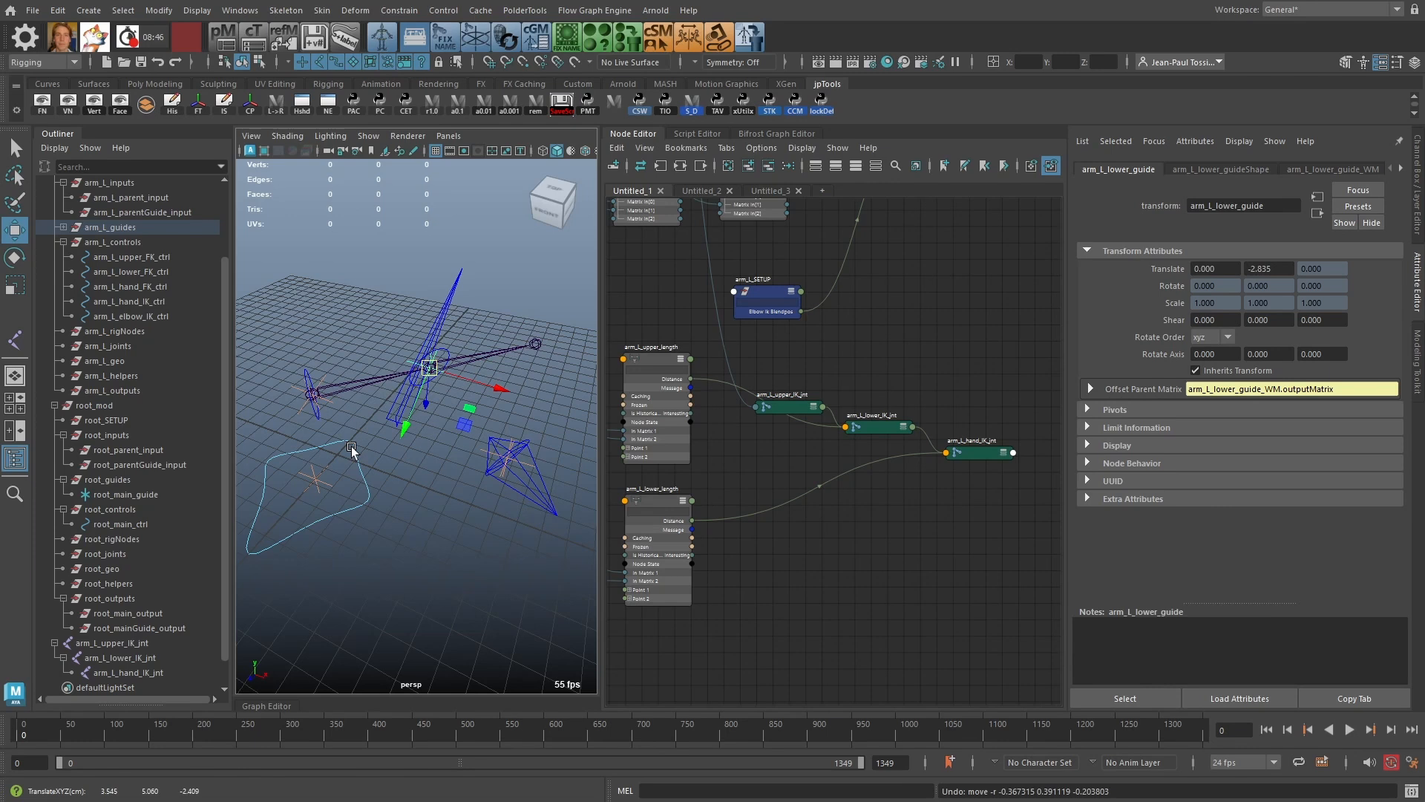
Step: Create an IK handle with the Rotate-Plane Solver running from arm_L_upper_IK_jnt to arm_L_hand_IK_jnt
{"action": "left_click", "coordinate": [867, 562]}
{"action": "scroll", "coordinate": [938, 526], "scroll_direction": "down", "scroll_amount": 2}
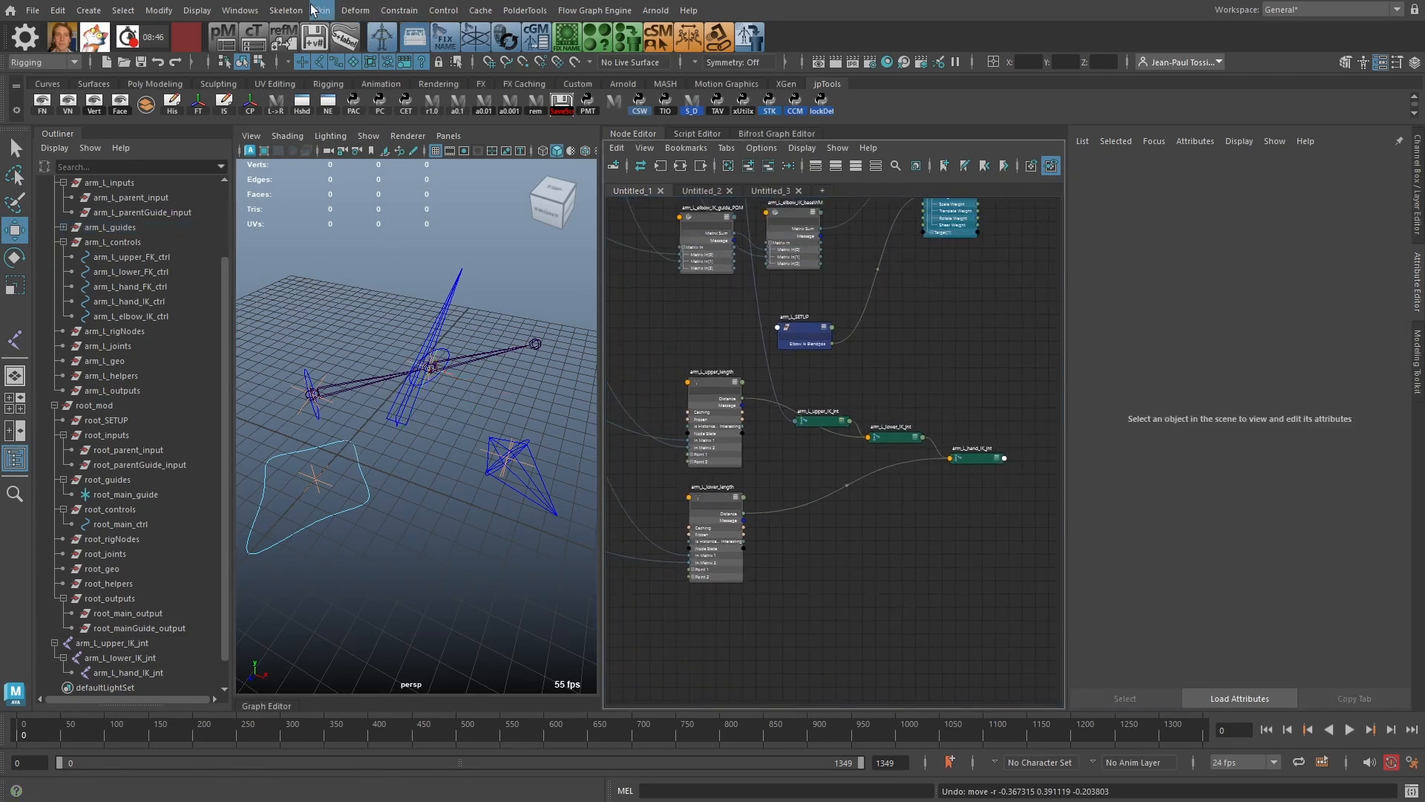
{"action": "left_click", "coordinate": [286, 11]}
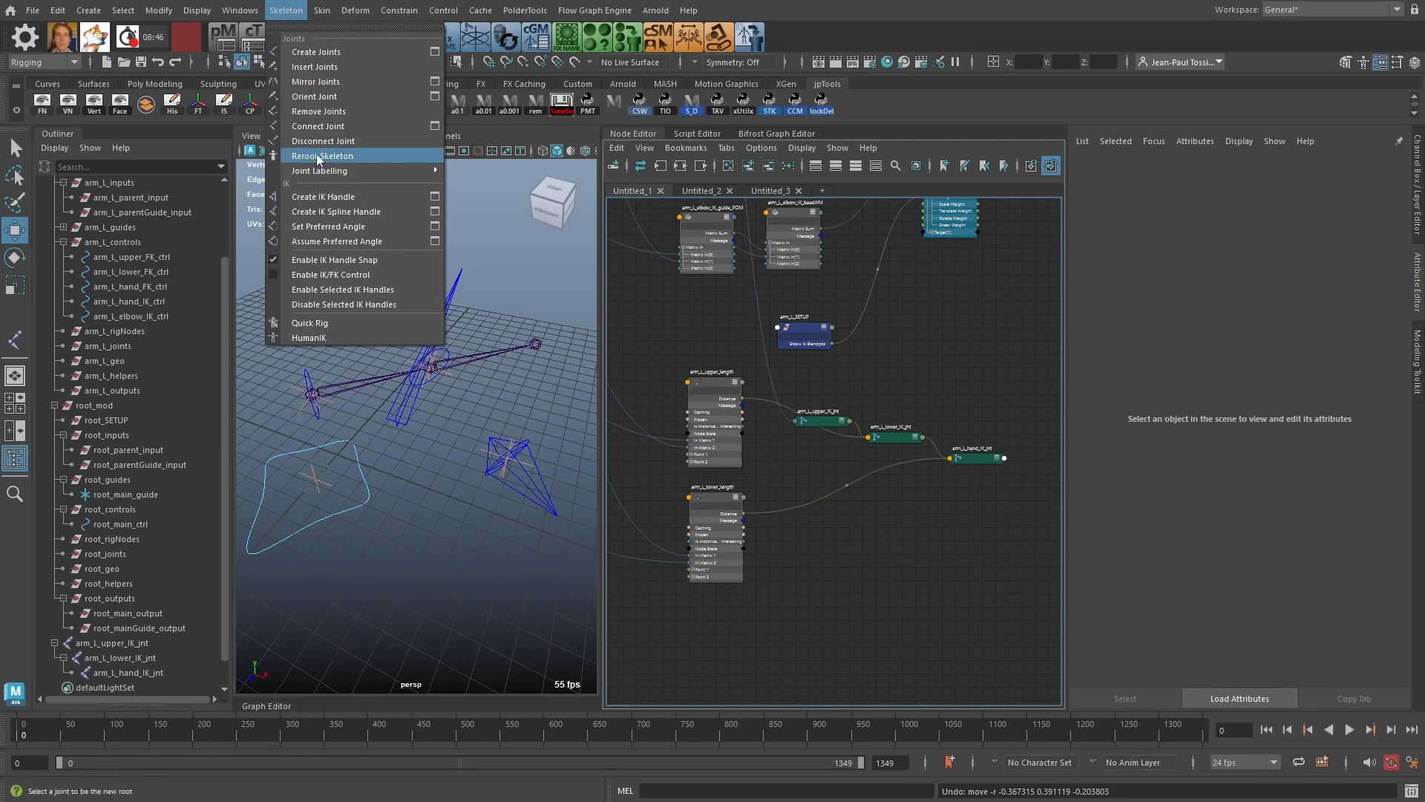
{"action": "left_click", "coordinate": [435, 197]}
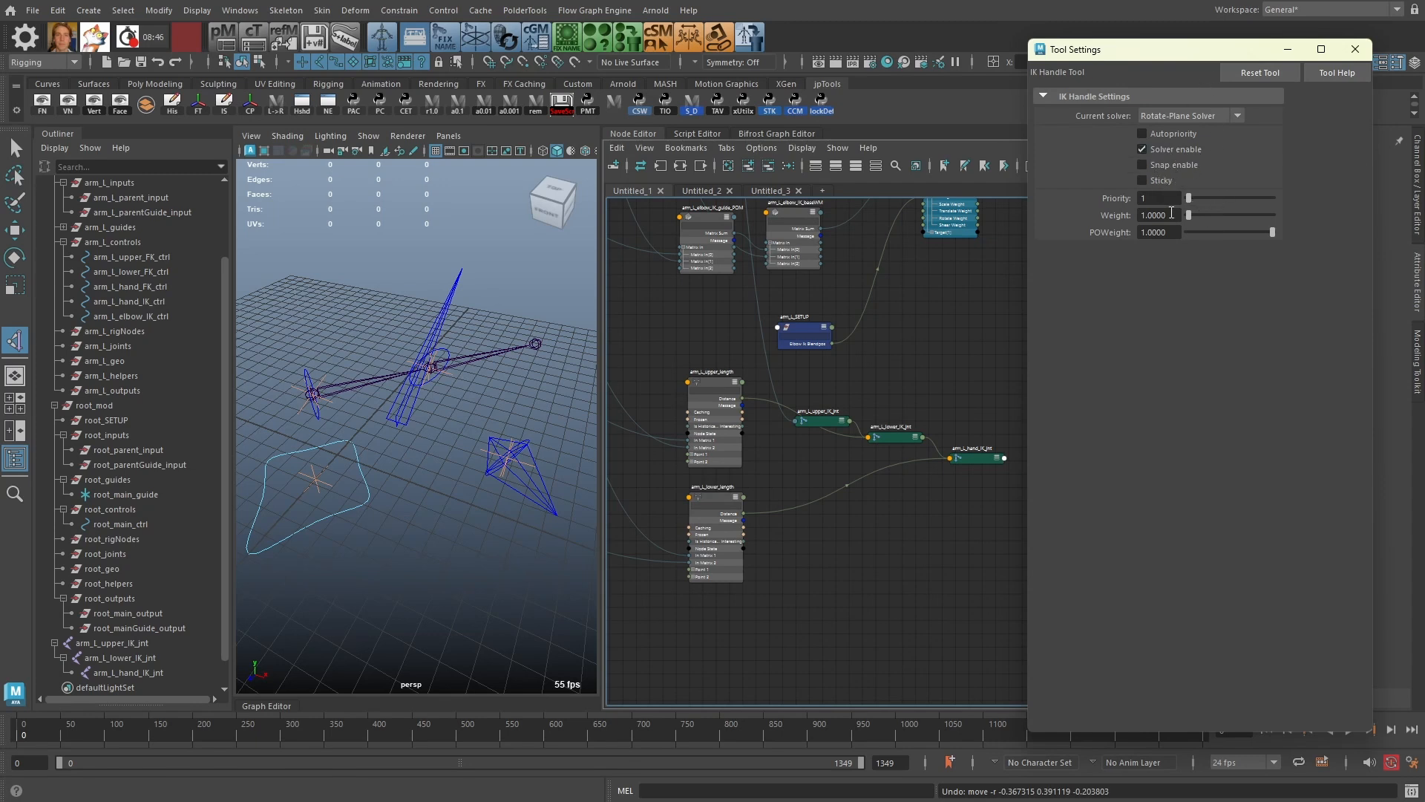
{"action": "left_click", "coordinate": [1355, 50]}
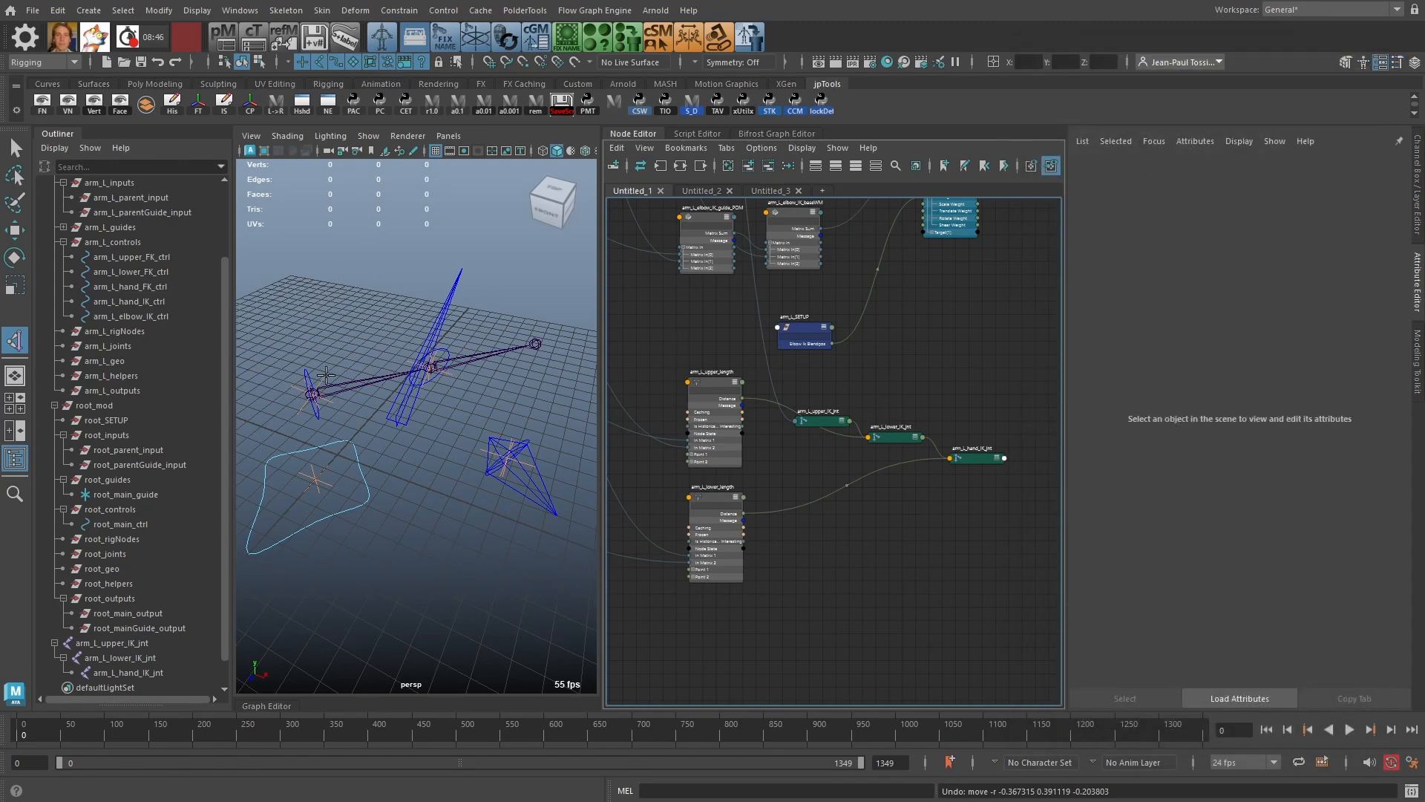
{"action": "mouse_move", "coordinate": [320, 334]}
{"action": "right_mouse_down", "text": "alt"}
{"action": "mouse_move", "coordinate": [331, 376]}
{"action": "mouse_move", "coordinate": [316, 326]}
{"action": "right_mouse_up", "text": "alt"}
{"action": "left_click", "coordinate": [338, 395]}
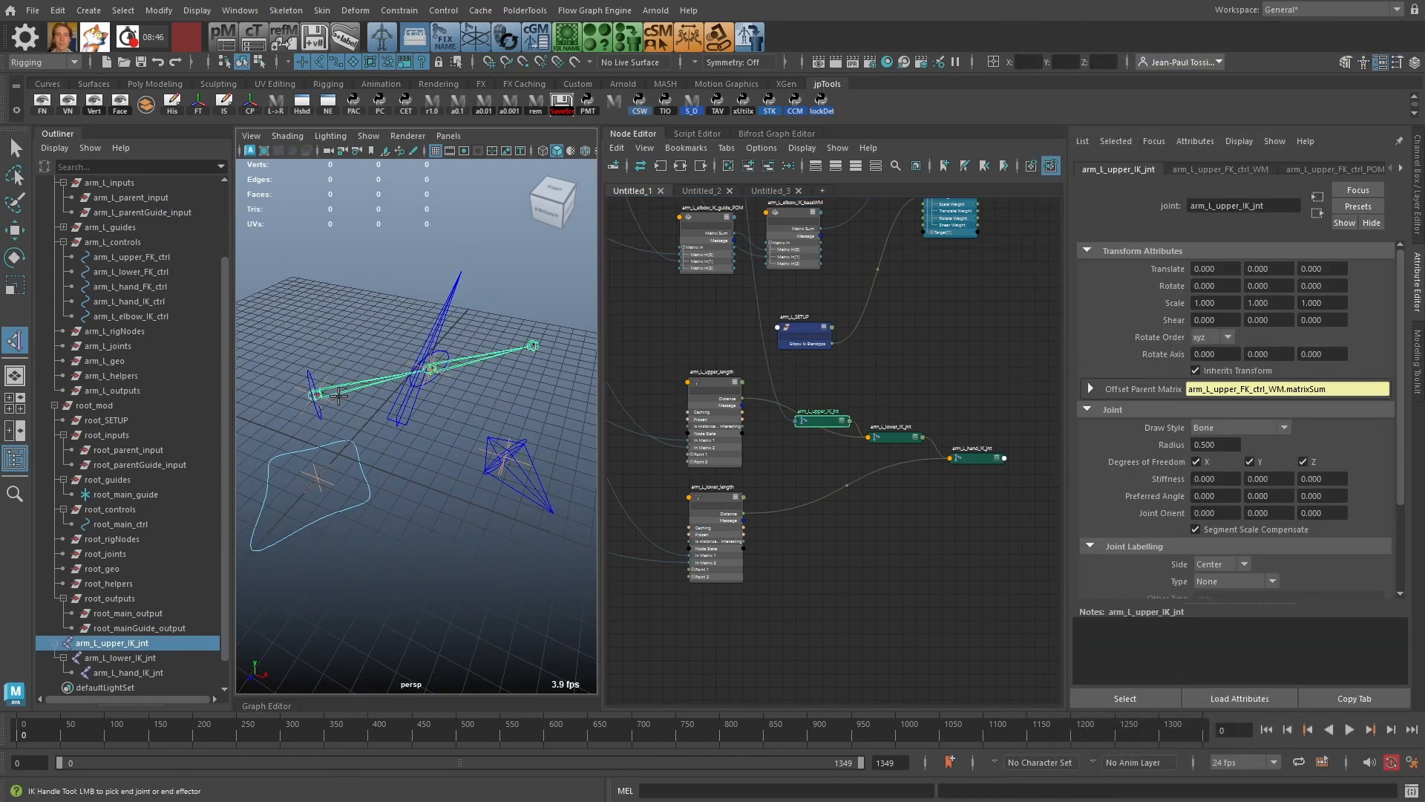
{"action": "left_click", "coordinate": [533, 345]}
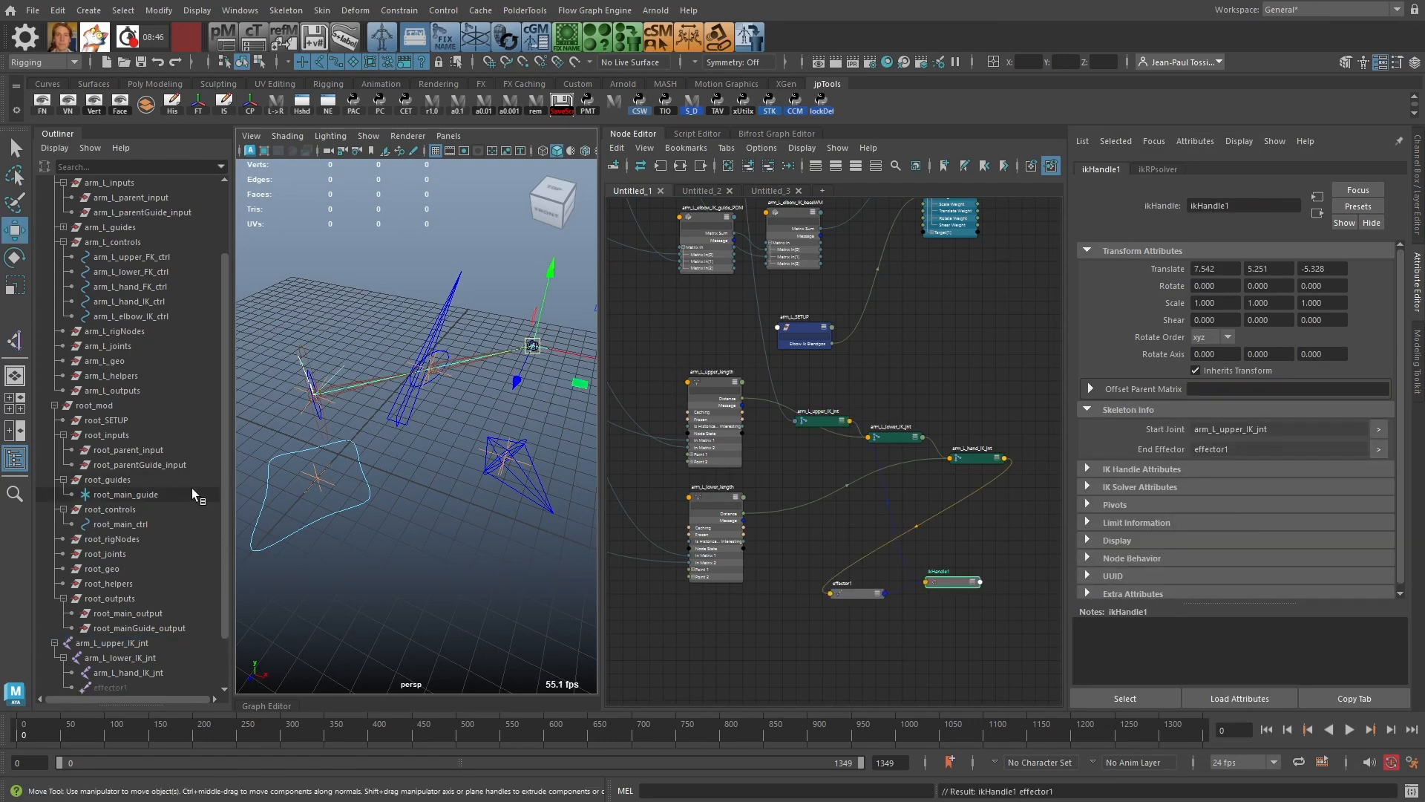
Step: Open the name of arm_L_hand_IK_jnt for editing in the scene hierarchy
{"action": "left_click_drag", "start_coordinate": [224, 496], "coordinate": [221, 654]}
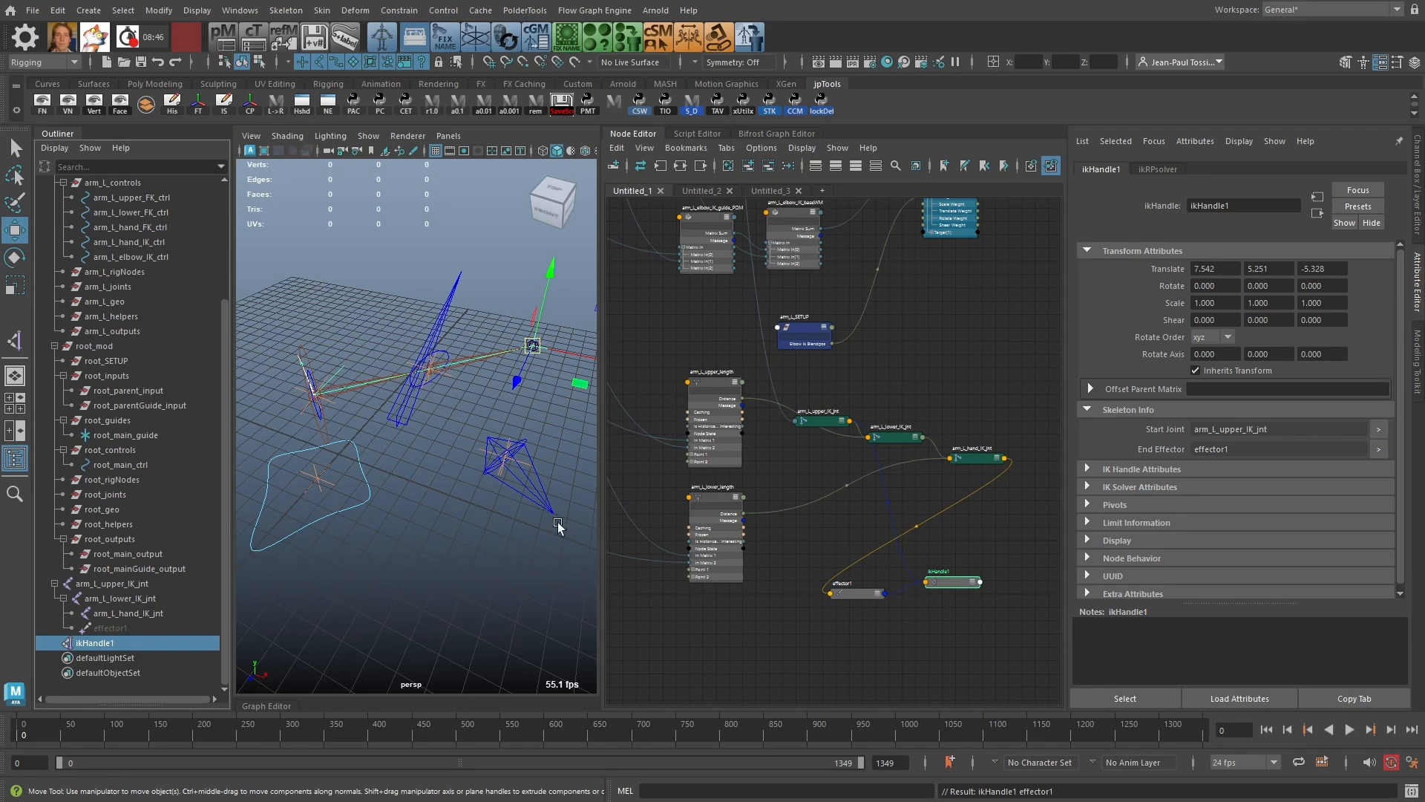
{"action": "double_click", "coordinate": [120, 615]}
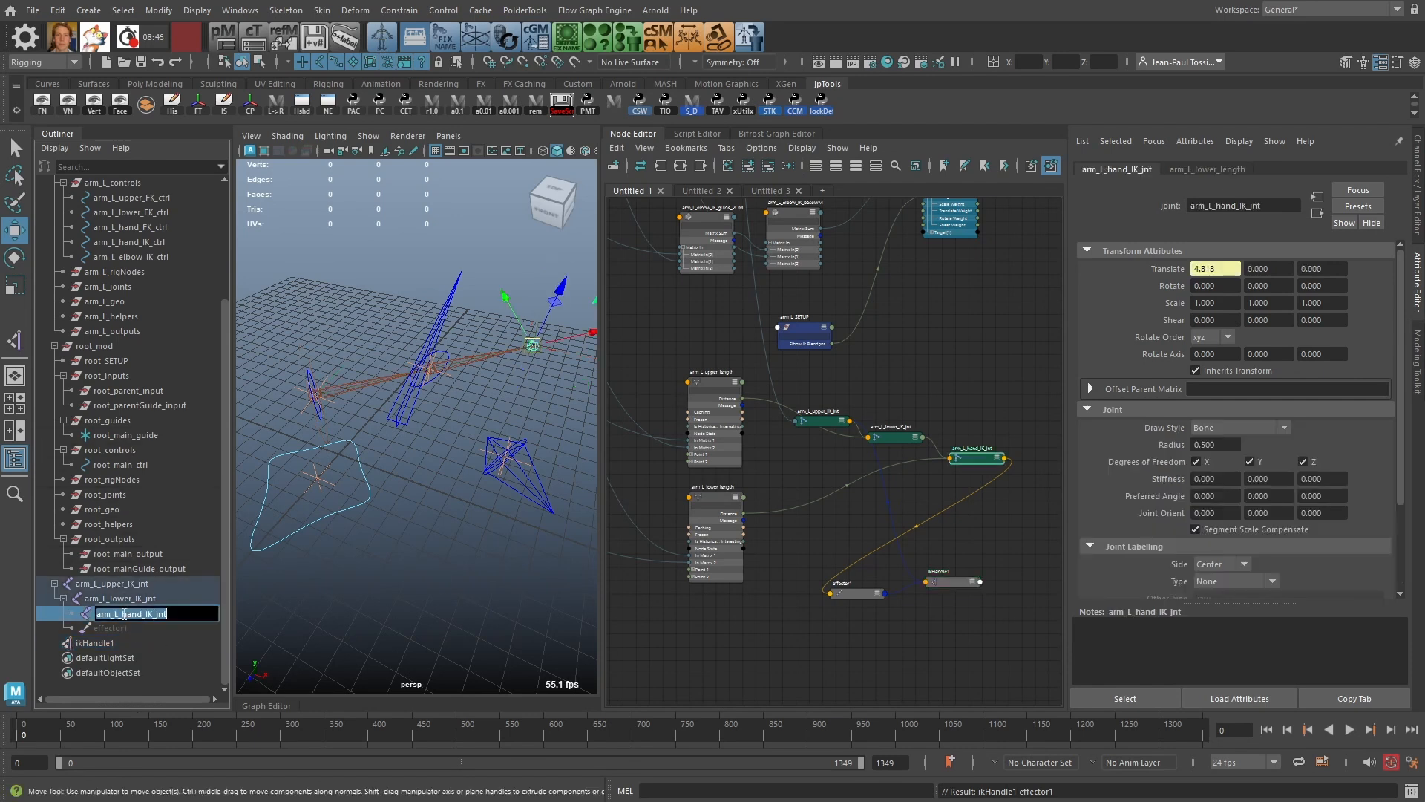
Step: Rename effector1 under the lower IK joint as arm_L_effector, reusing the arm_L_ prefix from the hand IK joint
{"action": "left_click_drag", "start_coordinate": [124, 615], "coordinate": [97, 616]}
{"action": "key", "text": "ctrl+c"}
{"action": "double_click", "coordinate": [103, 631]}
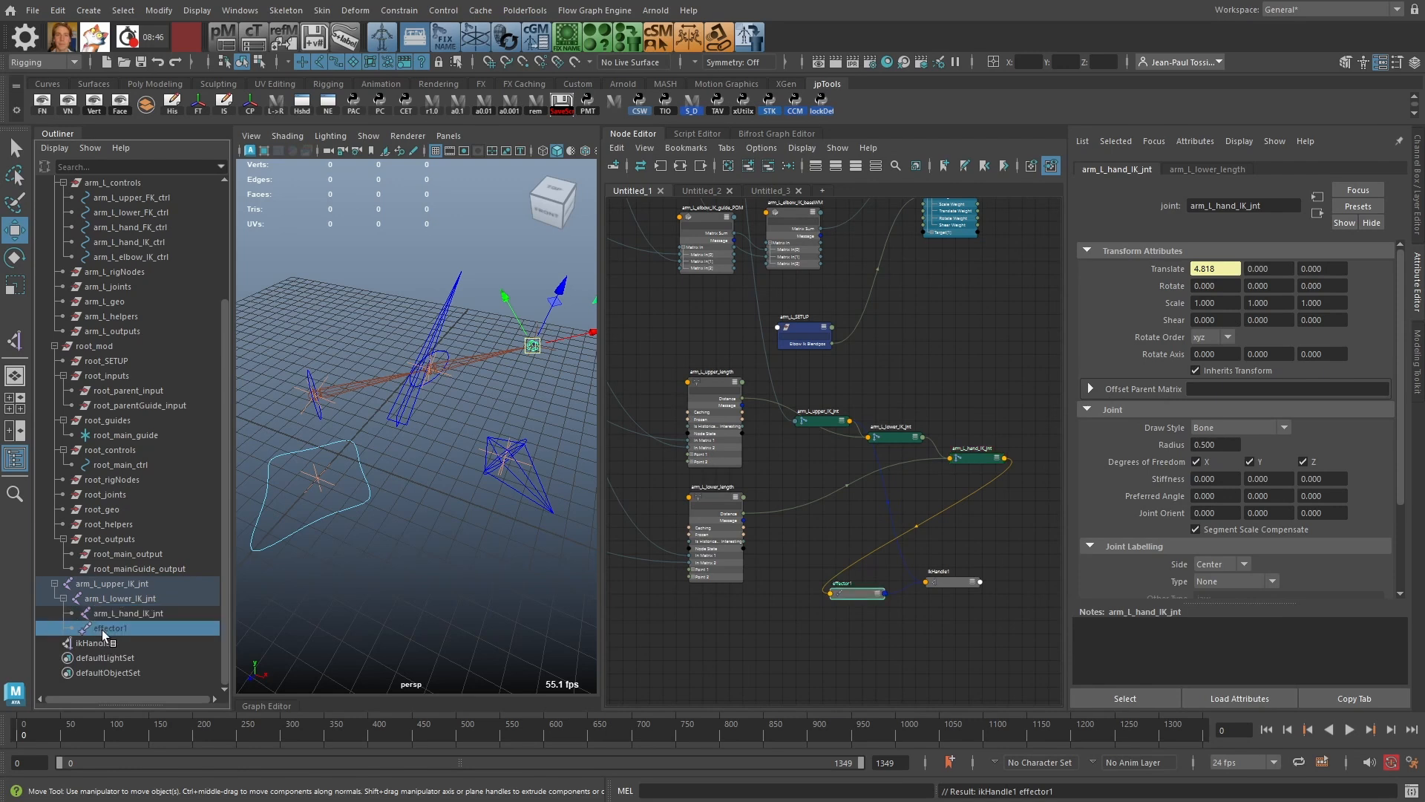
{"action": "key", "text": "Home"}
{"action": "key", "text": "ctrl+v"}
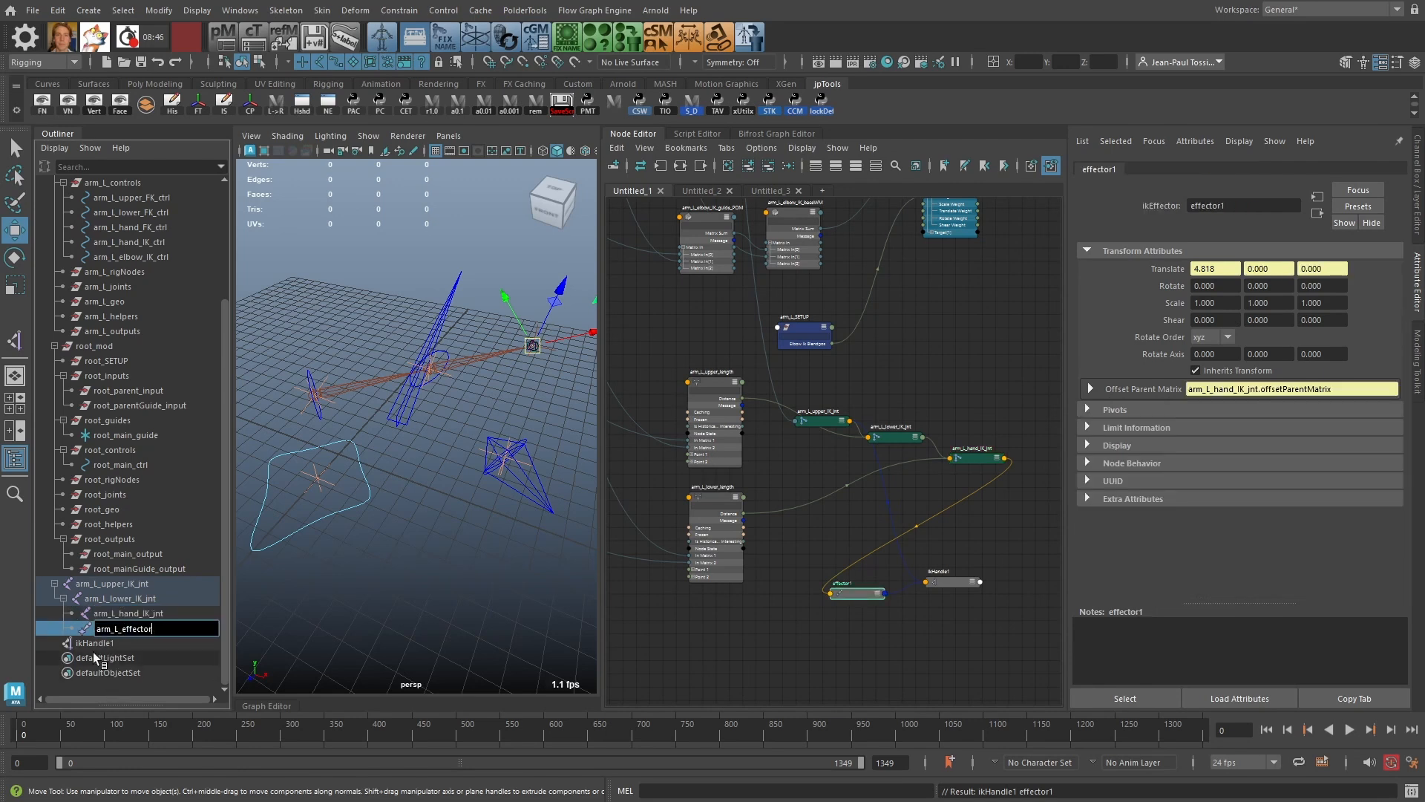
{"action": "key", "text": "Return"}
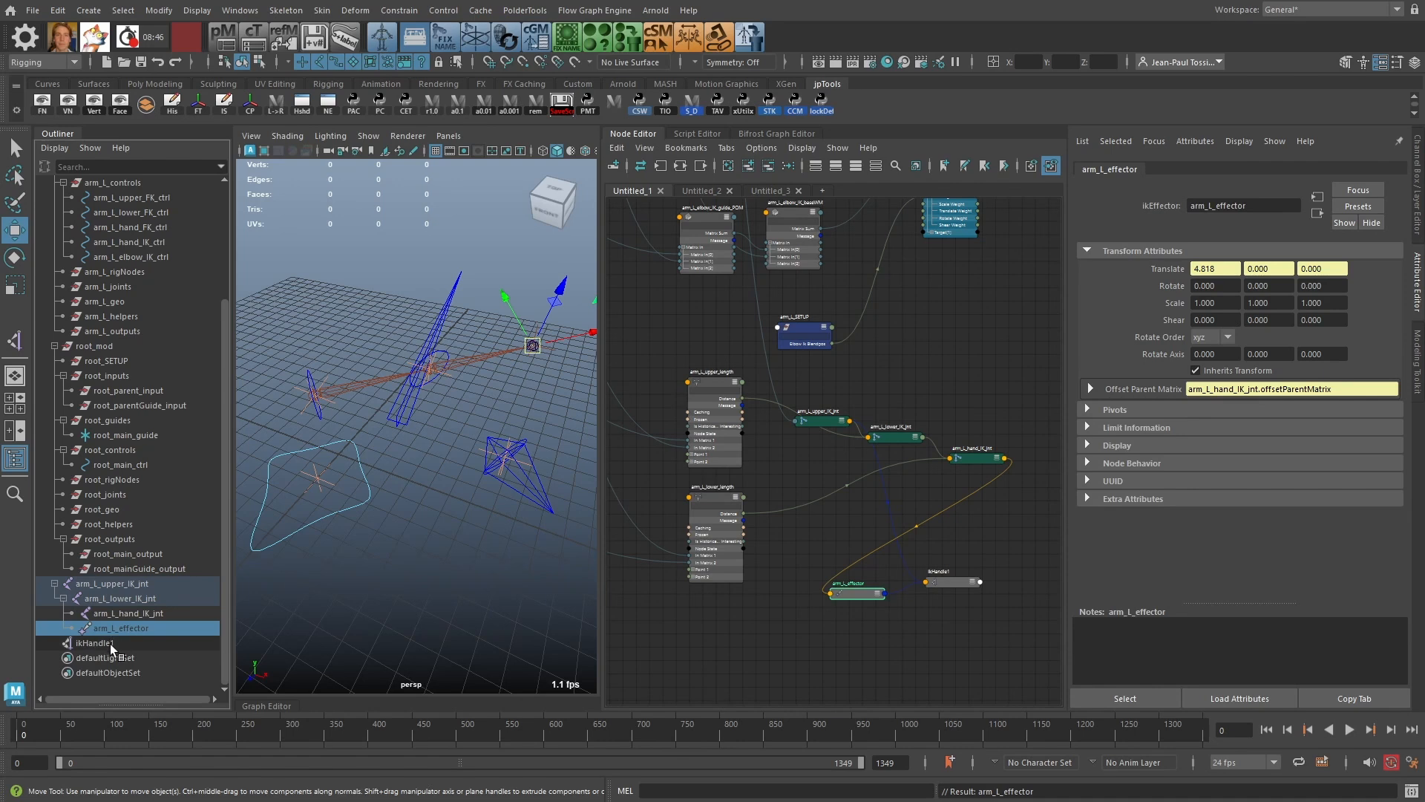
Step: Rename the IK handle as arm_L_ikHandle
{"action": "double_click", "coordinate": [110, 644]}
{"action": "type", "text": "arm_L_"}
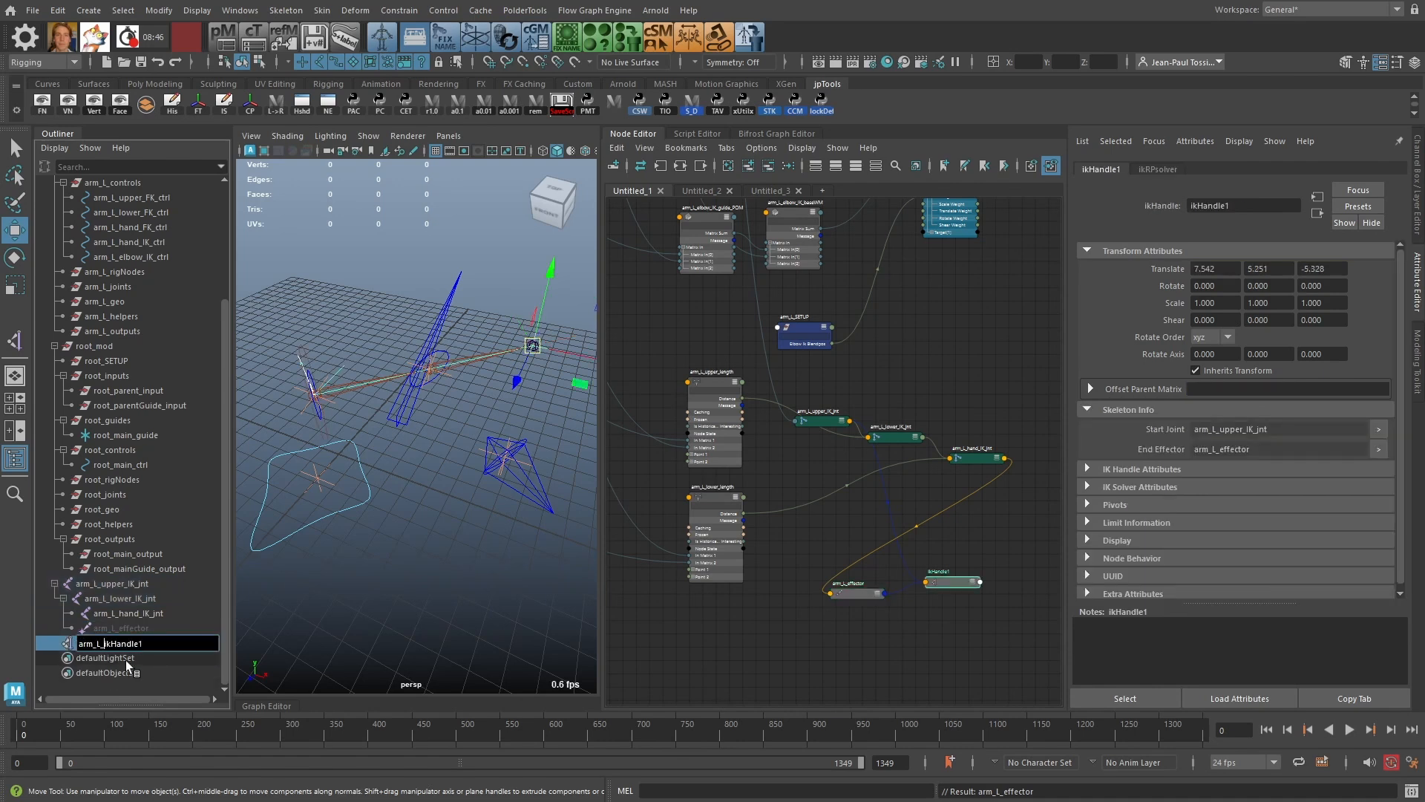
{"action": "key", "text": "Return"}
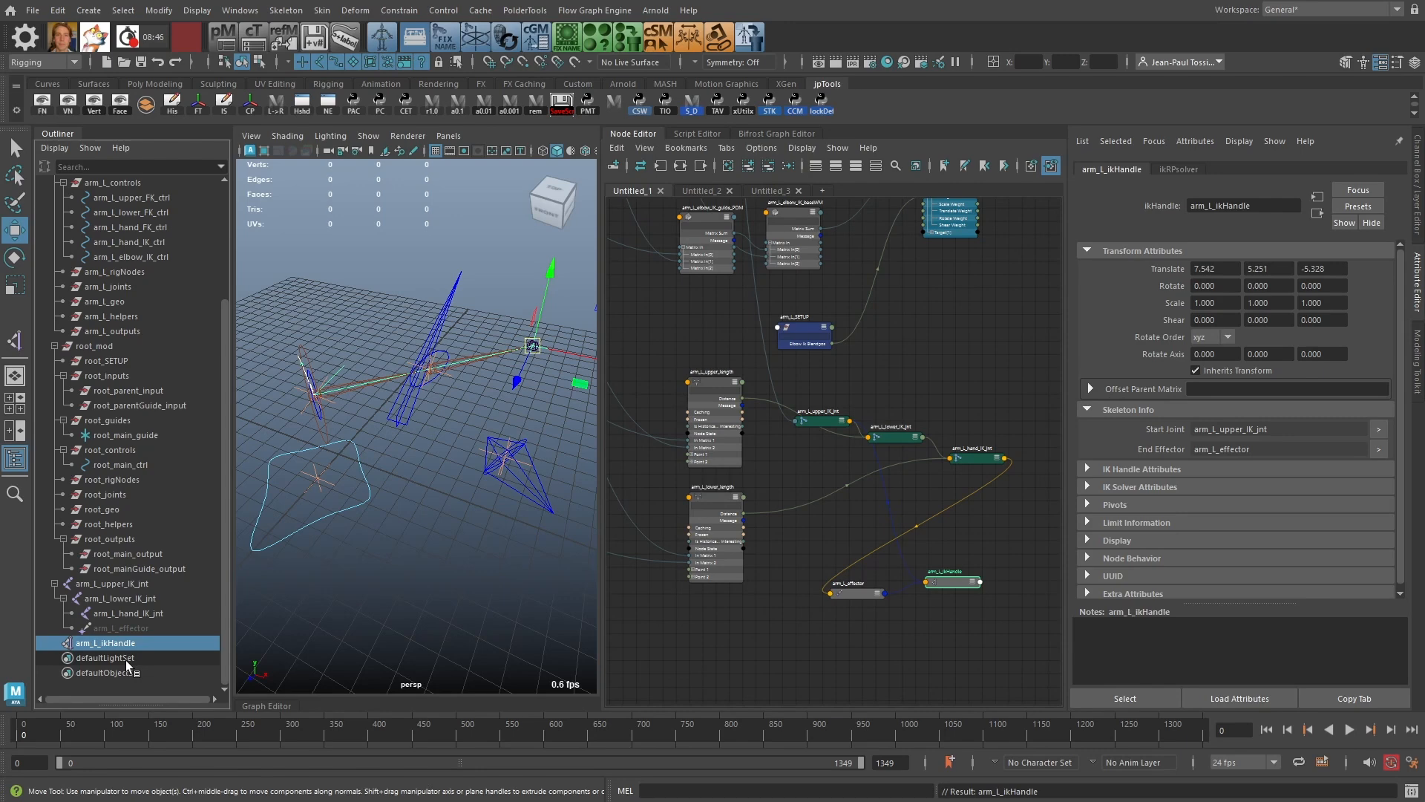
Step: Arrange the arm_L_effector and arm_L_ikHandle nodes beyond the arm_L_hand_IK_jnt node in the node graph
{"action": "middle_click_drag", "start_coordinate": [974, 529], "coordinate": [879, 423]}
{"action": "scroll", "coordinate": [880, 423], "scroll_direction": "up", "scroll_amount": 3}
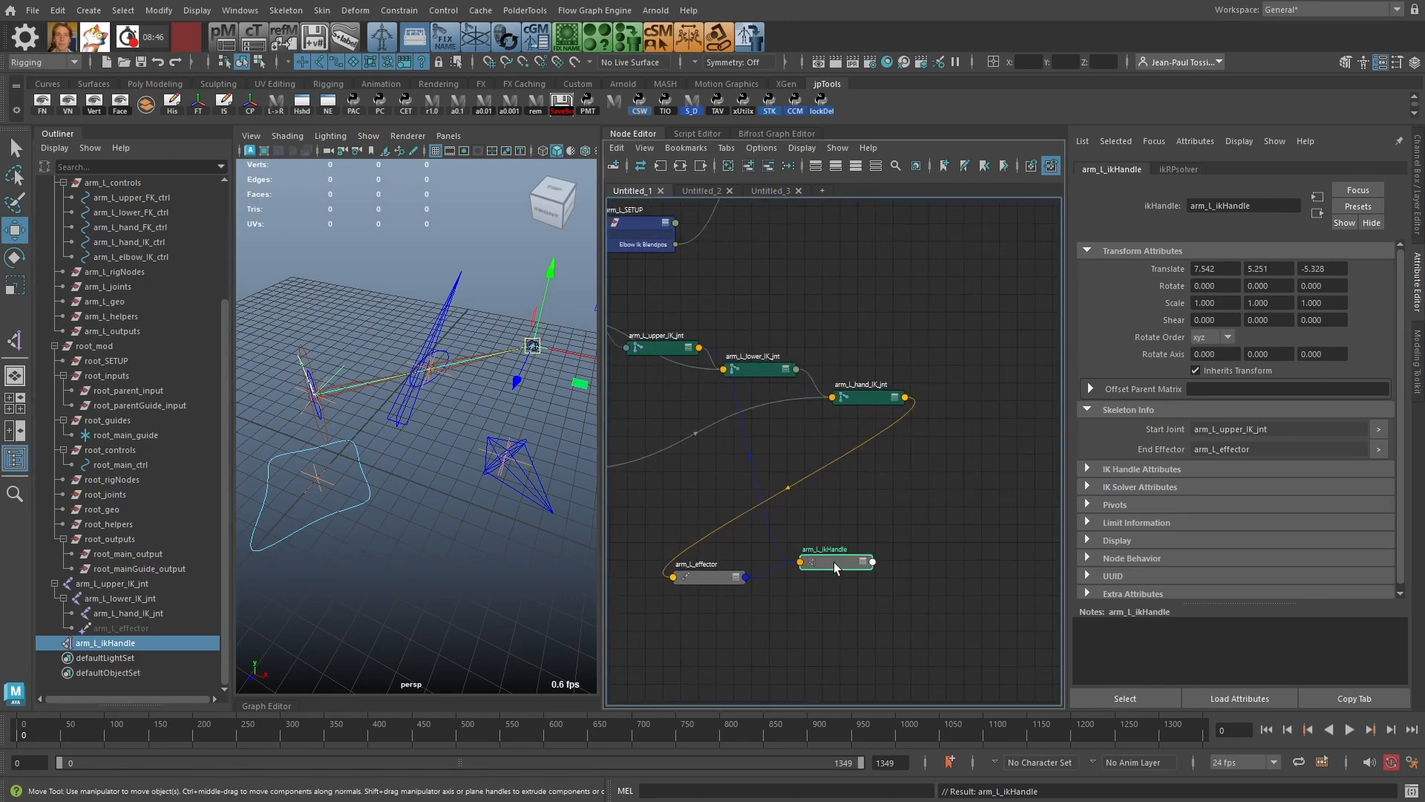
{"action": "left_click_drag", "start_coordinate": [729, 584], "coordinate": [1021, 409]}
{"action": "left_click", "coordinate": [969, 496]}
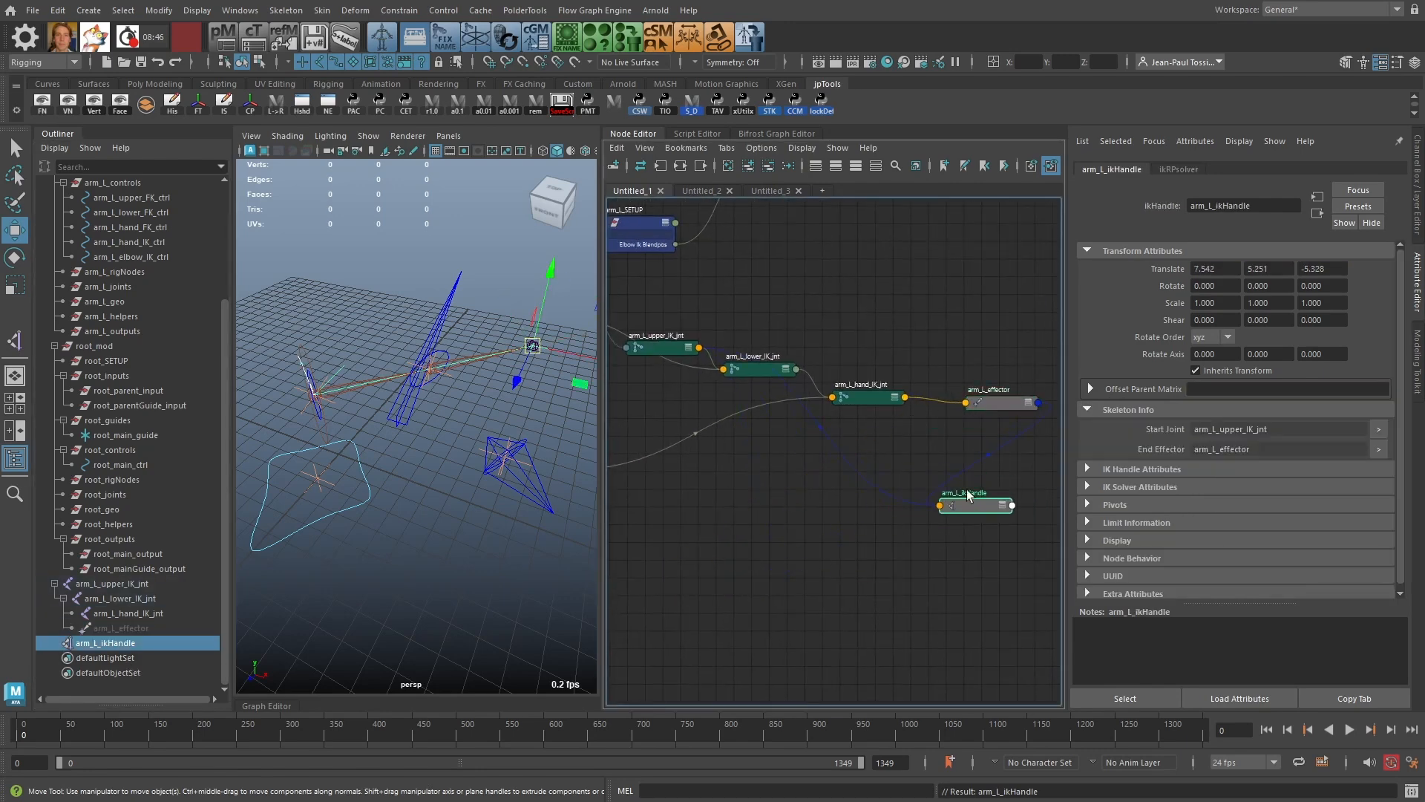
Step: Set Translate X, Y and Z of arm_L_ikHandle to 0
{"action": "middle_click_drag", "start_coordinate": [485, 411], "coordinate": [455, 407], "text": "alt"}
{"action": "right_click_drag", "start_coordinate": [455, 407], "coordinate": [421, 384], "text": "alt"}
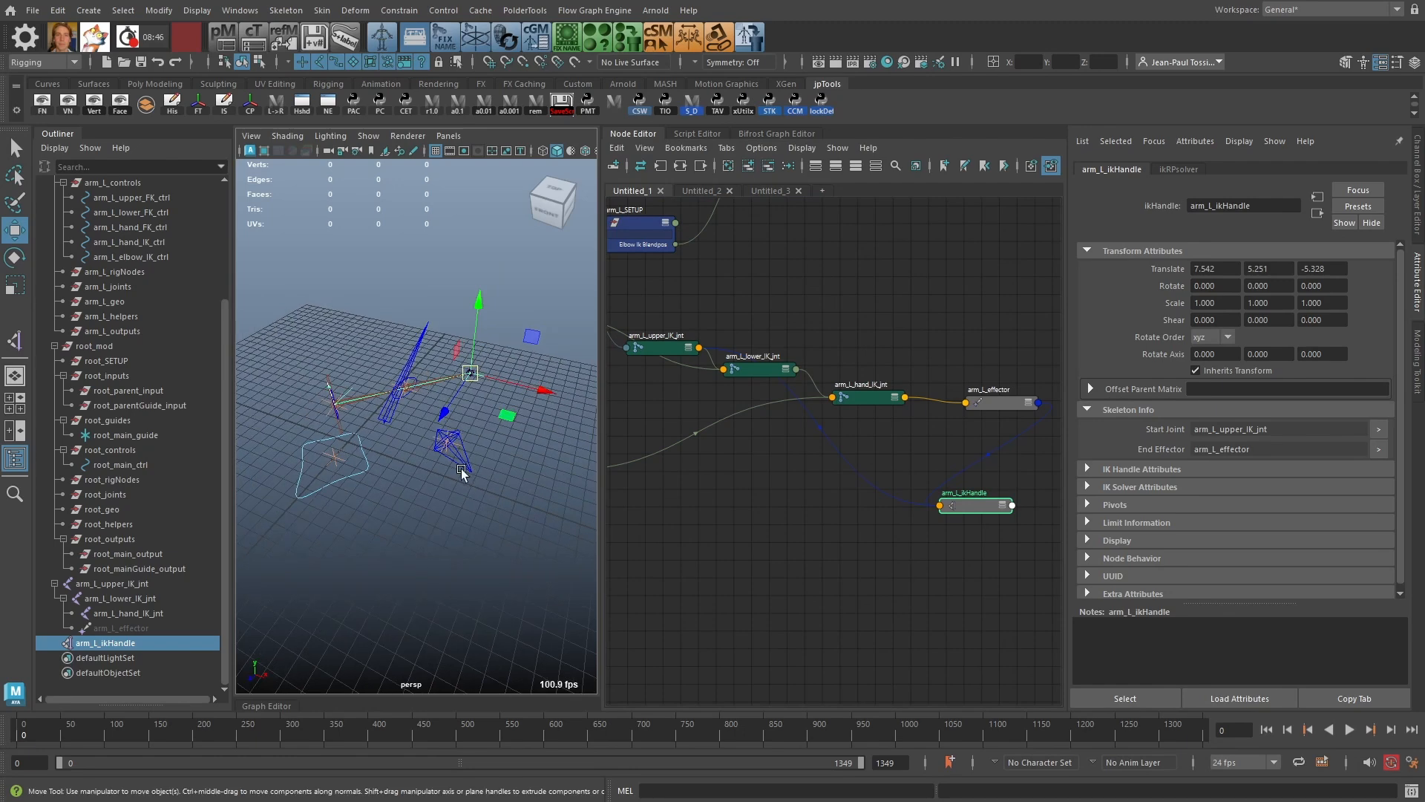
{"action": "right_click_drag", "start_coordinate": [458, 466], "coordinate": [480, 478], "text": "alt"}
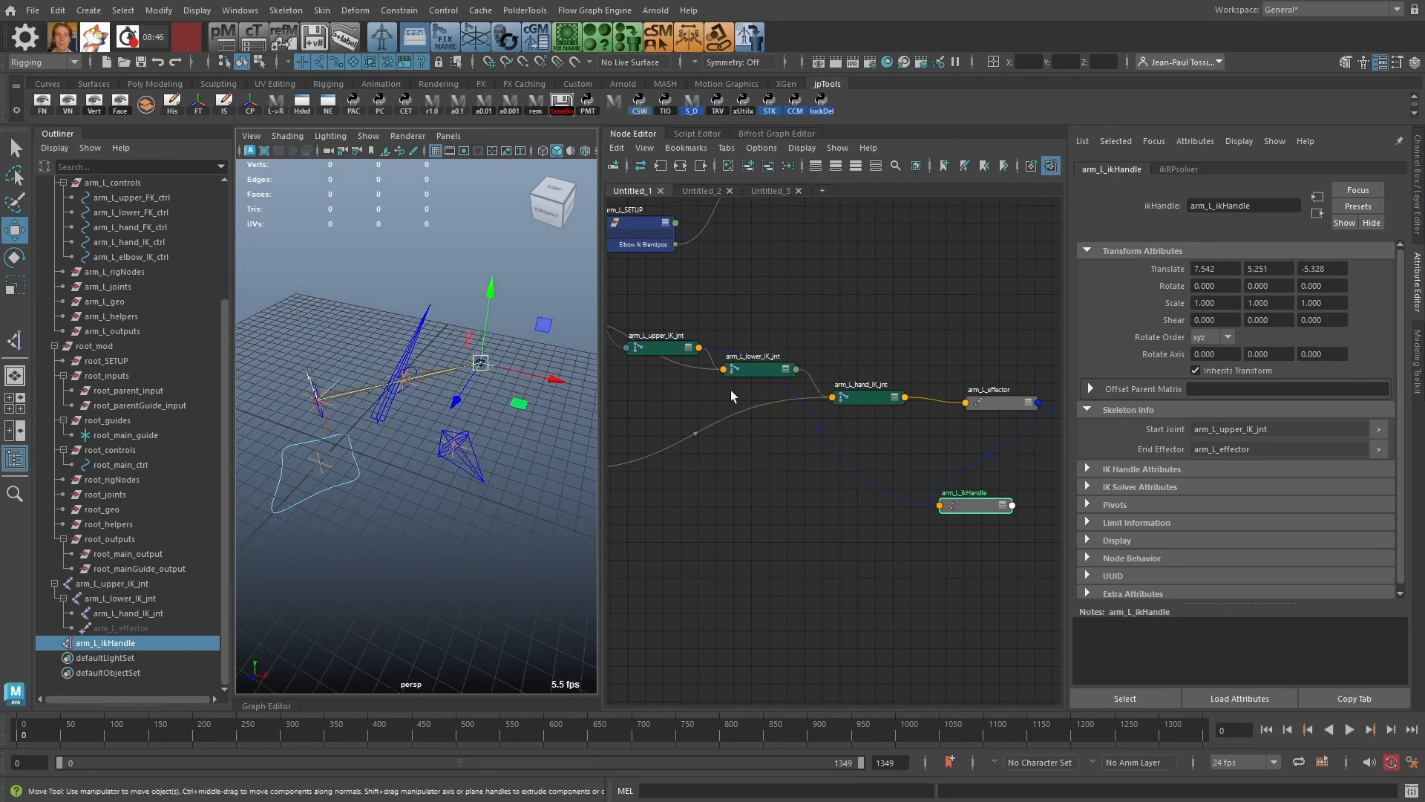
{"action": "key", "text": "ctrl+a"}
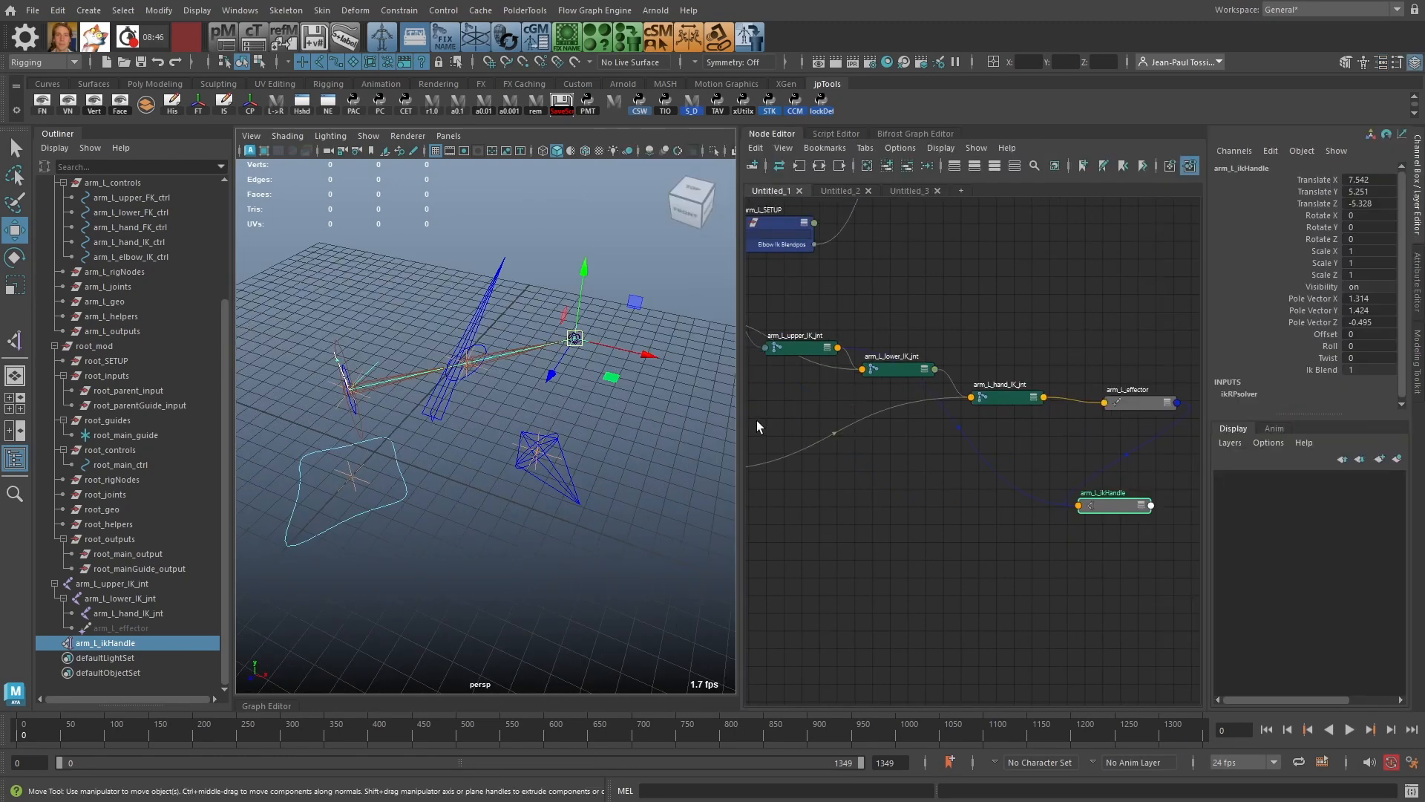
{"action": "left_click_drag", "start_coordinate": [1362, 180], "coordinate": [1366, 203]}
{"action": "type", "text": "0"}
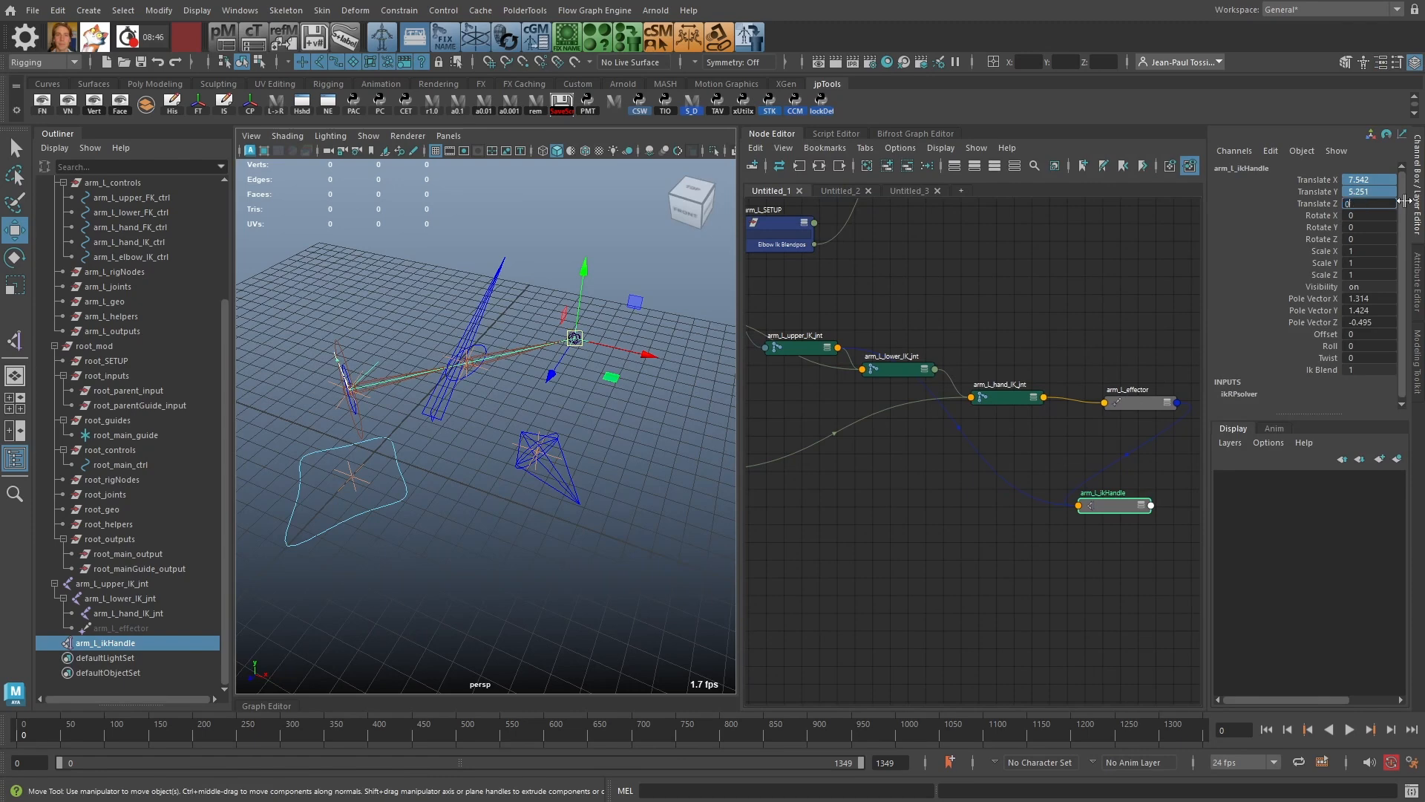
{"action": "key", "text": "Return"}
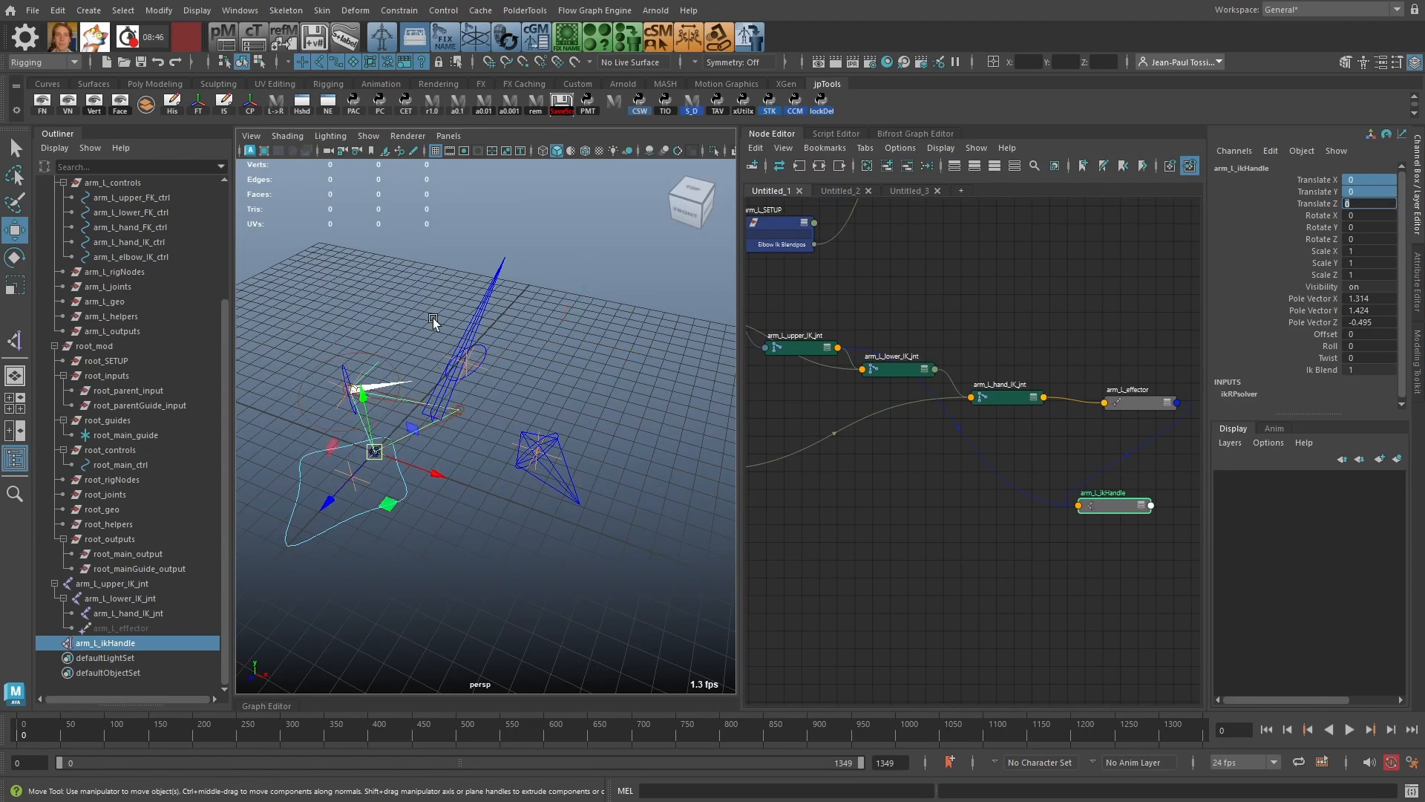
{"action": "left_click_drag", "start_coordinate": [435, 453], "coordinate": [446, 423], "text": "alt"}
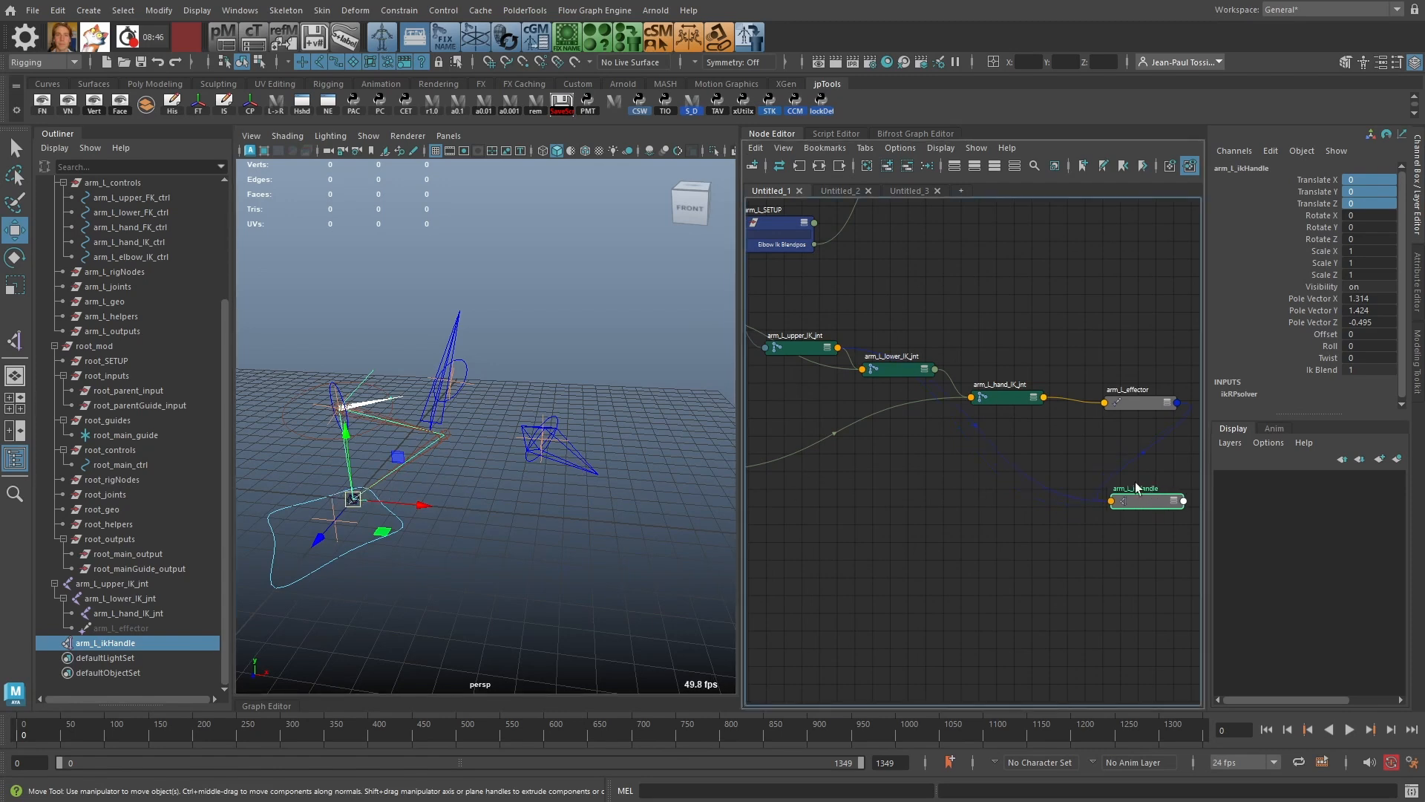
Step: Show all attributes on the arm_L_ikHandle node, filter them by "matr" and widen the node
{"action": "middle_click_drag", "start_coordinate": [1119, 510], "coordinate": [978, 520], "text": "alt"}
{"action": "left_click_drag", "start_coordinate": [1072, 483], "coordinate": [1076, 465]}
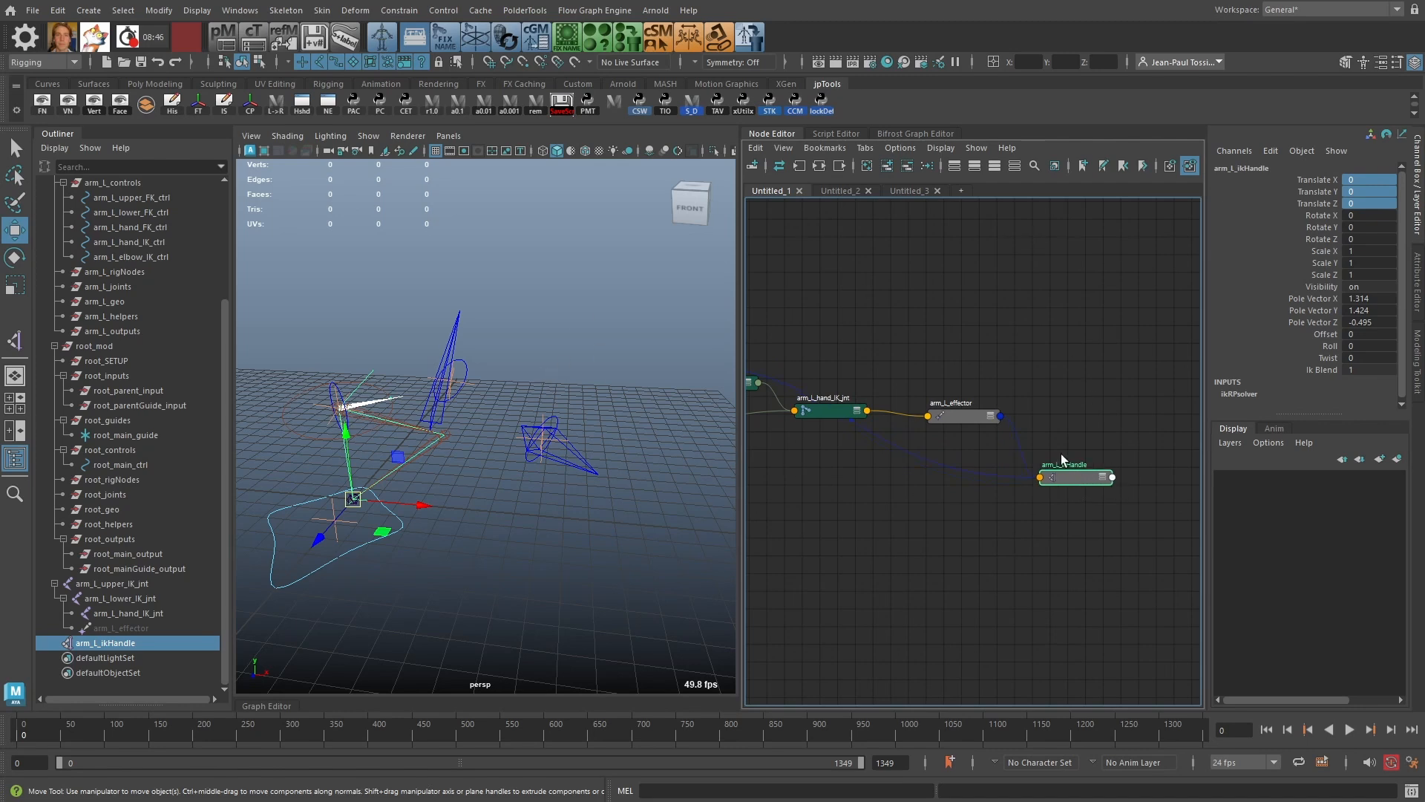
{"action": "key", "text": "3"}
{"action": "middle_click_drag", "start_coordinate": [1081, 491], "coordinate": [1061, 363], "text": "alt"}
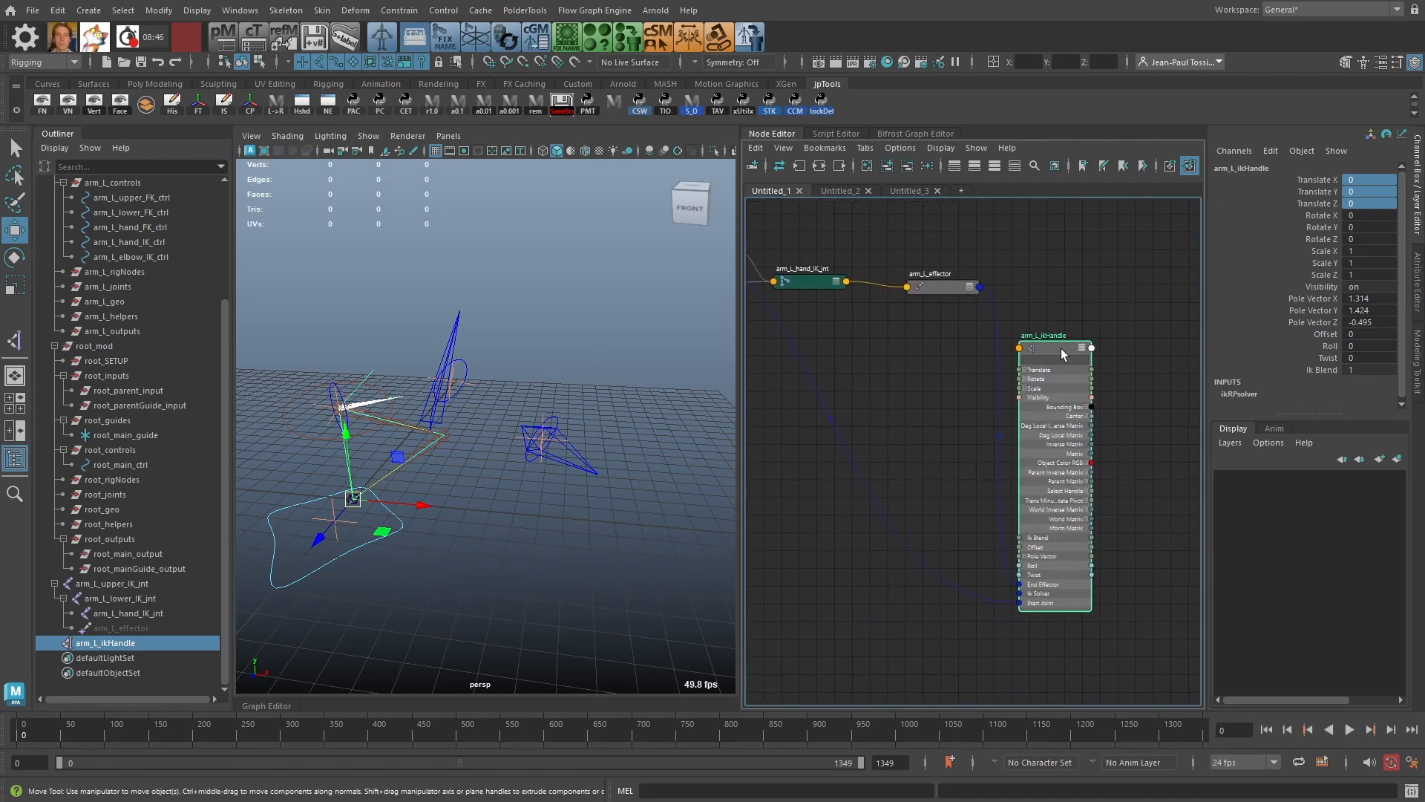
{"action": "right_click_drag", "start_coordinate": [1058, 349], "coordinate": [1048, 536]}
{"action": "type", "text": "ma"}
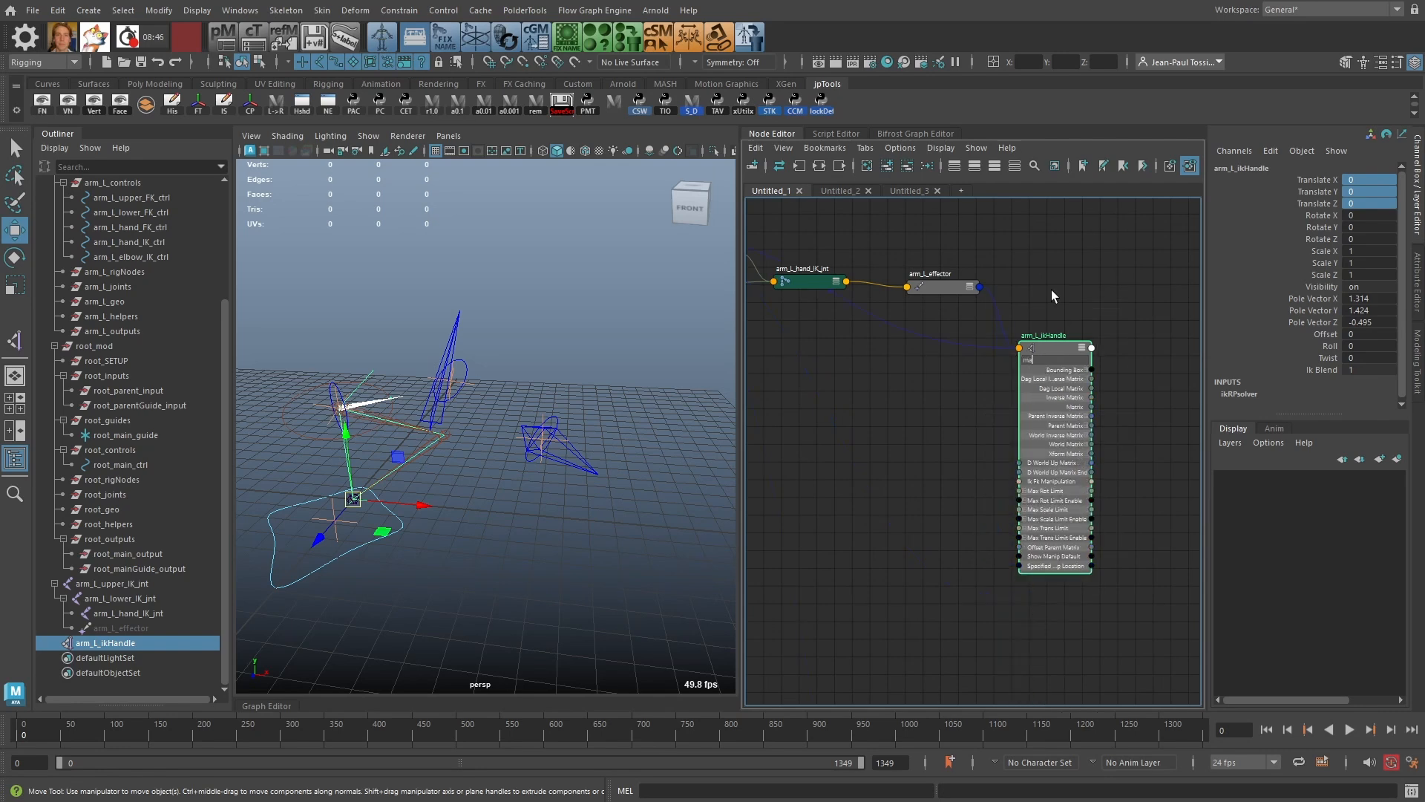
{"action": "type", "text": "tr"}
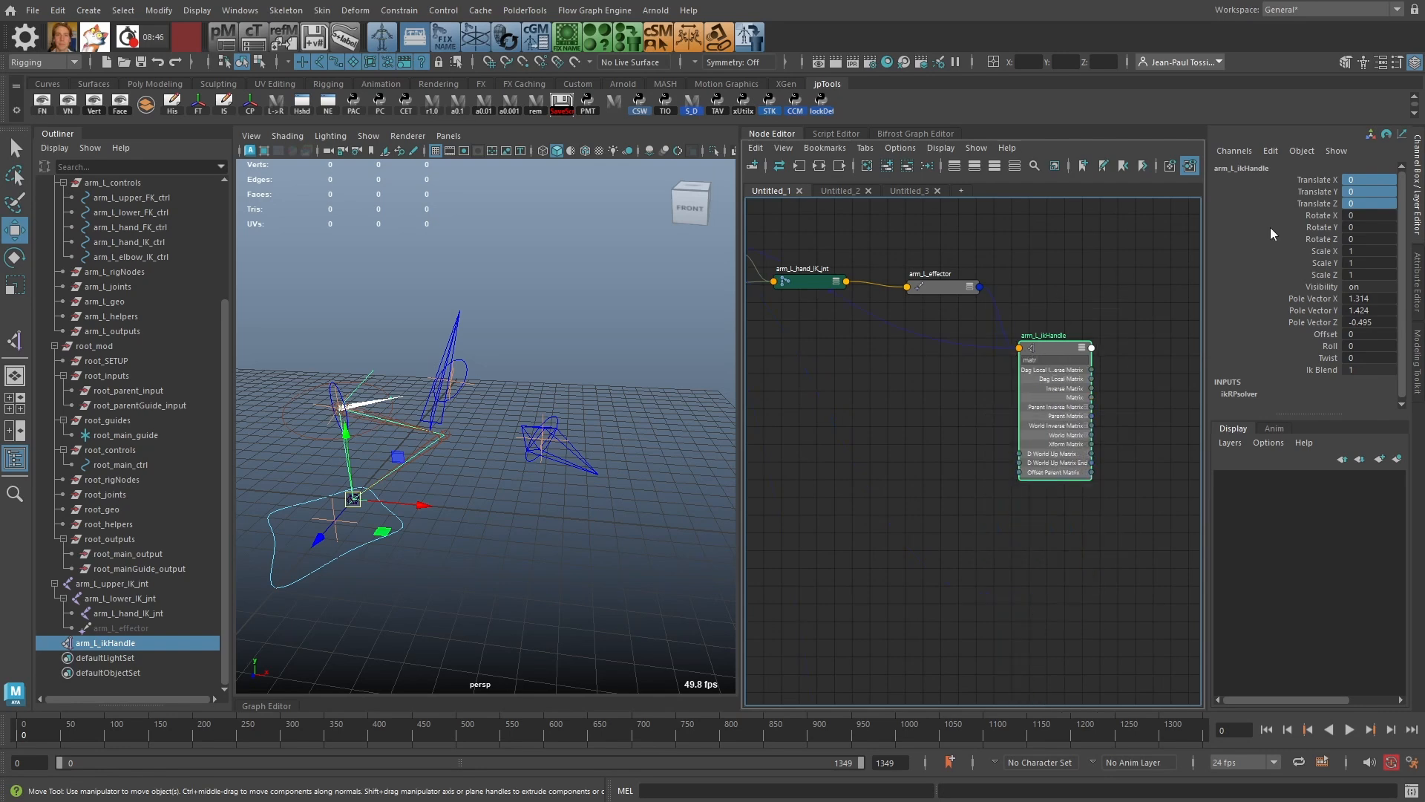
{"action": "scroll", "coordinate": [1024, 381], "scroll_direction": "up", "scroll_amount": 2}
{"action": "left_click_drag", "start_coordinate": [1126, 528], "coordinate": [1197, 528]}
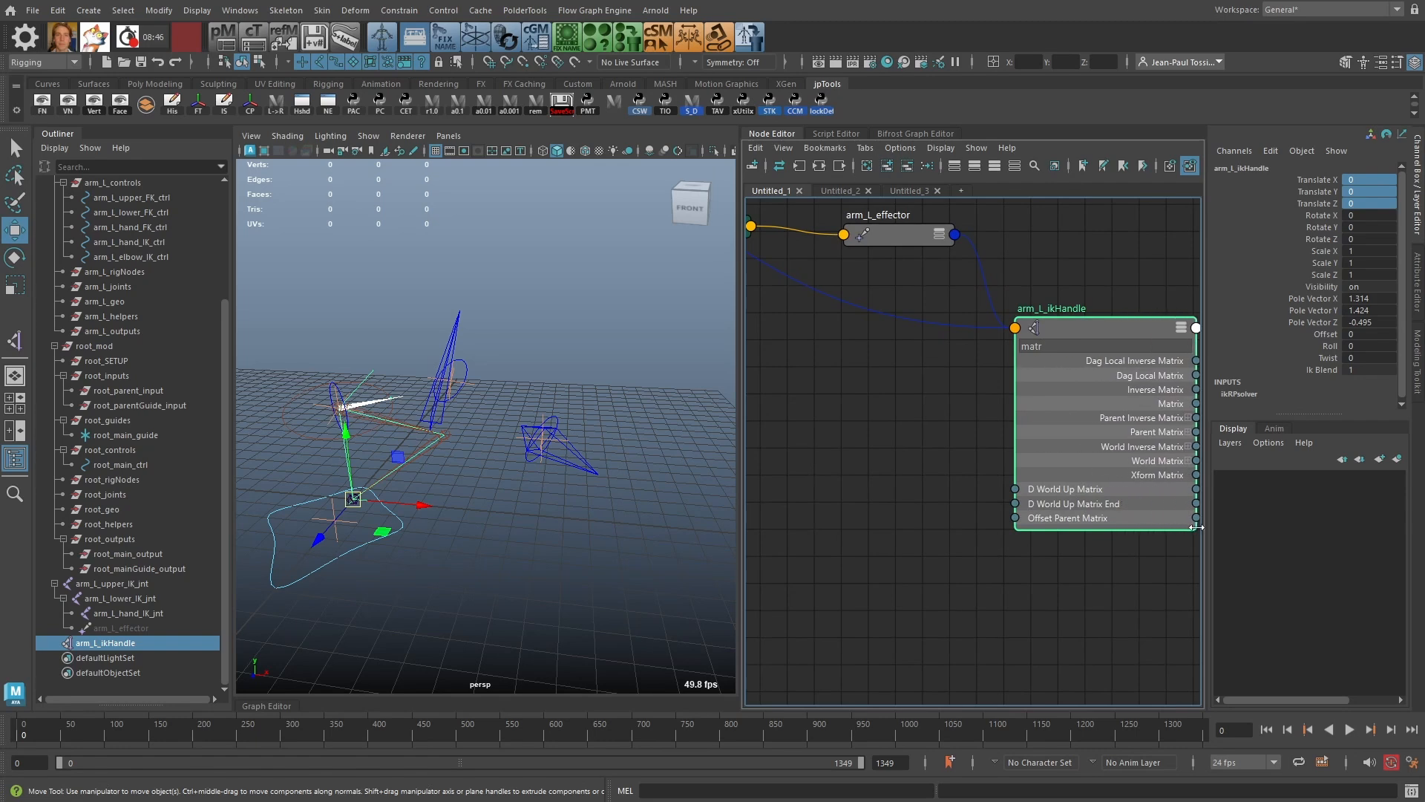
{"action": "middle_click_drag", "start_coordinate": [1110, 556], "coordinate": [1005, 591]}
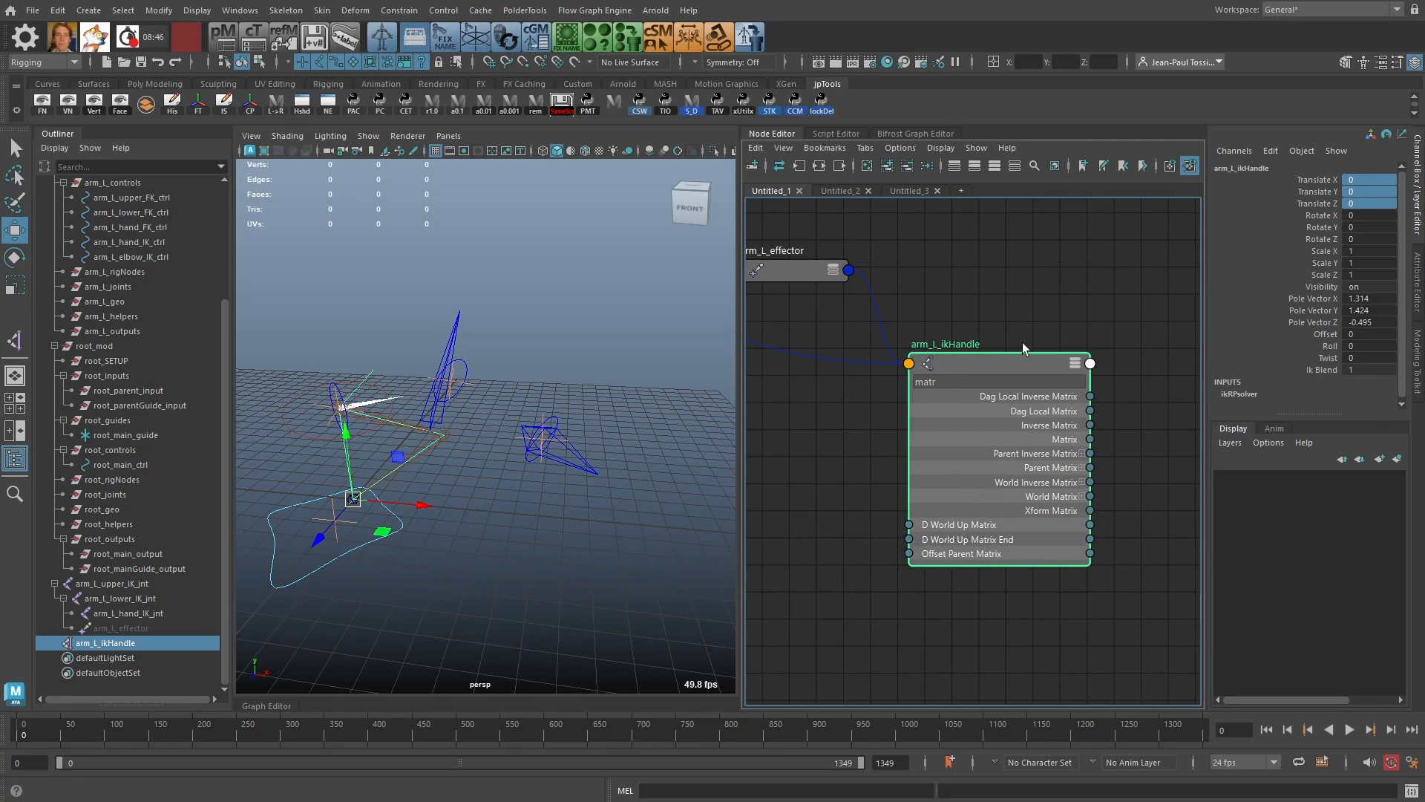
{"action": "mouse_move", "coordinate": [980, 362]}
{"action": "left_mouse_down"}
{"action": "mouse_move", "coordinate": [983, 381]}
{"action": "mouse_move", "coordinate": [963, 376]}
{"action": "left_mouse_up"}
{"action": "key", "text": "Delete"}
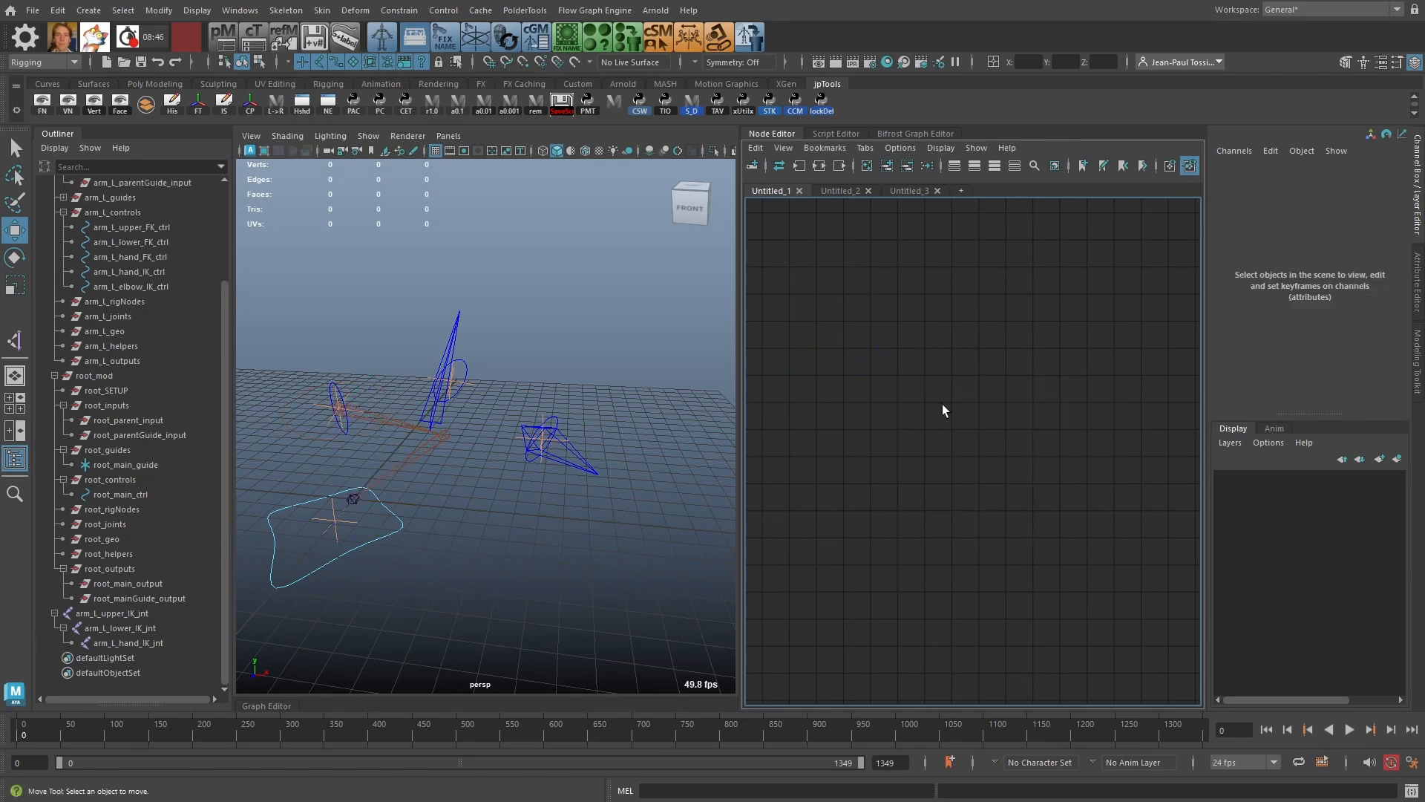
{"action": "key", "text": "ctrl+z"}
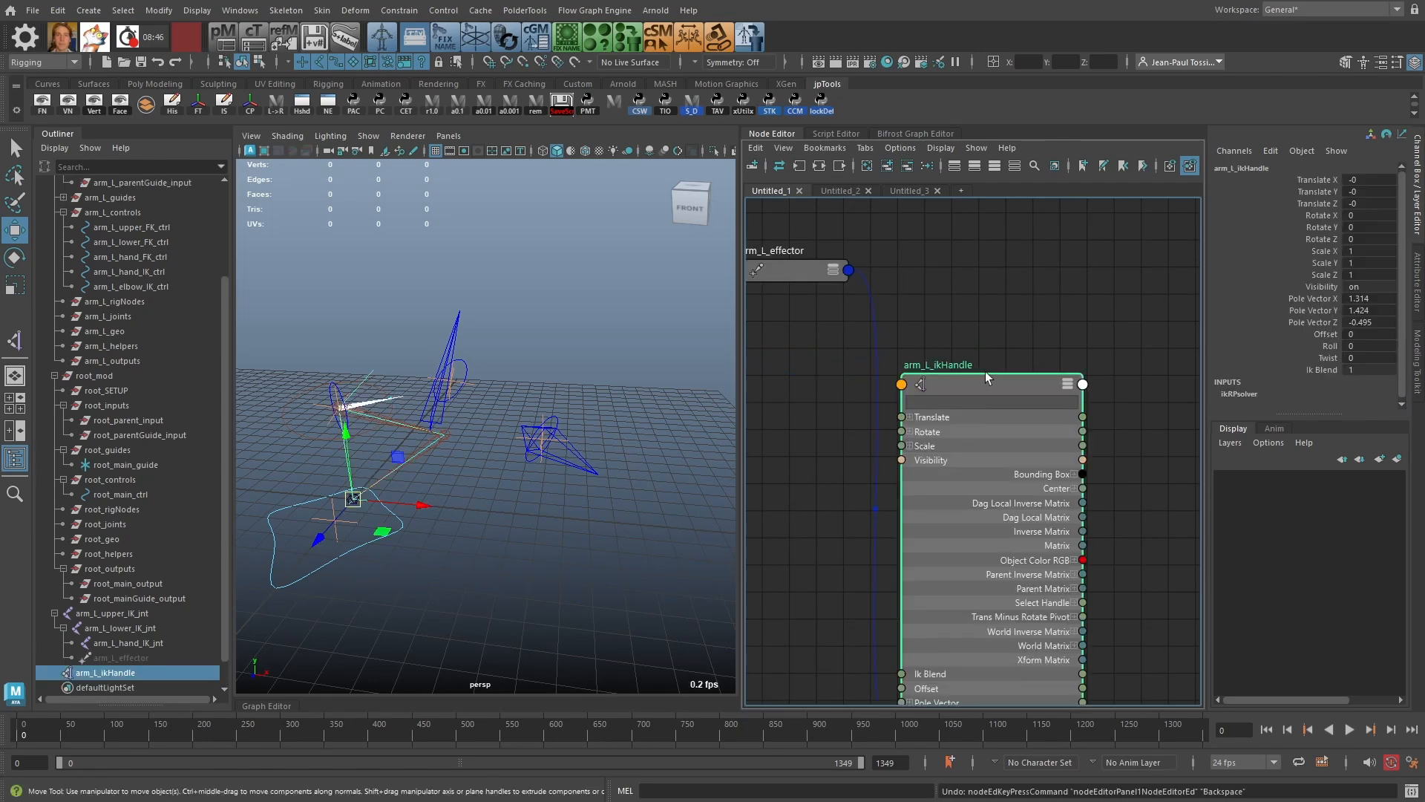
Step: Reposition the arm_L_ikHandle node, limit it to its connected attributes and make it narrower
{"action": "left_click_drag", "start_coordinate": [986, 372], "coordinate": [1015, 342]}
{"action": "key", "text": "2"}
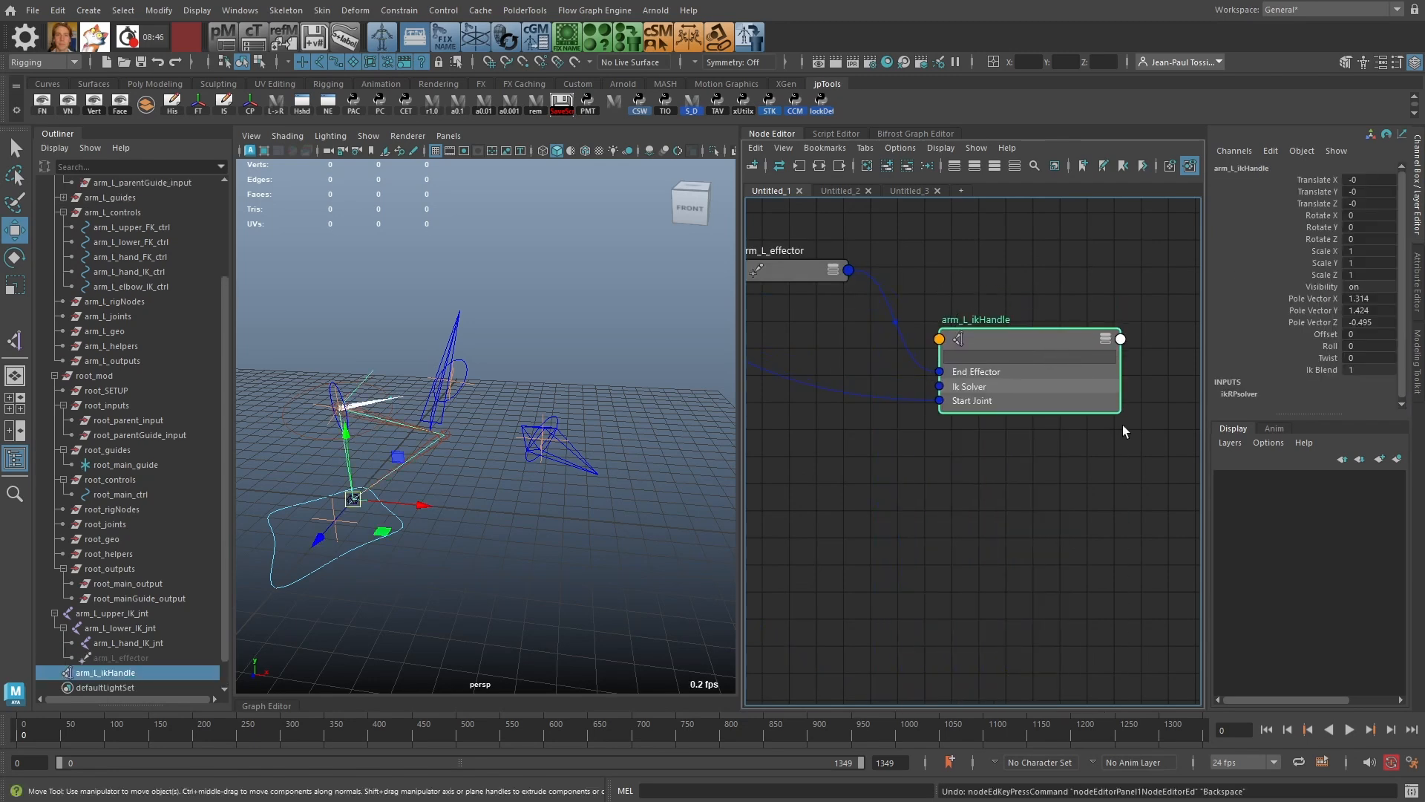
{"action": "left_click_drag", "start_coordinate": [1120, 412], "coordinate": [1076, 413]}
Step: Locate the arm_L_hand_IK_ctrl node in the graph and expand its World Matrix output
{"action": "middle_click_drag", "start_coordinate": [1035, 495], "coordinate": [1155, 609], "text": "alt"}
{"action": "scroll", "coordinate": [1153, 597], "scroll_direction": "down", "scroll_amount": 3}
{"action": "middle_click_drag", "start_coordinate": [1046, 399], "coordinate": [1076, 558], "text": "alt"}
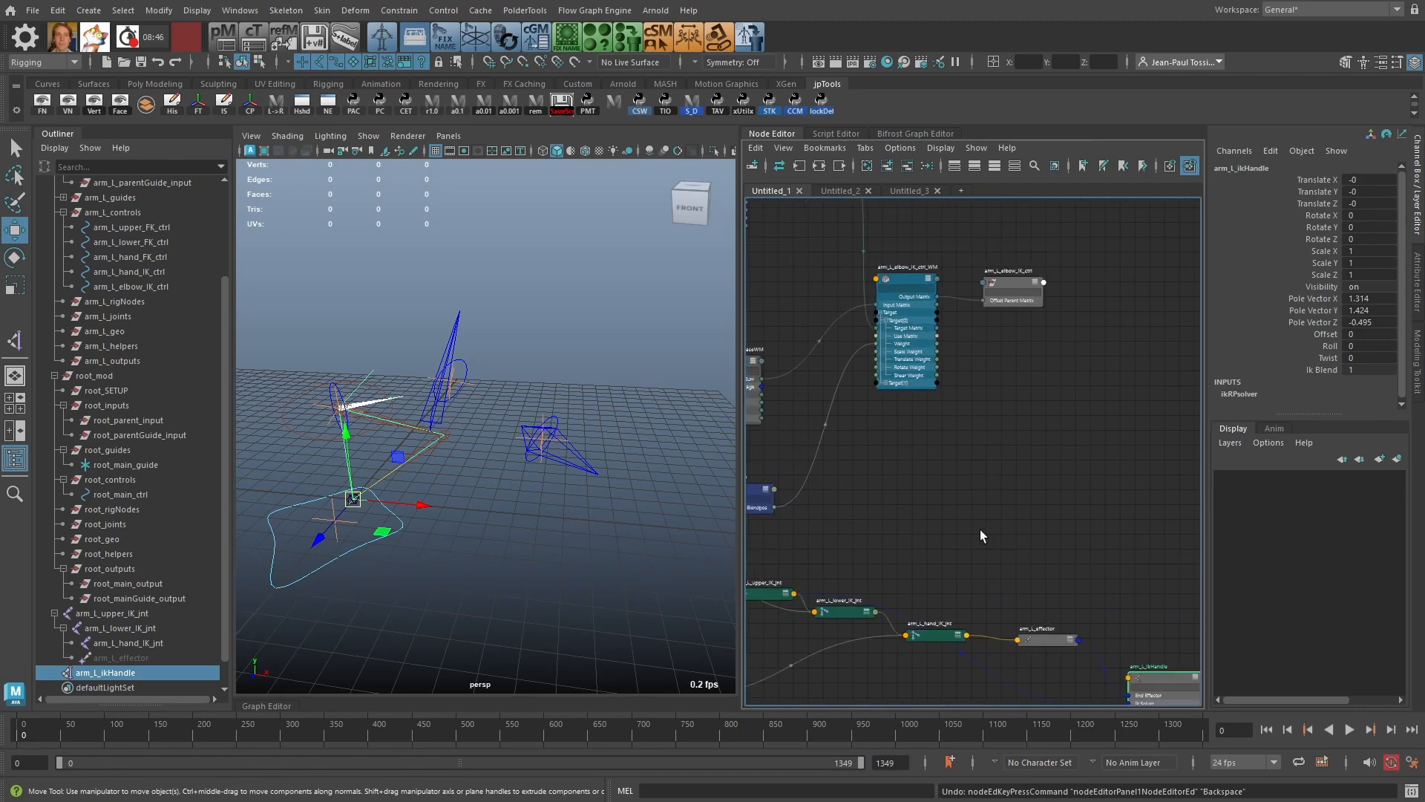
{"action": "middle_click_drag", "start_coordinate": [1010, 334], "coordinate": [941, 425], "text": "alt"}
{"action": "left_click", "coordinate": [948, 379]}
{"action": "scroll", "coordinate": [947, 386], "scroll_direction": "up", "scroll_amount": 4}
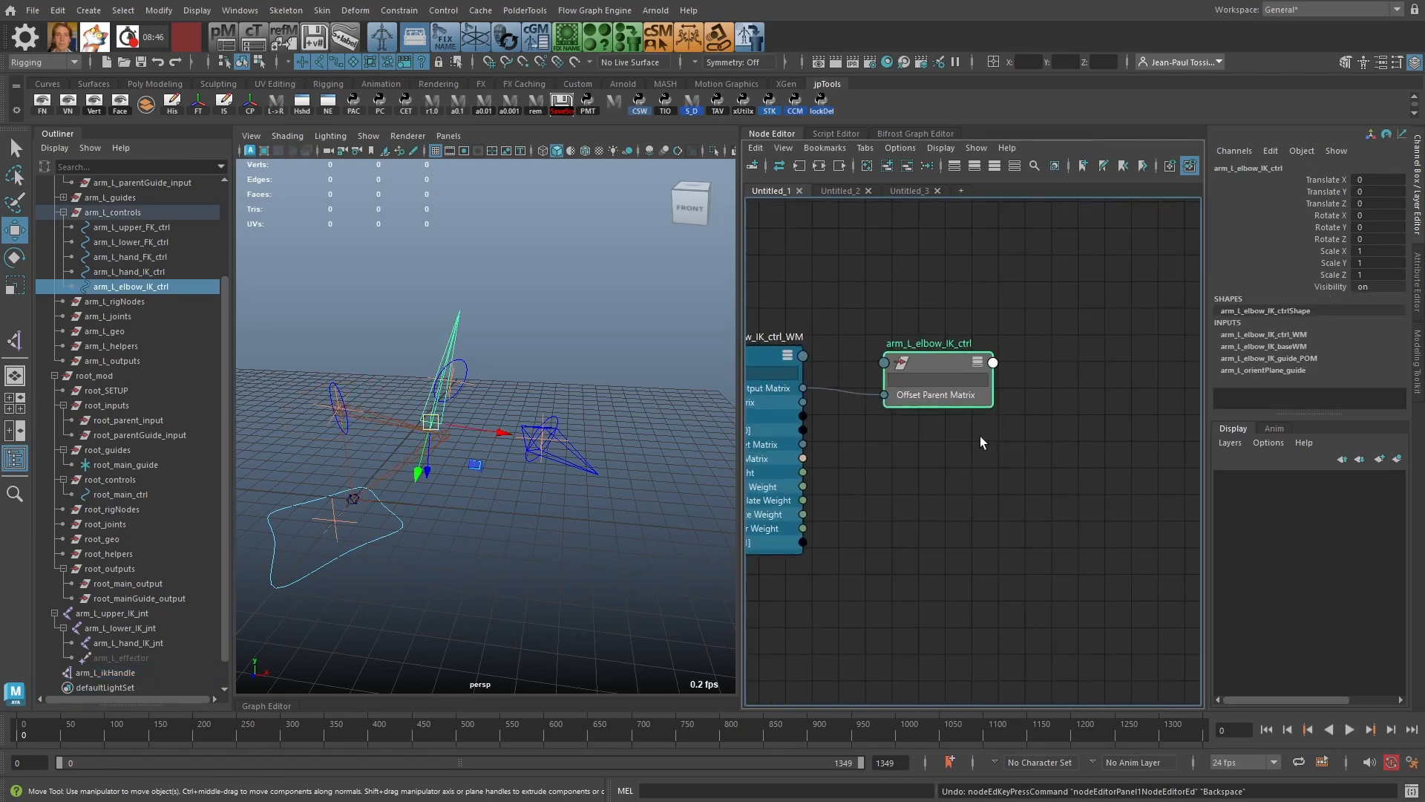
{"action": "middle_click_drag", "start_coordinate": [1002, 531], "coordinate": [1138, 441], "text": "alt"}
{"action": "scroll", "coordinate": [1069, 451], "scroll_direction": "down", "scroll_amount": 6}
{"action": "scroll", "coordinate": [994, 309], "scroll_direction": "up", "scroll_amount": 5}
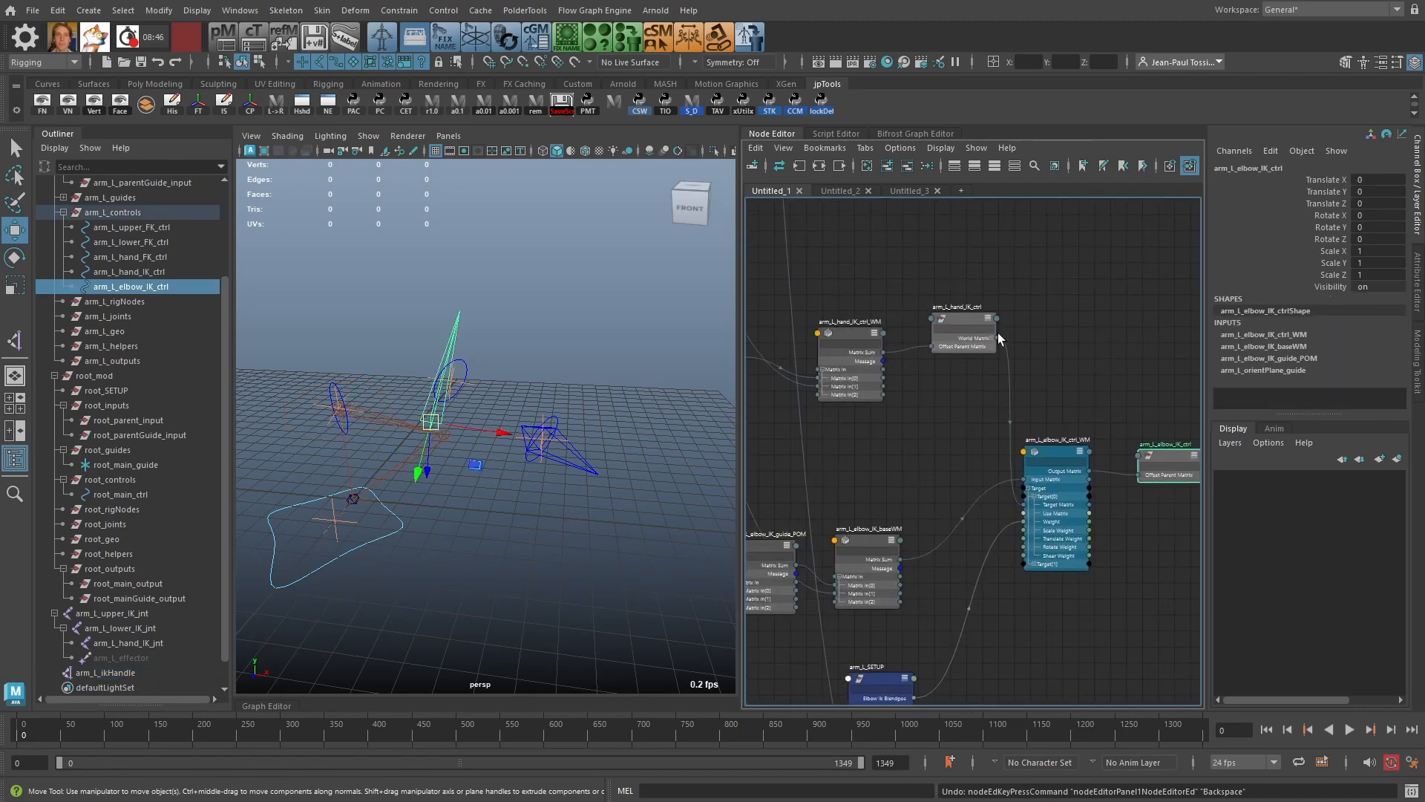
{"action": "left_click", "coordinate": [936, 313]}
{"action": "left_click", "coordinate": [978, 345]}
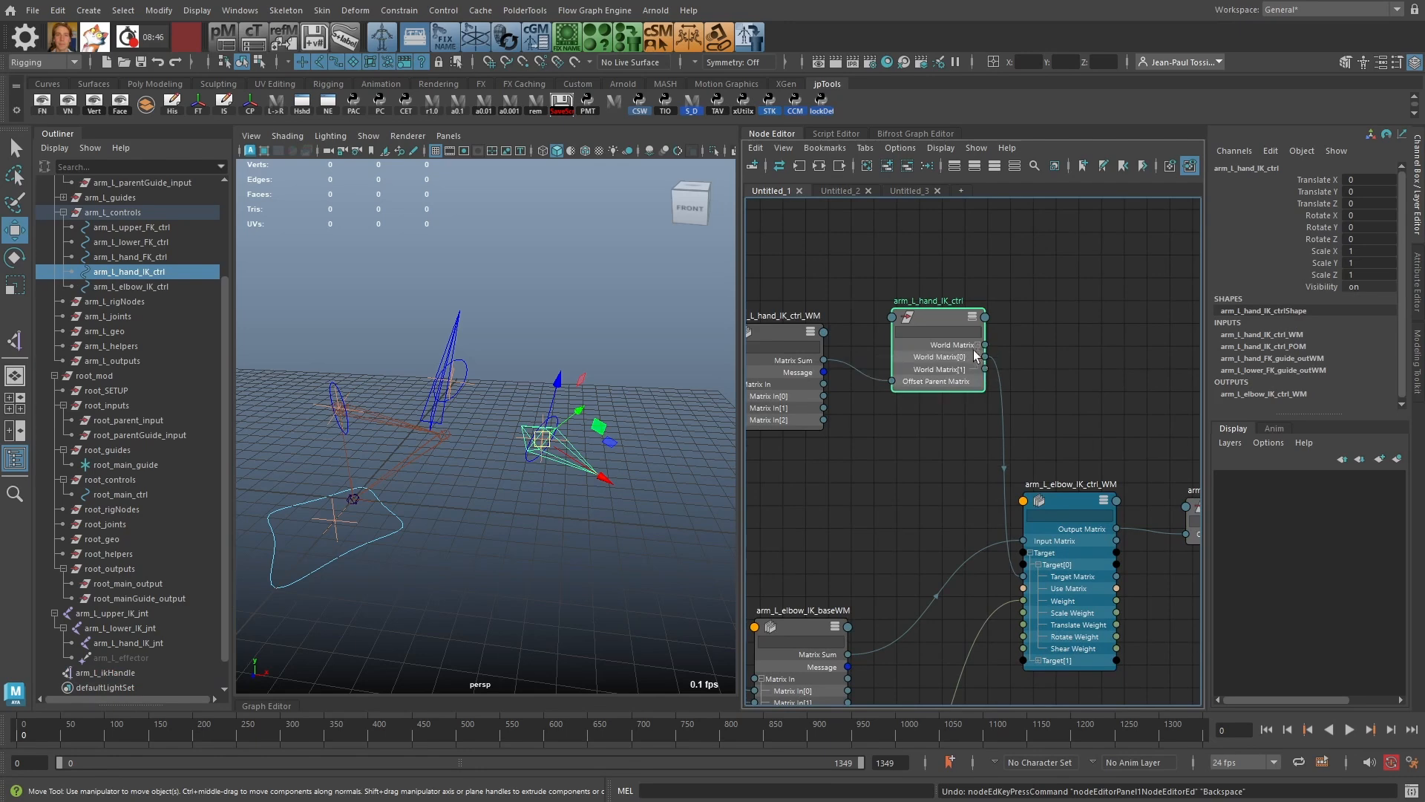
Step: Connect the World Matrix output of arm_L_hand_IK_ctrl to the offsetParentMatrix input of arm_L_ikHandle
{"action": "left_click", "coordinate": [985, 357]}
{"action": "middle_click_drag", "start_coordinate": [1109, 608], "coordinate": [890, 389], "text": "alt"}
{"action": "scroll", "coordinate": [1036, 343], "scroll_direction": "down", "scroll_amount": 5}
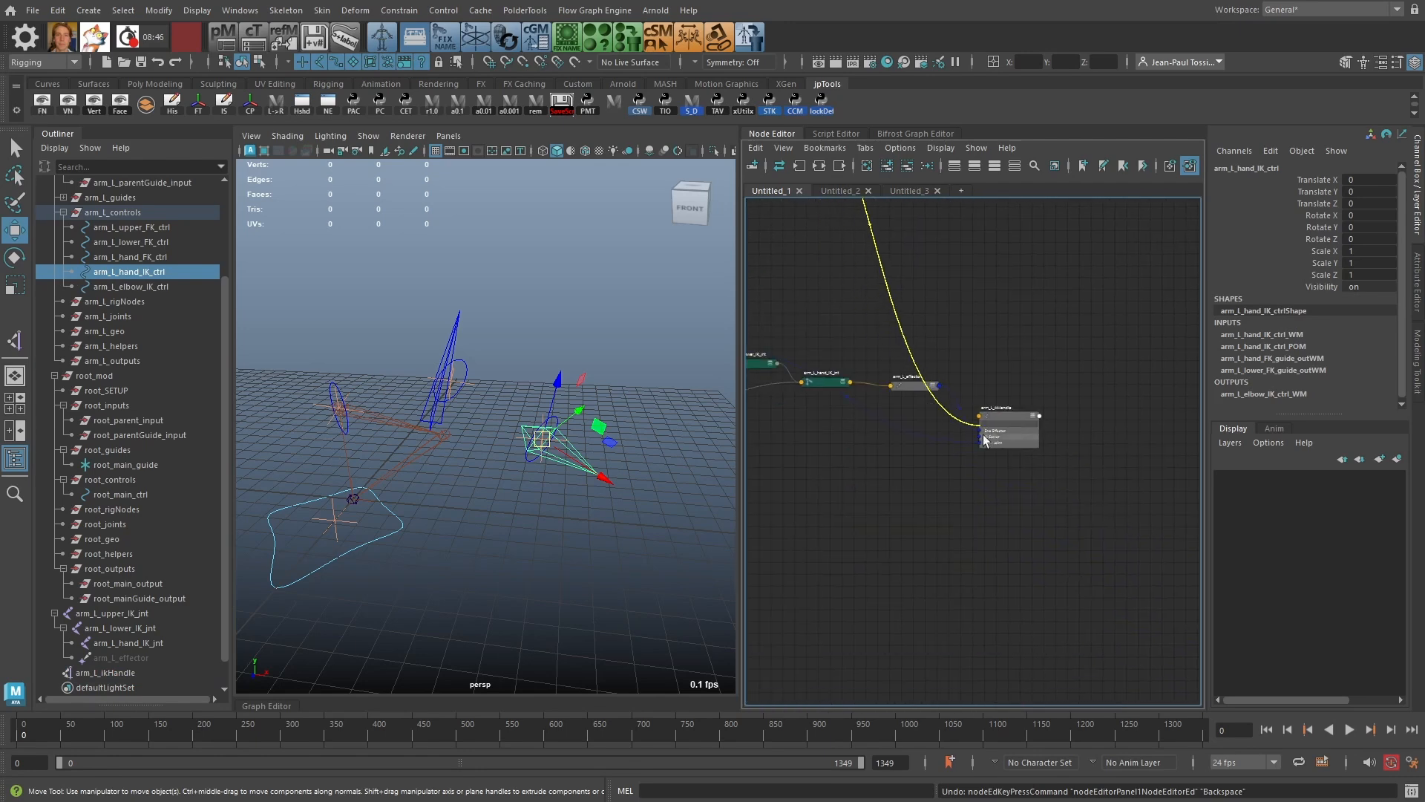
{"action": "scroll", "coordinate": [987, 461], "scroll_direction": "up", "scroll_amount": 3}
{"action": "left_click", "coordinate": [999, 407]}
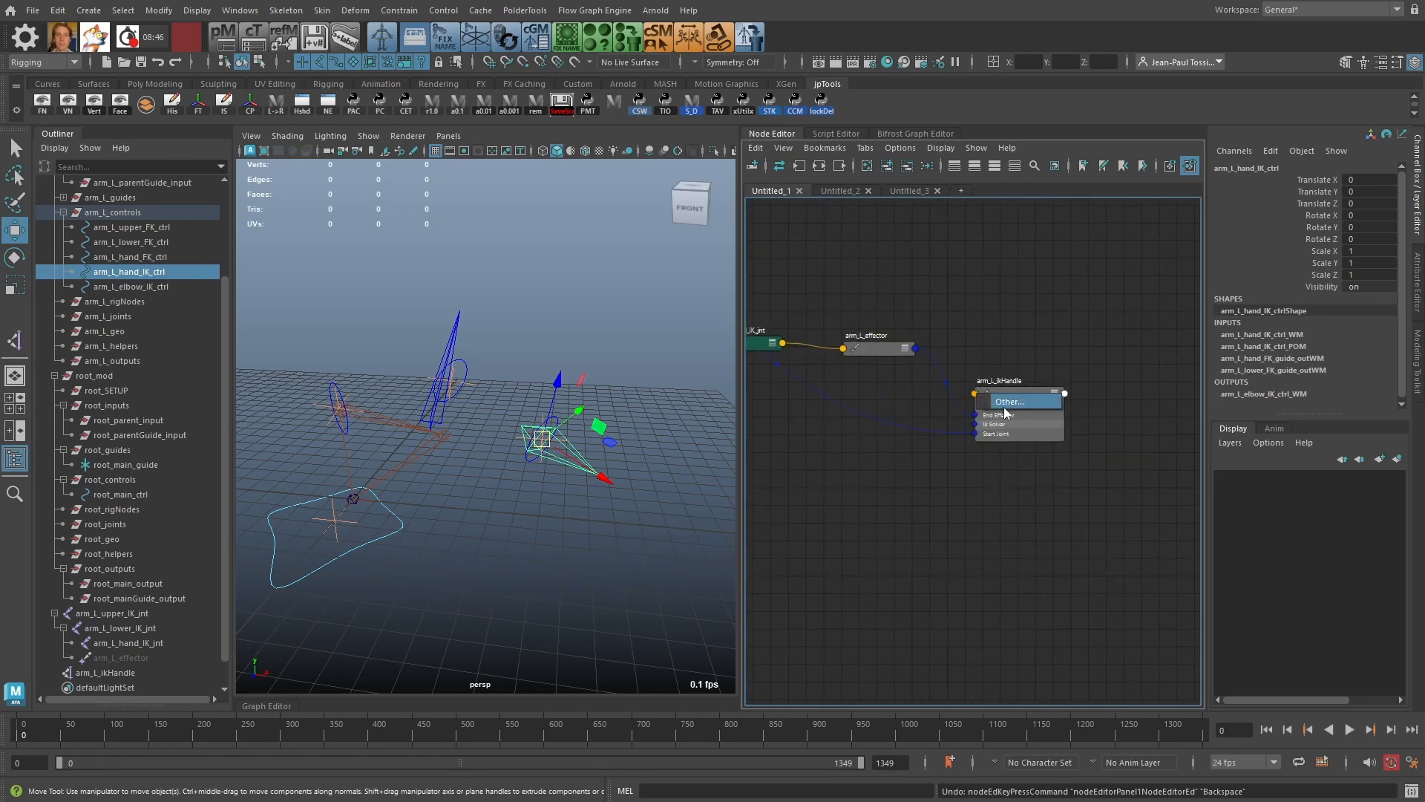
{"action": "left_click_drag", "start_coordinate": [772, 337], "coordinate": [788, 618]}
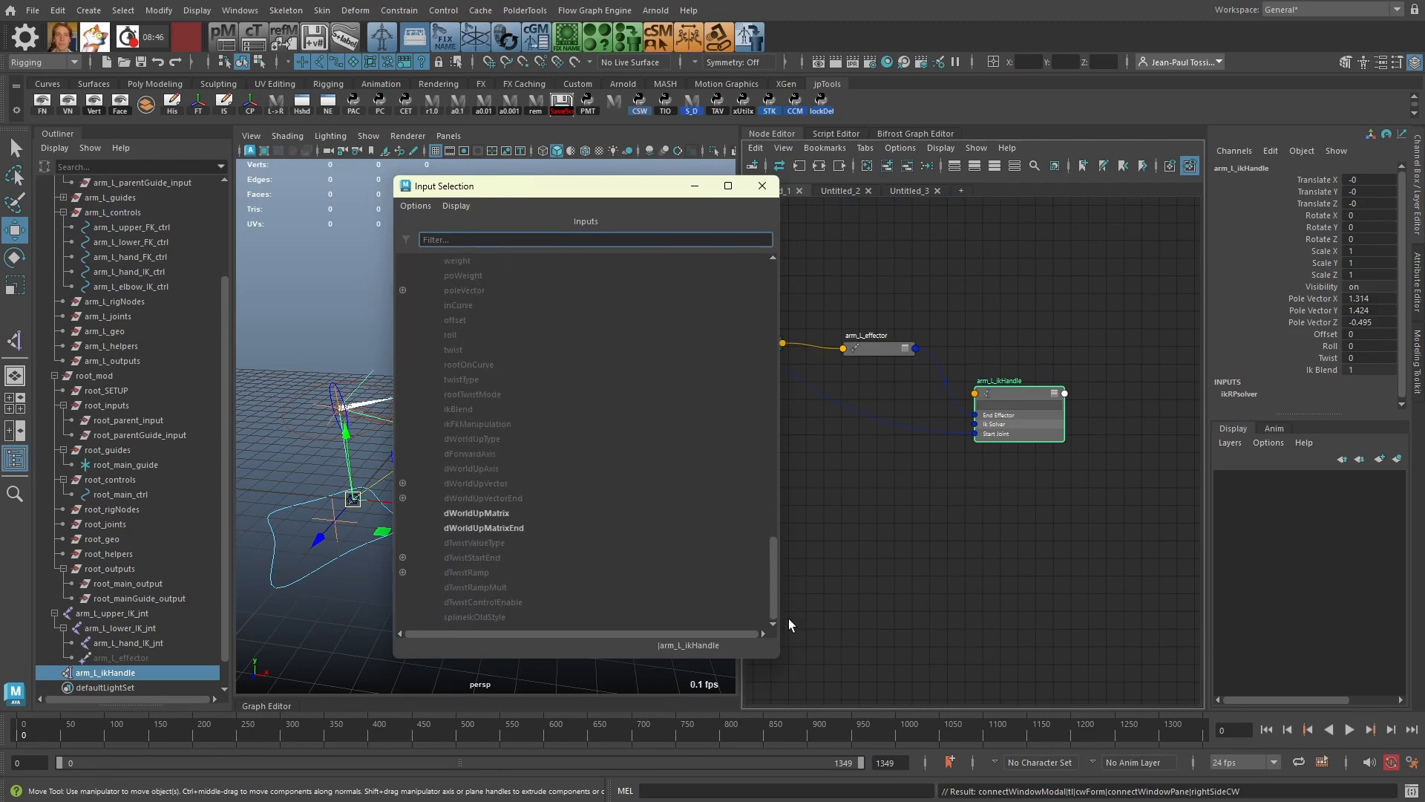
{"action": "left_click_drag", "start_coordinate": [772, 559], "coordinate": [777, 480]}
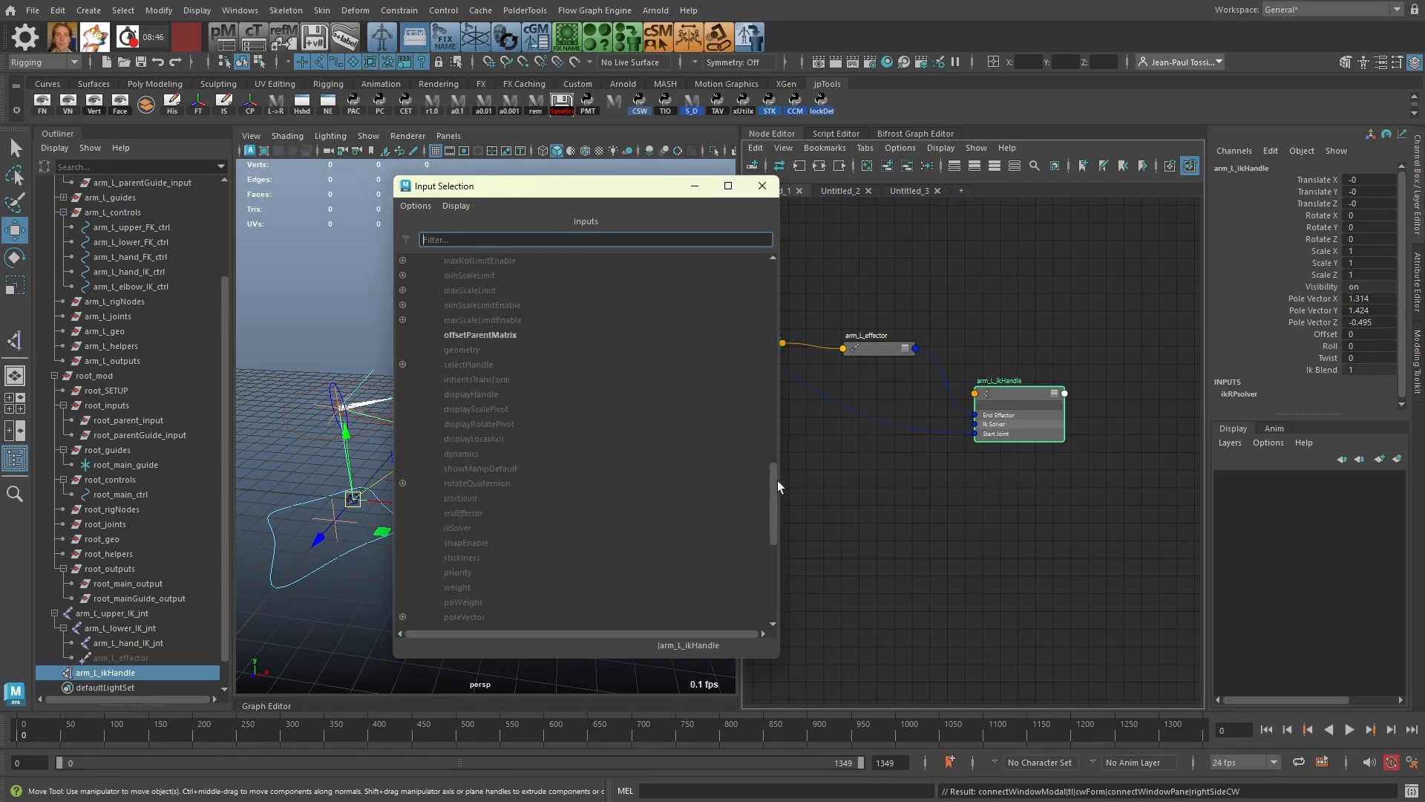
{"action": "left_click", "coordinate": [499, 352]}
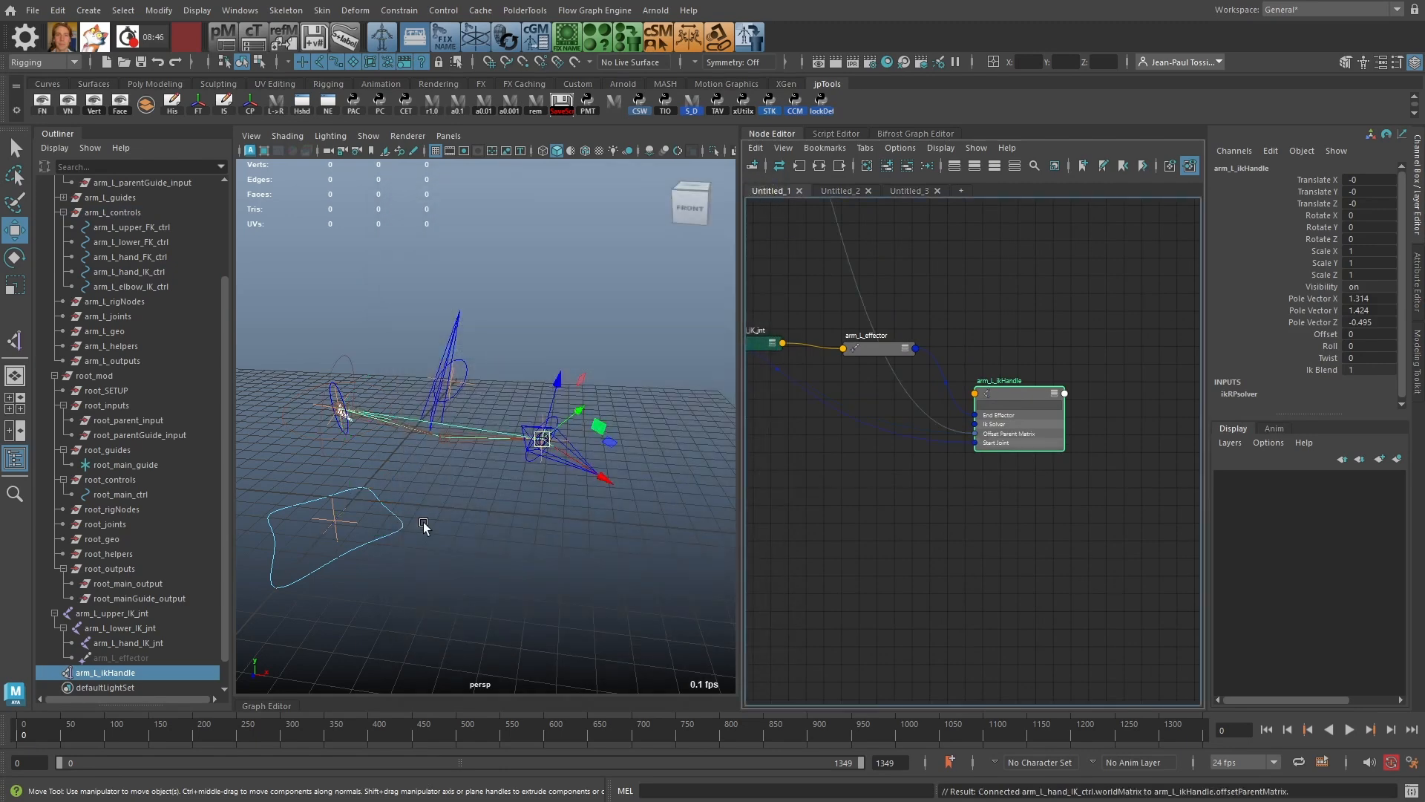
Step: Test the arm's IK by moving arm_L_hand_IK_ctrl to two different places in the viewport, undoing each move
{"action": "scroll", "coordinate": [564, 423], "scroll_direction": "up", "scroll_amount": 2}
{"action": "left_click_drag", "start_coordinate": [558, 540], "coordinate": [429, 446], "text": "alt"}
{"action": "left_click", "coordinate": [575, 490]}
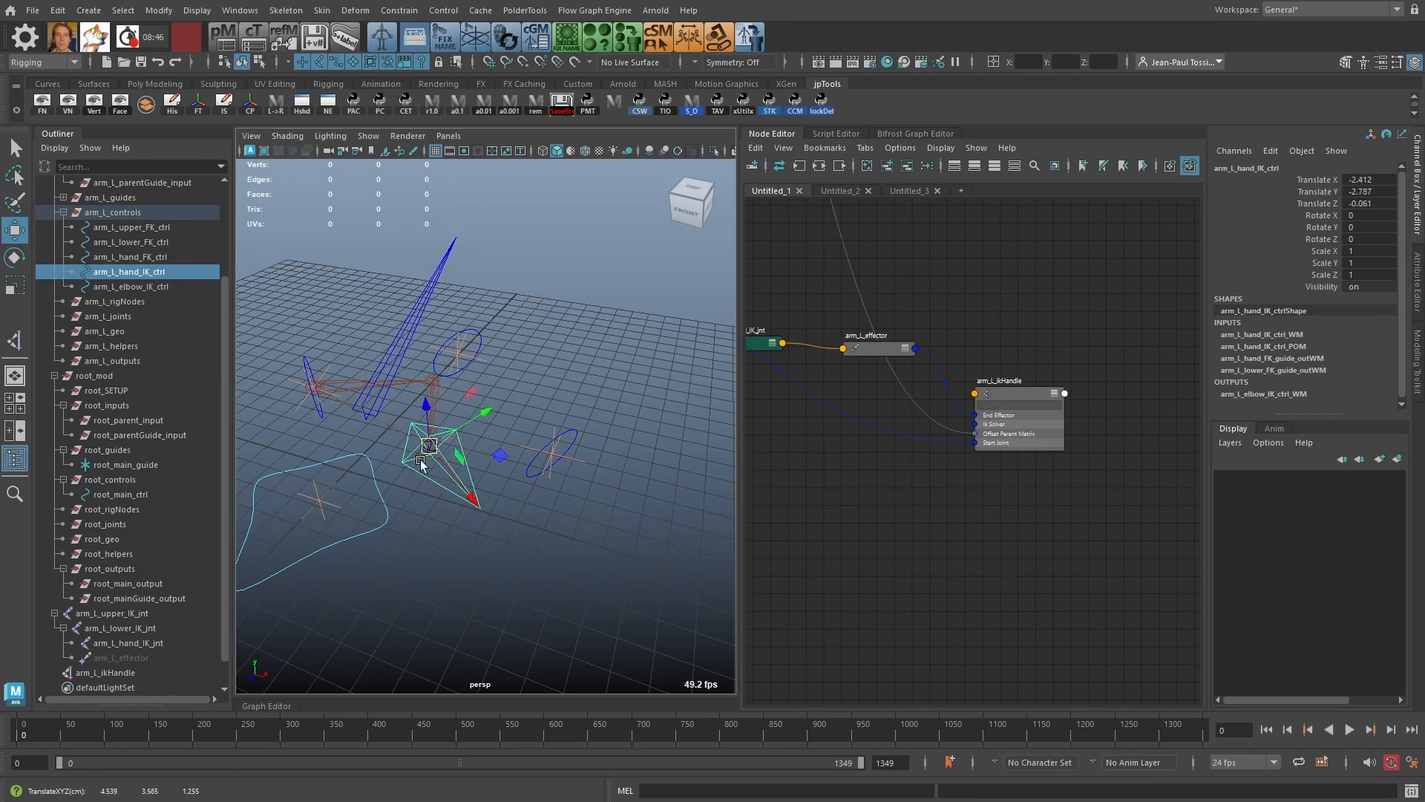
{"action": "key", "text": "ctrl+z"}
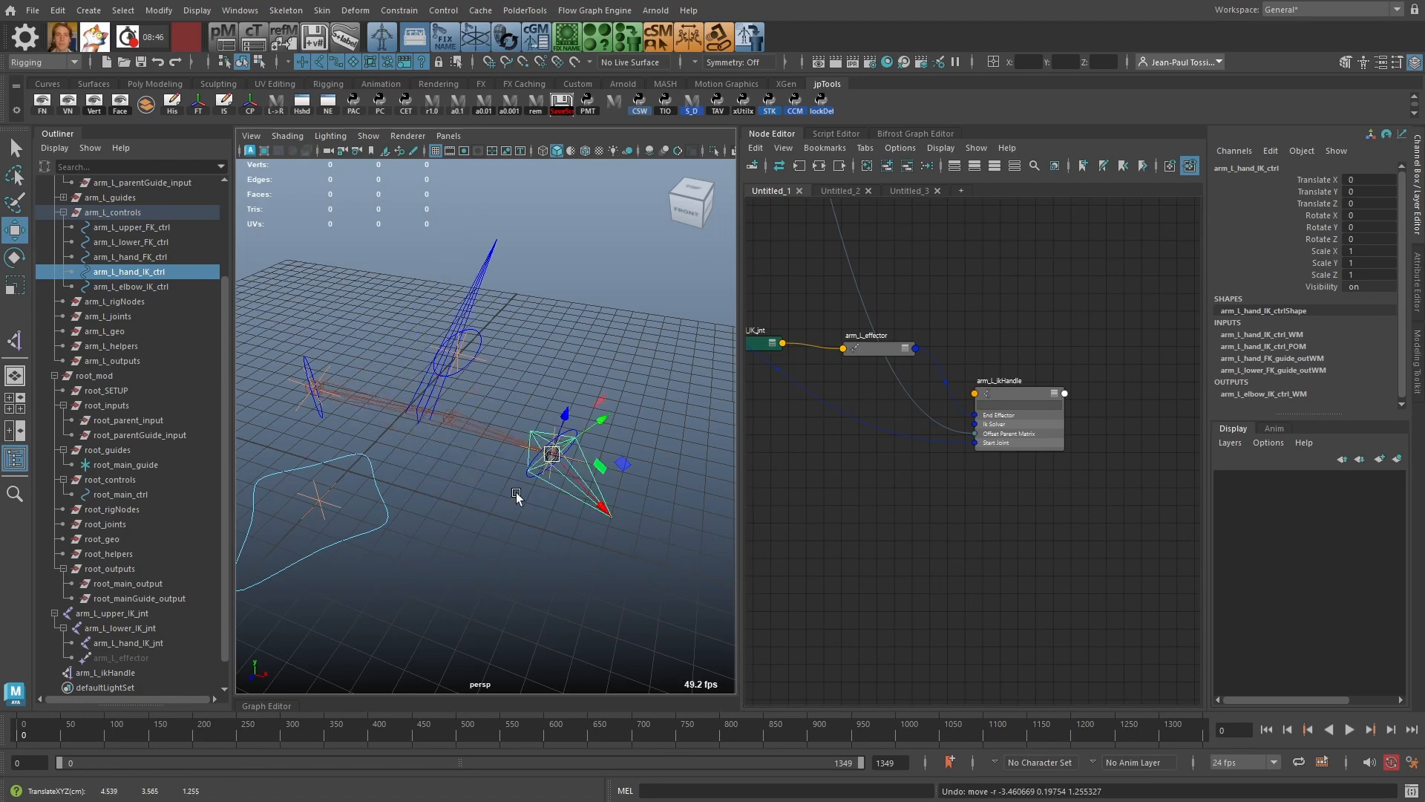
{"action": "left_click_drag", "start_coordinate": [553, 453], "coordinate": [512, 354]}
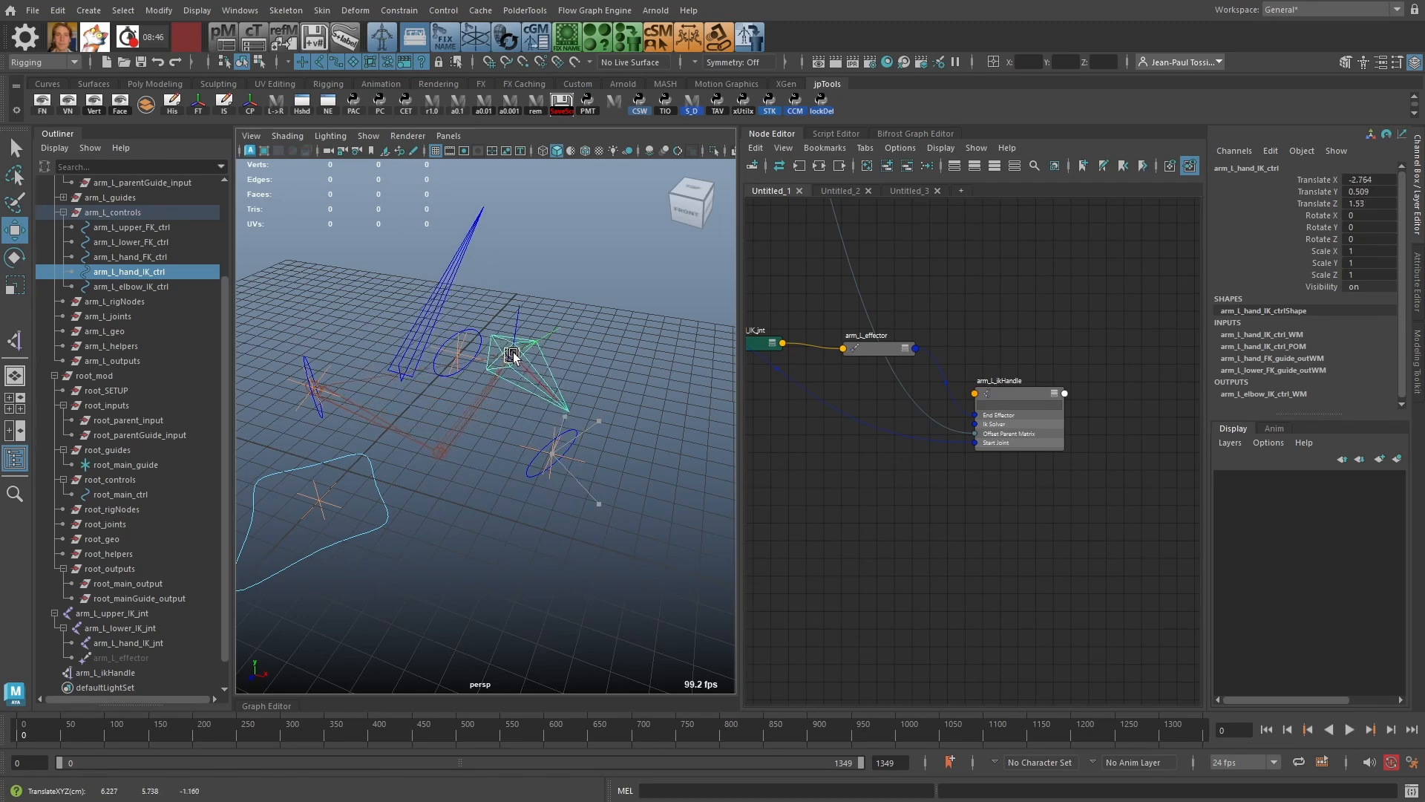
{"action": "key", "text": "ctrl+z"}
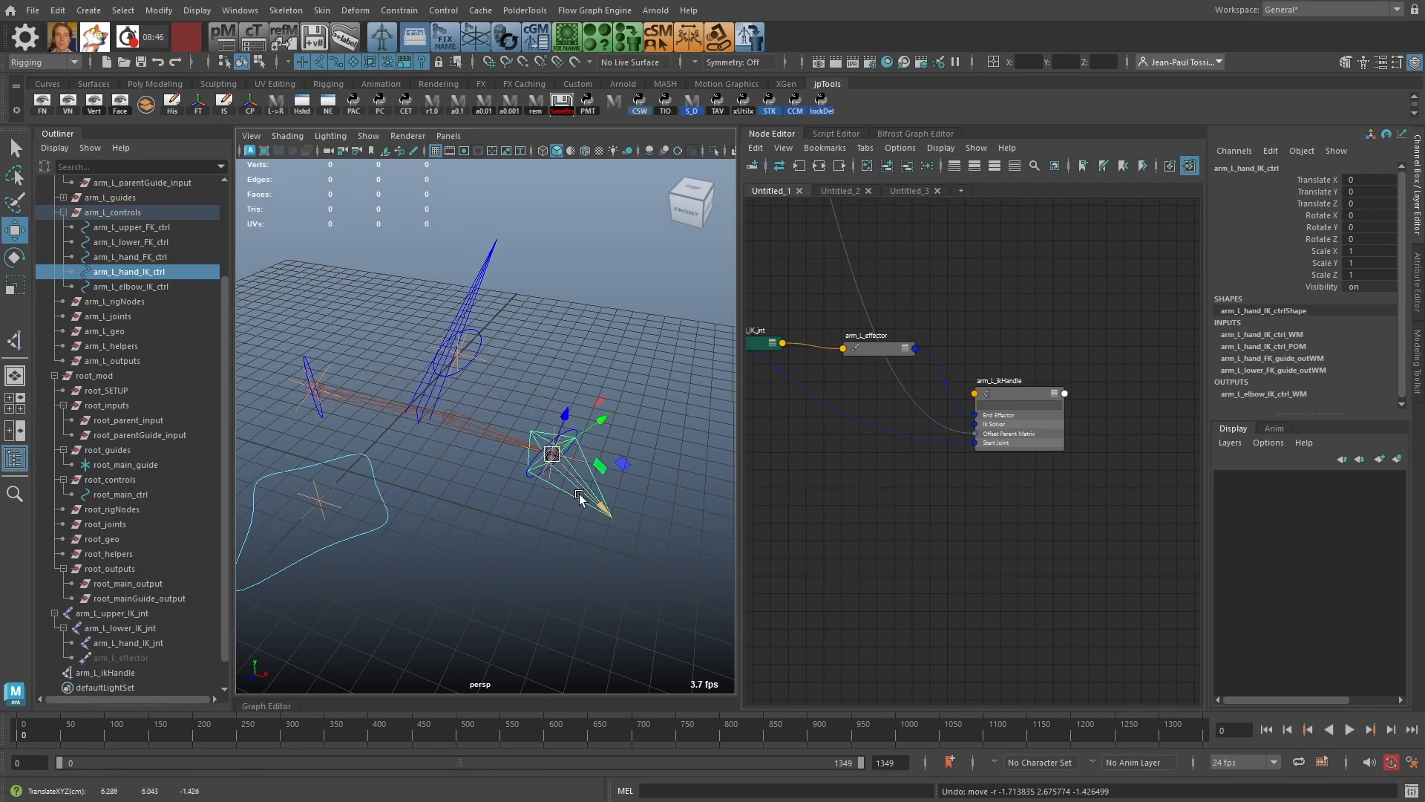
Step: Test how the elbow bends by moving arm_L_hand_IK_ctrl toward the body, and undo that move
{"action": "left_click_drag", "start_coordinate": [552, 453], "coordinate": [438, 477]}
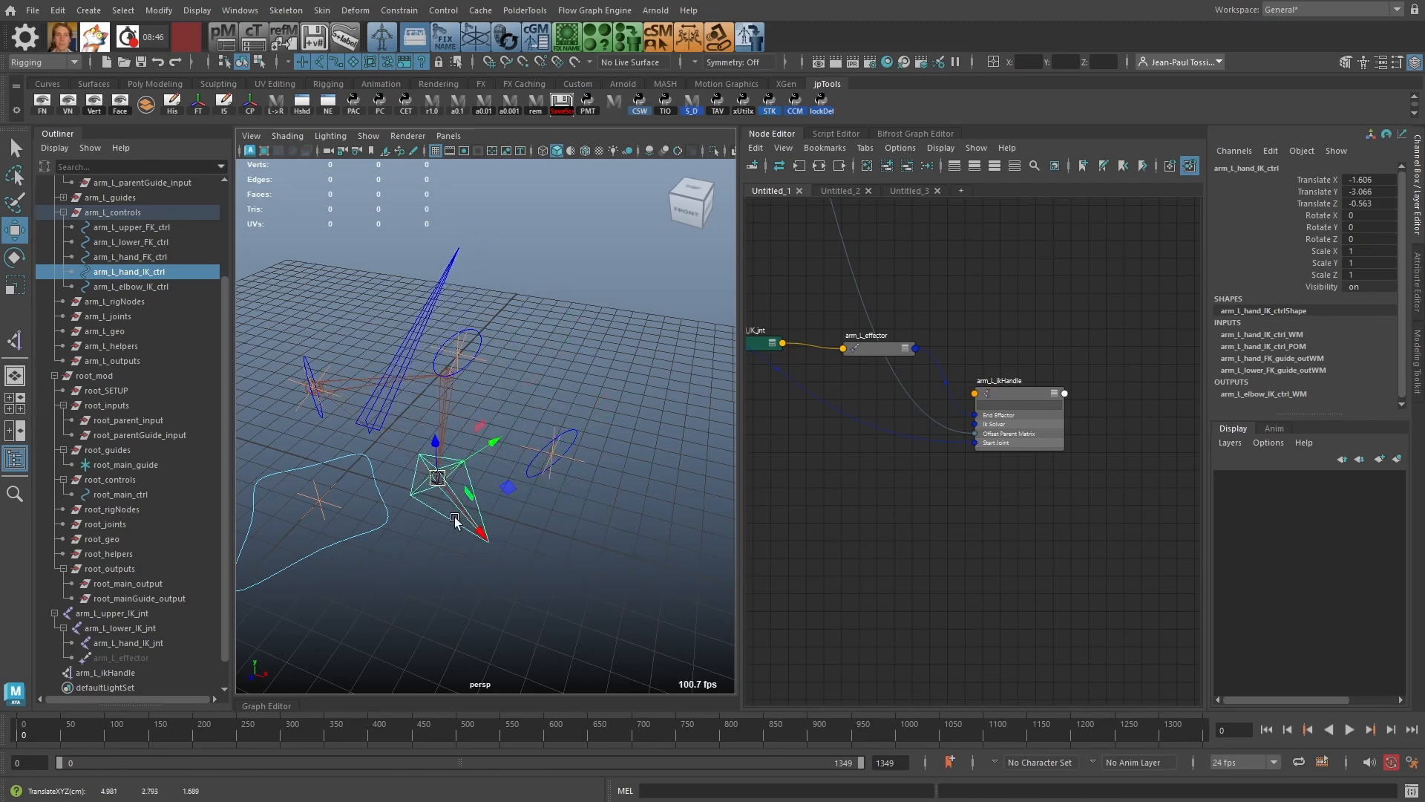
{"action": "key", "text": "ctrl+z"}
{"action": "left_click_drag", "start_coordinate": [494, 525], "coordinate": [541, 444], "text": "alt"}
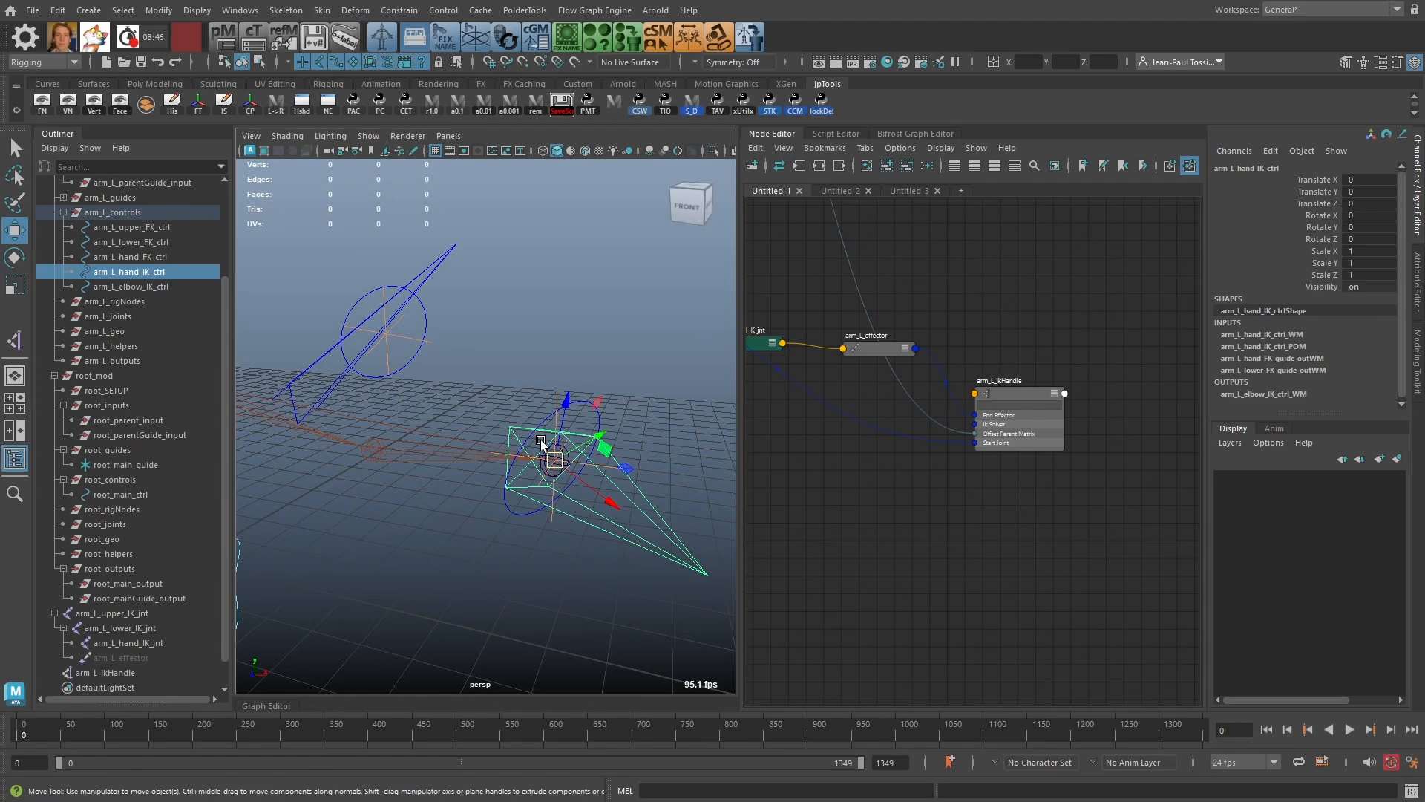
{"action": "right_click_drag", "start_coordinate": [581, 418], "coordinate": [553, 436], "text": "alt"}
Step: Set Translate X, Y and Z of arm_L_ikHandle to 0
{"action": "mouse_move", "coordinate": [1016, 387]}
{"action": "left_mouse_down"}
{"action": "mouse_move", "coordinate": [1017, 366]}
{"action": "mouse_move", "coordinate": [1006, 395]}
{"action": "left_mouse_up"}
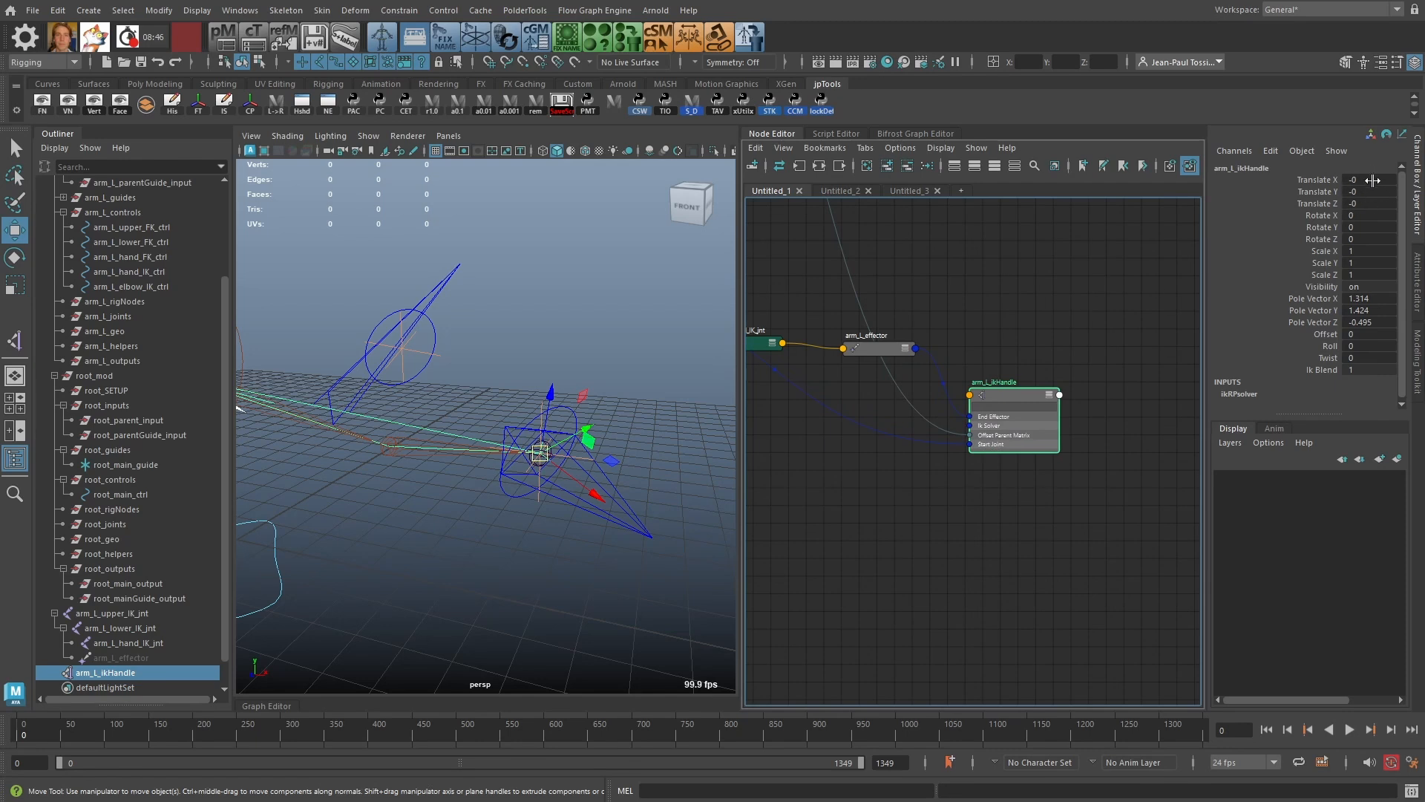
{"action": "left_click_drag", "start_coordinate": [1368, 180], "coordinate": [1370, 203]}
{"action": "type", "text": "0"}
{"action": "key", "text": "Return"}
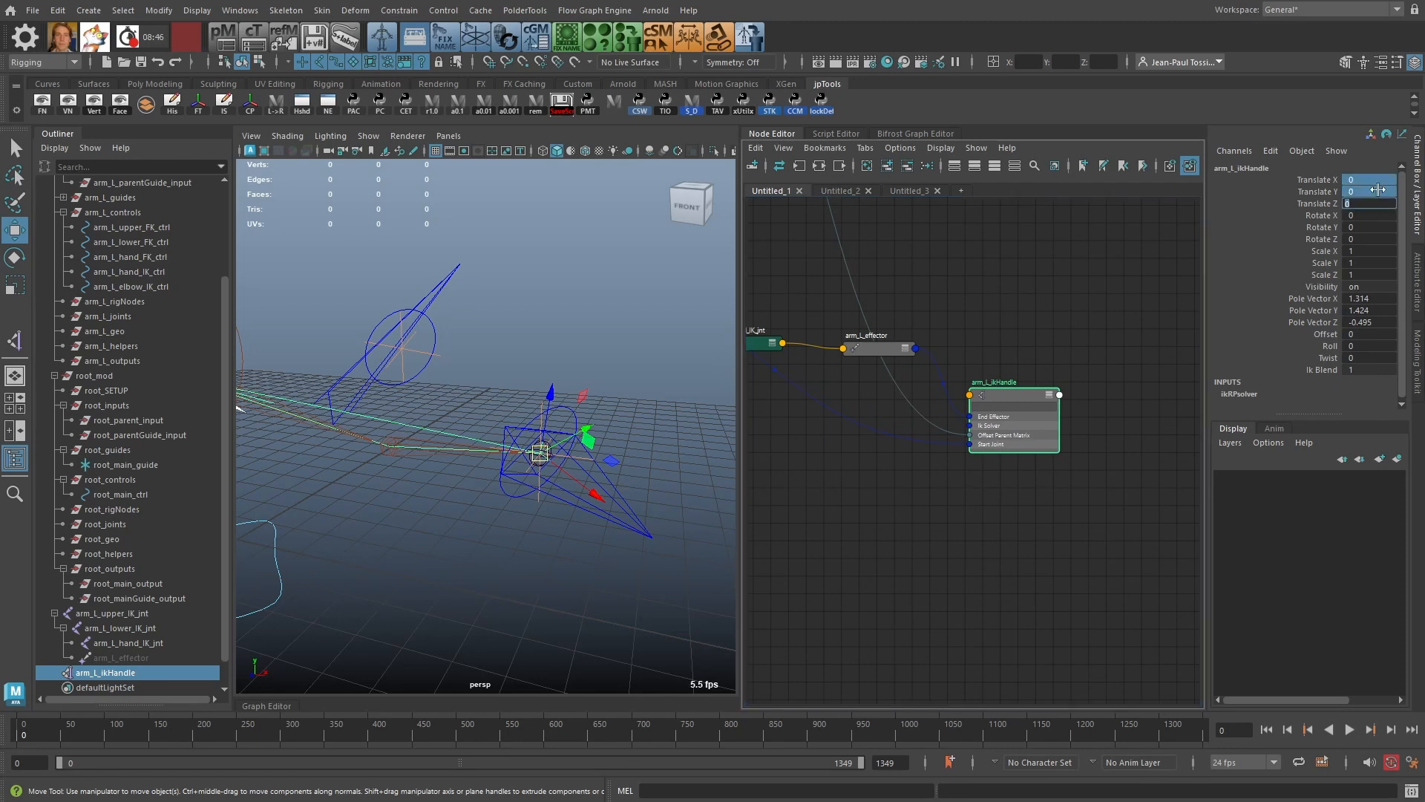
{"action": "left_click", "coordinate": [972, 295]}
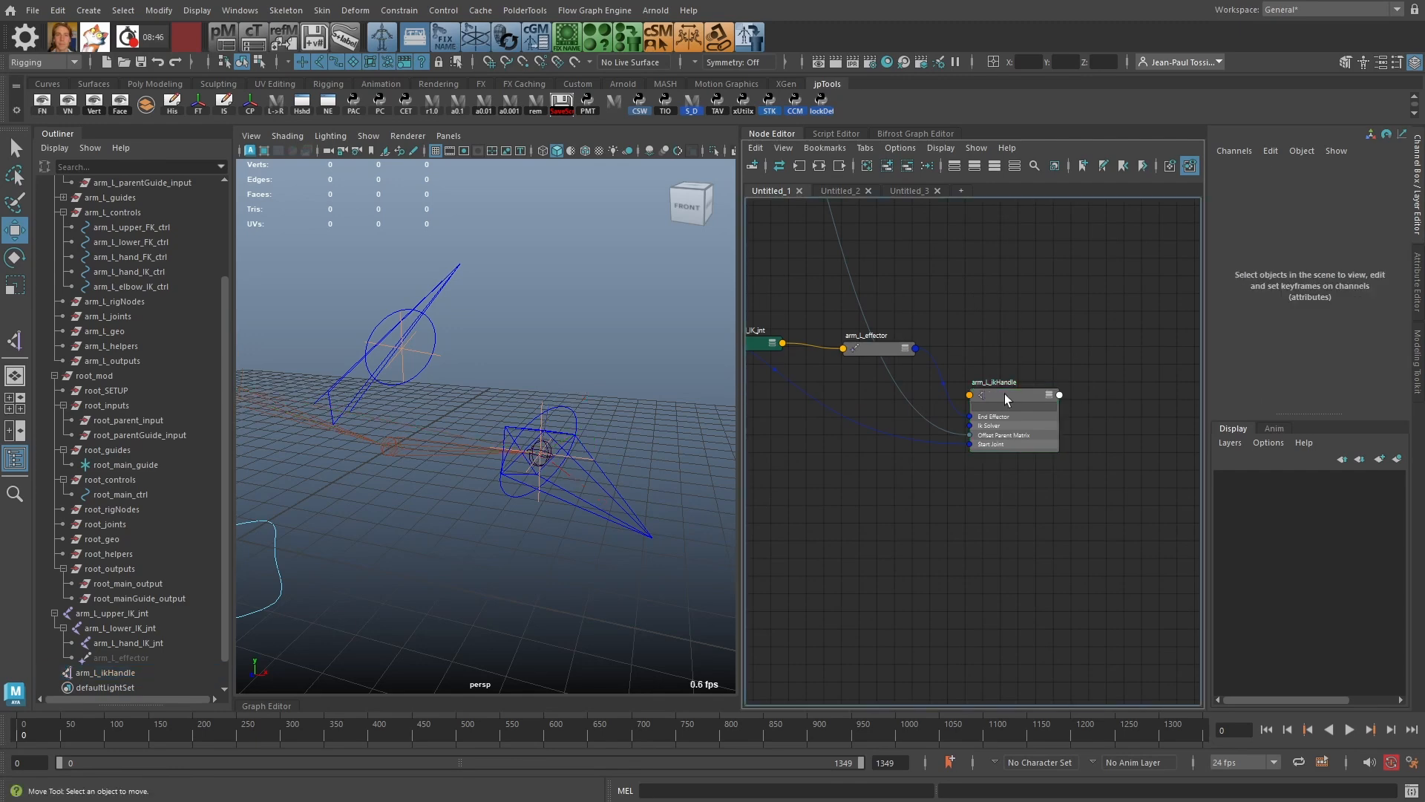
Step: Reposition the arm_L_ikHandle node above and beyond the arm_L_effector node in the graph
{"action": "mouse_move", "coordinate": [1005, 393]}
{"action": "left_mouse_down"}
{"action": "mouse_move", "coordinate": [1017, 317]}
{"action": "mouse_move", "coordinate": [1020, 393]}
{"action": "left_mouse_up"}
{"action": "mouse_move", "coordinate": [597, 429]}
{"action": "left_mouse_down", "text": "alt"}
{"action": "mouse_move", "coordinate": [582, 464]}
{"action": "mouse_move", "coordinate": [591, 418]}
{"action": "left_mouse_up", "text": "alt"}
{"action": "left_click_drag", "start_coordinate": [1021, 386], "coordinate": [1024, 419]}
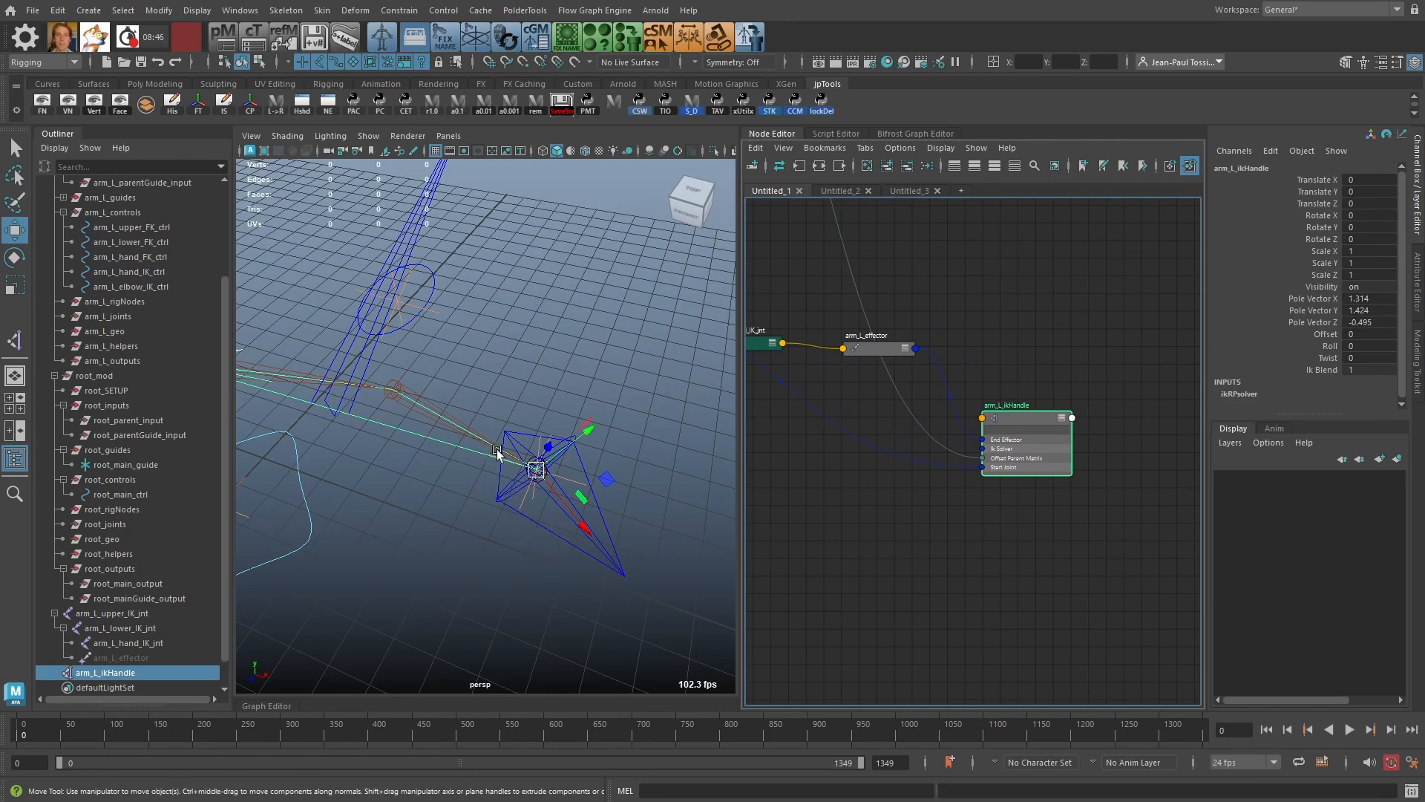
{"action": "left_click_drag", "start_coordinate": [569, 493], "coordinate": [683, 470], "text": "alt"}
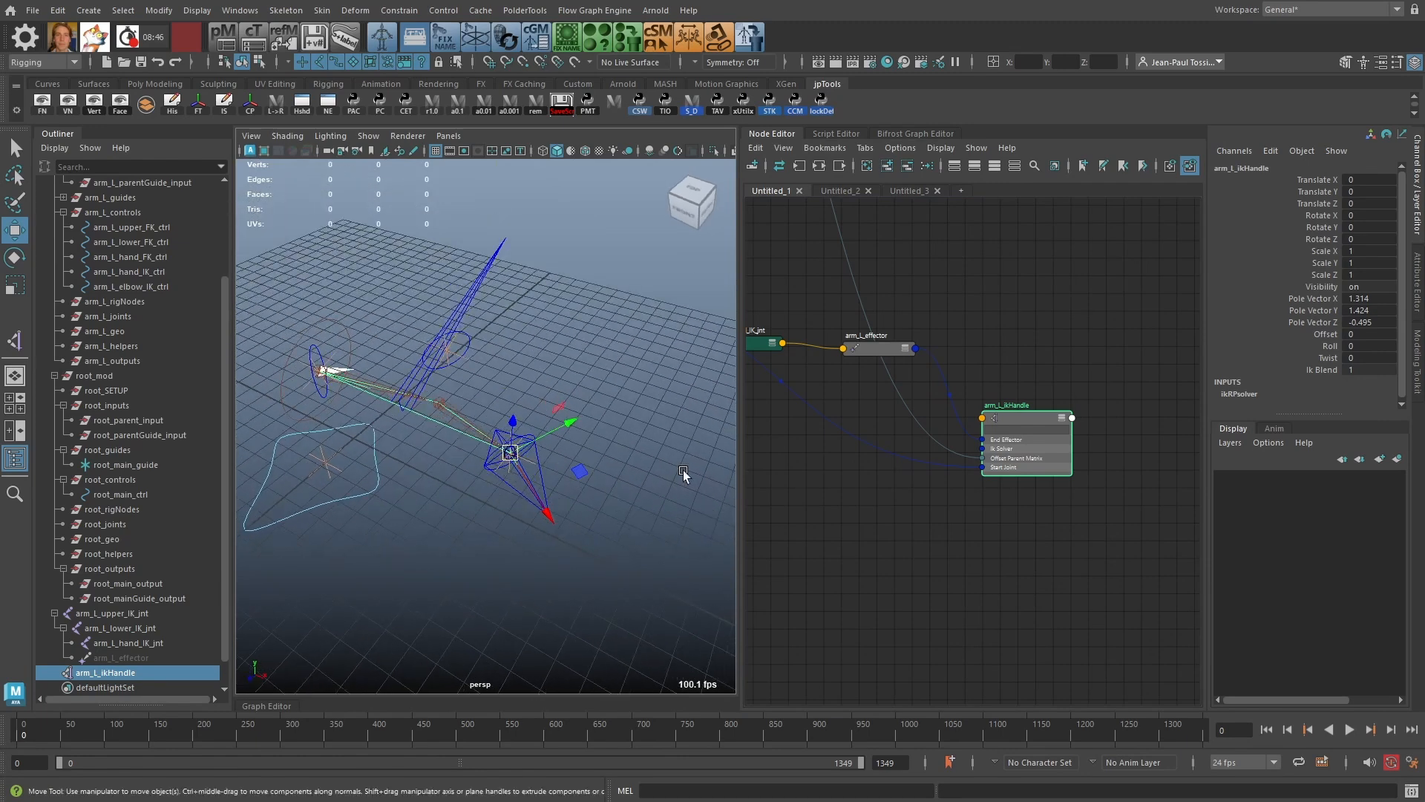
{"action": "left_click_drag", "start_coordinate": [1017, 417], "coordinate": [1007, 430]}
{"action": "scroll", "coordinate": [972, 338], "scroll_direction": "up", "scroll_amount": 1}
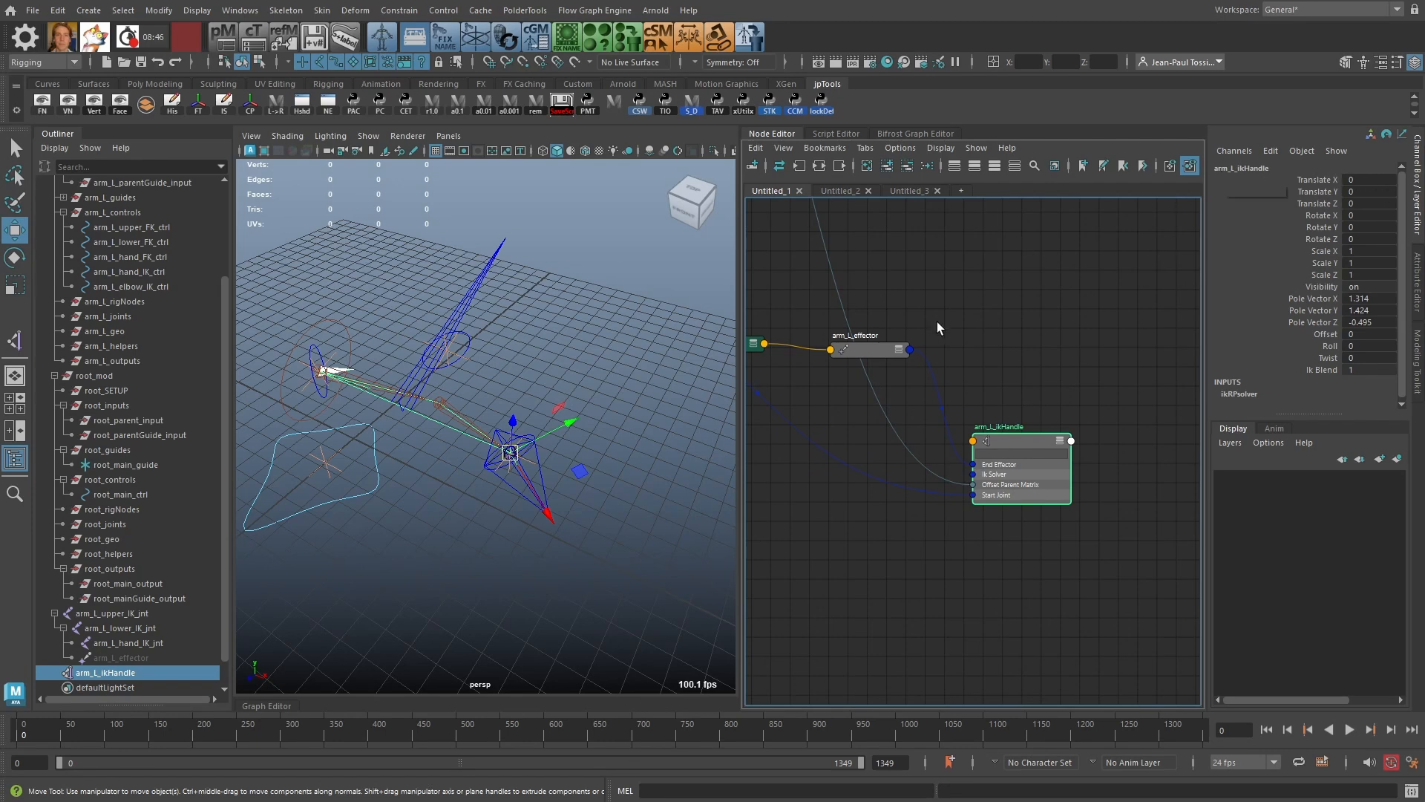
{"action": "left_click_drag", "start_coordinate": [1016, 449], "coordinate": [1028, 259]}
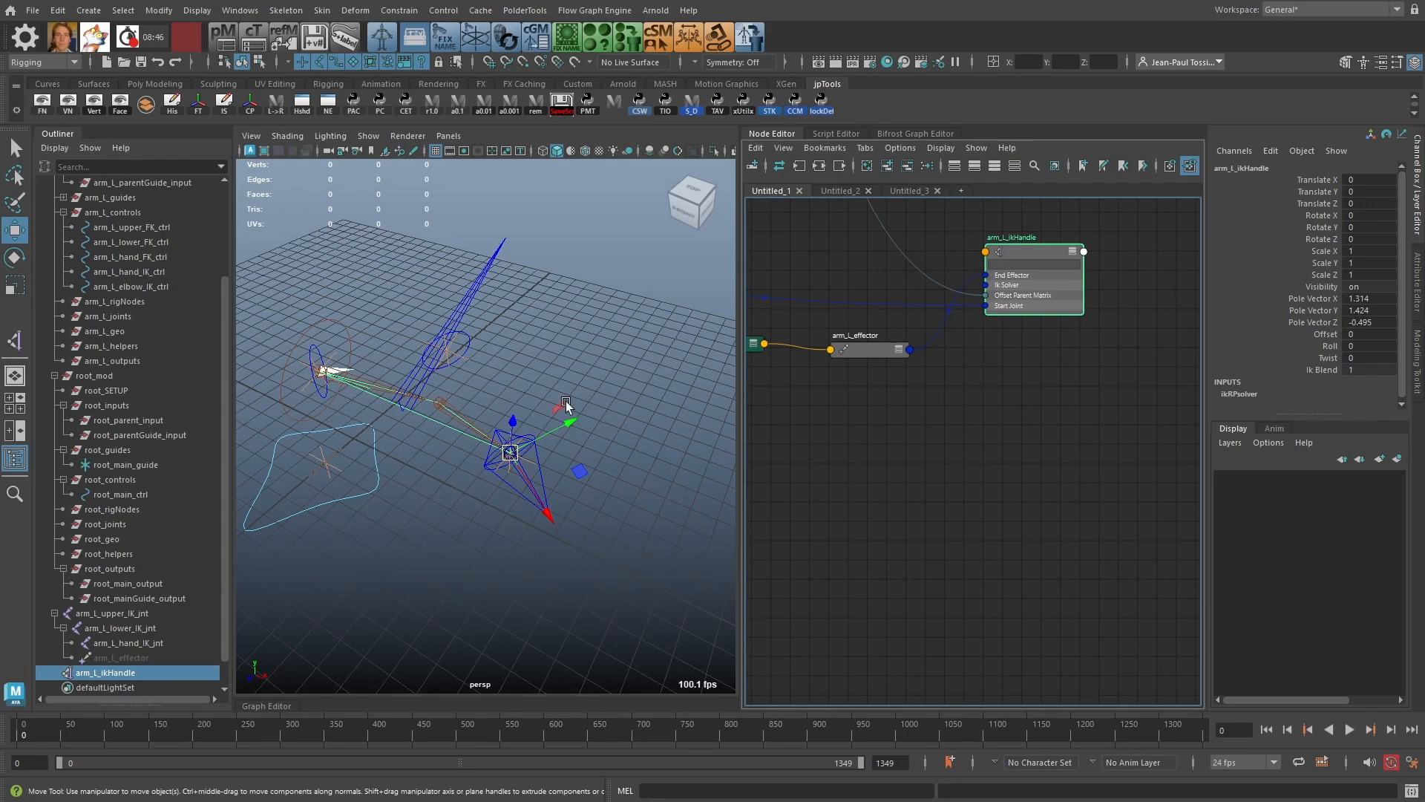
Step: Set the Pole Vector of arm_L_ikHandle to X 0, Y 1, Z 0
{"action": "left_click", "coordinate": [579, 331]}
{"action": "left_click_drag", "start_coordinate": [579, 331], "coordinate": [445, 390], "text": "alt"}
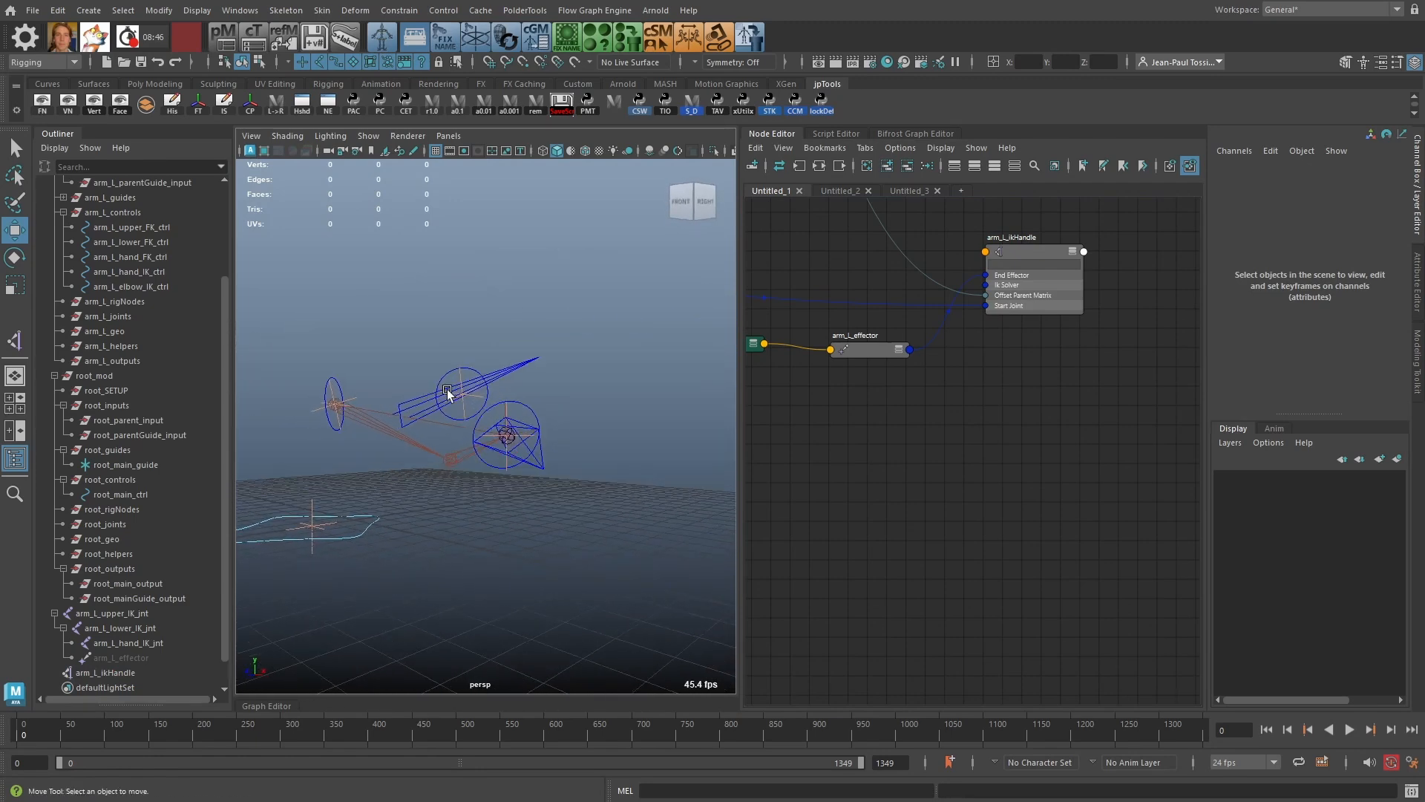
{"action": "scroll", "coordinate": [1030, 253], "scroll_direction": "up", "scroll_amount": 2}
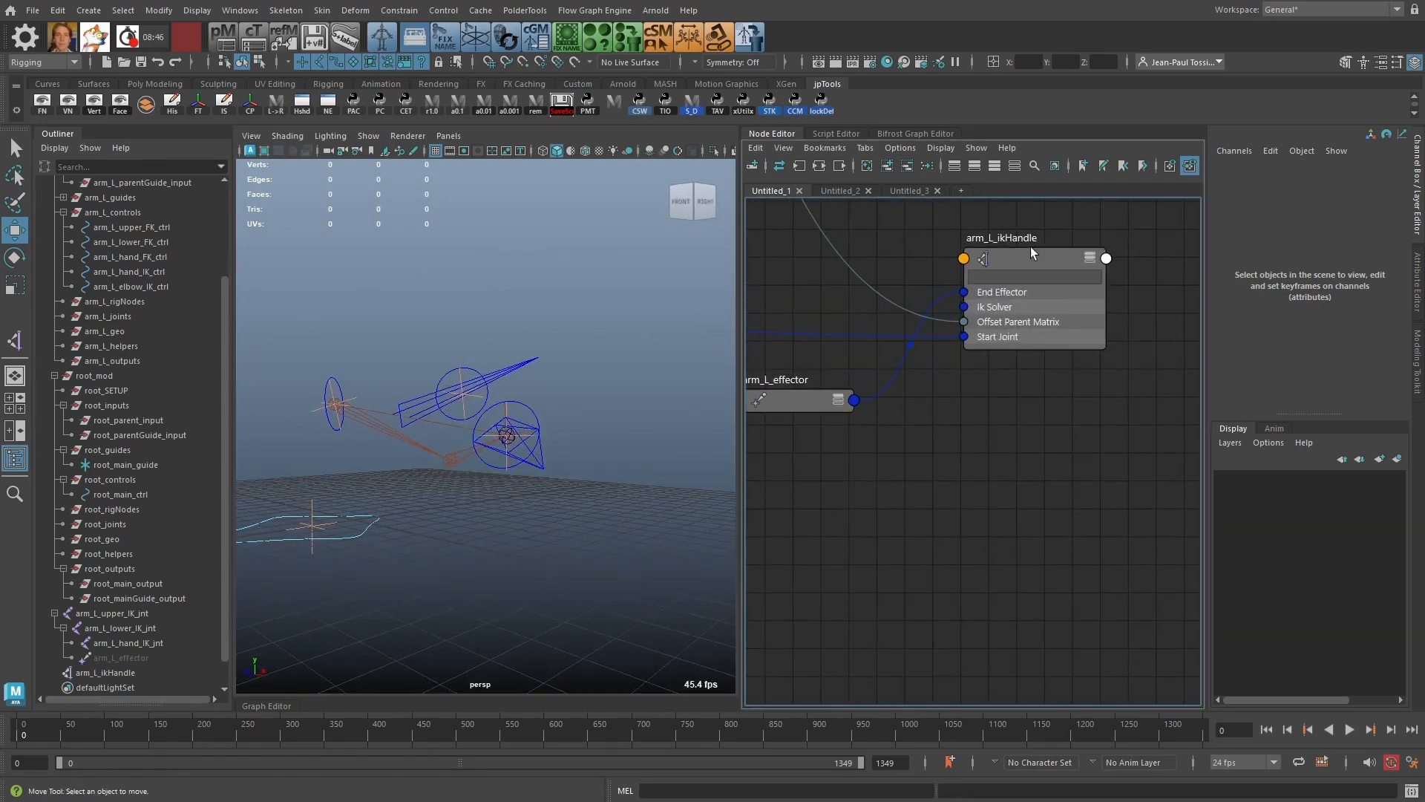
{"action": "left_click", "coordinate": [1032, 264]}
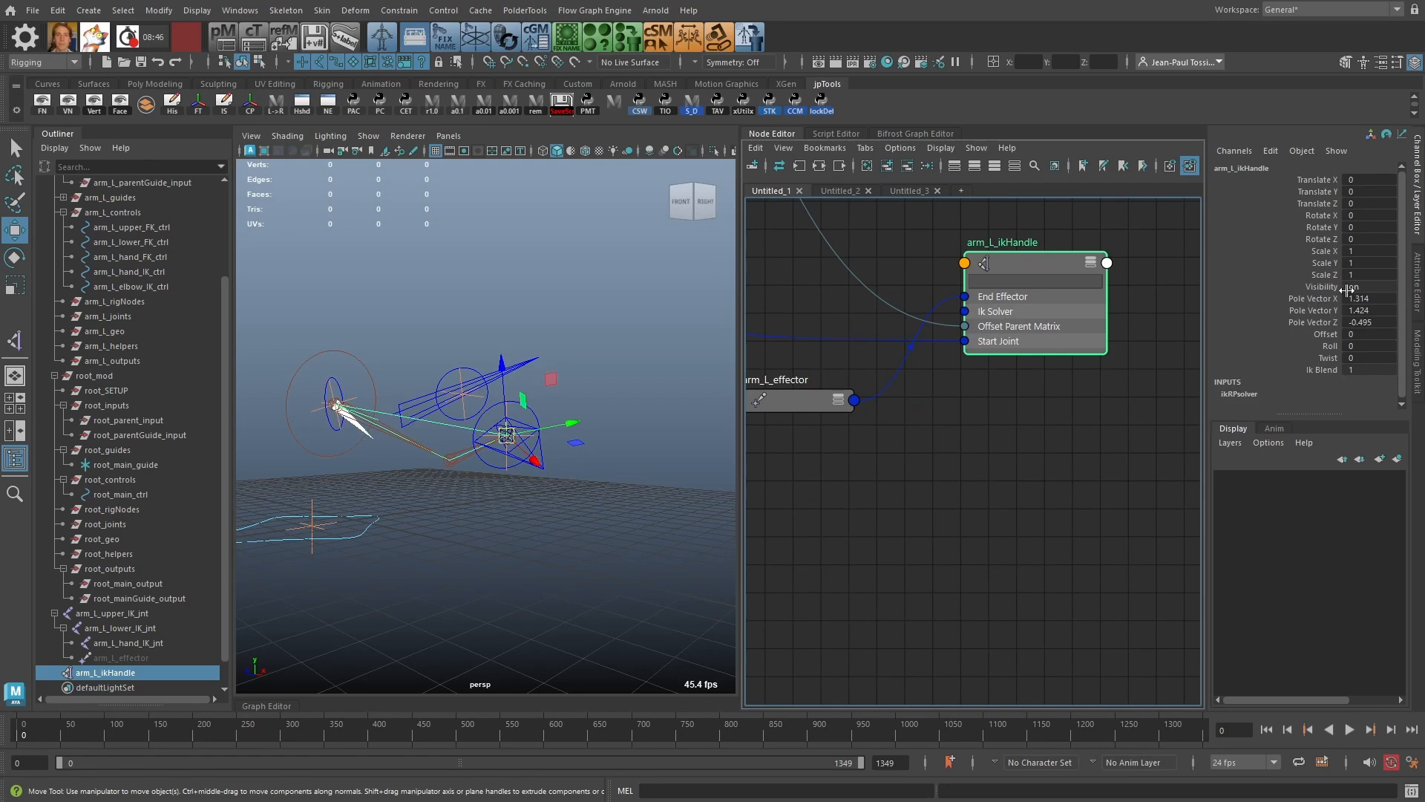
{"action": "left_click_drag", "start_coordinate": [1381, 297], "coordinate": [1387, 310]}
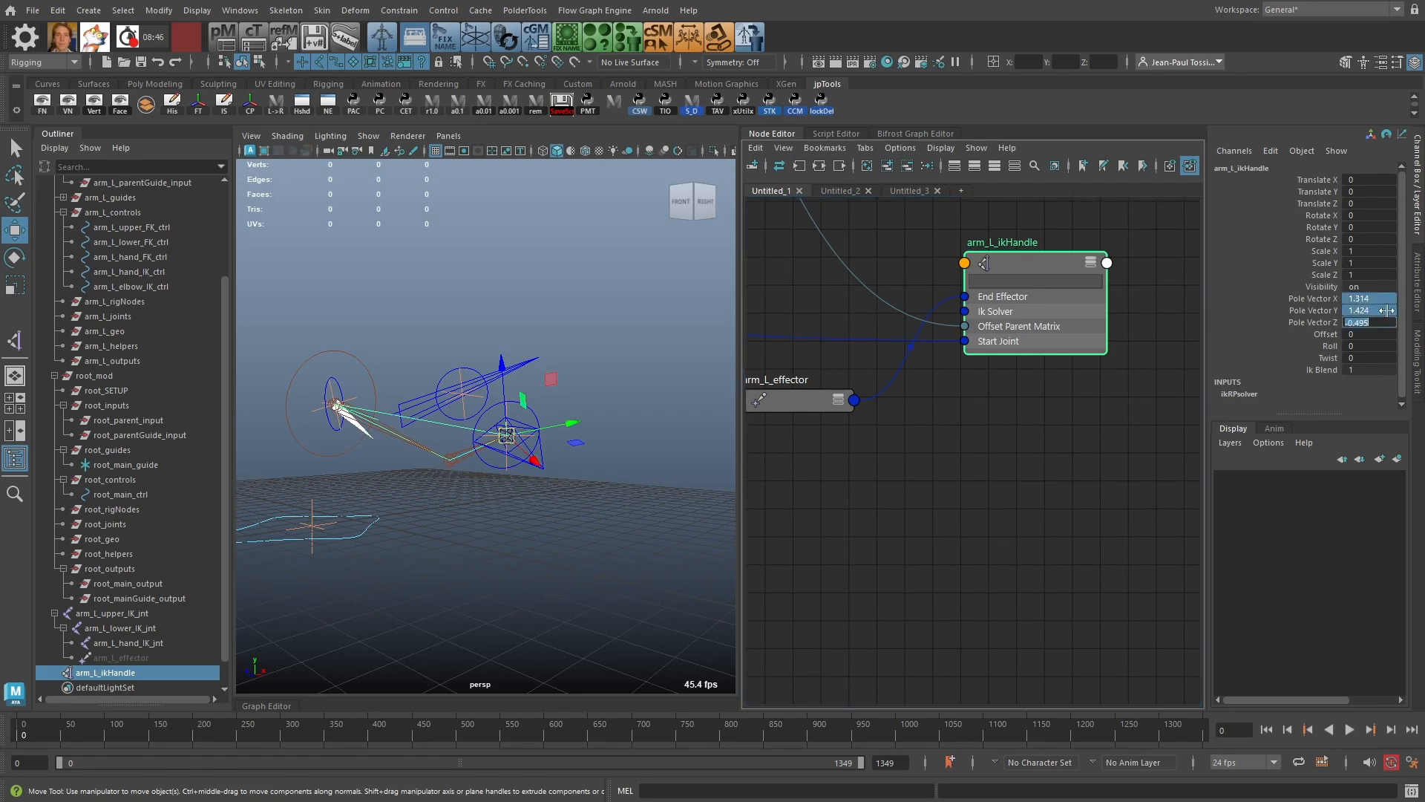
{"action": "type", "text": "0"}
{"action": "key", "text": "Return"}
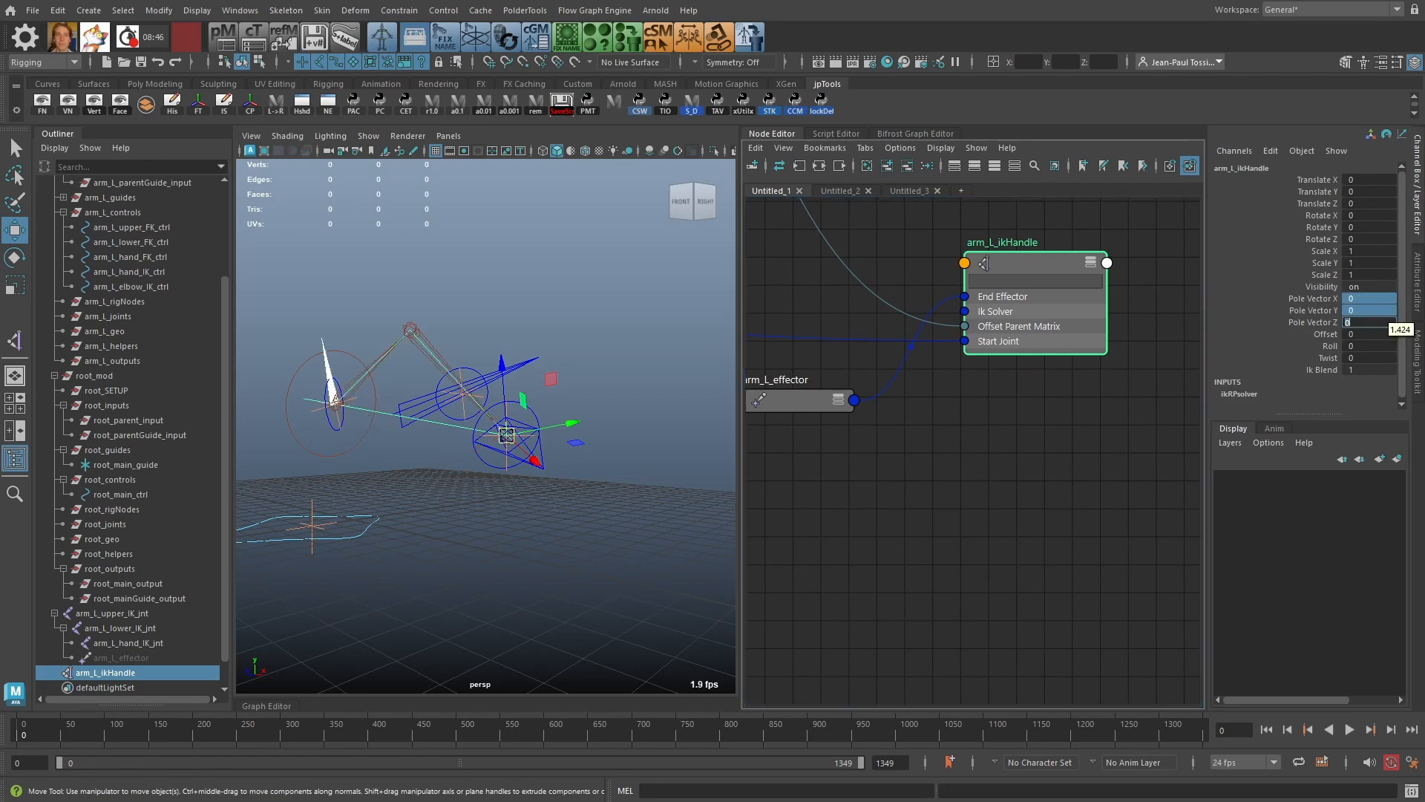
{"action": "left_click", "coordinate": [1367, 312]}
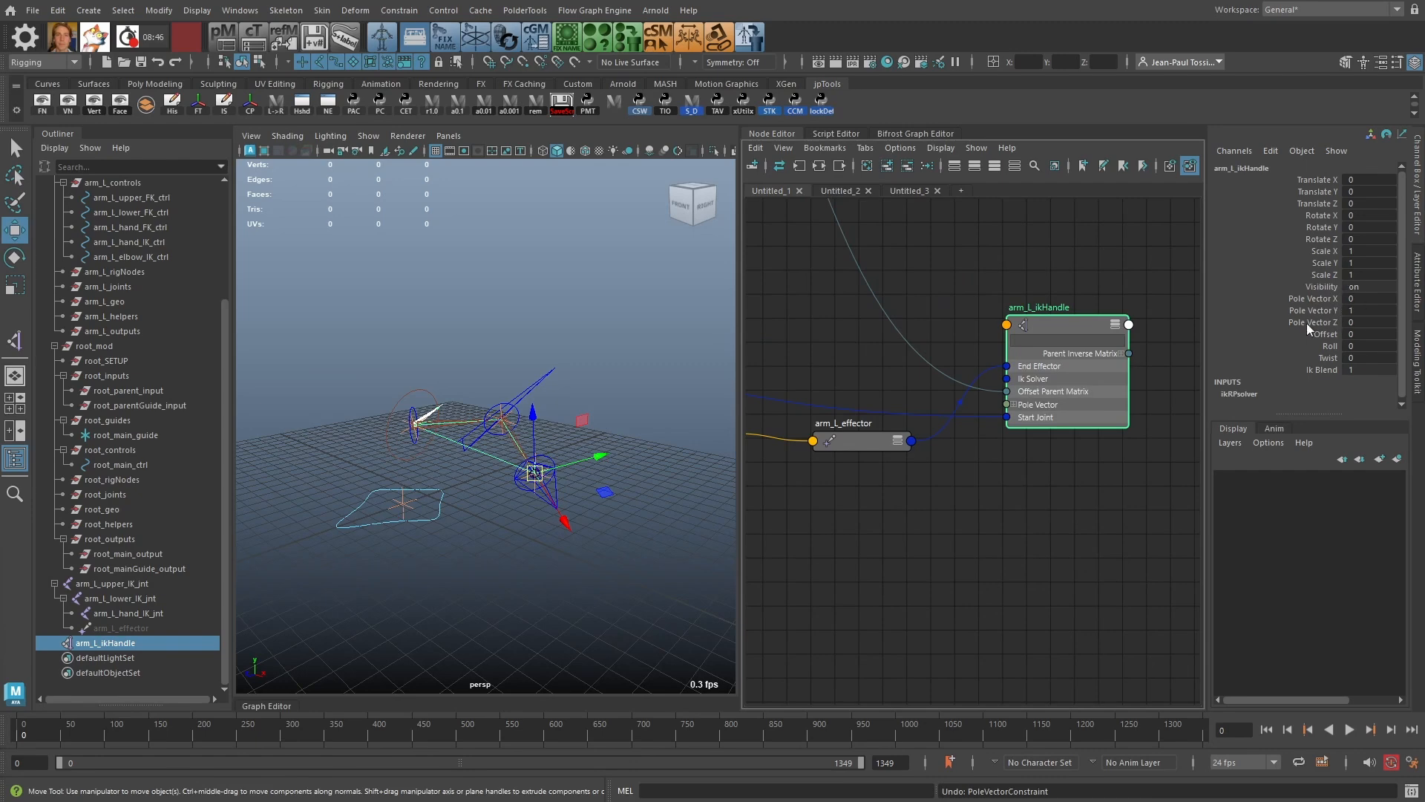
Step: Examine the arm's bend direction from several angles and trace the graph connection from arm_L_hand_IK_ctrl to arm_L_ikHandle
{"action": "left_click_drag", "start_coordinate": [446, 445], "coordinate": [435, 487], "text": "alt"}
{"action": "mouse_move", "coordinate": [505, 446]}
{"action": "left_mouse_down", "text": "alt"}
{"action": "mouse_move", "coordinate": [512, 483]}
{"action": "mouse_move", "coordinate": [496, 450]}
{"action": "left_mouse_up", "text": "alt"}
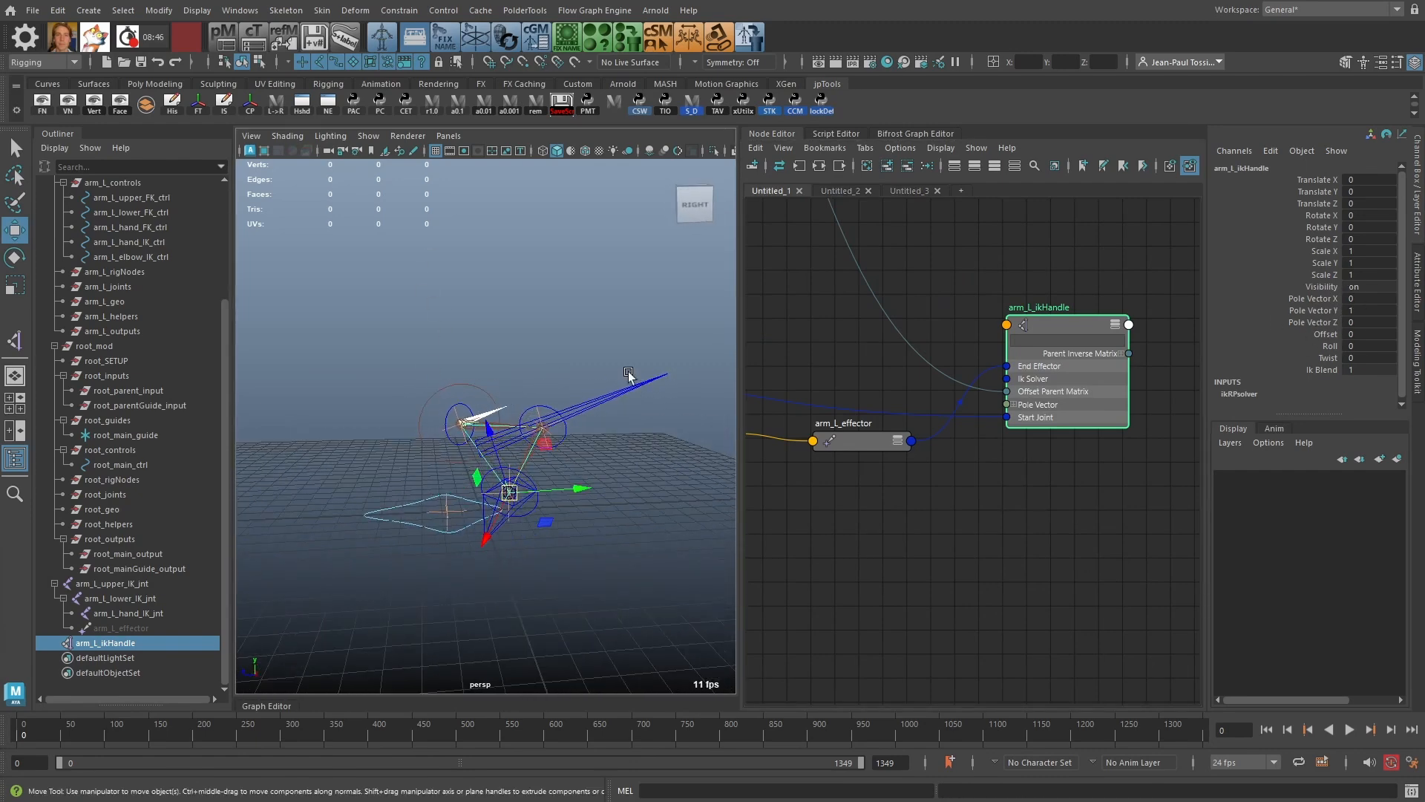
{"action": "left_click_drag", "start_coordinate": [628, 376], "coordinate": [663, 456], "text": "alt"}
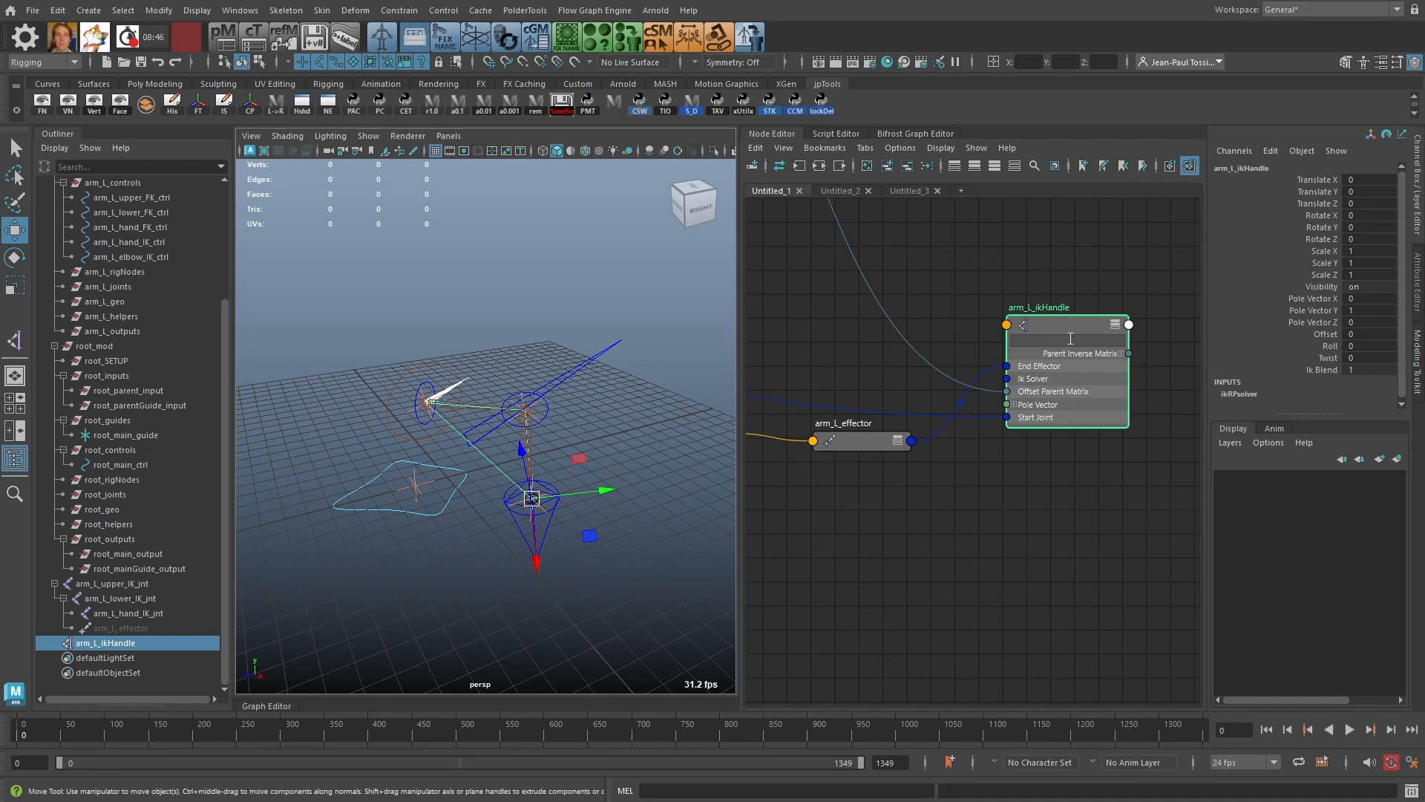
{"action": "left_click_drag", "start_coordinate": [1066, 325], "coordinate": [1062, 323]}
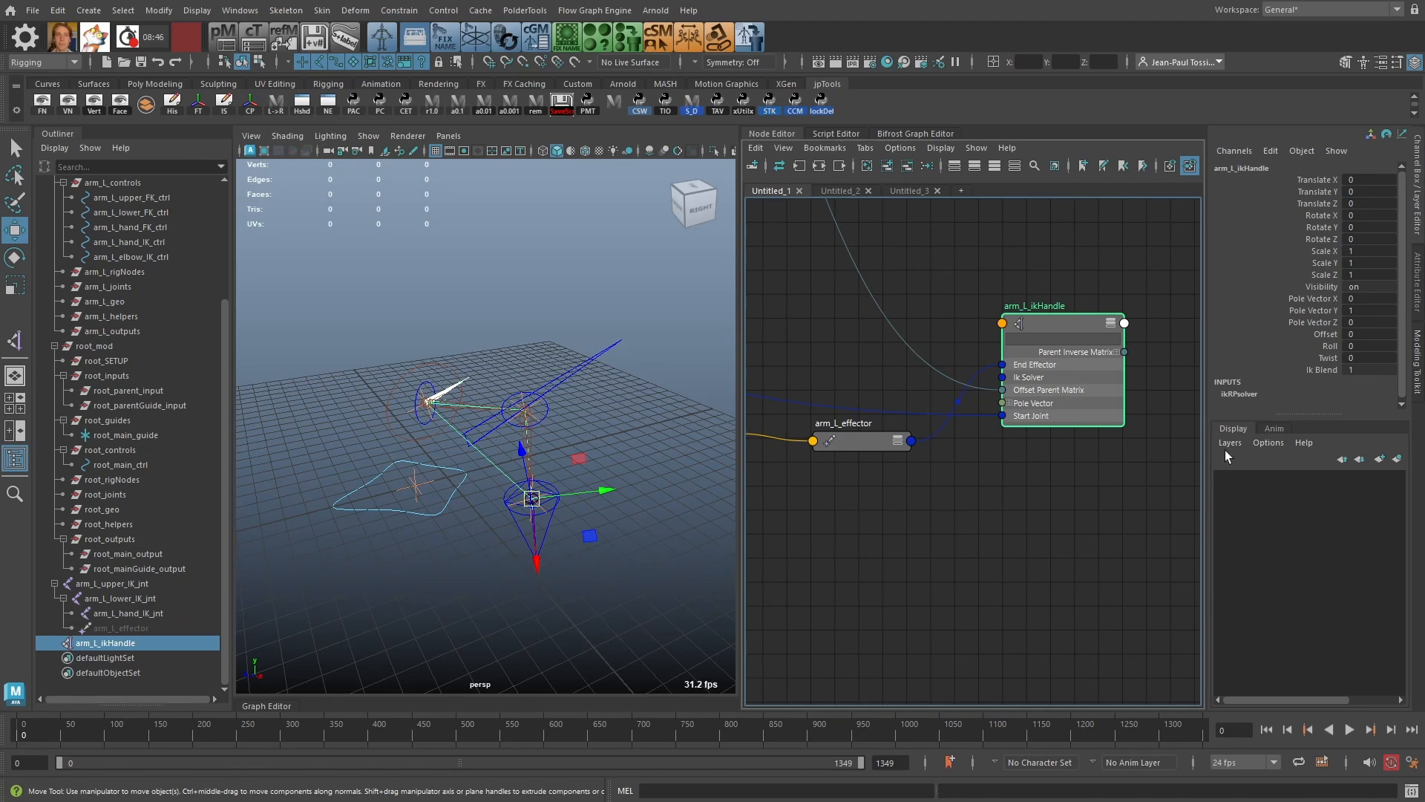
{"action": "left_click_drag", "start_coordinate": [668, 381], "coordinate": [547, 391], "text": "alt"}
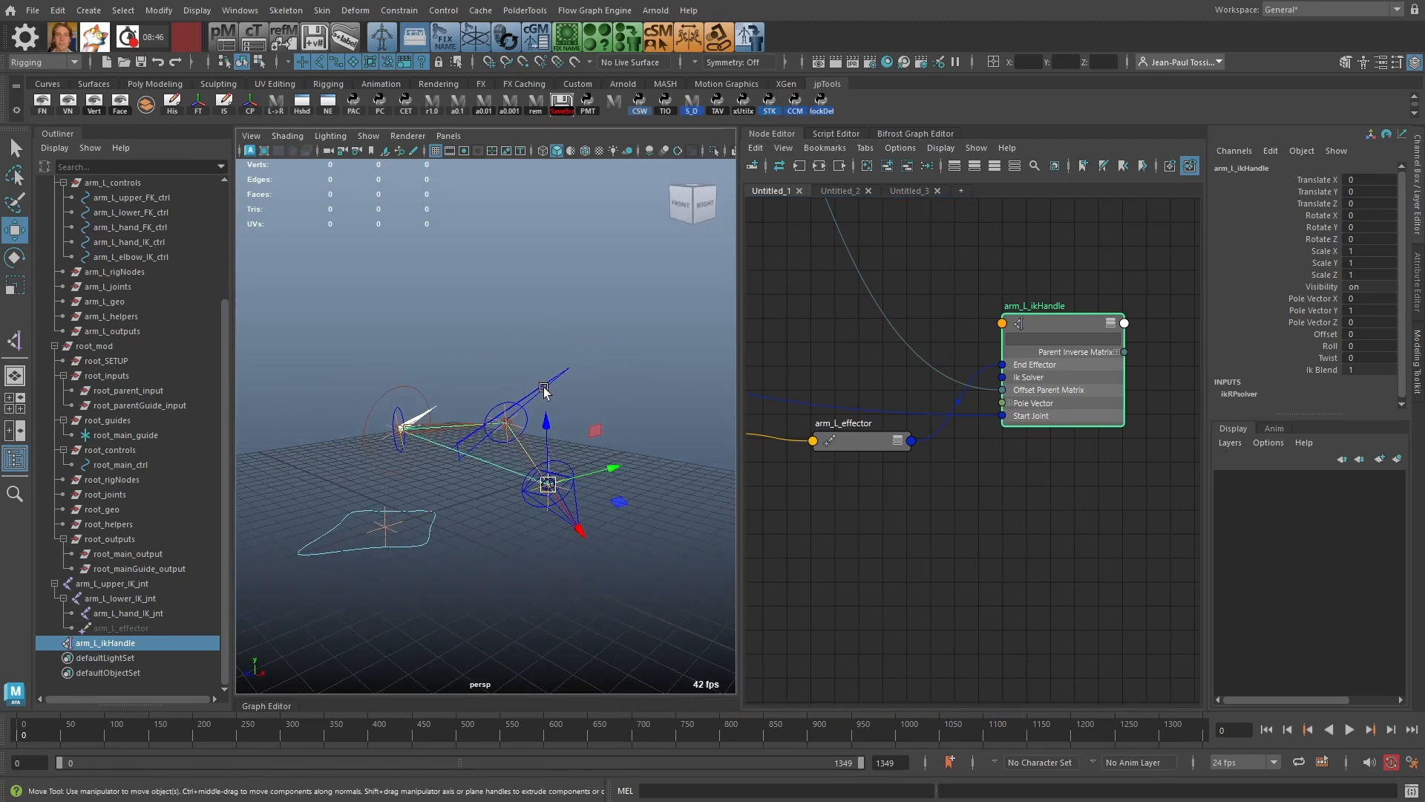
{"action": "middle_click_drag", "start_coordinate": [891, 306], "coordinate": [989, 464], "text": "alt"}
{"action": "scroll", "coordinate": [990, 464], "scroll_direction": "down", "scroll_amount": 5}
{"action": "middle_click_drag", "start_coordinate": [895, 252], "coordinate": [983, 438], "text": "alt"}
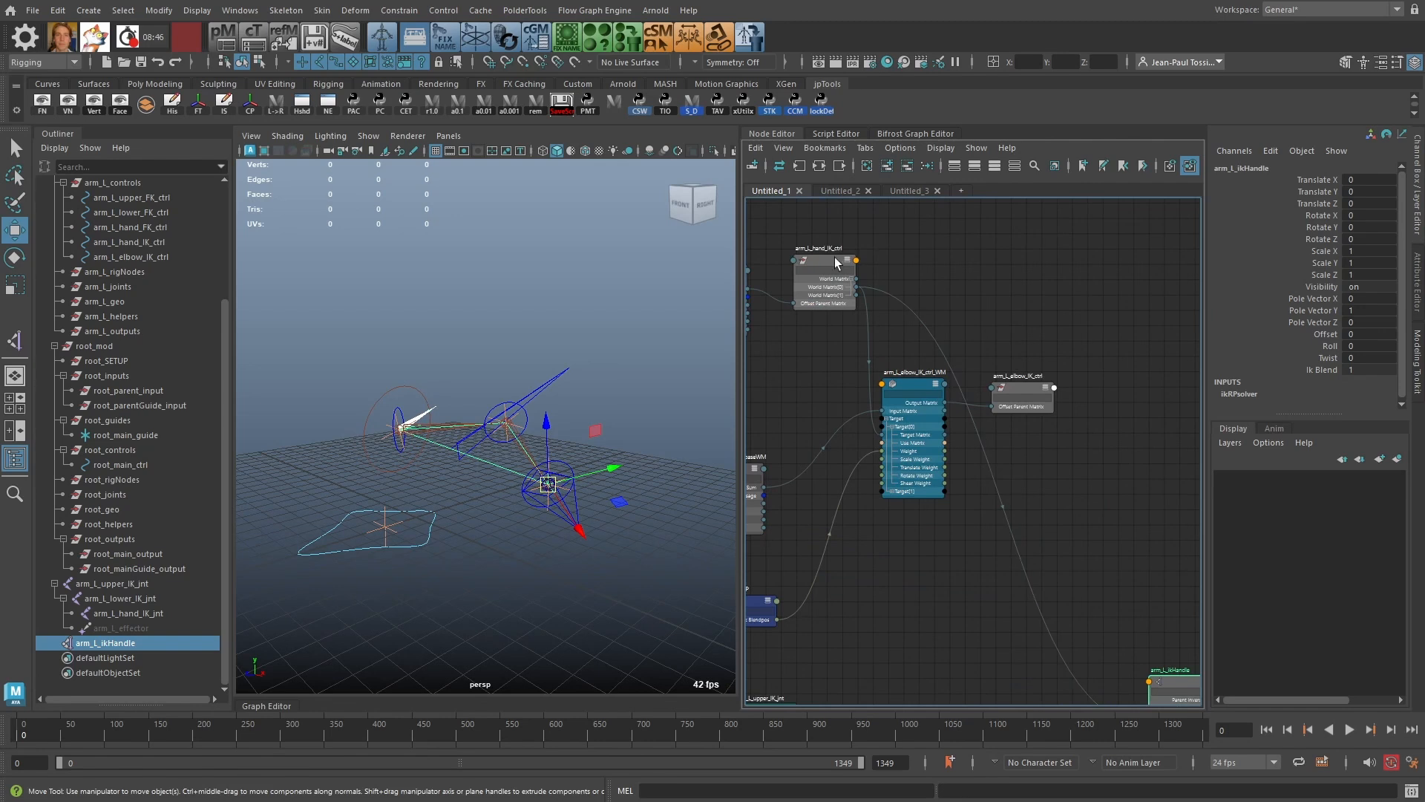
{"action": "left_click", "coordinate": [835, 264]}
{"action": "middle_click_drag", "start_coordinate": [1002, 532], "coordinate": [945, 401], "text": "alt"}
{"action": "scroll", "coordinate": [945, 400], "scroll_direction": "down", "scroll_amount": 1}
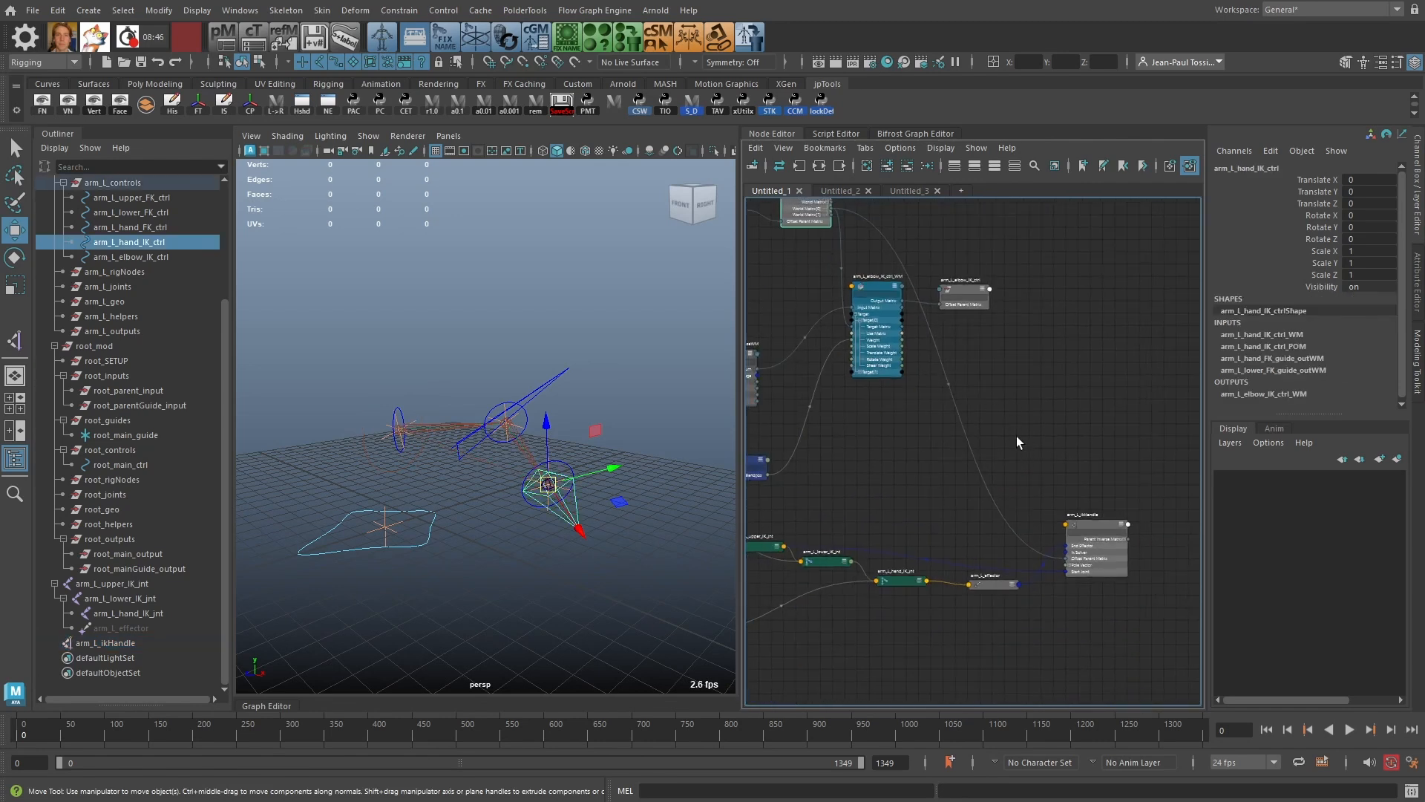
Step: Create a pickMatrix node in the free space above arm_L_ikHandle and display its input and output matrix attributes
{"action": "middle_click_drag", "start_coordinate": [1025, 518], "coordinate": [1000, 505], "text": "alt"}
{"action": "scroll", "coordinate": [1001, 506], "scroll_direction": "up", "scroll_amount": 1}
{"action": "middle_click_drag", "start_coordinate": [1006, 429], "coordinate": [982, 492], "text": "alt"}
{"action": "right_click_drag", "start_coordinate": [1010, 500], "coordinate": [992, 488], "text": "alt"}
{"action": "left_click", "coordinate": [958, 463]}
{"action": "key", "text": "Tab"}
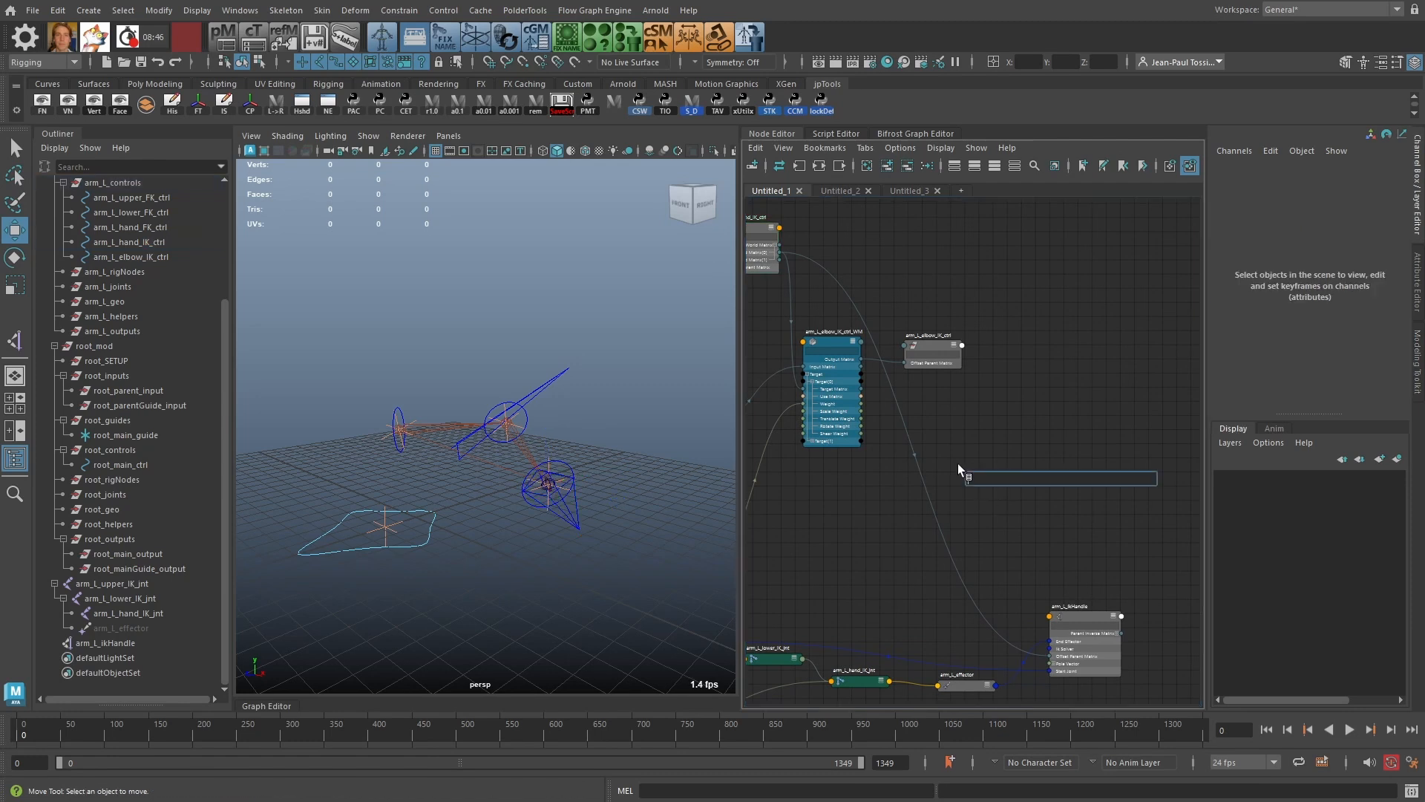
{"action": "type", "text": "pick"}
{"action": "key", "text": "Return"}
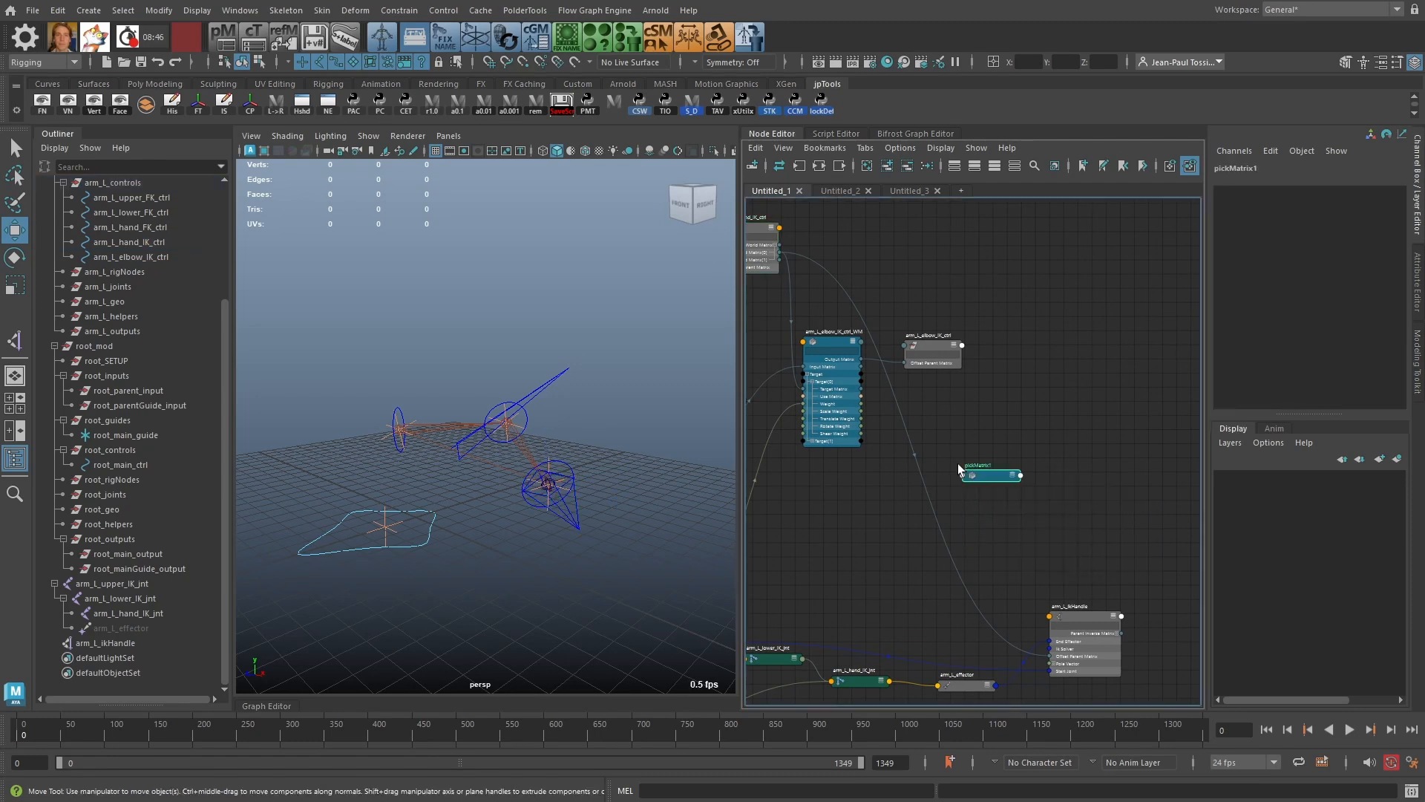
{"action": "left_click_drag", "start_coordinate": [992, 475], "coordinate": [980, 468]}
{"action": "key", "text": "4"}
Step: Connect the World Matrix output of arm_L_hand_IK_ctrl to the Input Matrix of the pickMatrix node
{"action": "middle_click_drag", "start_coordinate": [984, 423], "coordinate": [1050, 443], "text": "alt"}
{"action": "scroll", "coordinate": [1053, 447], "scroll_direction": "up", "scroll_amount": 2}
{"action": "middle_click_drag", "start_coordinate": [799, 214], "coordinate": [862, 276], "text": "alt"}
{"action": "left_click", "coordinate": [825, 271]}
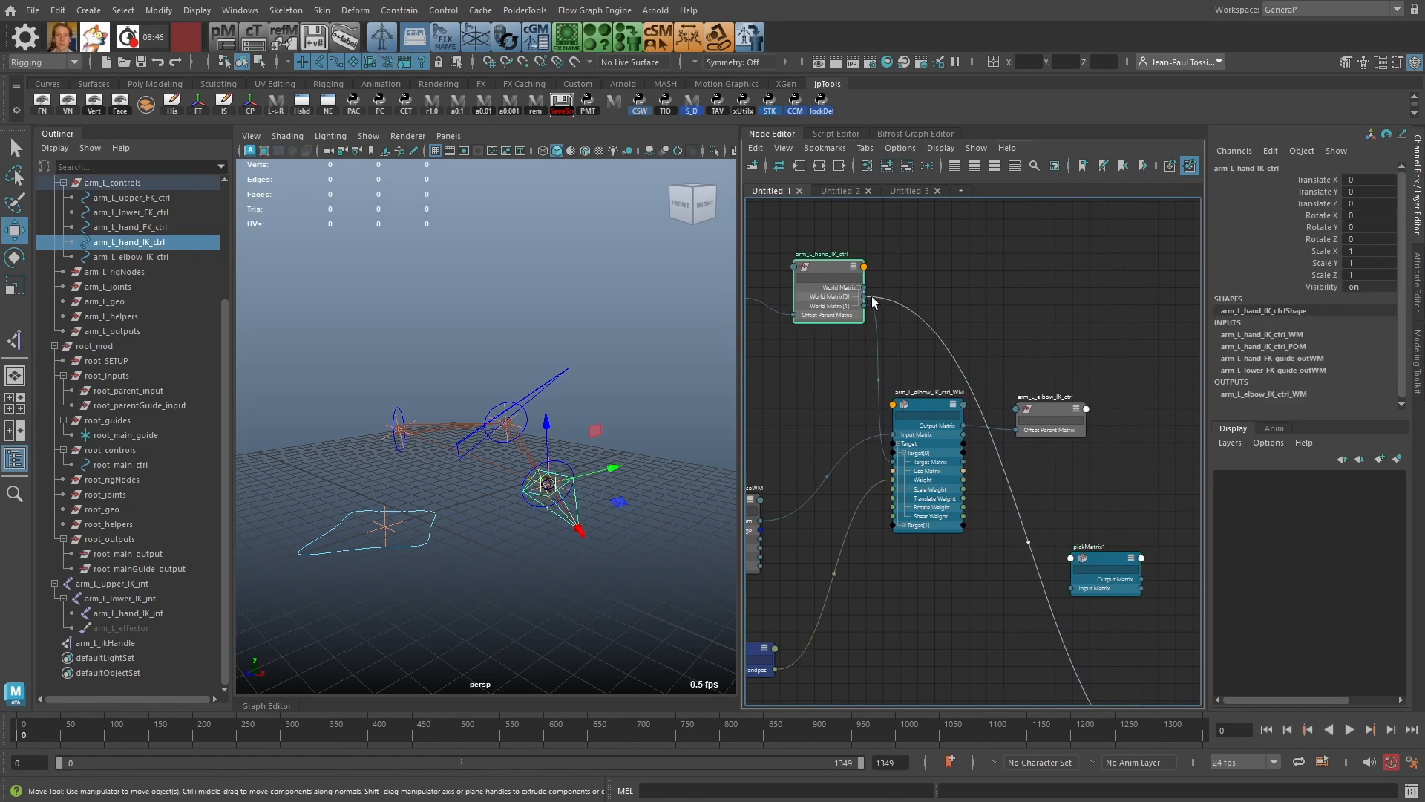
{"action": "left_click_drag", "start_coordinate": [863, 297], "coordinate": [1089, 555]}
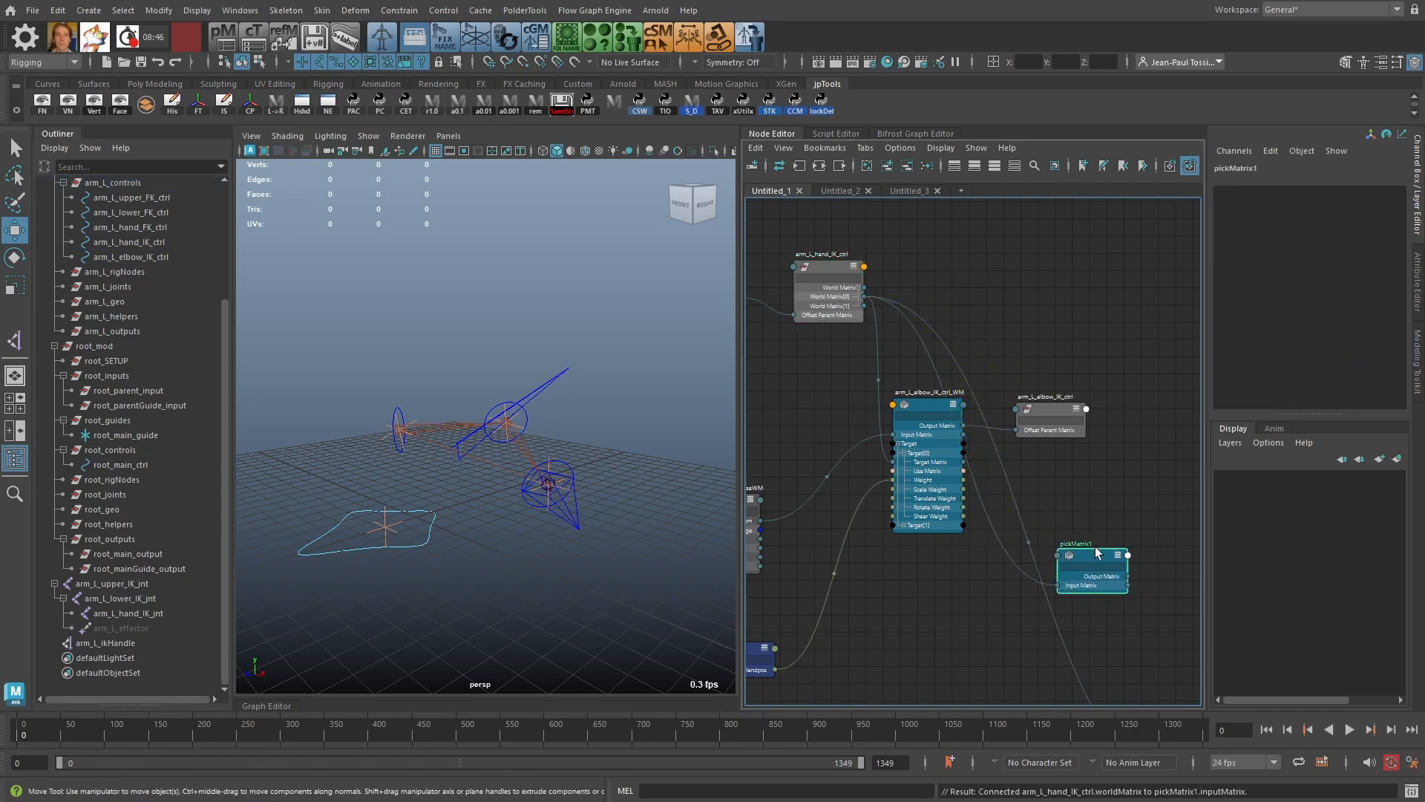
Step: Limit the pickMatrix node to translation by turning off Use Rotate, Use Scale and Use Shear
{"action": "double_click", "coordinate": [1094, 546]}
{"action": "mouse_move", "coordinate": [953, 552]}
{"action": "left_mouse_down"}
{"action": "mouse_move", "coordinate": [951, 516]}
{"action": "mouse_move", "coordinate": [952, 548]}
{"action": "left_mouse_up"}
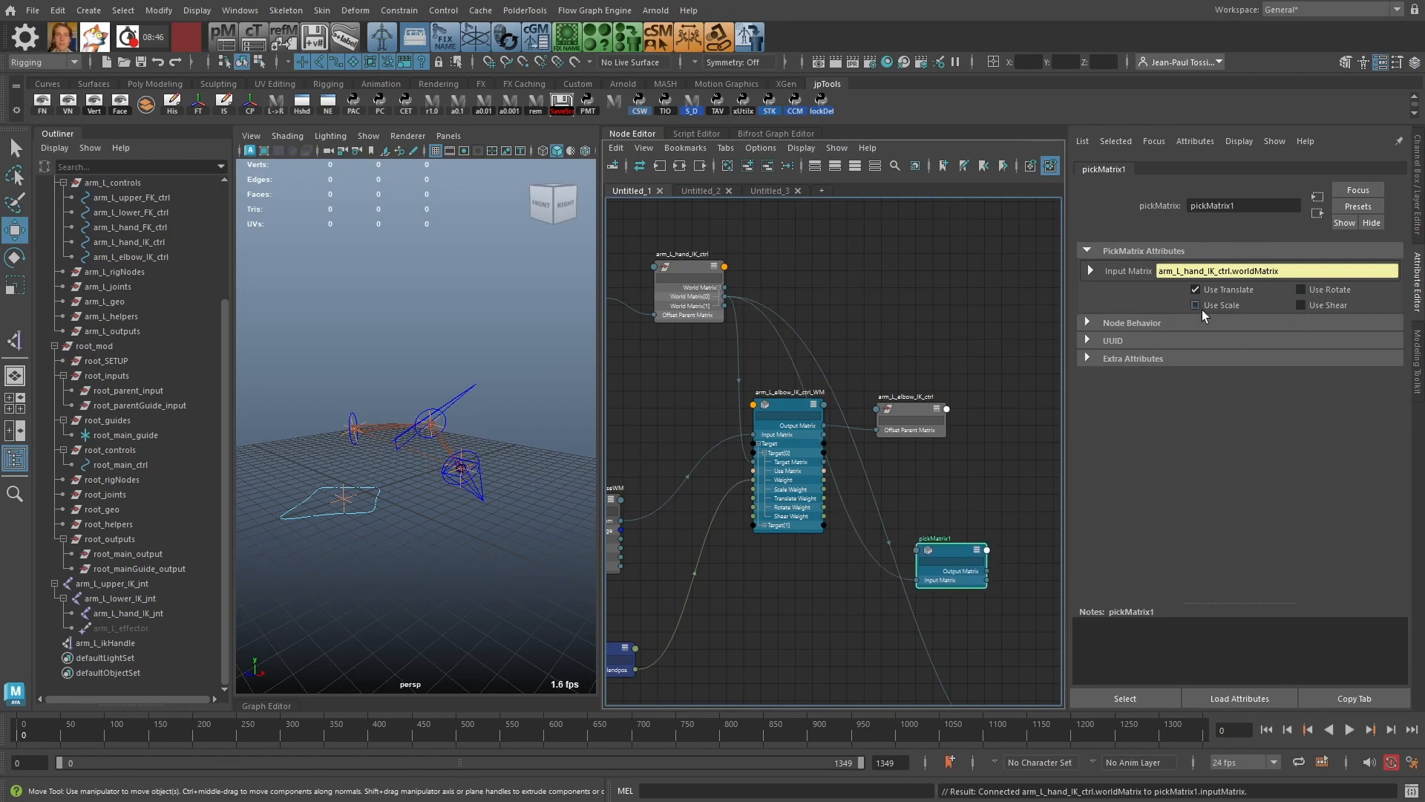
{"action": "left_click_drag", "start_coordinate": [965, 551], "coordinate": [972, 560]}
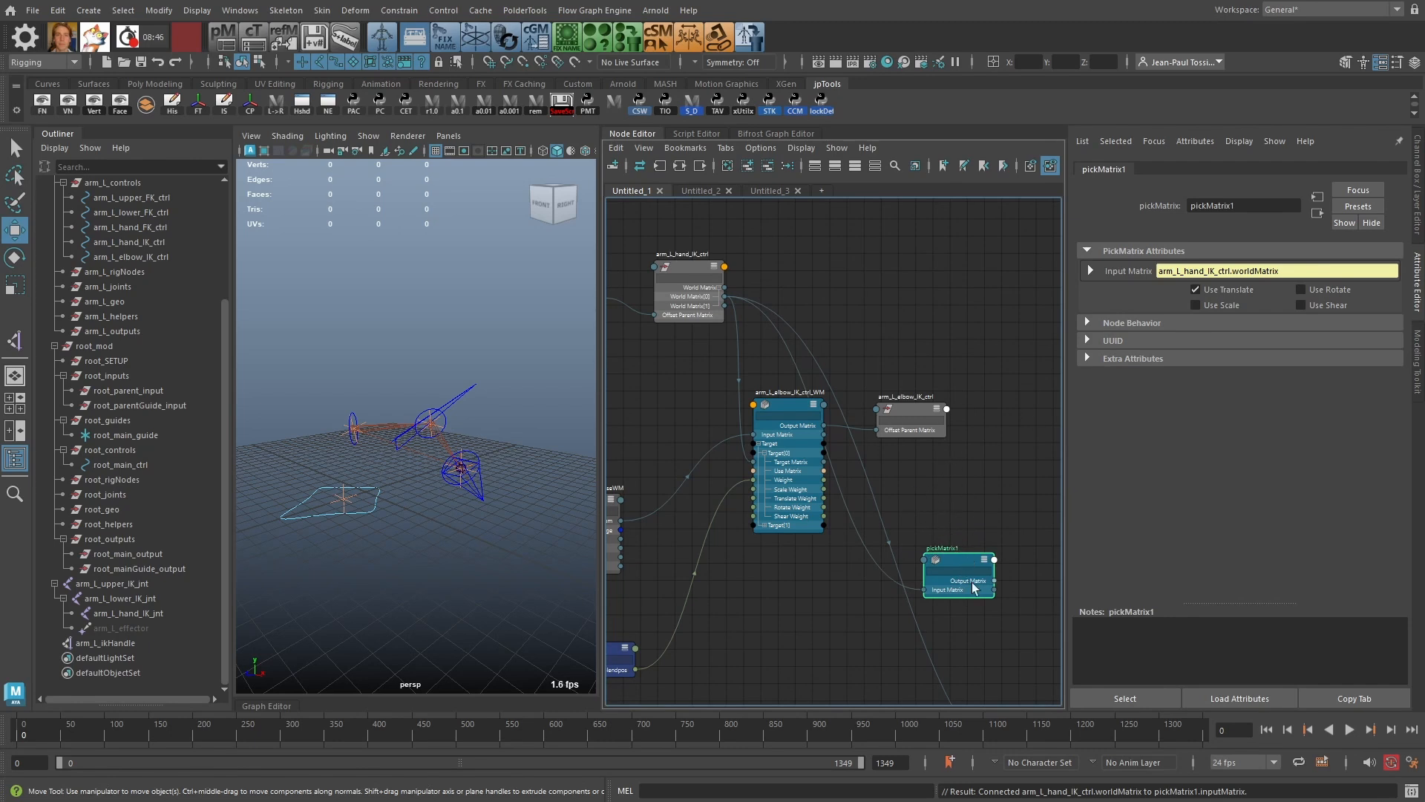
{"action": "middle_click_drag", "start_coordinate": [965, 569], "coordinate": [868, 440], "text": "alt"}
{"action": "left_click_drag", "start_coordinate": [843, 418], "coordinate": [870, 451]}
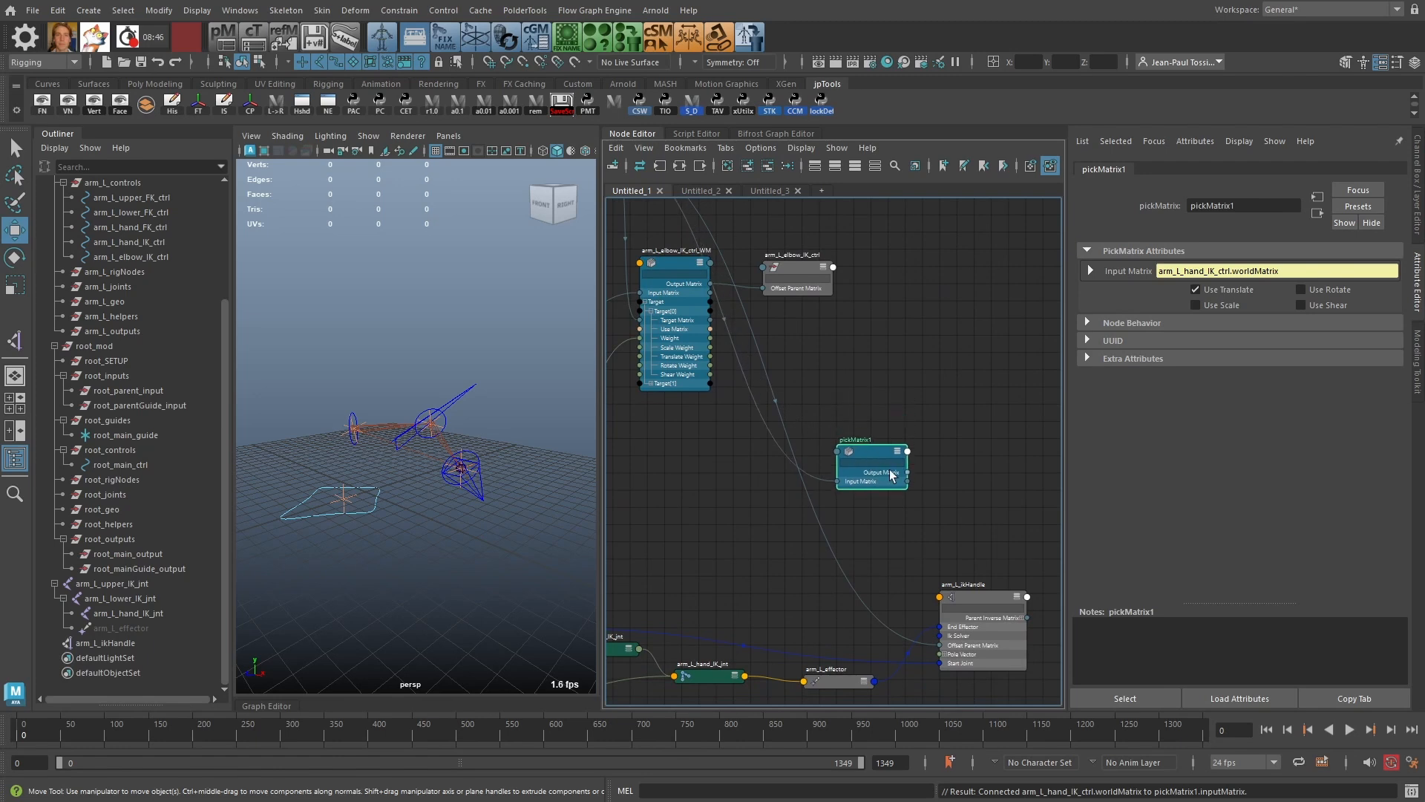
Step: Rename the pickMatrix node to arm_L_hand_IK_ctrl_outWtM, reusing the hand IK control's name as the base
{"action": "middle_click_drag", "start_coordinate": [904, 421], "coordinate": [984, 577], "text": "alt"}
{"action": "scroll", "coordinate": [890, 460], "scroll_direction": "down", "scroll_amount": 1}
{"action": "double_click", "coordinate": [692, 297]}
{"action": "key", "text": "ctrl+c"}
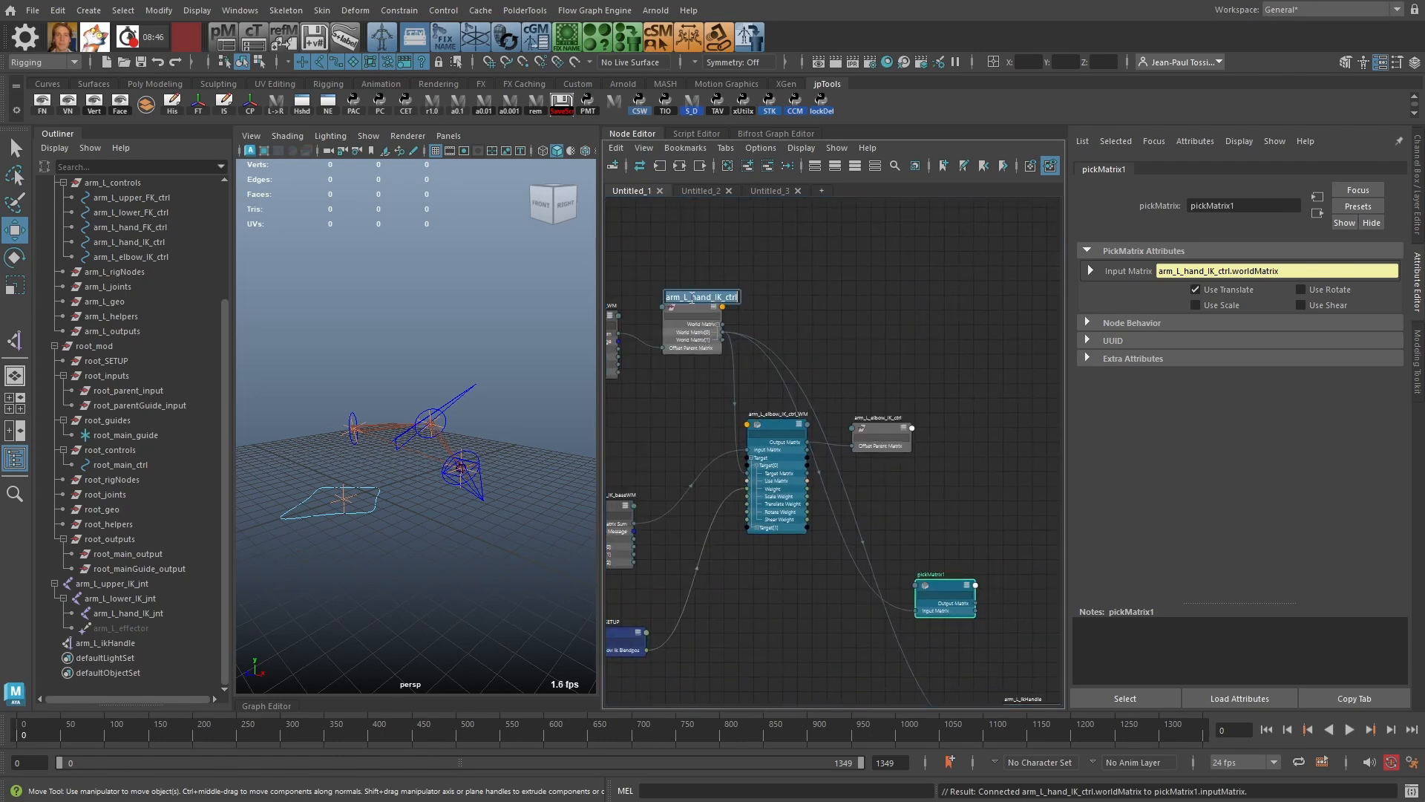
{"action": "double_click", "coordinate": [932, 576]}
{"action": "key", "text": "ctrl+v"}
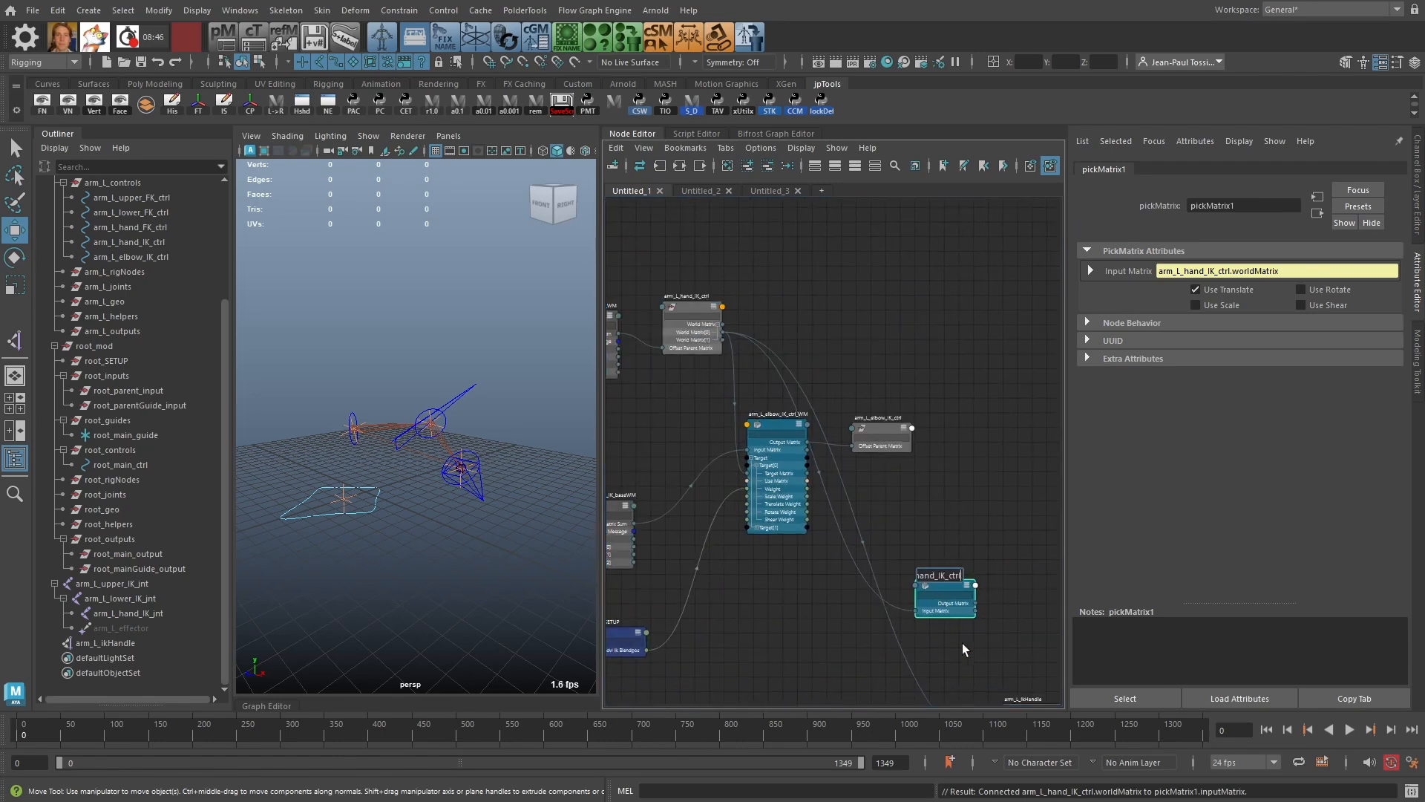
{"action": "type", "text": "_outTM"}
{"action": "key", "text": "Left"}
{"action": "key", "text": "Left"}
{"action": "type", "text": "W"}
{"action": "key", "text": "Return"}
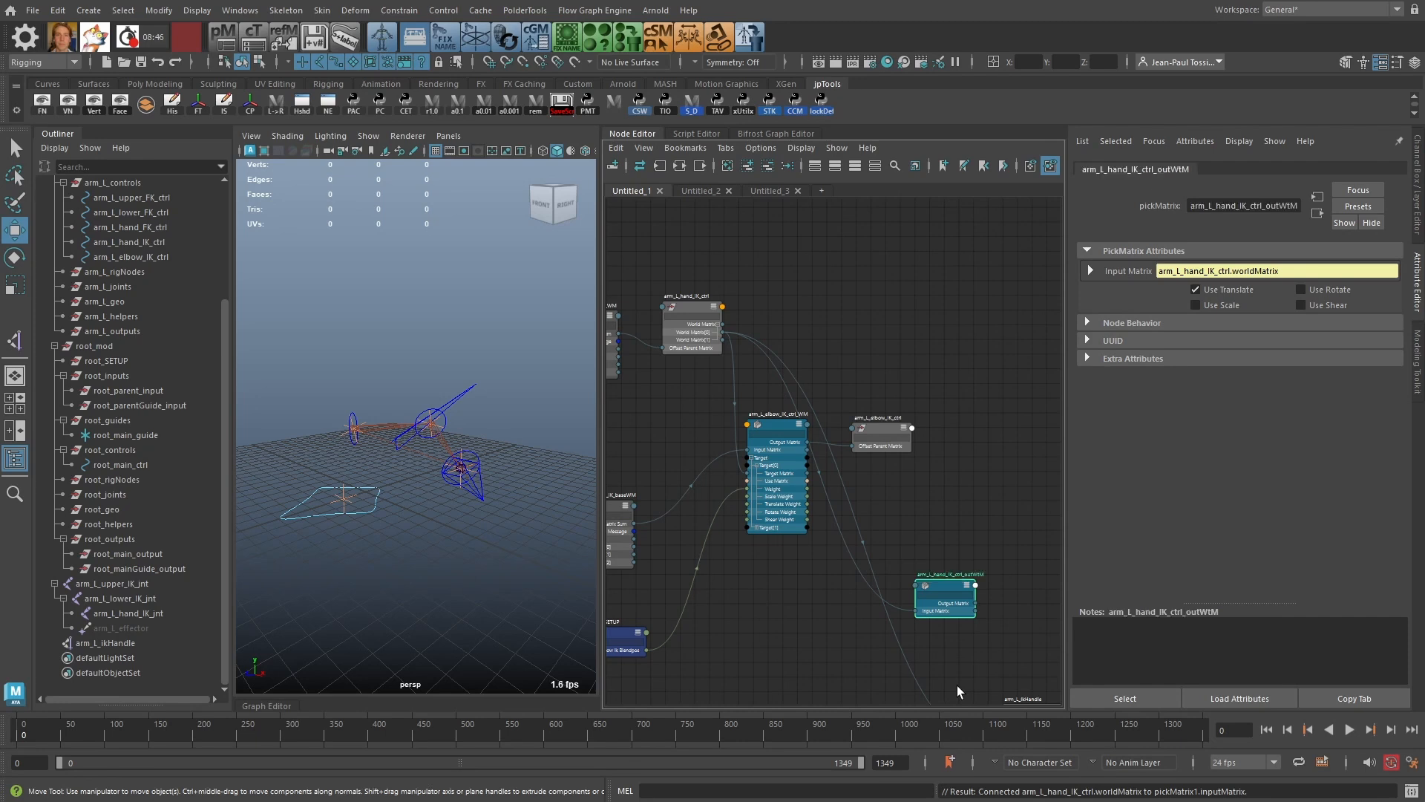
Step: Connect the Output Matrix of arm_L_hand_IK_ctrl_outWtM to the Offset Parent Matrix of arm_L_ikHandle and bring back the channel values
{"action": "middle_click_drag", "start_coordinate": [912, 556], "coordinate": [787, 267], "text": "alt"}
{"action": "scroll", "coordinate": [839, 291], "scroll_direction": "up", "scroll_amount": 3}
{"action": "left_click_drag", "start_coordinate": [858, 291], "coordinate": [921, 594]}
{"action": "left_click_drag", "start_coordinate": [972, 519], "coordinate": [948, 520]}
{"action": "left_click_drag", "start_coordinate": [473, 455], "coordinate": [376, 441], "text": "alt"}
{"action": "key", "text": "ctrl+a"}
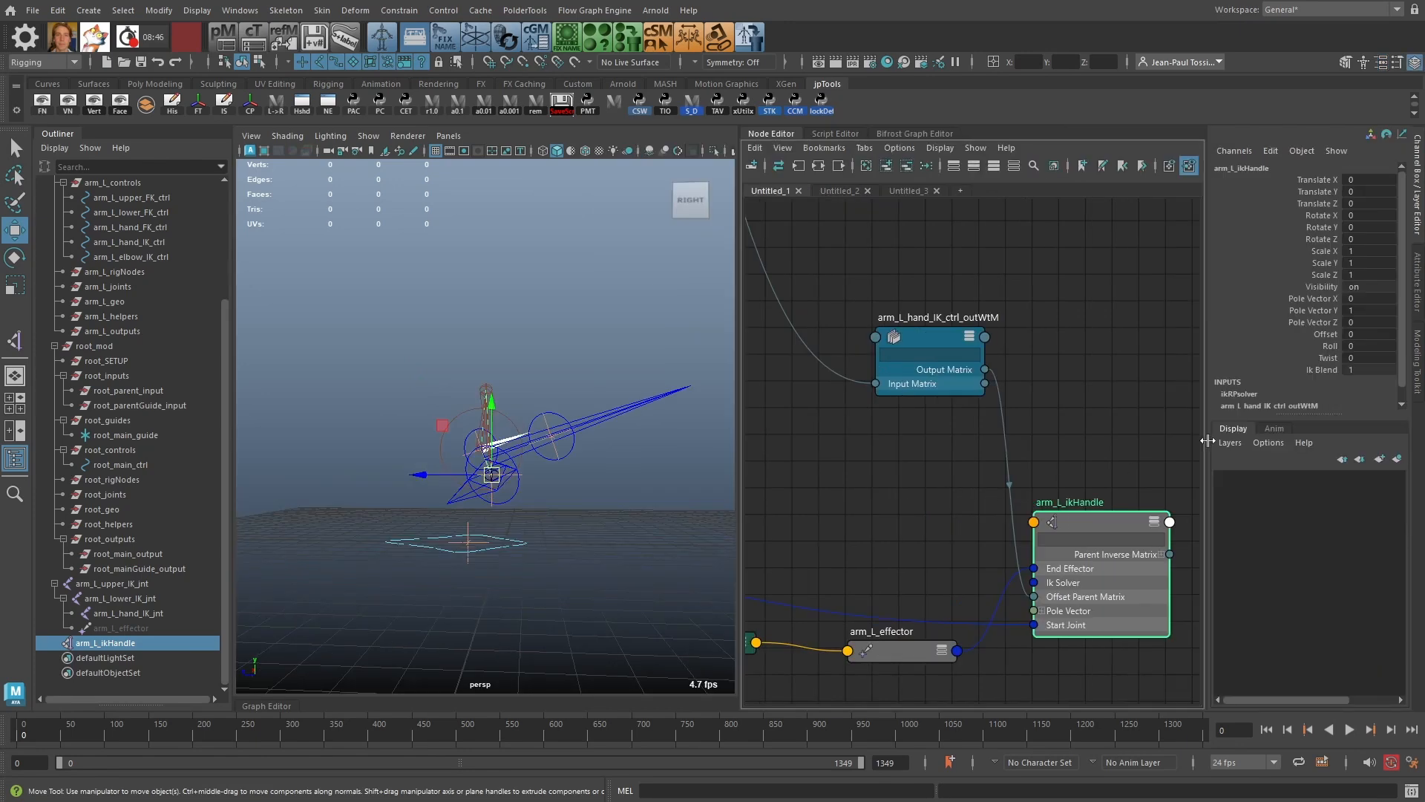
Step: Check the arm from other angles and slightly reposition the arm_L_hand_IK_ctrl_outWtM and arm_L_ikHandle nodes in the graph
{"action": "left_click_drag", "start_coordinate": [1350, 305], "coordinate": [1357, 297], "text": "ctrl"}
{"action": "left_click_drag", "start_coordinate": [567, 362], "coordinate": [485, 513], "text": "alt"}
{"action": "left_click_drag", "start_coordinate": [454, 401], "coordinate": [415, 245], "text": "alt"}
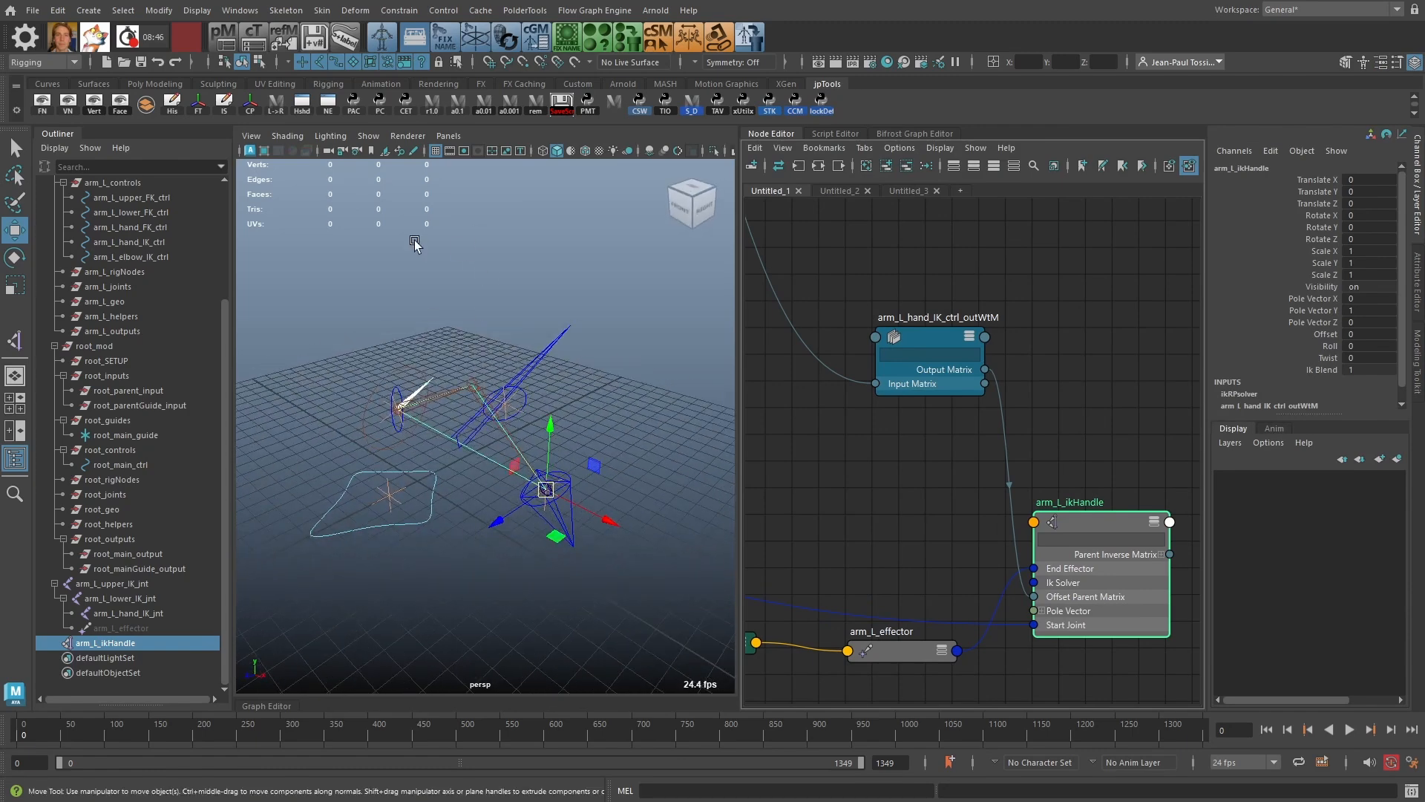
{"action": "left_click_drag", "start_coordinate": [957, 343], "coordinate": [942, 370]}
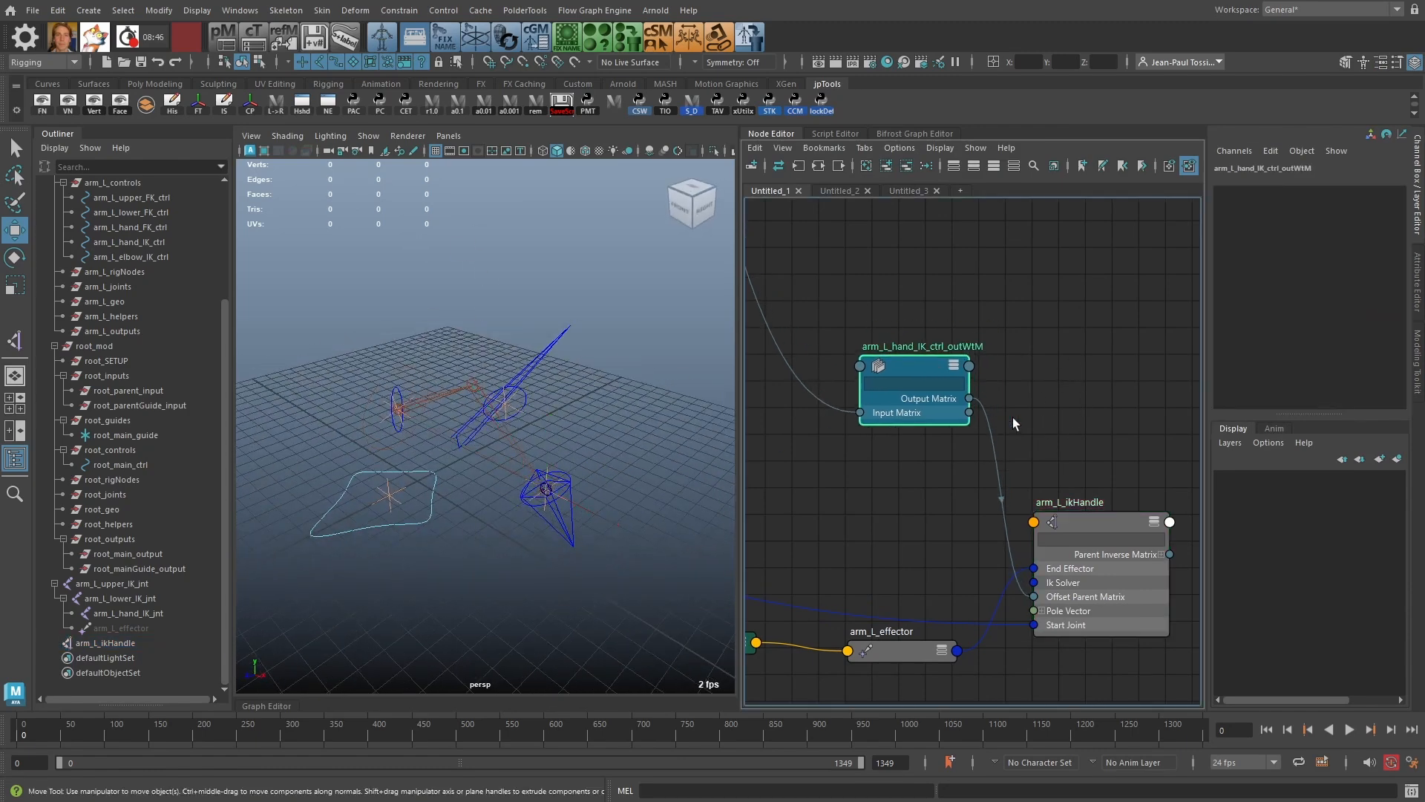
{"action": "left_click_drag", "start_coordinate": [1070, 501], "coordinate": [1076, 493]}
{"action": "left_click_drag", "start_coordinate": [921, 366], "coordinate": [922, 352]}
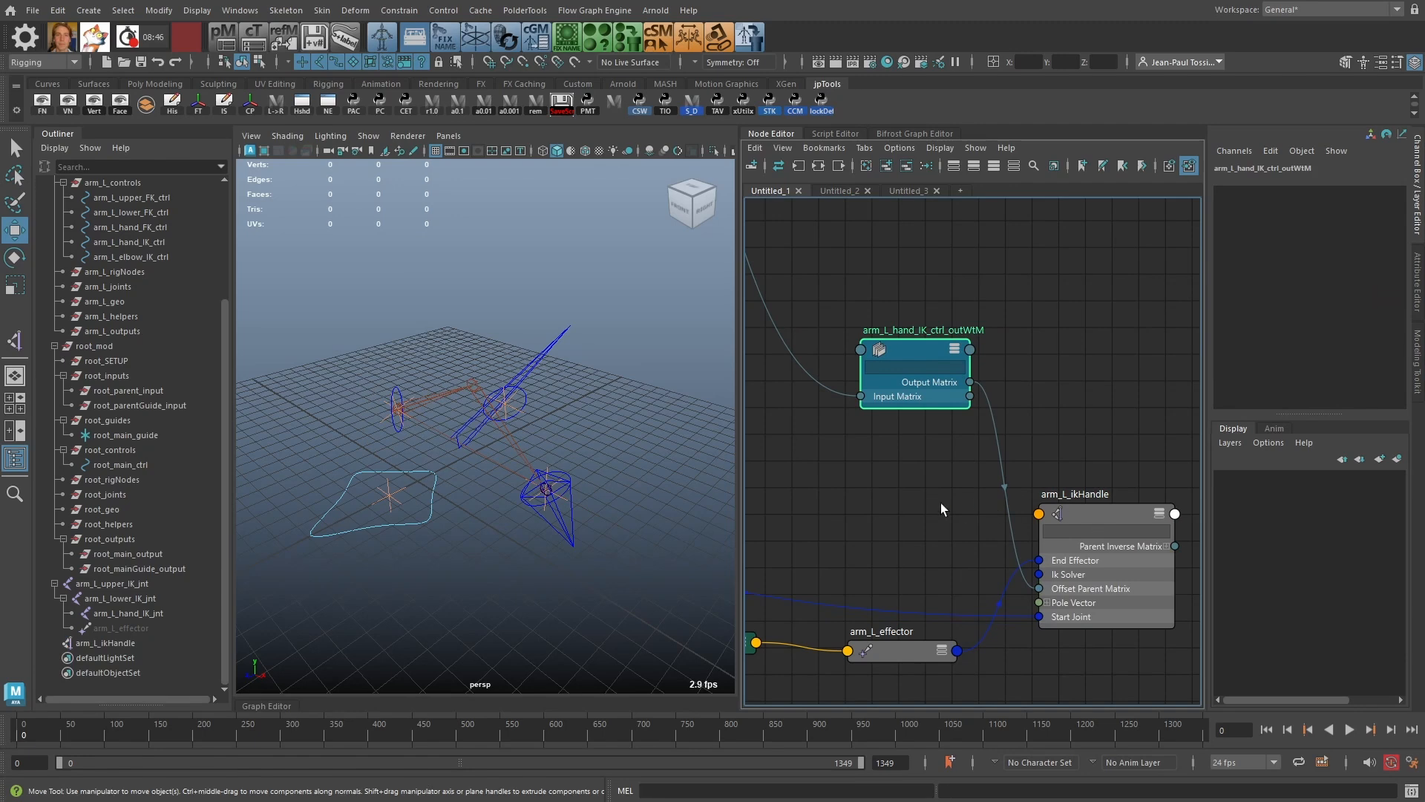
Step: Bring the elbow IK control into focus in the node graph and slightly reposition the arm_L_ikHandle and arm_L_elbow_IK_ctrl nodes
{"action": "left_click", "coordinate": [553, 356]}
{"action": "left_click_drag", "start_coordinate": [582, 360], "coordinate": [549, 392], "text": "alt"}
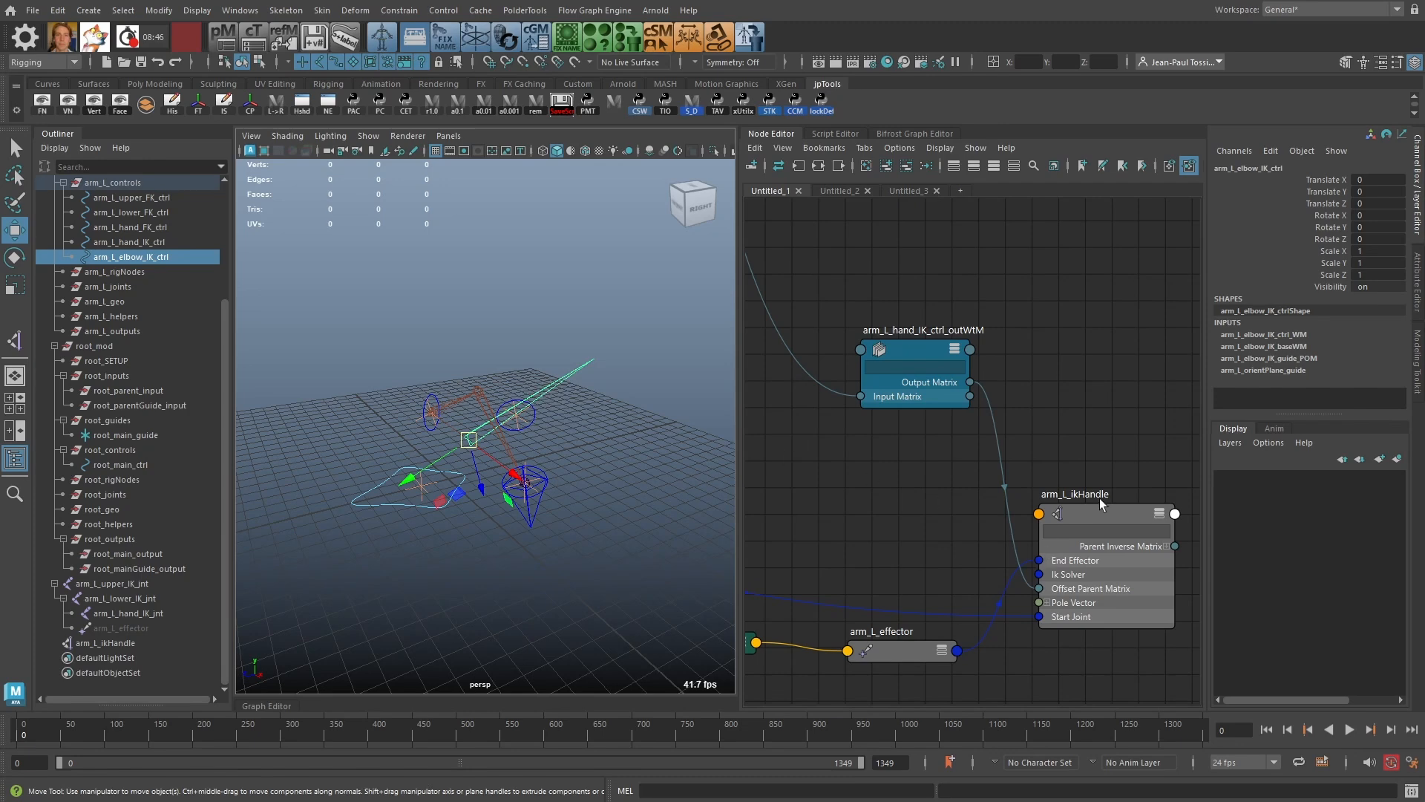
{"action": "left_click_drag", "start_coordinate": [1098, 516], "coordinate": [1091, 517]}
{"action": "left_click_drag", "start_coordinate": [1084, 493], "coordinate": [1076, 501]}
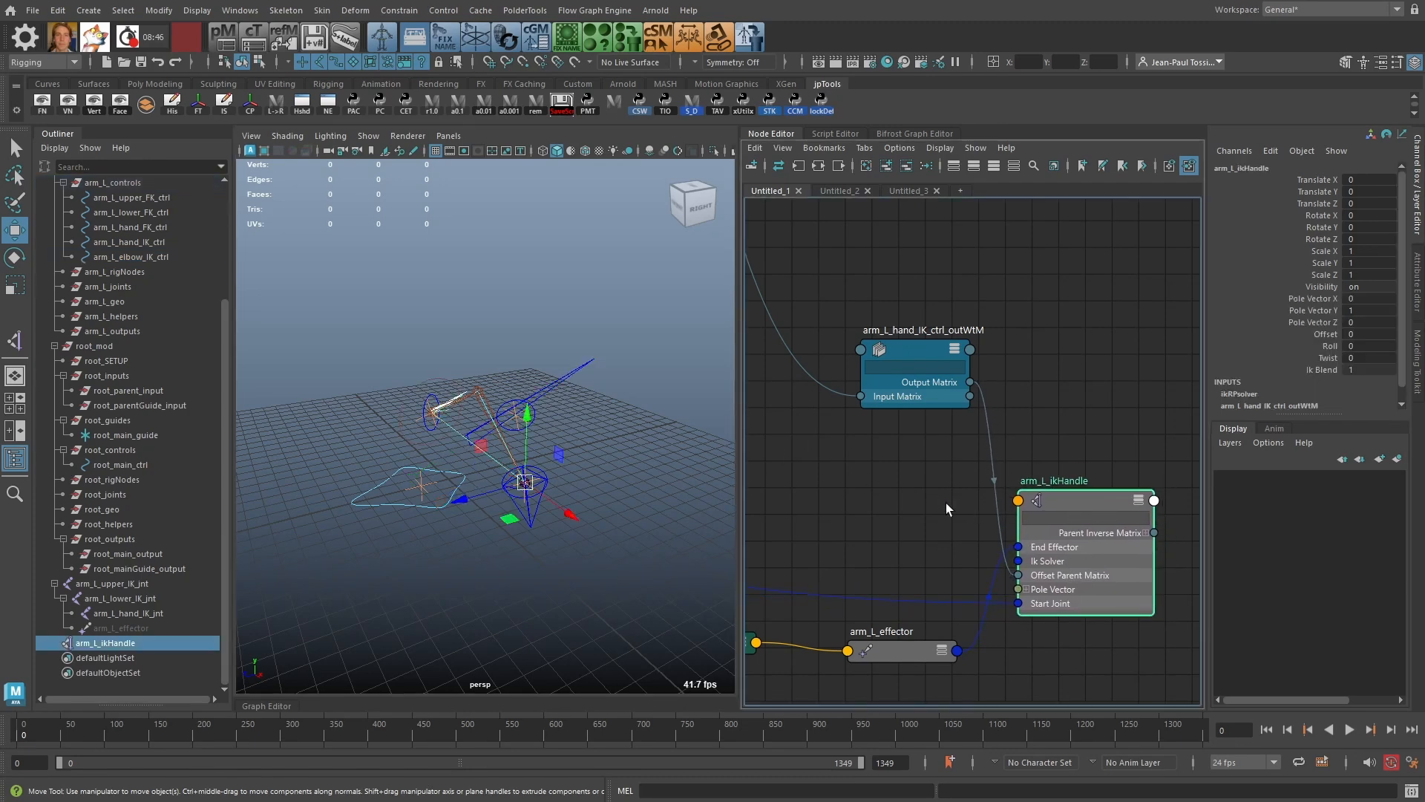
{"action": "left_click", "coordinate": [557, 371]}
{"action": "middle_click_drag", "start_coordinate": [884, 378], "coordinate": [747, 488], "text": "alt"}
{"action": "right_click_drag", "start_coordinate": [747, 489], "coordinate": [1018, 471], "text": "alt"}
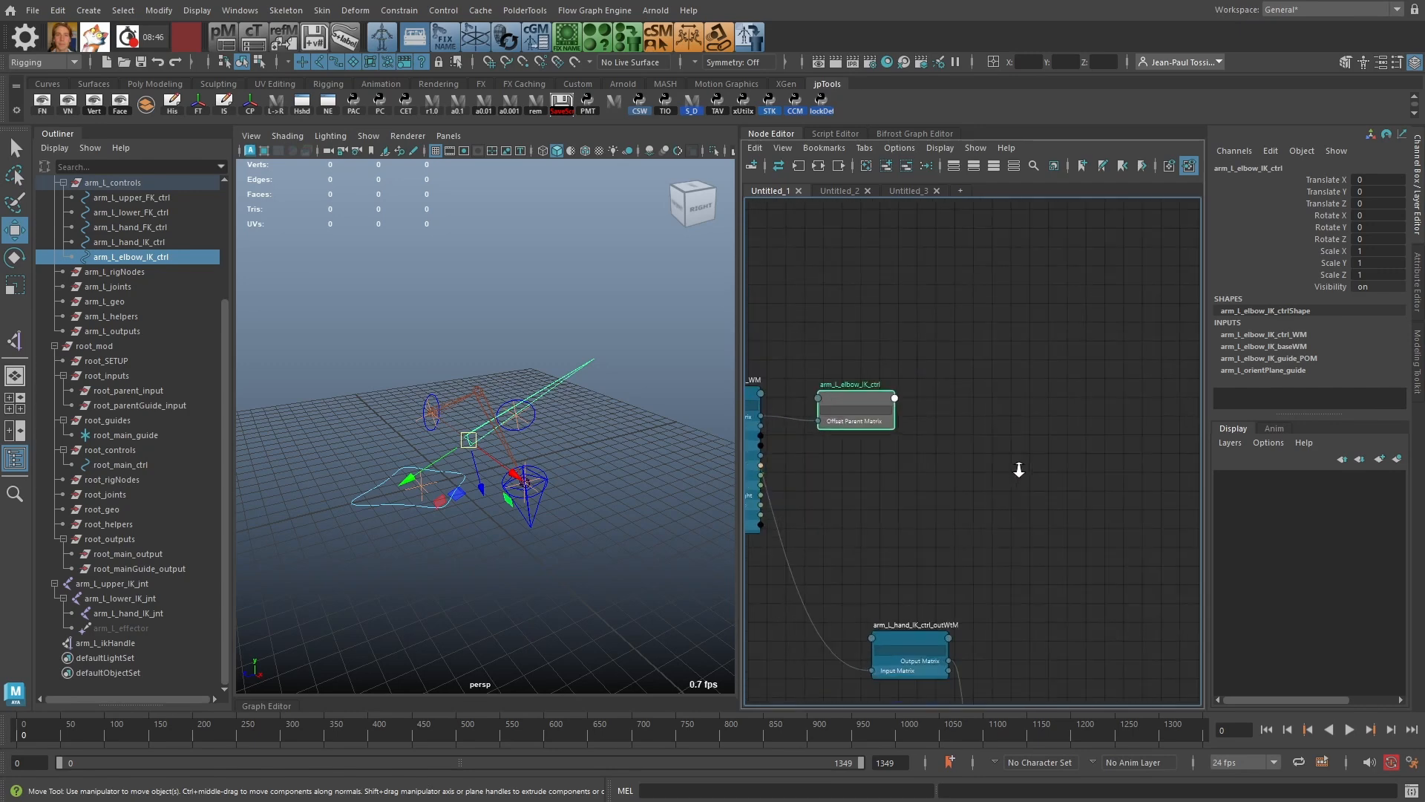
{"action": "left_click_drag", "start_coordinate": [859, 395], "coordinate": [854, 413]}
{"action": "middle_click_drag", "start_coordinate": [892, 441], "coordinate": [894, 416], "text": "alt"}
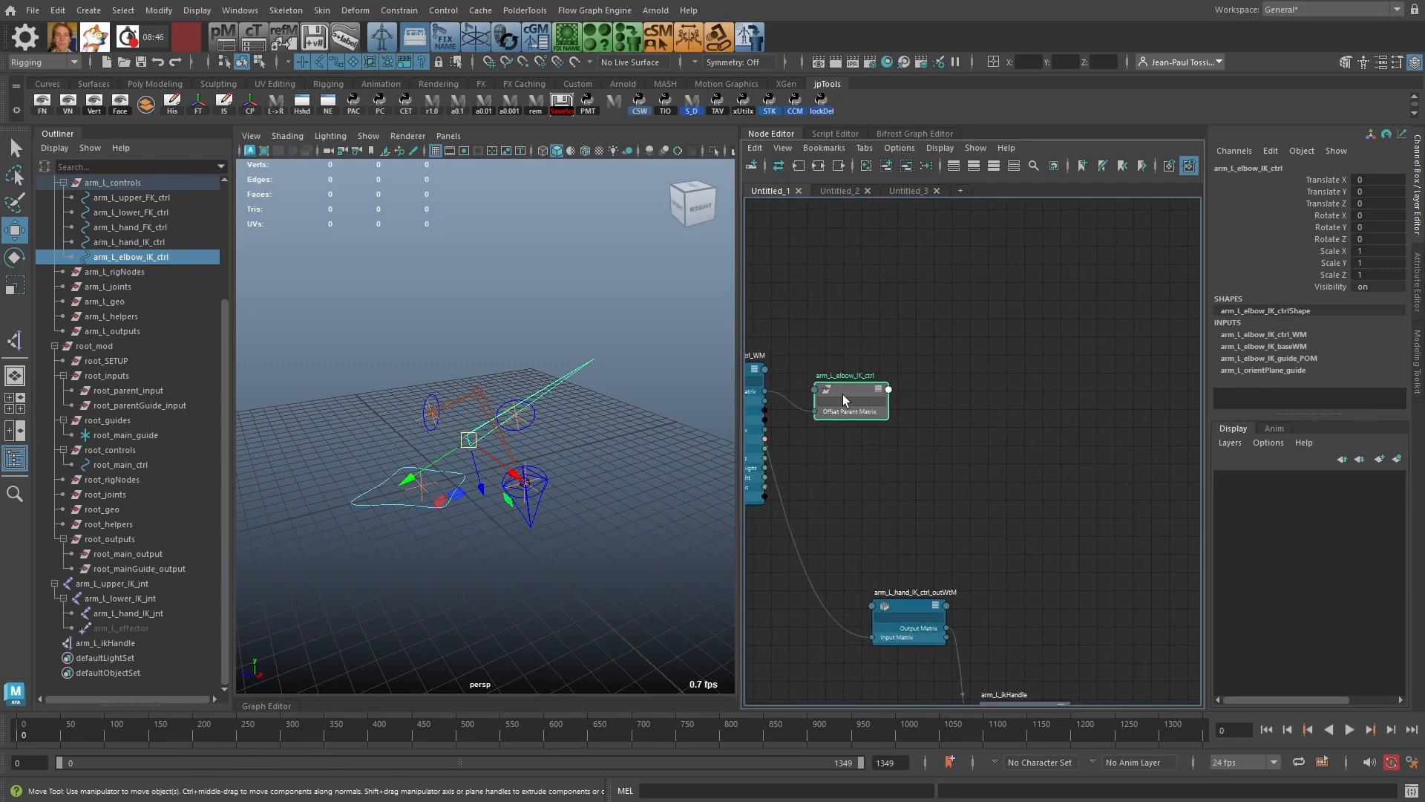
{"action": "left_click_drag", "start_coordinate": [455, 449], "coordinate": [523, 474], "text": "alt"}
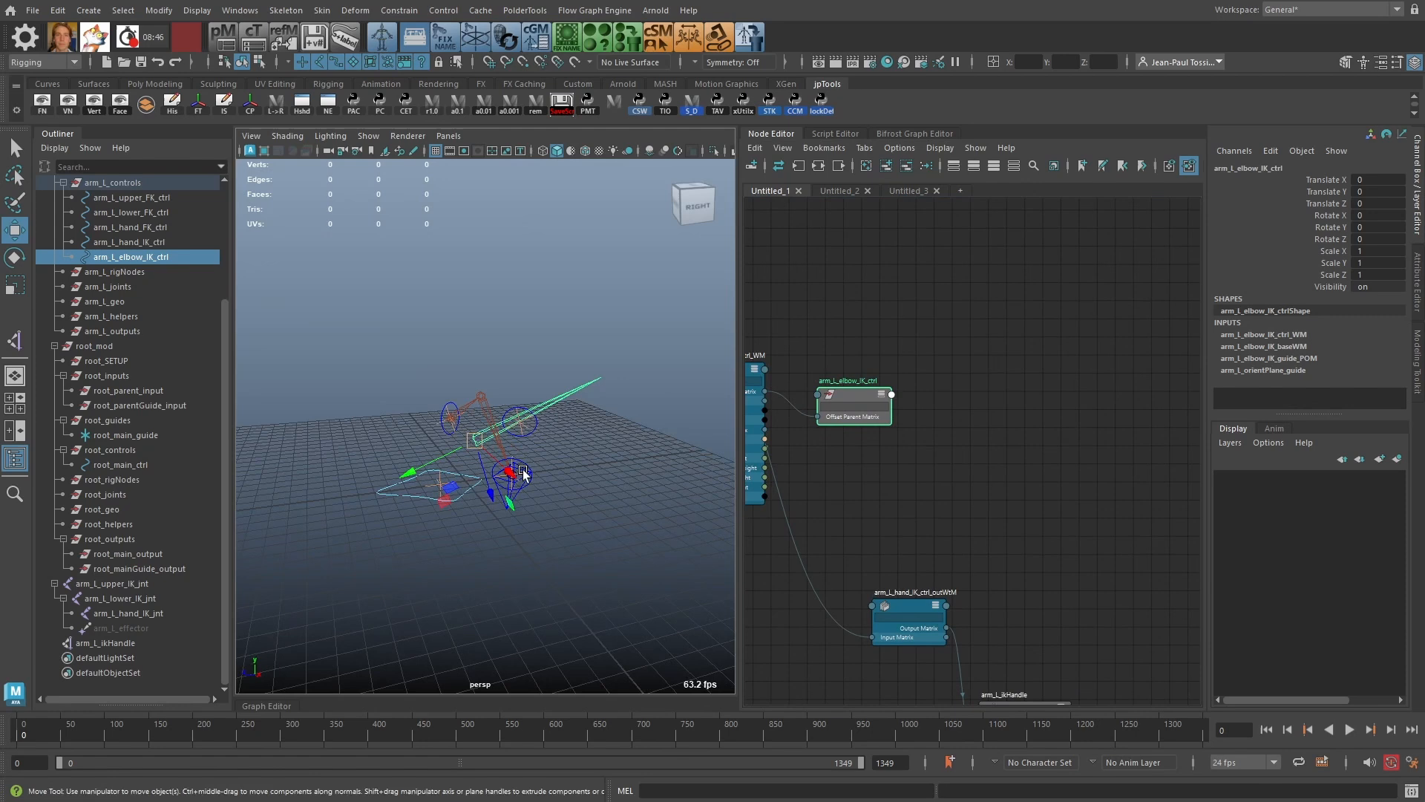
Step: Add a multiplyVectorByMatrix node to the graph, show all its attributes and place it beside arm_L_elbow_IK_ctrl
{"action": "left_click", "coordinate": [956, 439]}
{"action": "key", "text": "Tab"}
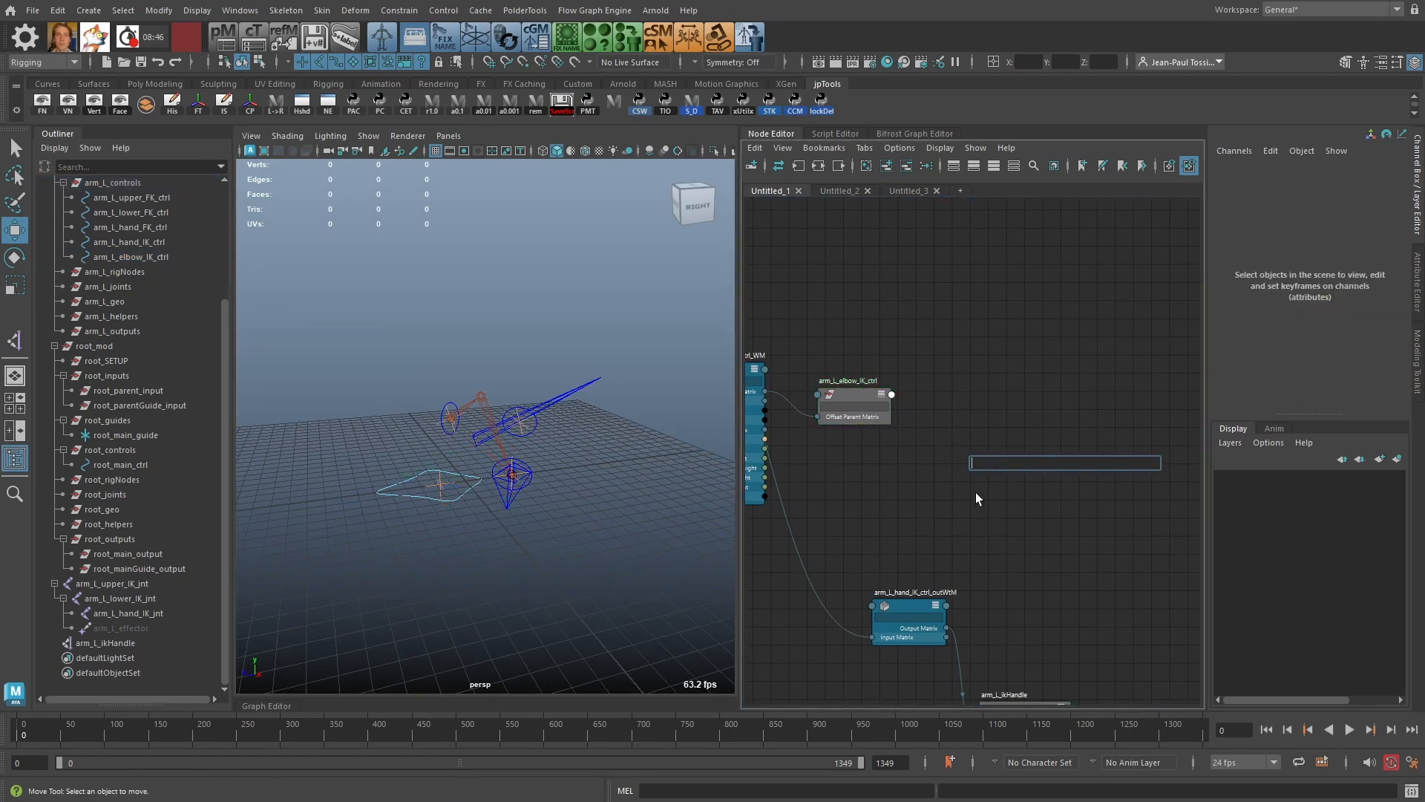
{"action": "type", "text": "vet"}
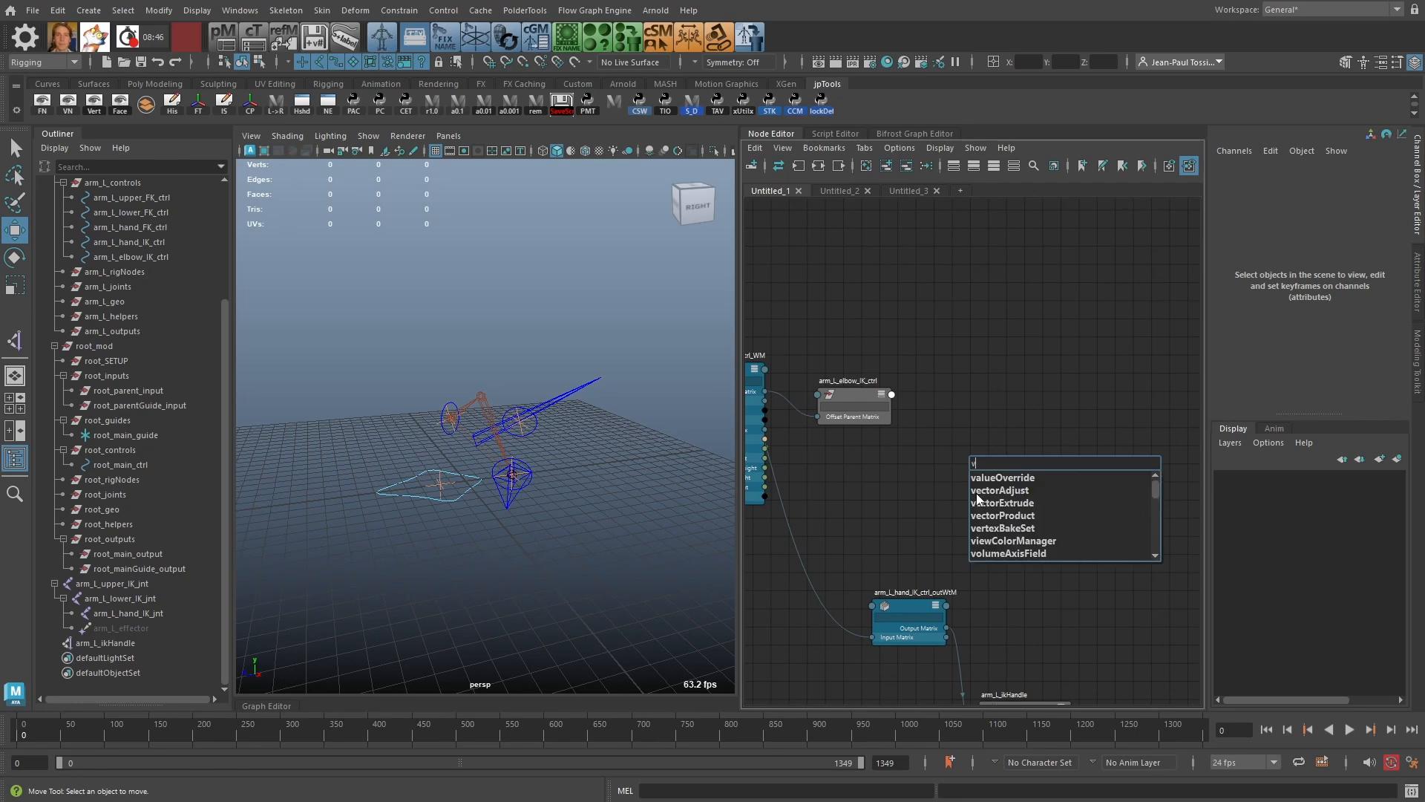
{"action": "key", "text": "BackSpace"}
{"action": "key", "text": "BackSpace"}
{"action": "key", "text": "BackSpace"}
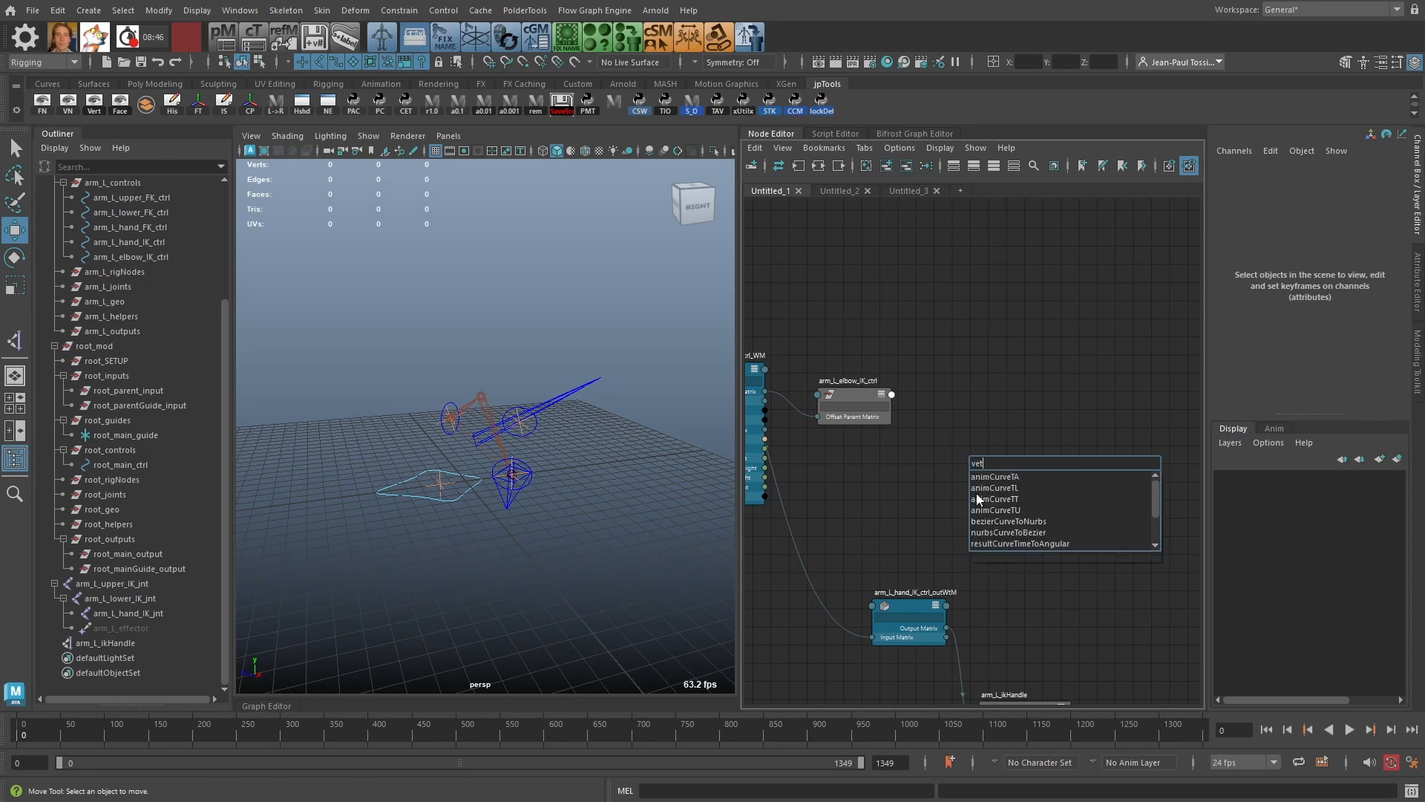
{"action": "type", "text": "mult"}
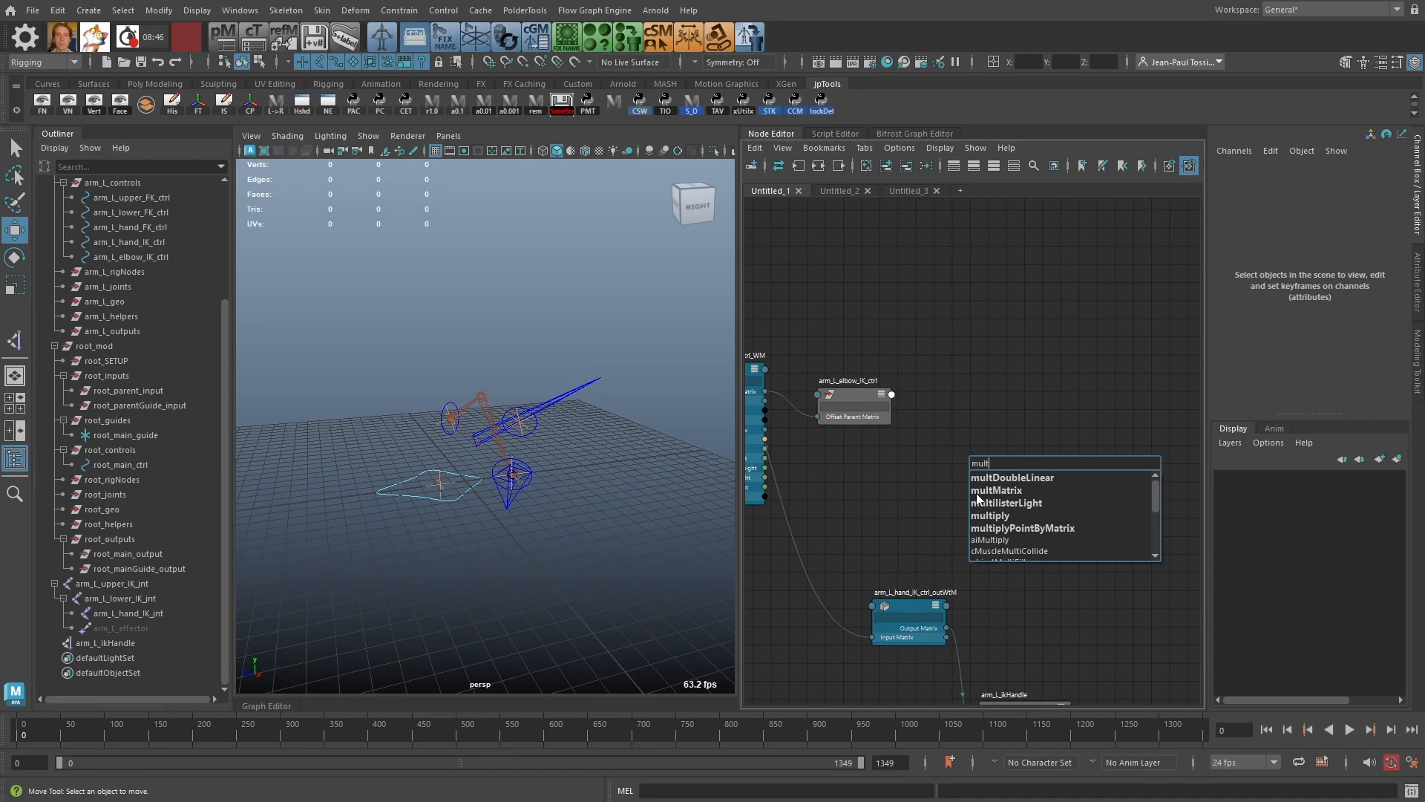
{"action": "type", "text": "iplyv"}
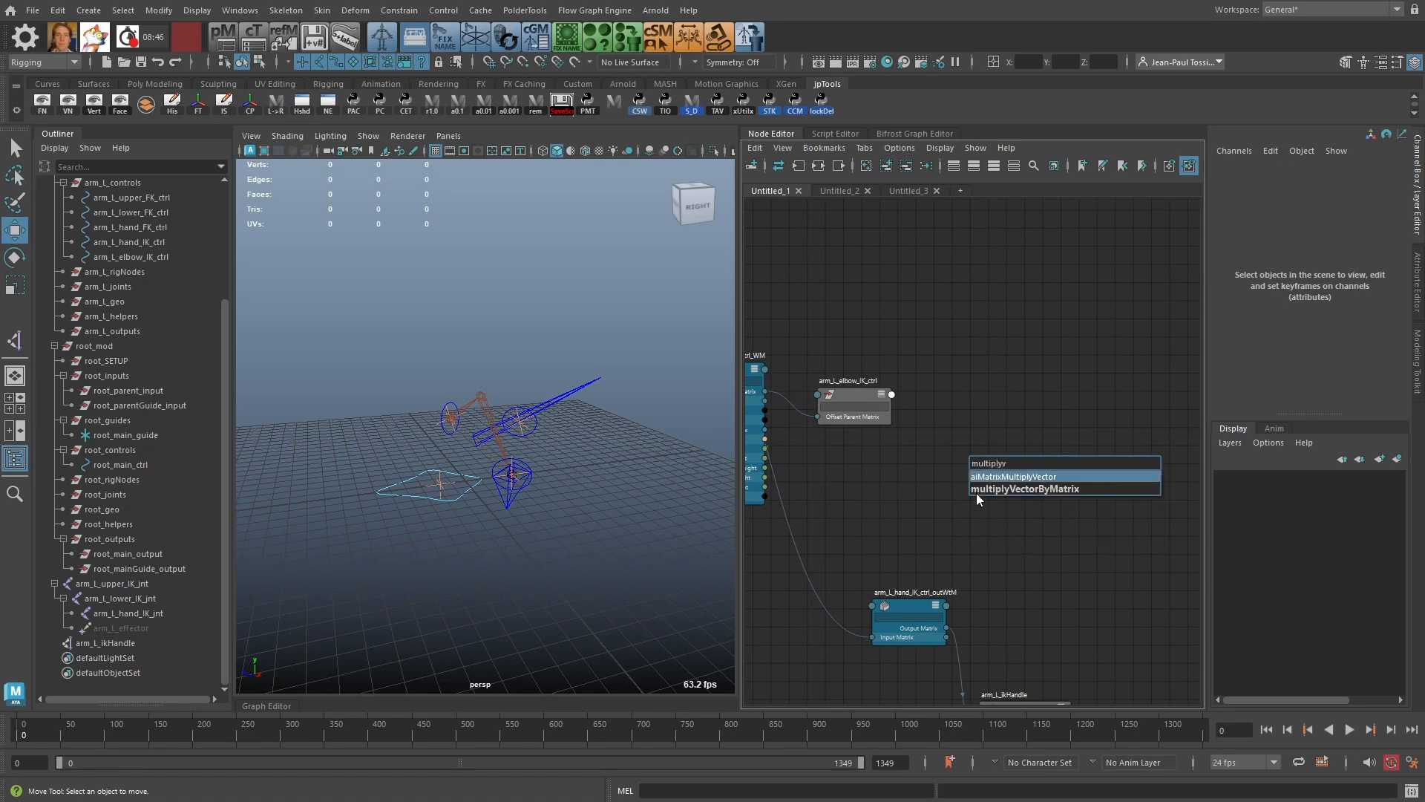
{"action": "key", "text": "Return"}
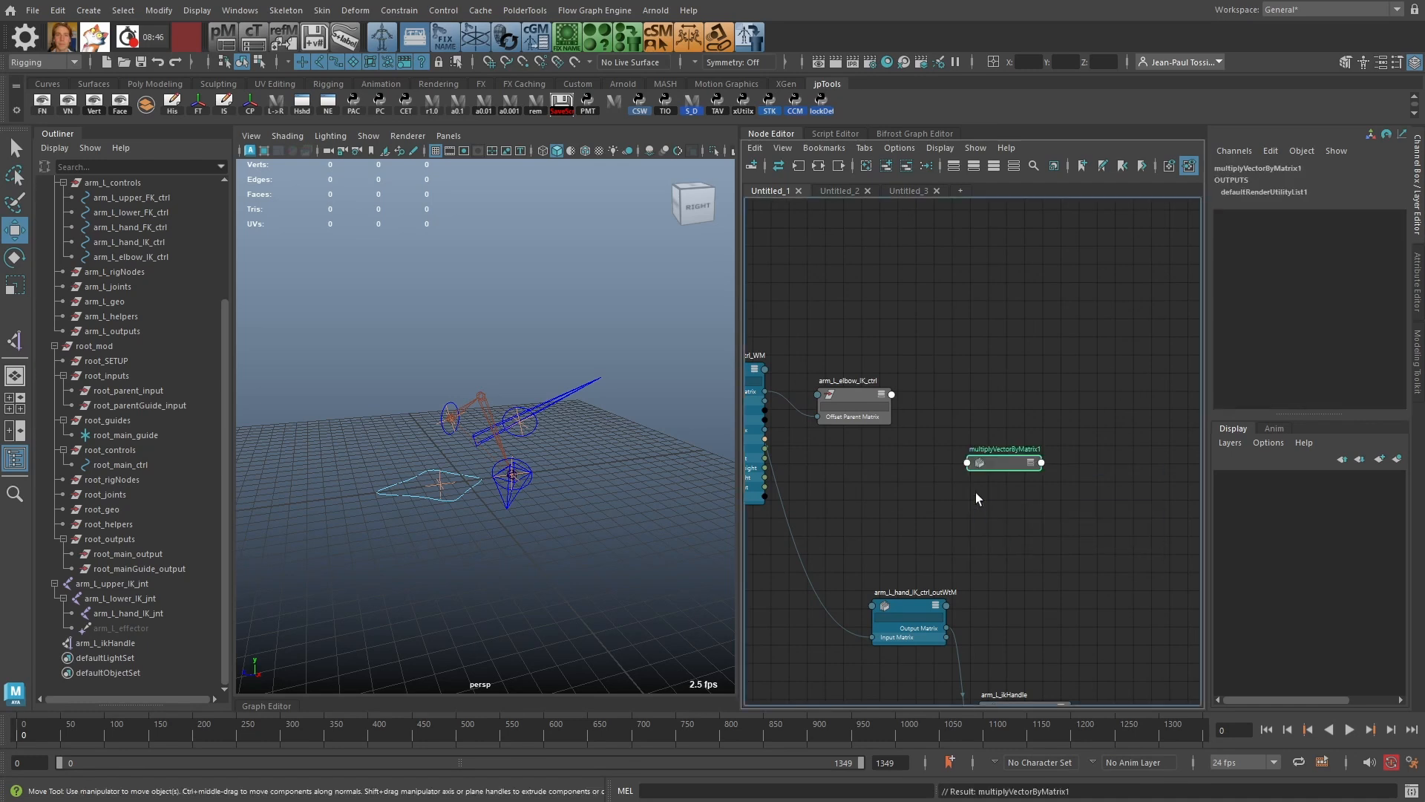
{"action": "key", "text": "3"}
{"action": "left_click_drag", "start_coordinate": [1034, 457], "coordinate": [984, 425]}
{"action": "left_click", "coordinate": [956, 491]}
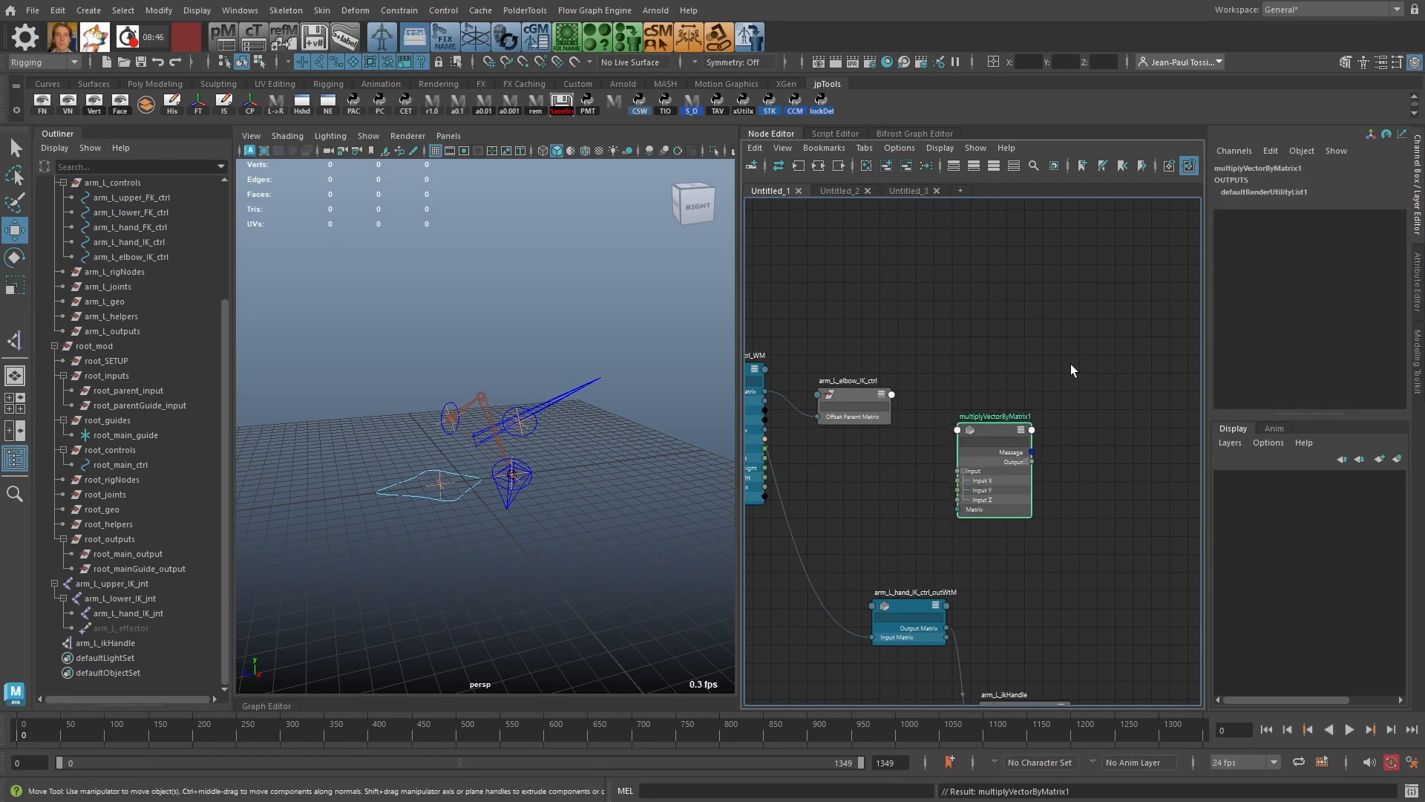
Step: Show the detailed node attributes and connect the World Matrix of arm_L_elbow_IK_ctrl to the Matrix input of the multiplyVectorByMatrix node
{"action": "key", "text": "ctrl+a"}
{"action": "left_click_drag", "start_coordinate": [718, 399], "coordinate": [717, 411]}
{"action": "left_click", "coordinate": [751, 407]}
{"action": "mouse_move", "coordinate": [831, 623]}
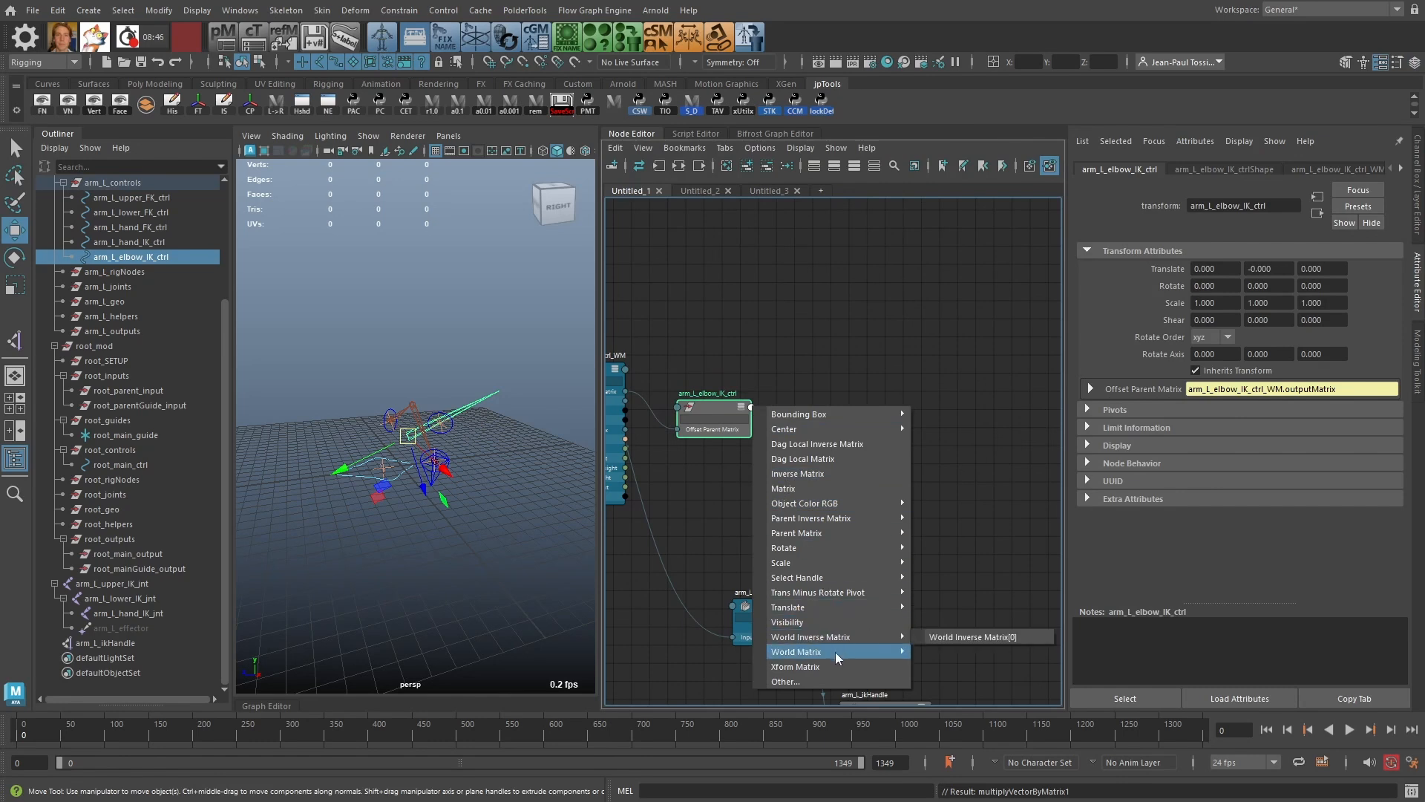
{"action": "left_click", "coordinate": [937, 656]}
{"action": "left_click", "coordinate": [818, 510]}
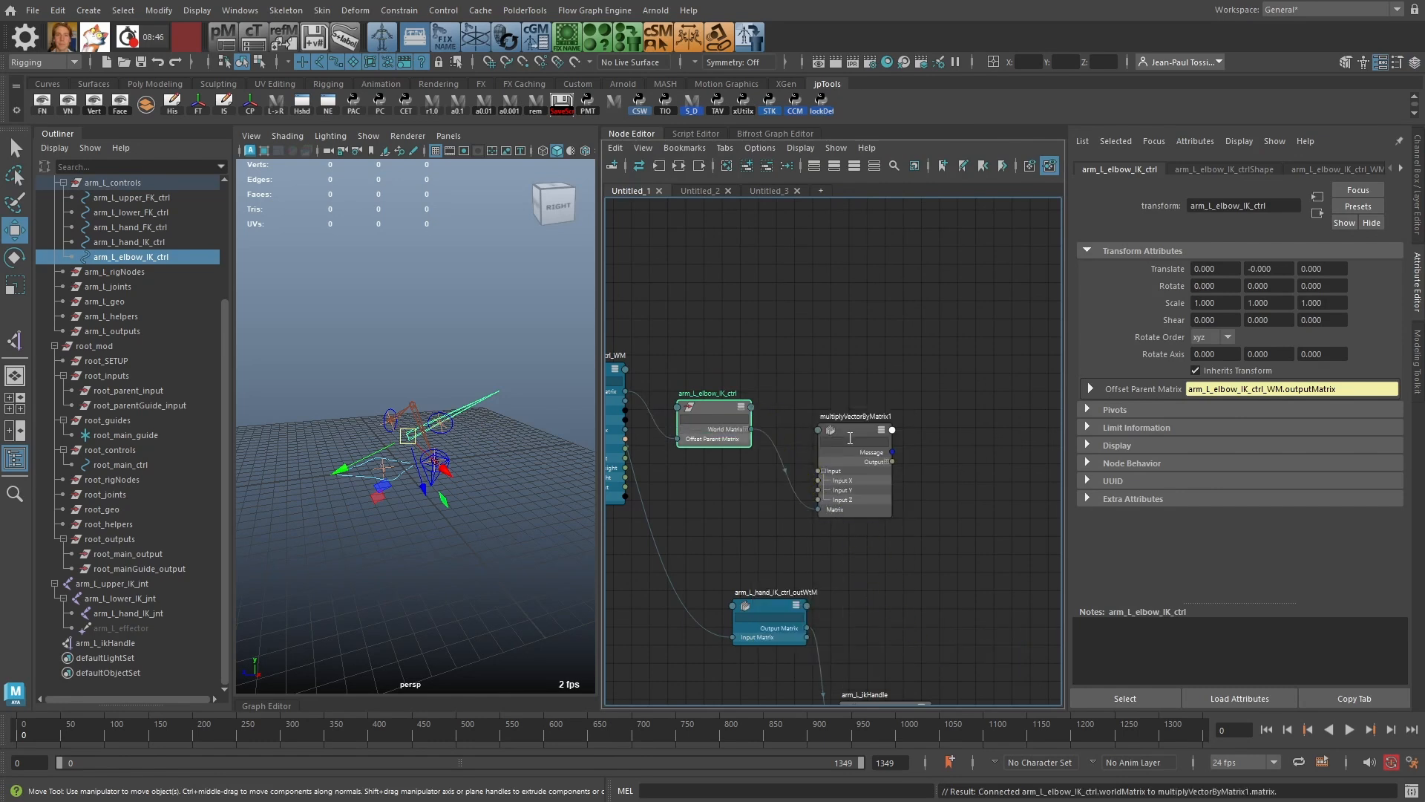
Step: Set the Y component of the multiplyVectorByMatrix node's Input vector to -1, pointing along the elbow control's negative Y axis
{"action": "left_click_drag", "start_coordinate": [886, 413], "coordinate": [890, 410]}
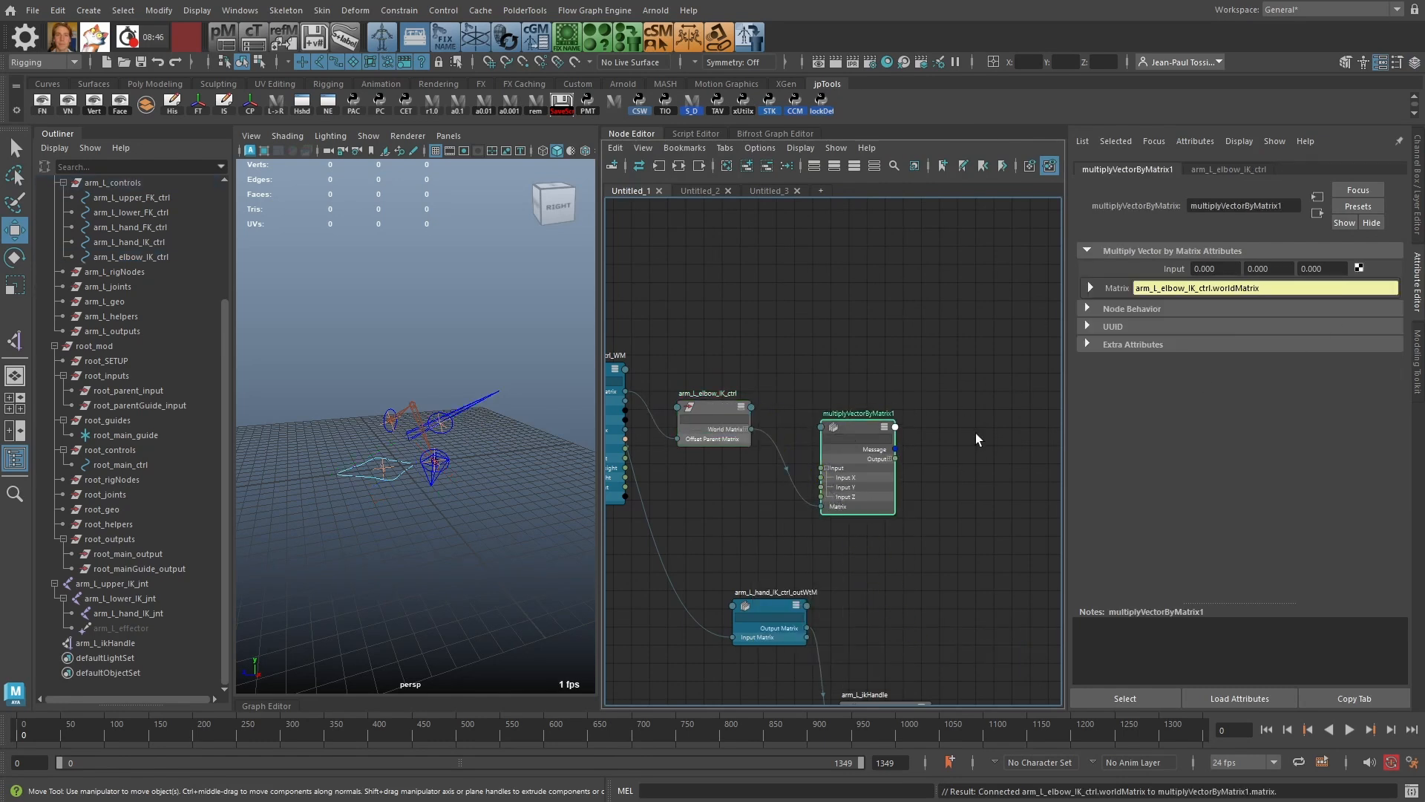
{"action": "left_click", "coordinate": [480, 405]}
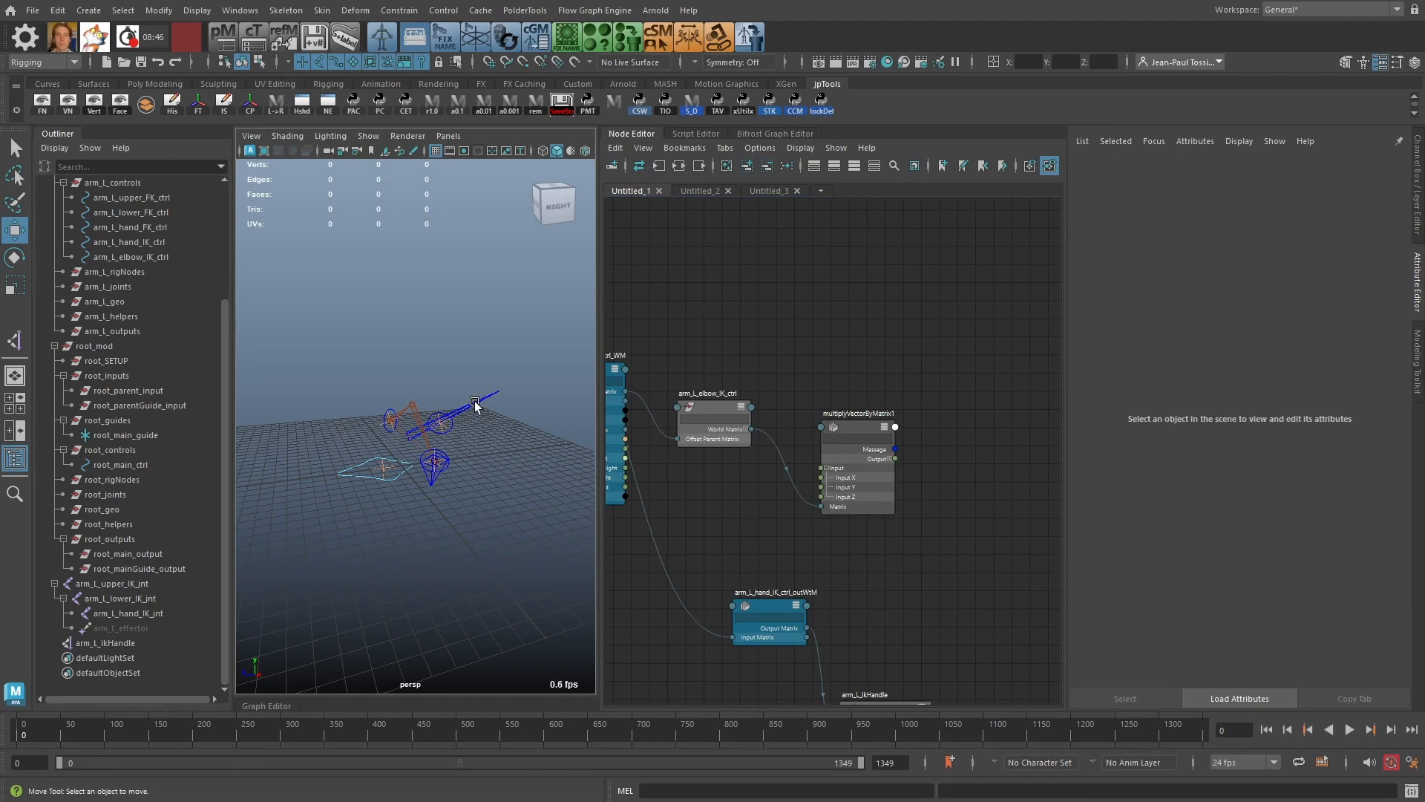
{"action": "left_click", "coordinate": [433, 433]}
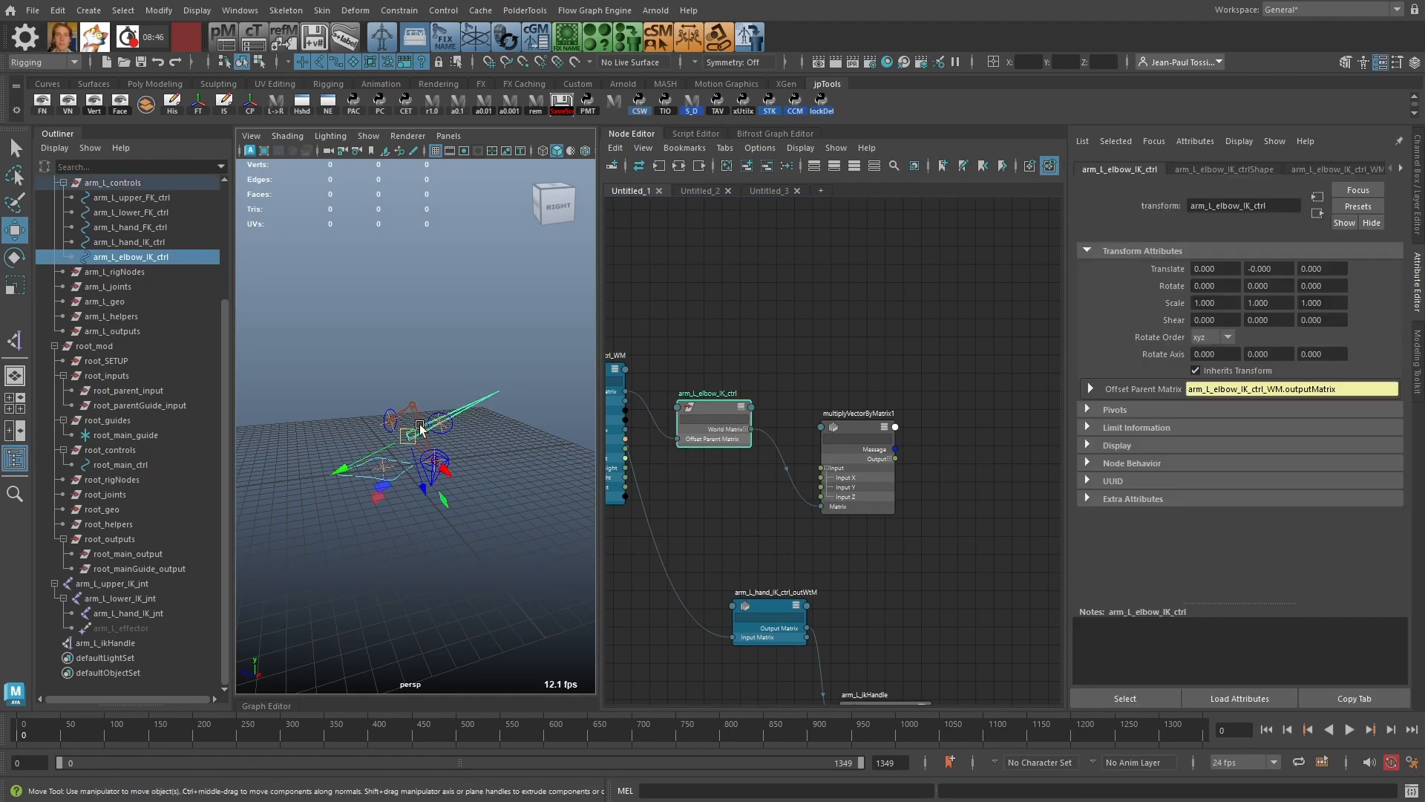
{"action": "left_click_drag", "start_coordinate": [885, 414], "coordinate": [882, 409]}
{"action": "left_click", "coordinate": [1291, 266]}
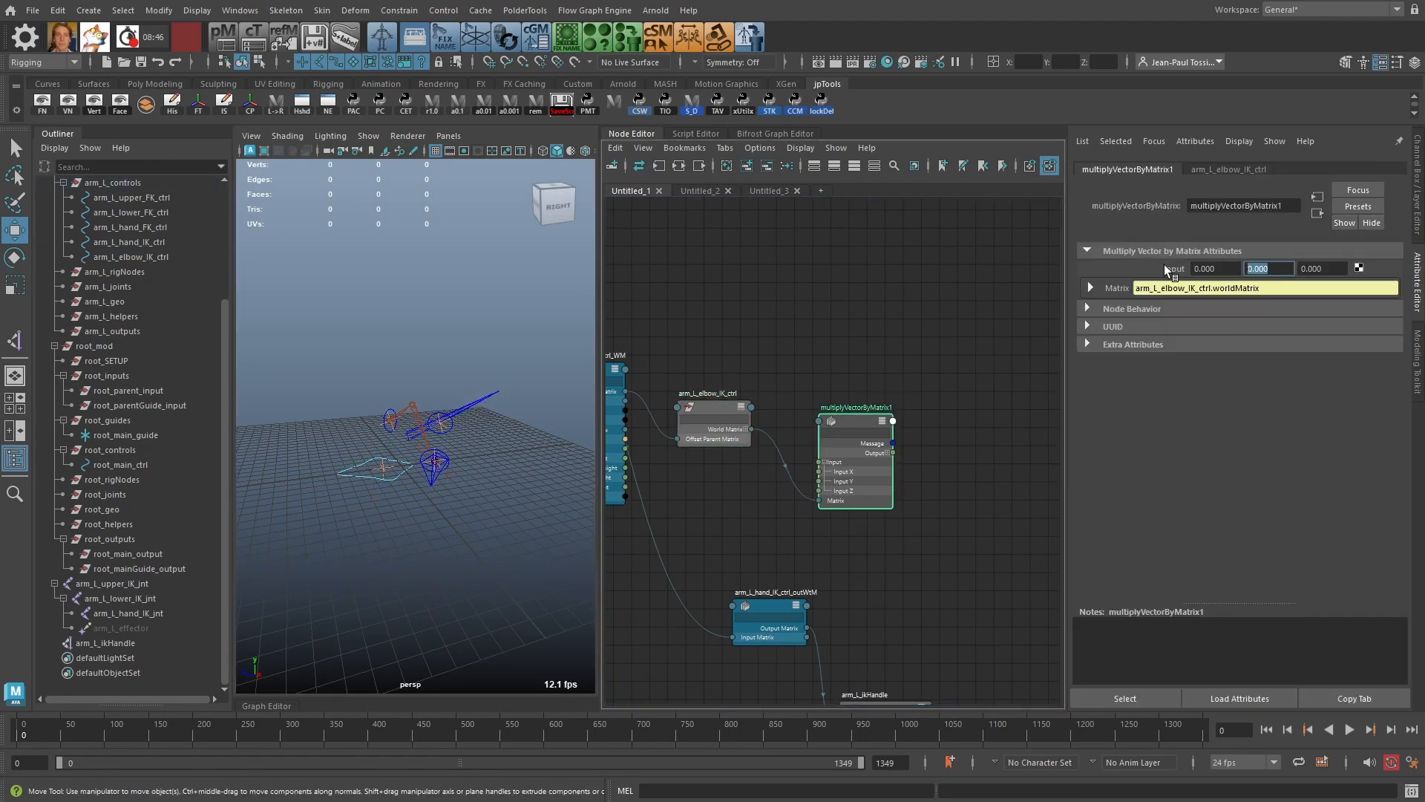
{"action": "type", "text": "-1"}
{"action": "key", "text": "Return"}
{"action": "left_click", "coordinate": [961, 533]}
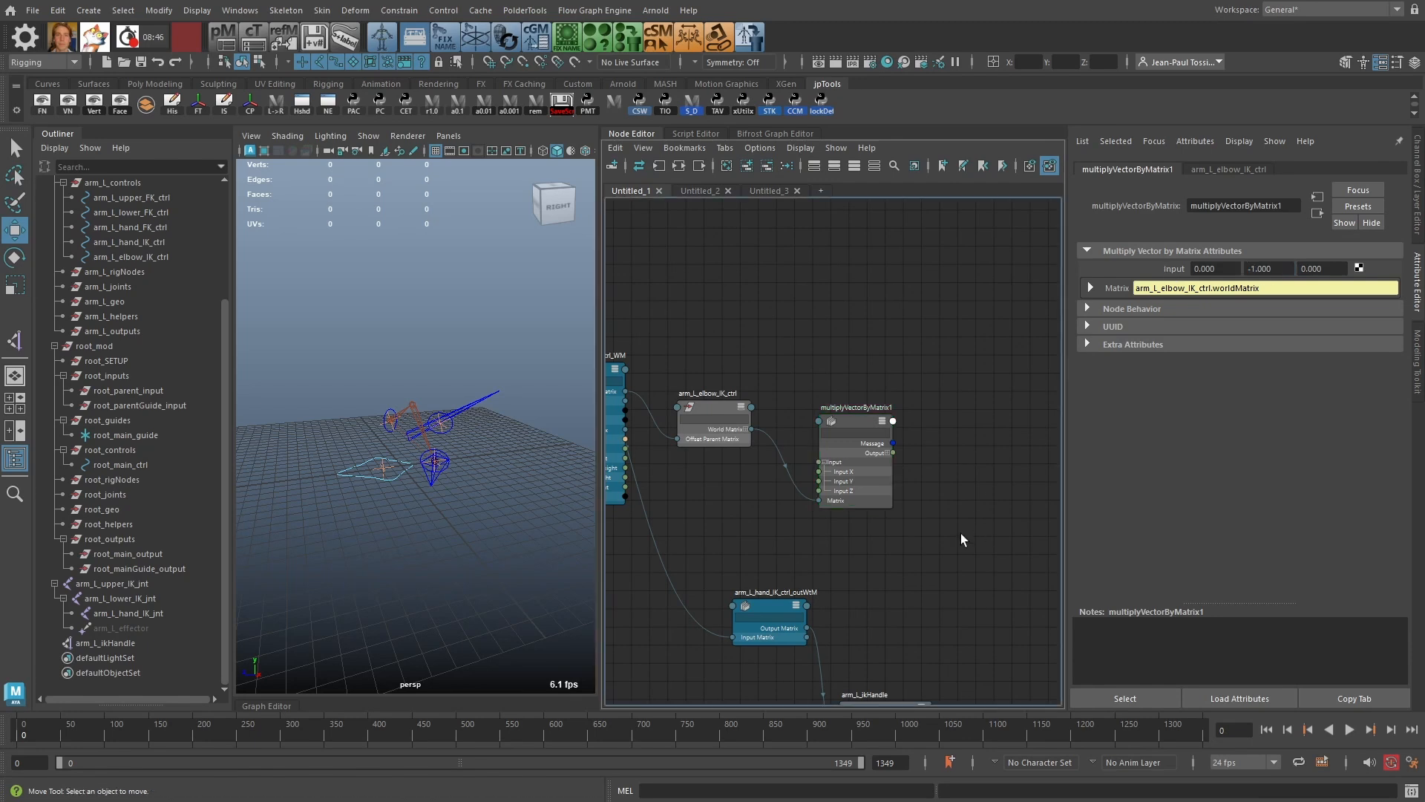
Step: Connect the Output of the multiplyVectorByMatrix node to the Pole Vector of arm_L_ikHandle
{"action": "left_click_drag", "start_coordinate": [884, 450], "coordinate": [883, 459]}
{"action": "middle_click_drag", "start_coordinate": [892, 422], "coordinate": [891, 363], "text": "alt"}
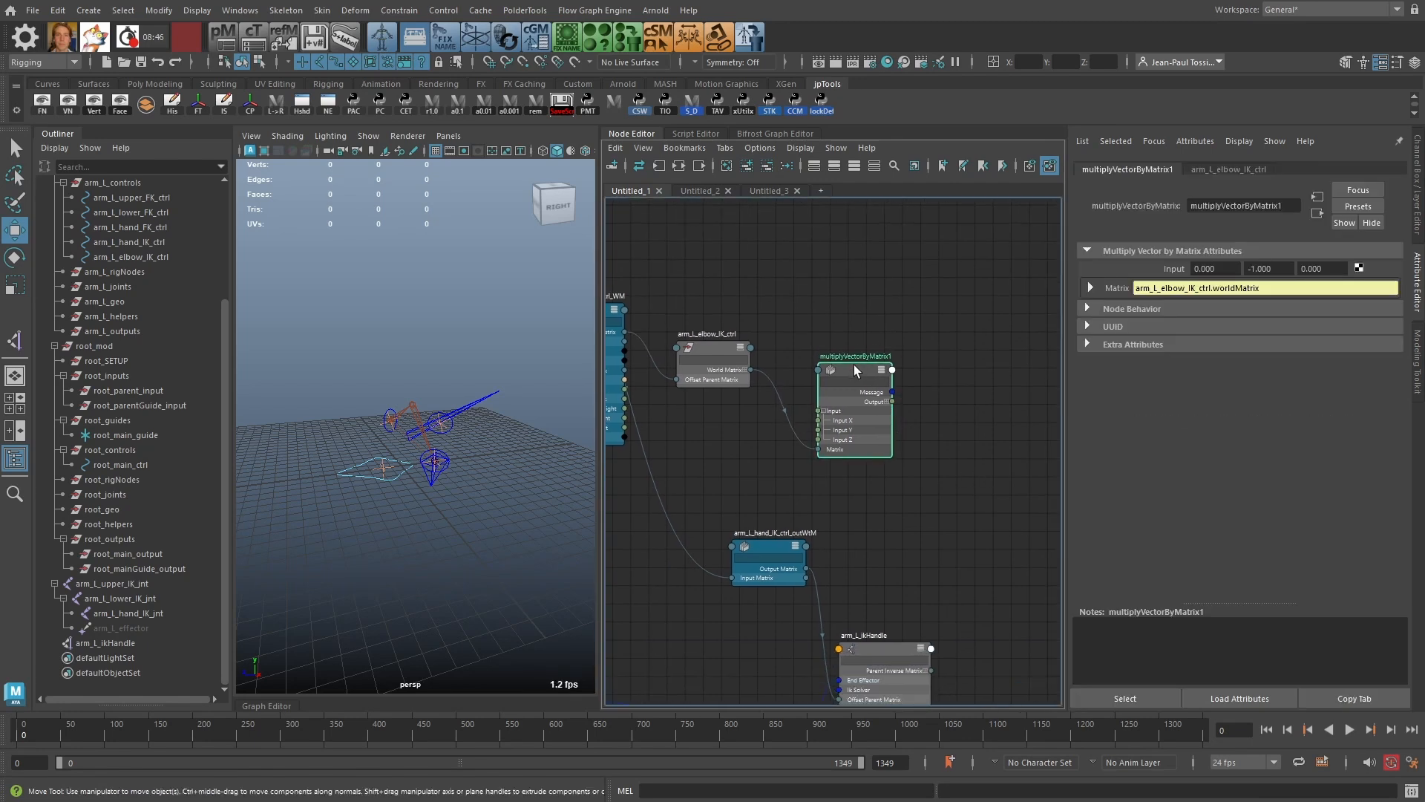
{"action": "left_click_drag", "start_coordinate": [855, 369], "coordinate": [853, 366]}
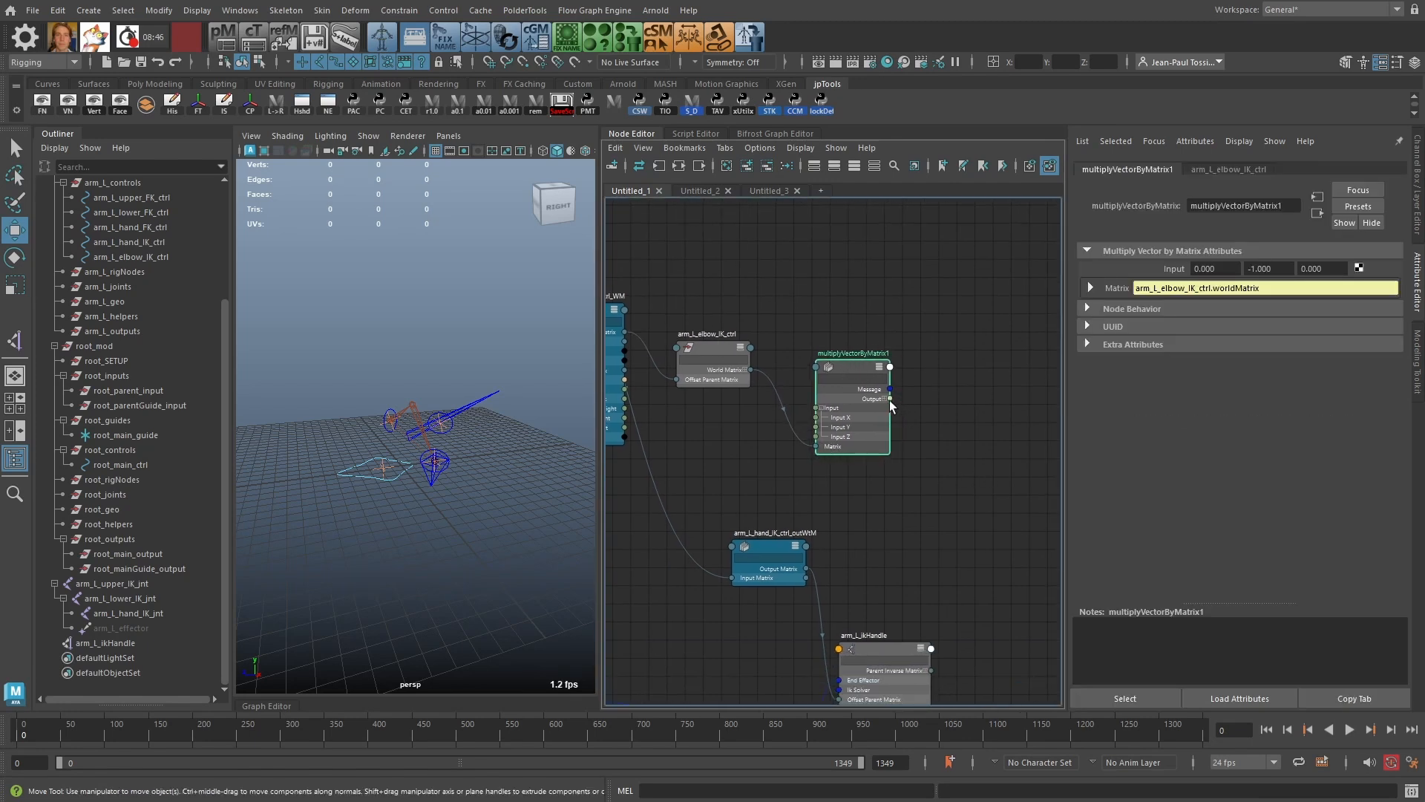
{"action": "left_click_drag", "start_coordinate": [891, 399], "coordinate": [830, 622]}
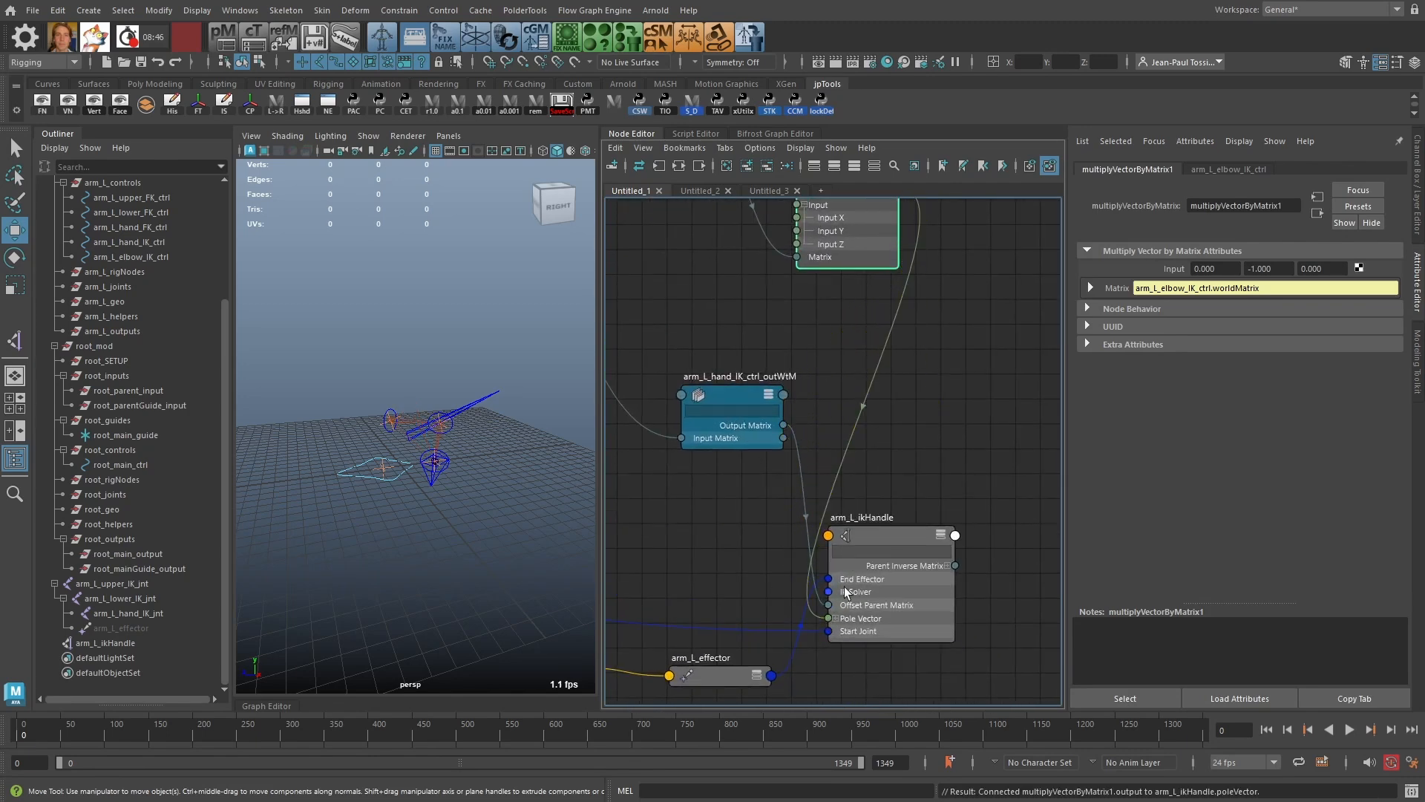
Step: Test the pole vector by freely rotating arm_L_elbow_IK_ctrl in the viewport, and undo the rotation
{"action": "left_click_drag", "start_coordinate": [477, 407], "coordinate": [485, 441], "text": "alt"}
{"action": "left_click", "coordinate": [480, 393]}
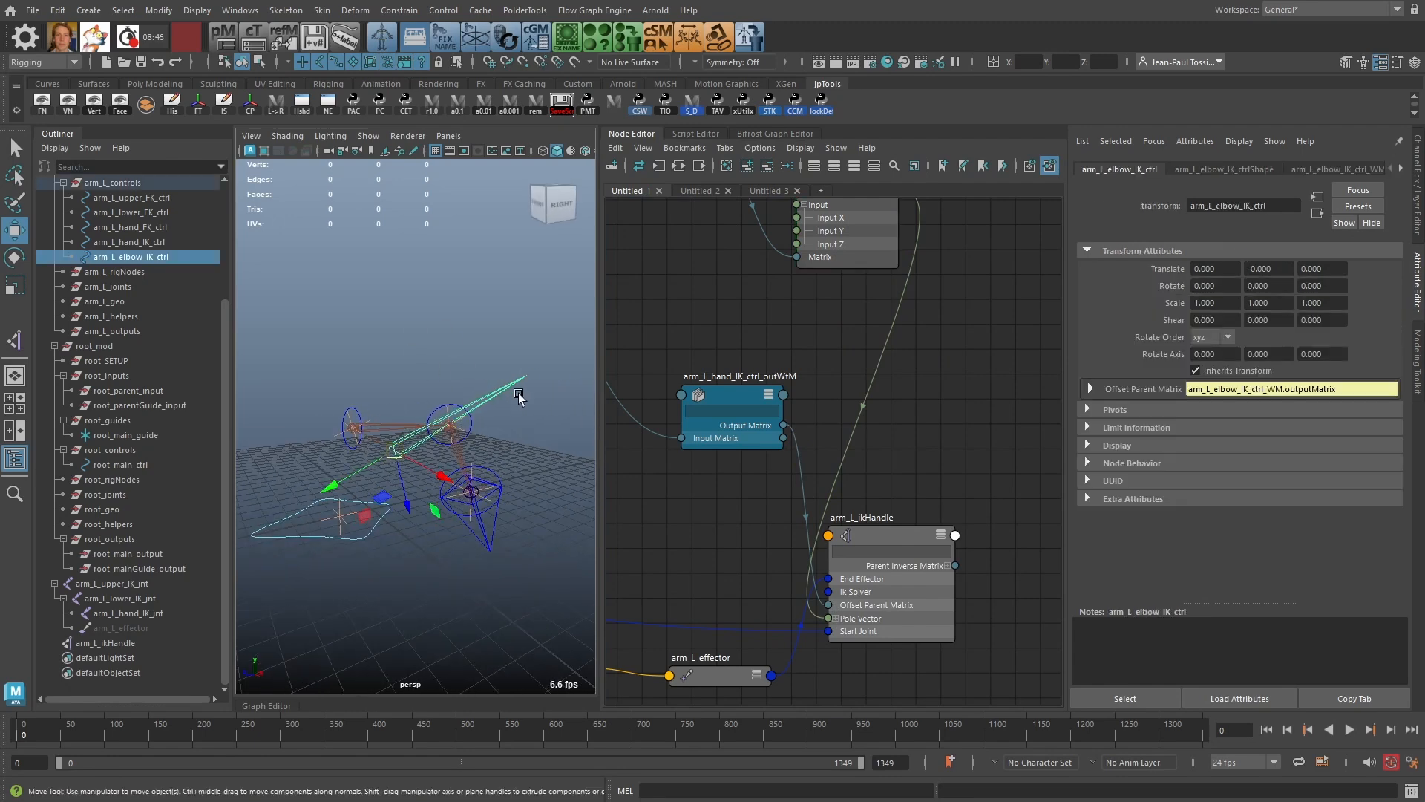
{"action": "key", "text": "e"}
{"action": "mouse_move", "coordinate": [363, 424]}
{"action": "left_mouse_down"}
{"action": "mouse_move", "coordinate": [365, 446]}
{"action": "mouse_move", "coordinate": [381, 427]}
{"action": "mouse_move", "coordinate": [373, 445]}
{"action": "left_mouse_up"}
{"action": "key", "text": "ctrl+z"}
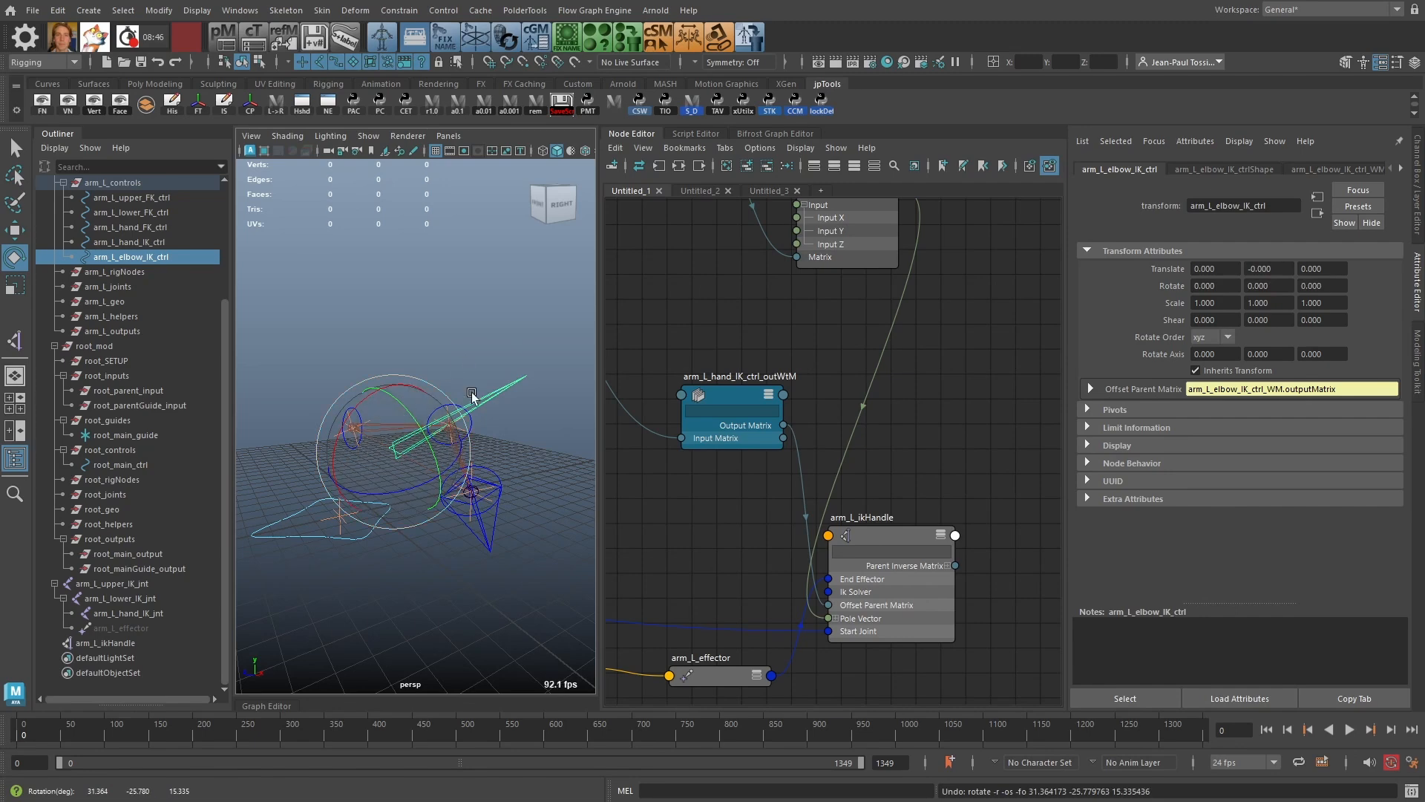
Step: Rearrange arm_L_elbow_IK_ctrl and the multiplyVectorByMatrix node in the graph to free the space beneath them
{"action": "left_click", "coordinate": [946, 411]}
{"action": "right_click_drag", "start_coordinate": [986, 411], "coordinate": [937, 303], "text": "alt"}
{"action": "middle_click_drag", "start_coordinate": [938, 303], "coordinate": [982, 478], "text": "alt"}
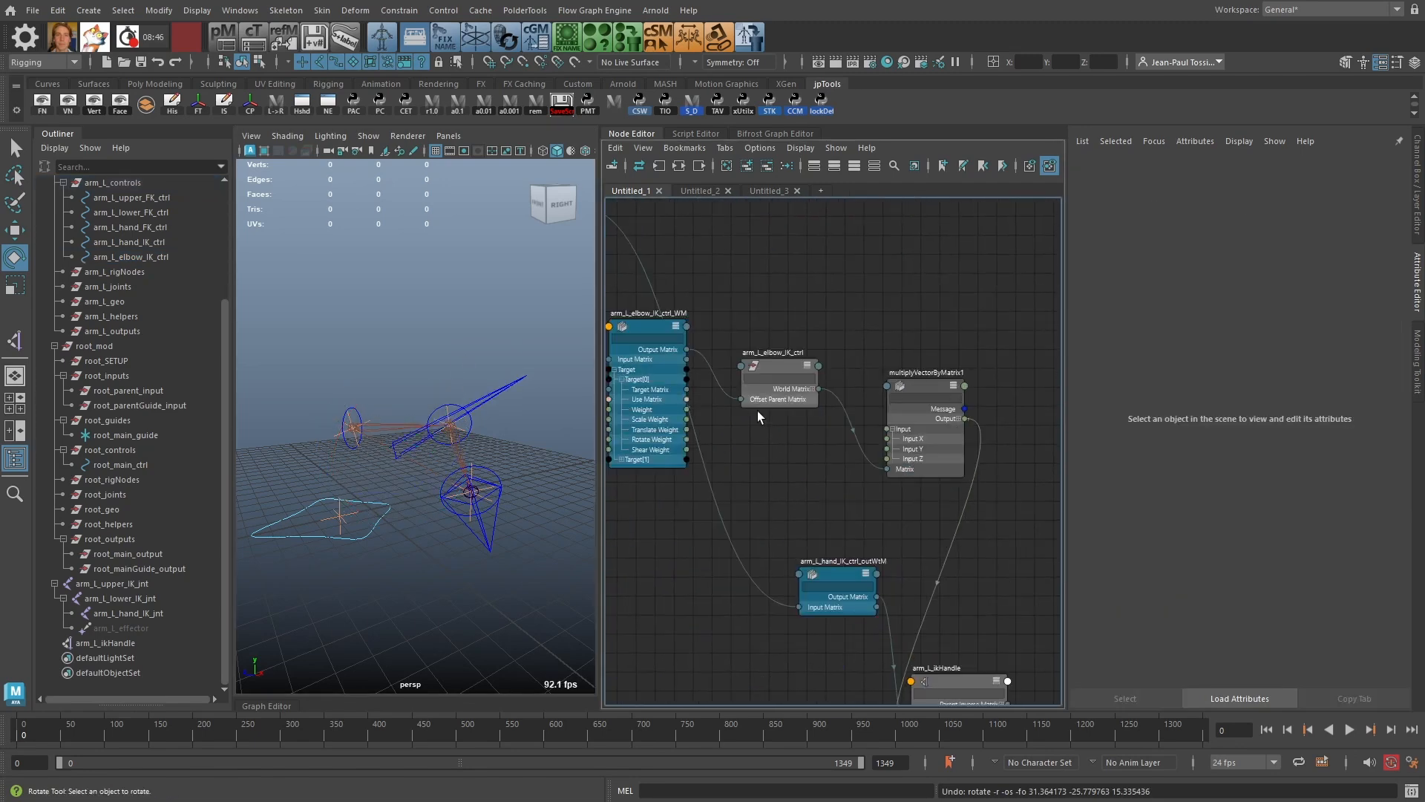
{"action": "left_click_drag", "start_coordinate": [921, 385], "coordinate": [893, 372]}
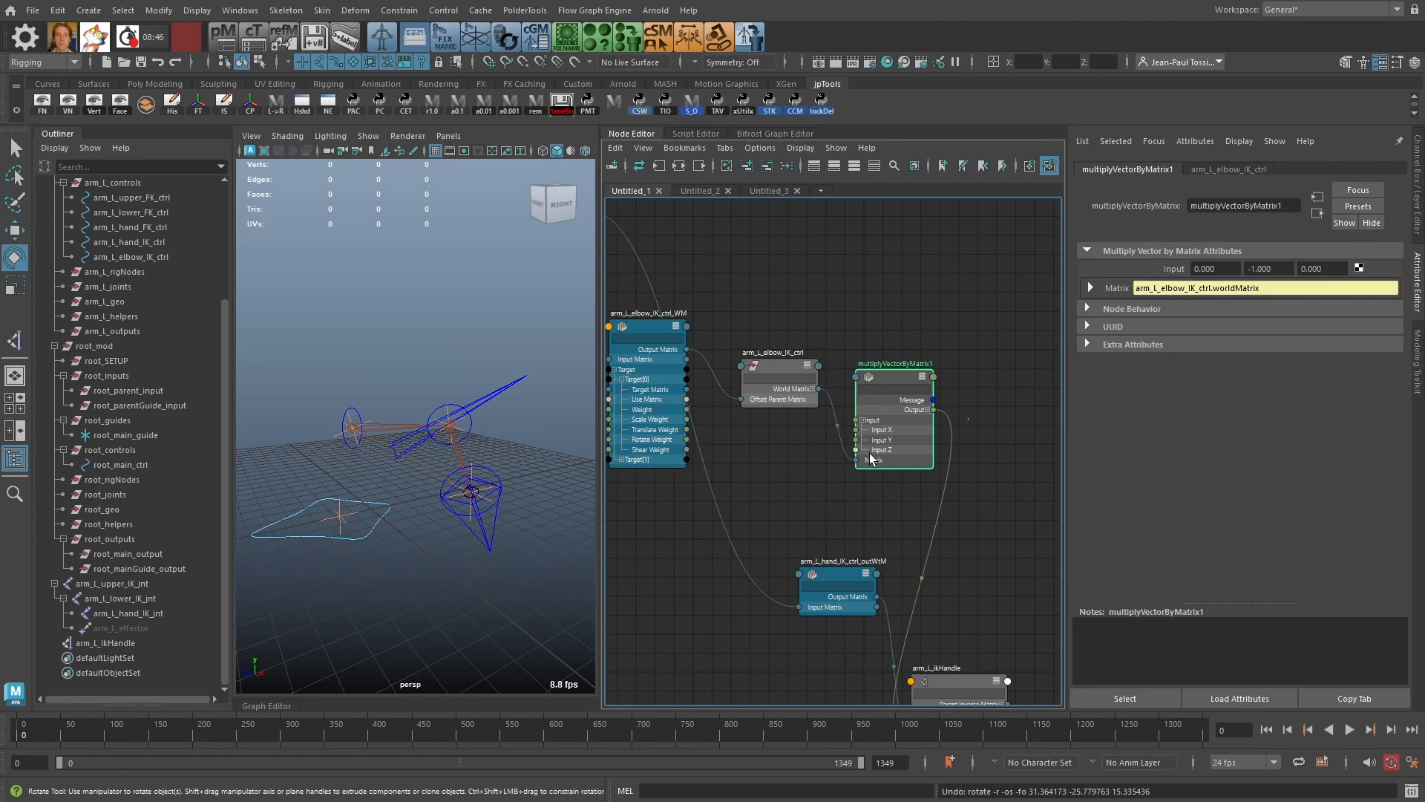
{"action": "left_click_drag", "start_coordinate": [773, 363], "coordinate": [775, 327]}
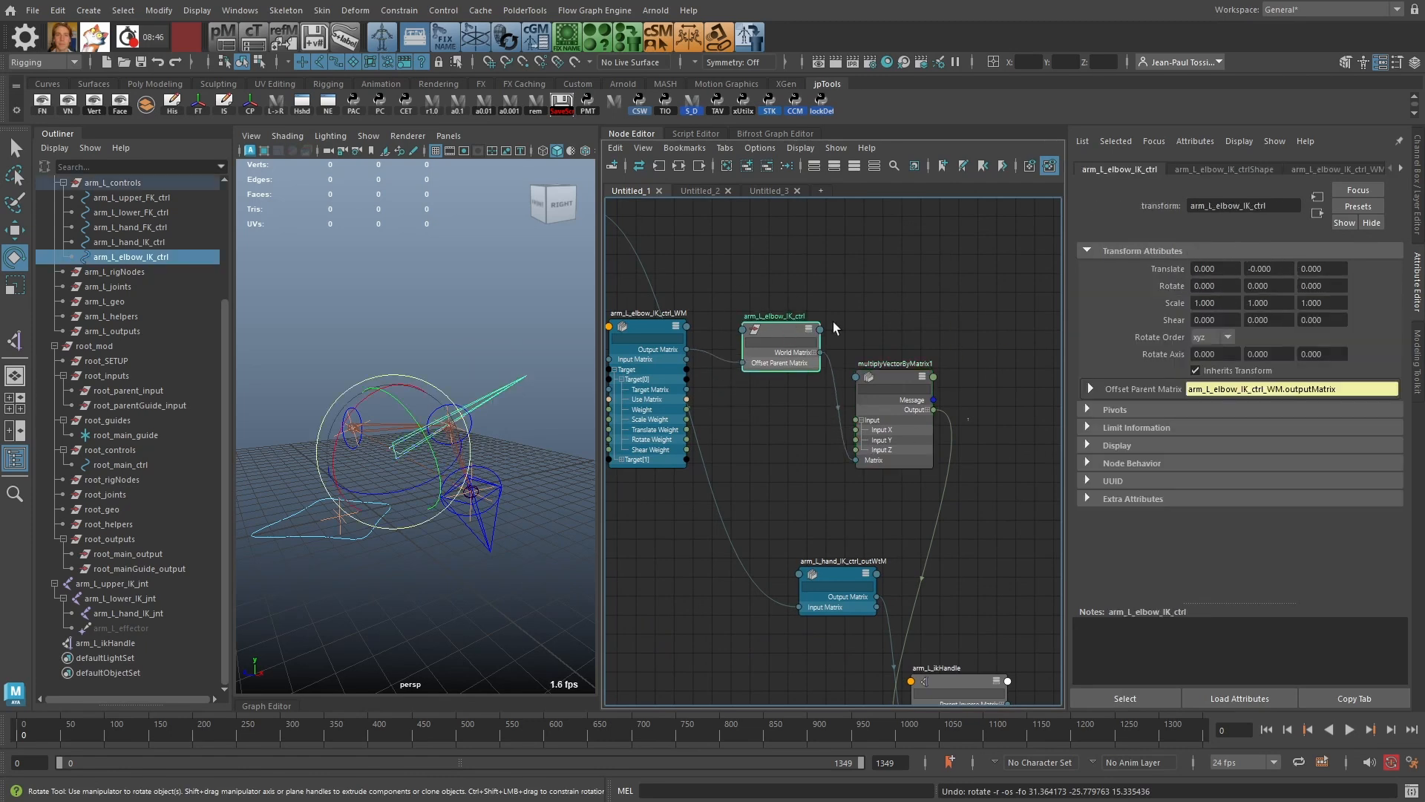
{"action": "left_click_drag", "start_coordinate": [888, 375], "coordinate": [901, 350]}
Step: Add a rowFromMatrix node below arm_L_elbow_IK_ctrl and connect the Output Matrix of arm_L_elbow_IK_ctrl_WM to its Matrix input
{"action": "left_click", "coordinate": [793, 449]}
{"action": "key", "text": "Tab"}
{"action": "type", "text": "rowFrom"}
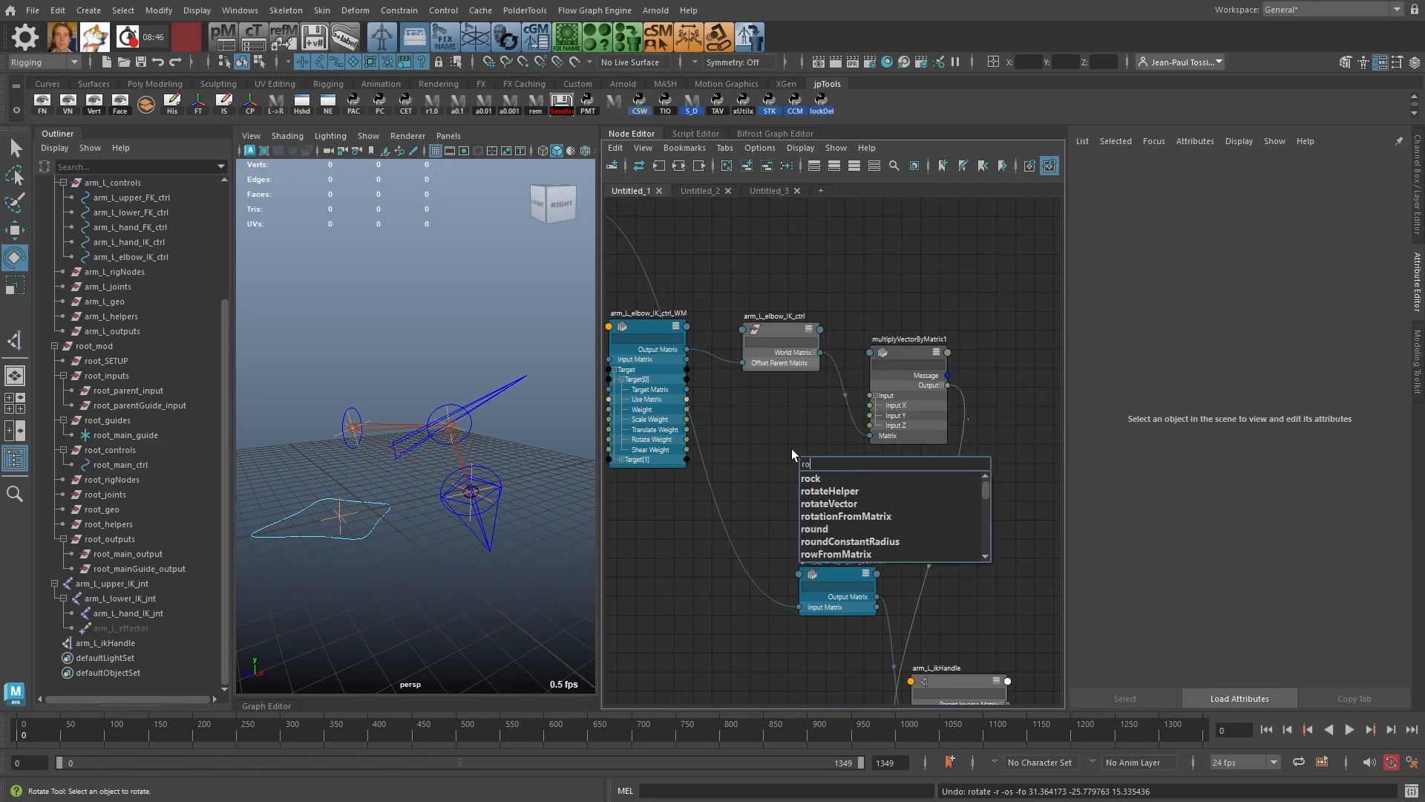
{"action": "key", "text": "Return"}
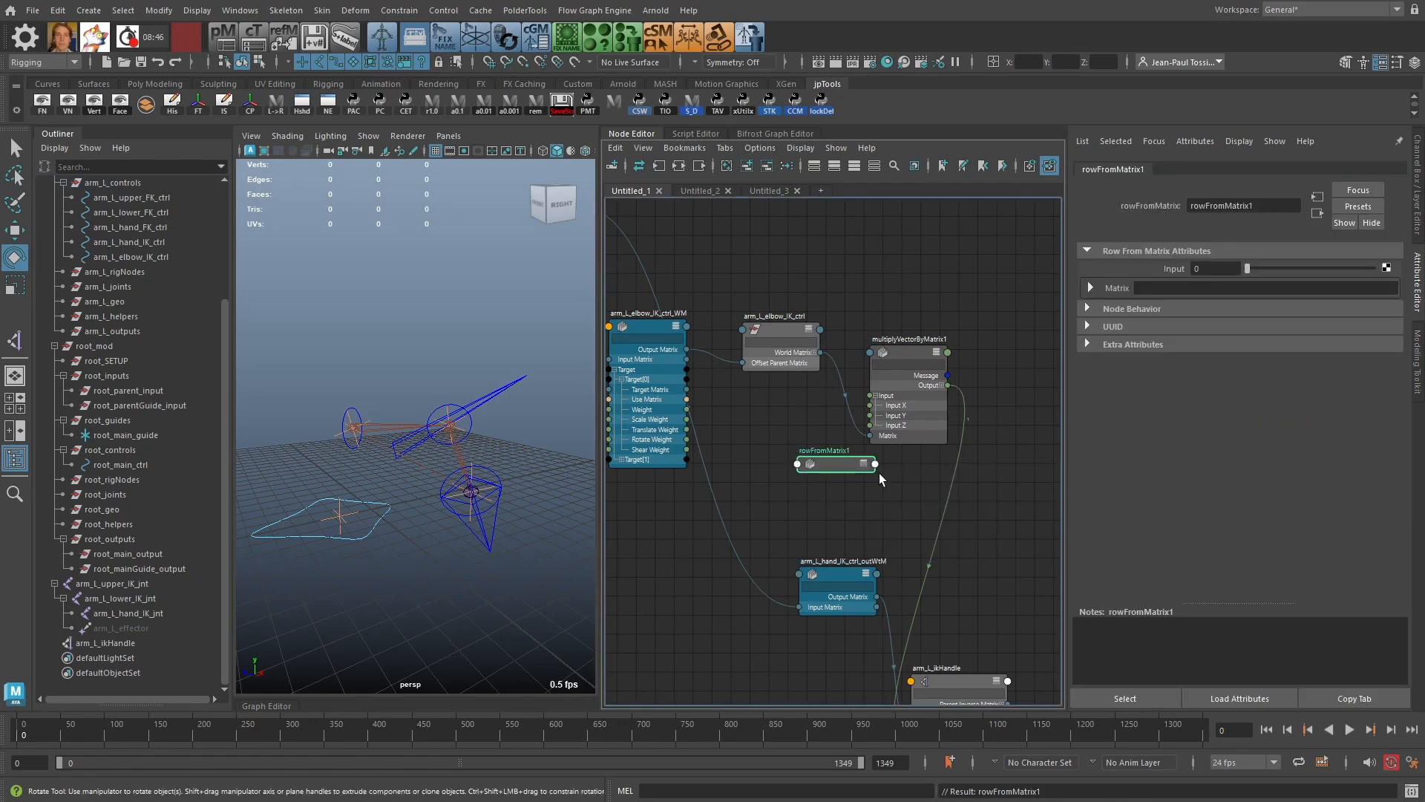
{"action": "key", "text": "3"}
{"action": "left_click_drag", "start_coordinate": [823, 467], "coordinate": [790, 432]}
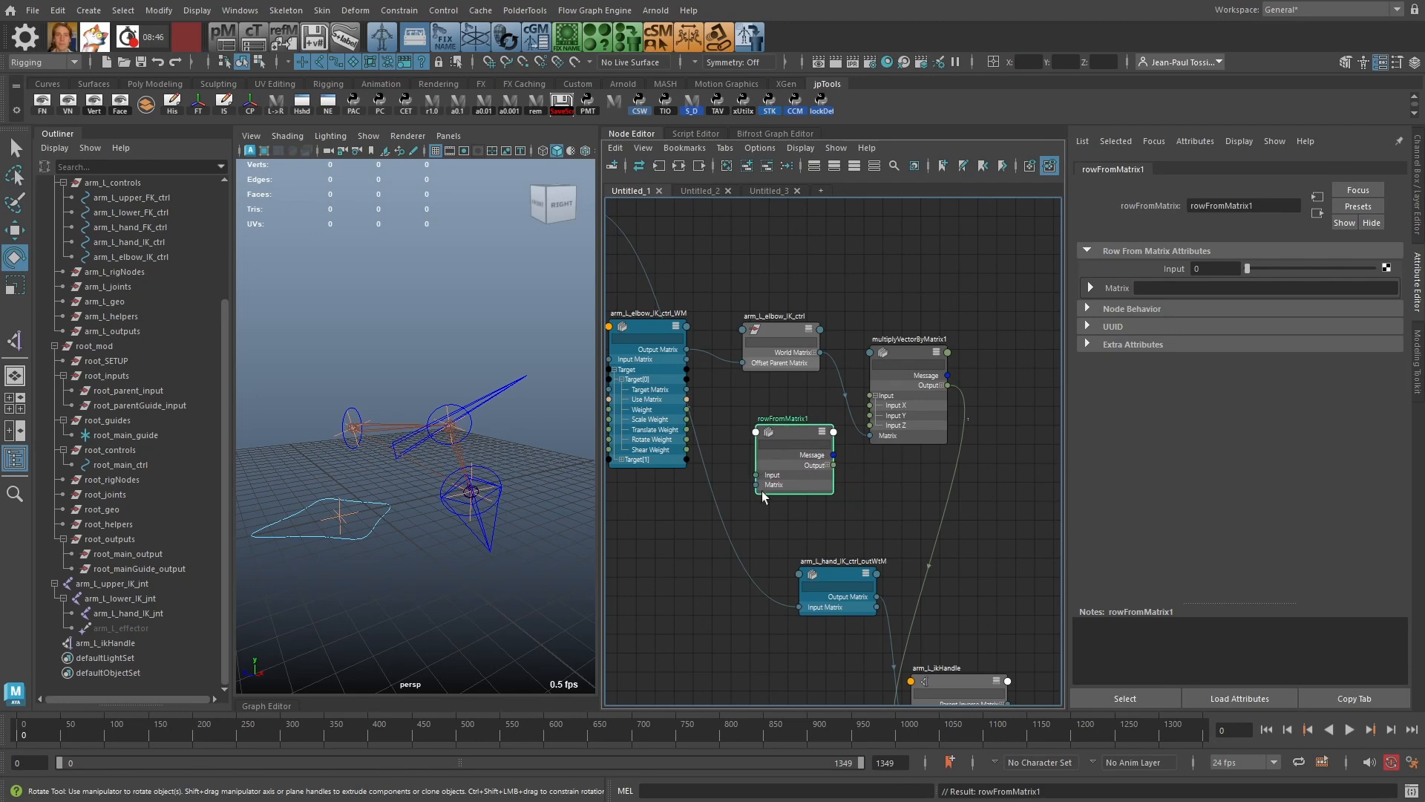
{"action": "left_click_drag", "start_coordinate": [690, 352], "coordinate": [756, 485]}
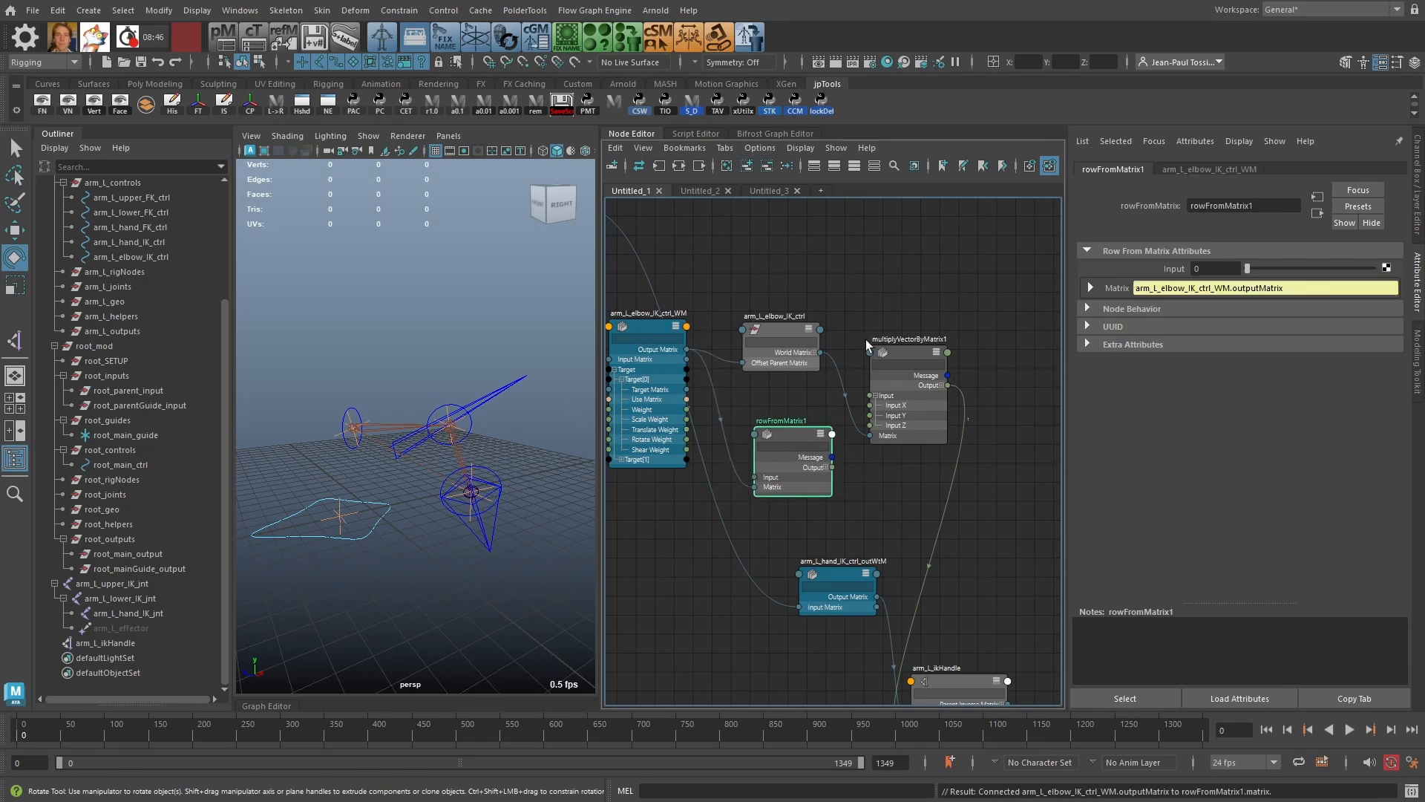
Step: Inspect the rows of the Offset Parent Matrix on arm_L_elbow_IK_ctrl
{"action": "middle_click_drag", "start_coordinate": [865, 340], "coordinate": [911, 349], "text": "alt"}
{"action": "left_click", "coordinate": [842, 339]}
{"action": "key", "text": "w"}
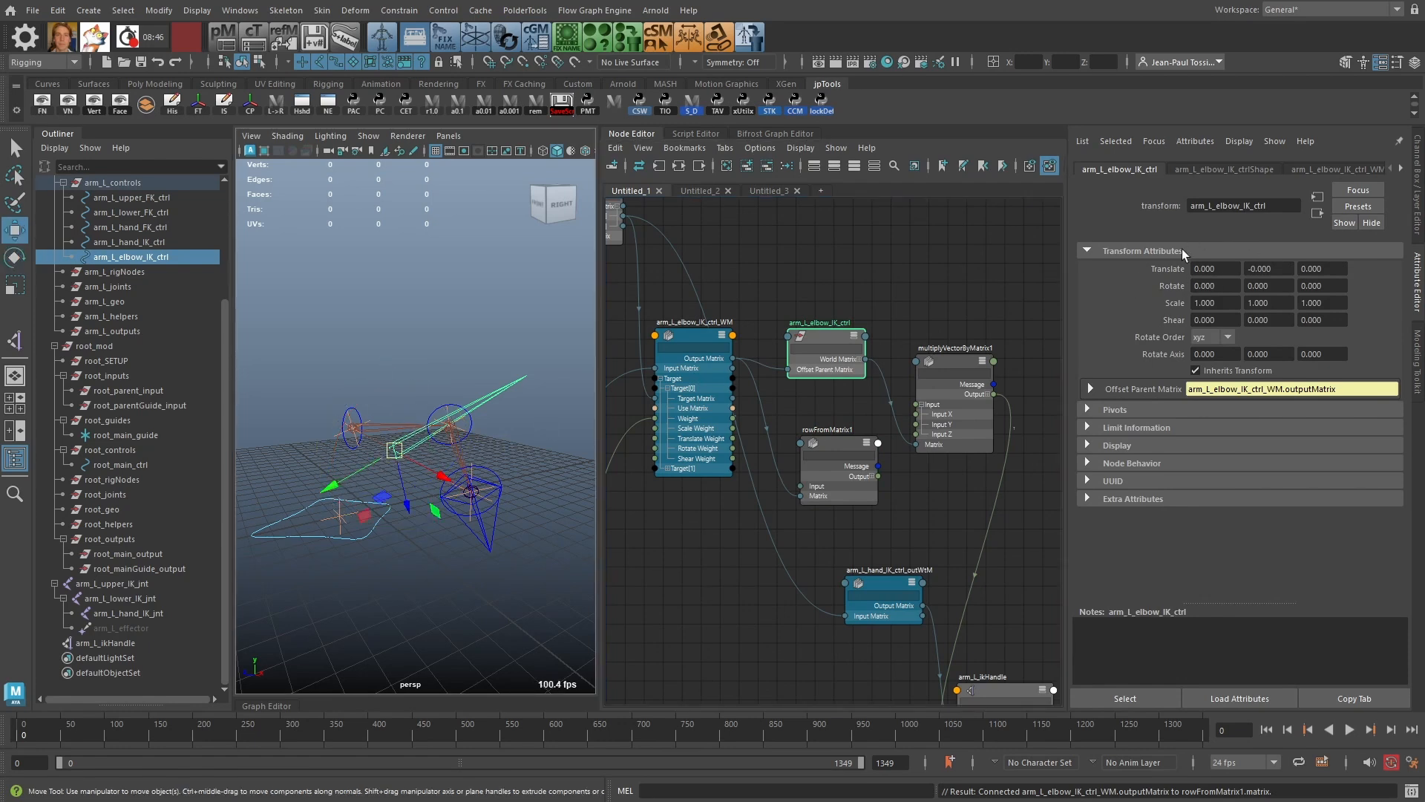
{"action": "left_click", "coordinate": [1090, 389]}
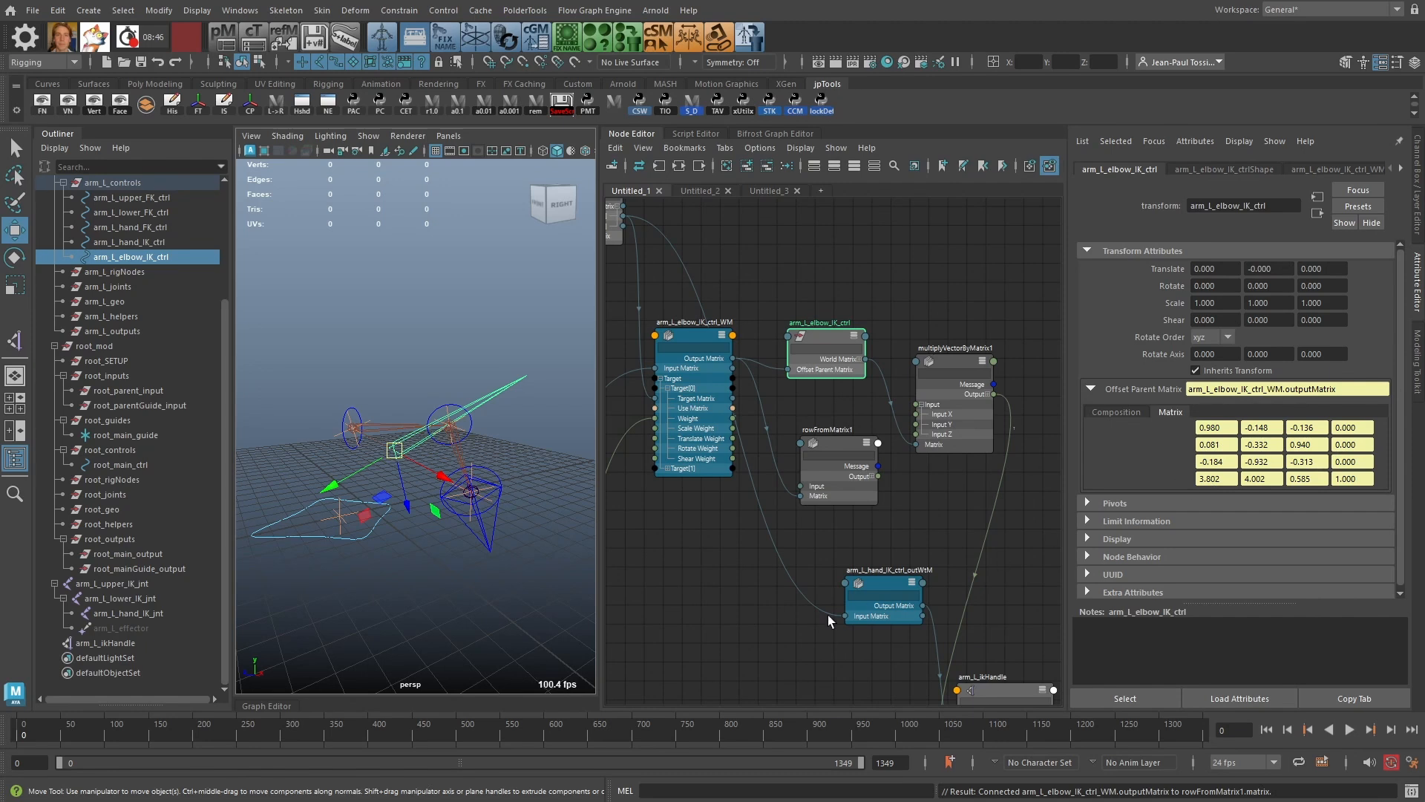
Step: Set the rowFromMatrix node's Input to 1 and move the node slightly up in the graph
{"action": "left_click_drag", "start_coordinate": [839, 440], "coordinate": [836, 436]}
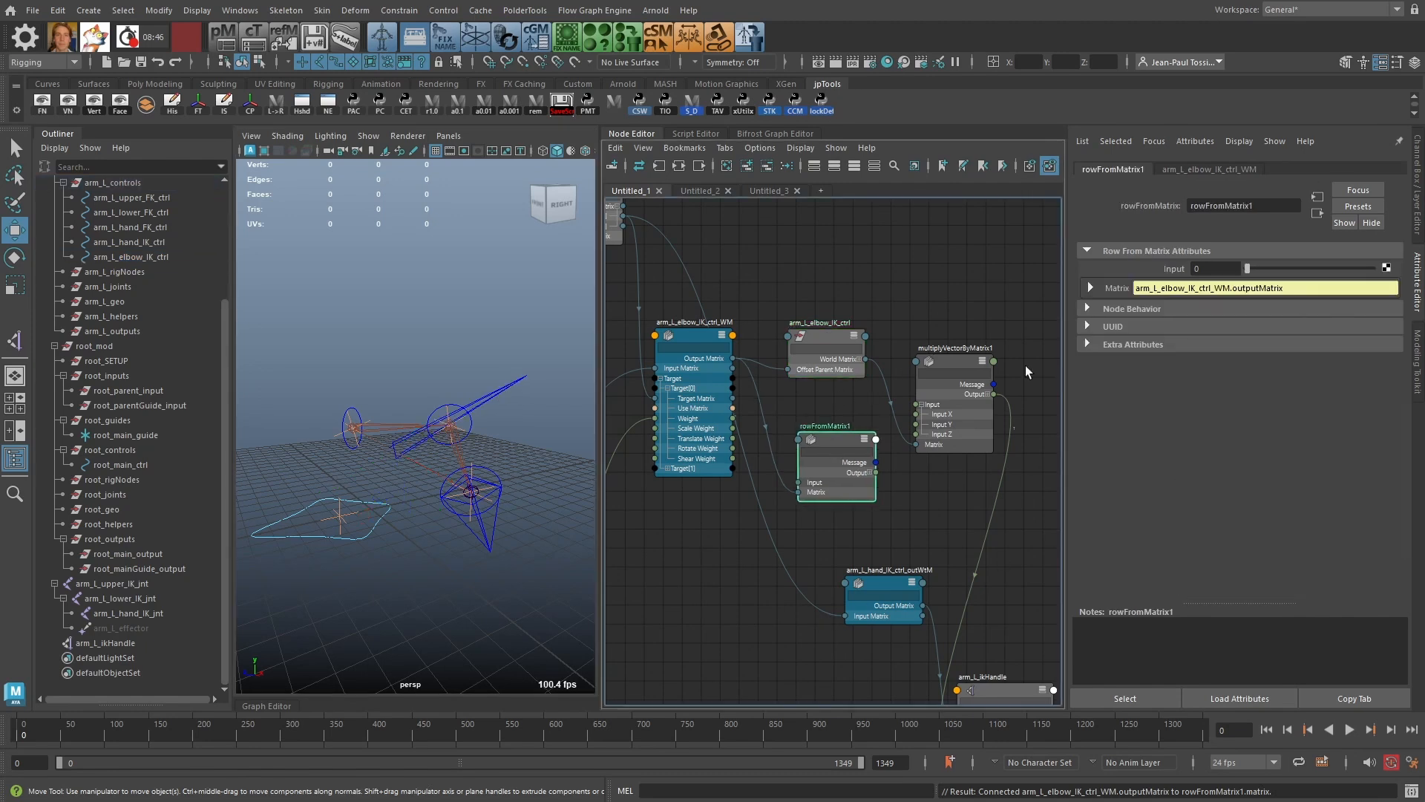
{"action": "left_click", "coordinate": [1261, 268]}
{"action": "left_click_drag", "start_coordinate": [836, 444], "coordinate": [828, 423]}
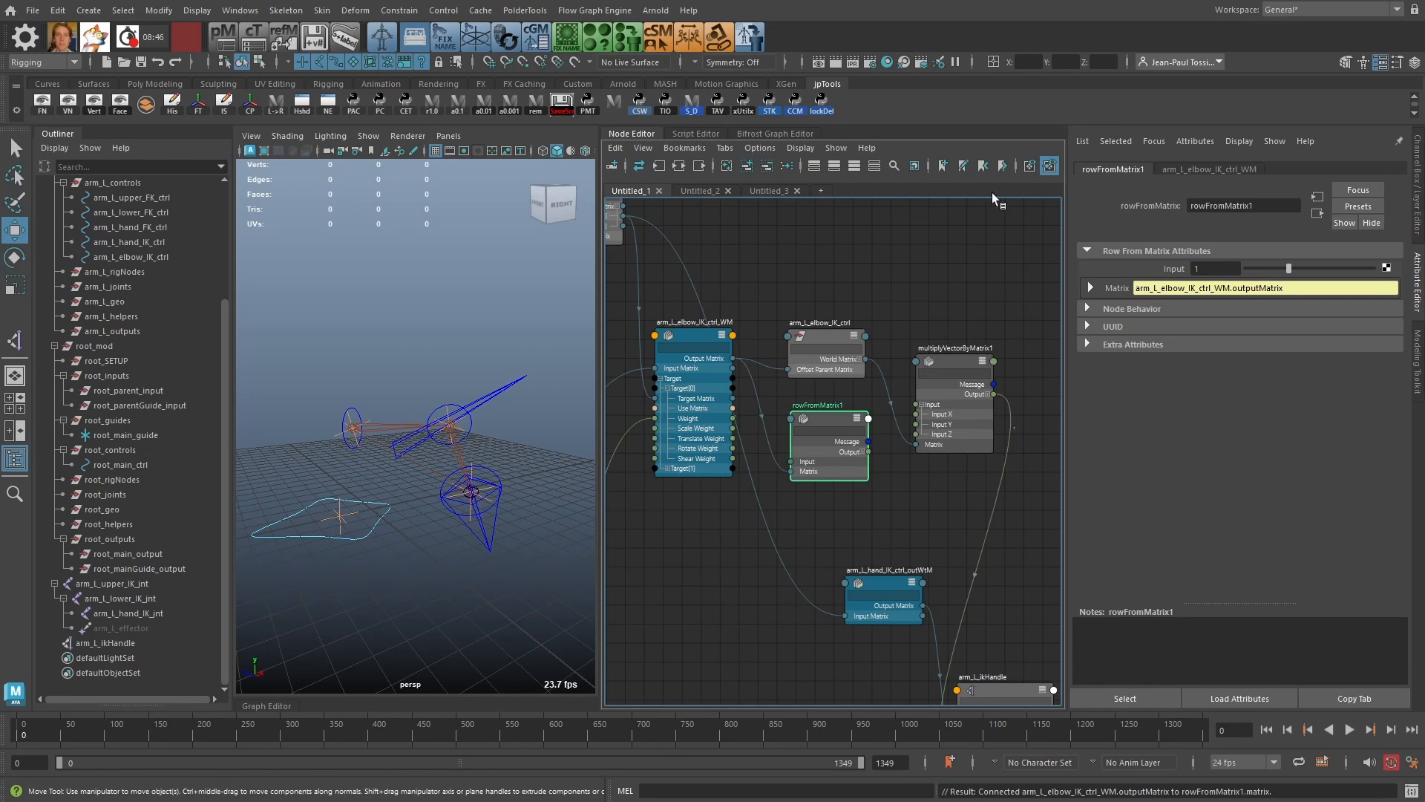
Step: Move arm_L_elbow_IK_ctrl, the multiplyVectorByMatrix node and the rowFromMatrix node higher in the graph to free space beneath them
{"action": "left_click_drag", "start_coordinate": [937, 366], "coordinate": [973, 331]}
{"action": "left_click_drag", "start_coordinate": [835, 334], "coordinate": [854, 309]}
{"action": "left_click_drag", "start_coordinate": [992, 322], "coordinate": [982, 313]}
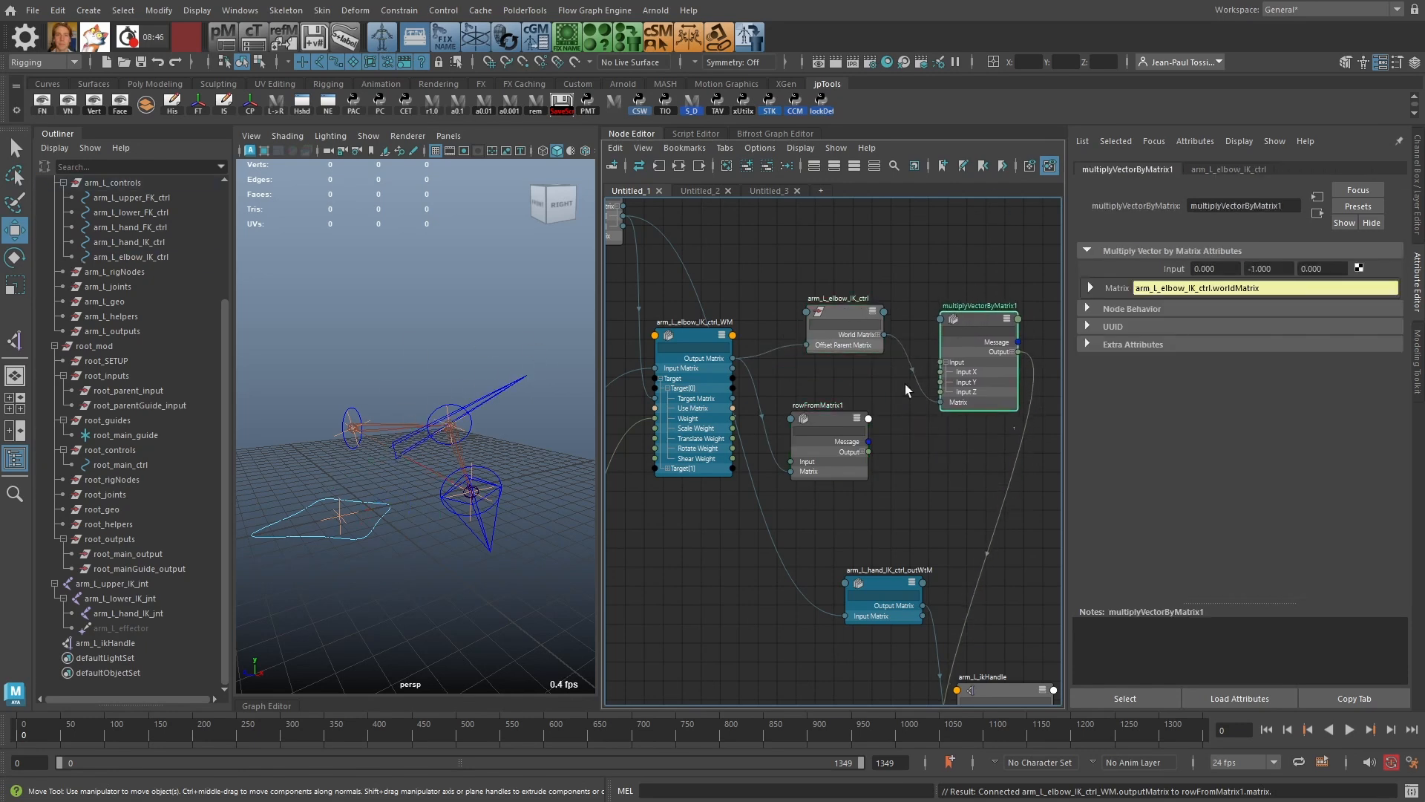
{"action": "left_click_drag", "start_coordinate": [842, 414], "coordinate": [838, 375]}
Step: Add an axisFromMatrix node, place it just below the rowFromMatrix node and expand it to show its attributes
{"action": "left_click", "coordinate": [862, 518]}
{"action": "key", "text": "Tab"}
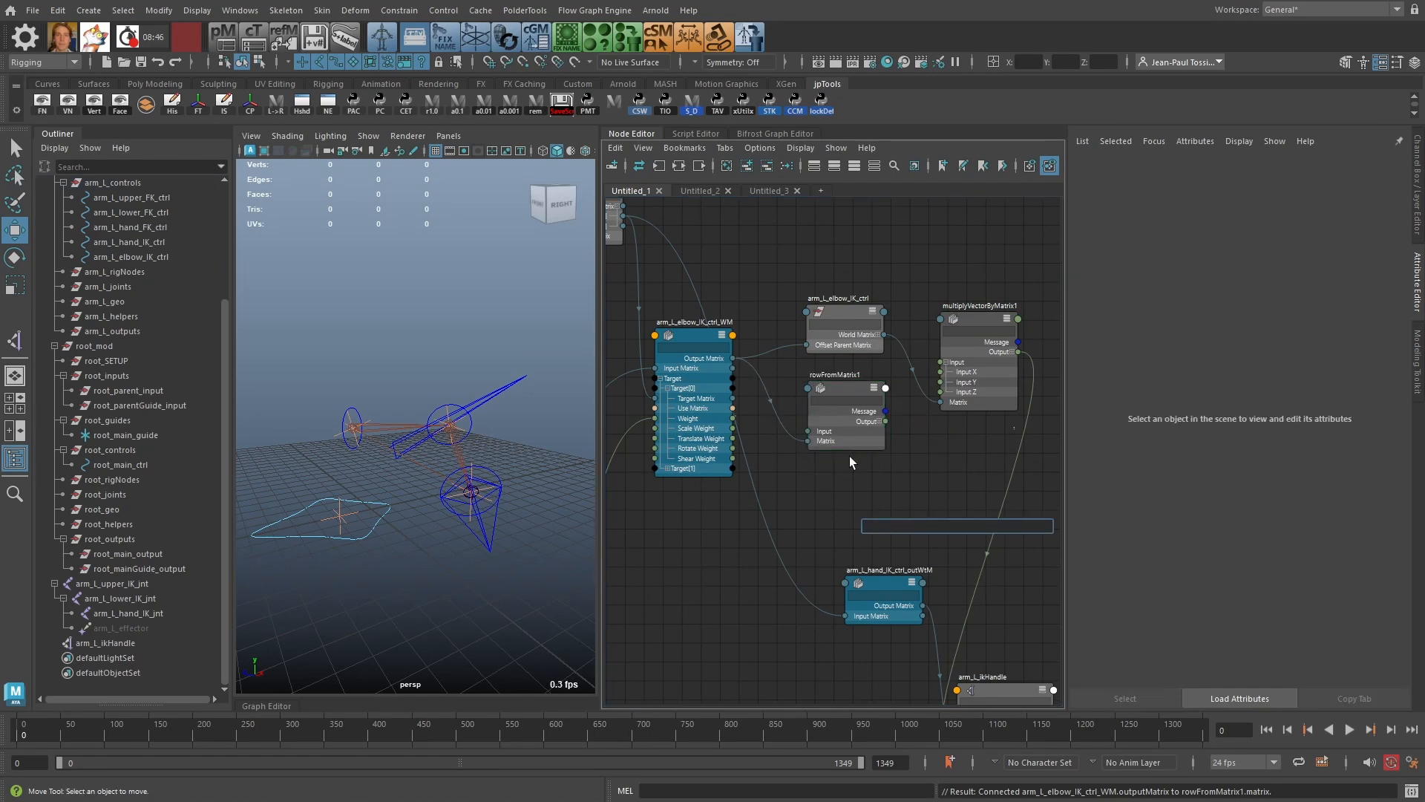
{"action": "type", "text": "axis"}
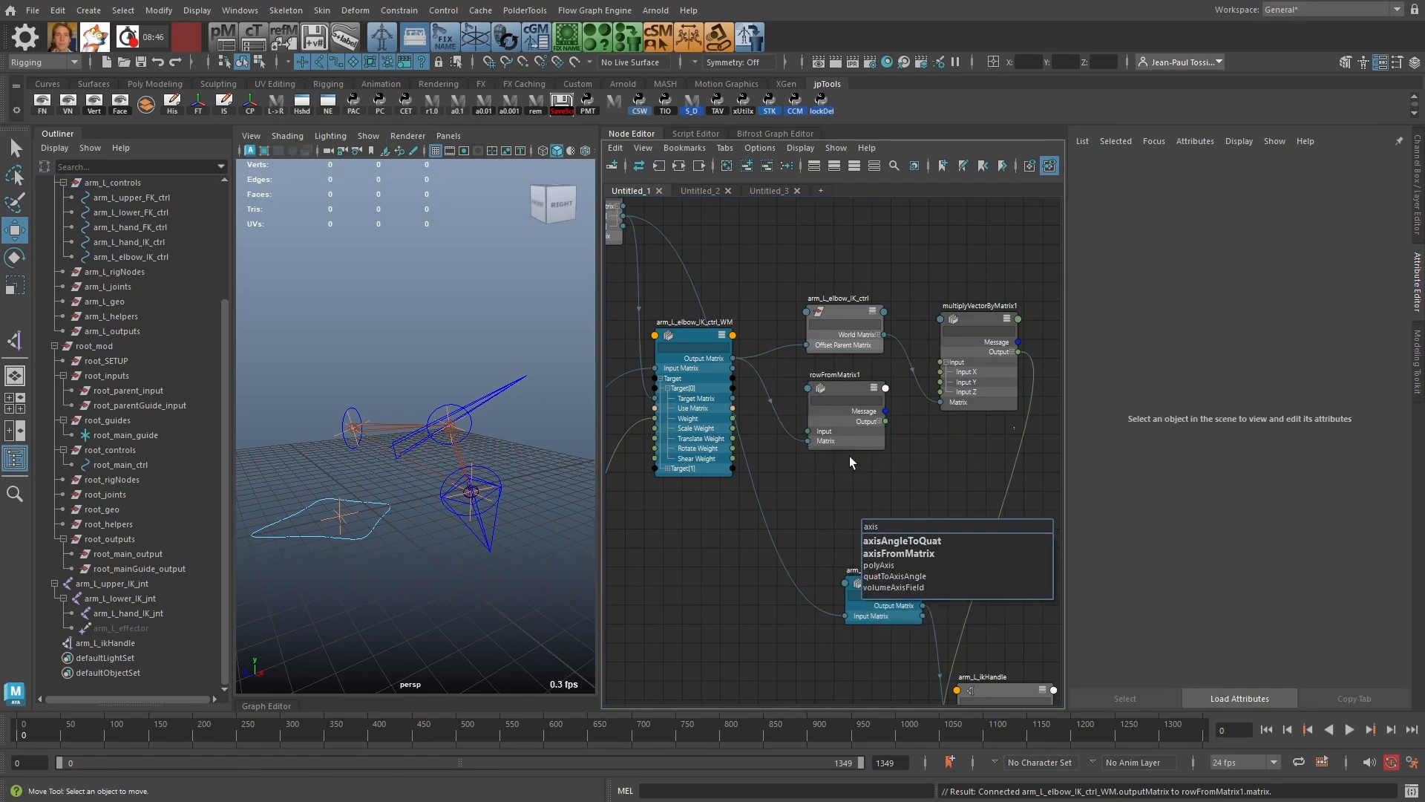
{"action": "key", "text": "Down"}
{"action": "key", "text": "Return"}
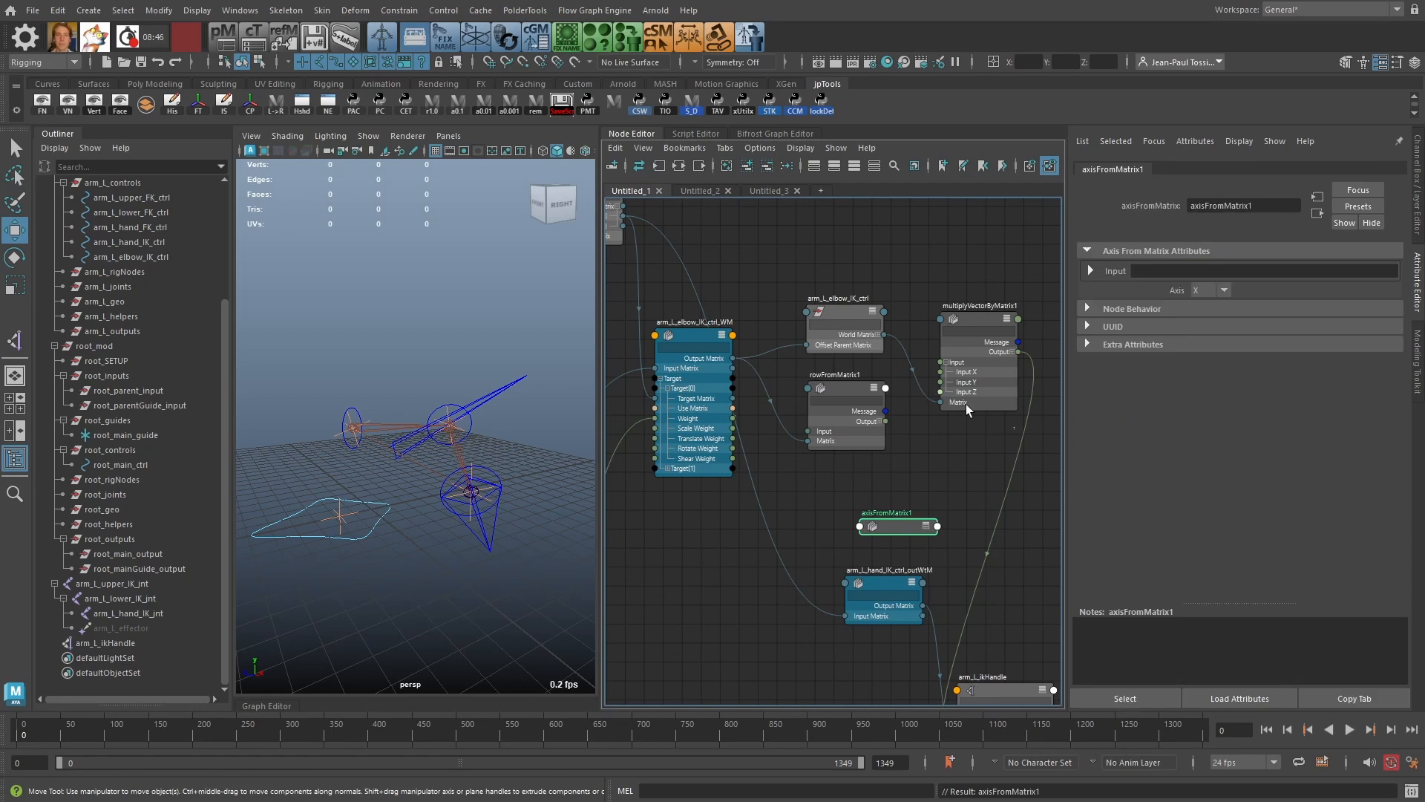
{"action": "left_click_drag", "start_coordinate": [893, 530], "coordinate": [837, 493]}
{"action": "key", "text": "3"}
Step: Set the axisFromMatrix node's Axis to Y and align the node beneath the rowFromMatrix node
{"action": "left_click", "coordinate": [1215, 294]}
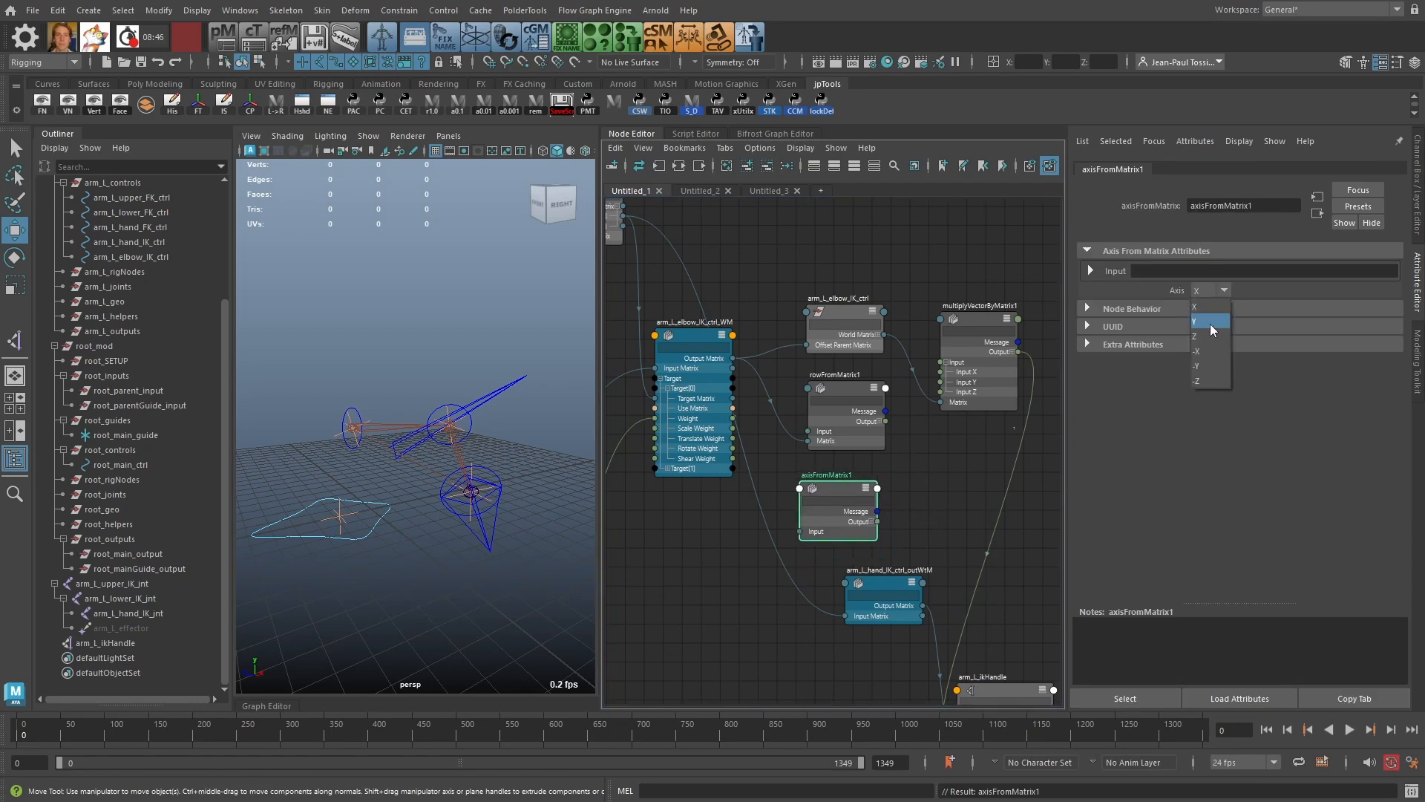
{"action": "left_click", "coordinate": [1210, 322]}
{"action": "left_click", "coordinate": [1222, 291]}
{"action": "left_click", "coordinate": [1209, 322]}
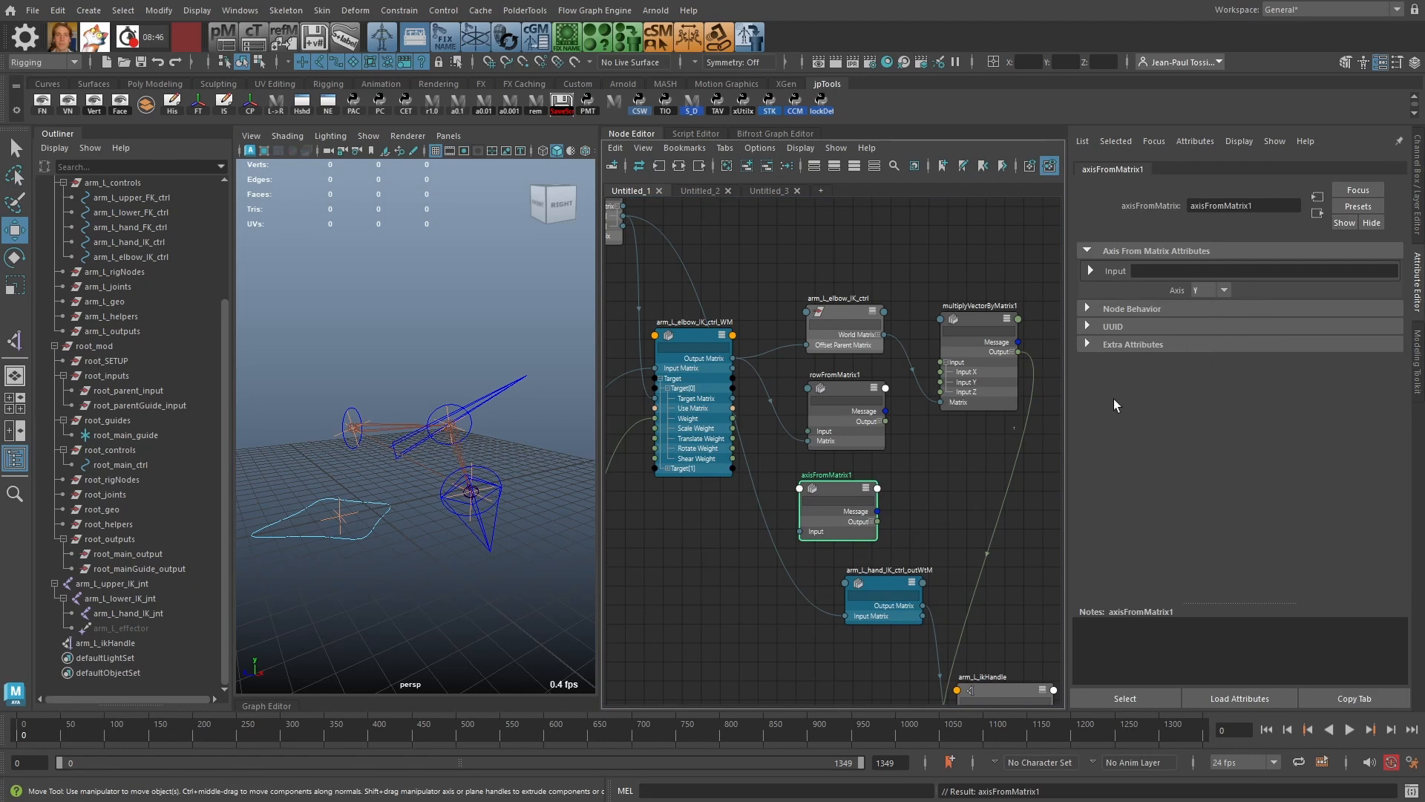
{"action": "mouse_move", "coordinate": [833, 493]}
{"action": "left_mouse_down"}
{"action": "mouse_move", "coordinate": [841, 500]}
{"action": "mouse_move", "coordinate": [842, 481]}
{"action": "left_mouse_up"}
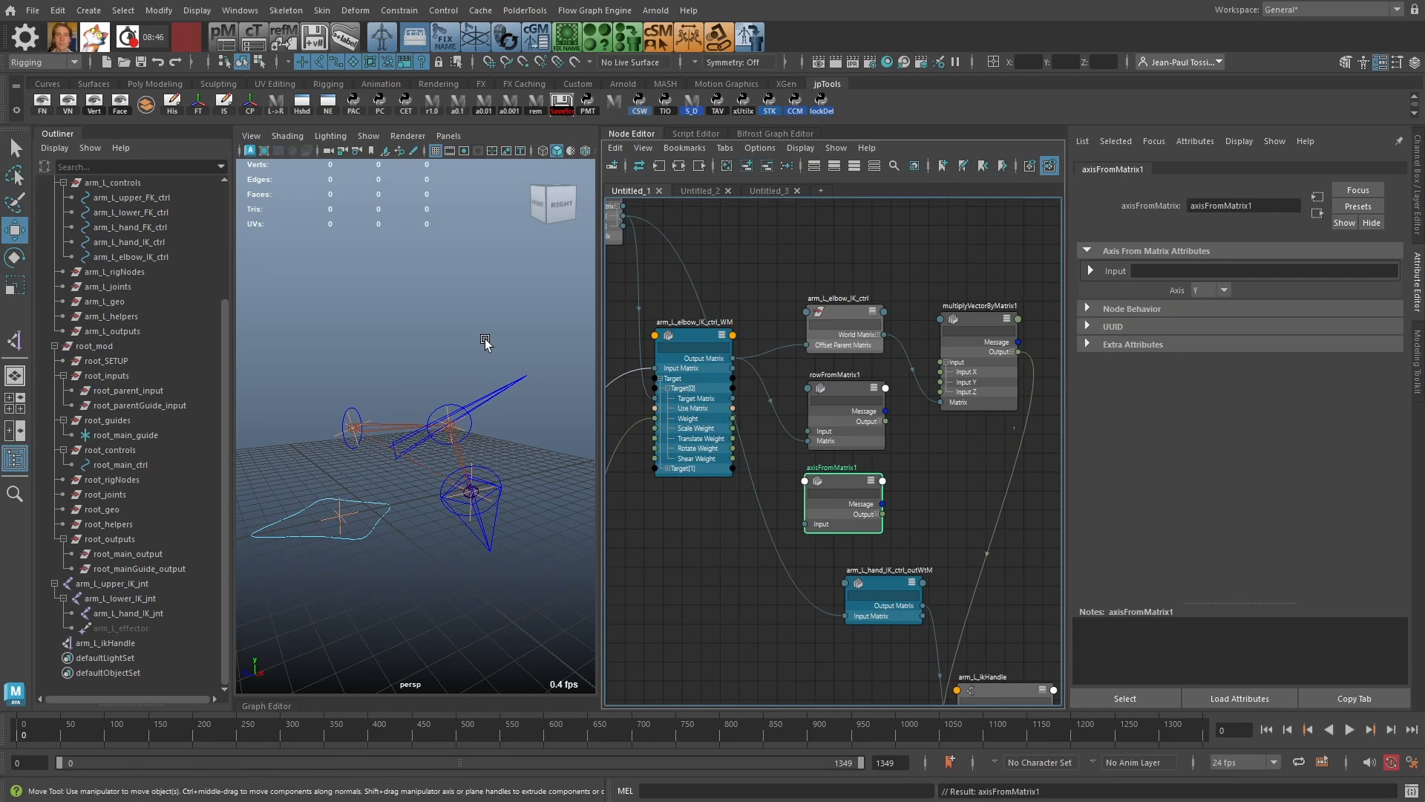
Step: Tidy the column of arm_L_elbow_IK_ctrl, rowFromMatrix and axisFromMatrix nodes and shift the multiplyVectorByMatrix node beside it slightly up
{"action": "left_click_drag", "start_coordinate": [854, 310], "coordinate": [853, 292]}
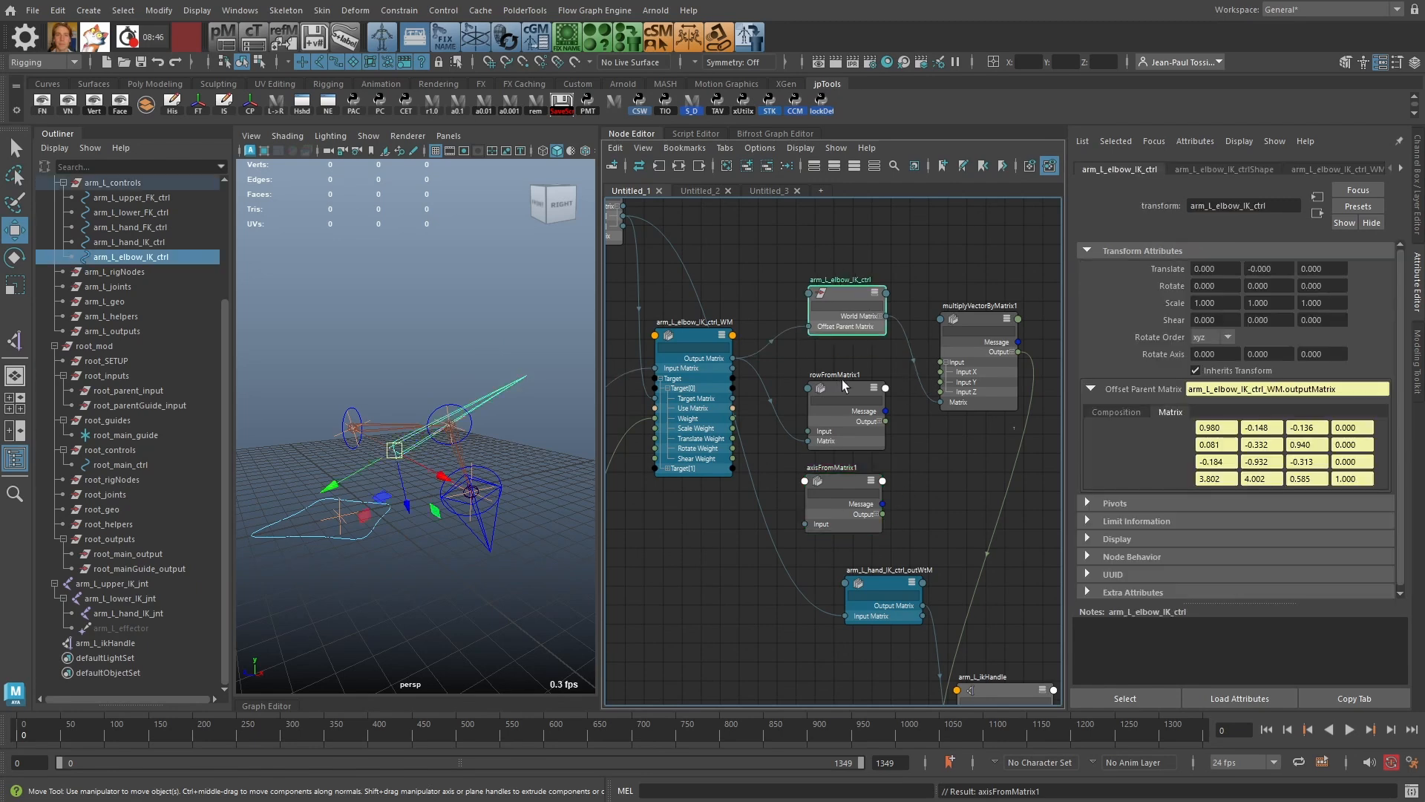
{"action": "left_click_drag", "start_coordinate": [841, 380], "coordinate": [841, 363]}
{"action": "left_click_drag", "start_coordinate": [839, 500], "coordinate": [837, 481]}
{"action": "left_click_drag", "start_coordinate": [982, 313], "coordinate": [986, 302]}
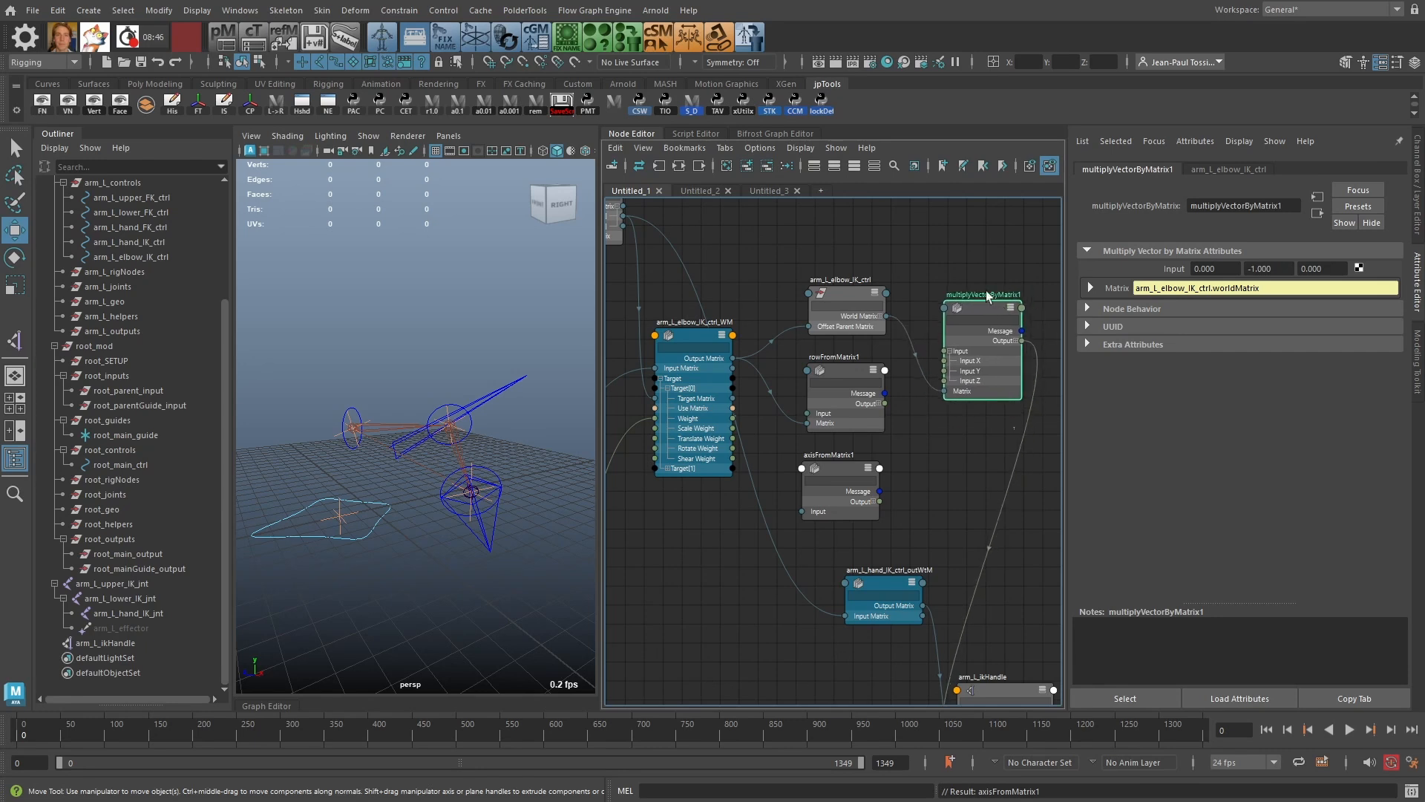
{"action": "left_click", "coordinate": [845, 471]}
{"action": "left_click_drag", "start_coordinate": [994, 309], "coordinate": [995, 307]}
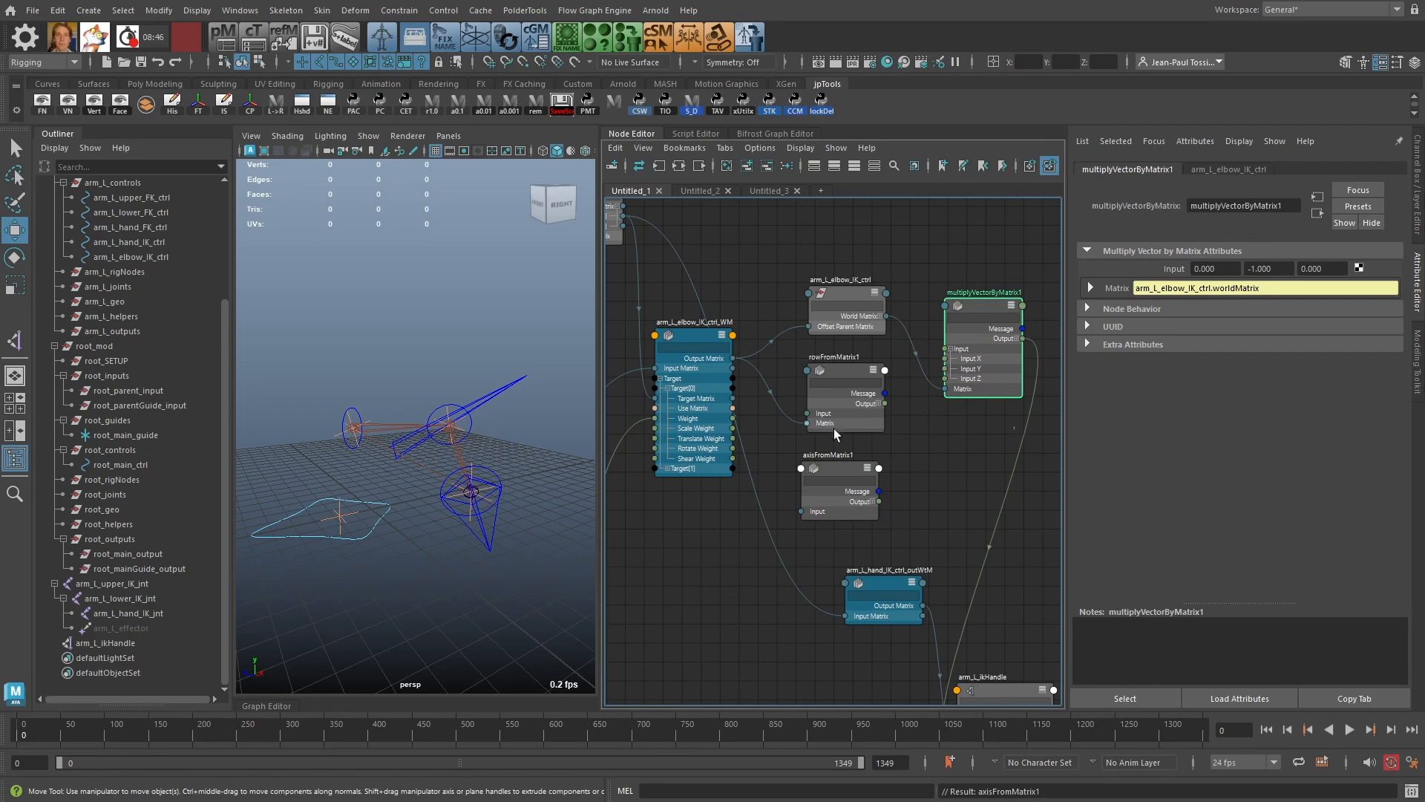
{"action": "left_click_drag", "start_coordinate": [838, 472], "coordinate": [846, 473]}
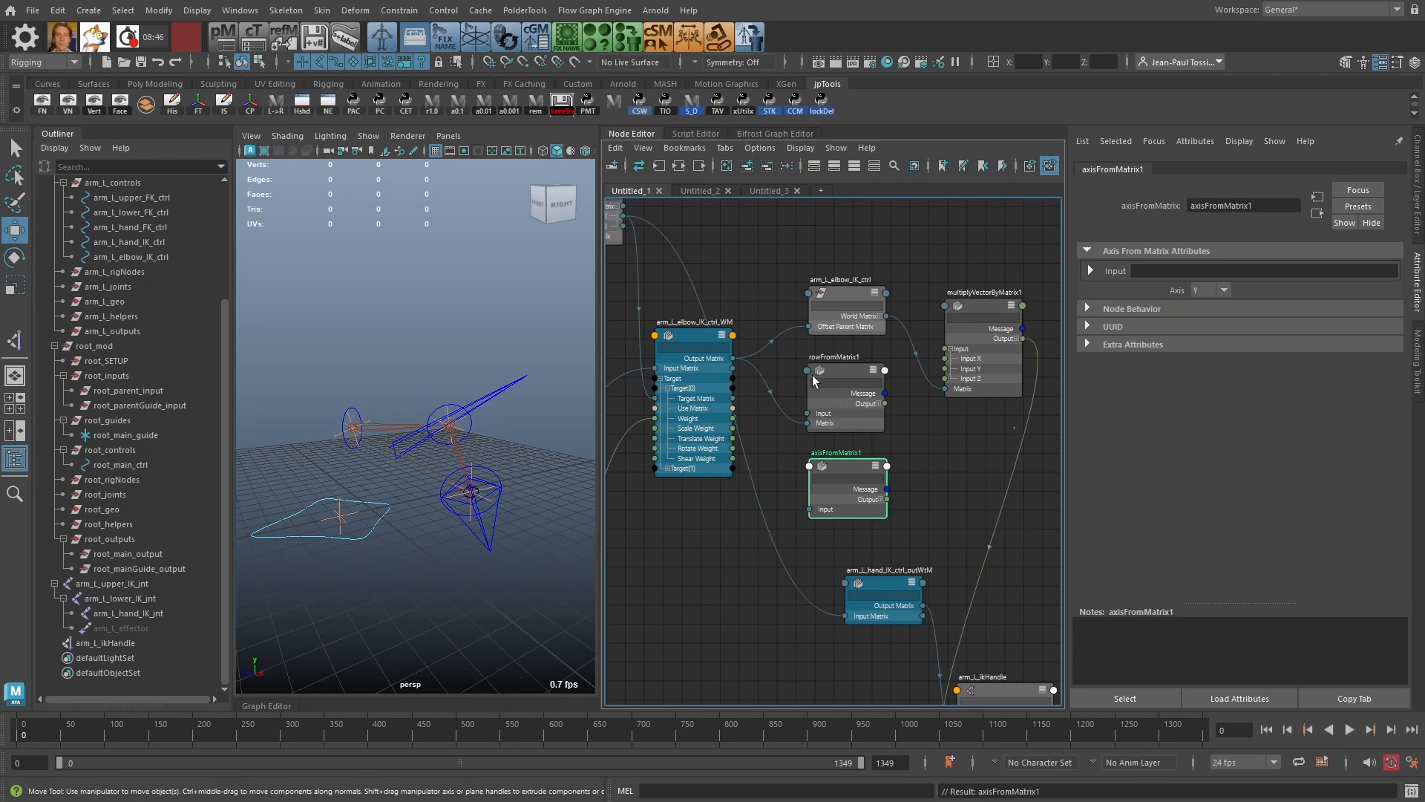
Step: Expand and compare the outputs of the axisFromMatrix and rowFromMatrix nodes, spacing them apart, and check the Pole Vector input on arm_L_ikHandle
{"action": "left_click", "coordinate": [880, 499]}
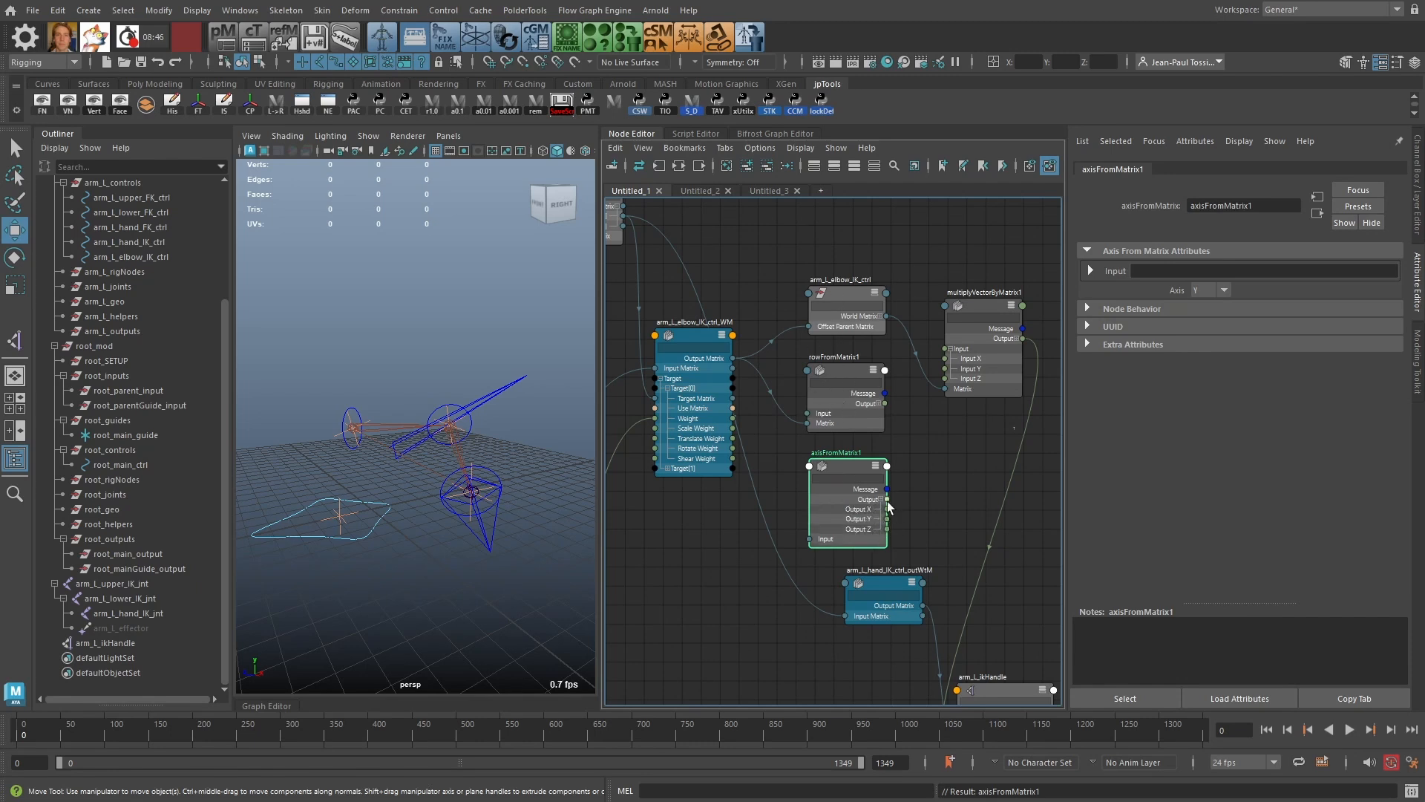
{"action": "left_click_drag", "start_coordinate": [852, 371], "coordinate": [852, 360]}
{"action": "left_click", "coordinate": [880, 394]}
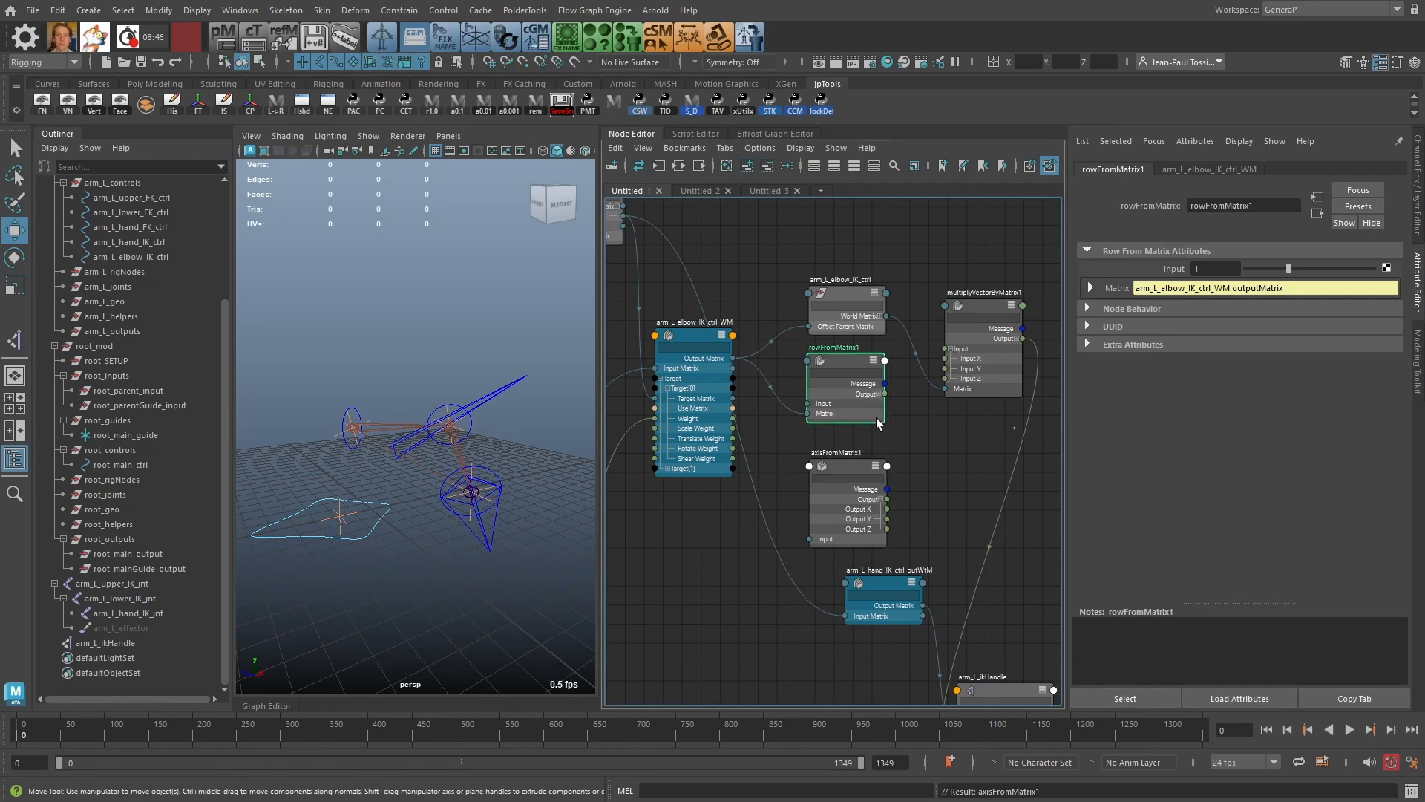
{"action": "left_click_drag", "start_coordinate": [863, 466], "coordinate": [854, 495]}
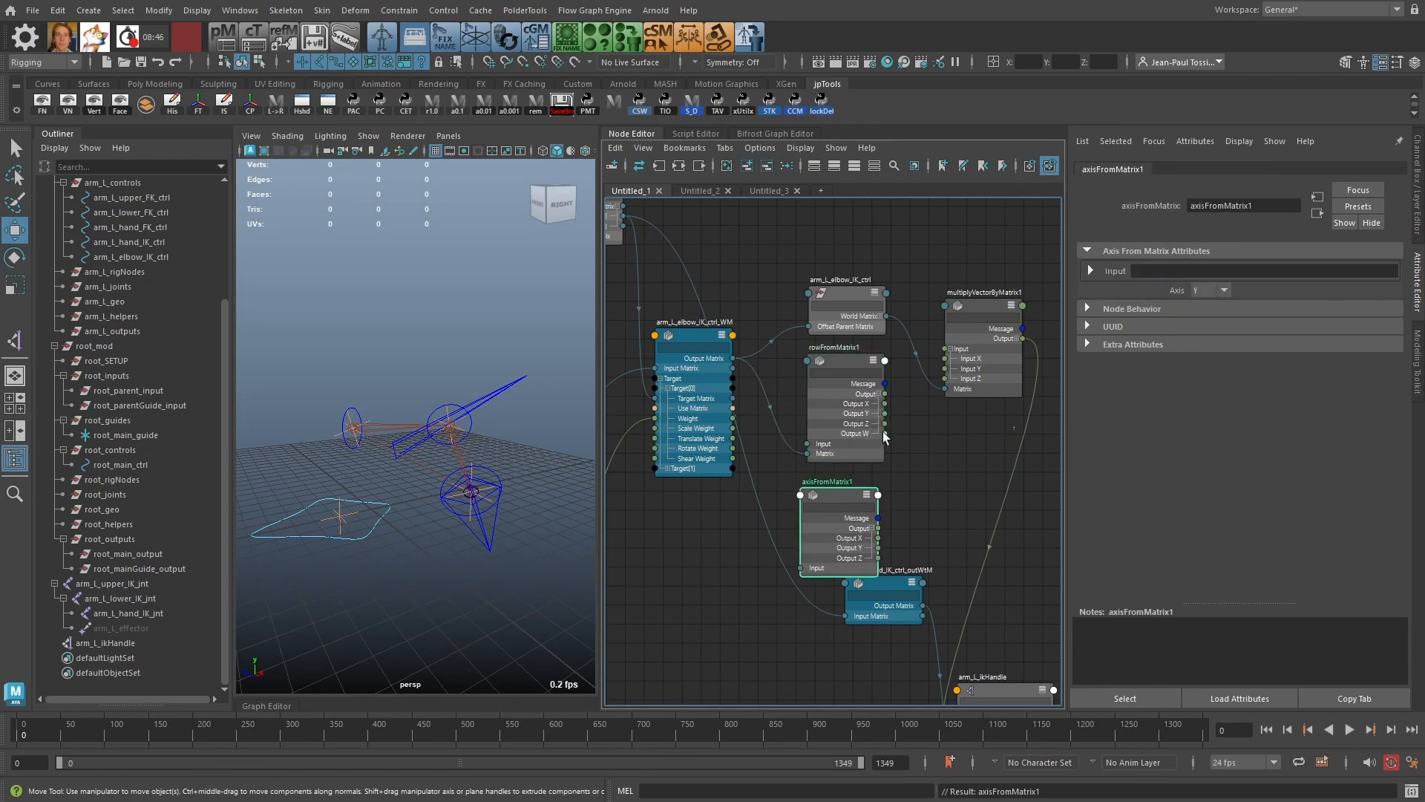
{"action": "left_click_drag", "start_coordinate": [880, 425], "coordinate": [875, 426]}
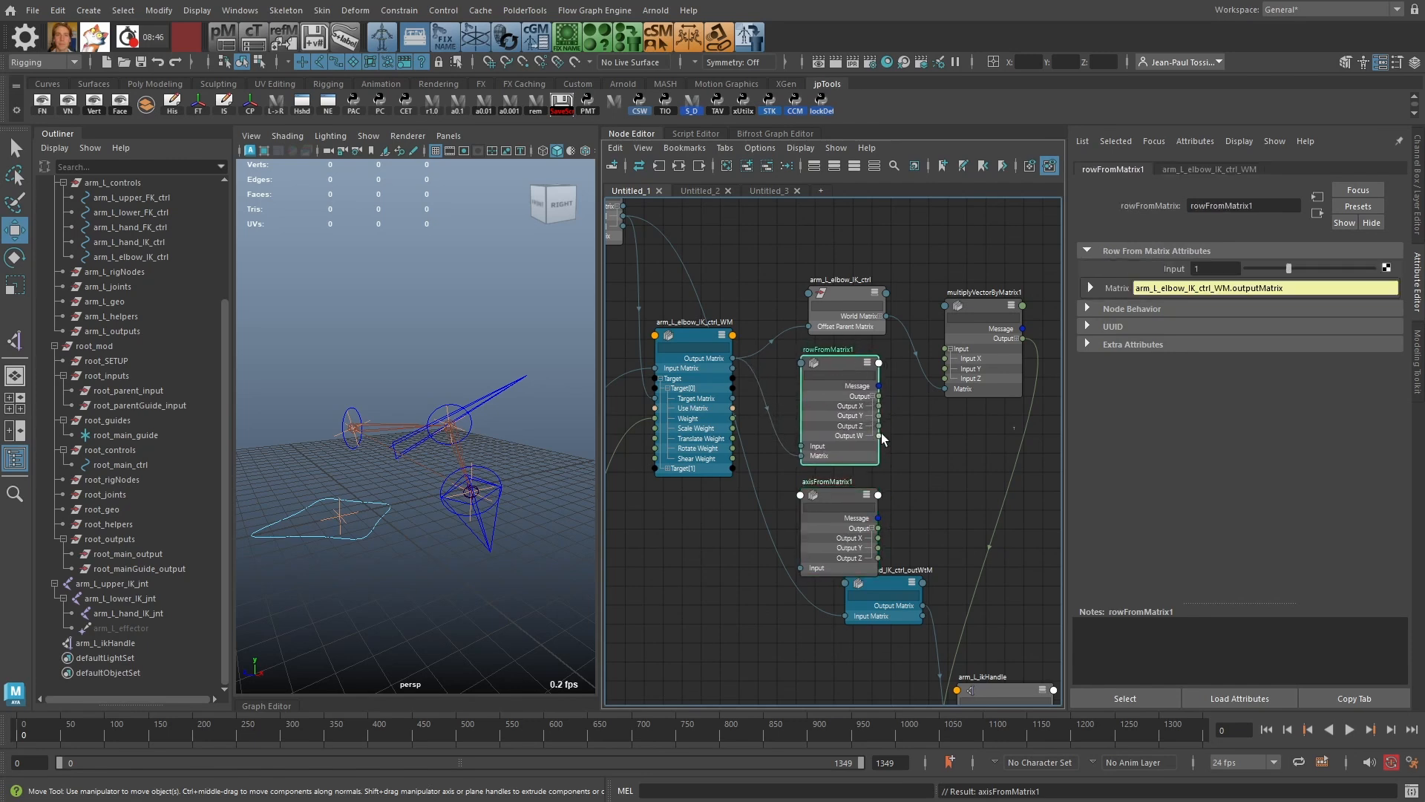
{"action": "left_click_drag", "start_coordinate": [853, 365], "coordinate": [836, 359]}
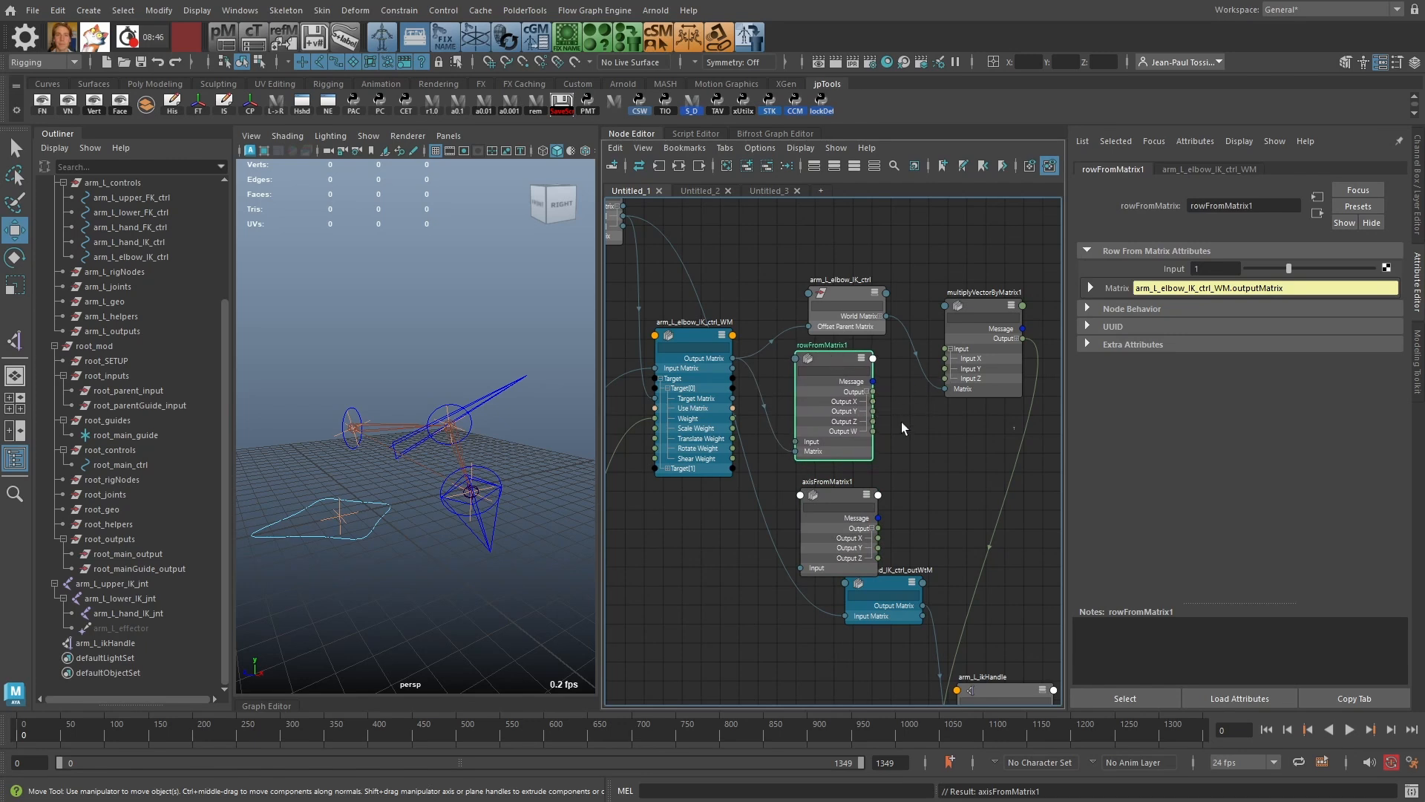
{"action": "middle_click_drag", "start_coordinate": [901, 421], "coordinate": [848, 288], "text": "alt"}
{"action": "left_click", "coordinate": [910, 619]}
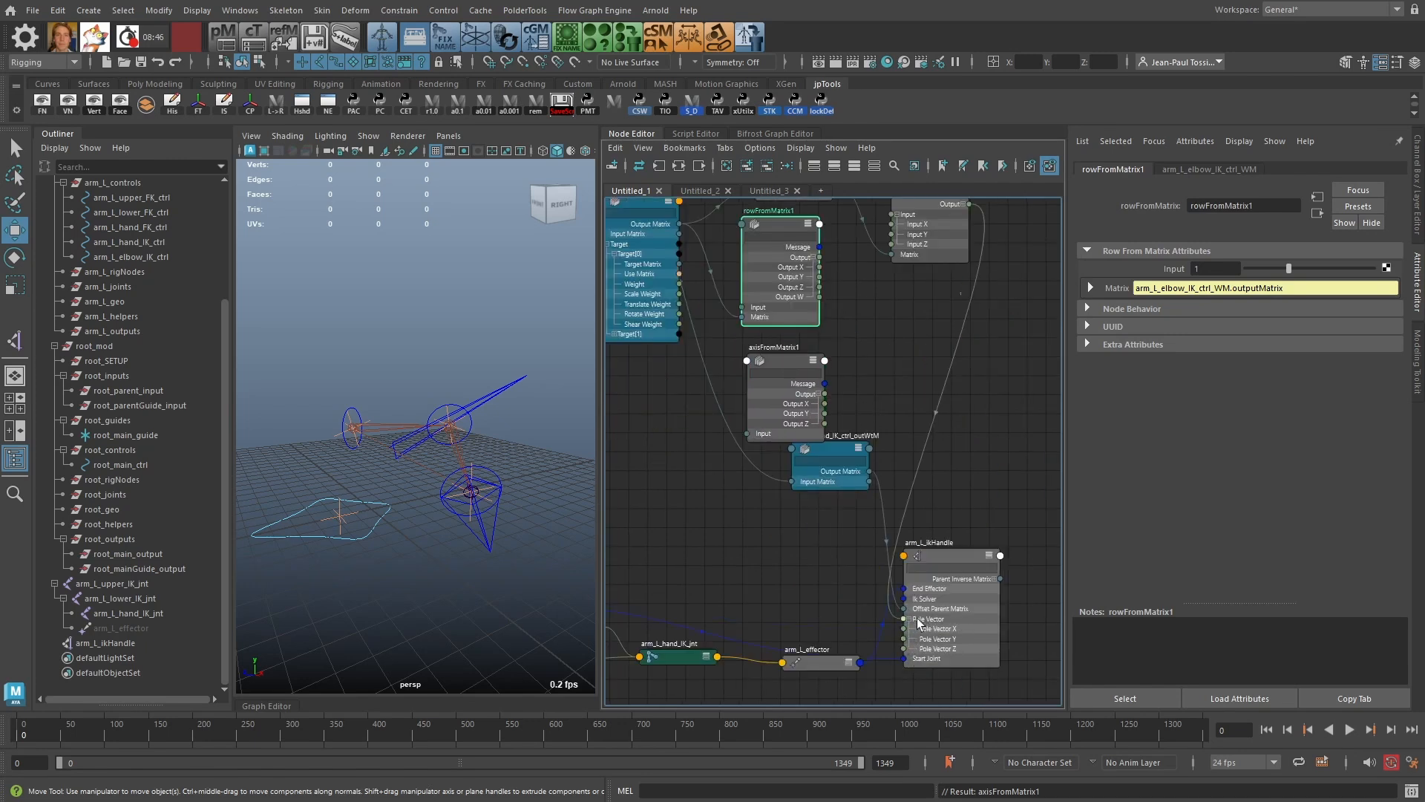
{"action": "middle_click_drag", "start_coordinate": [884, 381], "coordinate": [893, 474], "text": "alt"}
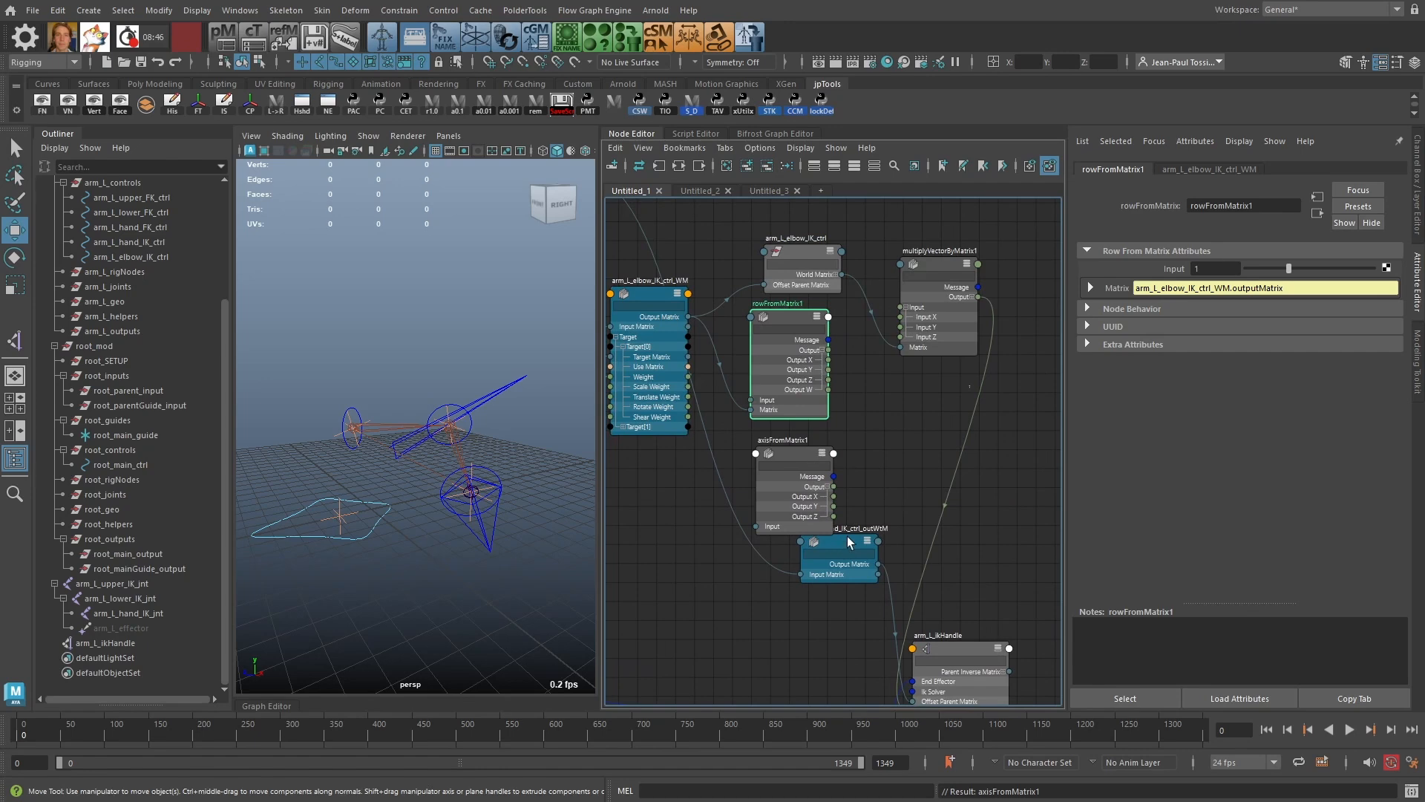
Step: Move arm_L_hand_IK_ctrl_outWM lower, place the axisFromMatrix node above arm_L_elbow_IK_ctrl and shift the rowFromMatrix node slightly down
{"action": "left_click_drag", "start_coordinate": [848, 542], "coordinate": [839, 568]}
{"action": "left_click", "coordinate": [898, 460]}
{"action": "middle_click_drag", "start_coordinate": [924, 422], "coordinate": [974, 478], "text": "alt"}
{"action": "scroll", "coordinate": [958, 468], "scroll_direction": "down", "scroll_amount": 1}
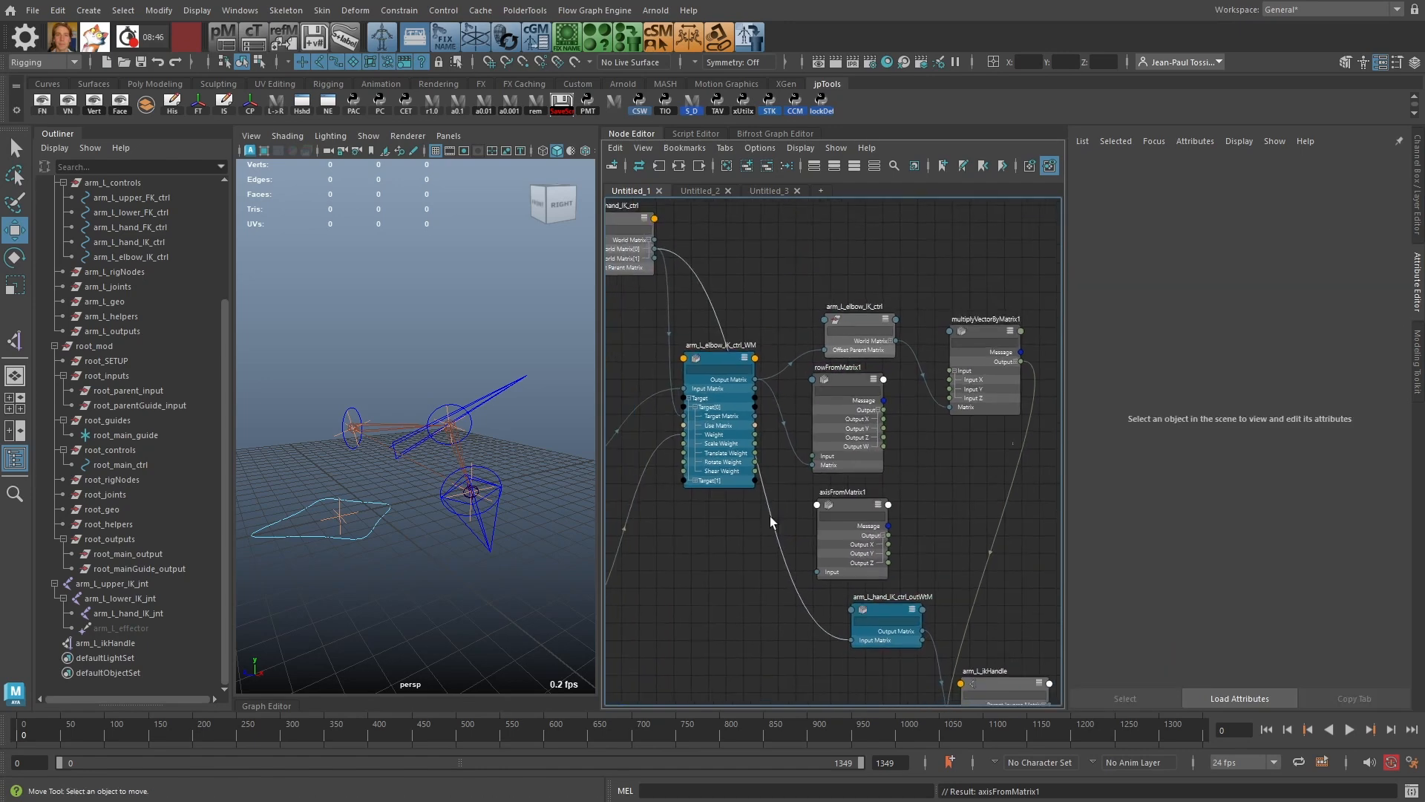
{"action": "scroll", "coordinate": [812, 417], "scroll_direction": "up", "scroll_amount": 1}
{"action": "left_click_drag", "start_coordinate": [849, 522], "coordinate": [864, 393]}
{"action": "middle_click_drag", "start_coordinate": [864, 393], "coordinate": [872, 441], "text": "alt"}
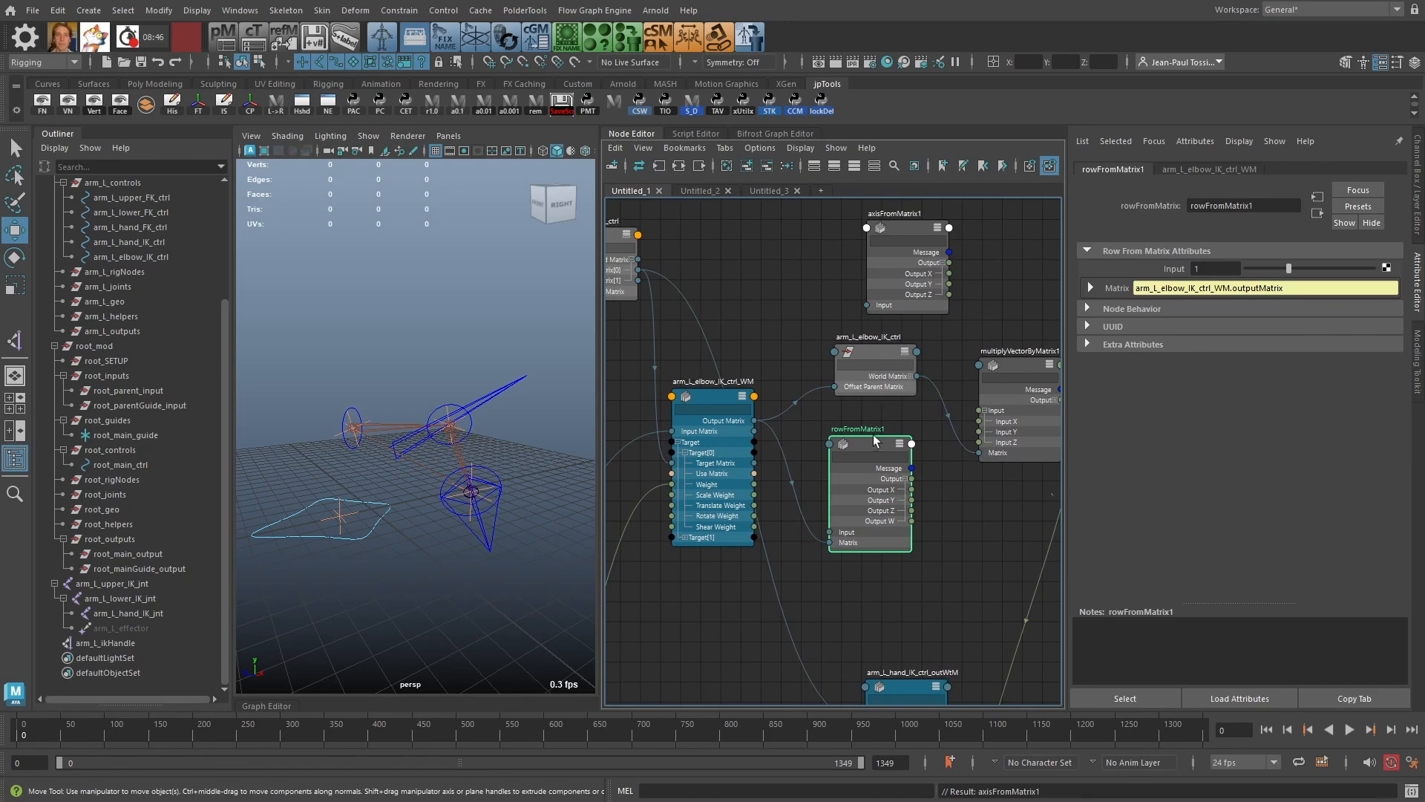
{"action": "left_click_drag", "start_coordinate": [876, 441], "coordinate": [876, 451]}
{"action": "middle_click_drag", "start_coordinate": [876, 450], "coordinate": [845, 490], "text": "alt"}
Step: Trace the graph back to arm_L_orientPlane_guide and examine its Secondary Target Vector against the axes of arm_L_upper_guide
{"action": "left_click", "coordinate": [683, 435]}
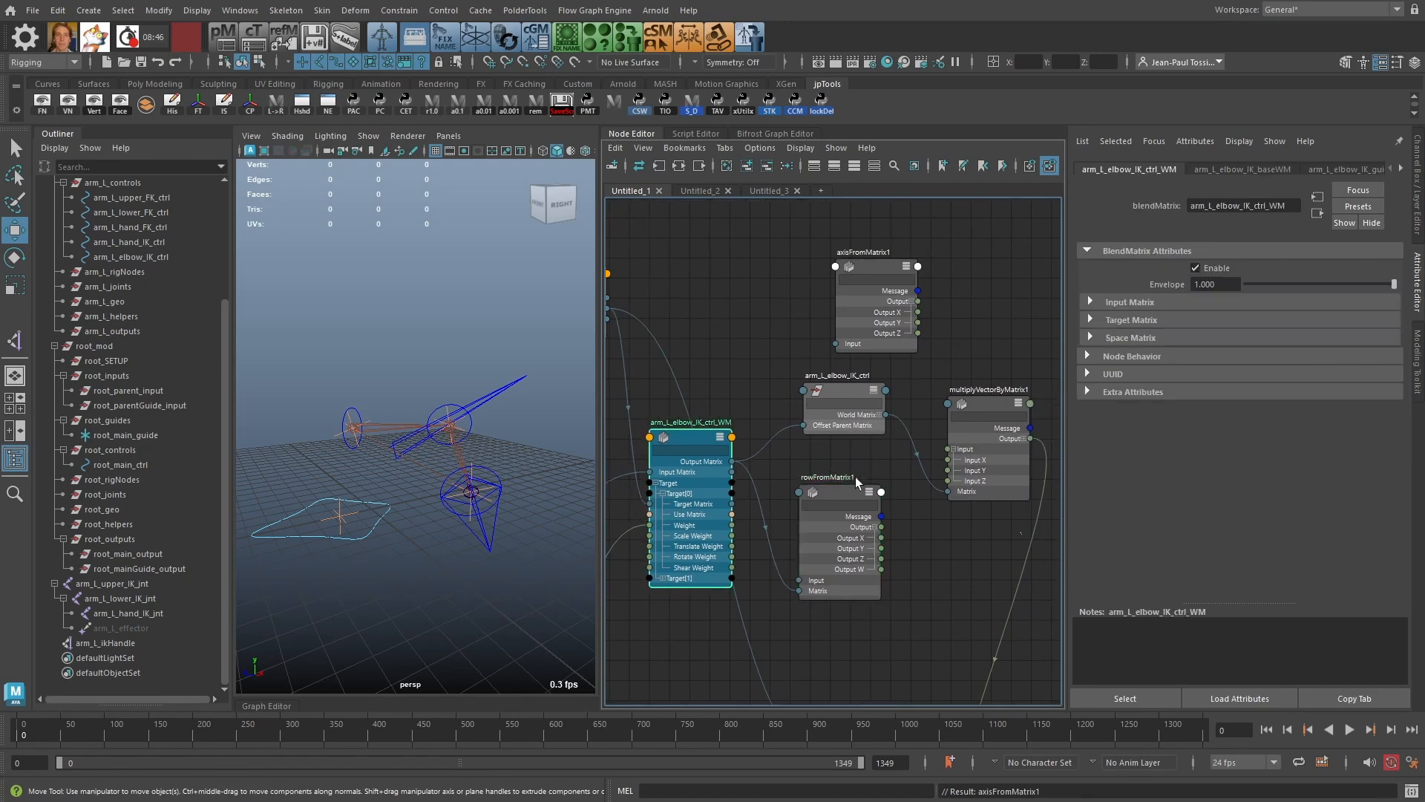
{"action": "scroll", "coordinate": [855, 476], "scroll_direction": "down", "scroll_amount": 2}
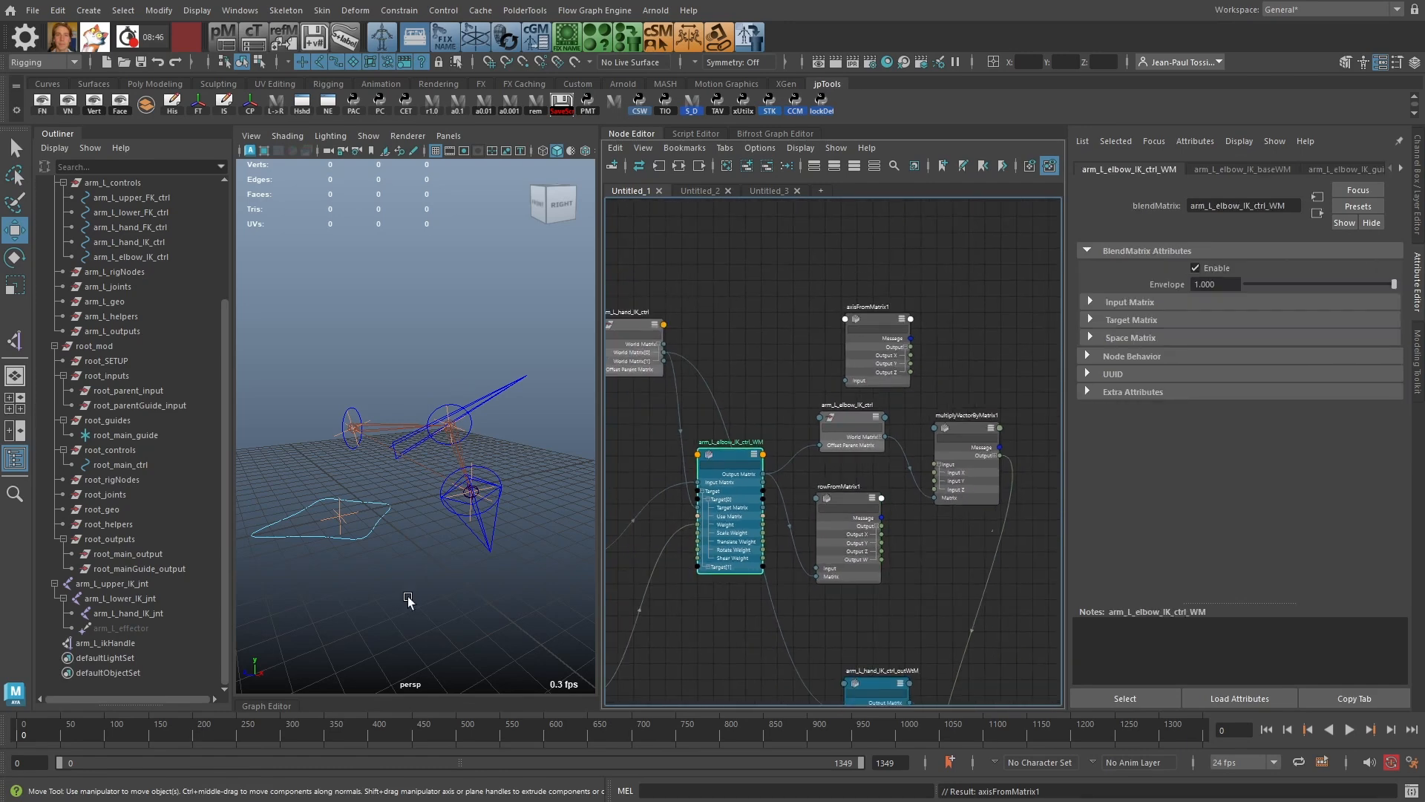
{"action": "middle_click_drag", "start_coordinate": [801, 413], "coordinate": [970, 519], "text": "alt"}
{"action": "scroll", "coordinate": [757, 446], "scroll_direction": "down", "scroll_amount": 4}
{"action": "middle_click_drag", "start_coordinate": [757, 446], "coordinate": [1006, 555], "text": "alt"}
{"action": "middle_click_drag", "start_coordinate": [684, 238], "coordinate": [795, 502], "text": "alt"}
{"action": "right_click_drag", "start_coordinate": [755, 432], "coordinate": [840, 582], "text": "alt"}
{"action": "middle_click_drag", "start_coordinate": [840, 582], "coordinate": [976, 315], "text": "alt"}
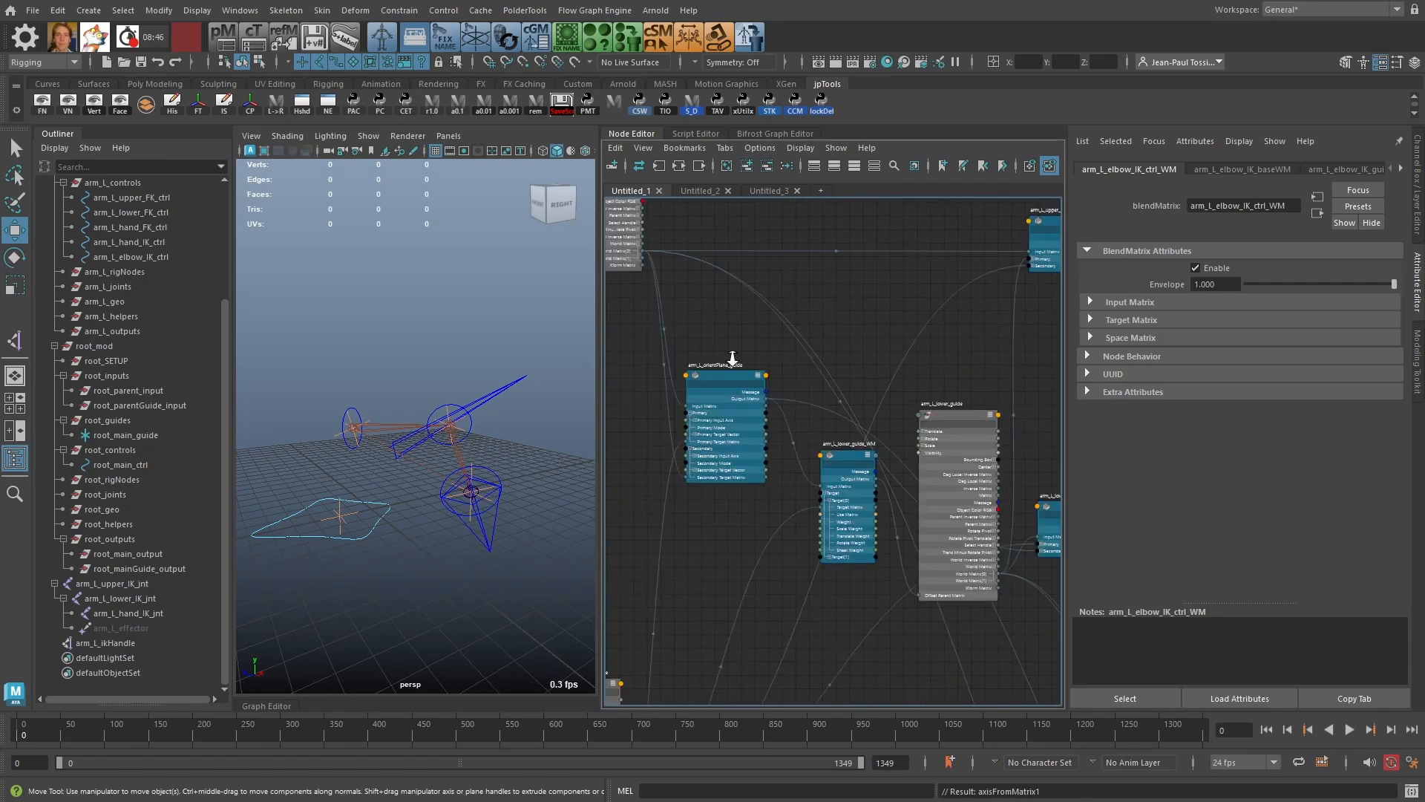
{"action": "scroll", "coordinate": [733, 358], "scroll_direction": "up", "scroll_amount": 2}
{"action": "left_click", "coordinate": [718, 390]}
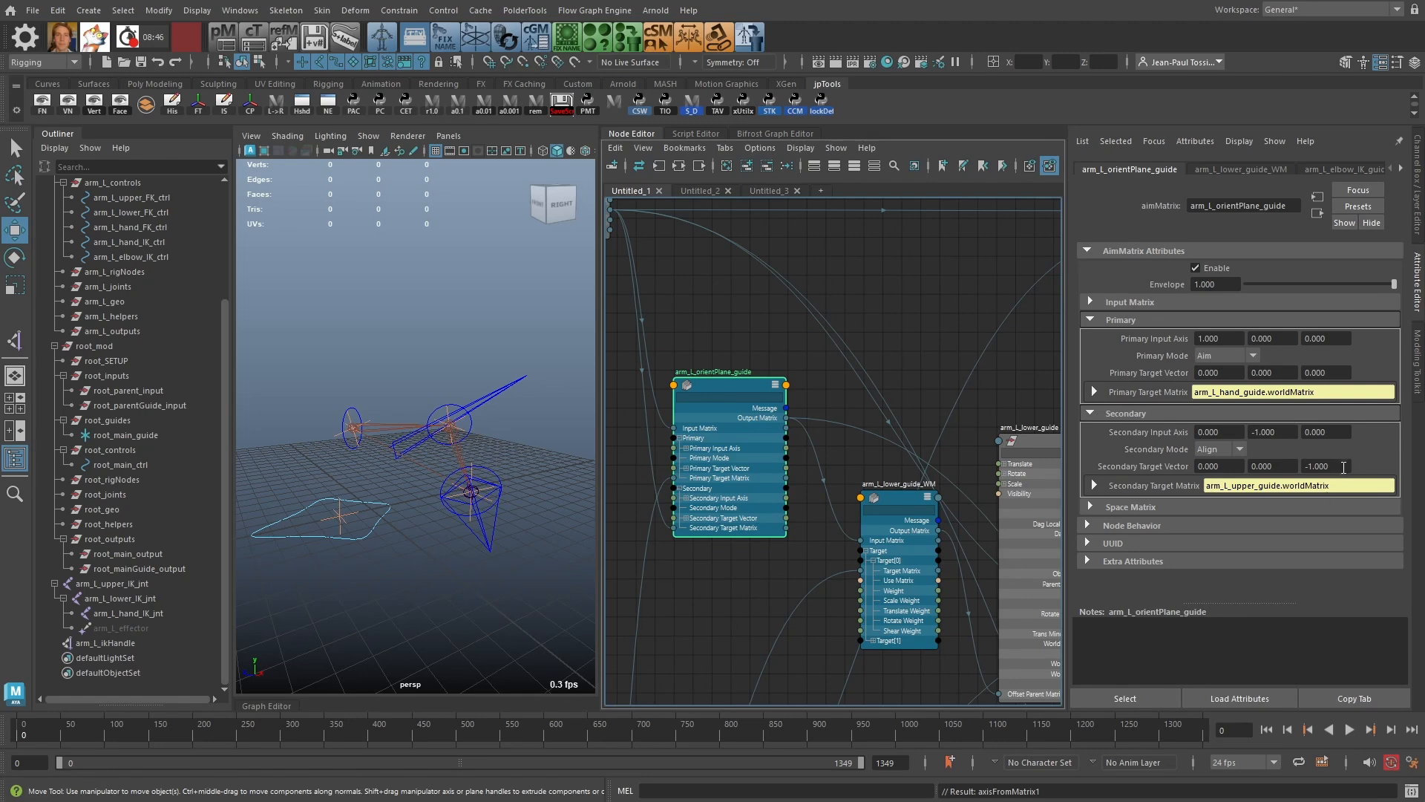
{"action": "left_click_drag", "start_coordinate": [1343, 466], "coordinate": [1142, 467]}
{"action": "left_click", "coordinate": [331, 438]}
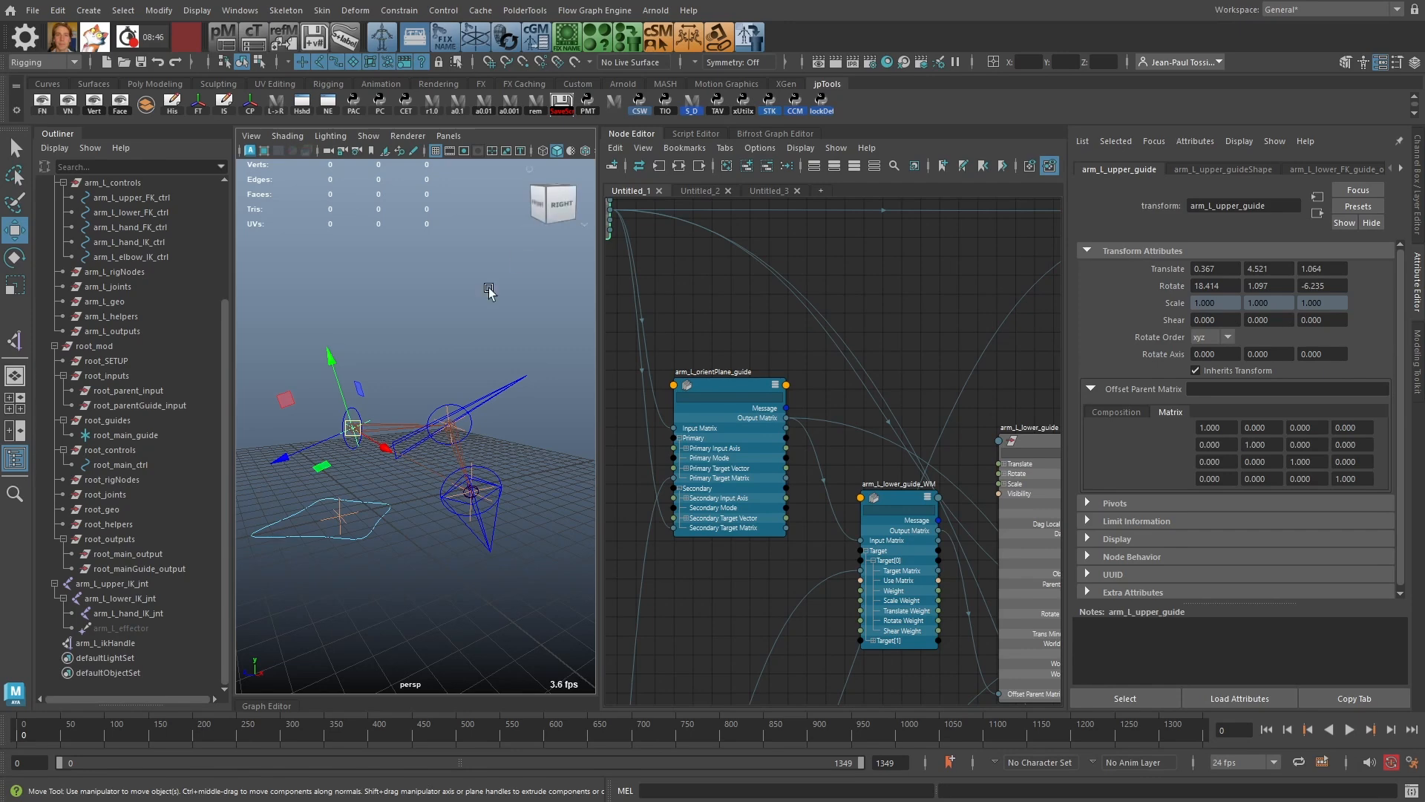
Step: Set the Y value of the Secondary Input Axis on arm_L_orientPlane_guide to 1
{"action": "left_click", "coordinate": [705, 386]}
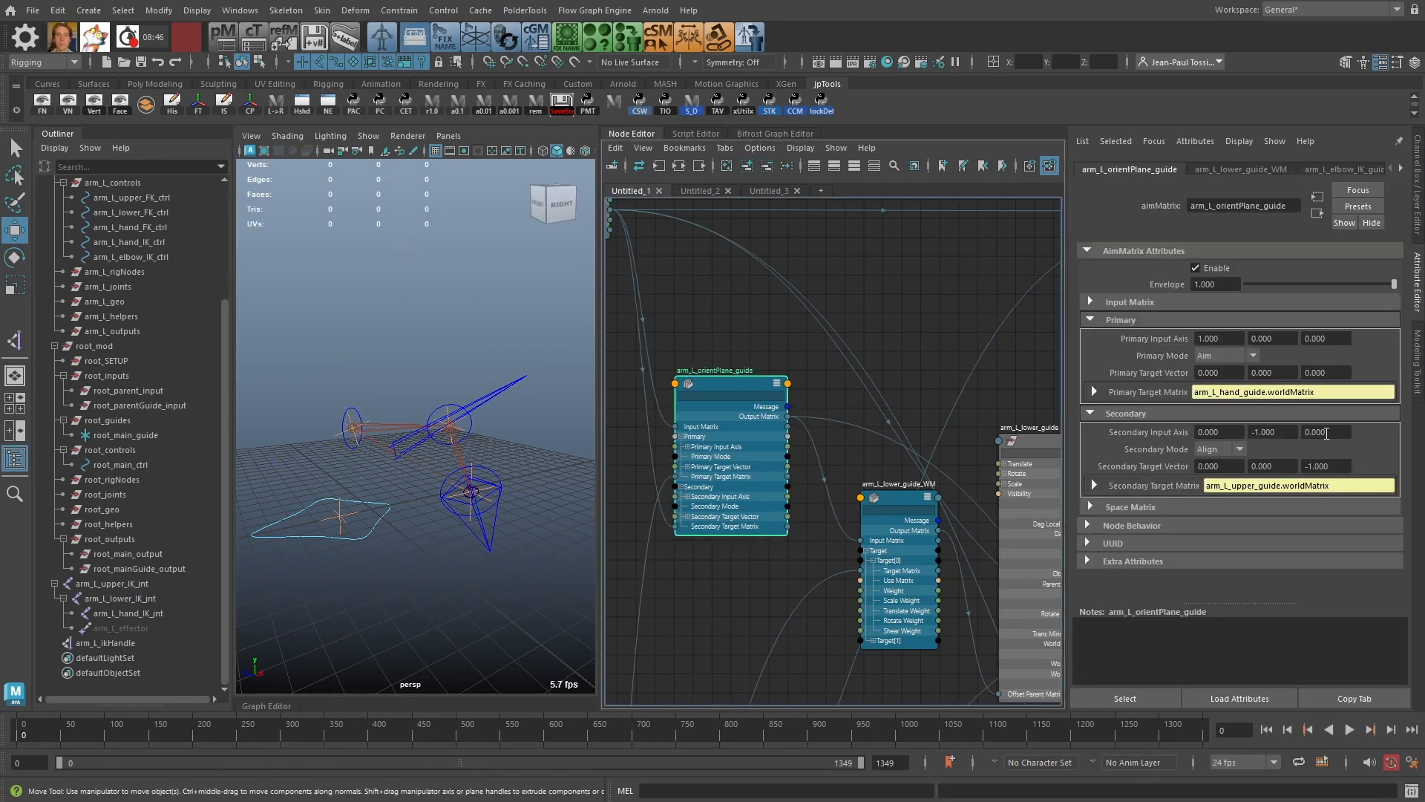
{"action": "left_click", "coordinate": [1290, 430]}
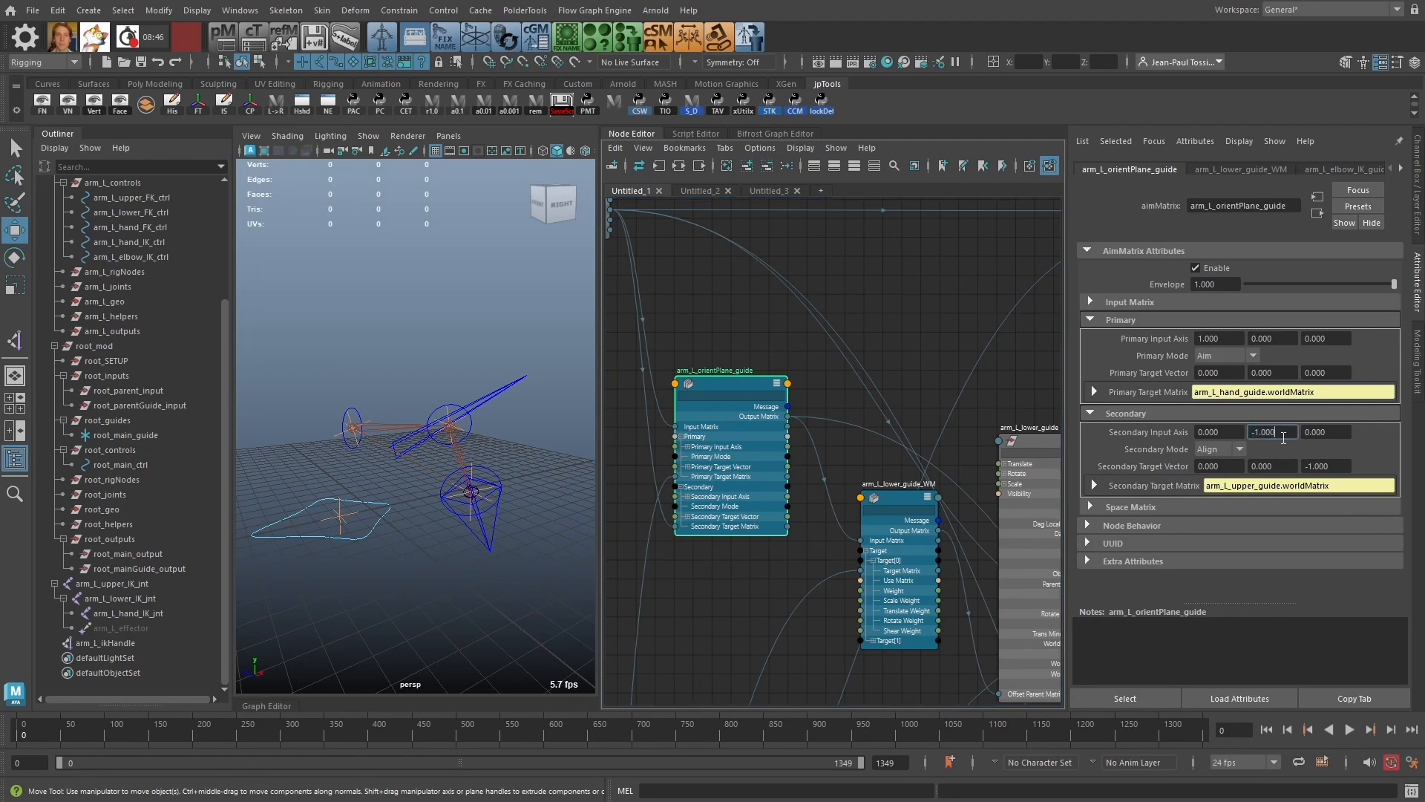
{"action": "type", "text": "1"}
{"action": "key", "text": "Return"}
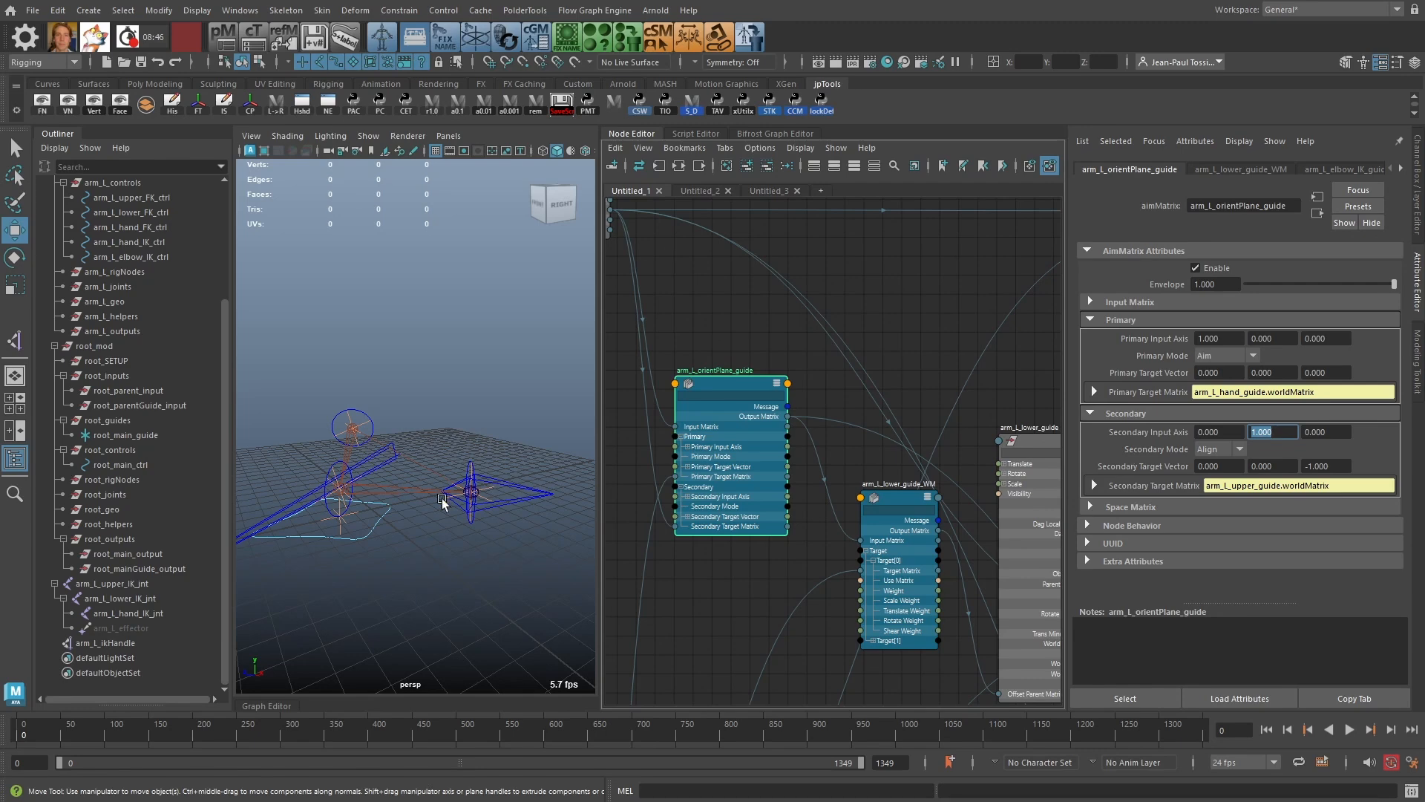
{"action": "mouse_move", "coordinate": [401, 445]}
{"action": "left_mouse_down", "text": "alt"}
{"action": "mouse_move", "coordinate": [426, 493]}
{"action": "mouse_move", "coordinate": [428, 449]}
{"action": "left_mouse_up", "text": "alt"}
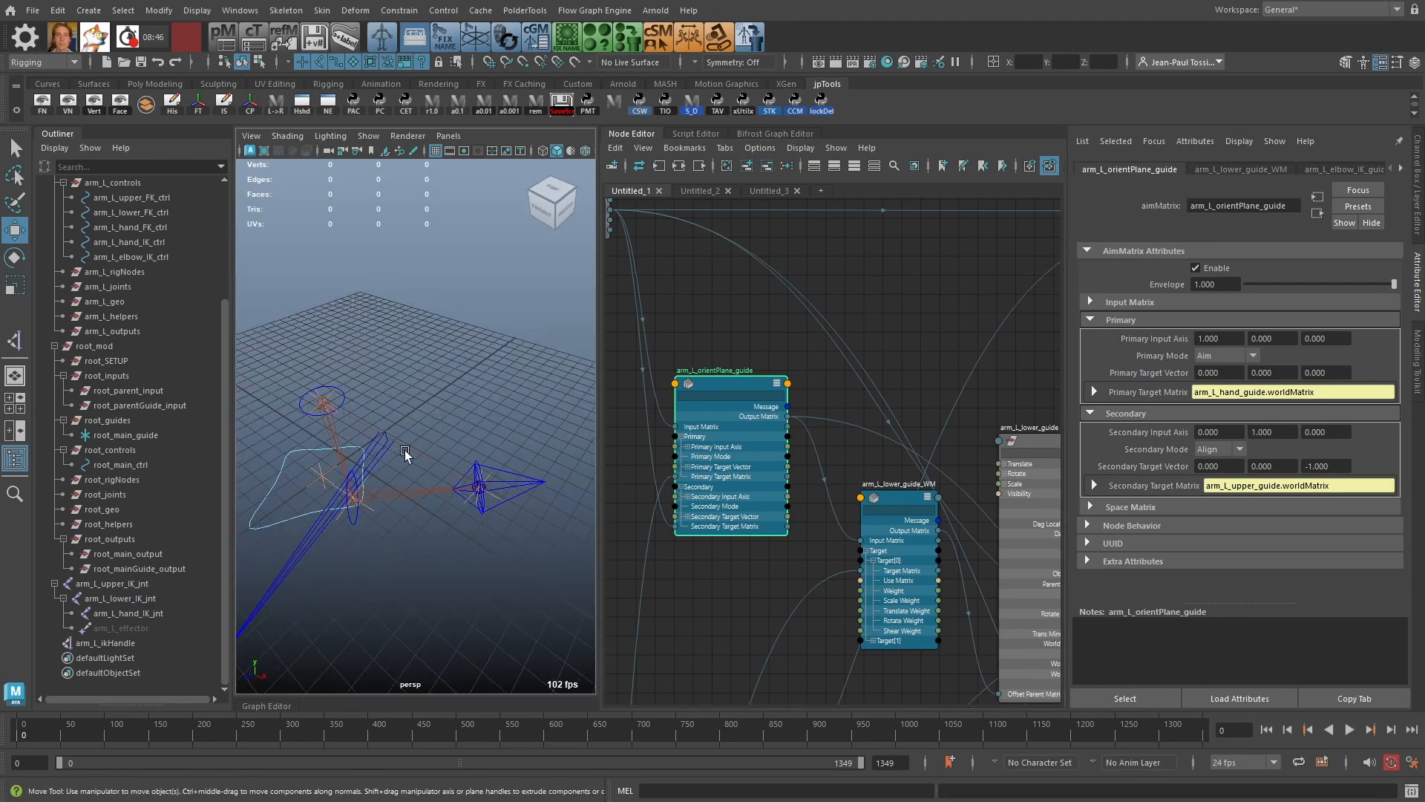
Step: Select arm_L_lower_guide and move it along its Y axis to a Translate Y of about -2.56
{"action": "left_click", "coordinate": [374, 512]}
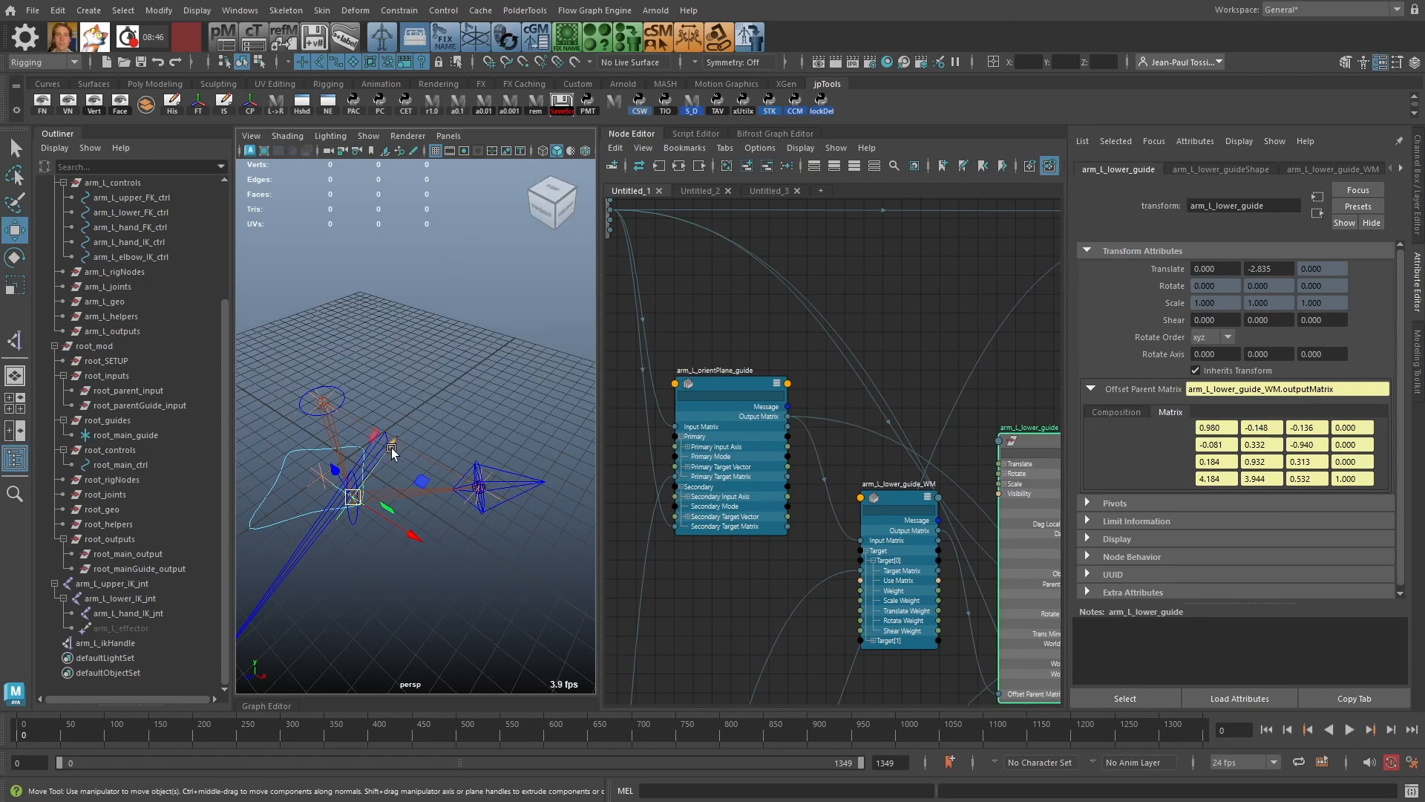
{"action": "right_click_drag", "start_coordinate": [971, 413], "coordinate": [779, 389], "text": "alt"}
{"action": "middle_click_drag", "start_coordinate": [906, 444], "coordinate": [840, 375], "text": "alt"}
{"action": "right_click_drag", "start_coordinate": [839, 376], "coordinate": [996, 367], "text": "alt"}
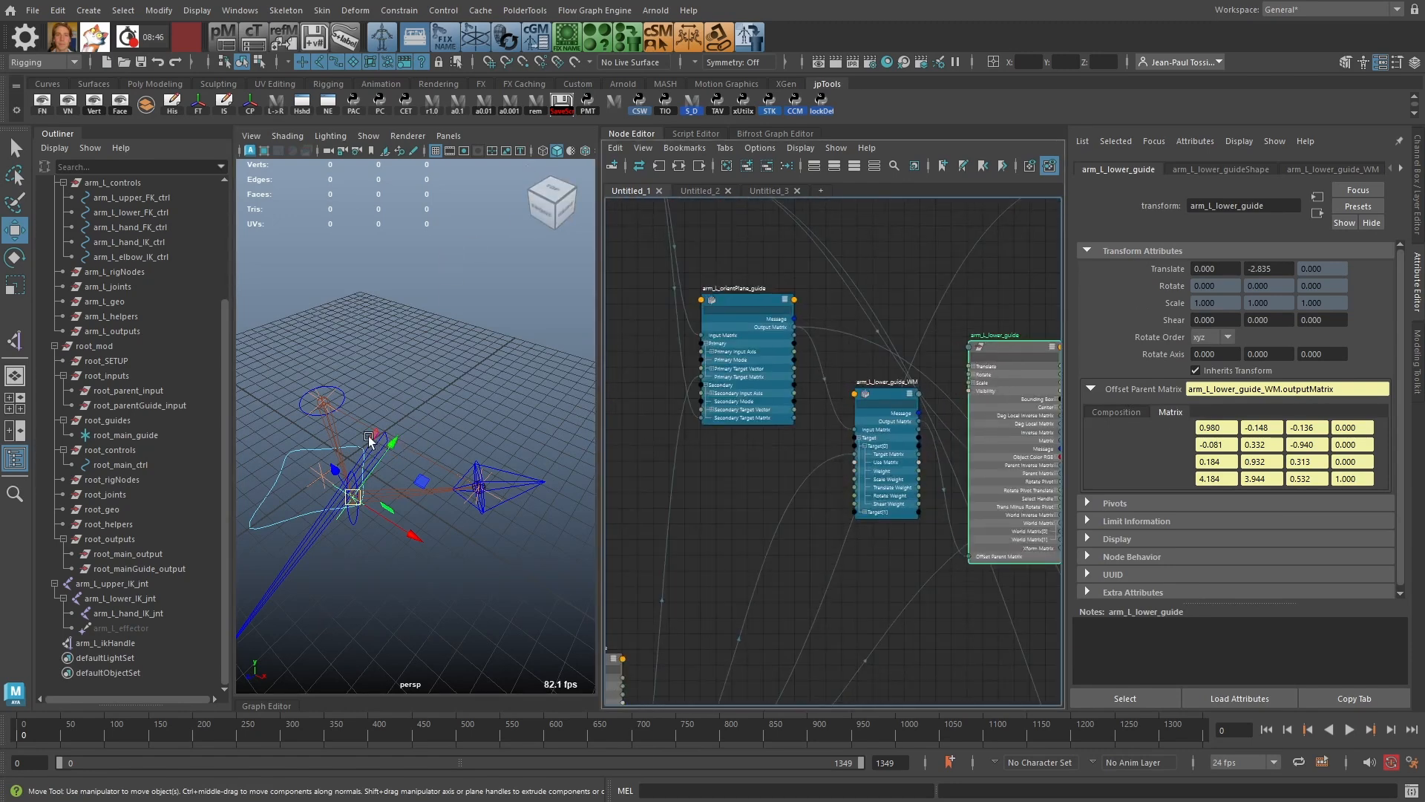
{"action": "left_click_drag", "start_coordinate": [392, 443], "coordinate": [470, 357]}
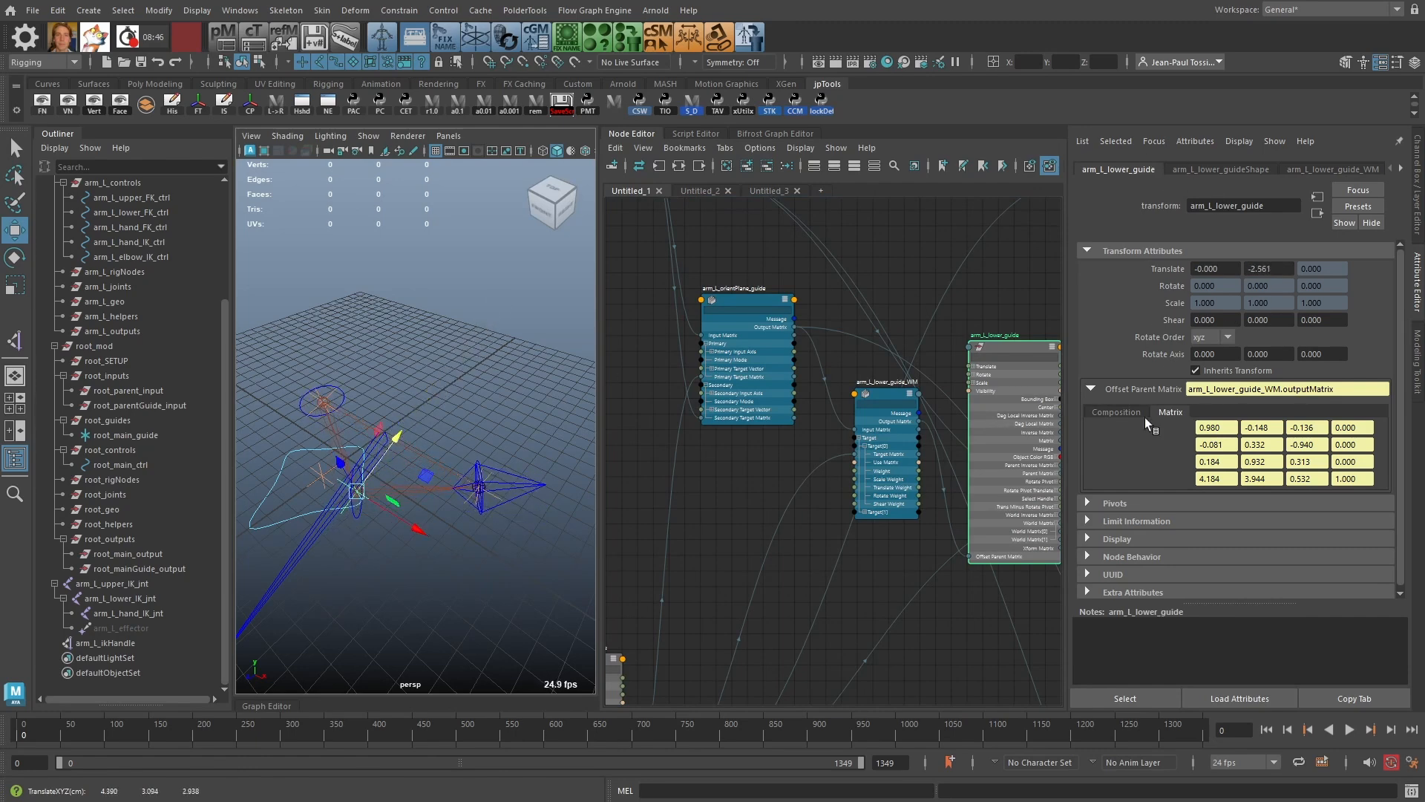
Step: Limit arm_L_lower_guide's Translate Y to a minimum of 0 with no maximum, and move the guide to a Translate Y of about 2.82
{"action": "left_click", "coordinate": [1125, 521]}
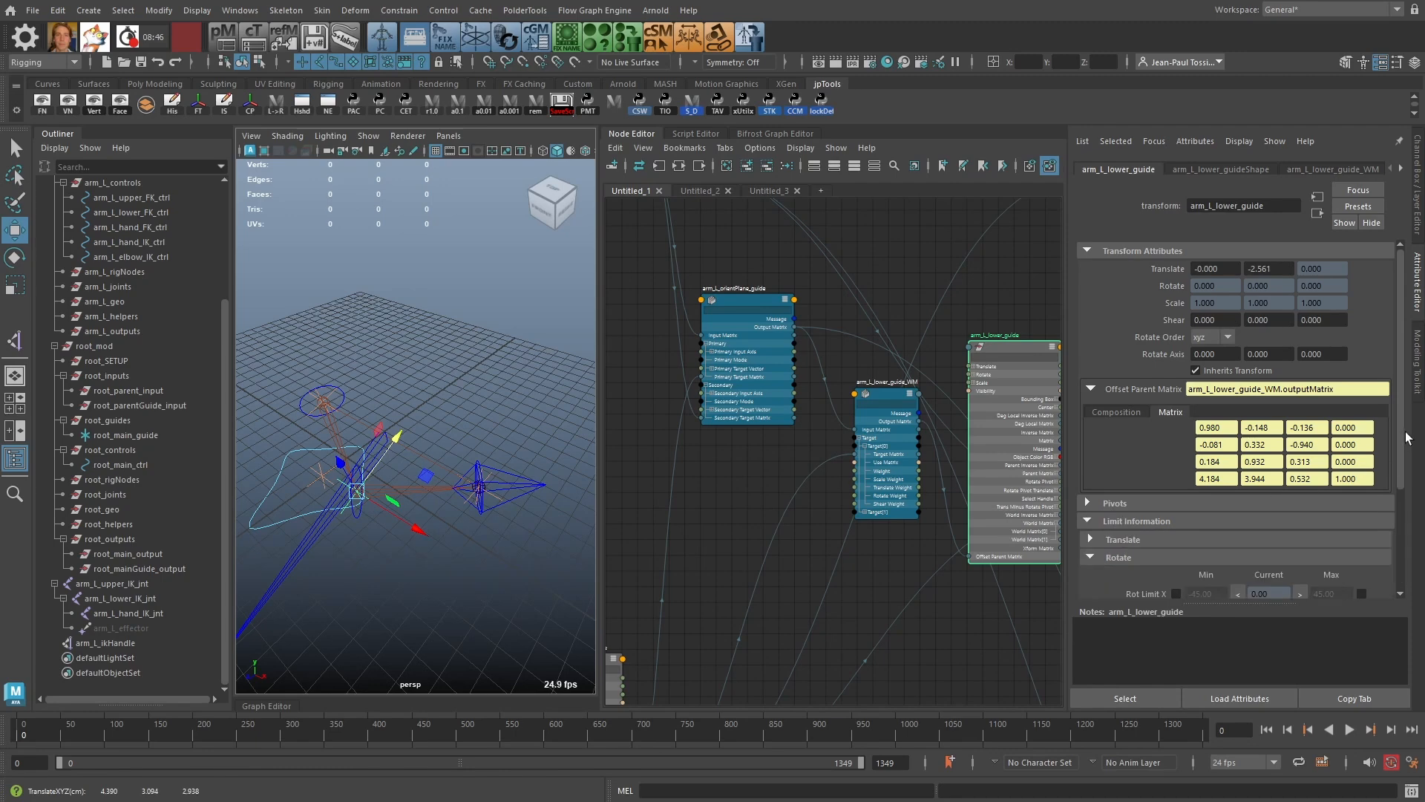
{"action": "scroll", "coordinate": [1123, 445], "scroll_direction": "down", "scroll_amount": 3}
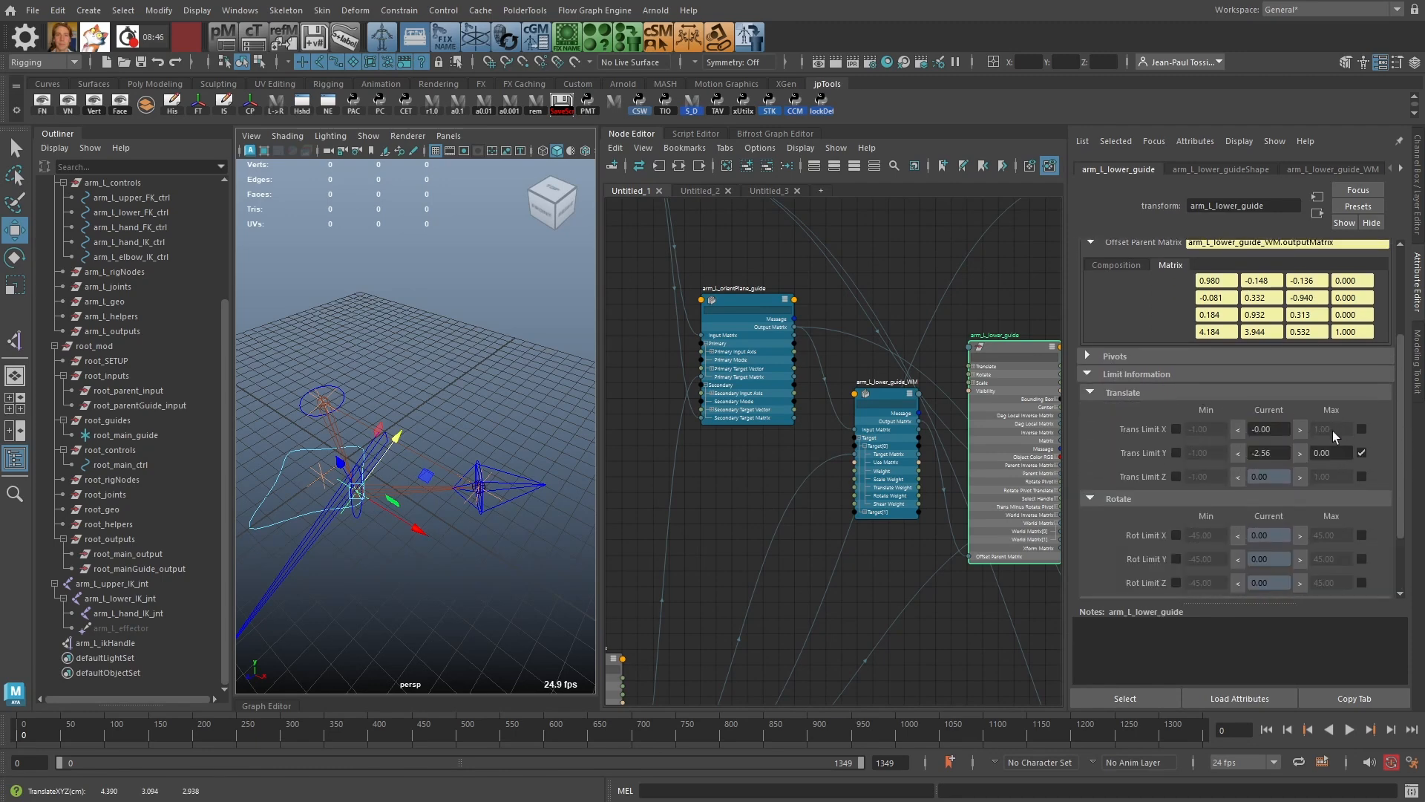
{"action": "left_click", "coordinate": [1176, 453]}
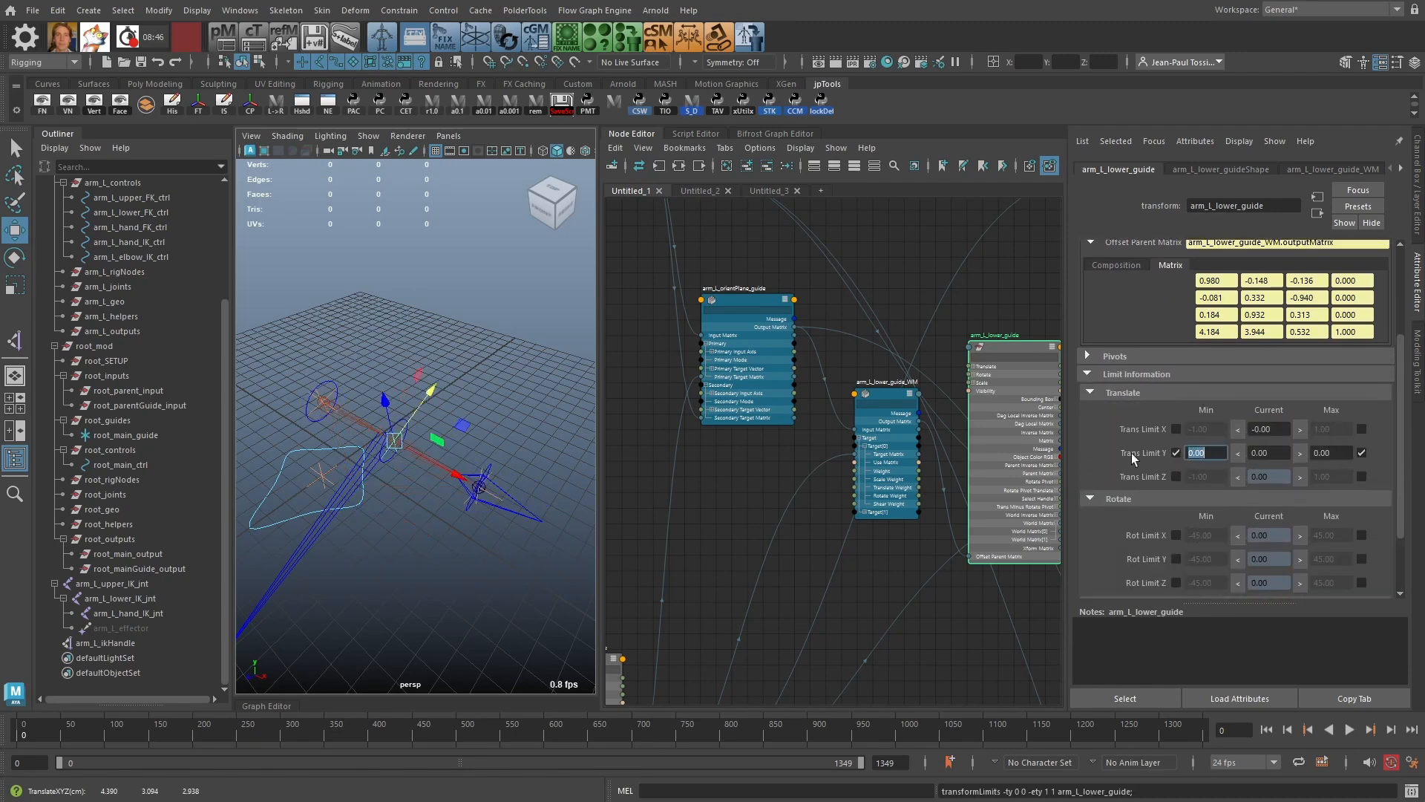
{"action": "left_click", "coordinate": [1362, 453]}
{"action": "left_click_drag", "start_coordinate": [438, 382], "coordinate": [492, 530]}
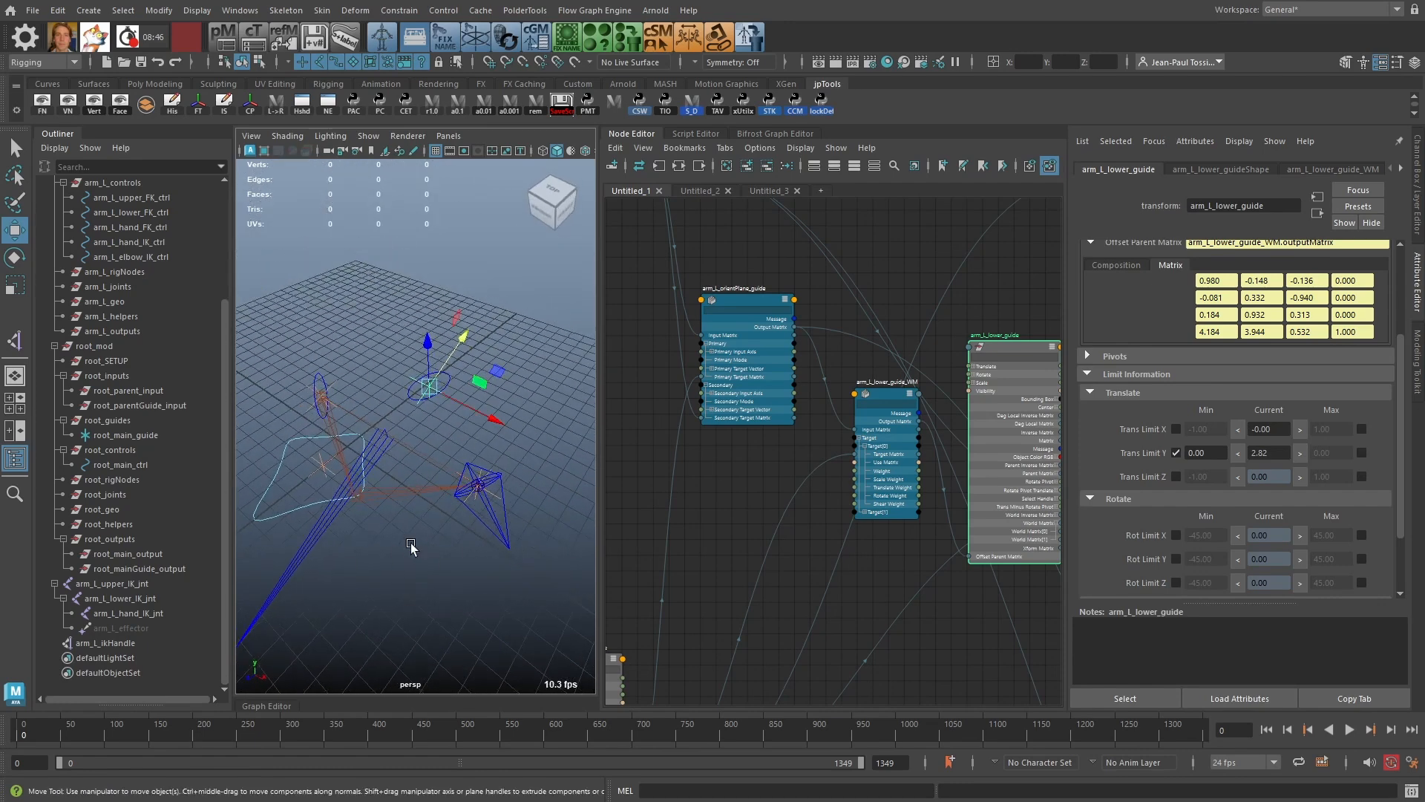
Step: Flip the arm_L_elbow_IK_ctrl curve shape by scaling its vertices by -1 along Y, and return to object selection
{"action": "left_click", "coordinate": [307, 550]}
{"action": "left_click_drag", "start_coordinate": [307, 549], "coordinate": [438, 564], "text": "alt"}
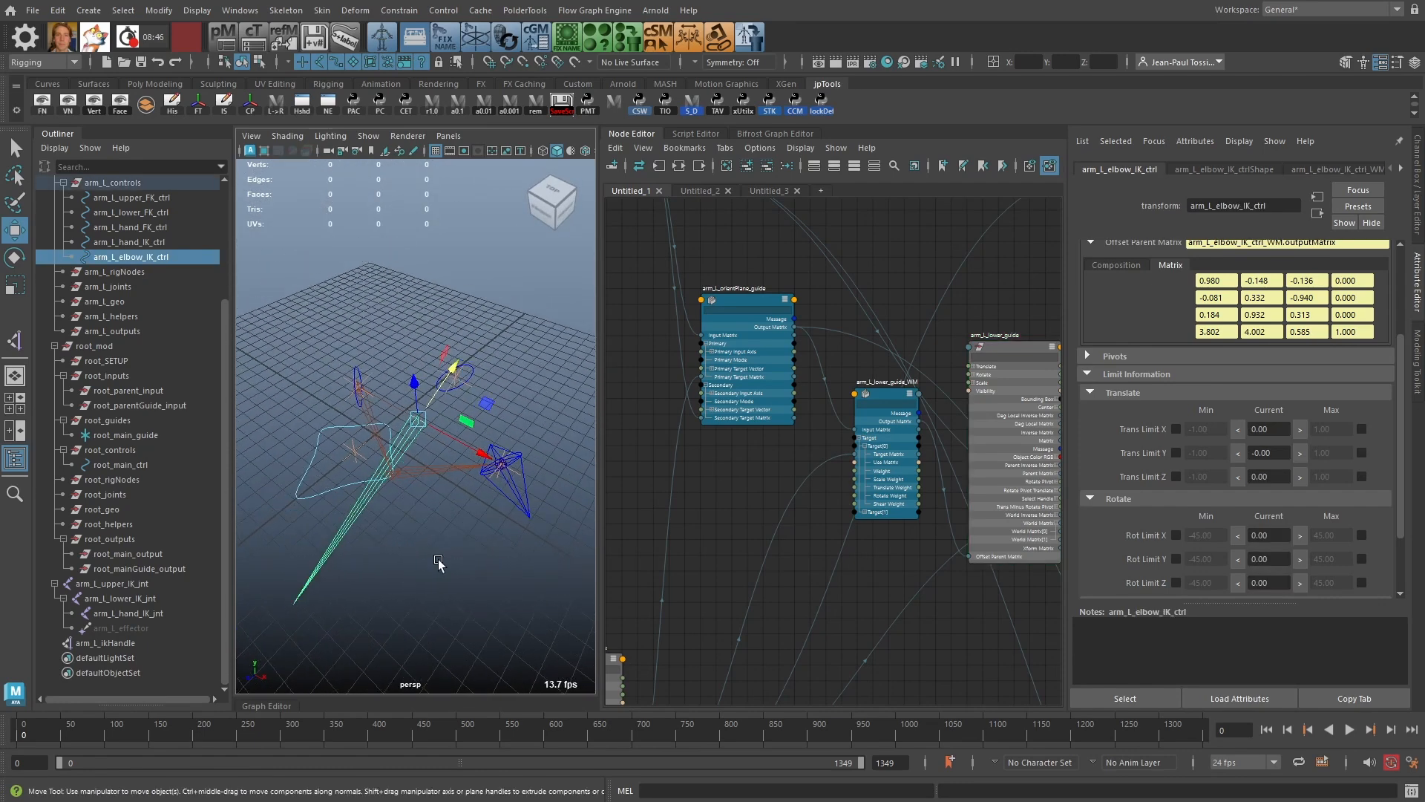
{"action": "key", "text": "F9"}
{"action": "left_click", "coordinate": [386, 515]}
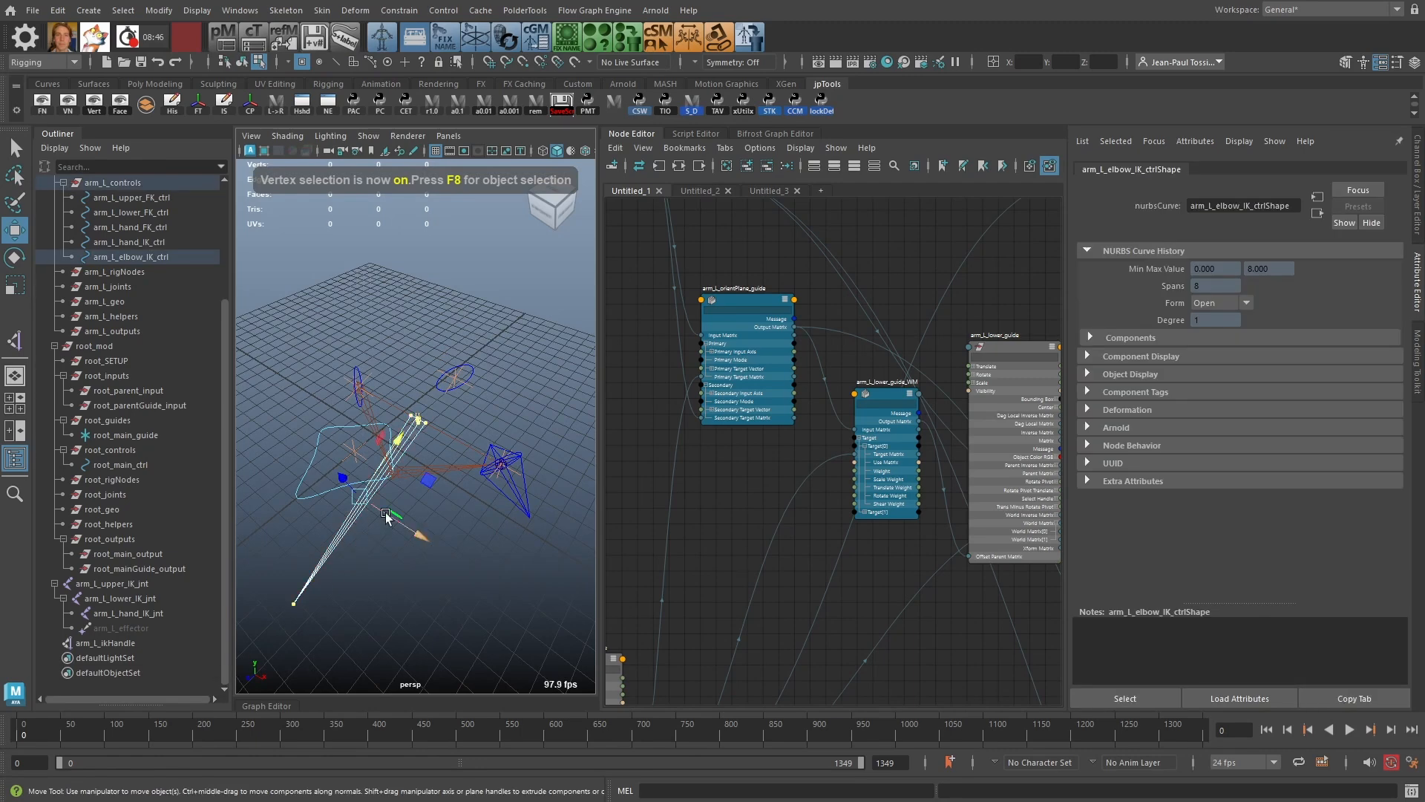
{"action": "key", "text": "r"}
{"action": "left_click_drag", "start_coordinate": [475, 438], "coordinate": [491, 406], "text": "alt"}
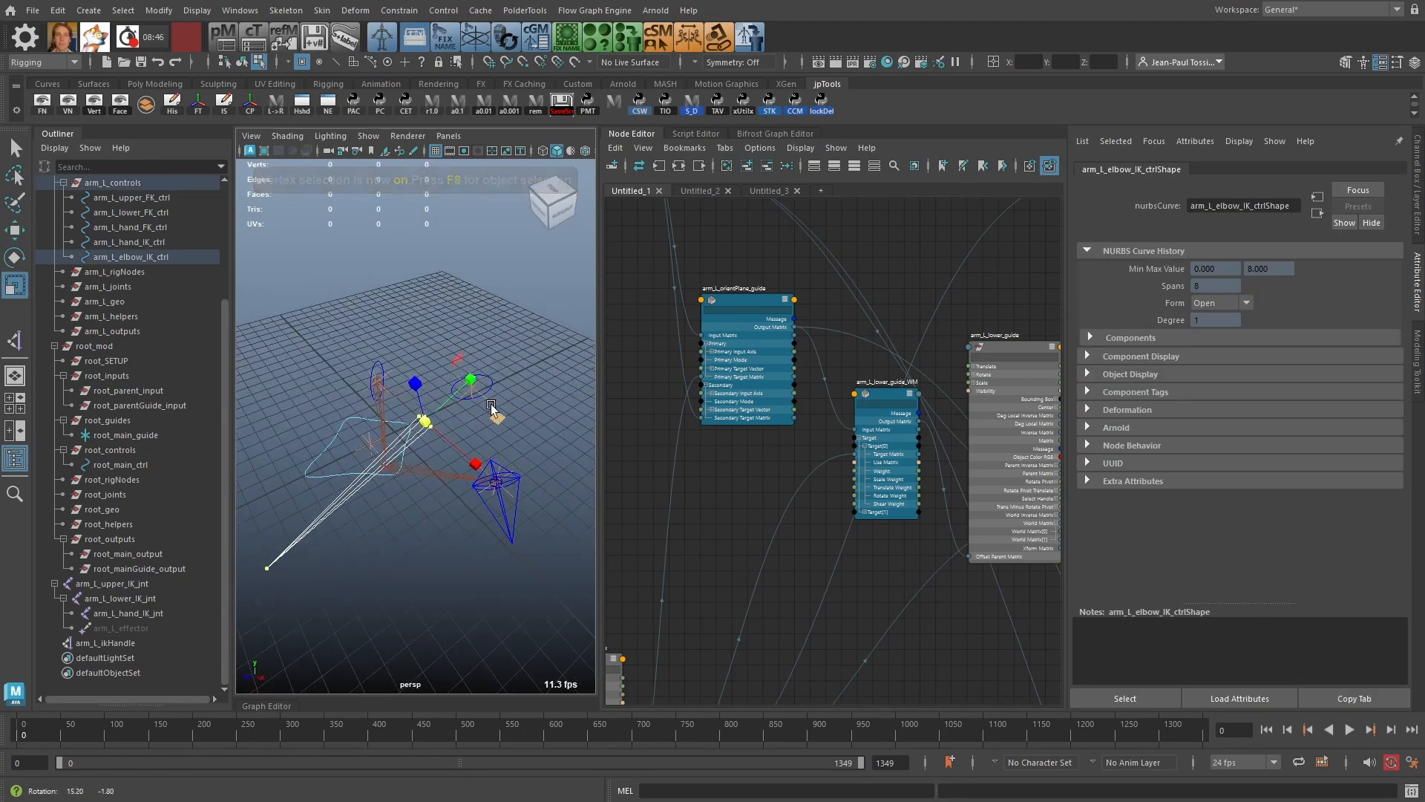
{"action": "left_click", "coordinate": [1067, 64]}
{"action": "type", "text": "-1"}
{"action": "key", "text": "Return"}
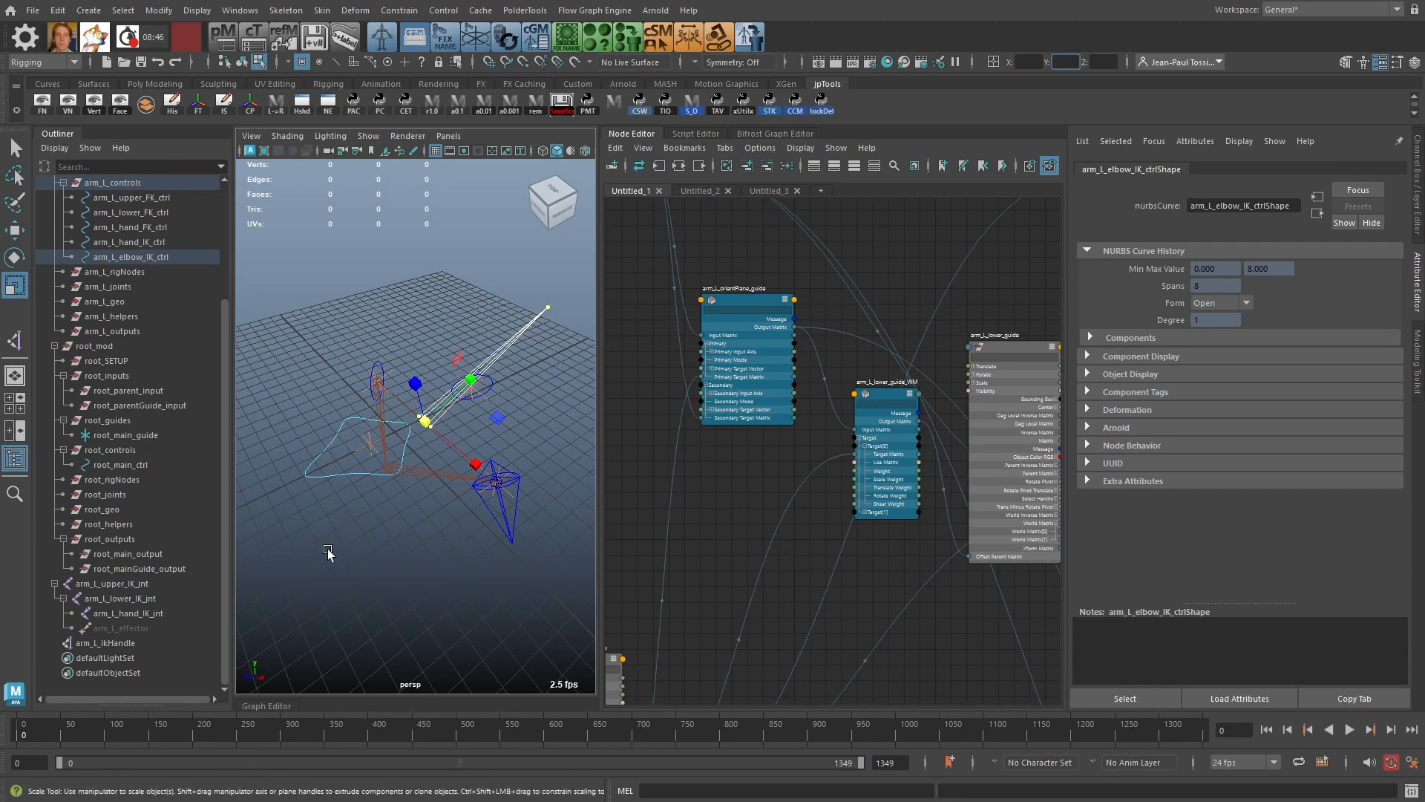
{"action": "left_click_drag", "start_coordinate": [328, 550], "coordinate": [435, 507], "text": "alt"}
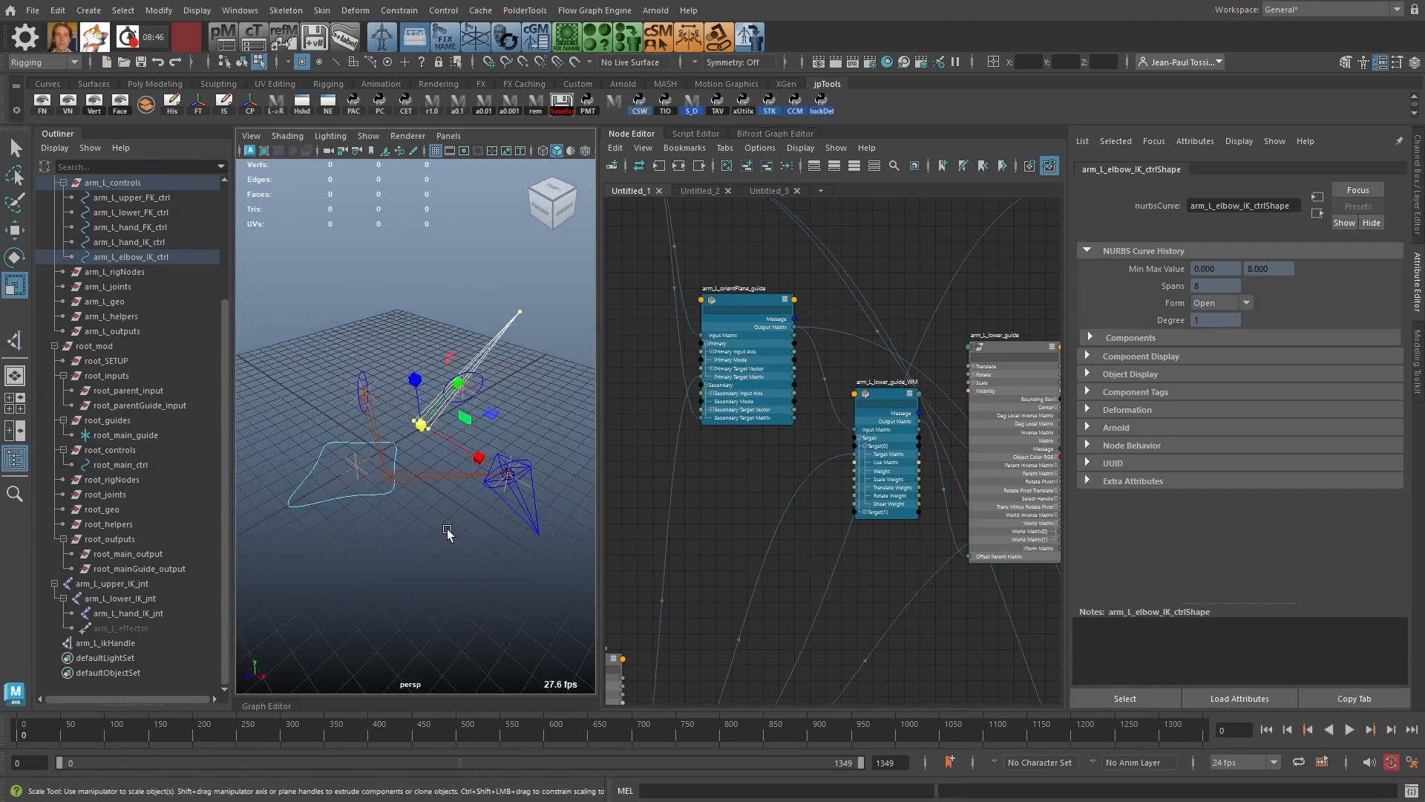
{"action": "key", "text": "F8"}
{"action": "left_click_drag", "start_coordinate": [407, 403], "coordinate": [390, 489], "text": "alt"}
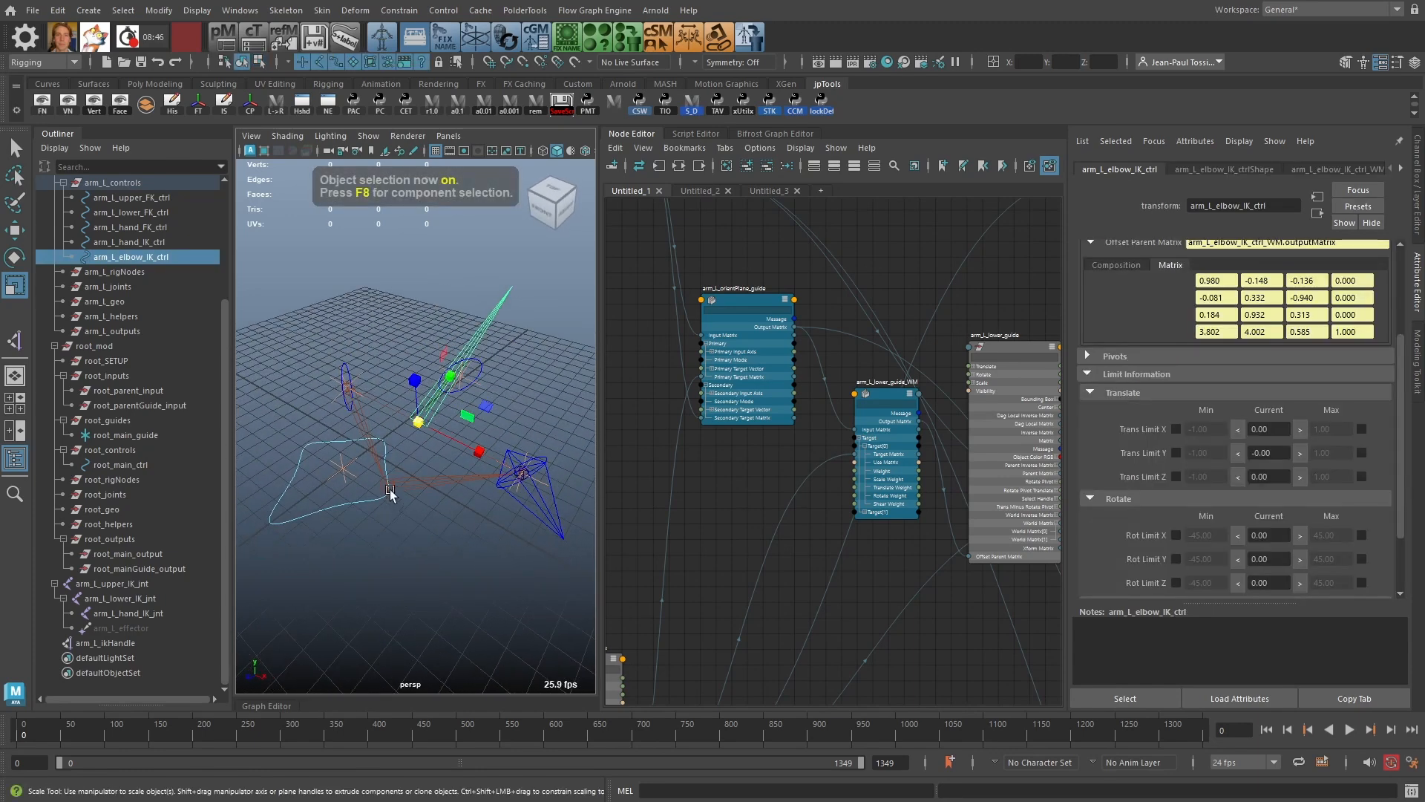
Step: Shift the rowFromMatrix1 node slightly lower in the graph to separate it from arm_L_elbow_IK_ctrl
{"action": "middle_click_drag", "start_coordinate": [1057, 617], "coordinate": [808, 497], "text": "alt"}
{"action": "scroll", "coordinate": [931, 592], "scroll_direction": "down", "scroll_amount": 2}
{"action": "middle_click_drag", "start_coordinate": [1008, 619], "coordinate": [694, 405], "text": "alt"}
{"action": "middle_click_drag", "start_coordinate": [1050, 683], "coordinate": [850, 531], "text": "alt"}
{"action": "mouse_move", "coordinate": [983, 460]}
{"action": "middle_mouse_down", "text": "alt"}
{"action": "mouse_move", "coordinate": [862, 433]}
{"action": "mouse_move", "coordinate": [830, 402]}
{"action": "middle_mouse_up", "text": "alt"}
{"action": "right_click_drag", "start_coordinate": [815, 403], "coordinate": [887, 475], "text": "alt"}
{"action": "middle_click_drag", "start_coordinate": [755, 423], "coordinate": [908, 463], "text": "alt"}
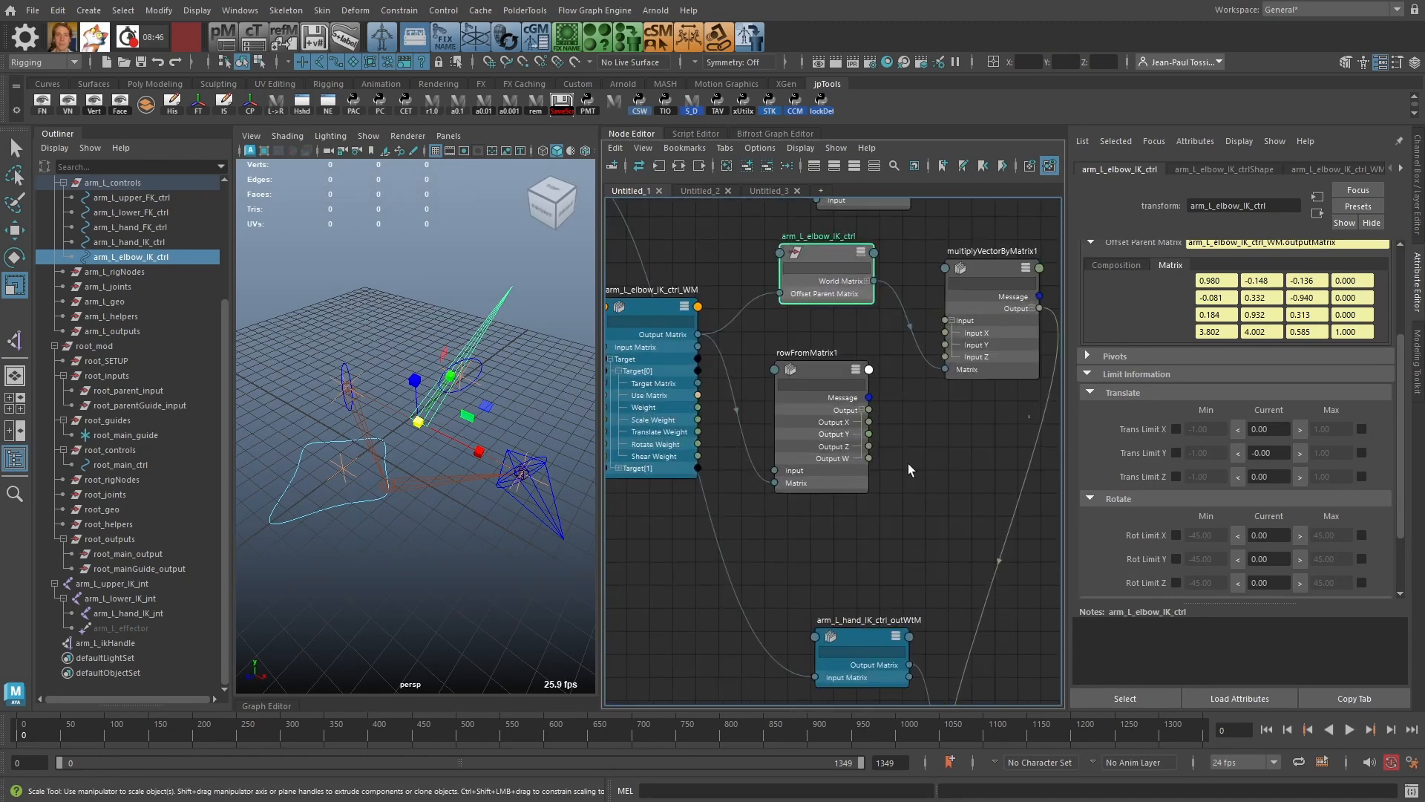
{"action": "left_click_drag", "start_coordinate": [809, 364], "coordinate": [826, 405]}
{"action": "middle_click_drag", "start_coordinate": [829, 373], "coordinate": [871, 390], "text": "alt"}
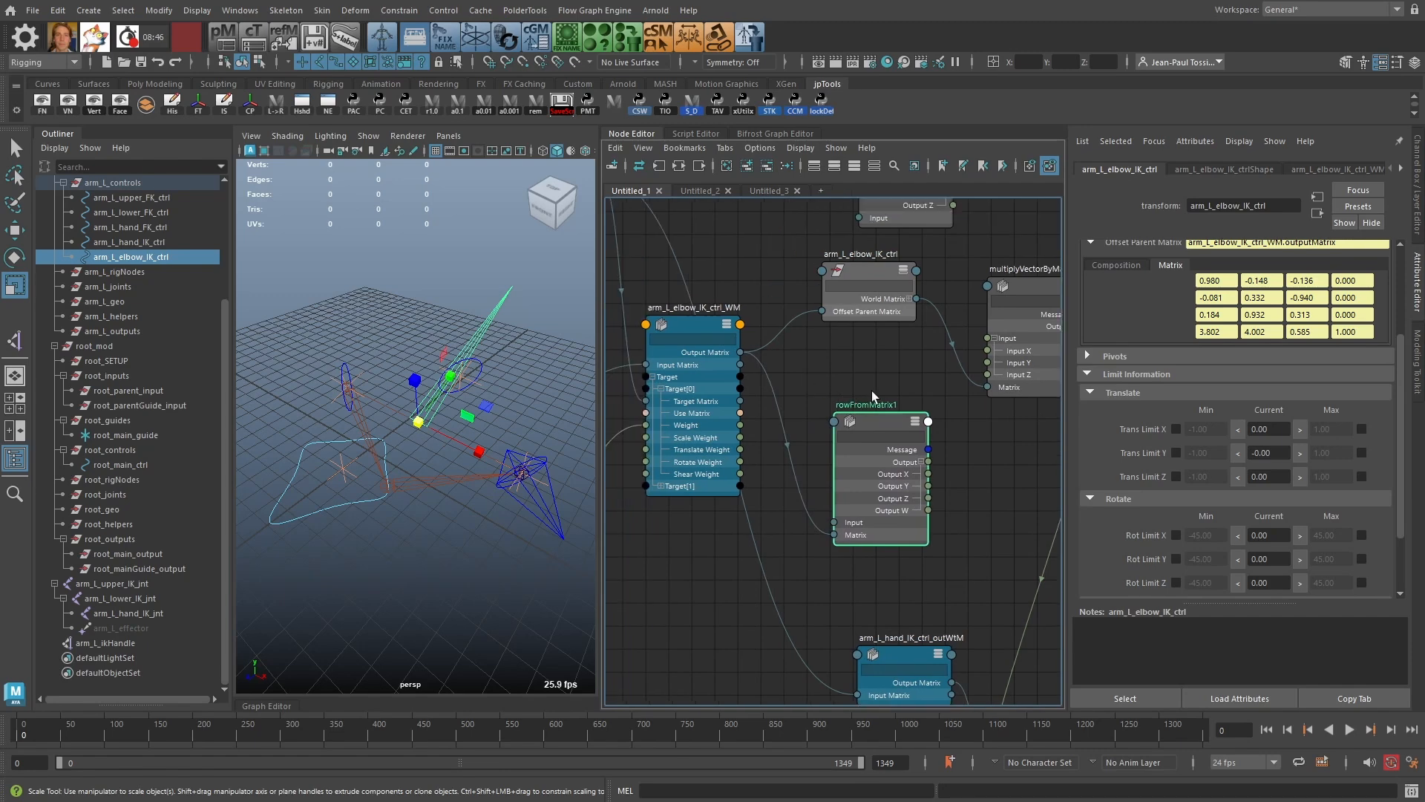
{"action": "left_click_drag", "start_coordinate": [874, 419], "coordinate": [870, 414]}
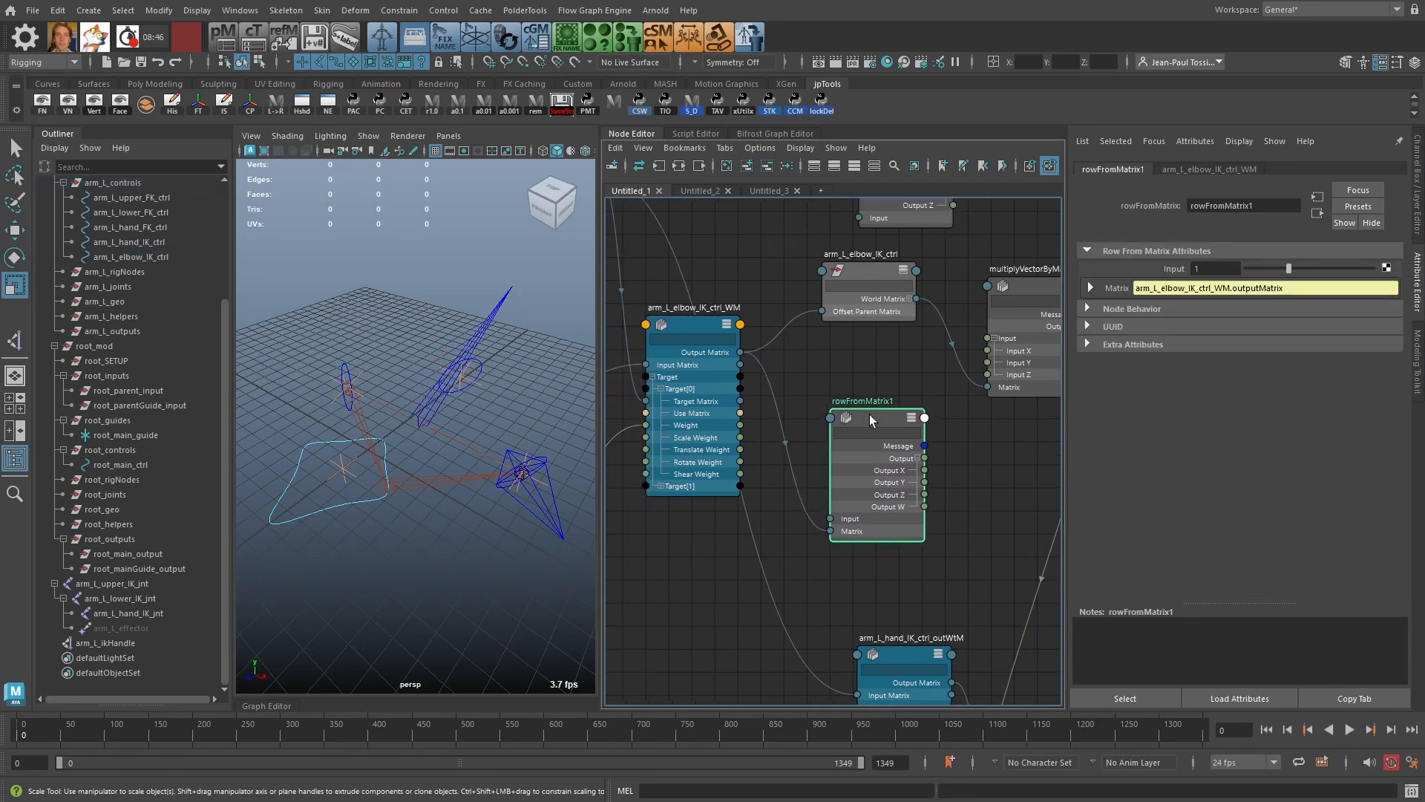
Step: Connect arm_L_elbow_IK_ctrl's World Matrix to the Matrix input of rowFromMatrix1, and place rowFromMatrix1 further along the graph, past the control
{"action": "left_click", "coordinate": [693, 332]}
{"action": "middle_click_drag", "start_coordinate": [856, 288], "coordinate": [773, 326], "text": "alt"}
{"action": "left_click", "coordinate": [855, 292]}
{"action": "middle_click_drag", "start_coordinate": [770, 394], "coordinate": [748, 358], "text": "alt"}
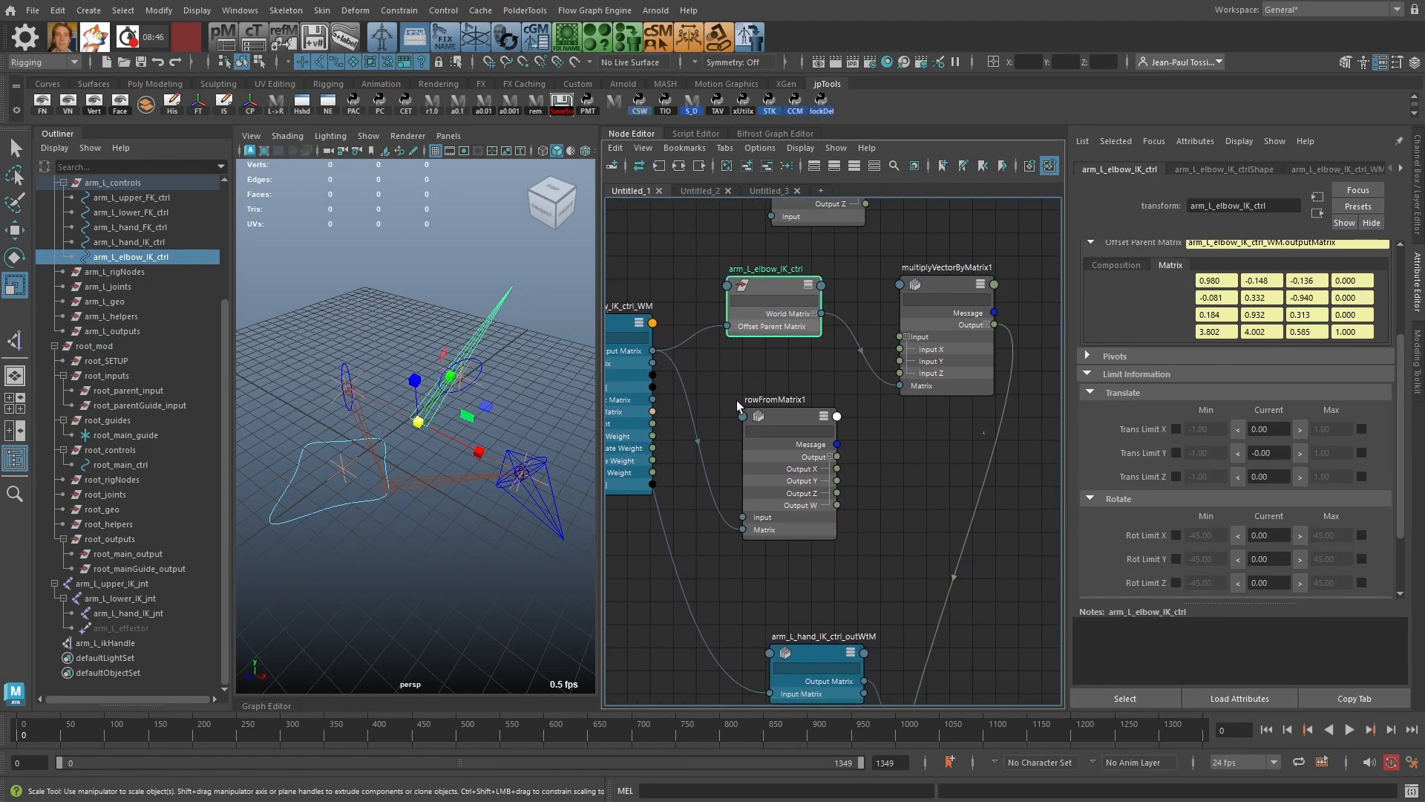
{"action": "middle_click_drag", "start_coordinate": [696, 410], "coordinate": [783, 415], "text": "alt"}
{"action": "left_click", "coordinate": [902, 318]}
{"action": "left_click_drag", "start_coordinate": [909, 318], "coordinate": [849, 301]}
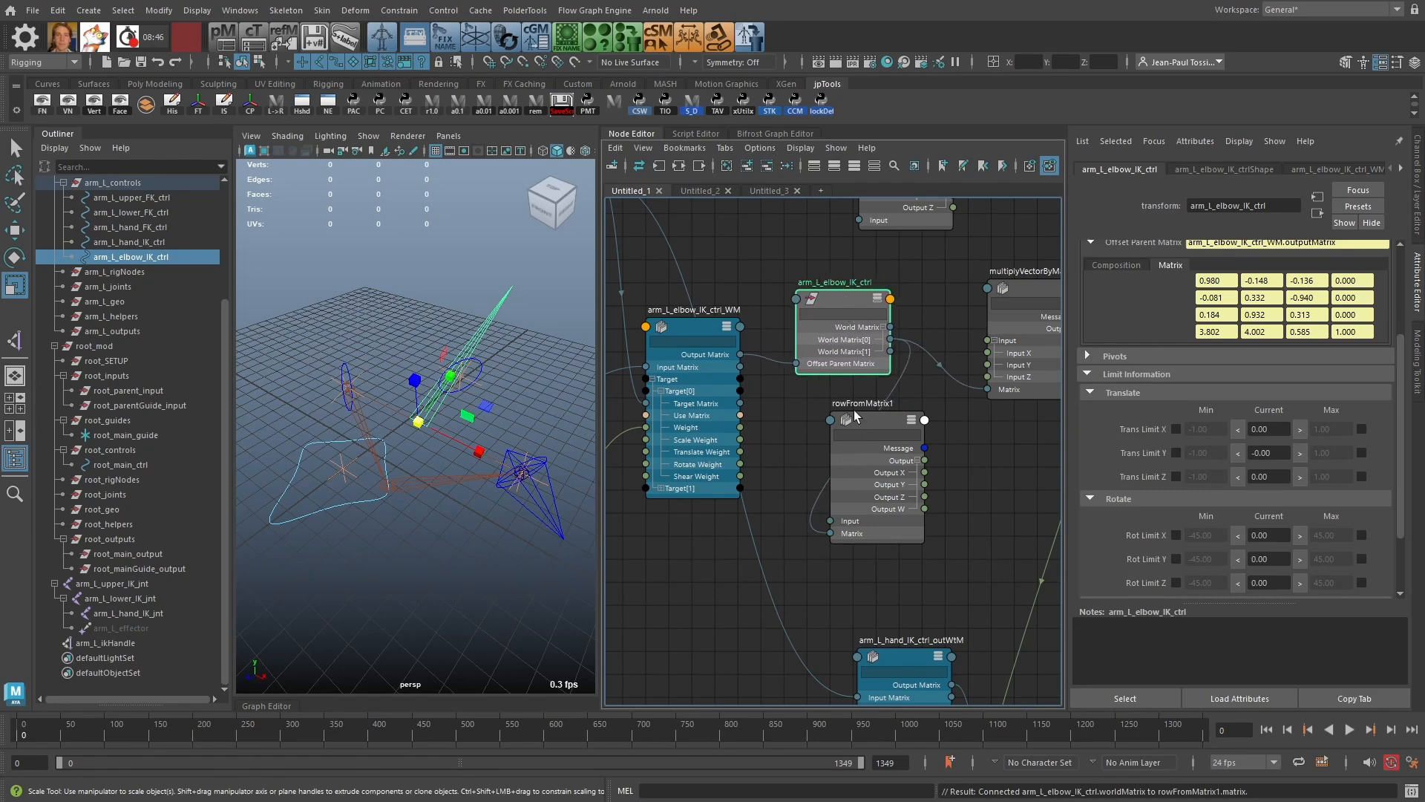
{"action": "left_click_drag", "start_coordinate": [874, 425], "coordinate": [965, 439]}
{"action": "middle_click_drag", "start_coordinate": [971, 374], "coordinate": [906, 370], "text": "alt"}
{"action": "scroll", "coordinate": [906, 370], "scroll_direction": "down", "scroll_amount": 1}
Step: Rename the rowFromMatrix1 node as arm_L_elbow_IK_ctrl_axisY, reusing the elbow control's name
{"action": "double_click", "coordinate": [796, 285]}
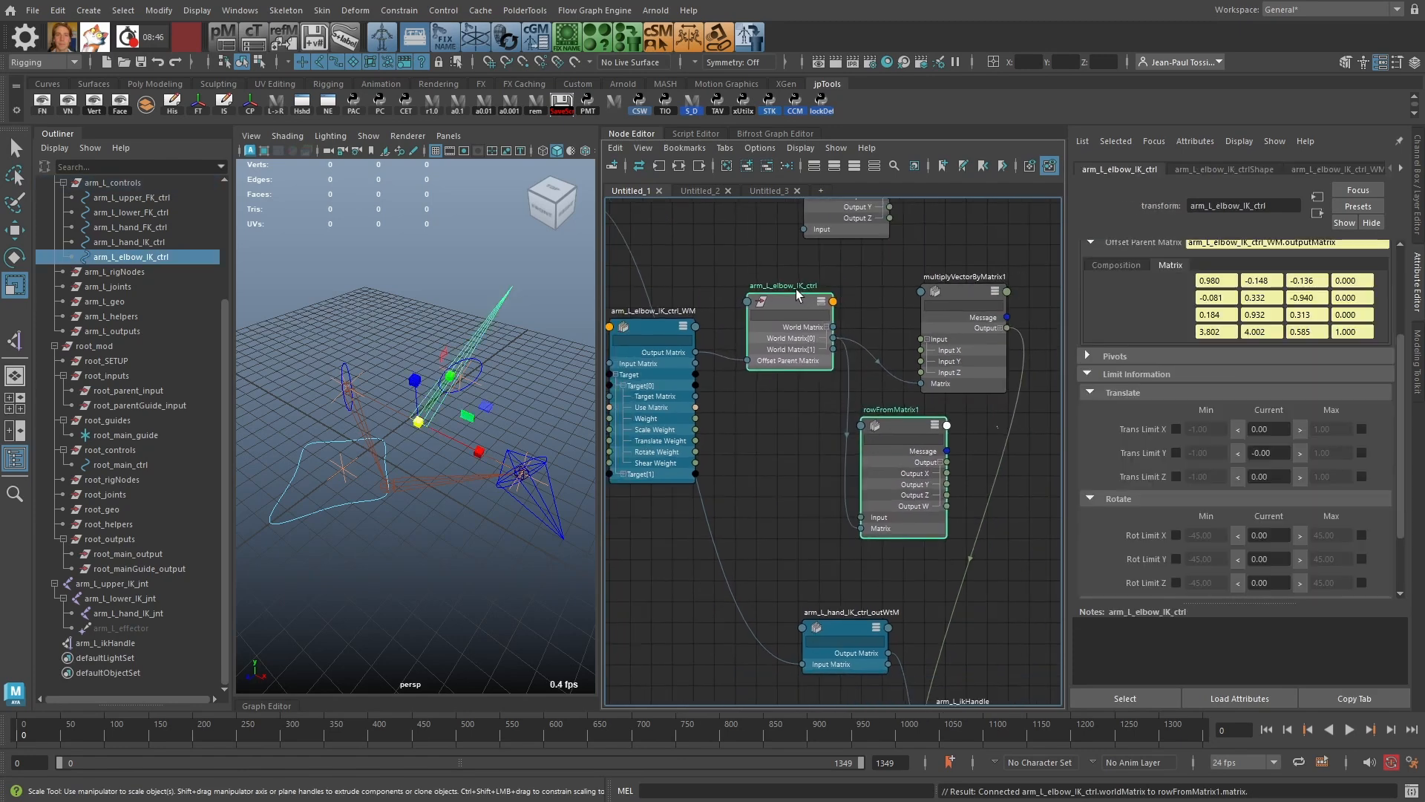
{"action": "key", "text": "ctrl+c"}
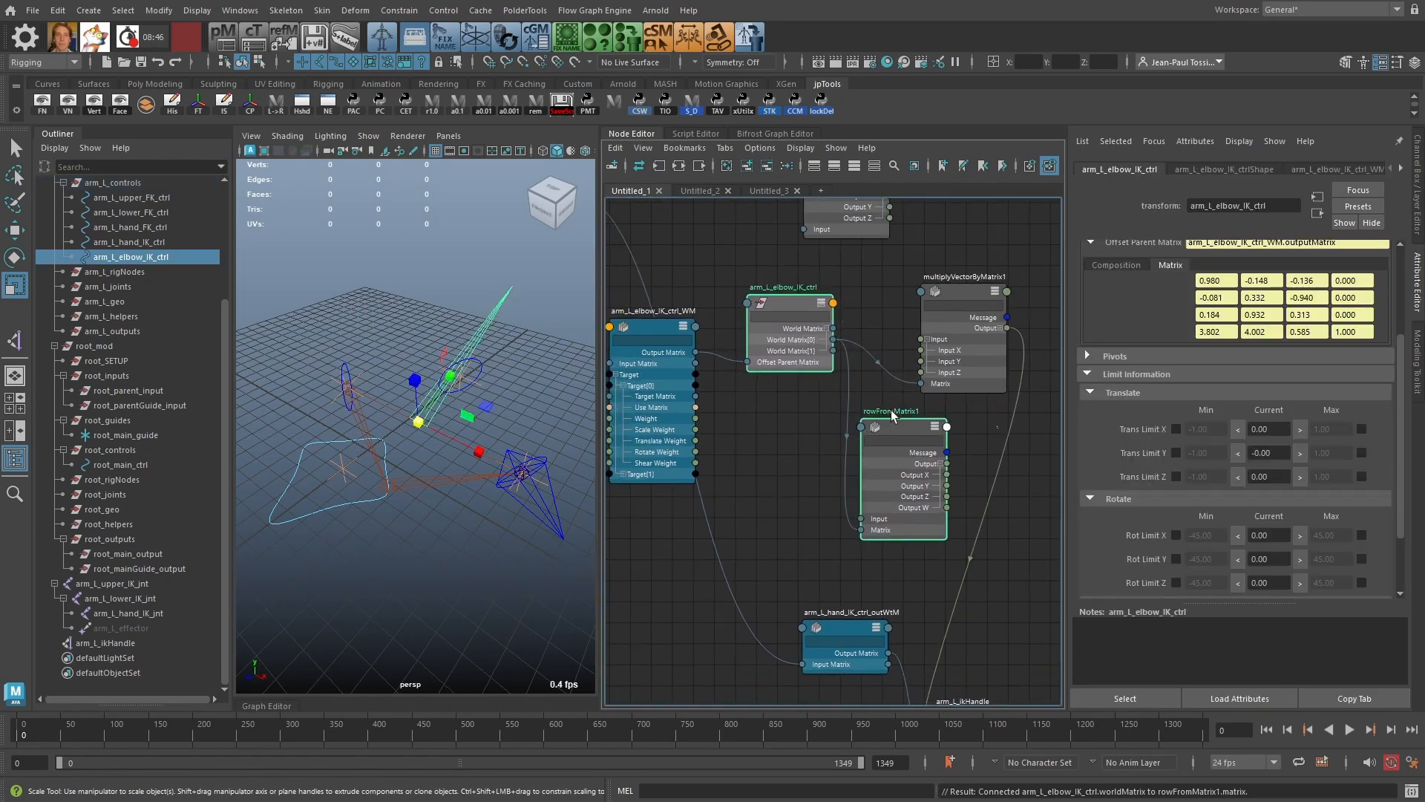
{"action": "double_click", "coordinate": [895, 411]}
{"action": "key", "text": "ctrl+v"}
{"action": "type", "text": "_axis"}
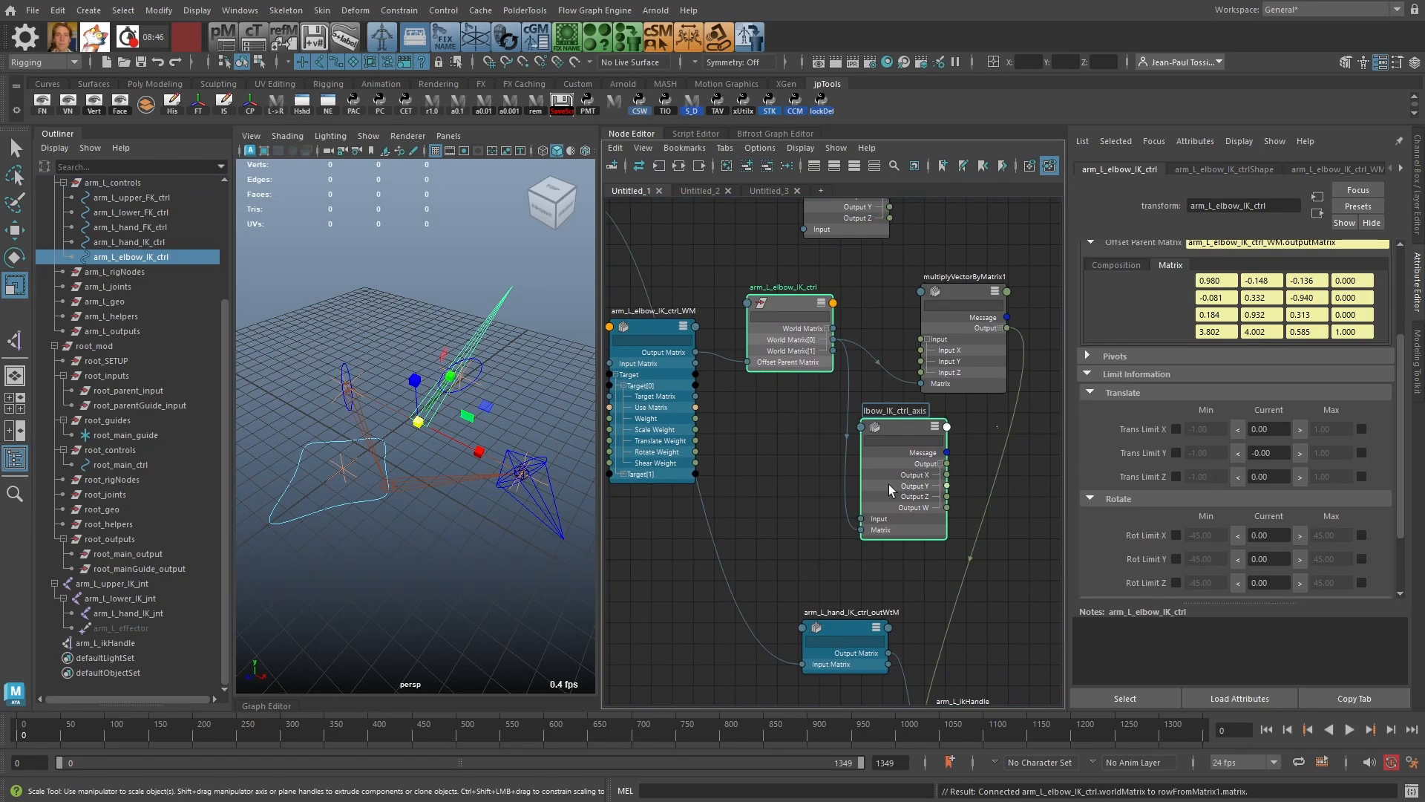
{"action": "type", "text": "Y"}
{"action": "key", "text": "Return"}
{"action": "left_click", "coordinate": [806, 487]}
Step: Delete the multiplyVectorByMatrix1 node and the axisFromMatrix node above arm_L_elbow_IK_ctrl
{"action": "left_click_drag", "start_coordinate": [964, 292], "coordinate": [975, 299]}
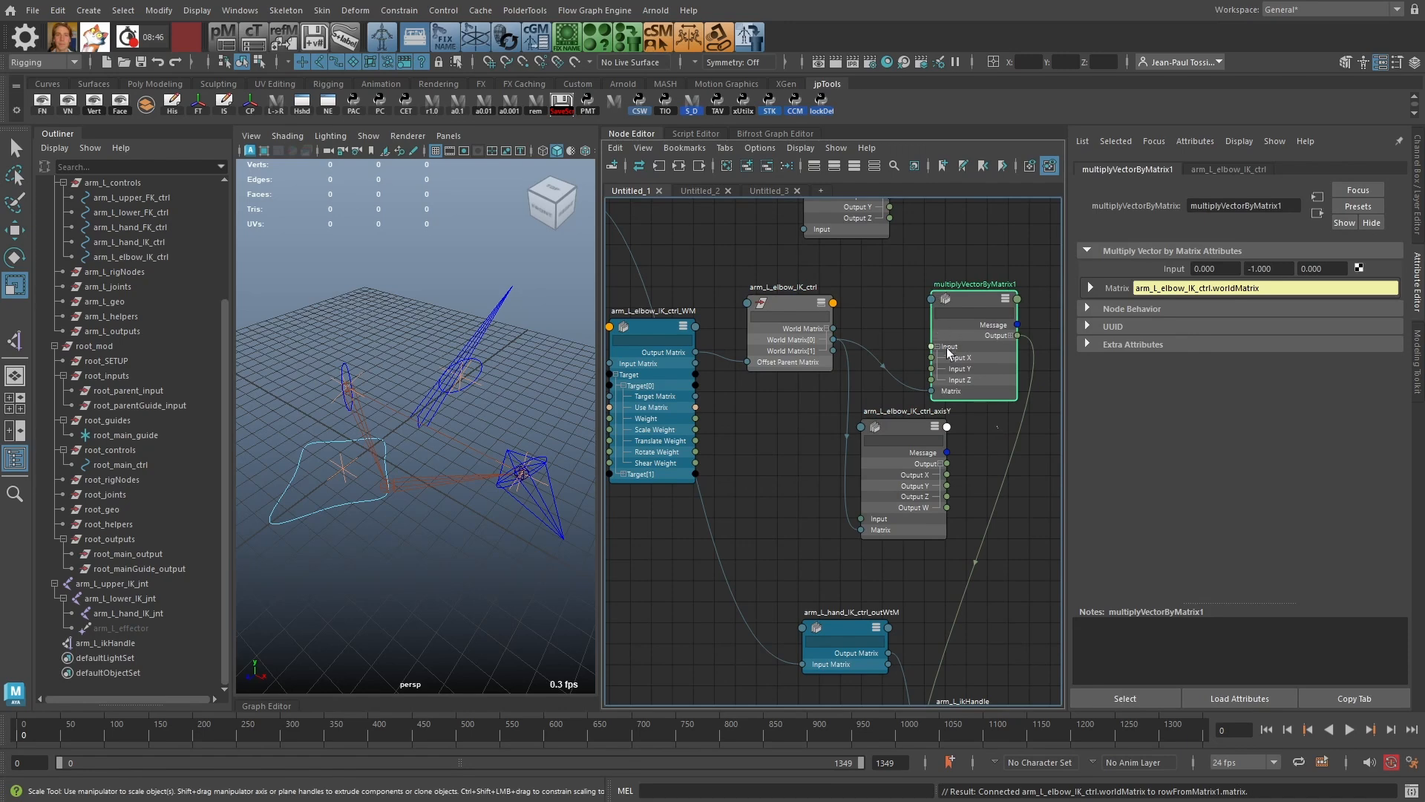
{"action": "key", "text": "Delete"}
{"action": "left_click_drag", "start_coordinate": [855, 228], "coordinate": [932, 358]}
{"action": "key", "text": "Delete"}
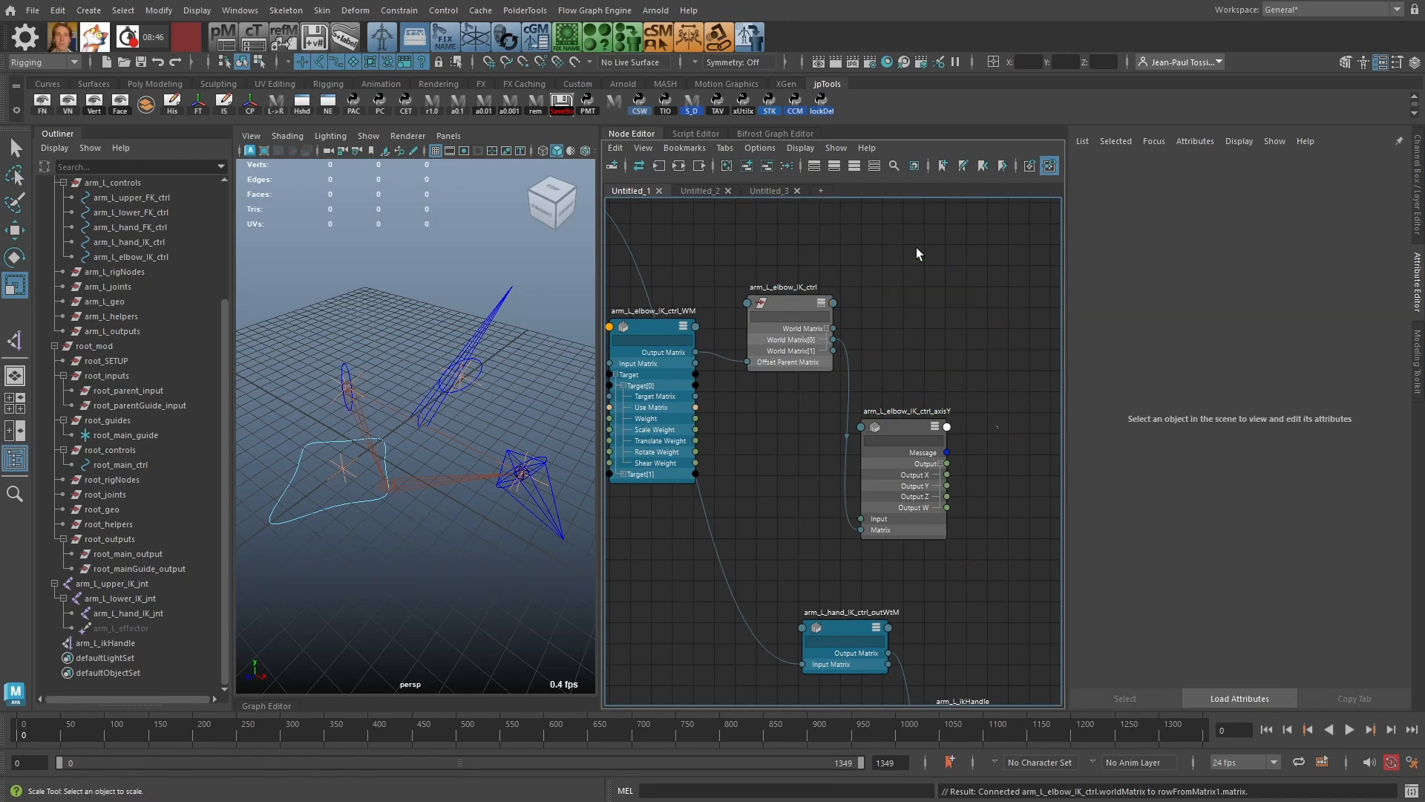
Step: Connect Output X, Y and Z of arm_L_elbow_IK_ctrl_axisY to Pole Vector X, Y and Z of arm_L_ikHandle
{"action": "left_click", "coordinate": [902, 425]}
{"action": "middle_click_drag", "start_coordinate": [902, 426], "coordinate": [881, 237], "text": "alt"}
{"action": "left_click_drag", "start_coordinate": [881, 238], "coordinate": [800, 514]}
{"action": "left_click_drag", "start_coordinate": [829, 566], "coordinate": [913, 610]}
{"action": "left_click_drag", "start_coordinate": [829, 577], "coordinate": [914, 632]}
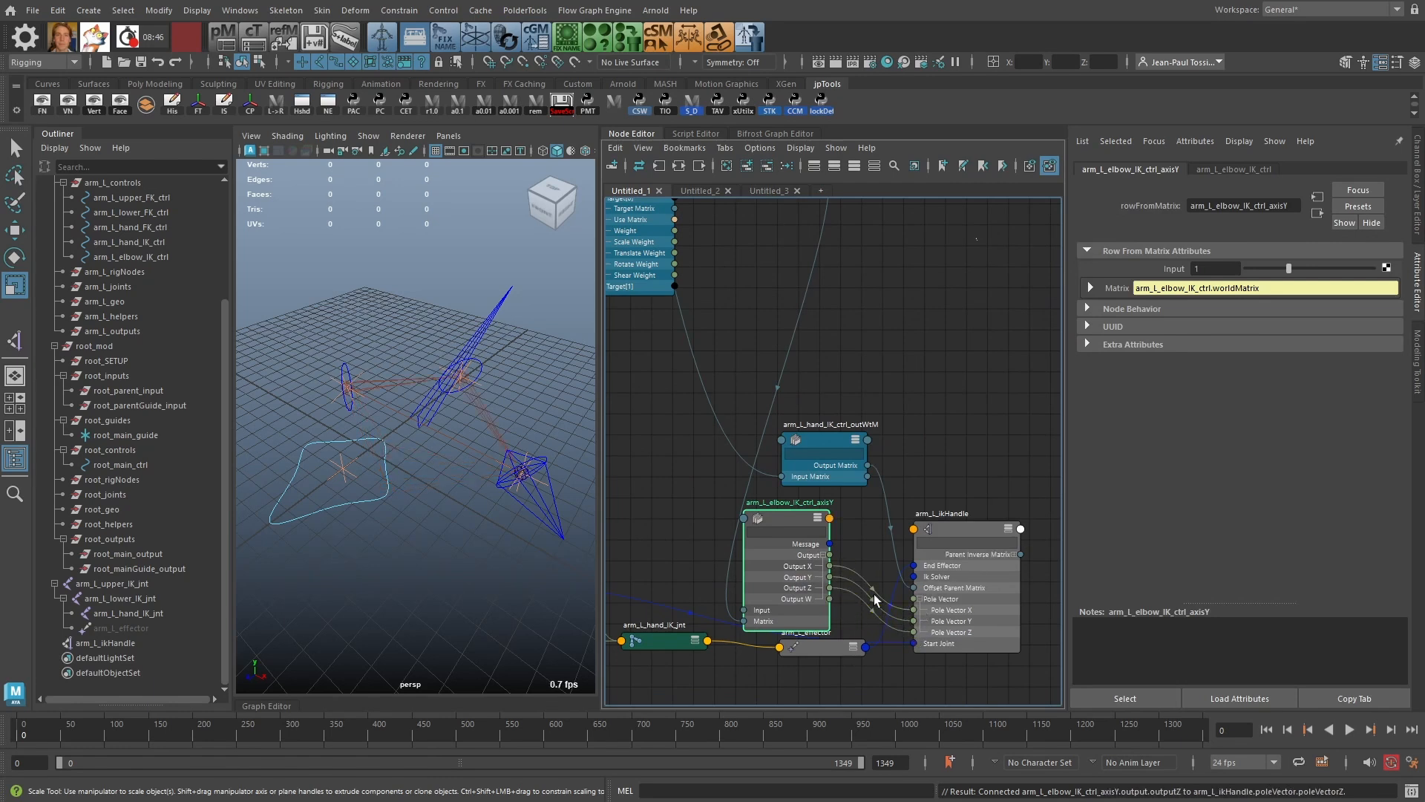
Step: Arrange the graph with arm_L_elbow_IK_ctrl_axisY just below and beyond arm_L_elbow_IK_ctrl, and arm_L_ikHandle shifted slightly outward
{"action": "left_click_drag", "start_coordinate": [784, 513], "coordinate": [856, 263]}
{"action": "middle_click_drag", "start_coordinate": [865, 297], "coordinate": [886, 407], "text": "alt"}
{"action": "left_click_drag", "start_coordinate": [971, 629], "coordinate": [1004, 632]}
{"action": "scroll", "coordinate": [1003, 456], "scroll_direction": "down", "scroll_amount": 2}
{"action": "left_click_drag", "start_coordinate": [903, 396], "coordinate": [919, 390]}
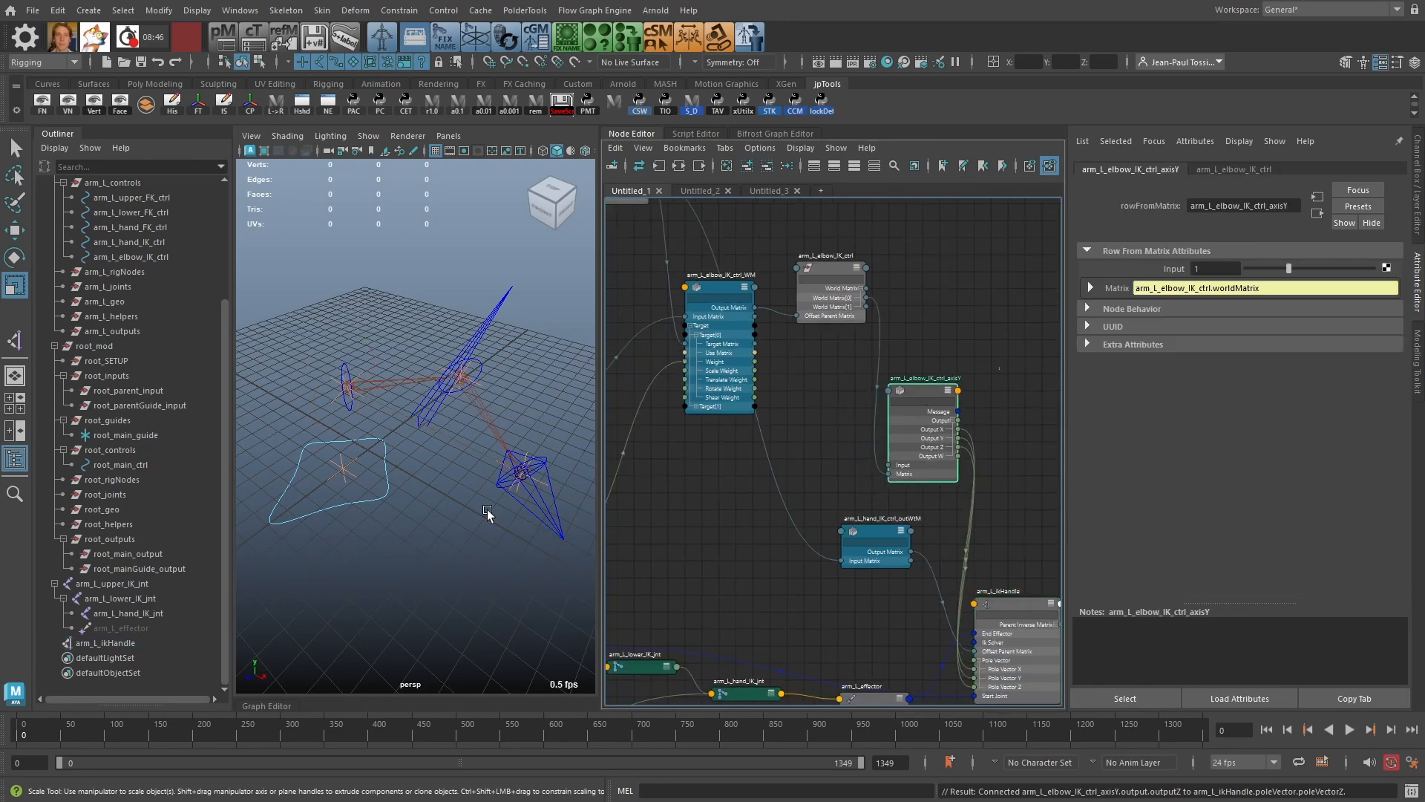
{"action": "left_click_drag", "start_coordinate": [487, 509], "coordinate": [427, 445], "text": "alt"}
{"action": "left_click_drag", "start_coordinate": [933, 379], "coordinate": [947, 366]}
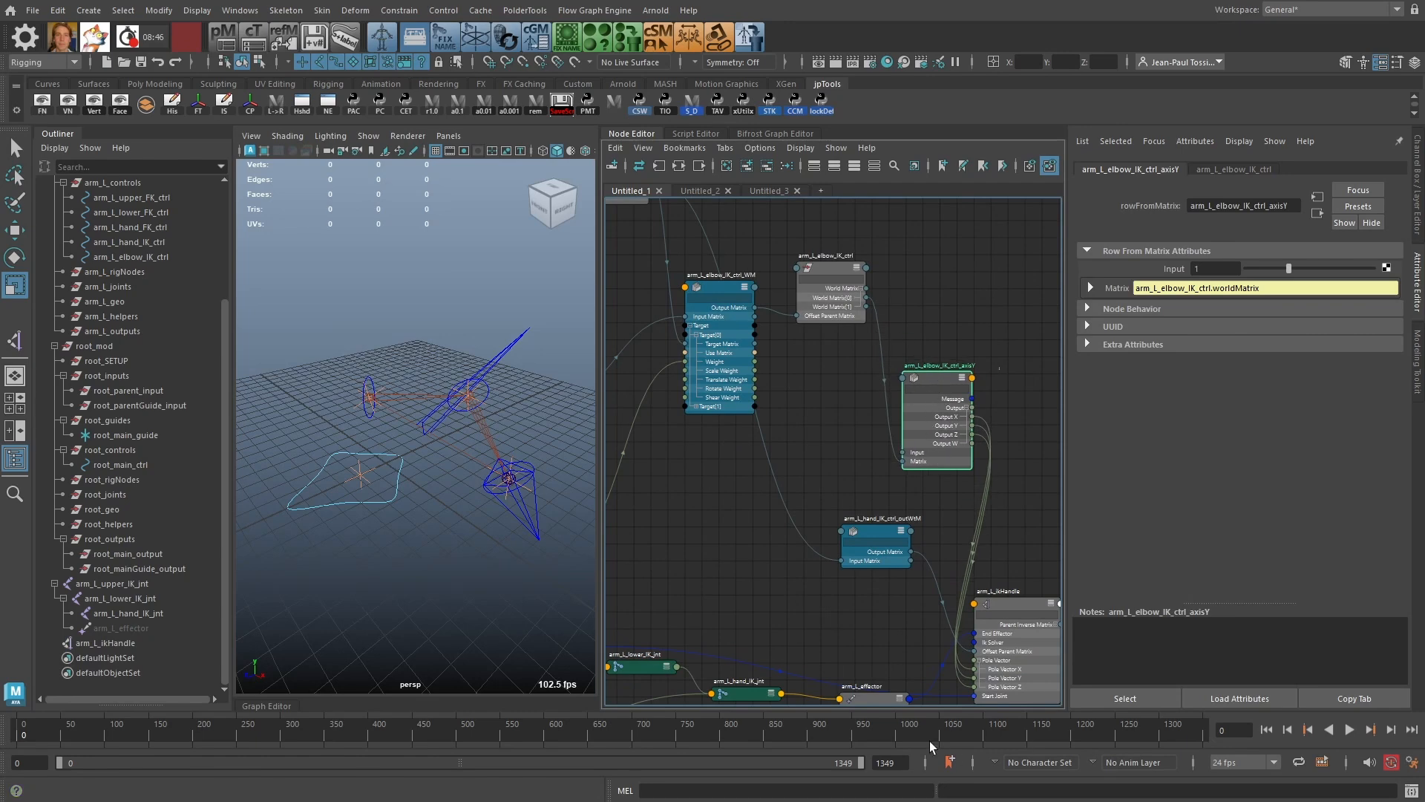
{"action": "left_click_drag", "start_coordinate": [1028, 603], "coordinate": [1042, 600]}
Step: Select arm_L_ikHandle and examine its pole vector and joint chain against the elbow control from several angles
{"action": "left_click", "coordinate": [505, 515]}
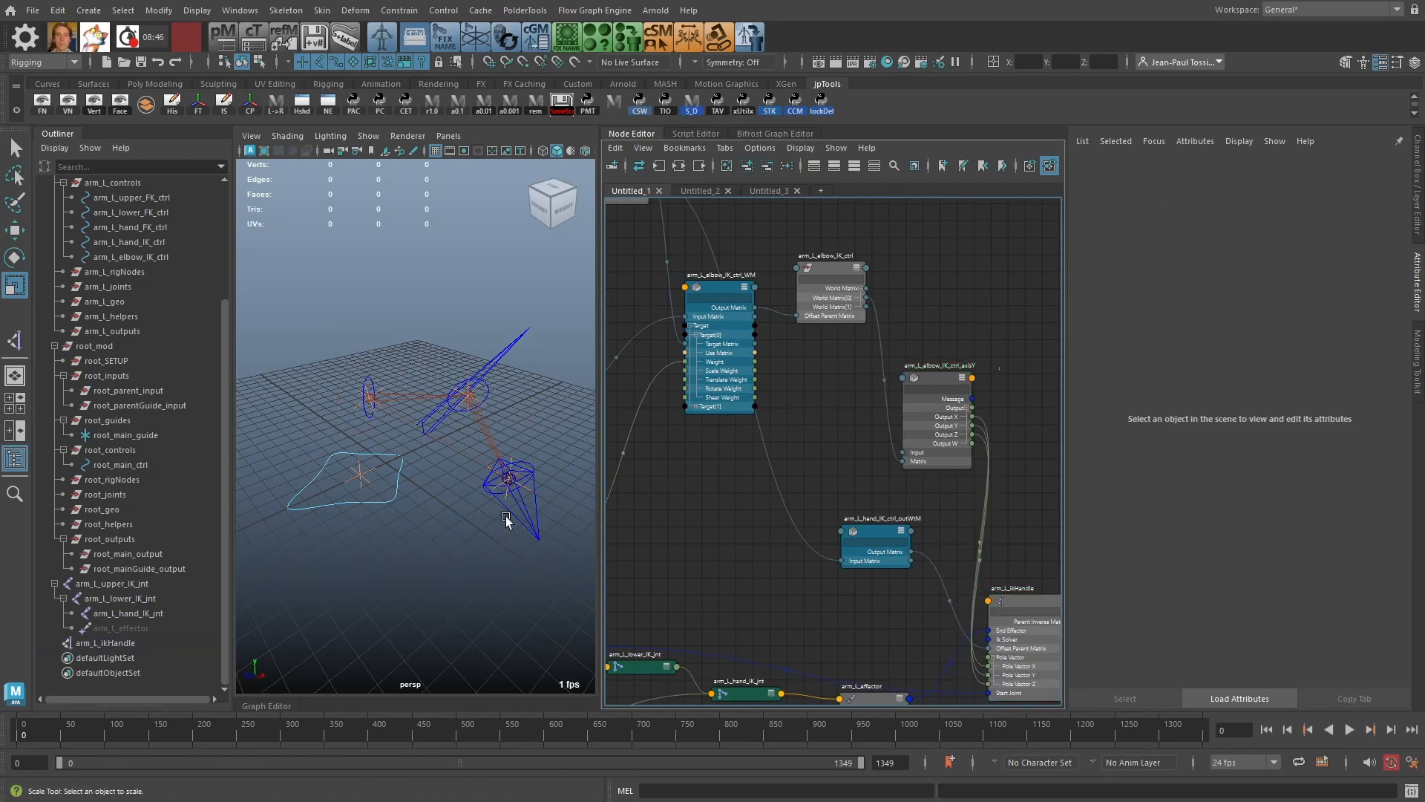
{"action": "left_click_drag", "start_coordinate": [505, 516], "coordinate": [397, 423], "text": "alt"}
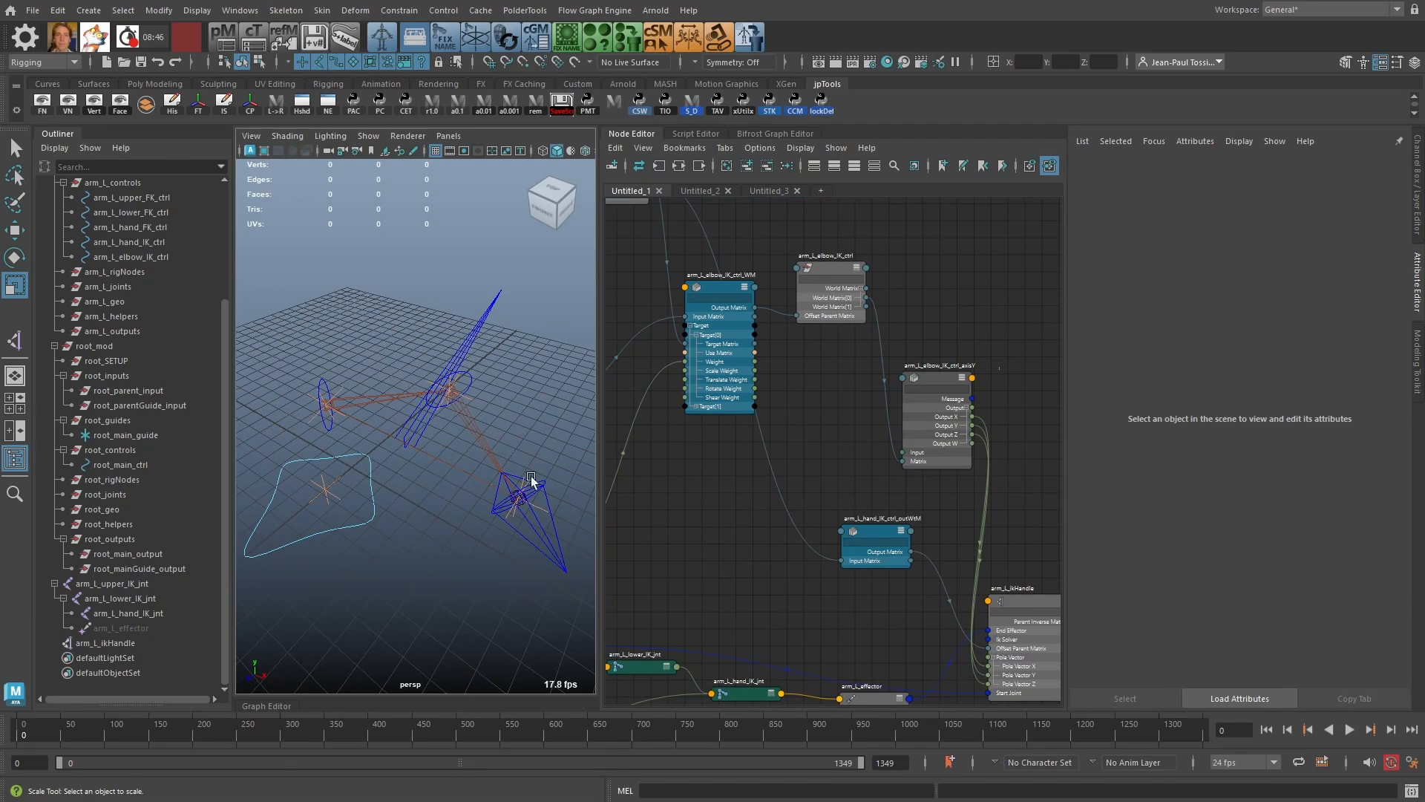
{"action": "left_click", "coordinate": [534, 503]}
{"action": "left_click_drag", "start_coordinate": [554, 491], "coordinate": [556, 470], "text": "alt"}
{"action": "left_click", "coordinate": [553, 470]}
{"action": "left_click", "coordinate": [554, 516]}
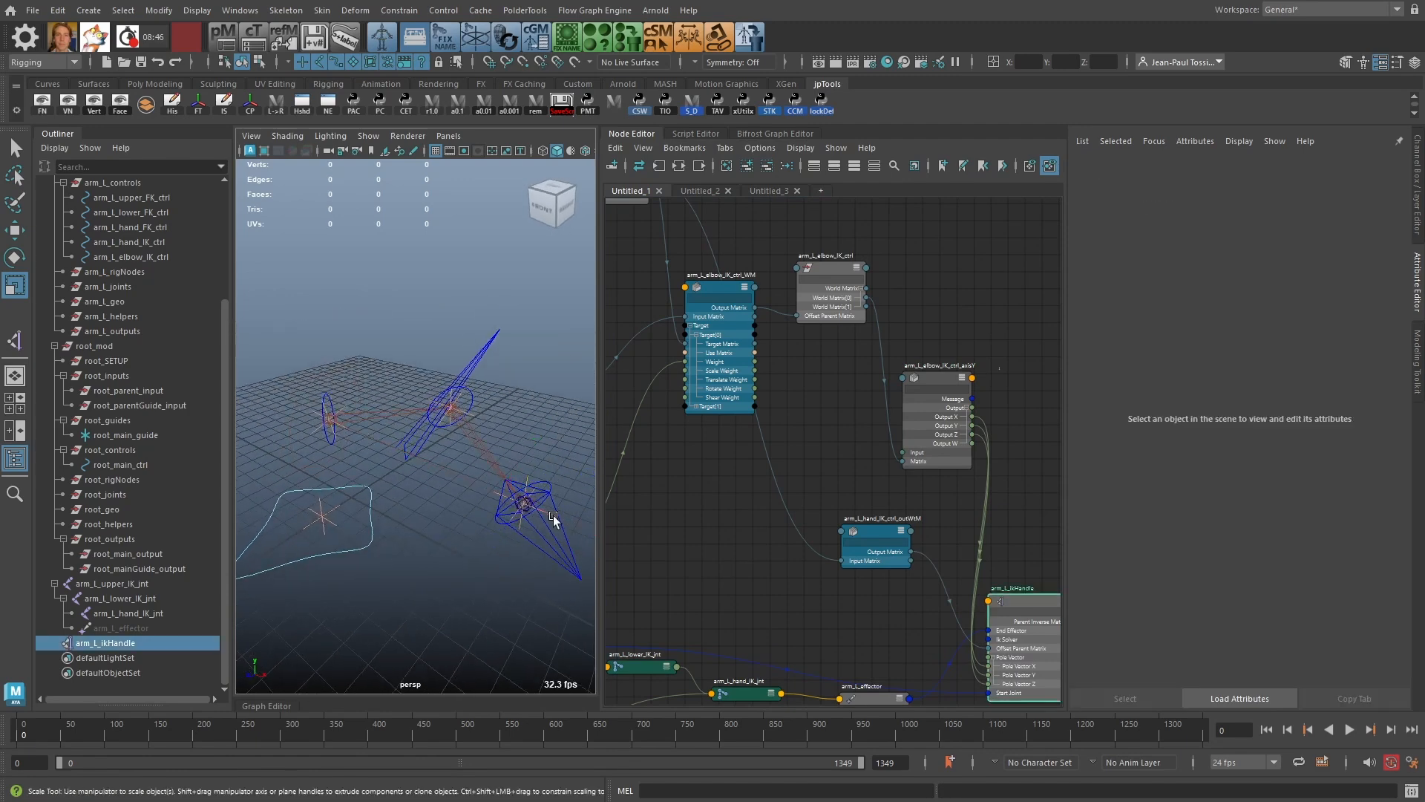
{"action": "key", "text": "w"}
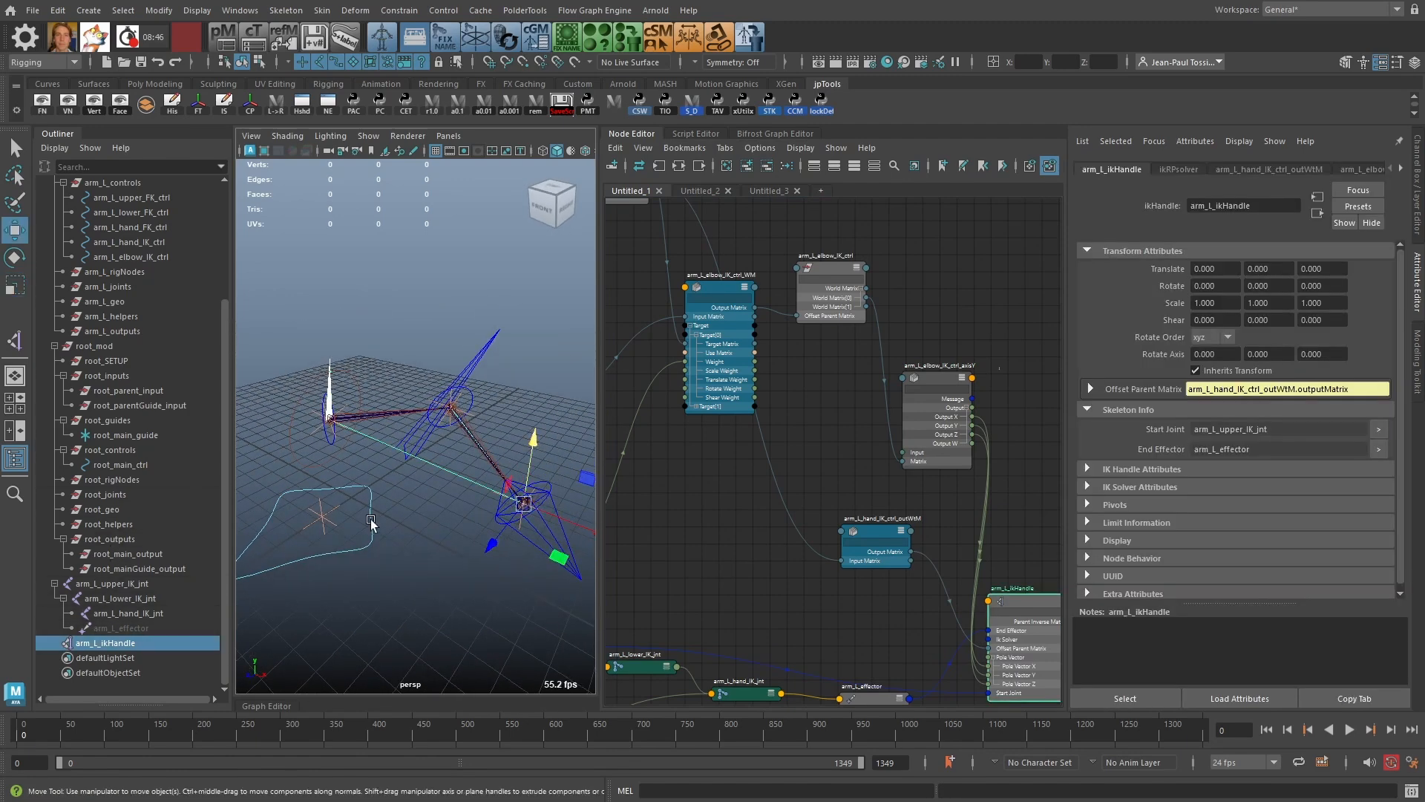
{"action": "left_click", "coordinate": [542, 393]}
{"action": "left_click_drag", "start_coordinate": [542, 394], "coordinate": [471, 533], "text": "alt"}
{"action": "left_click", "coordinate": [471, 533]}
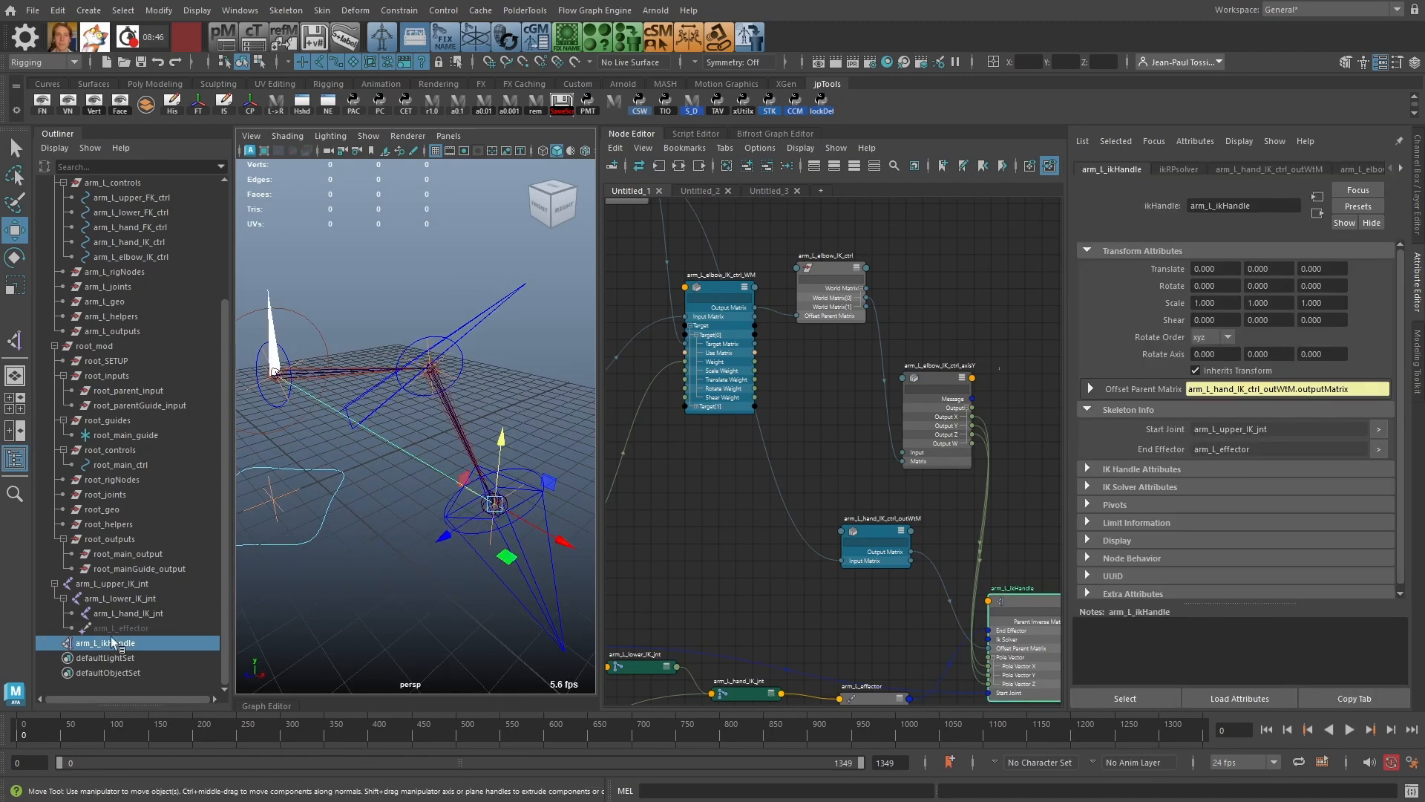
{"action": "left_click_drag", "start_coordinate": [499, 513], "coordinate": [495, 550], "text": "alt"}
{"action": "left_click", "coordinate": [559, 400]}
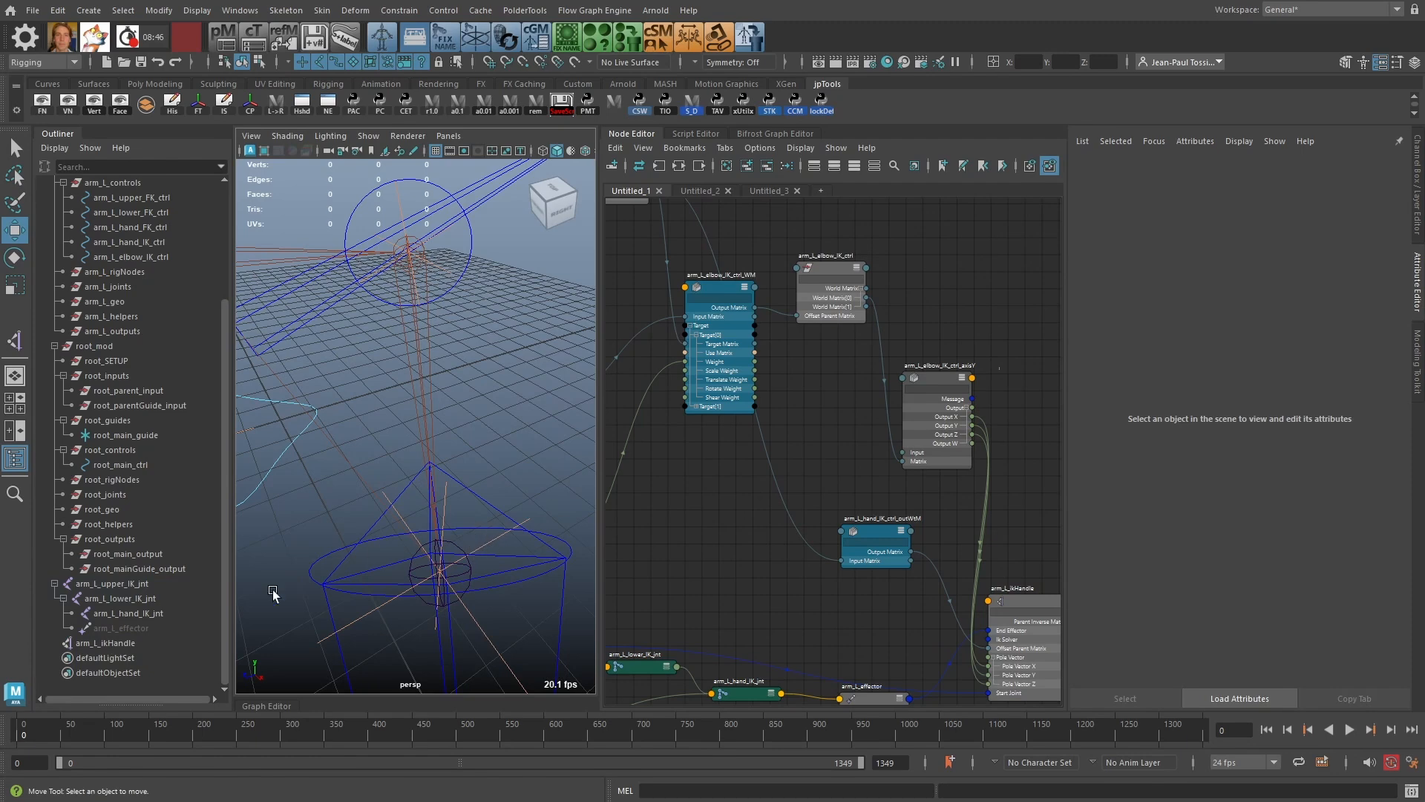
Step: Select arm_L_hand_guide and move it to about X 7.56, Y 2.19, Z 0.82
{"action": "left_click", "coordinate": [492, 542]}
{"action": "left_click_drag", "start_coordinate": [493, 542], "coordinate": [438, 542], "text": "alt"}
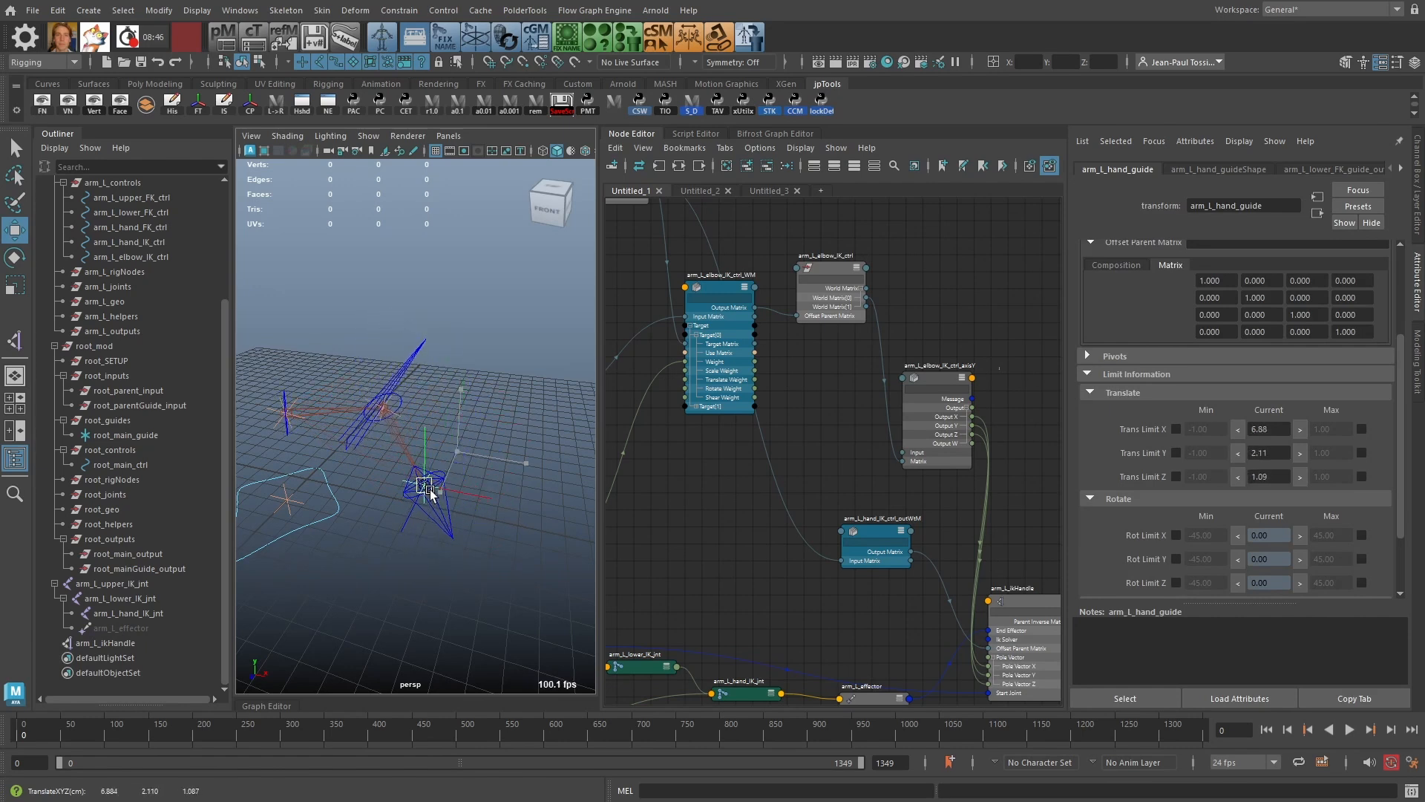
{"action": "mouse_move", "coordinate": [431, 495]}
{"action": "left_mouse_down"}
{"action": "mouse_move", "coordinate": [301, 496]}
{"action": "mouse_move", "coordinate": [460, 449]}
{"action": "mouse_move", "coordinate": [453, 490]}
{"action": "left_mouse_up"}
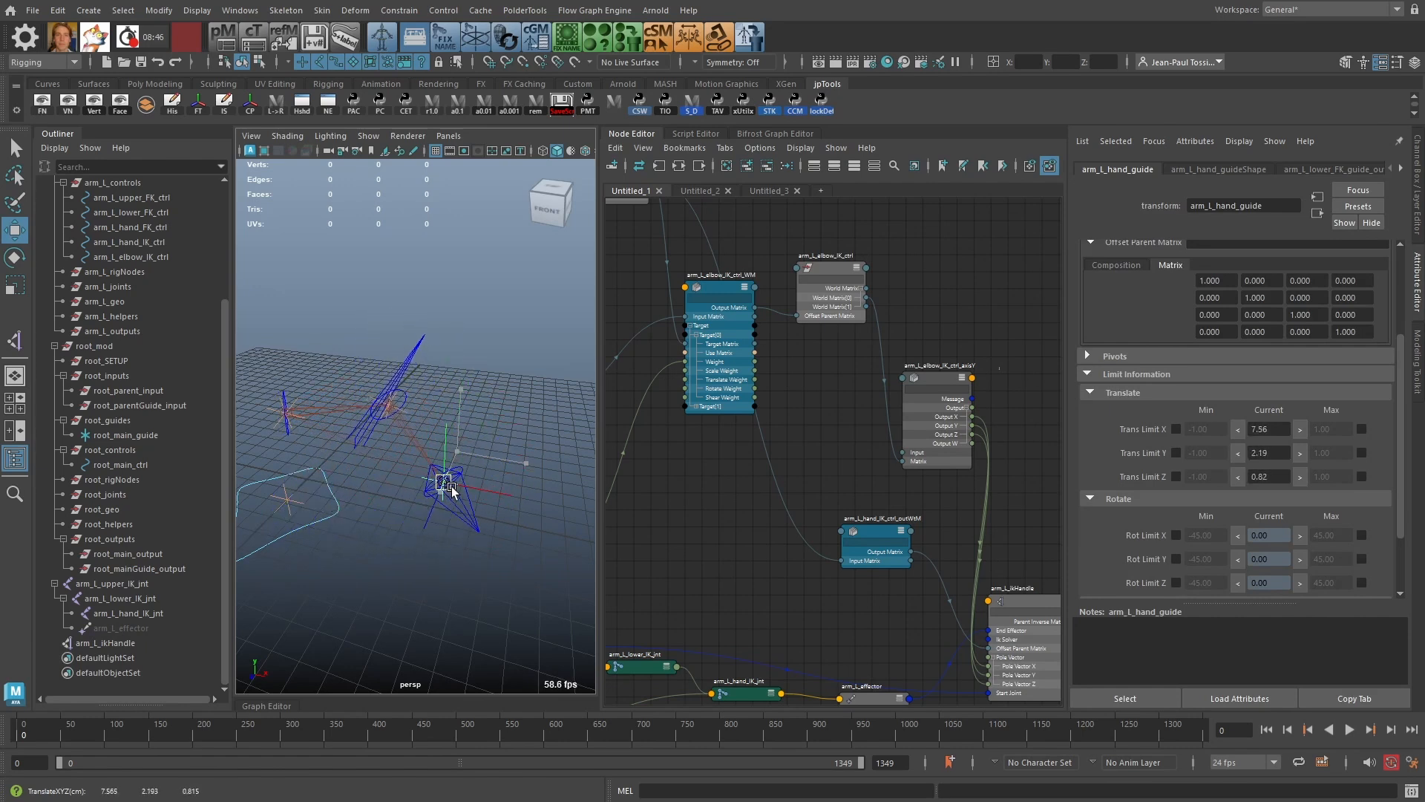
Step: Select arm_L_lower_guide and move it within the guide plane to a Translate X of about 0.46 and Y of about 3.69
{"action": "left_click", "coordinate": [414, 421]}
{"action": "left_click_drag", "start_coordinate": [414, 429], "coordinate": [438, 417], "text": "alt"}
{"action": "left_click", "coordinate": [389, 411]}
{"action": "left_click_drag", "start_coordinate": [400, 363], "coordinate": [397, 410]}
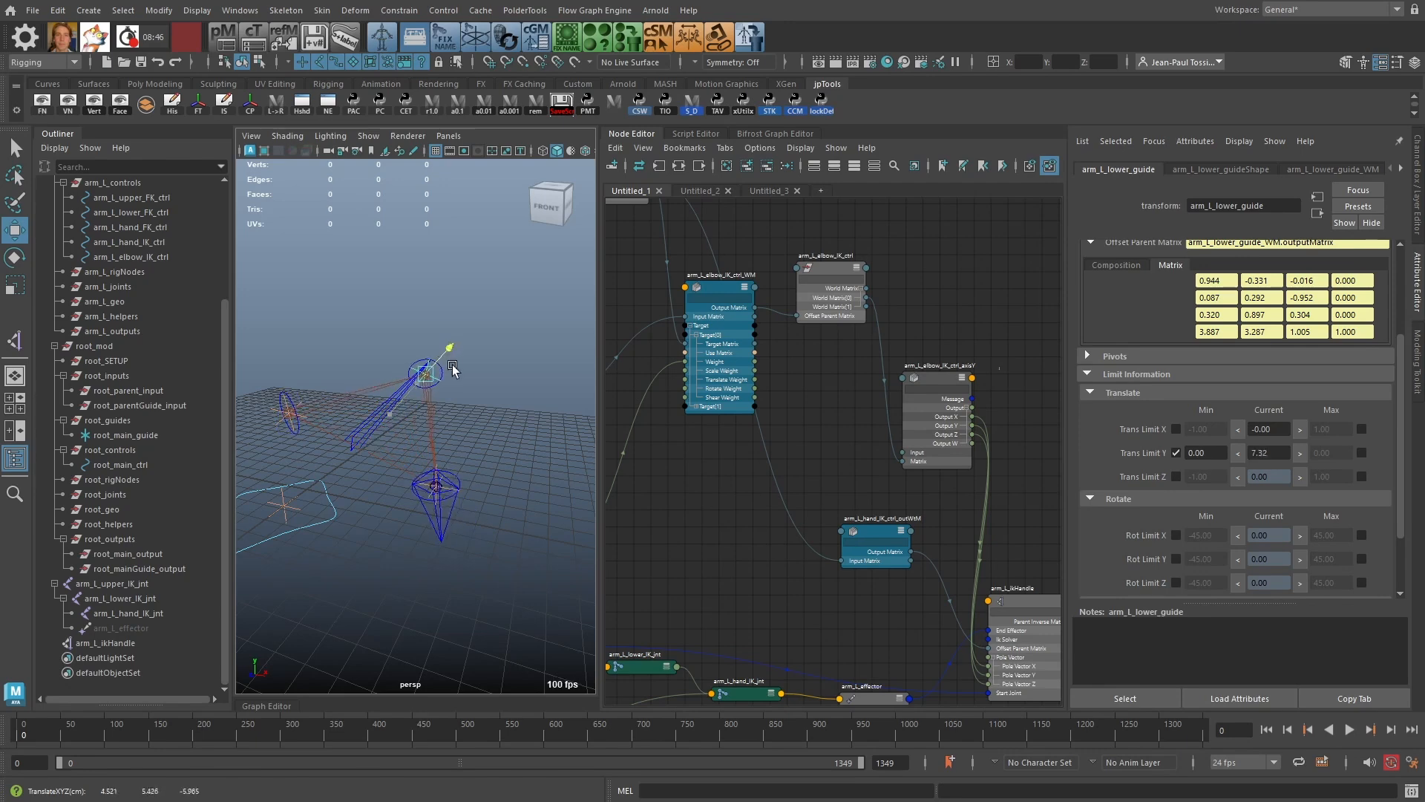
{"action": "left_click_drag", "start_coordinate": [433, 388], "coordinate": [433, 386]}
{"action": "left_click_drag", "start_coordinate": [433, 387], "coordinate": [446, 363], "text": "alt"}
{"action": "left_click_drag", "start_coordinate": [481, 440], "coordinate": [440, 414]}
{"action": "left_click_drag", "start_coordinate": [438, 361], "coordinate": [473, 393]}
{"action": "mouse_move", "coordinate": [473, 394]}
{"action": "left_mouse_down", "text": "alt"}
{"action": "mouse_move", "coordinate": [486, 379]}
{"action": "mouse_move", "coordinate": [482, 401]}
{"action": "left_mouse_up", "text": "alt"}
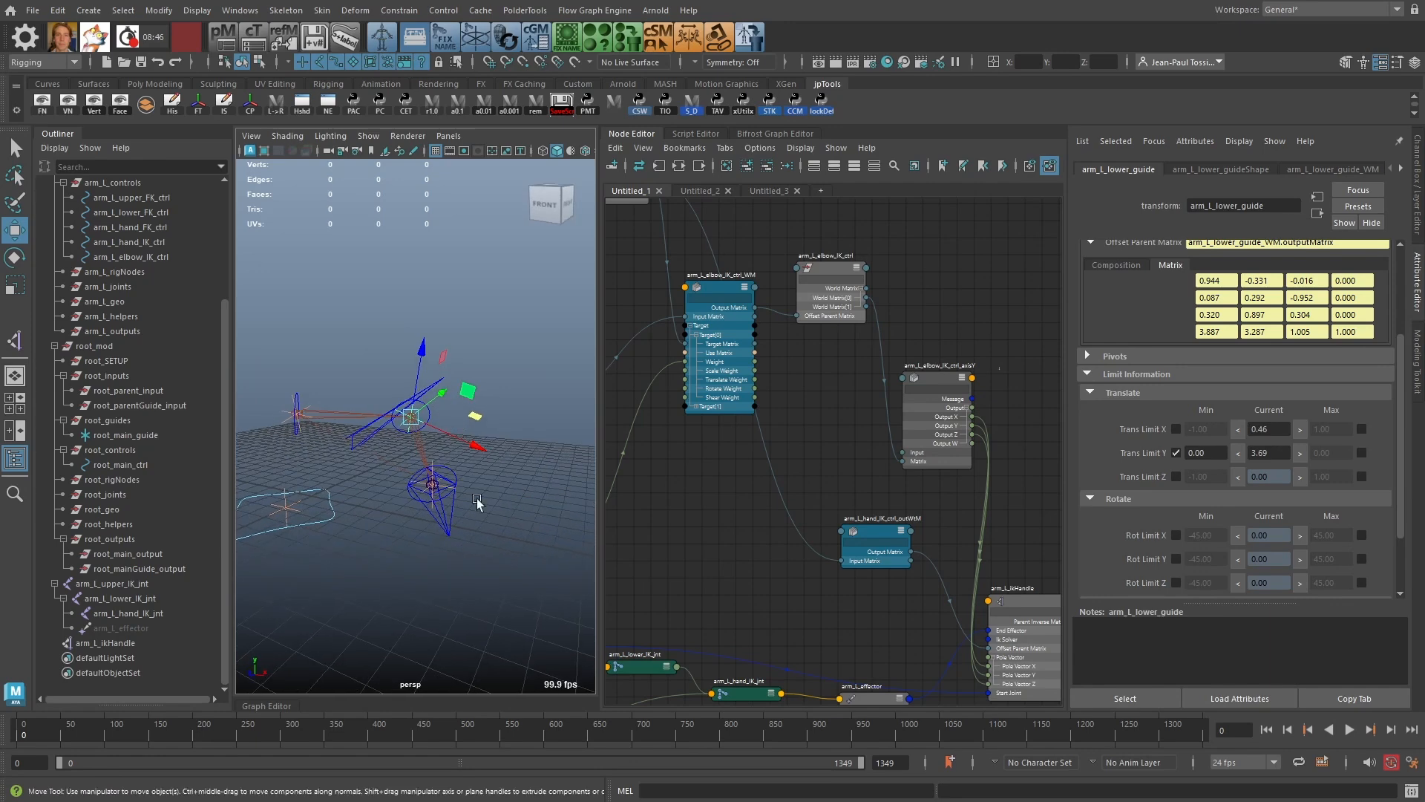
Step: Parent arm_L_ikHandle and arm_L_upper_IK_jnt under the arm_L_rigNodes group
{"action": "right_click_drag", "start_coordinate": [984, 550], "coordinate": [930, 499], "text": "alt"}
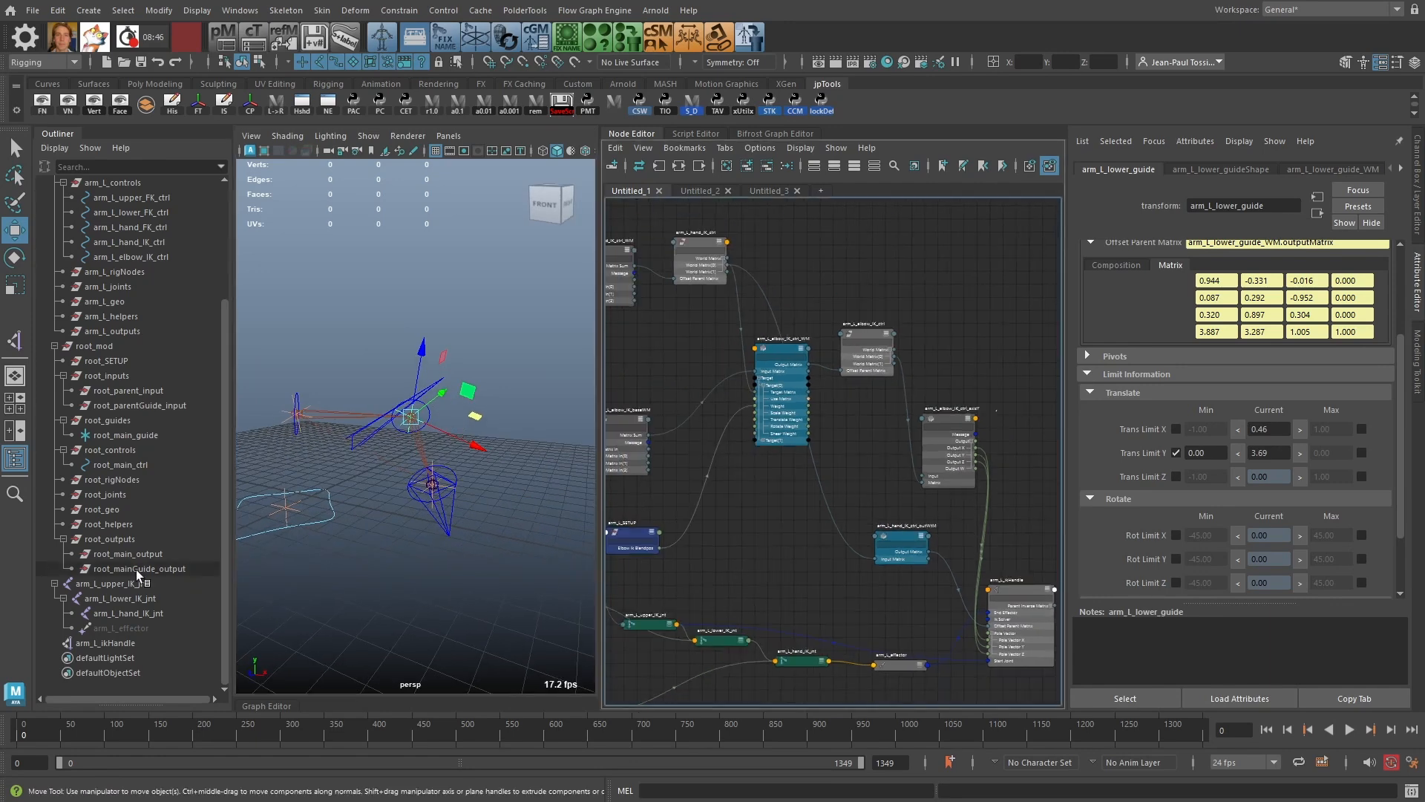
{"action": "left_click", "coordinate": [108, 628]}
{"action": "left_click", "coordinate": [108, 643]}
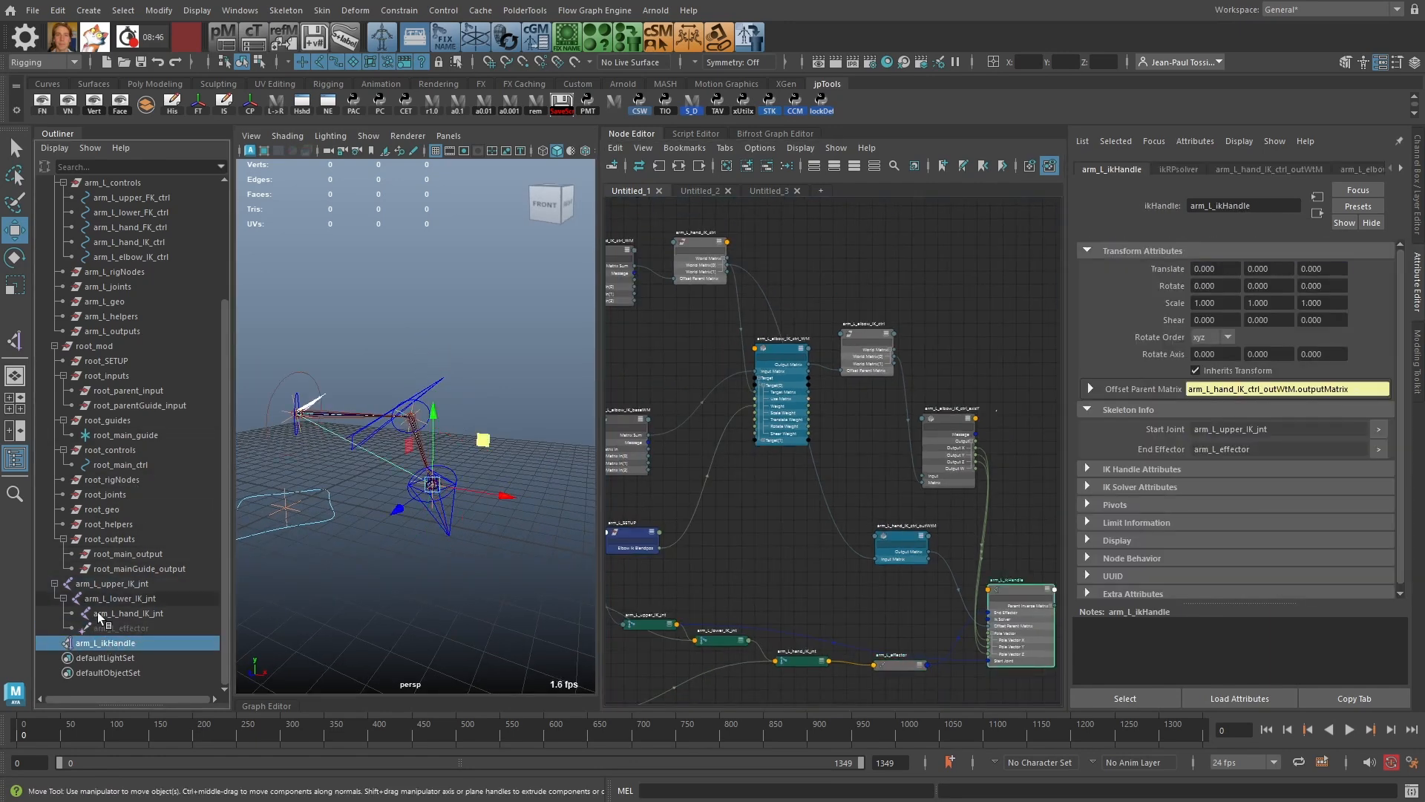
{"action": "left_click", "coordinate": [54, 346]}
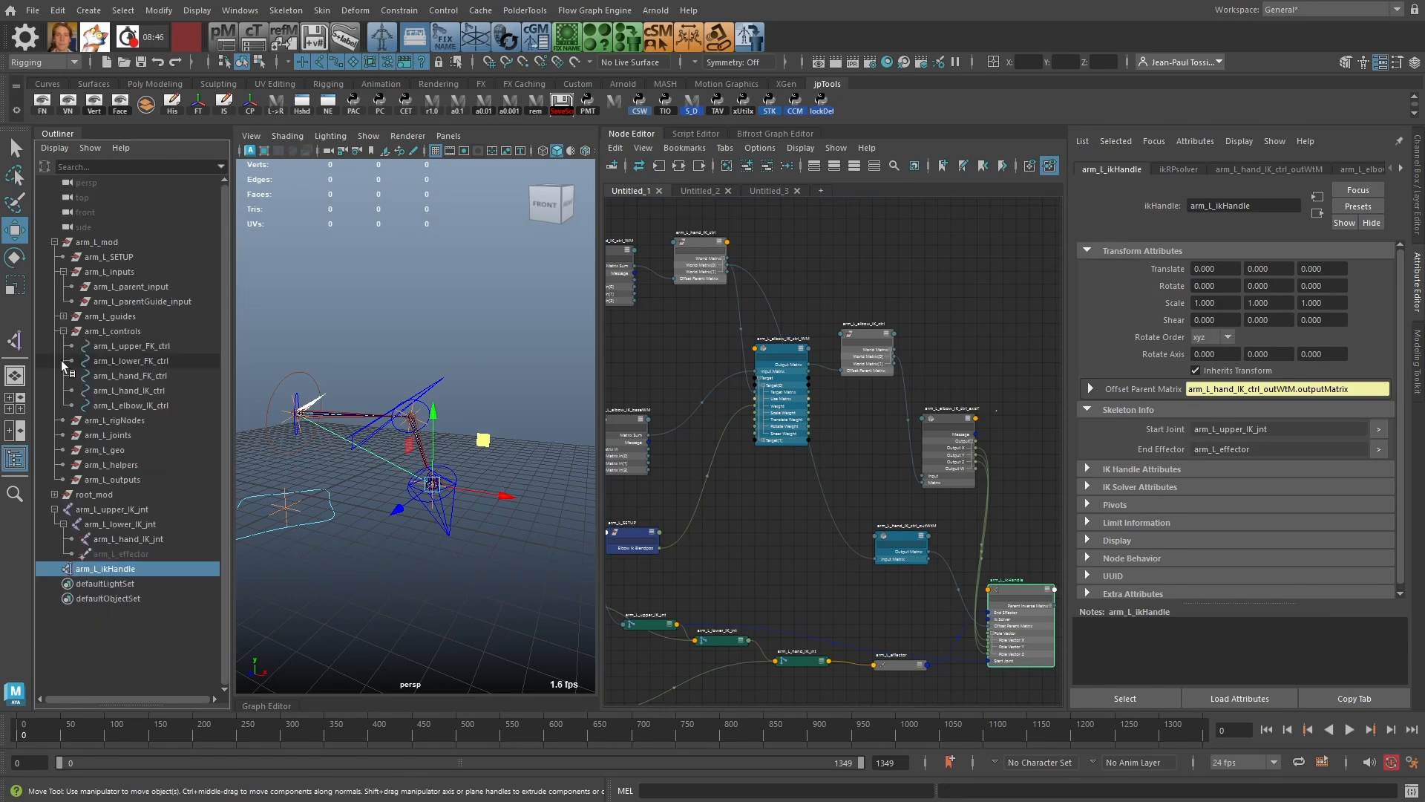
{"action": "left_click_drag", "start_coordinate": [101, 568], "coordinate": [123, 422]}
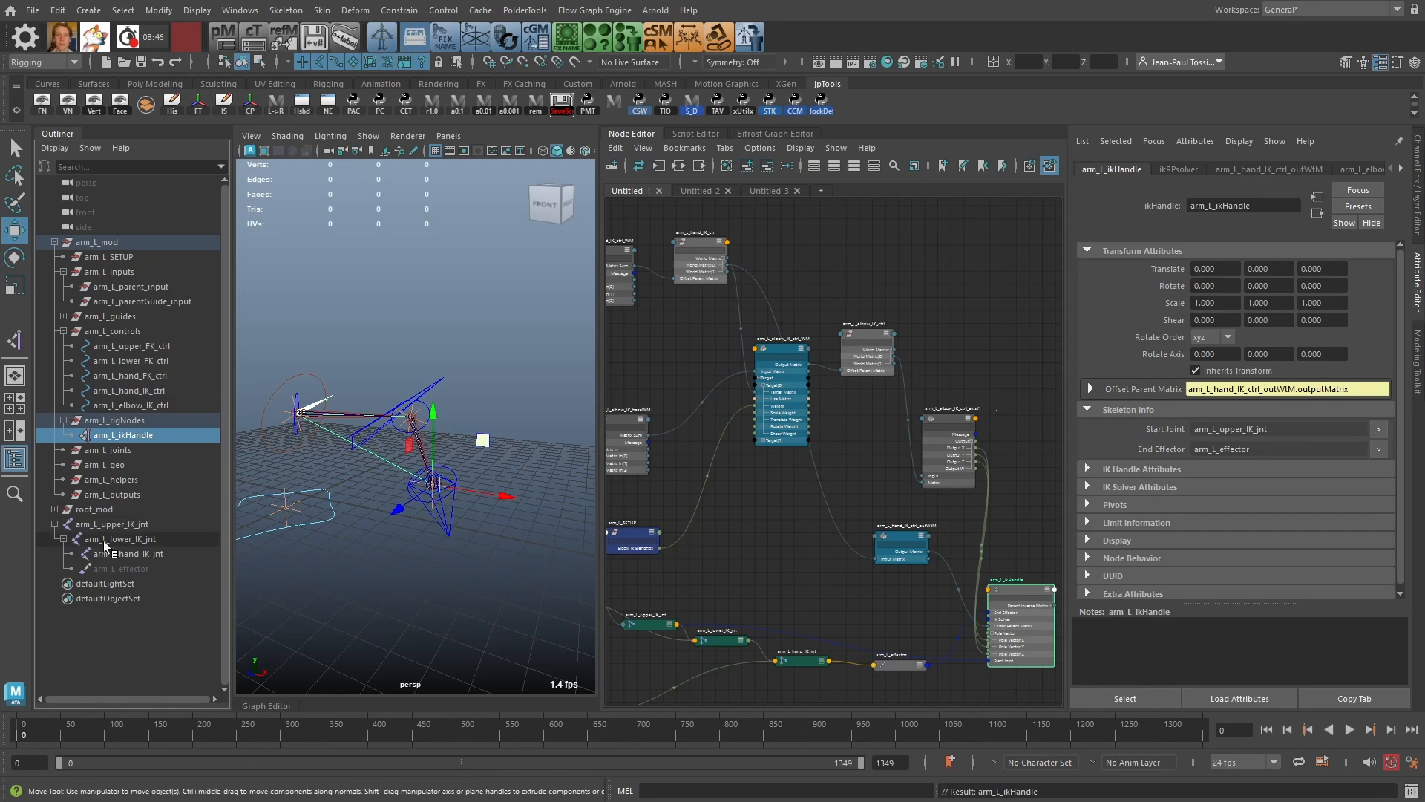
{"action": "left_click", "coordinate": [113, 523]}
{"action": "left_click_drag", "start_coordinate": [121, 529], "coordinate": [116, 421]}
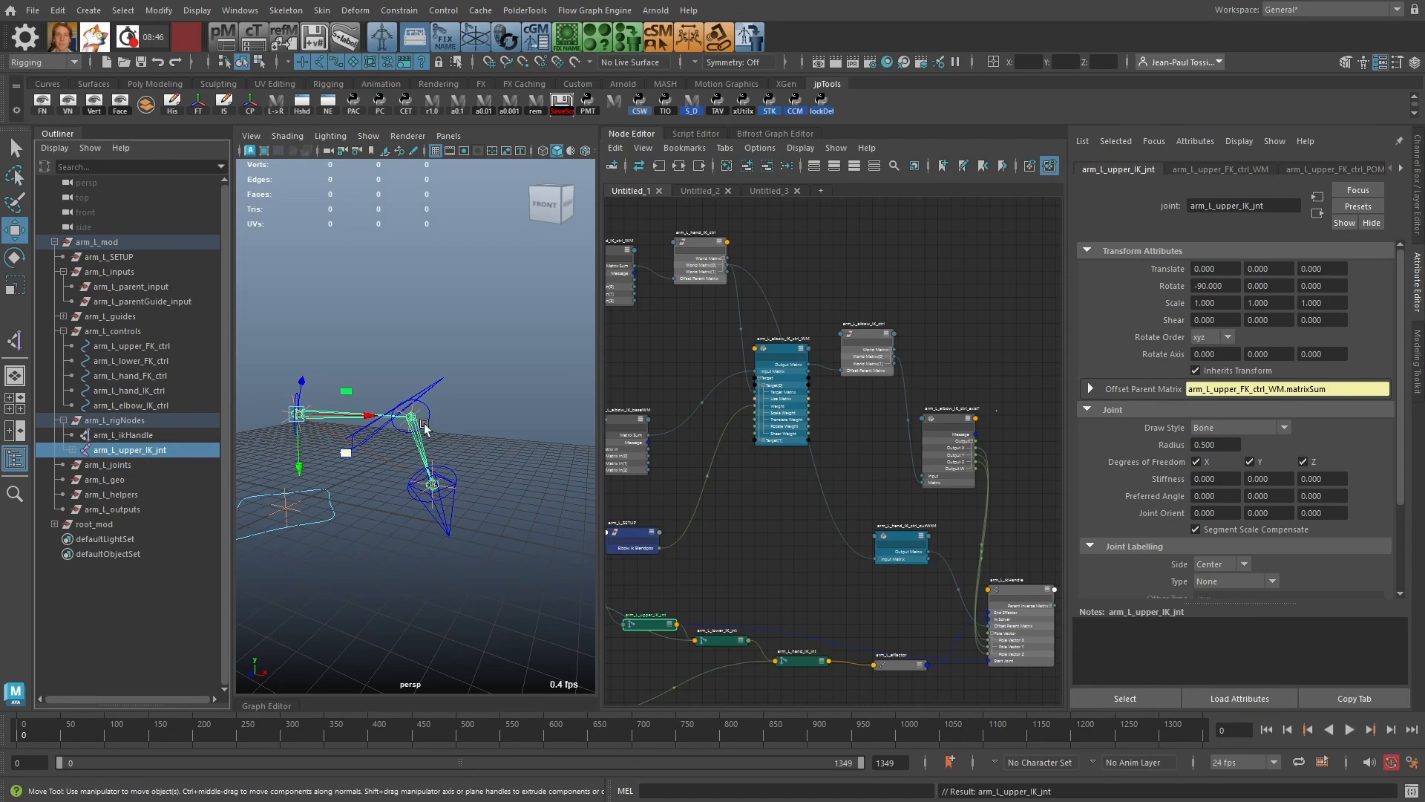
Step: Check arm_L_rigNodes and the arm_L_upper_IK_jnt chain inside it by selecting them in the hierarchy and the scene
{"action": "left_click", "coordinate": [111, 420]}
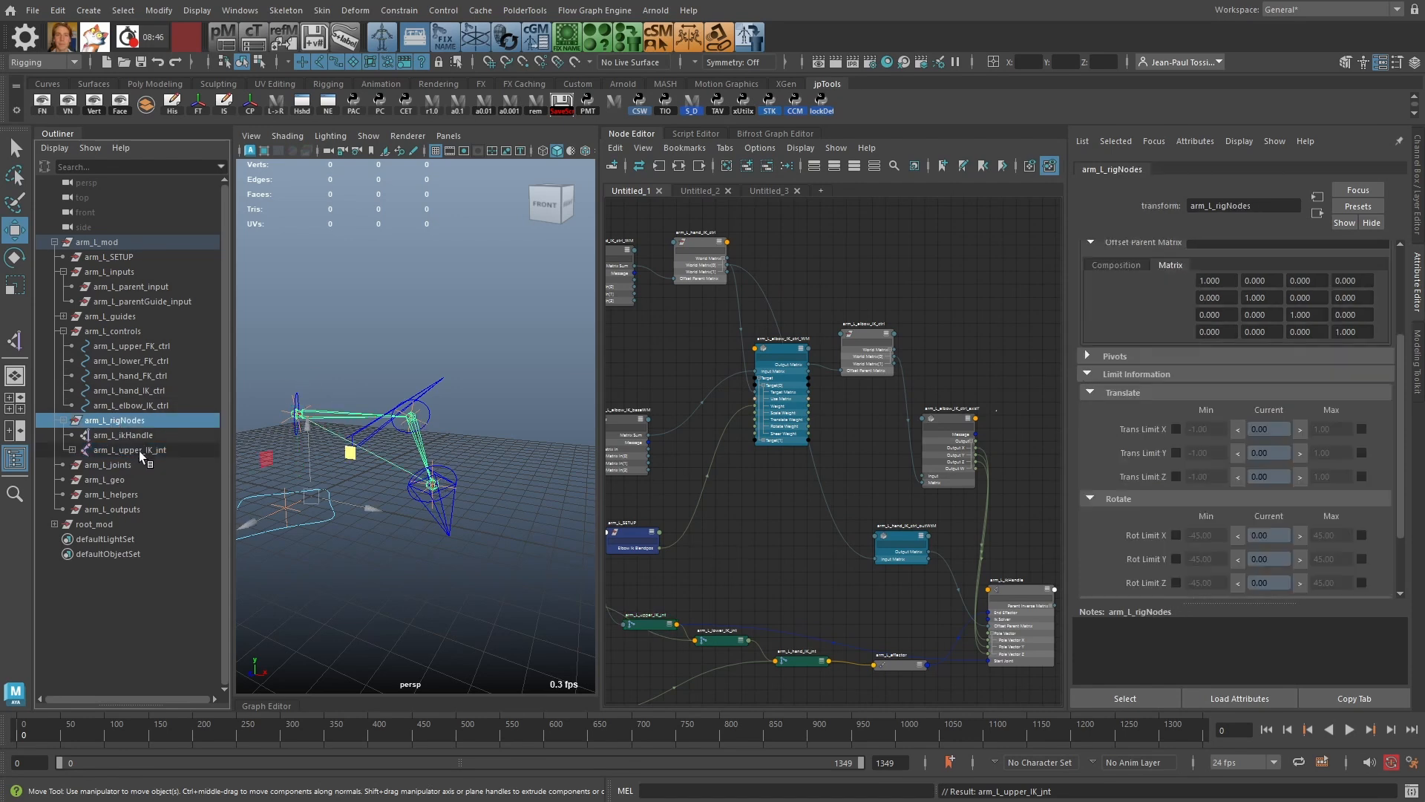
{"action": "left_click", "coordinate": [139, 451]}
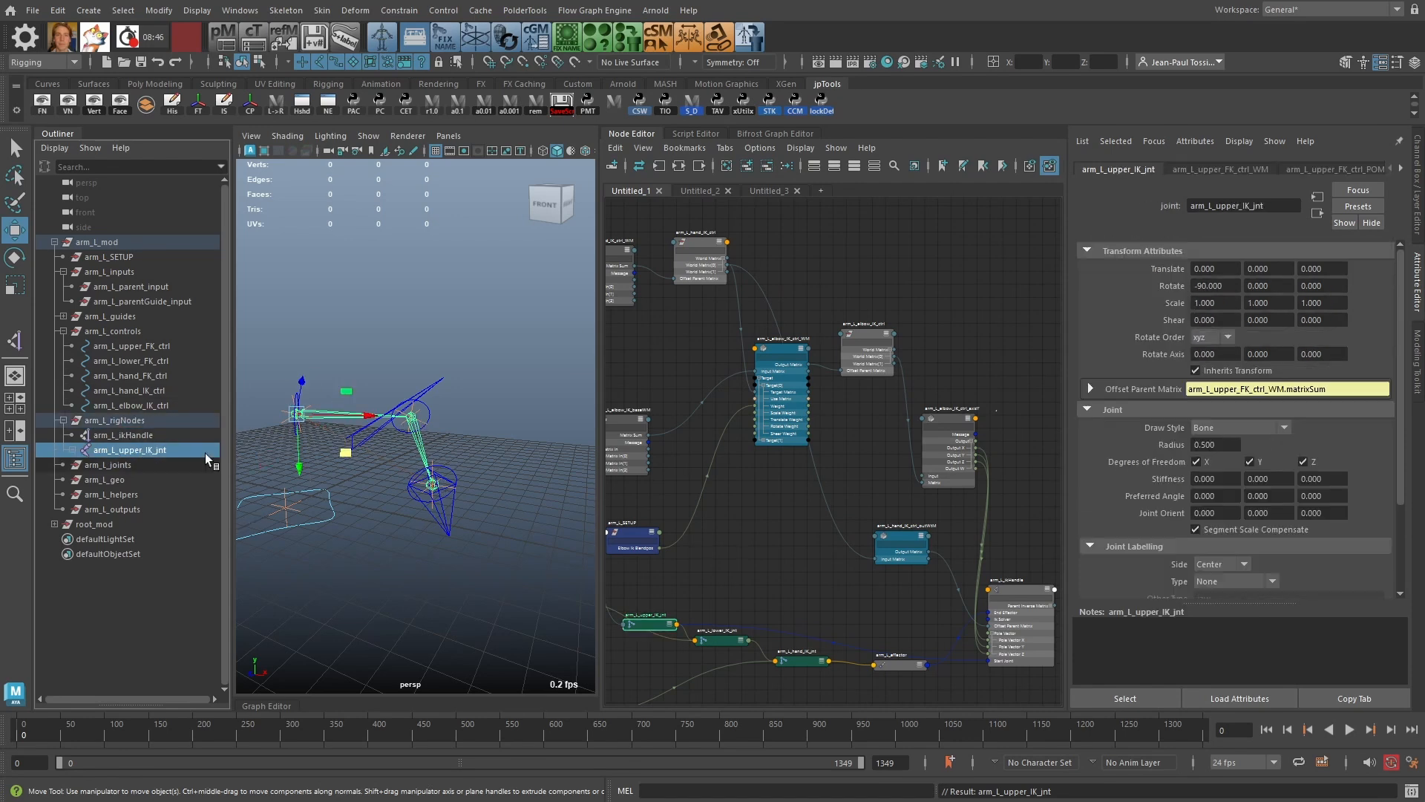
{"action": "left_click", "coordinate": [1018, 607]}
{"action": "left_click", "coordinate": [127, 450]}
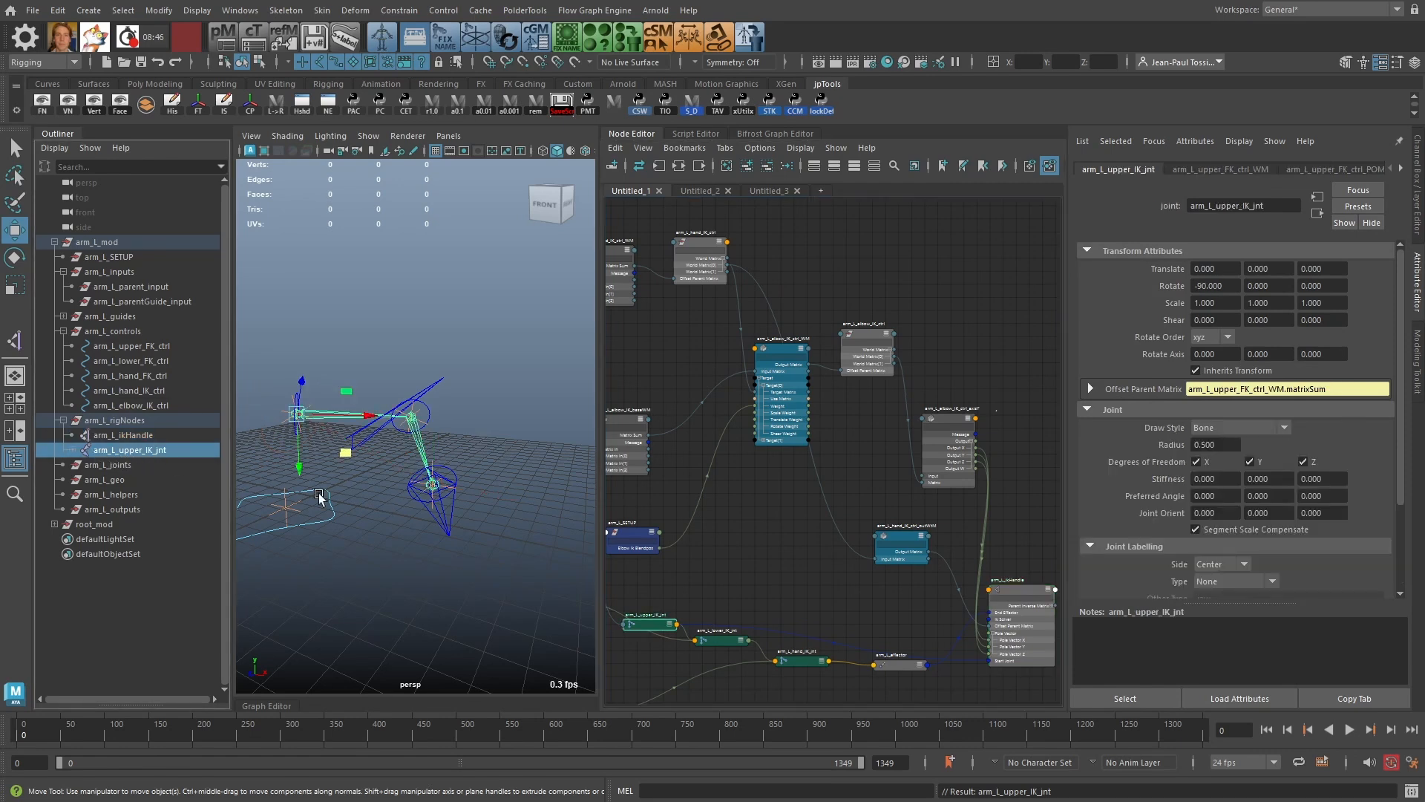
{"action": "left_click", "coordinate": [525, 408]}
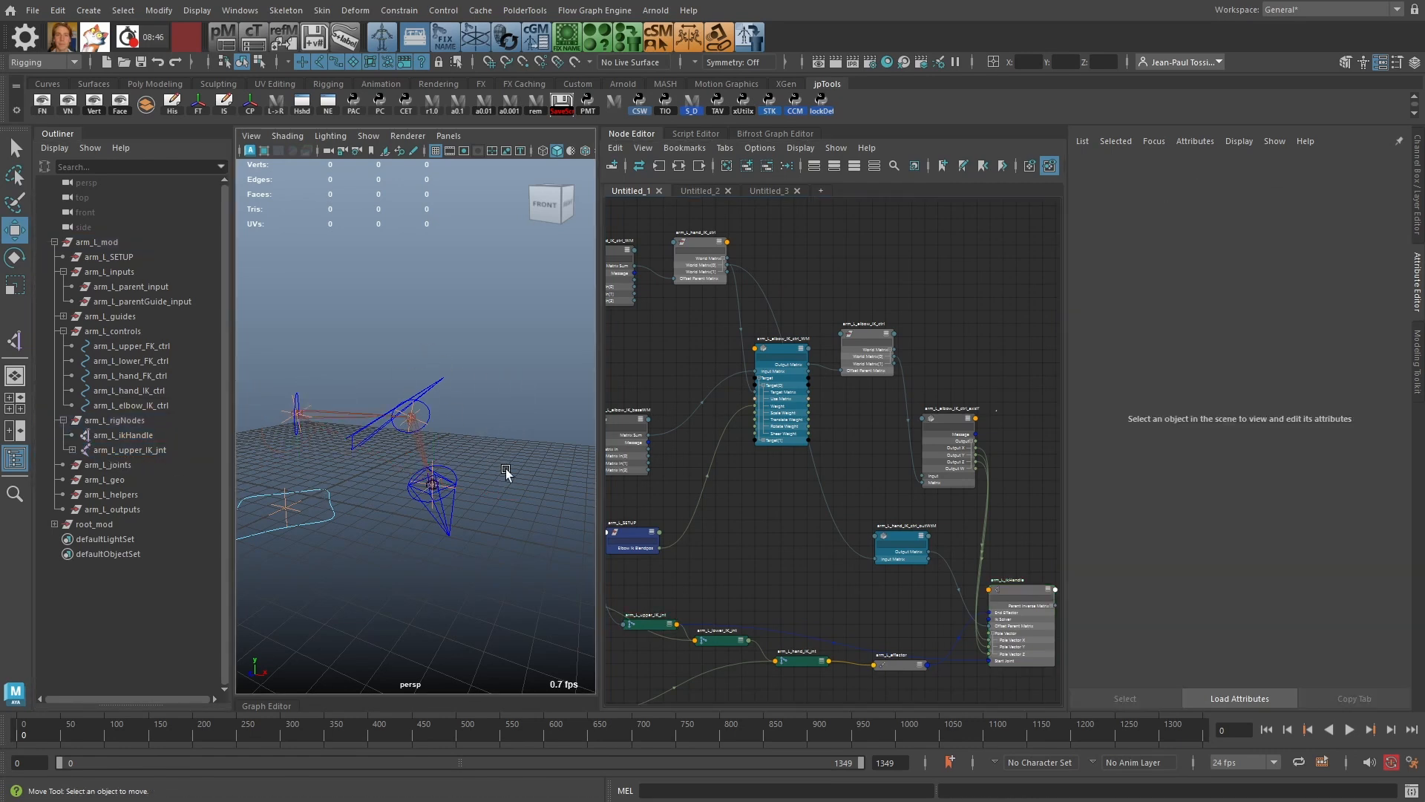
{"action": "left_click", "coordinate": [336, 413]}
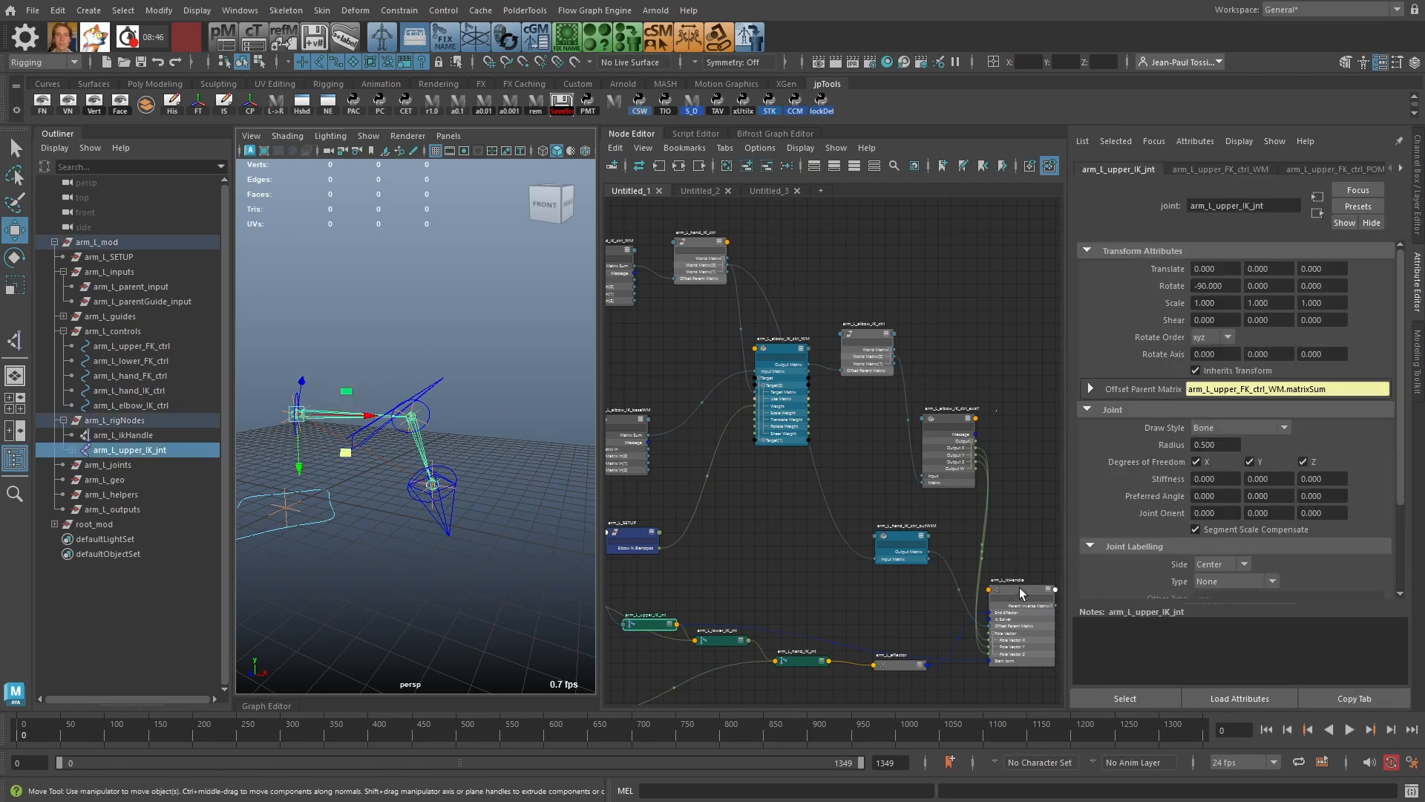
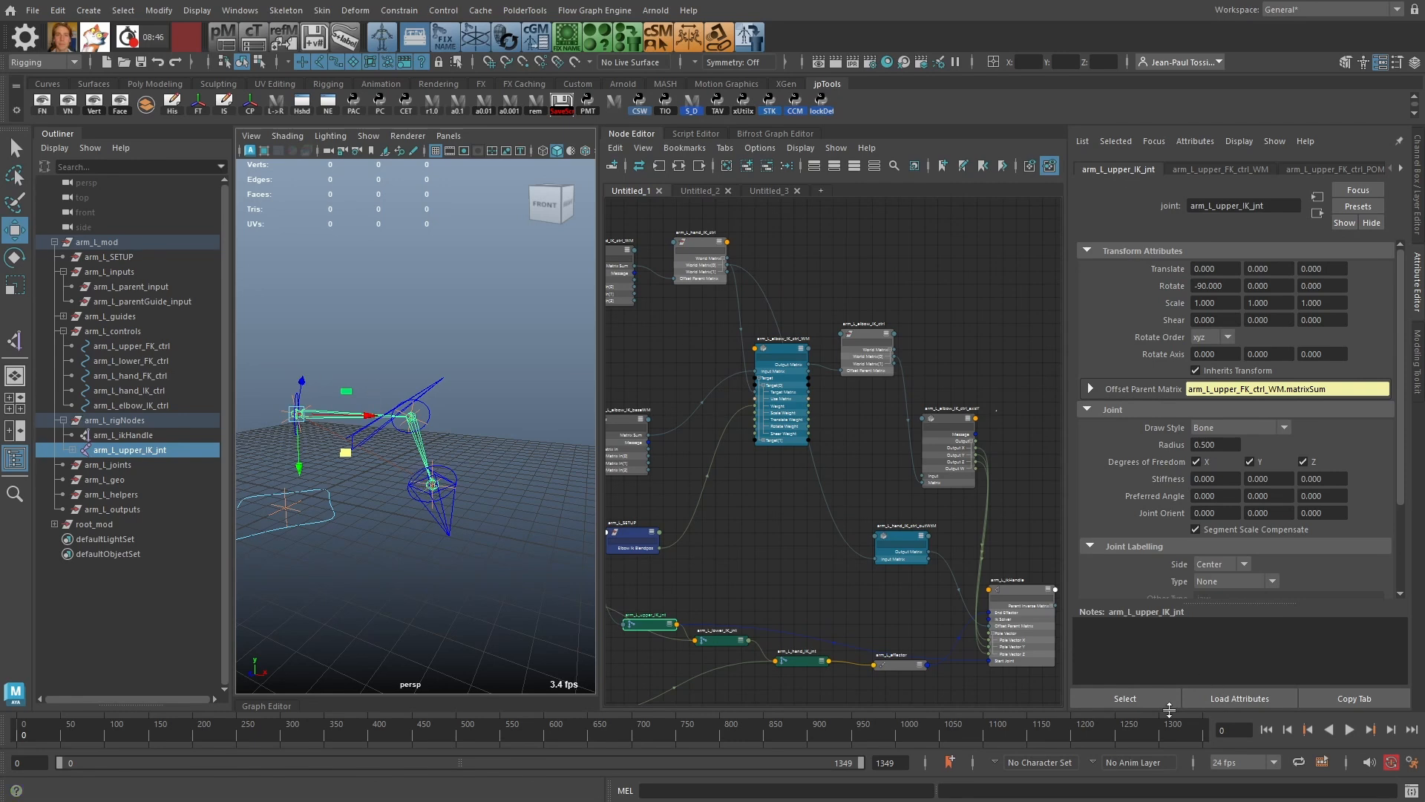
Step: Shift the arm_L_hand_IK_ctrl_outWtM node slightly downward in the graph
{"action": "left_click", "coordinate": [779, 551]}
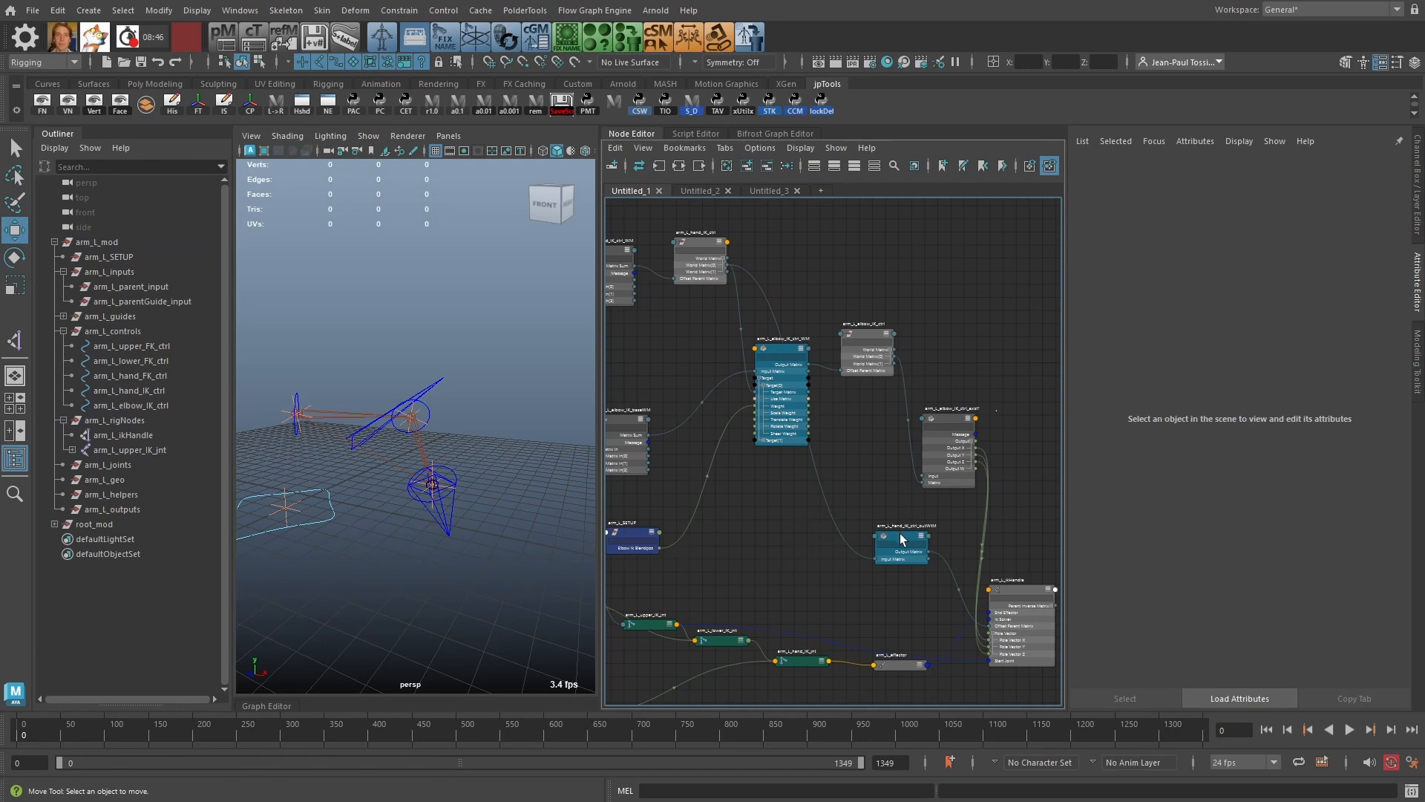
{"action": "left_click_drag", "start_coordinate": [902, 540], "coordinate": [899, 549]}
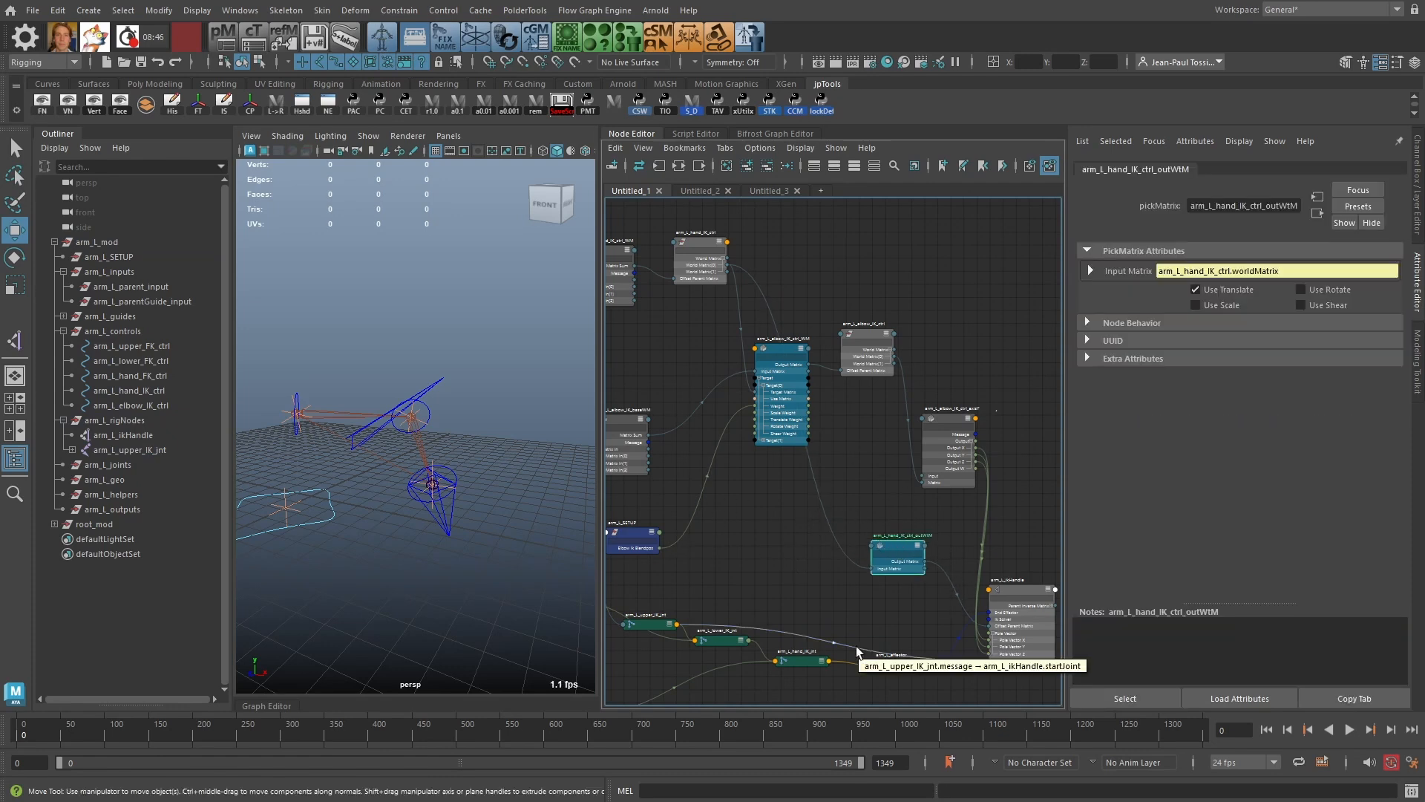
{"action": "left_click", "coordinate": [1027, 510]}
{"action": "middle_click_drag", "start_coordinate": [1026, 510], "coordinate": [925, 484], "text": "alt"}
{"action": "middle_click_drag", "start_coordinate": [918, 422], "coordinate": [916, 398], "text": "alt"}
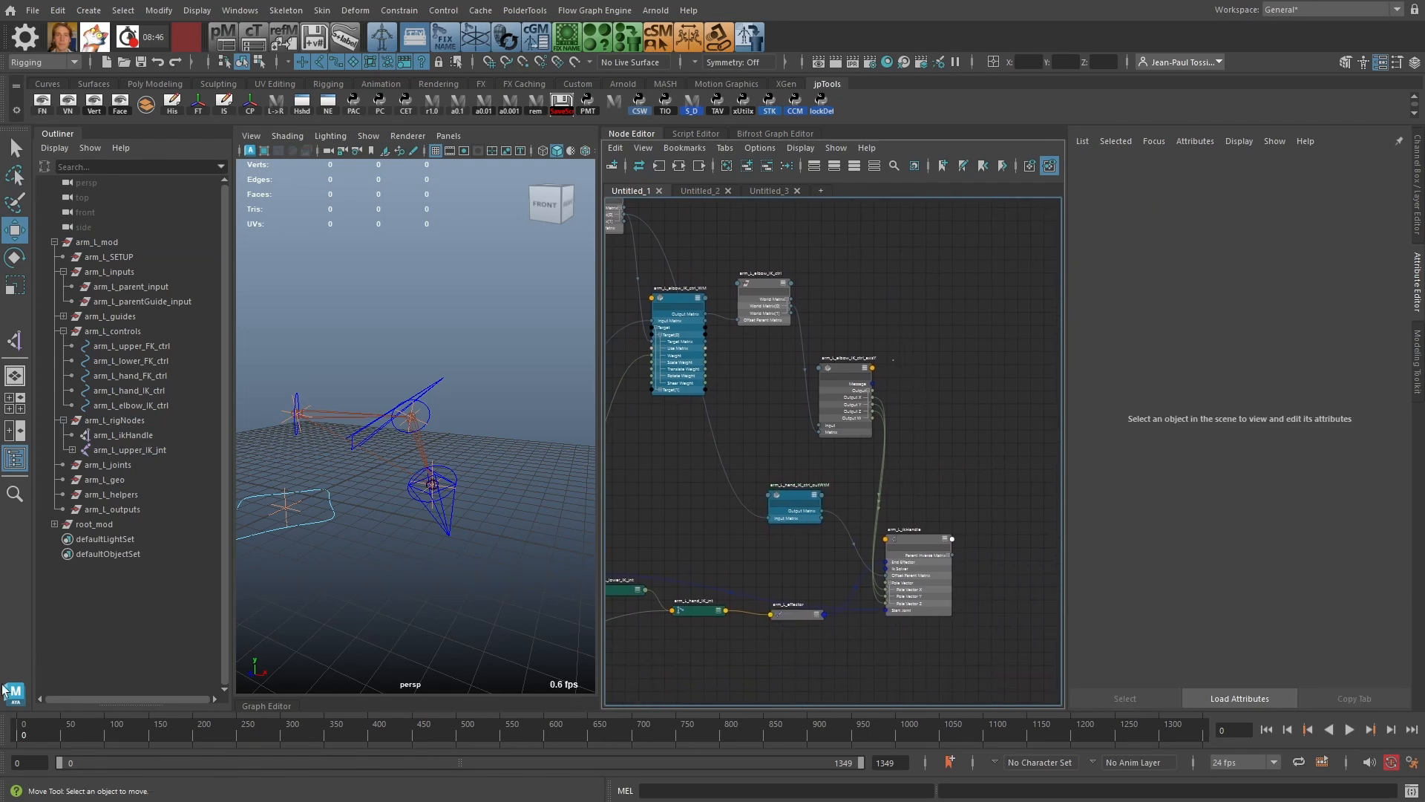
Step: Test the IK reach by pulling arm_L_hand_IK_ctrl away from the arm to about X 4.12, Y 2.87, Z -1.61
{"action": "left_click_drag", "start_coordinate": [438, 511], "coordinate": [469, 529], "text": "alt"}
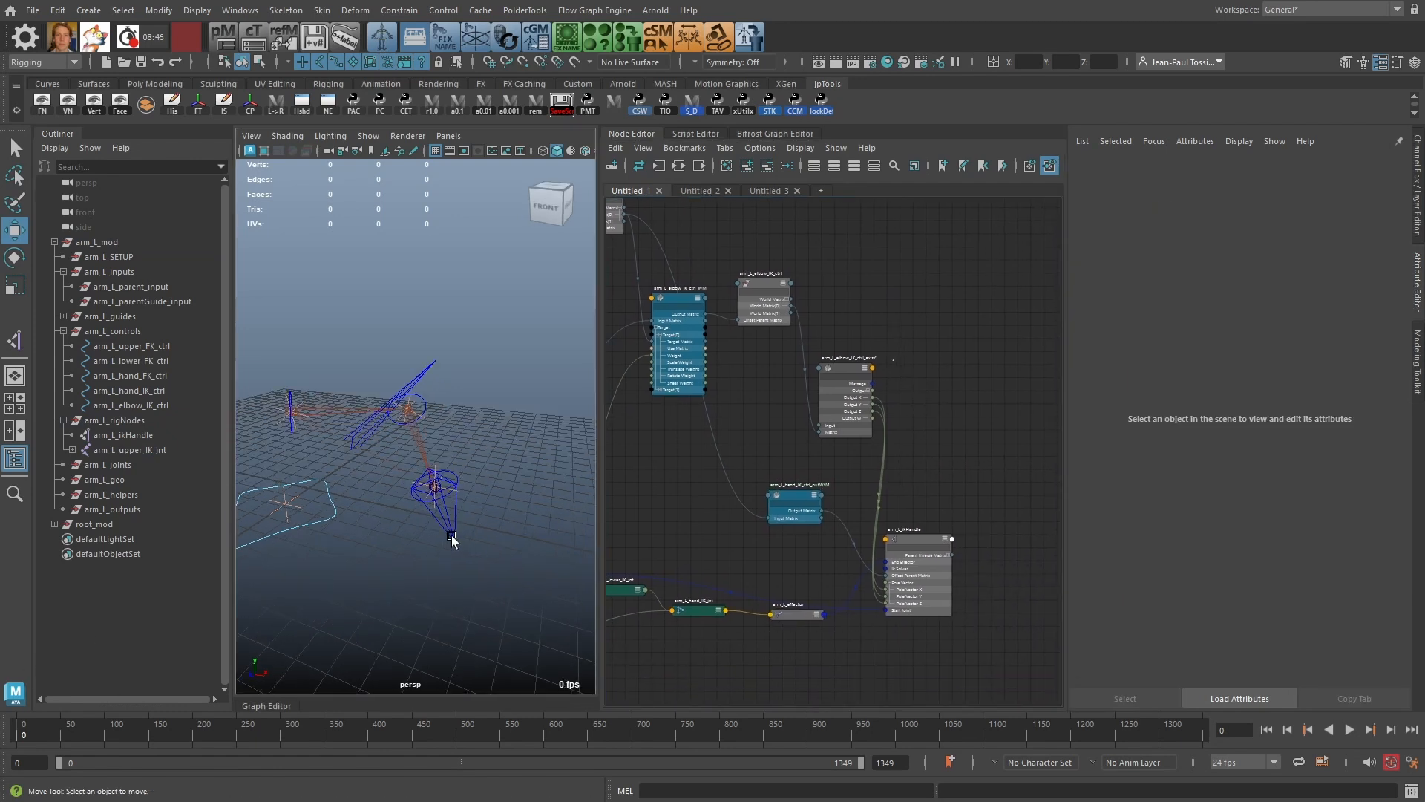
{"action": "left_click", "coordinate": [453, 540]}
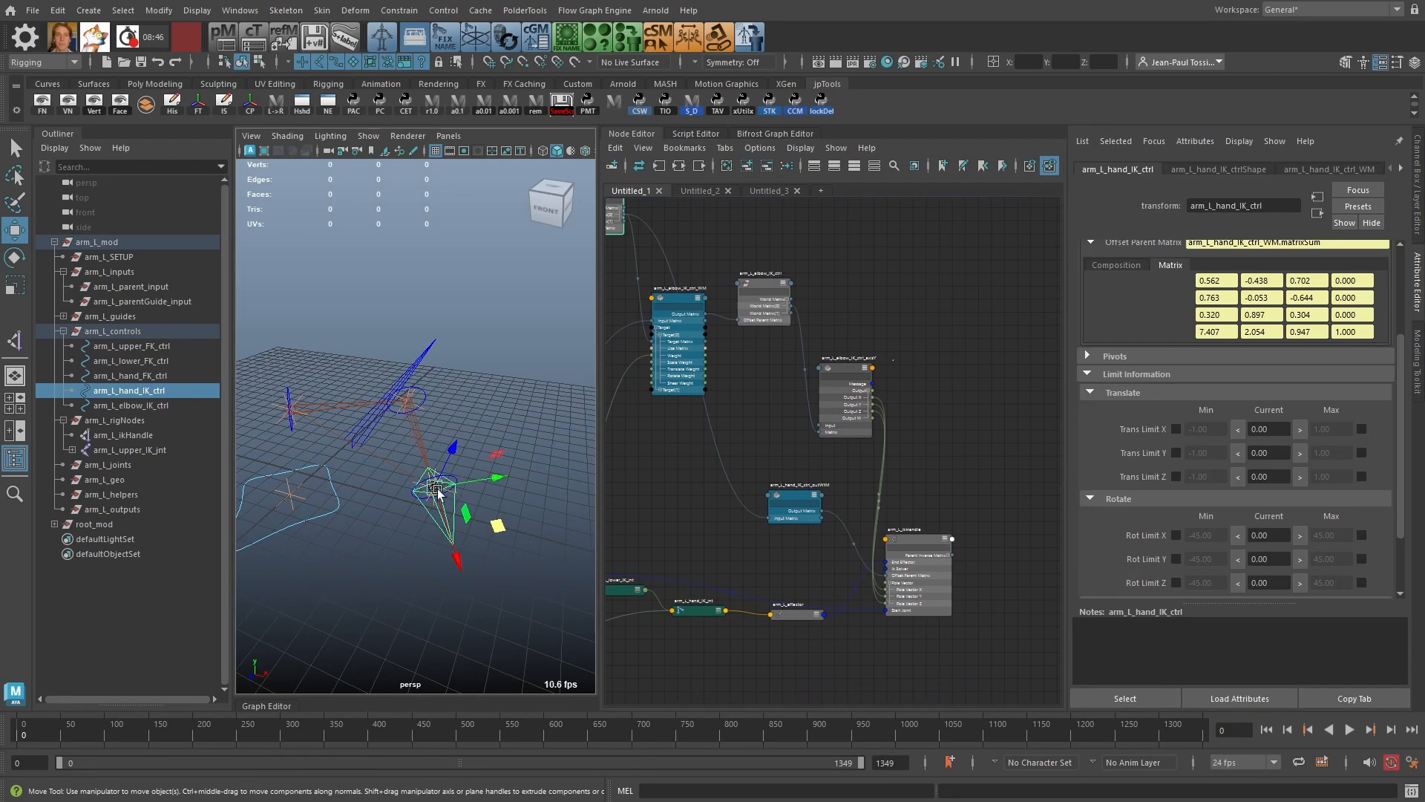
{"action": "left_click_drag", "start_coordinate": [438, 492], "coordinate": [540, 585]}
{"action": "right_click_drag", "start_coordinate": [526, 563], "coordinate": [478, 557], "text": "alt"}
{"action": "mouse_move", "coordinate": [479, 557]}
{"action": "left_mouse_down", "text": "alt"}
{"action": "mouse_move", "coordinate": [461, 496]}
{"action": "mouse_move", "coordinate": [472, 529]}
{"action": "mouse_move", "coordinate": [551, 600]}
{"action": "mouse_move", "coordinate": [494, 527]}
{"action": "mouse_move", "coordinate": [531, 579]}
{"action": "mouse_move", "coordinate": [441, 513]}
{"action": "mouse_move", "coordinate": [482, 538]}
{"action": "left_mouse_up", "text": "alt"}
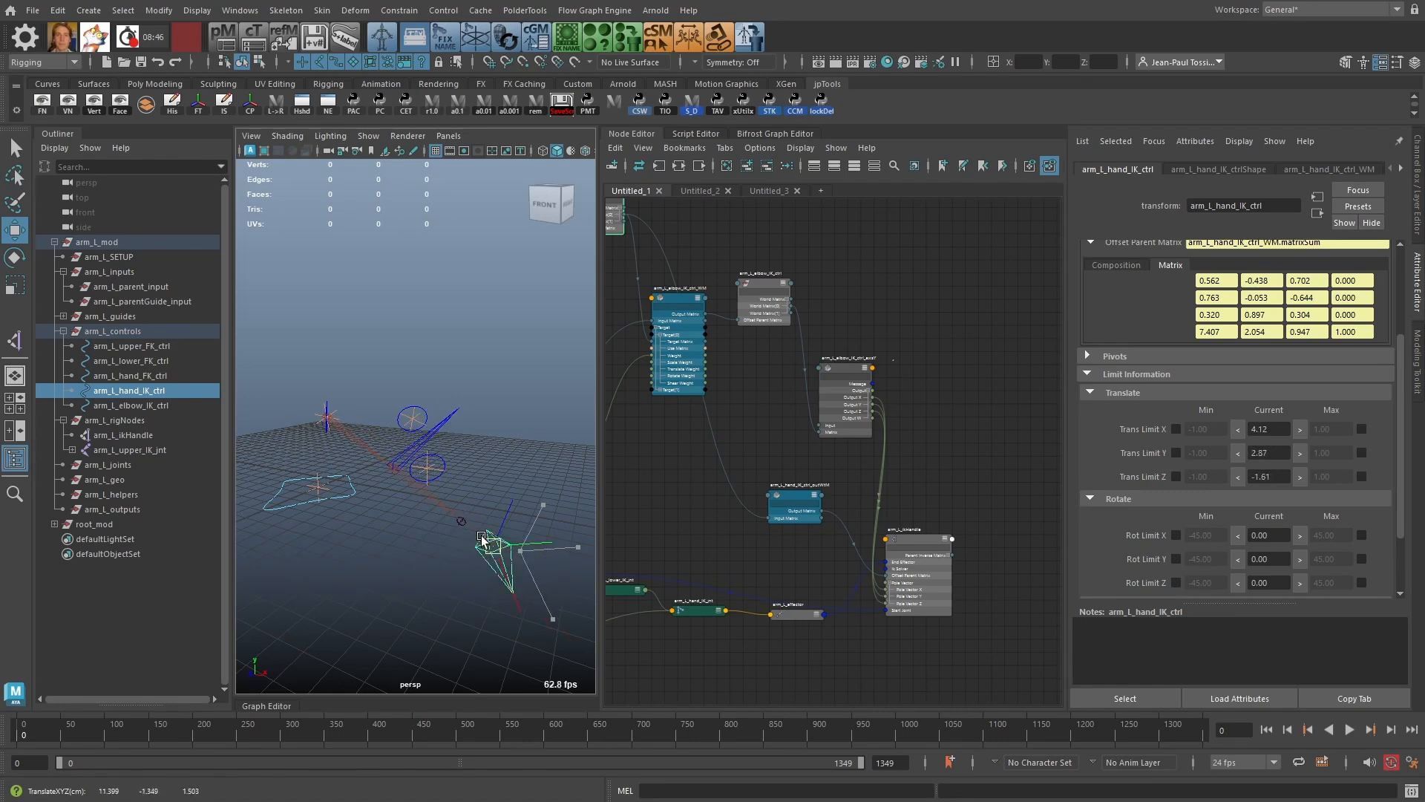
Step: Undo all the test moves of arm_L_hand_IK_ctrl
{"action": "key", "text": "ctrl+z"}
{"action": "key", "text": "ctrl+z"}
{"action": "key", "text": "ctrl+z"}
{"action": "key", "text": "ctrl+z"}
{"action": "key", "text": "ctrl+z"}
{"action": "key", "text": "ctrl+z"}
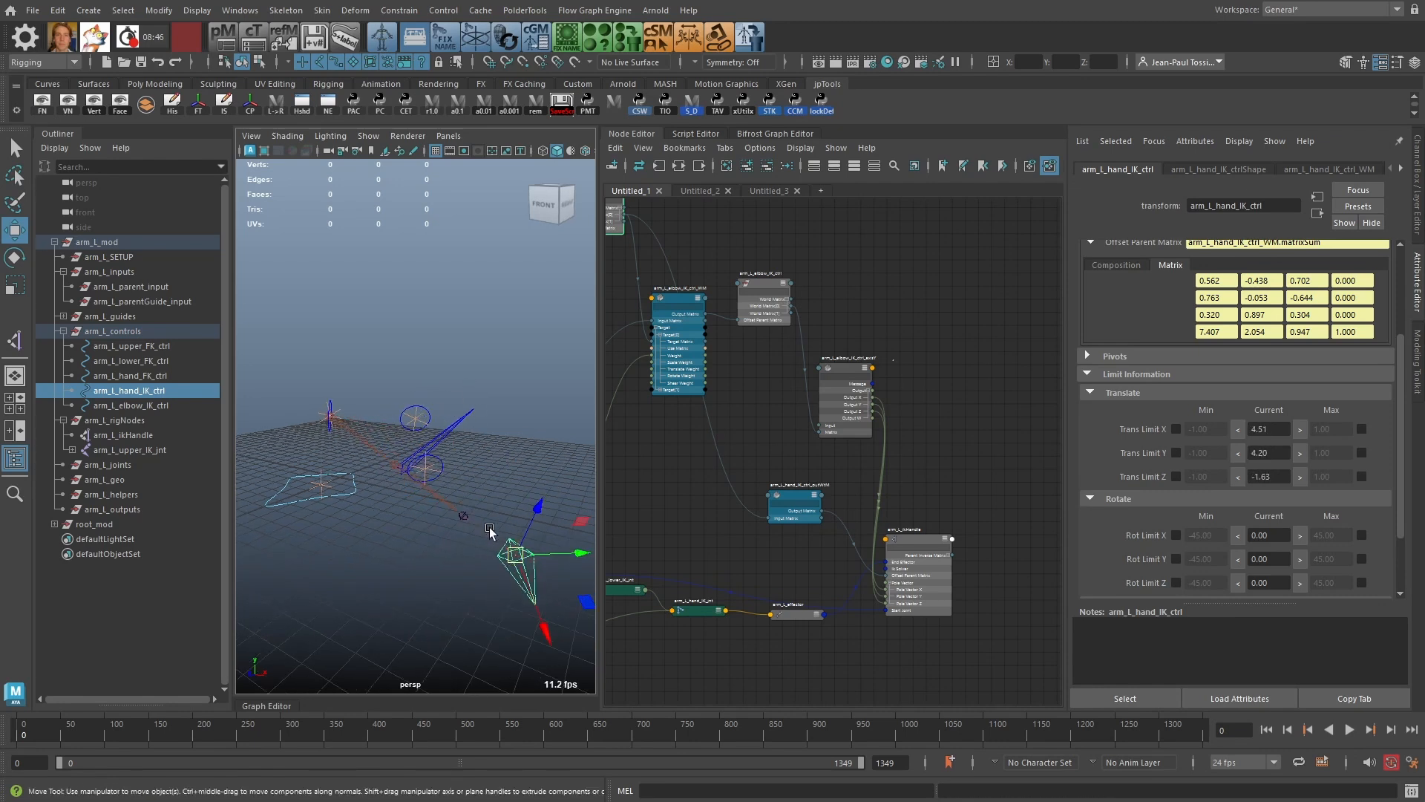
{"action": "key", "text": "ctrl+z"}
{"action": "key", "text": "ctrl+z"}
{"action": "key", "text": "ctrl+z"}
{"action": "key", "text": "ctrl+z"}
{"action": "key", "text": "ctrl+z"}
{"action": "key", "text": "ctrl+z"}
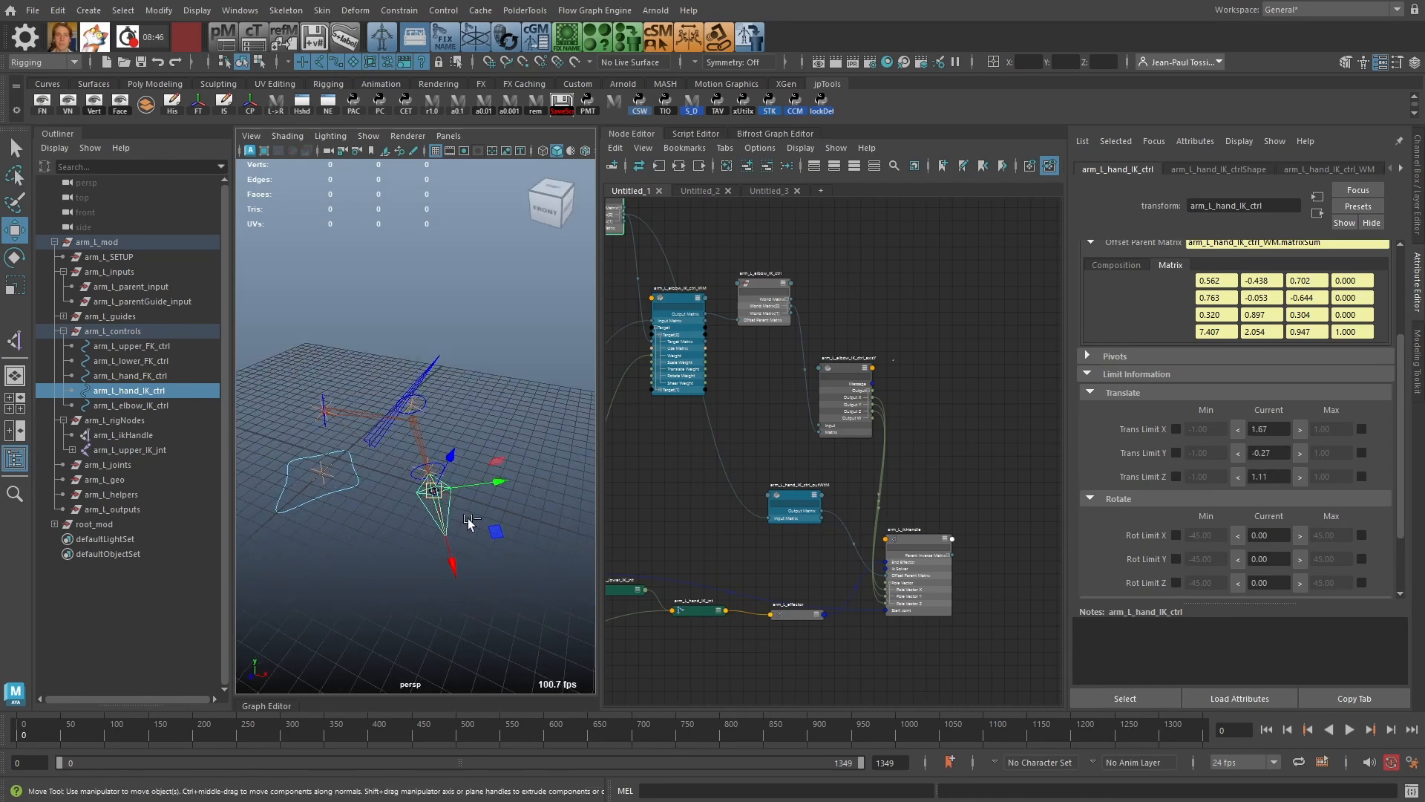
{"action": "key", "text": "ctrl+z"}
{"action": "key", "text": "ctrl+z"}
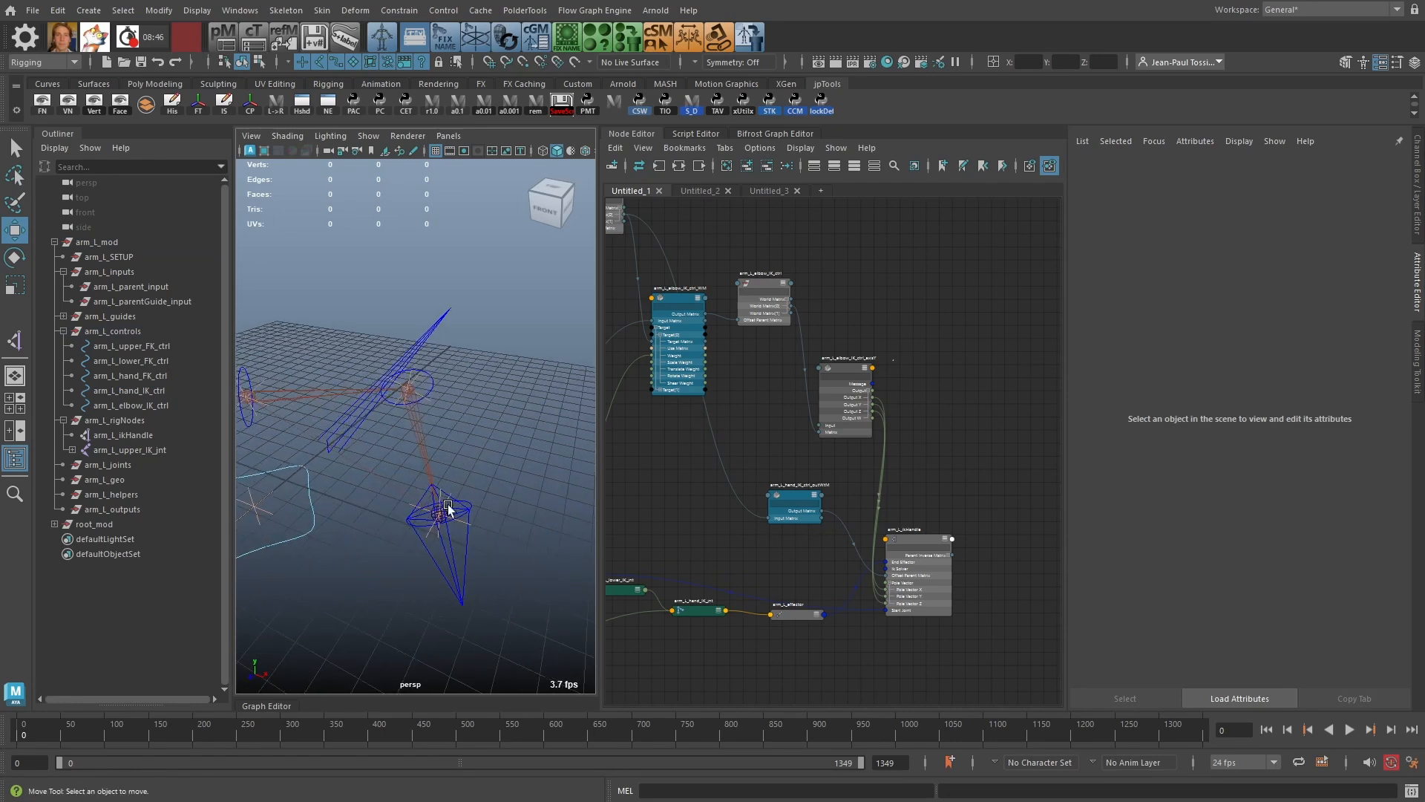
{"action": "key", "text": "ctrl+z"}
{"action": "key", "text": "ctrl+z"}
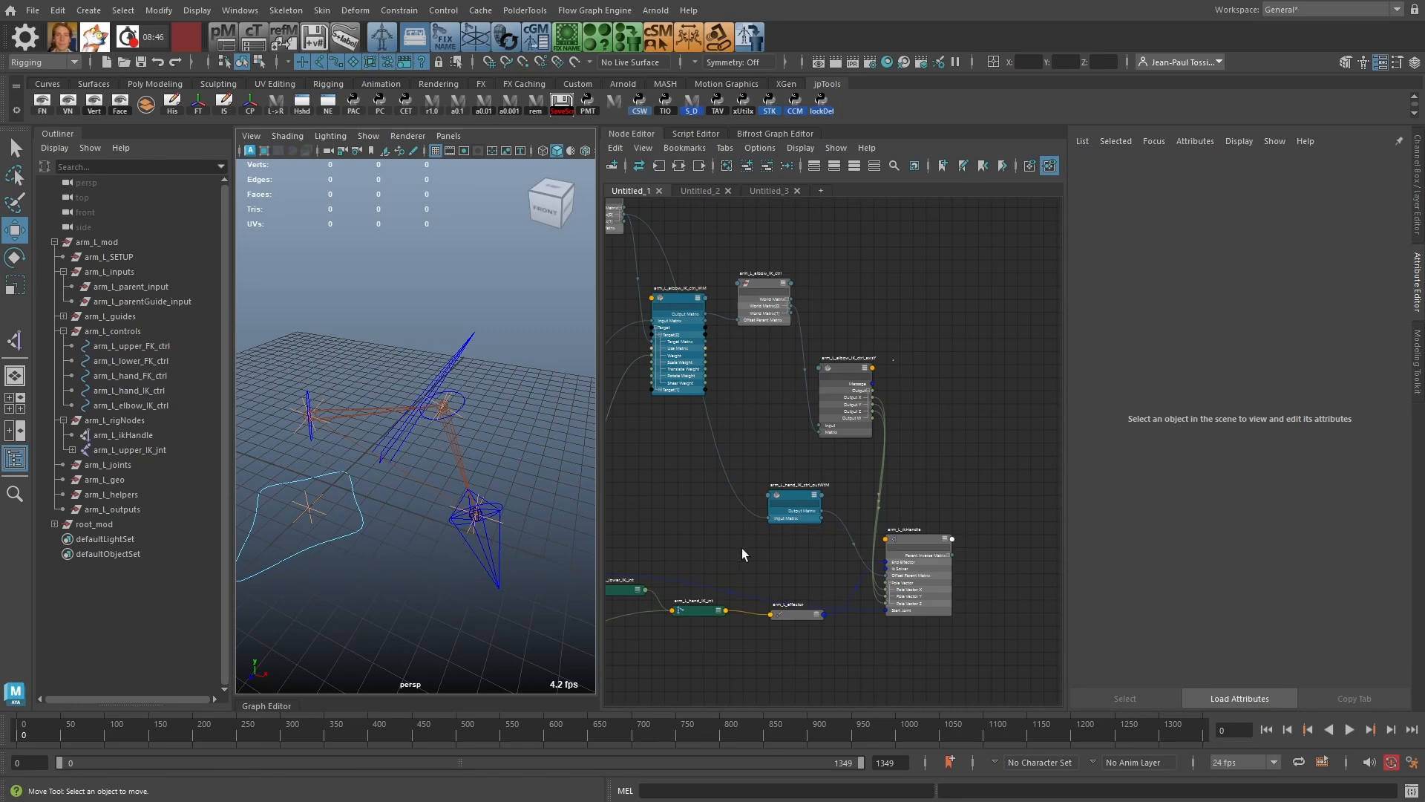
Step: Create a distanceBetween node in the graph just below arm_L_lower_length
{"action": "middle_click_drag", "start_coordinate": [676, 621], "coordinate": [863, 499], "text": "alt"}
{"action": "middle_click_drag", "start_coordinate": [834, 531], "coordinate": [949, 492], "text": "alt"}
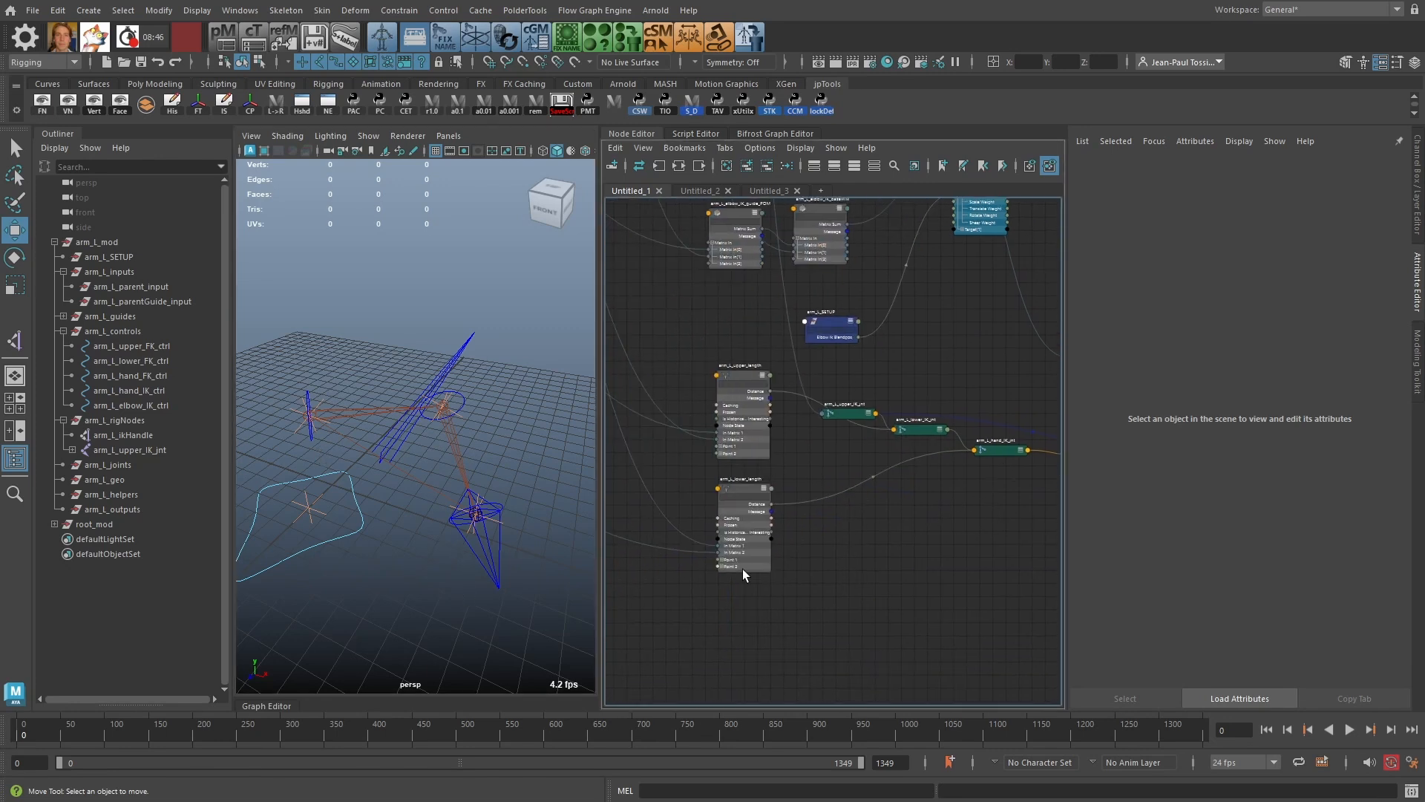
{"action": "middle_click_drag", "start_coordinate": [746, 393], "coordinate": [832, 391], "text": "alt"}
{"action": "right_click_drag", "start_coordinate": [832, 391], "coordinate": [861, 403], "text": "alt"}
{"action": "middle_click_drag", "start_coordinate": [861, 403], "coordinate": [846, 276], "text": "alt"}
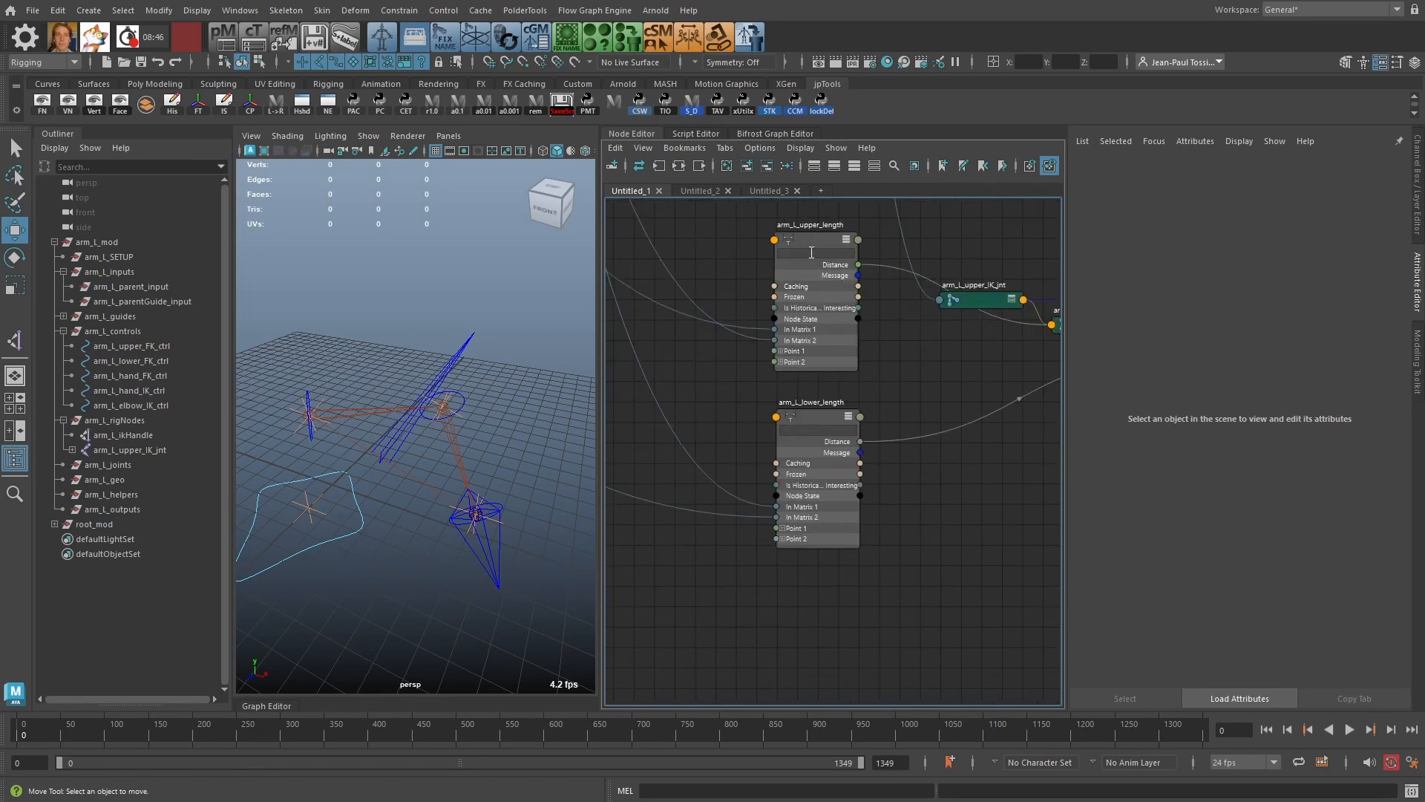
{"action": "left_click", "coordinate": [812, 420]}
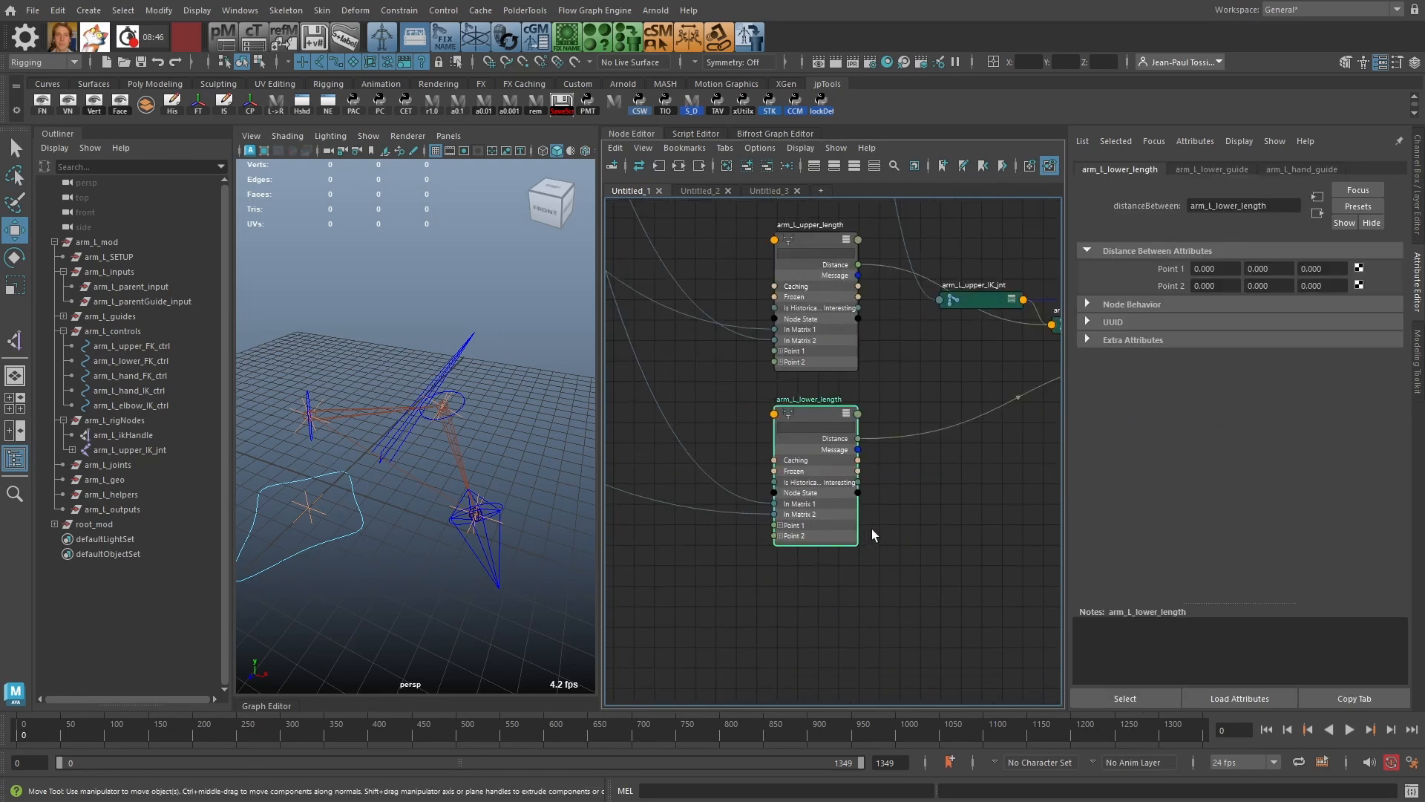
{"action": "left_click", "coordinate": [840, 607]}
{"action": "key", "text": "Tab"}
{"action": "type", "text": "dis"}
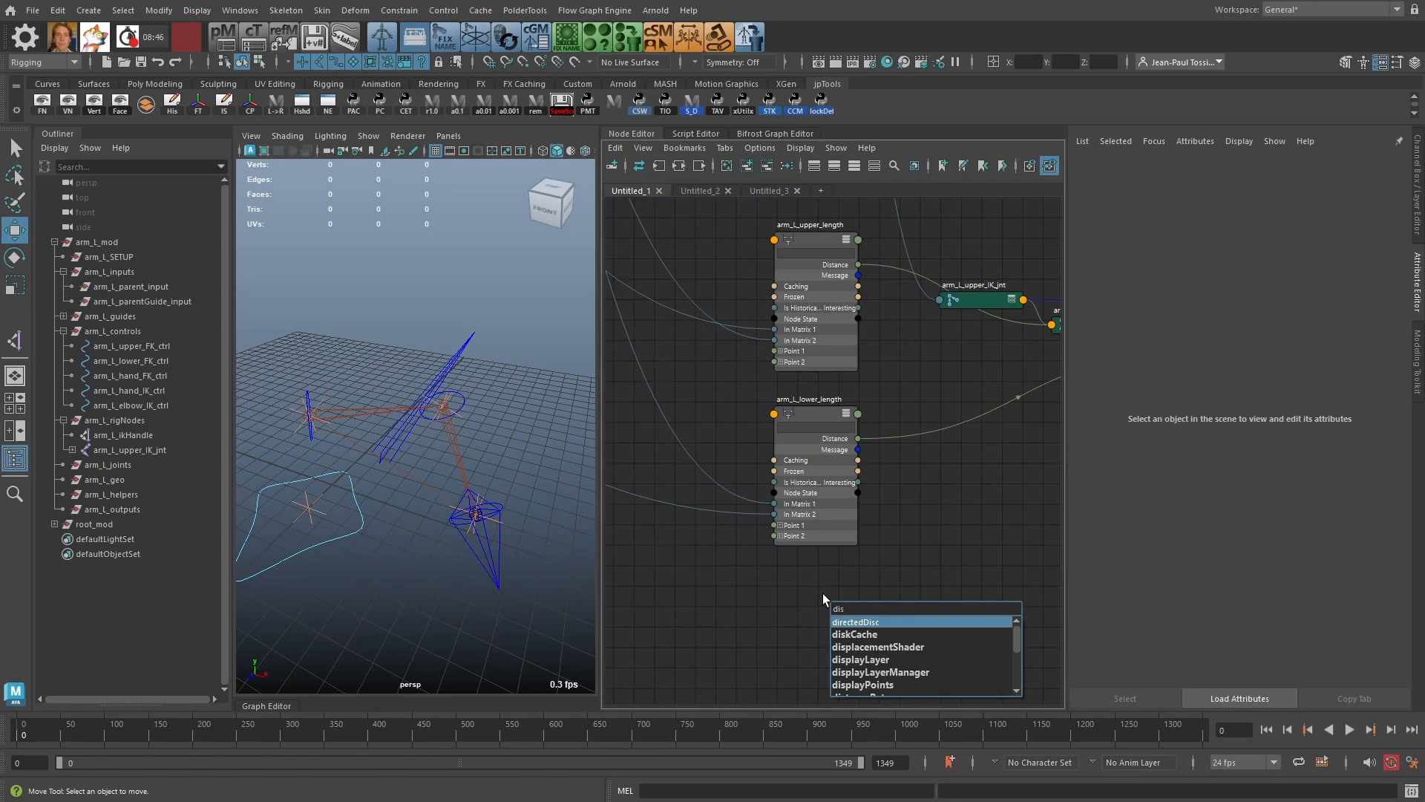
{"action": "type", "text": "tance"}
{"action": "key", "text": "Return"}
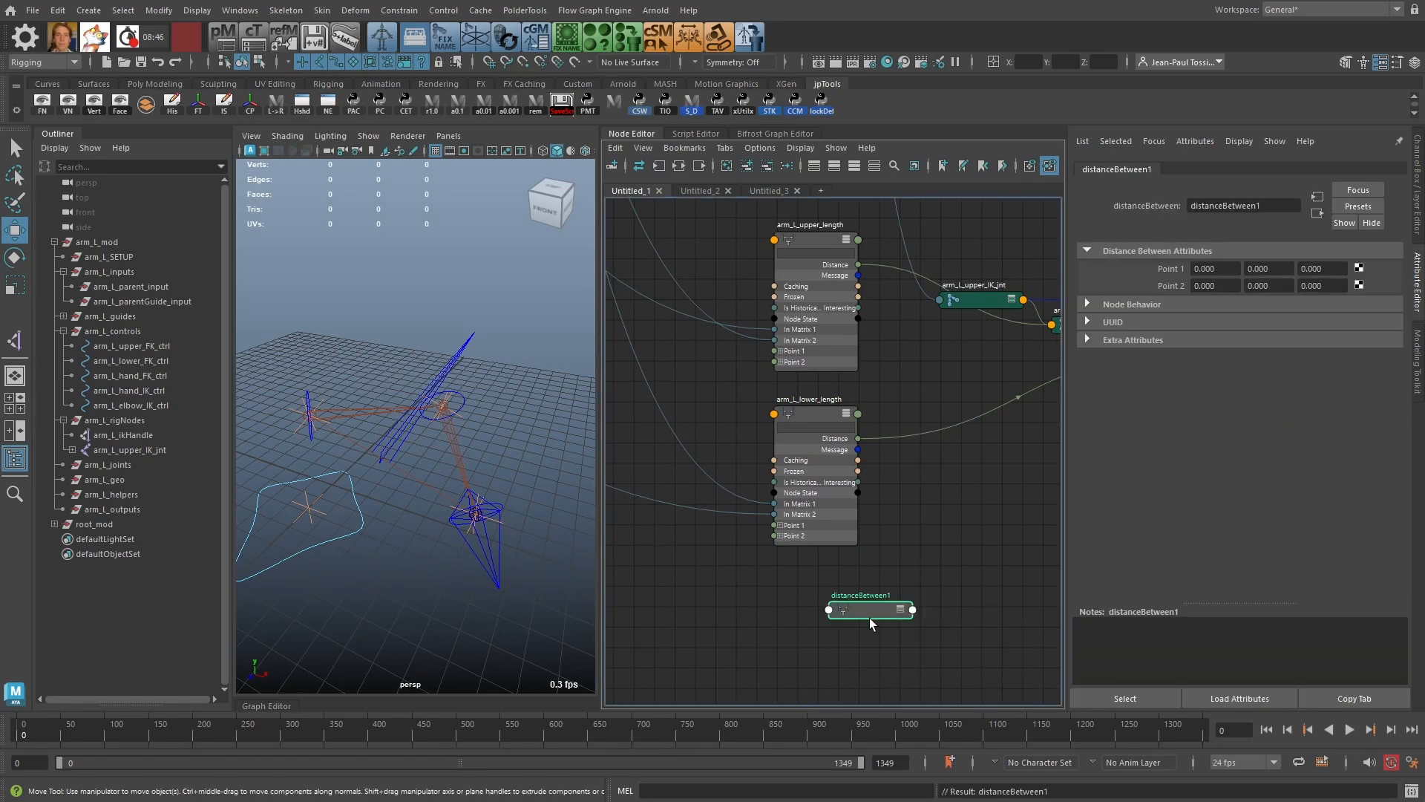
Step: Line up the new distanceBetween node beneath arm_L_lower_length and expand it in the graph
{"action": "left_click_drag", "start_coordinate": [870, 617], "coordinate": [838, 610]}
{"action": "key", "text": "3"}
{"action": "scroll", "coordinate": [872, 510], "scroll_direction": "down", "scroll_amount": 2}
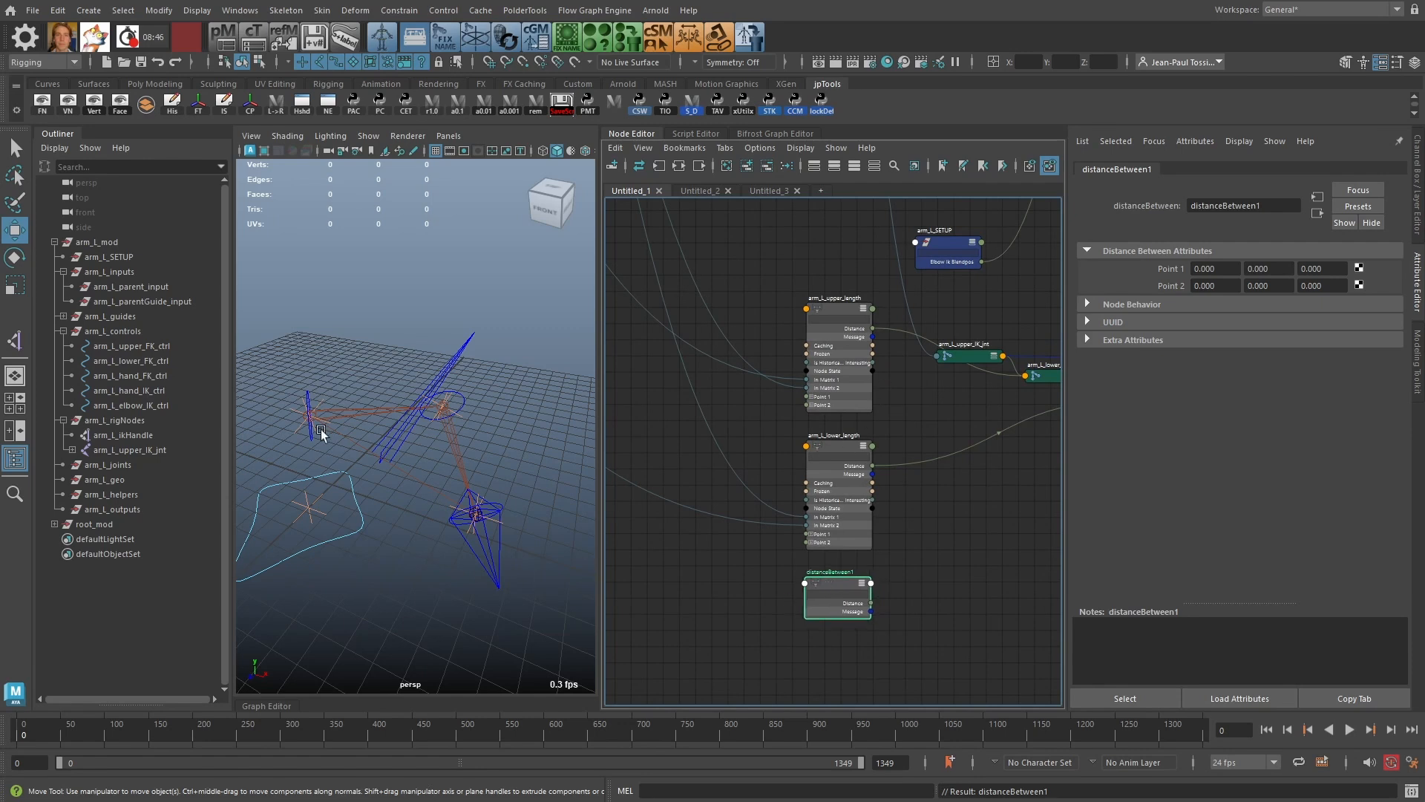
Step: Move root_main_ctrl to about X 0.50, Y 2.77, Z -2.08 and check arm_L_upper_FK_ctrl at the shoulder
{"action": "left_click", "coordinate": [361, 513]}
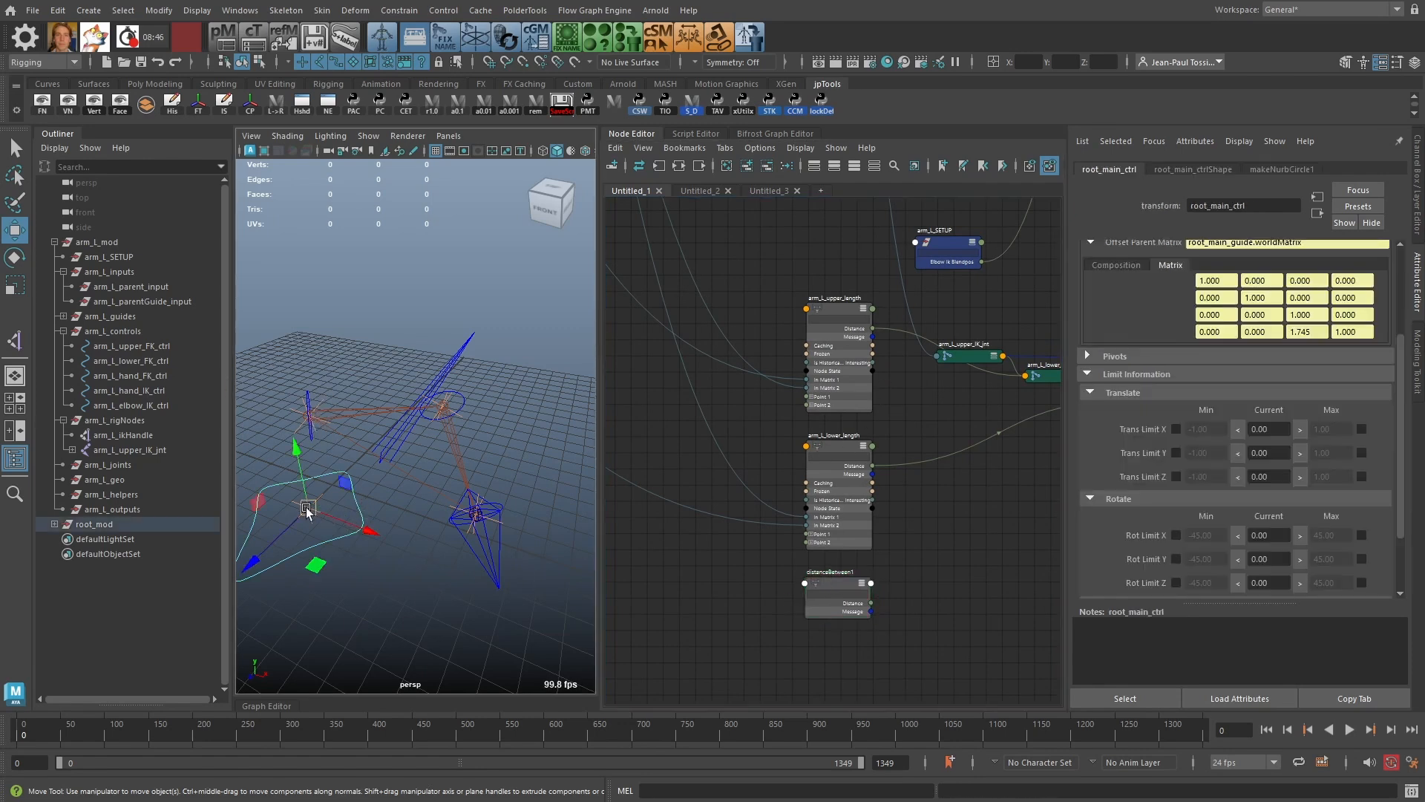
{"action": "left_click_drag", "start_coordinate": [307, 510], "coordinate": [345, 354]}
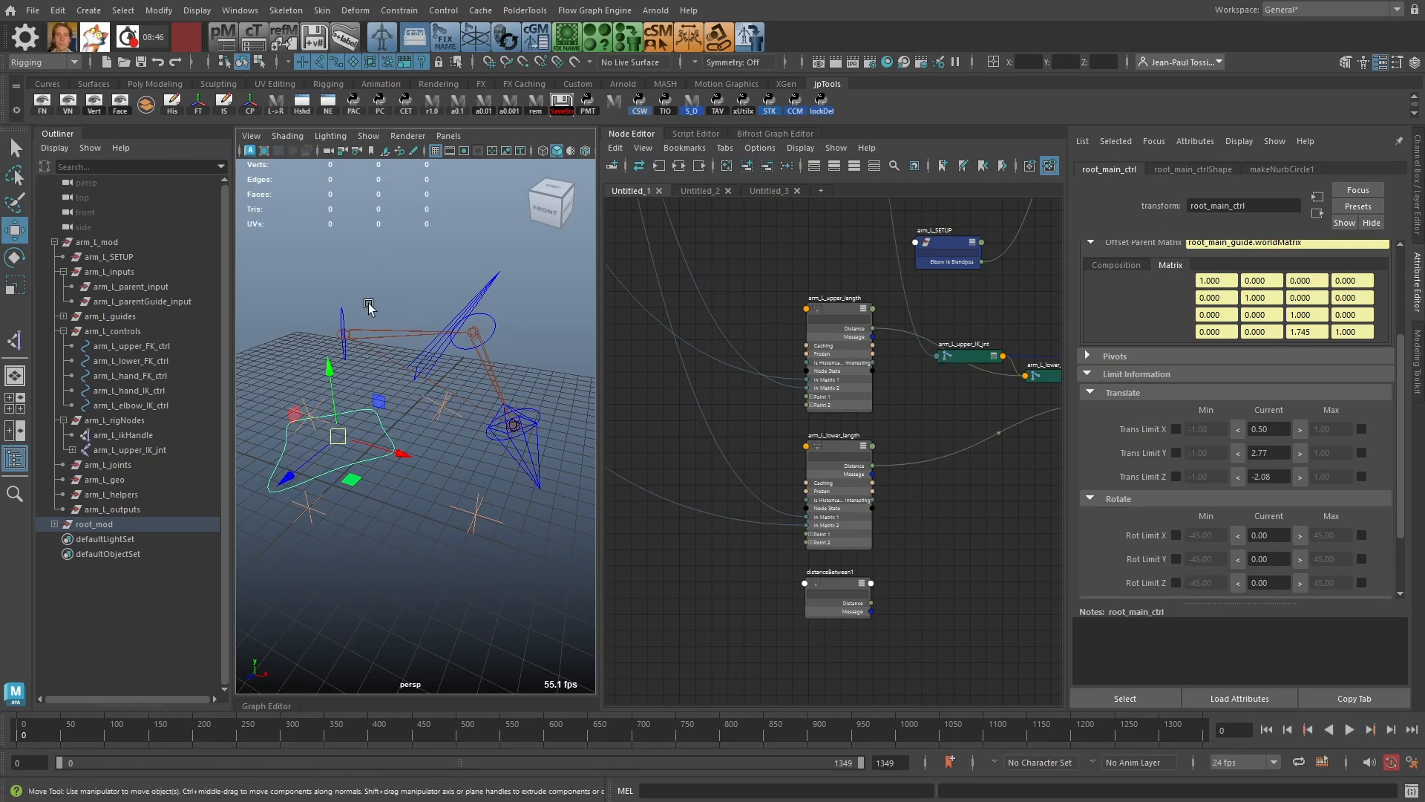
{"action": "left_click", "coordinate": [343, 318]}
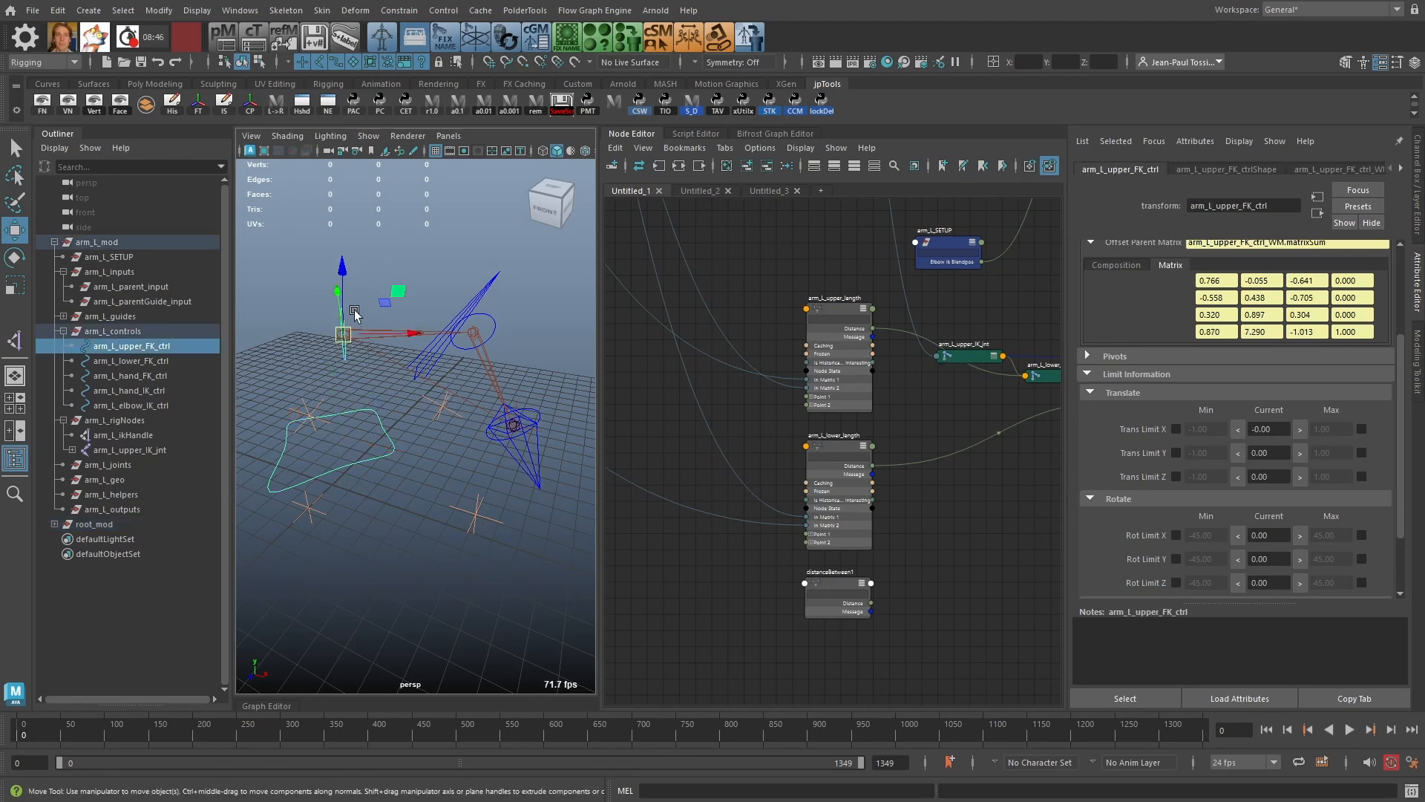
{"action": "left_click", "coordinate": [372, 229]}
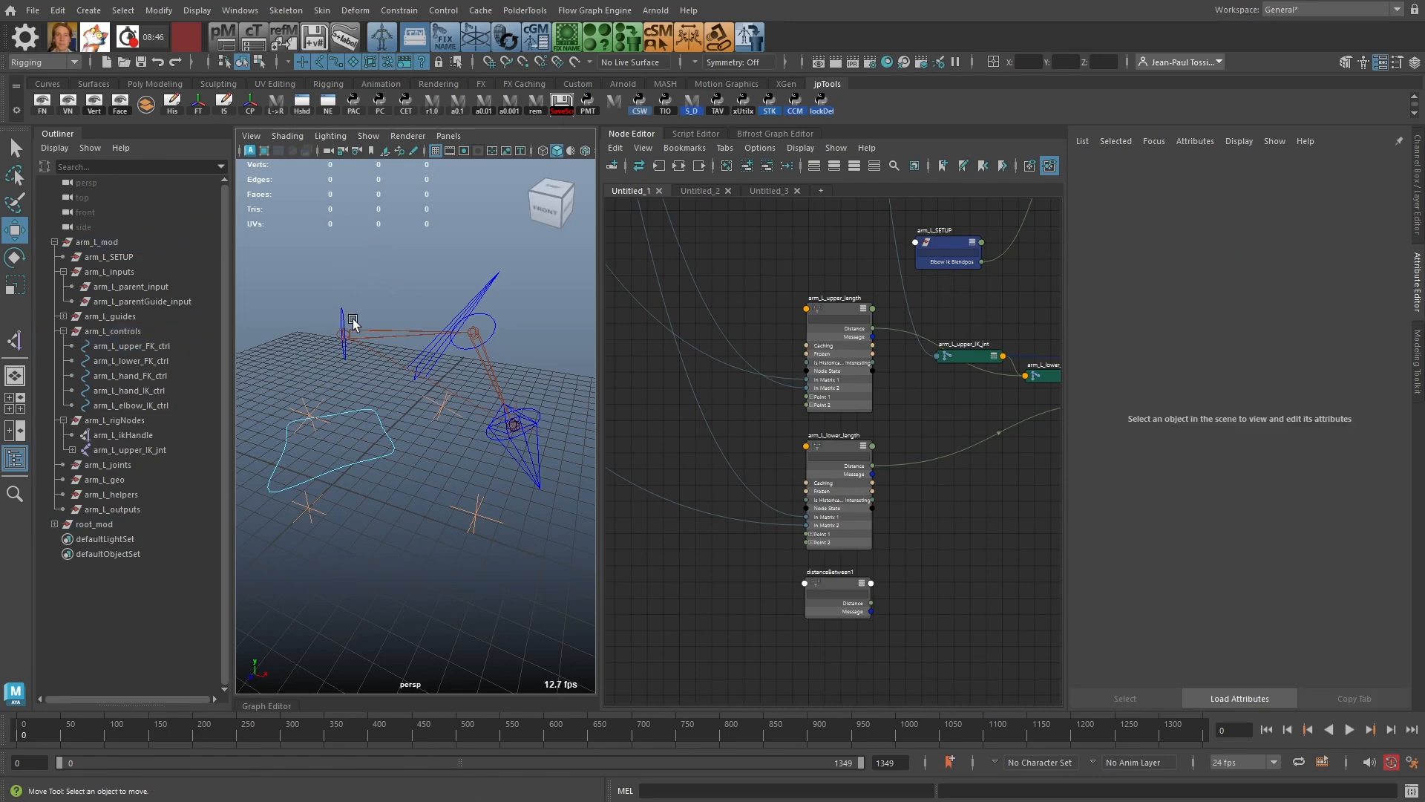
Step: Connect the Matrix Sum output of arm_L_upper_FK_ctrl_WM to In Matrix 1 of the new distanceBetween node
{"action": "scroll", "coordinate": [950, 536], "scroll_direction": "down", "scroll_amount": 3}
{"action": "middle_click_drag", "start_coordinate": [878, 321], "coordinate": [894, 578], "text": "alt"}
{"action": "middle_click_drag", "start_coordinate": [901, 348], "coordinate": [877, 618], "text": "alt"}
{"action": "scroll", "coordinate": [768, 365], "scroll_direction": "up", "scroll_amount": 3}
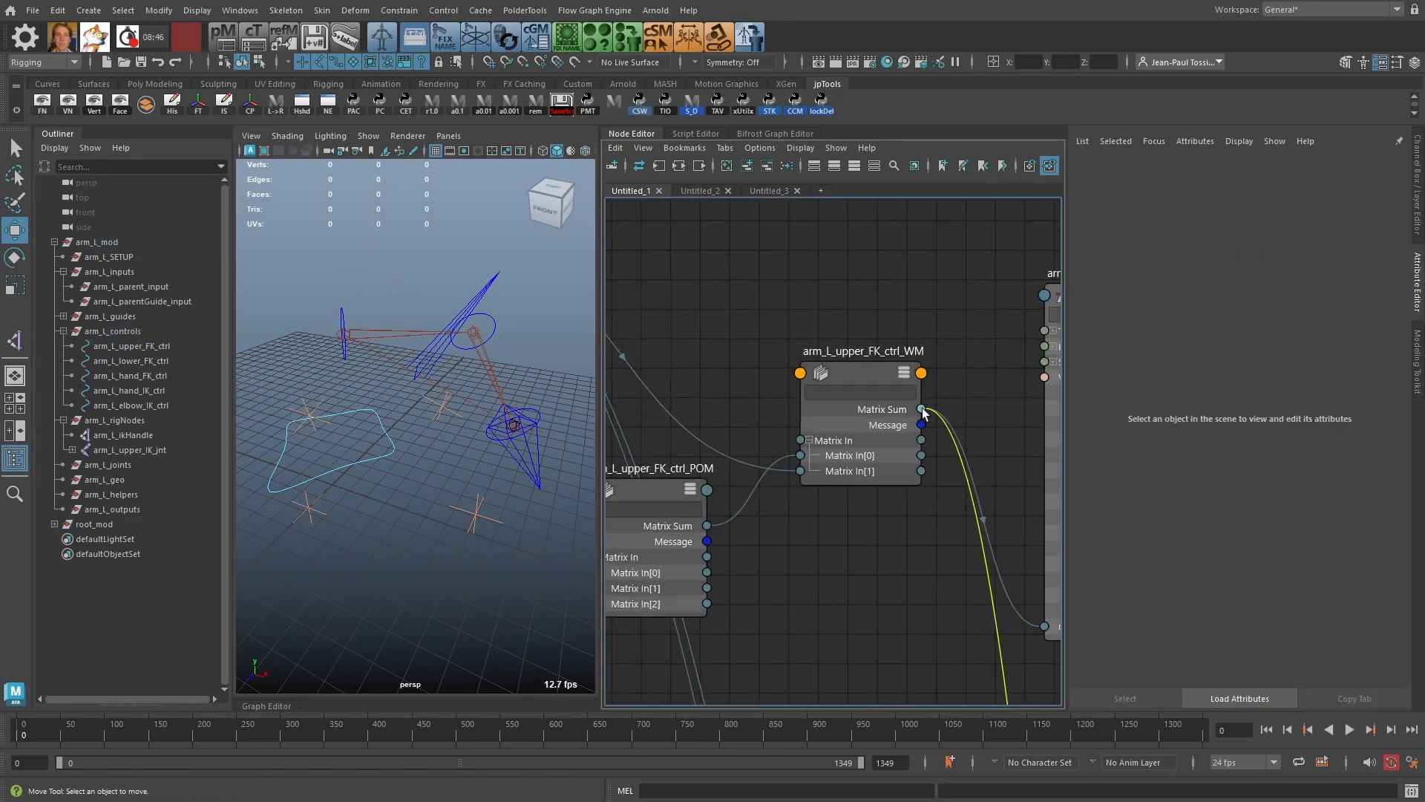
{"action": "left_click_drag", "start_coordinate": [925, 430], "coordinate": [767, 576]}
{"action": "left_click", "coordinate": [440, 335]}
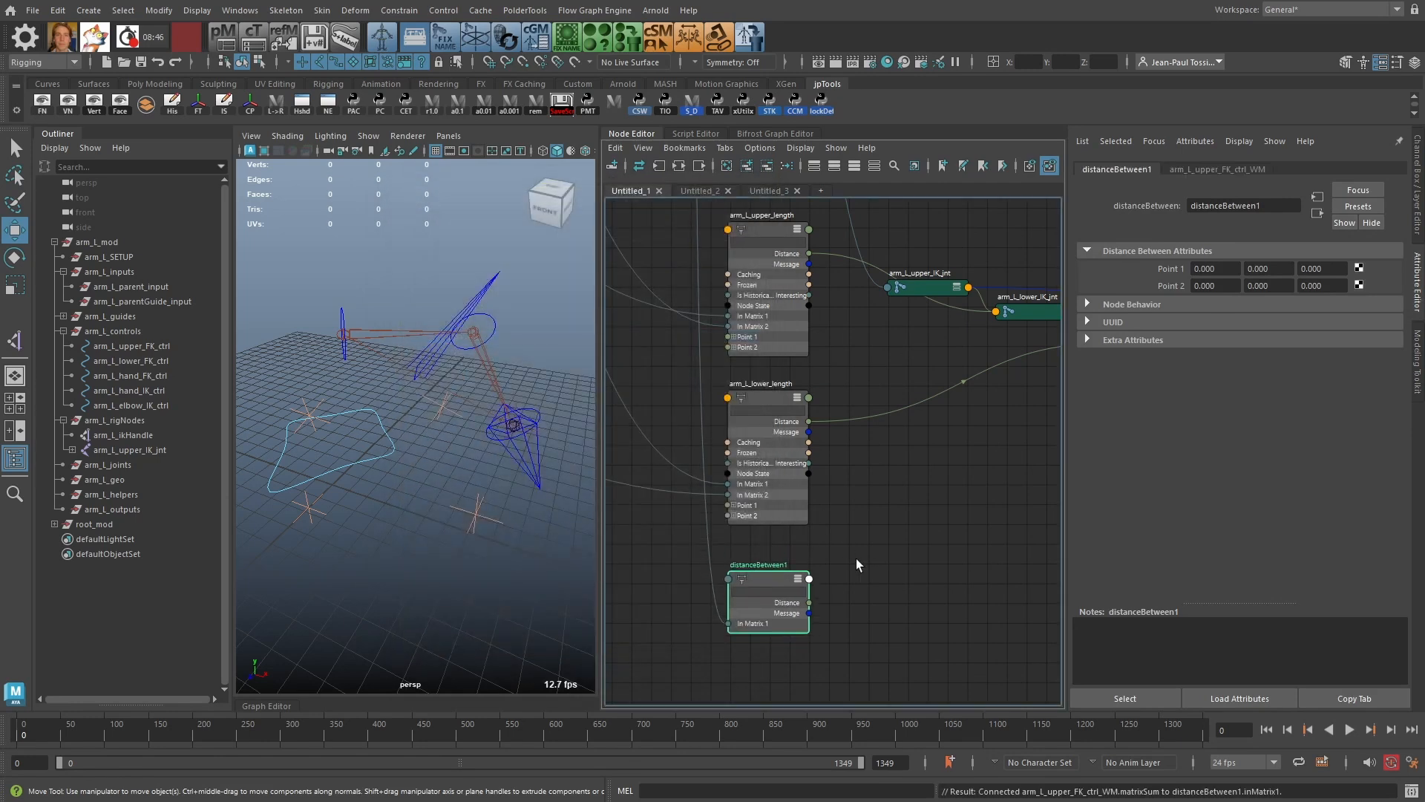
Step: Show all attributes on the new distanceBetween node
{"action": "middle_click_drag", "start_coordinate": [857, 559], "coordinate": [878, 501], "text": "alt"}
{"action": "right_click", "coordinate": [785, 523]}
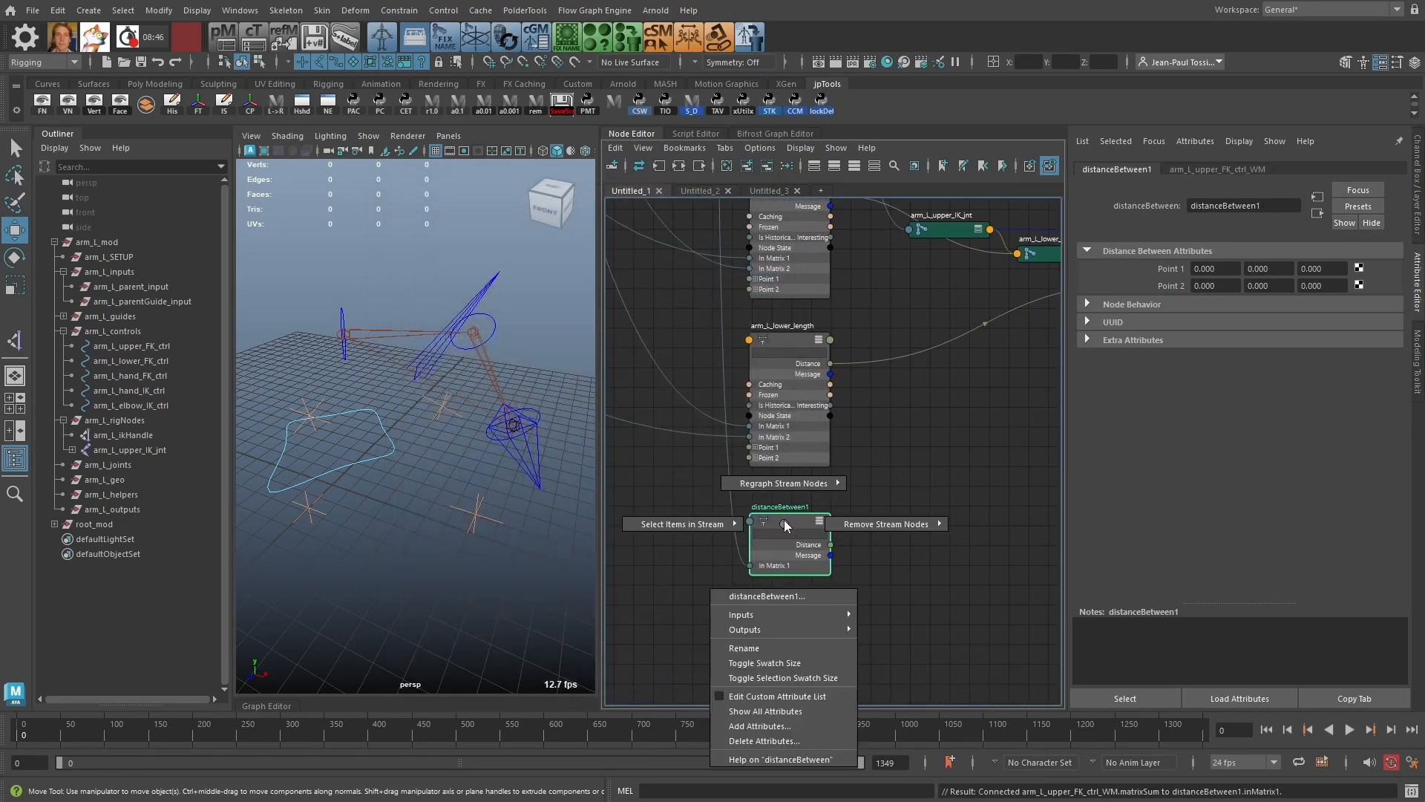
{"action": "left_click", "coordinate": [781, 711]}
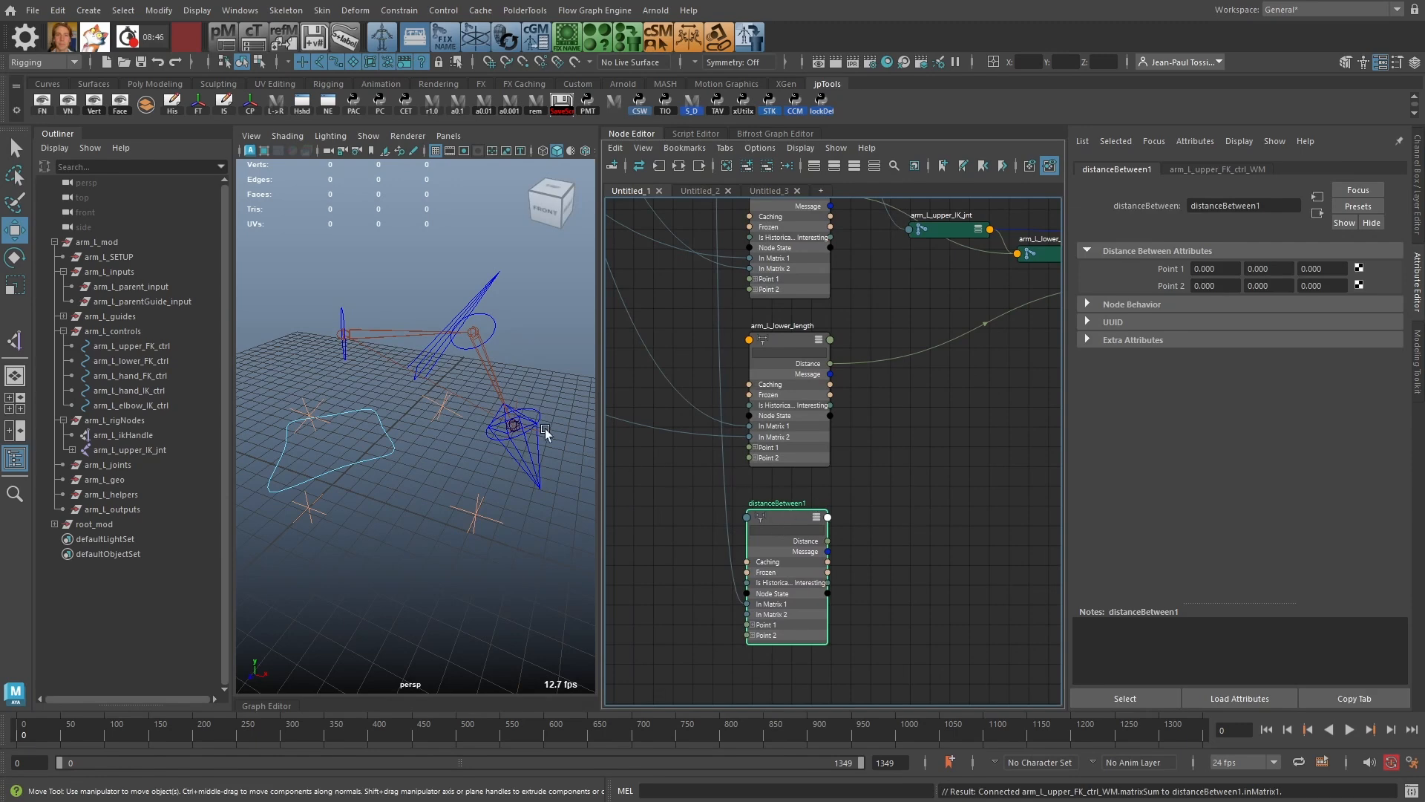
Step: Connect World Matrix[0] of arm_L_hand_IK_ctrl to In Matrix 2 of the new distanceBetween node
{"action": "left_click", "coordinate": [536, 471]}
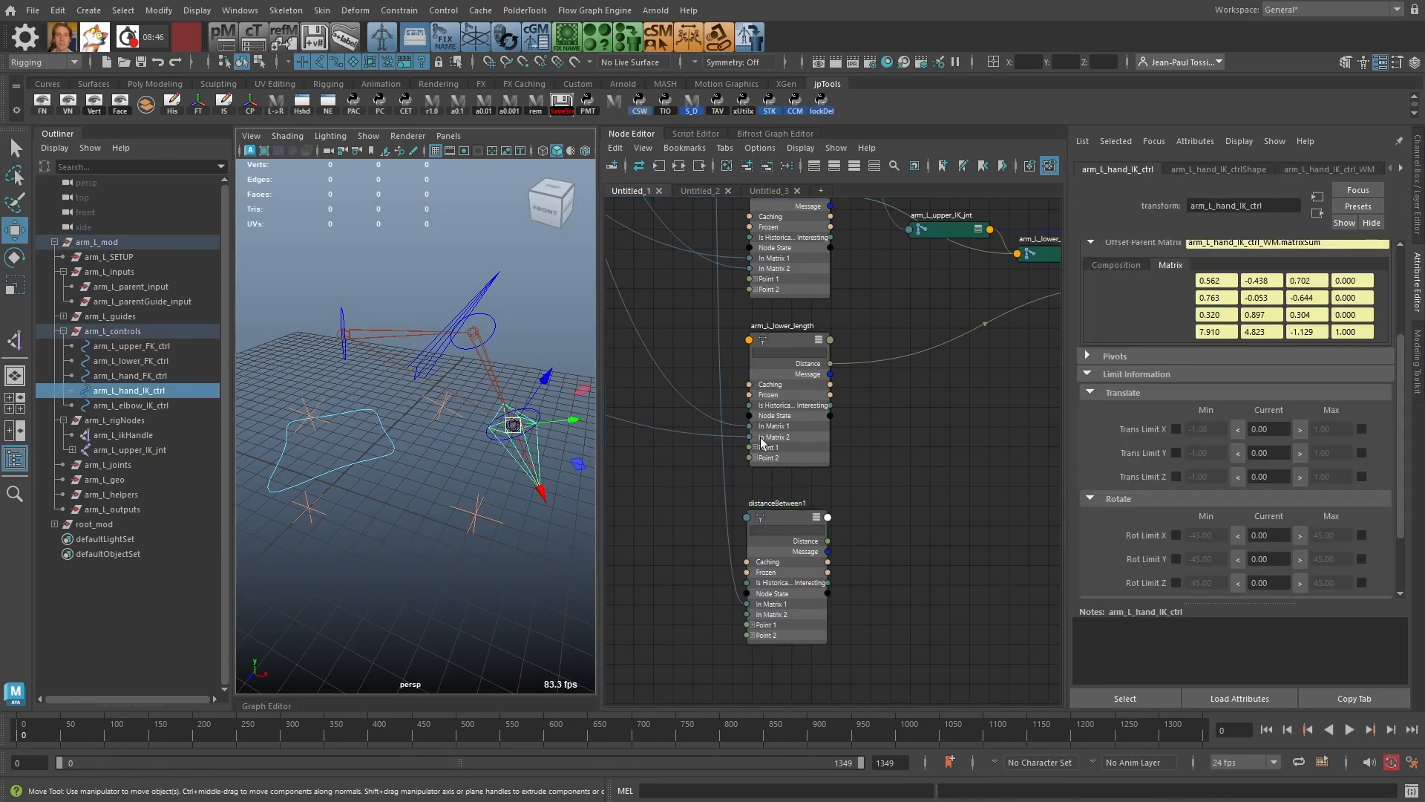
{"action": "middle_click_drag", "start_coordinate": [764, 444], "coordinate": [827, 561], "text": "alt"}
{"action": "right_click_drag", "start_coordinate": [826, 561], "coordinate": [848, 416], "text": "alt"}
{"action": "middle_click_drag", "start_coordinate": [1056, 479], "coordinate": [700, 531], "text": "alt"}
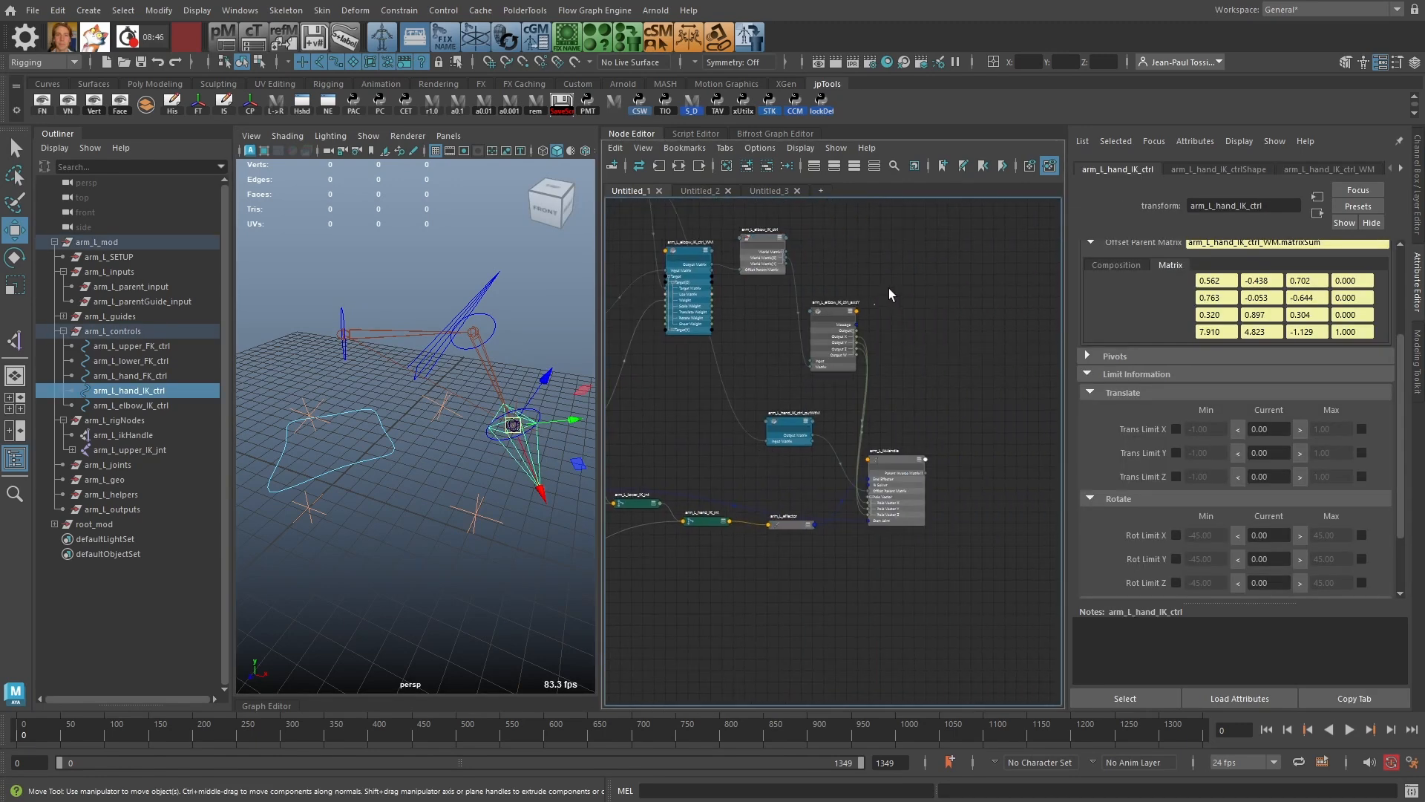
{"action": "middle_click_drag", "start_coordinate": [860, 333], "coordinate": [891, 503], "text": "alt"}
{"action": "middle_click_drag", "start_coordinate": [642, 335], "coordinate": [839, 308], "text": "alt"}
{"action": "right_click_drag", "start_coordinate": [838, 308], "coordinate": [987, 366], "text": "alt"}
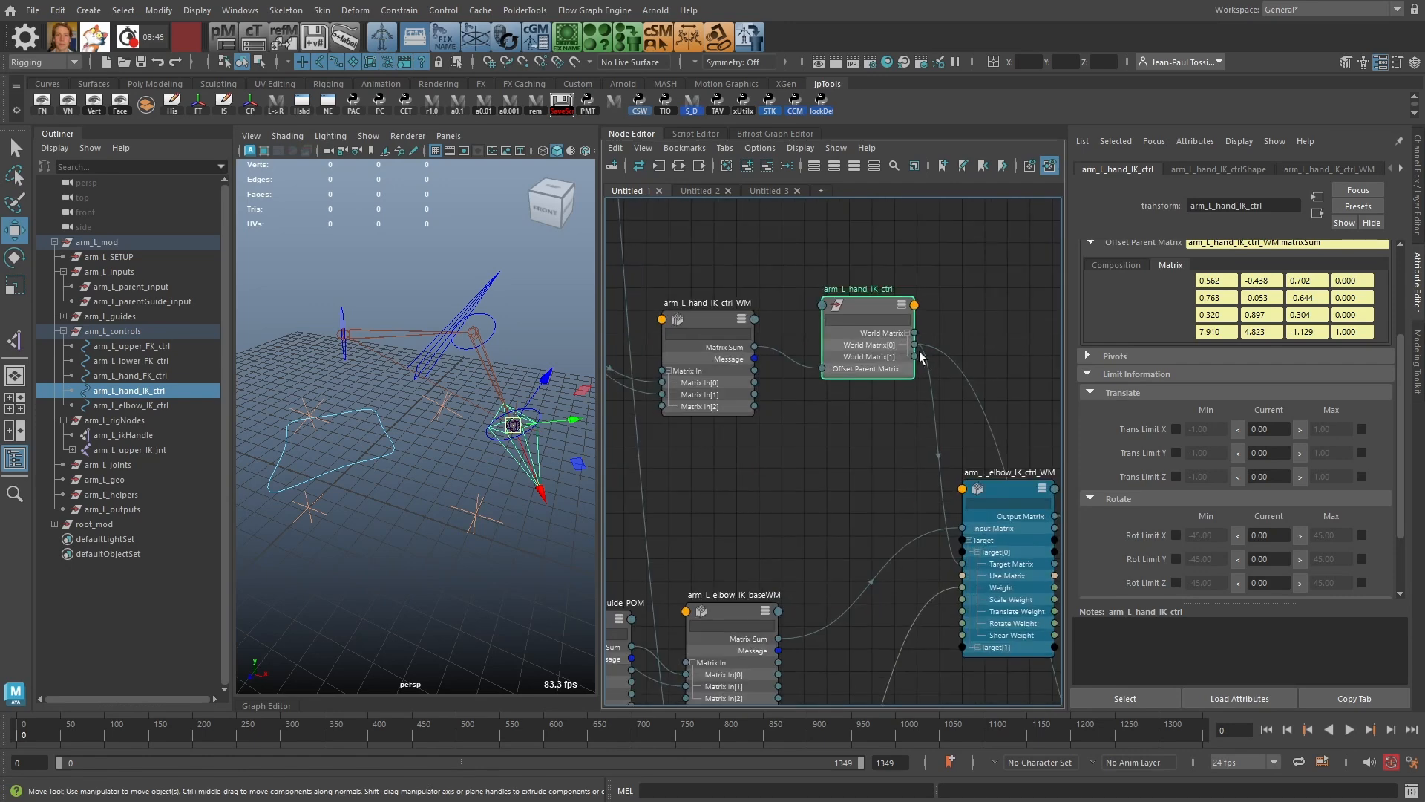
{"action": "left_click_drag", "start_coordinate": [915, 344], "coordinate": [776, 505]}
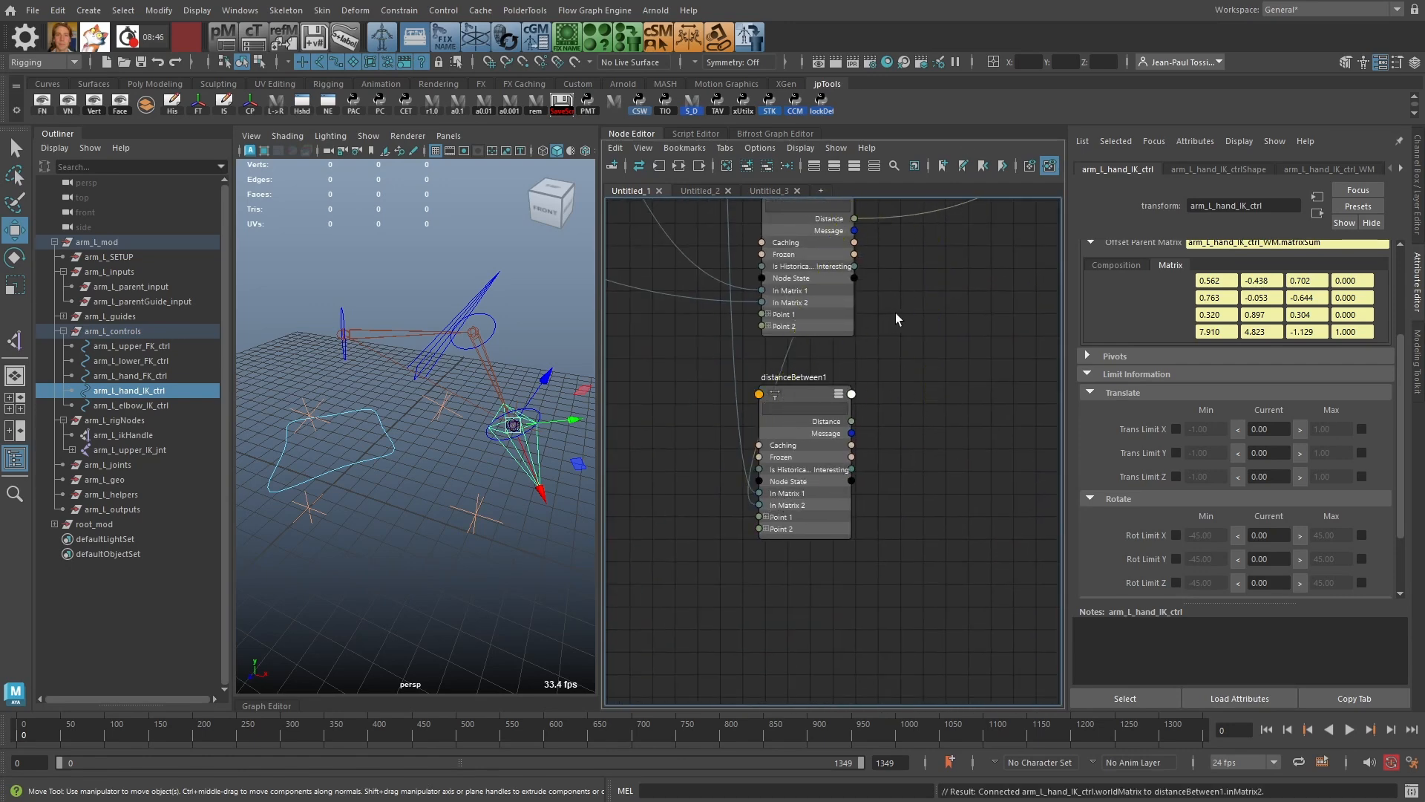
Step: Rename the new distanceBetween node as arm_L_length, based on the name of arm_L_lower_length
{"action": "middle_click_drag", "start_coordinate": [897, 319], "coordinate": [888, 417], "text": "alt"}
{"action": "left_click", "coordinate": [785, 273]}
{"action": "double_click", "coordinate": [791, 273]}
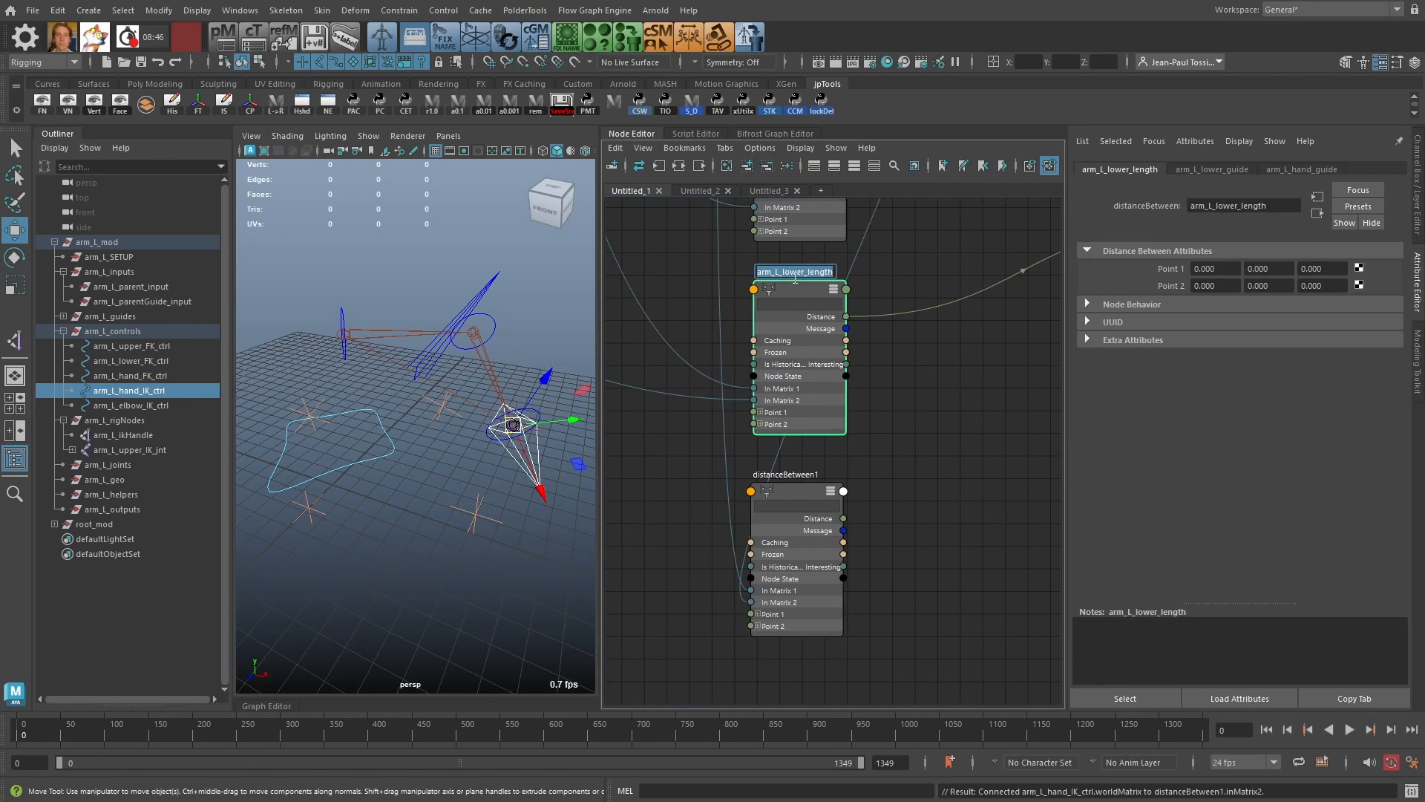
{"action": "double_click", "coordinate": [791, 472]}
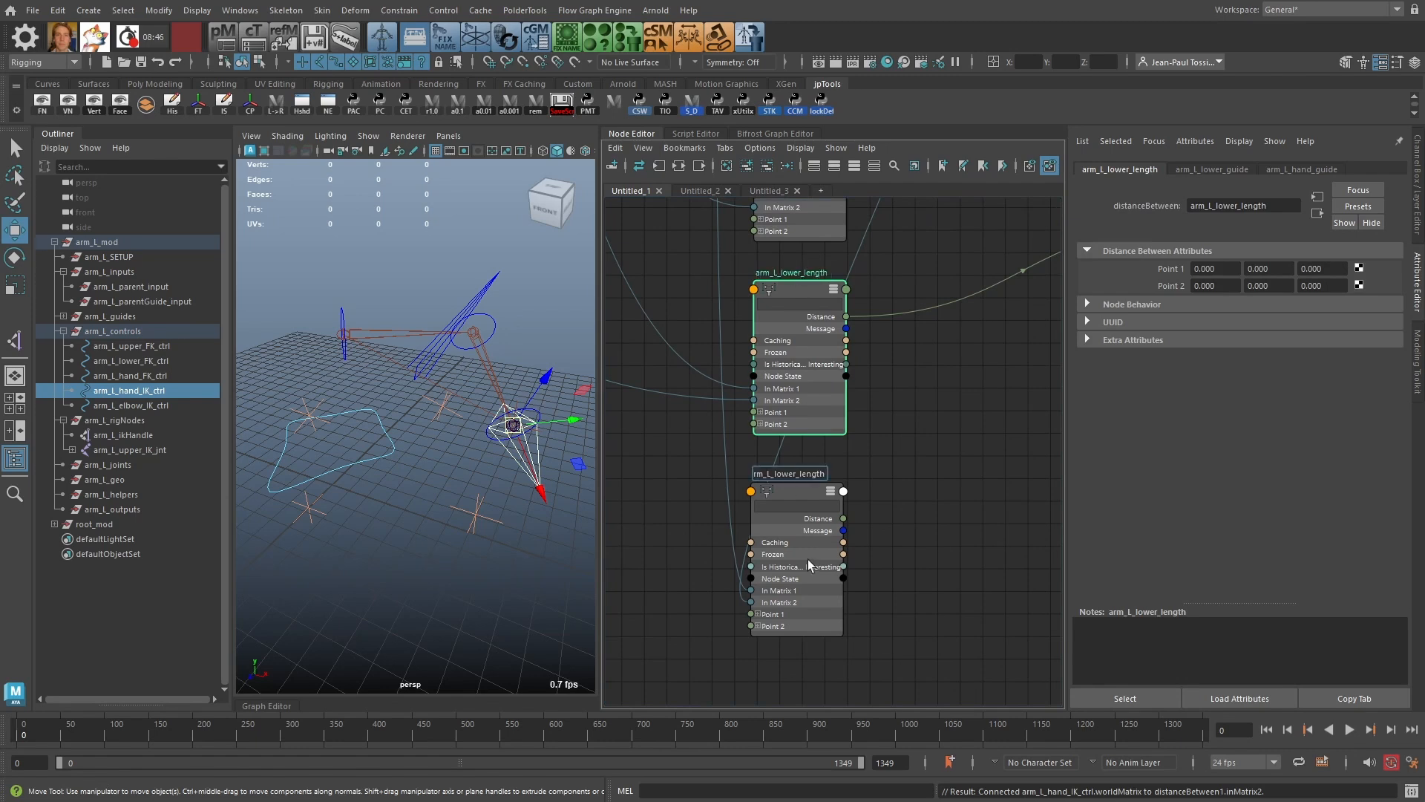
{"action": "key", "text": "BackSpace"}
{"action": "key", "text": "BackSpace"}
{"action": "key", "text": "BackSpace"}
{"action": "key", "text": "BackSpace"}
{"action": "key", "text": "BackSpace"}
{"action": "key", "text": "BackSpace"}
{"action": "key", "text": "Return"}
Step: Arrange the arm_L_upper_length, arm_L_lower_length and arm_L_length nodes in a column in the graph
{"action": "left_click_drag", "start_coordinate": [790, 482], "coordinate": [783, 489]}
{"action": "middle_click_drag", "start_coordinate": [1006, 427], "coordinate": [924, 497], "text": "alt"}
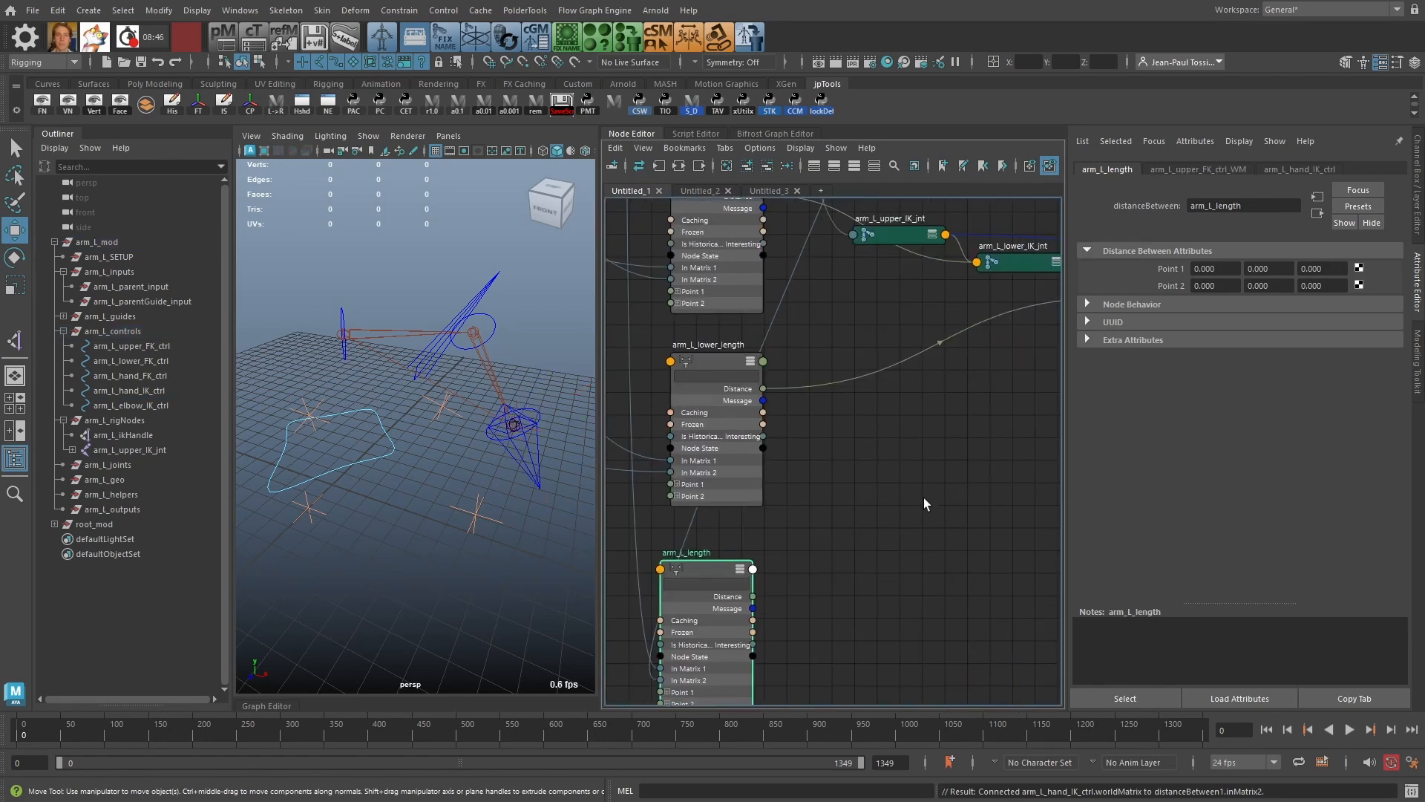
{"action": "right_click_drag", "start_coordinate": [920, 497], "coordinate": [907, 459], "text": "alt"}
{"action": "middle_click_drag", "start_coordinate": [907, 459], "coordinate": [870, 443], "text": "alt"}
{"action": "left_click_drag", "start_coordinate": [716, 534], "coordinate": [717, 540]}
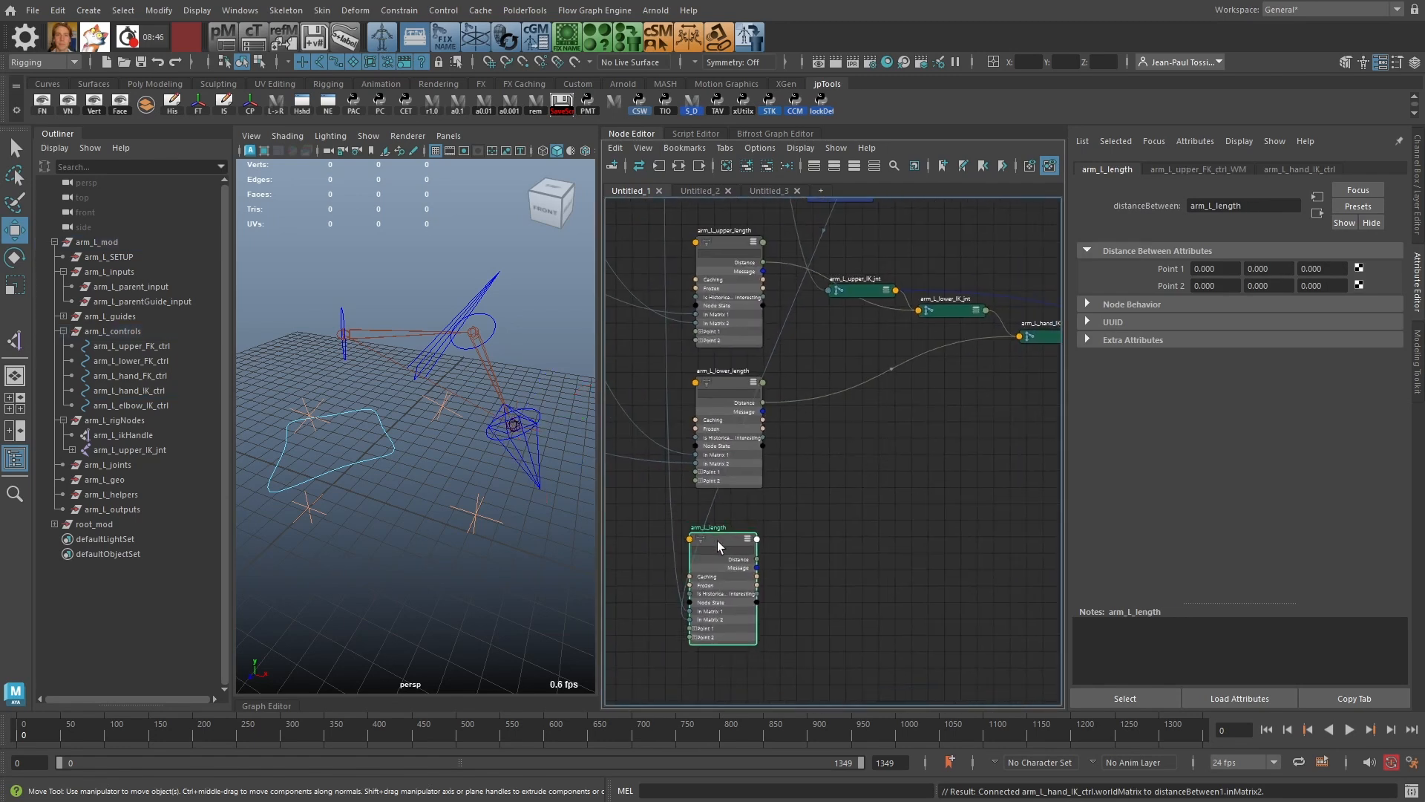
{"action": "left_click", "coordinate": [725, 239]}
{"action": "left_click_drag", "start_coordinate": [733, 383], "coordinate": [733, 381]}
{"action": "left_click_drag", "start_coordinate": [733, 239], "coordinate": [732, 237]}
{"action": "left_click_drag", "start_coordinate": [731, 380], "coordinate": [729, 377]}
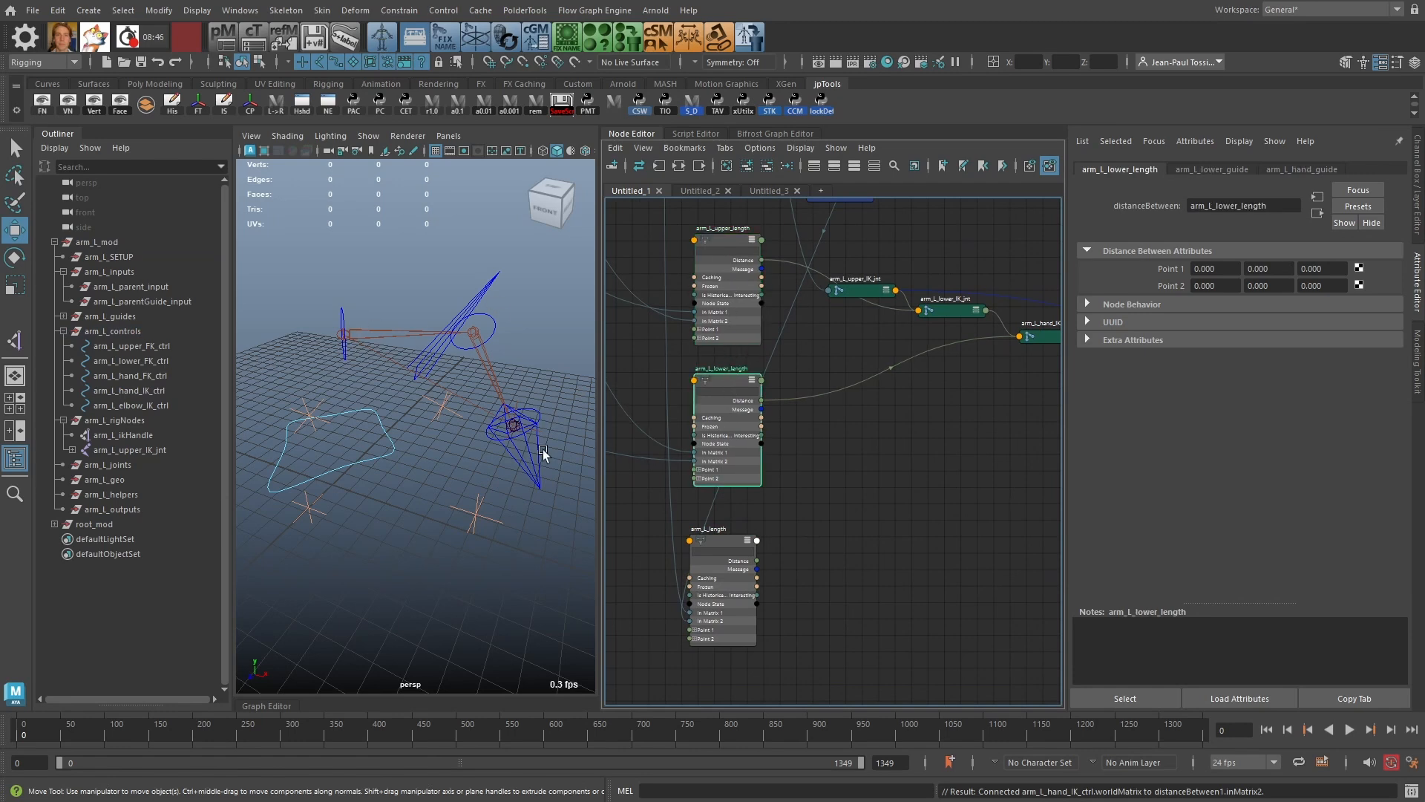
Step: Create a sum node, show its attributes and place it beside arm_L_lower_length
{"action": "left_click", "coordinate": [883, 485]}
{"action": "key", "text": "Tab"}
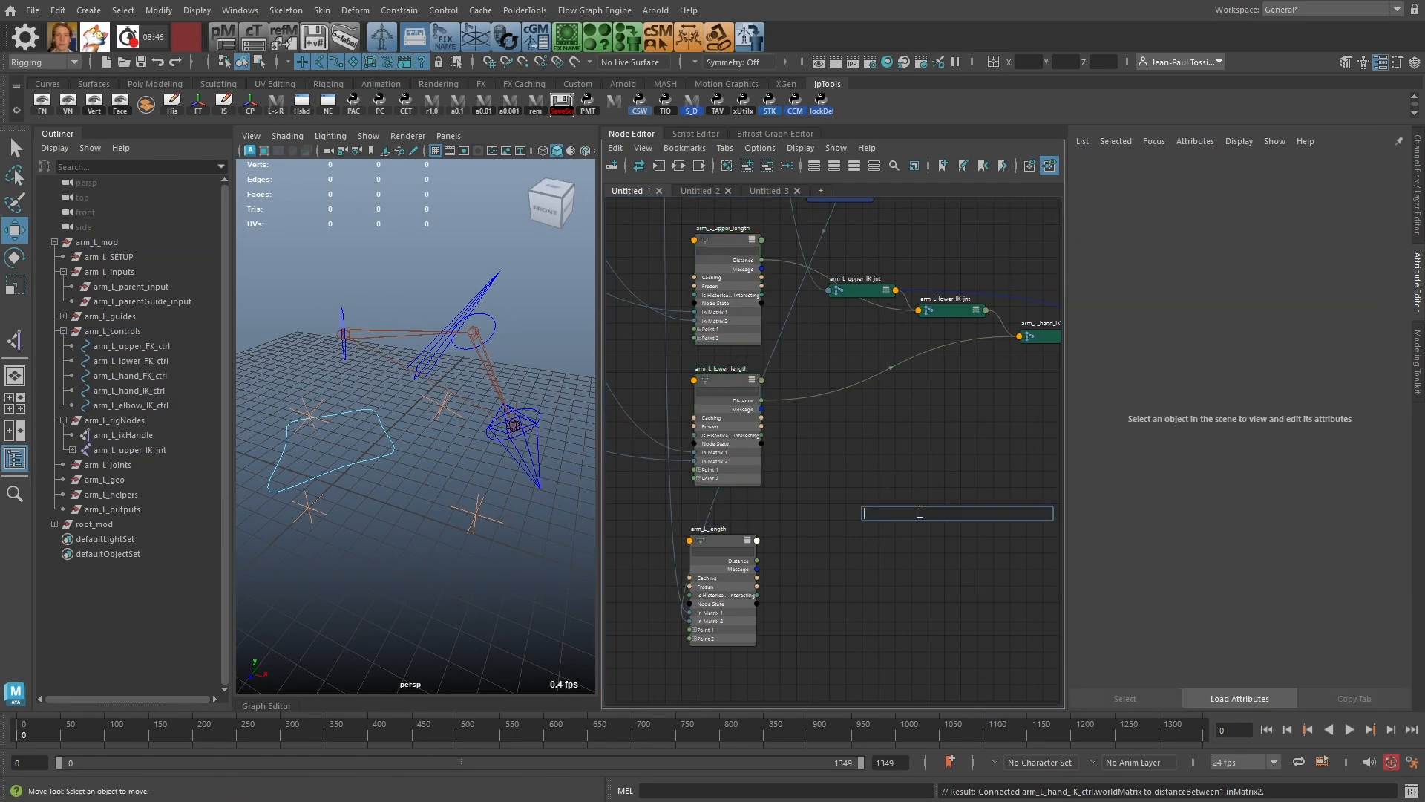
{"action": "type", "text": "sum"}
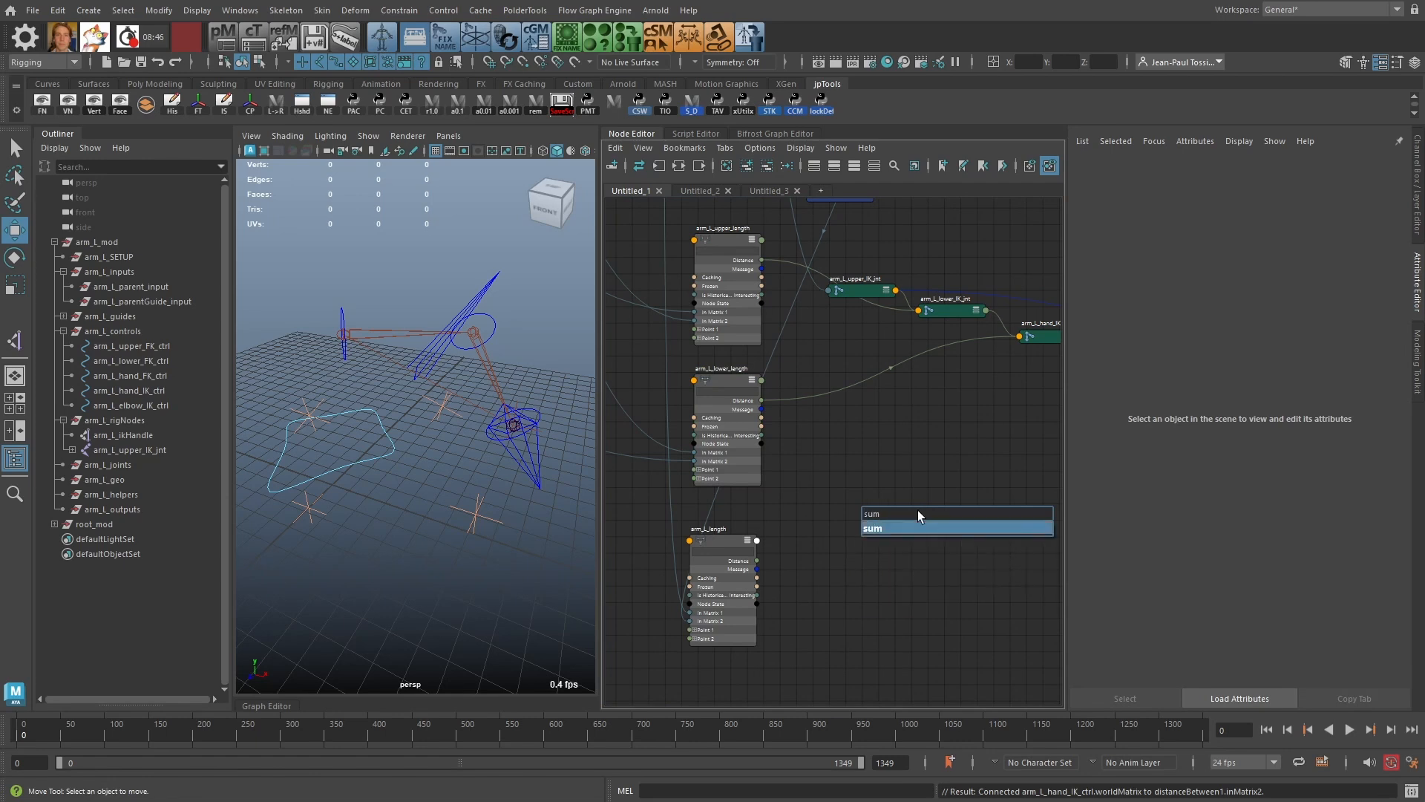
{"action": "key", "text": "Return"}
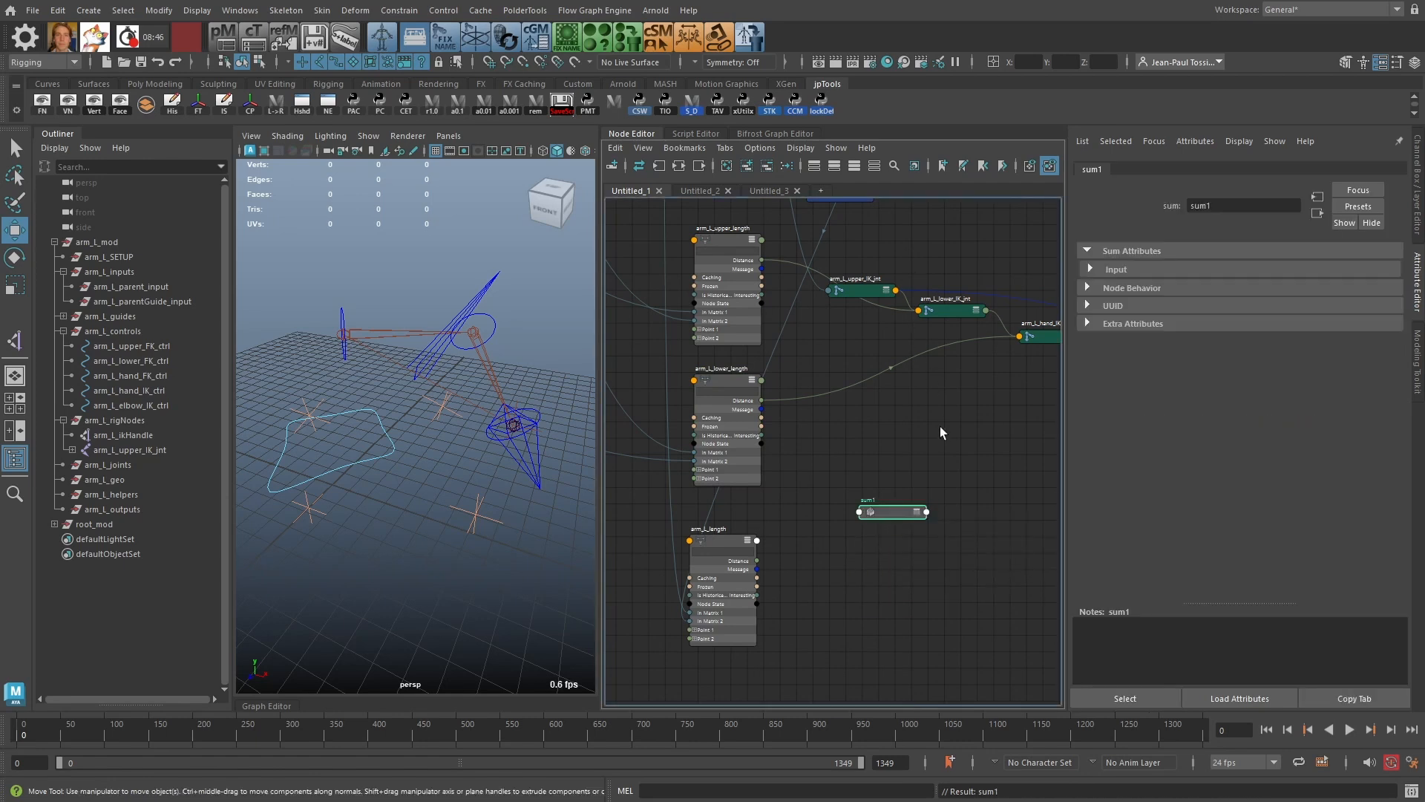
{"action": "left_click_drag", "start_coordinate": [886, 512], "coordinate": [867, 422]}
{"action": "key", "text": "3"}
{"action": "left_click", "coordinate": [850, 480]}
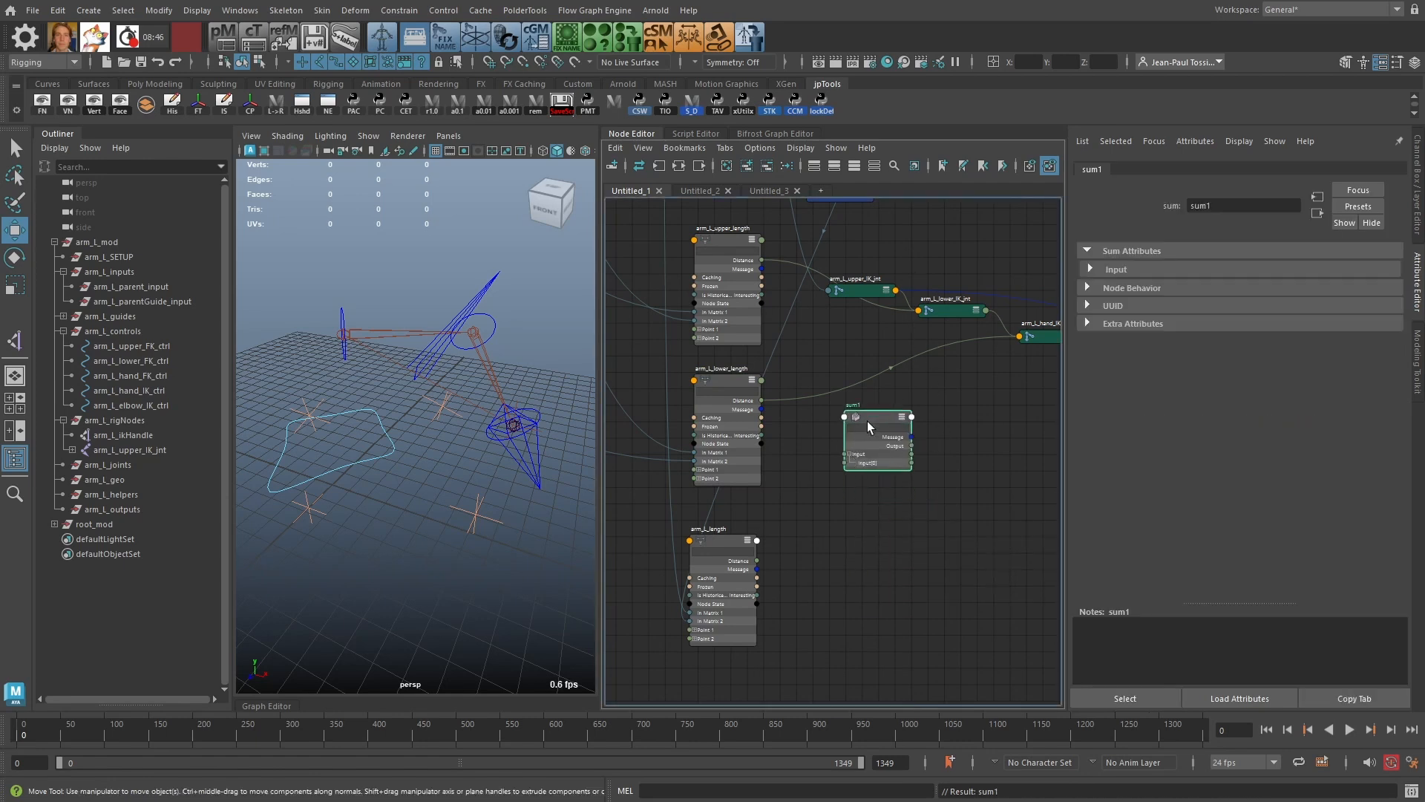
{"action": "right_click_drag", "start_coordinate": [868, 421], "coordinate": [912, 439], "text": "alt"}
{"action": "left_click_drag", "start_coordinate": [882, 411], "coordinate": [884, 389]}
{"action": "right_click_drag", "start_coordinate": [885, 390], "coordinate": [814, 309], "text": "alt"}
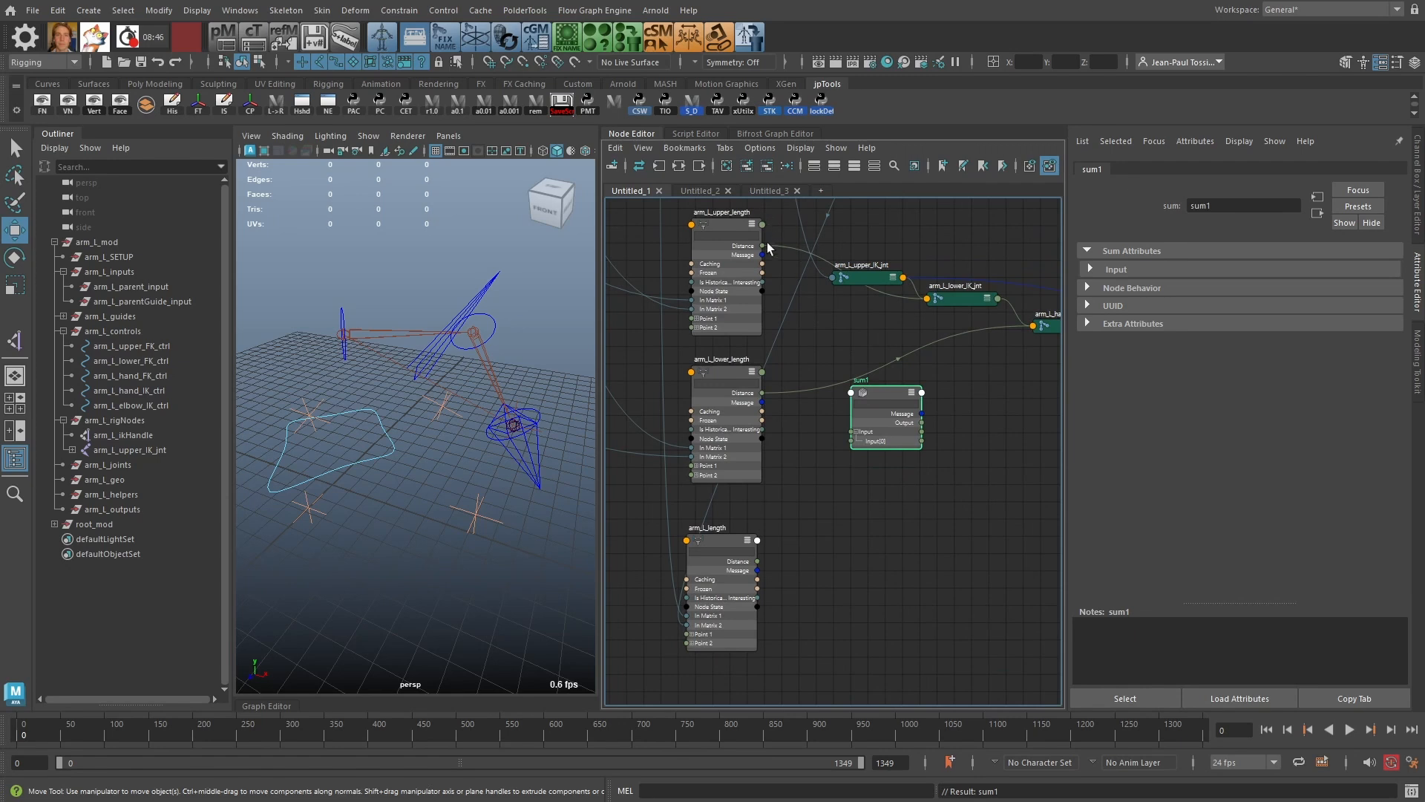
Step: Connect the Distance outputs of arm_L_upper_length and arm_L_lower_length to Input[0] and Input[1] of the sum node
{"action": "left_click_drag", "start_coordinate": [774, 257], "coordinate": [889, 411]}
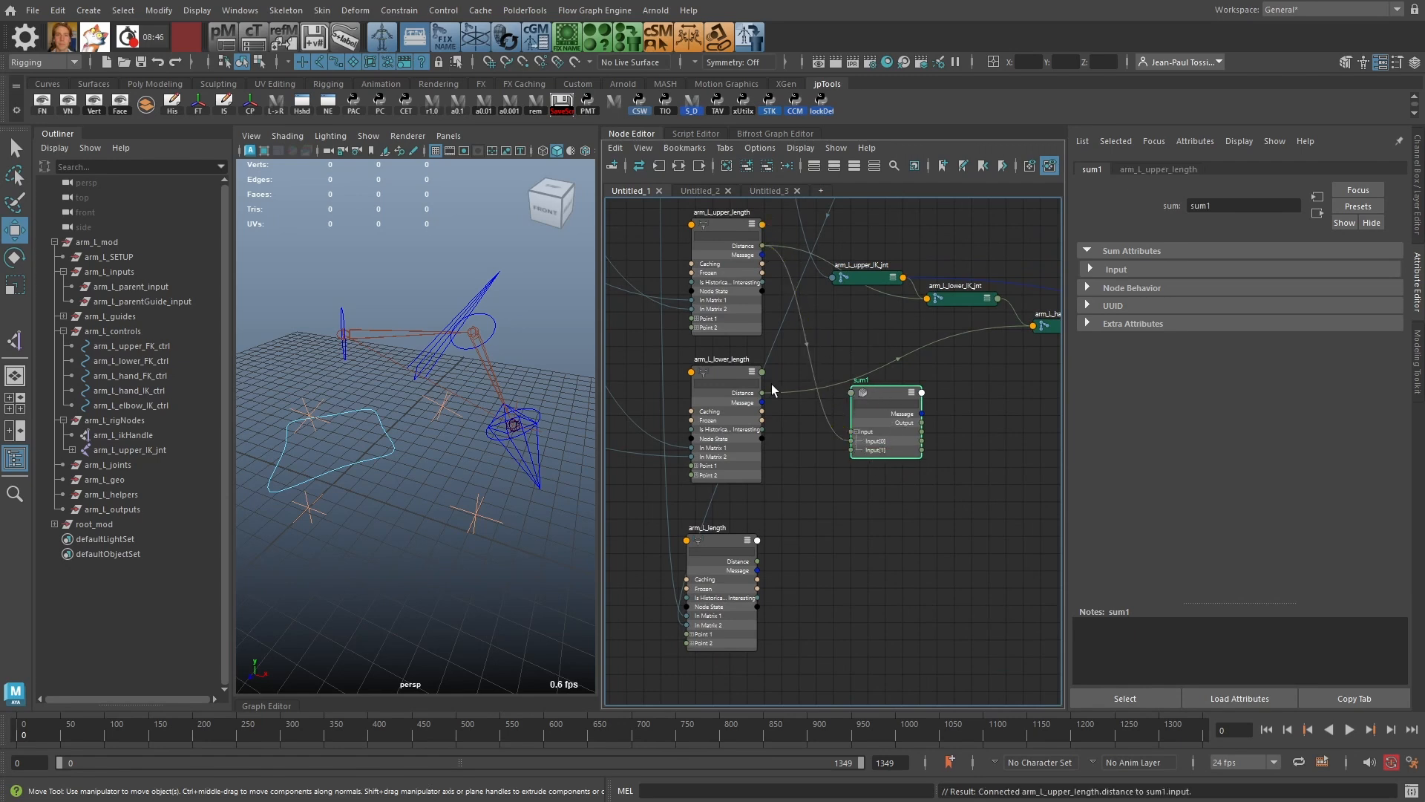
{"action": "left_click_drag", "start_coordinate": [762, 393], "coordinate": [858, 451]}
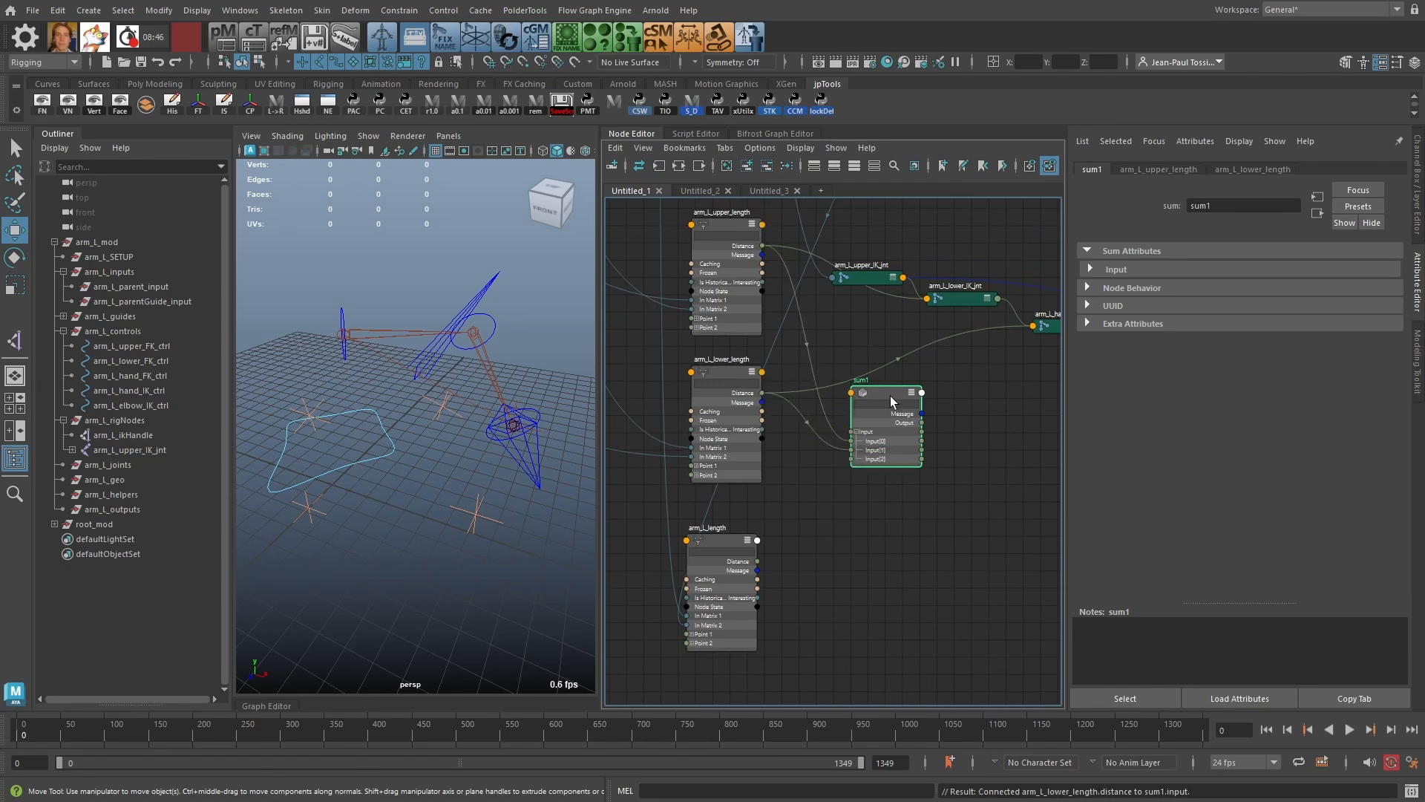
{"action": "left_click_drag", "start_coordinate": [870, 392], "coordinate": [864, 402]}
Step: Rename the sum node as arm_L_initialLength, reusing the name of arm_L_length
{"action": "double_click", "coordinate": [717, 529]}
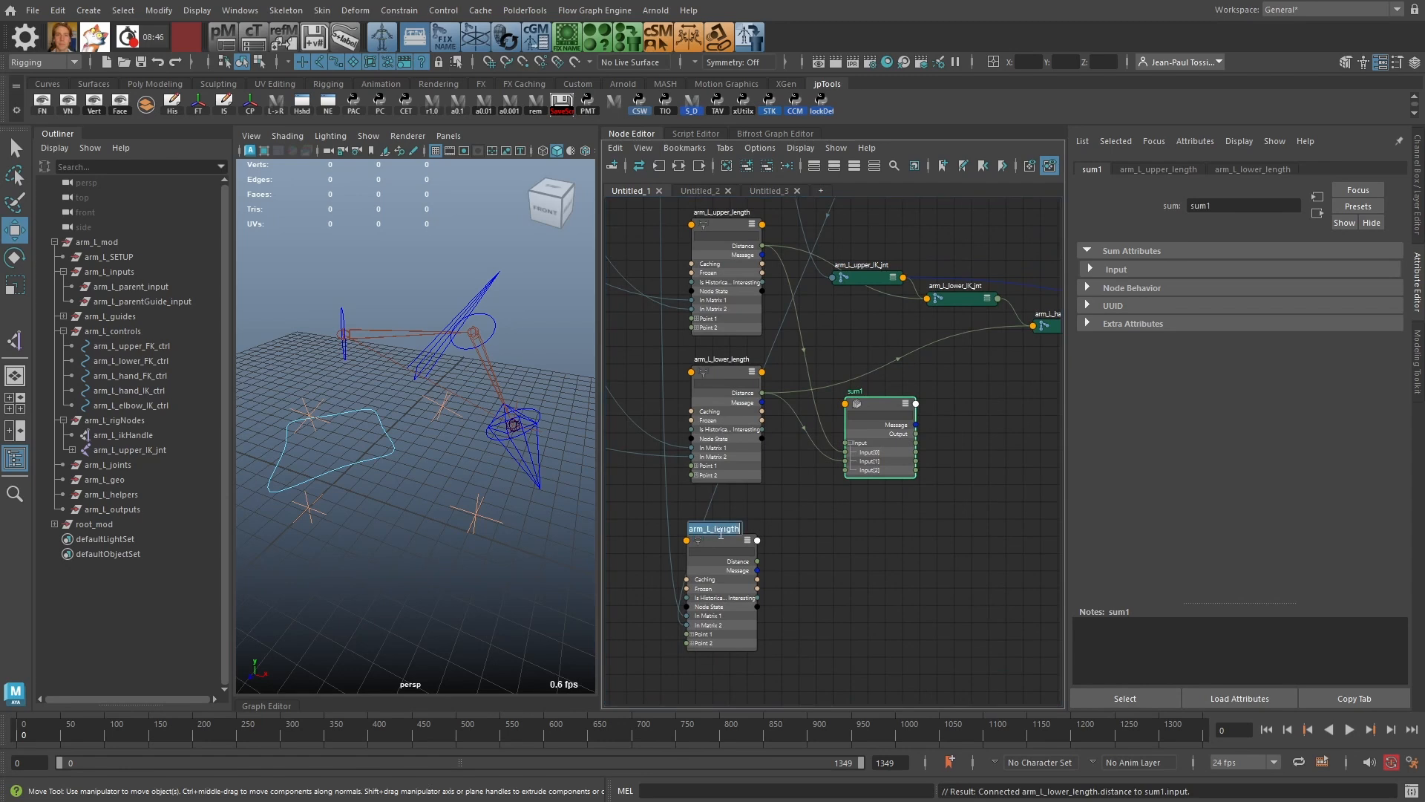
{"action": "double_click", "coordinate": [857, 393]}
{"action": "key", "text": "ctrl+v"}
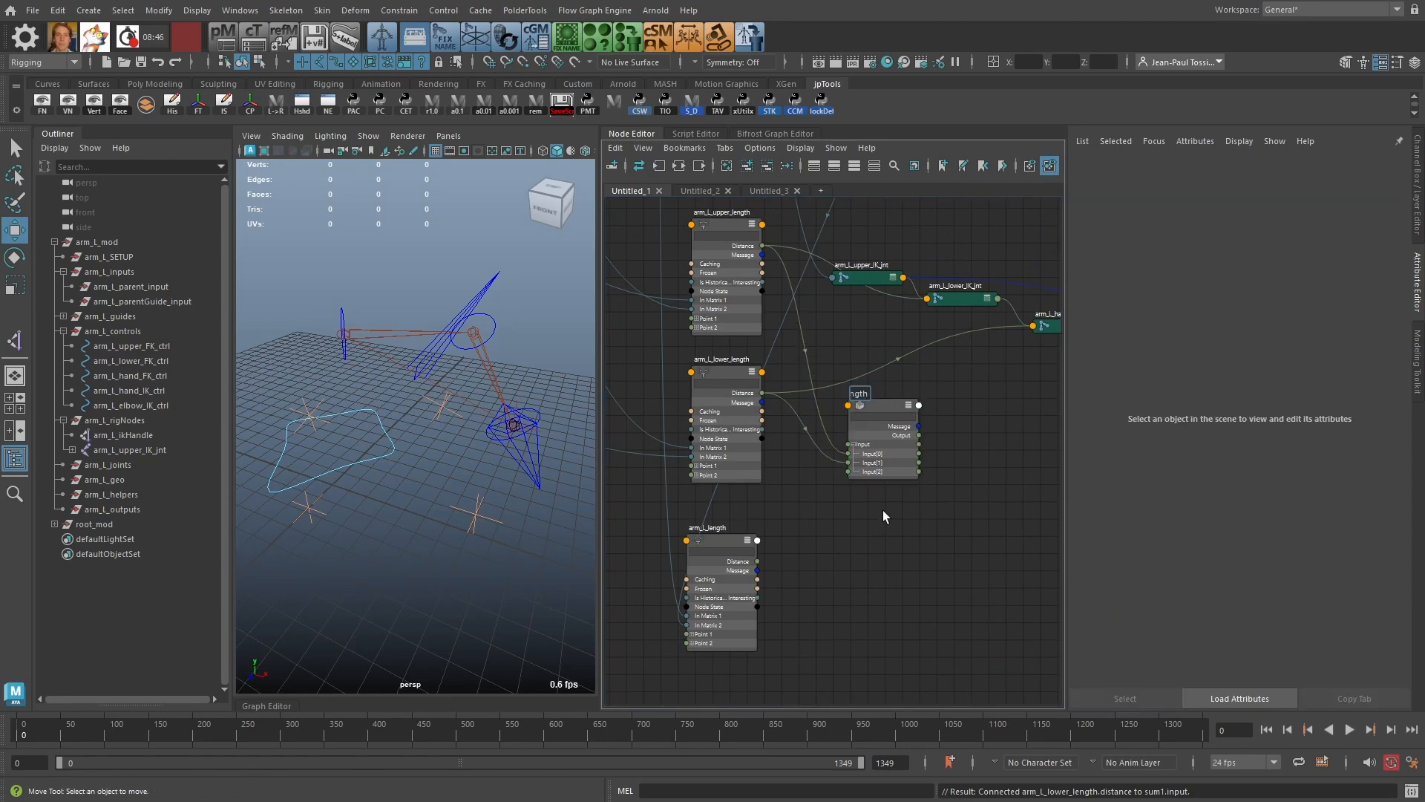
{"action": "key", "text": "Left"}
{"action": "key", "text": "Left"}
{"action": "key", "text": "Left"}
{"action": "key", "text": "Left"}
{"action": "key", "text": "Left"}
{"action": "key", "text": "Left"}
{"action": "key", "text": "Left"}
{"action": "type", "text": "_initial"}
{"action": "key", "text": "Return"}
{"action": "left_click", "coordinate": [893, 394]}
{"action": "key", "text": "BackSpace"}
{"action": "key", "text": "Return"}
Step: Reposition arm_L_initialLength beside arm_L_lower_length and line up arm_L_length beneath the other length nodes
{"action": "left_click_drag", "start_coordinate": [878, 408], "coordinate": [877, 359]}
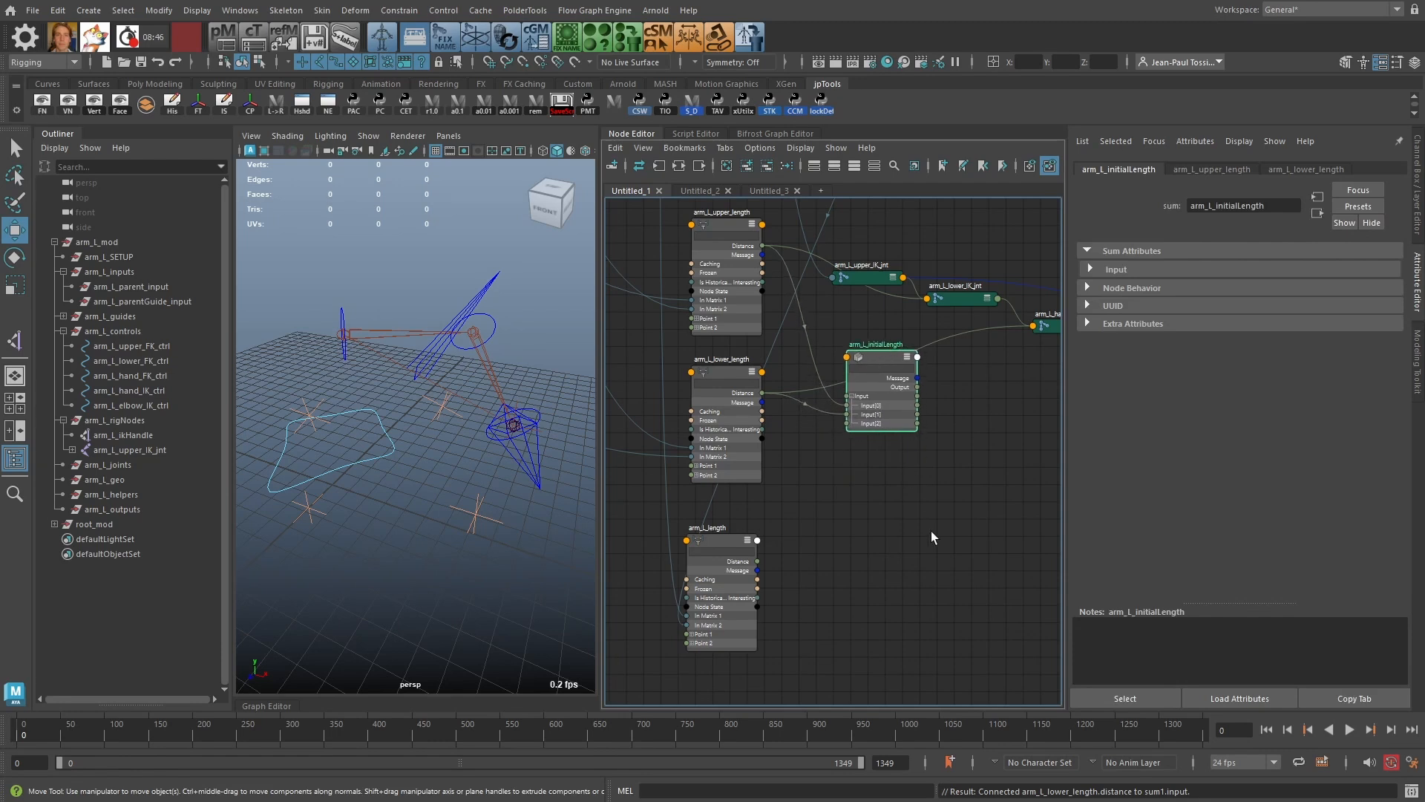
{"action": "left_click", "coordinate": [931, 532]}
{"action": "middle_click_drag", "start_coordinate": [937, 496], "coordinate": [892, 507], "text": "alt"}
{"action": "scroll", "coordinate": [893, 504], "scroll_direction": "down", "scroll_amount": 2}
{"action": "left_click_drag", "start_coordinate": [841, 398], "coordinate": [842, 386]}
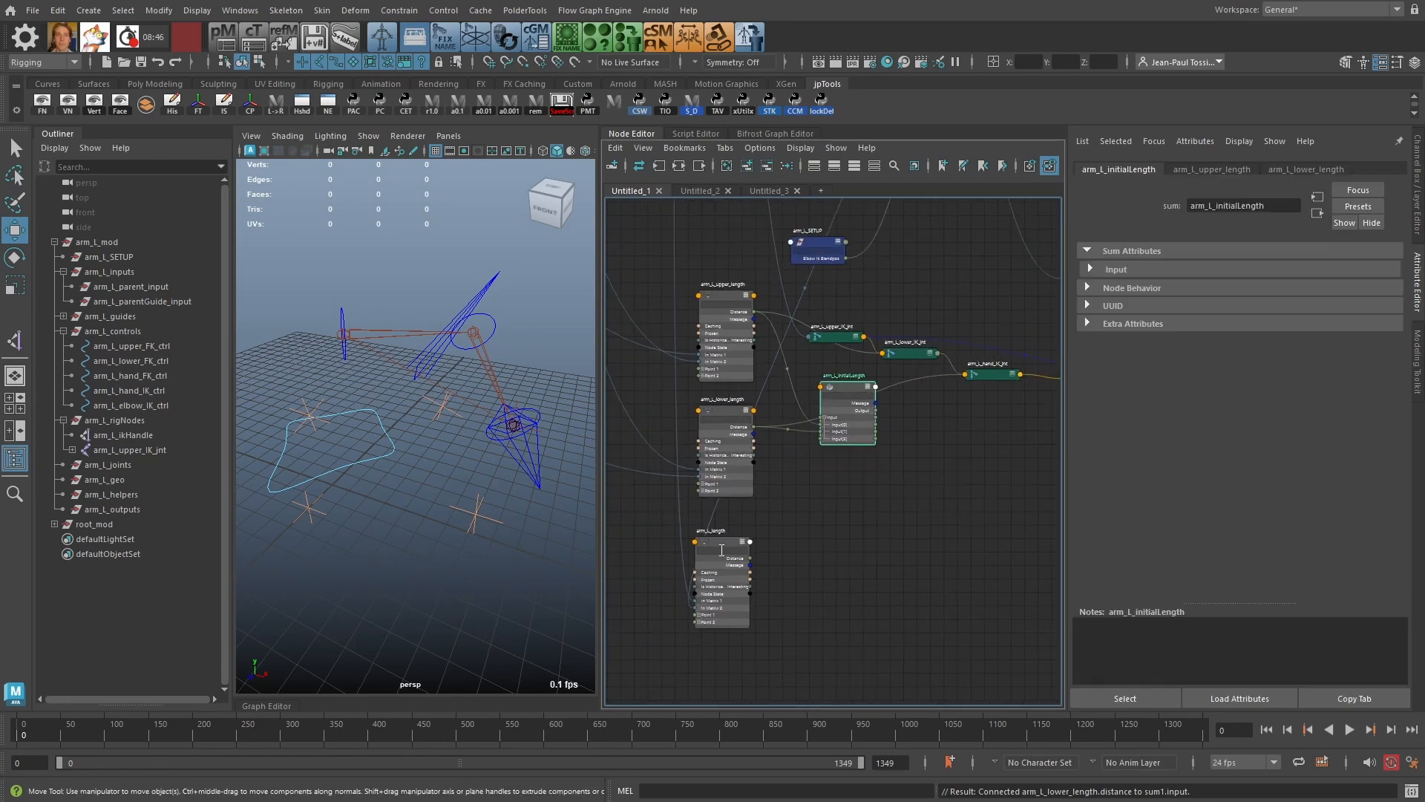
{"action": "left_click_drag", "start_coordinate": [721, 544], "coordinate": [725, 549]}
{"action": "left_click_drag", "start_coordinate": [836, 389], "coordinate": [832, 422]}
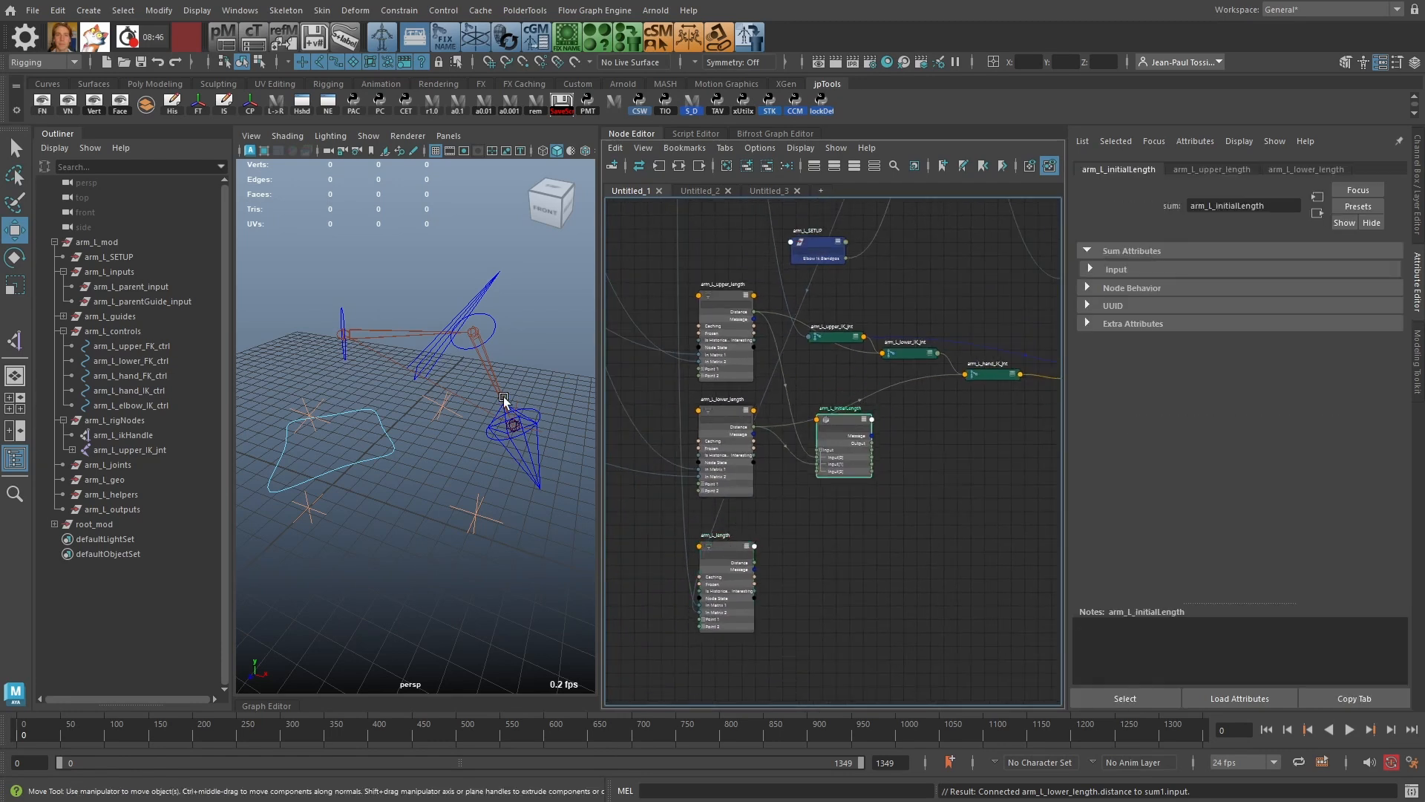
{"action": "left_click_drag", "start_coordinate": [708, 547], "coordinate": [725, 542]}
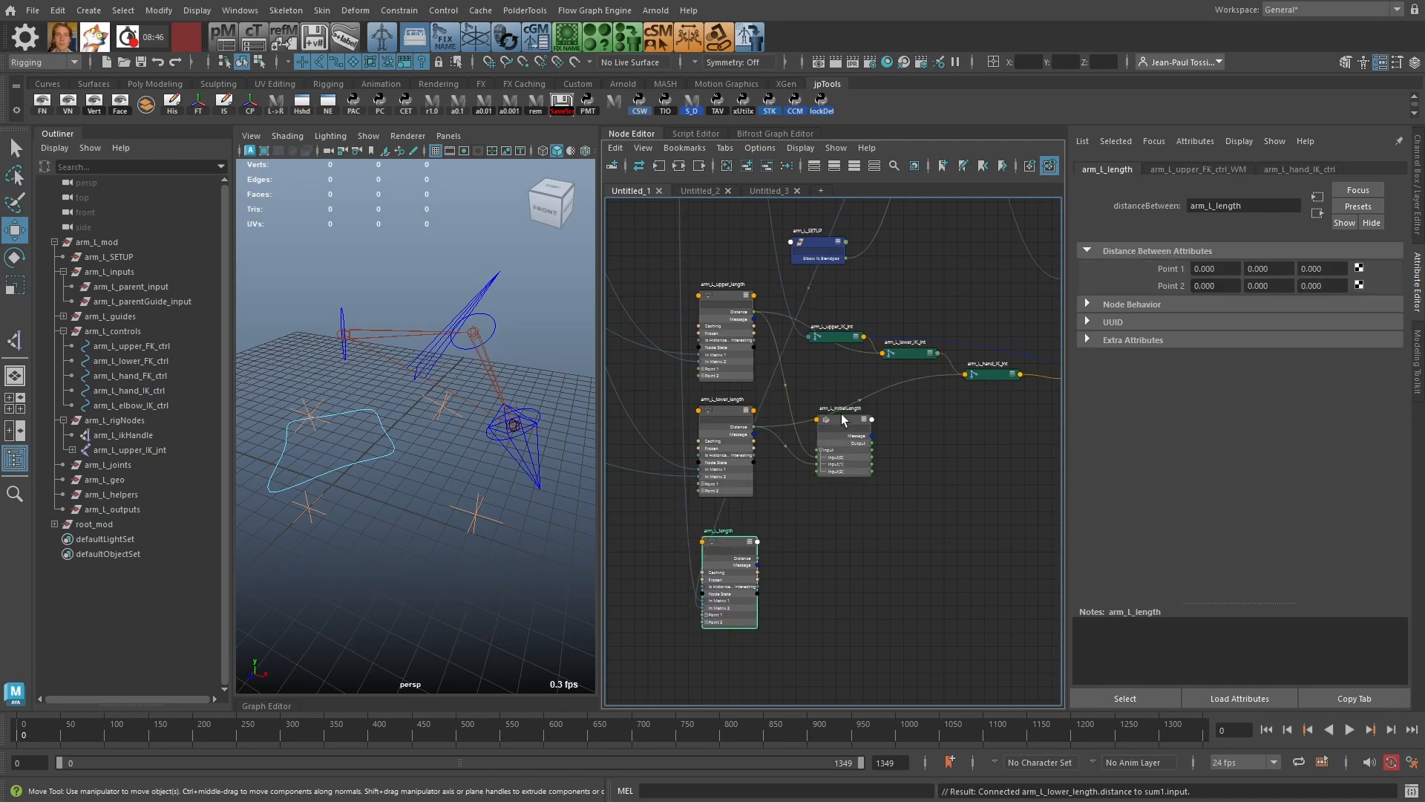
{"action": "left_click_drag", "start_coordinate": [844, 418], "coordinate": [841, 424]}
Step: Create a divide node, show its attributes and place it beyond arm_L_initialLength in the graph
{"action": "left_click", "coordinate": [920, 565]}
{"action": "key", "text": "Tab"}
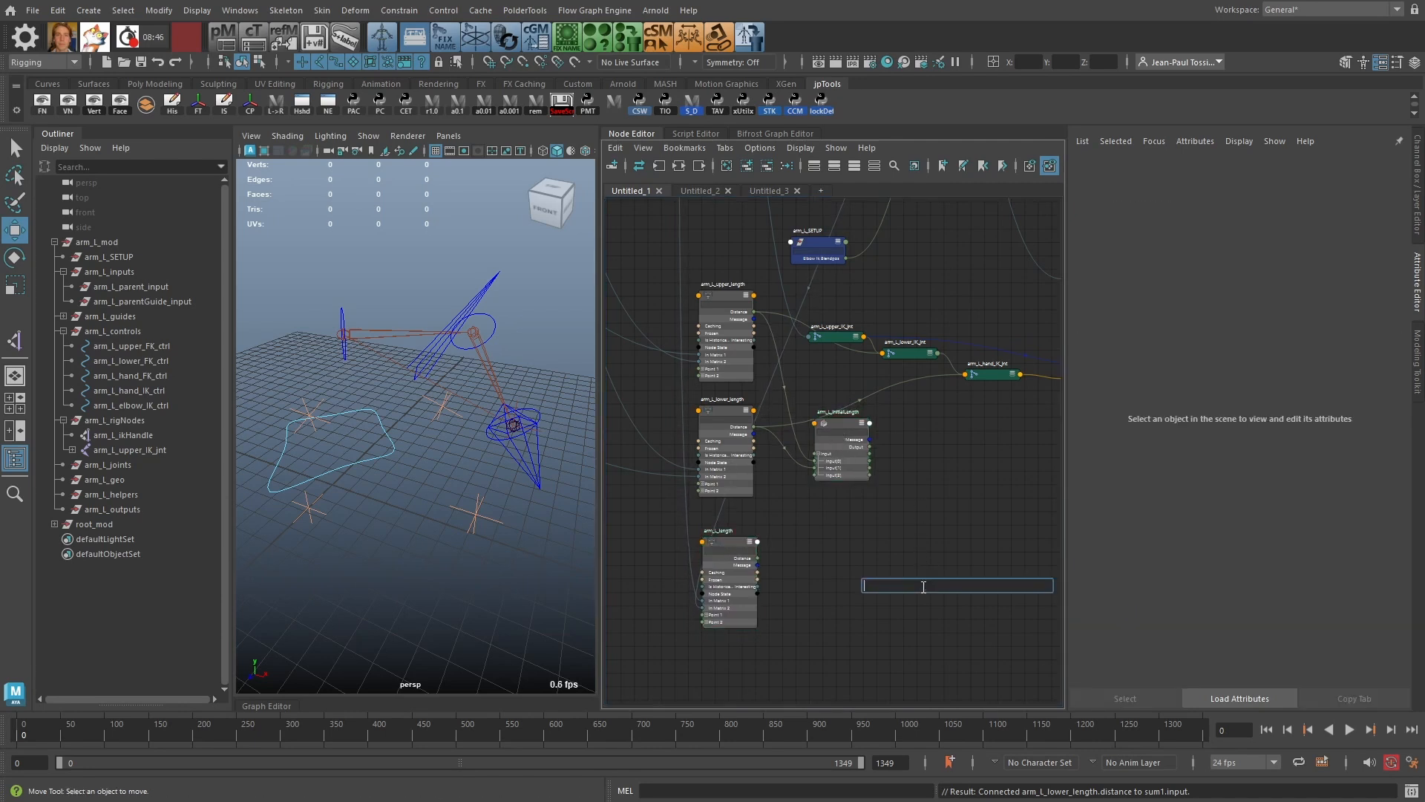
{"action": "type", "text": "divide"}
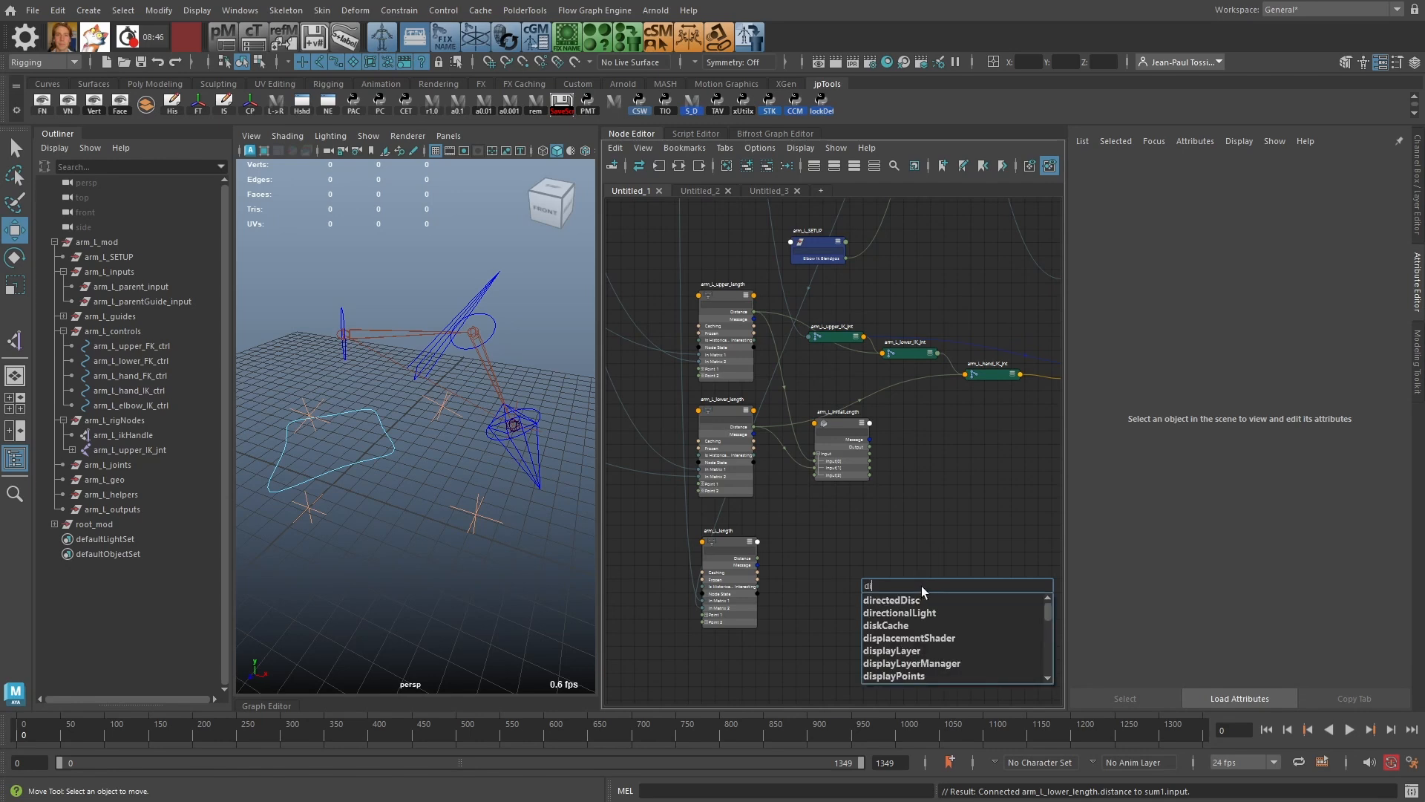
{"action": "key", "text": "Return"}
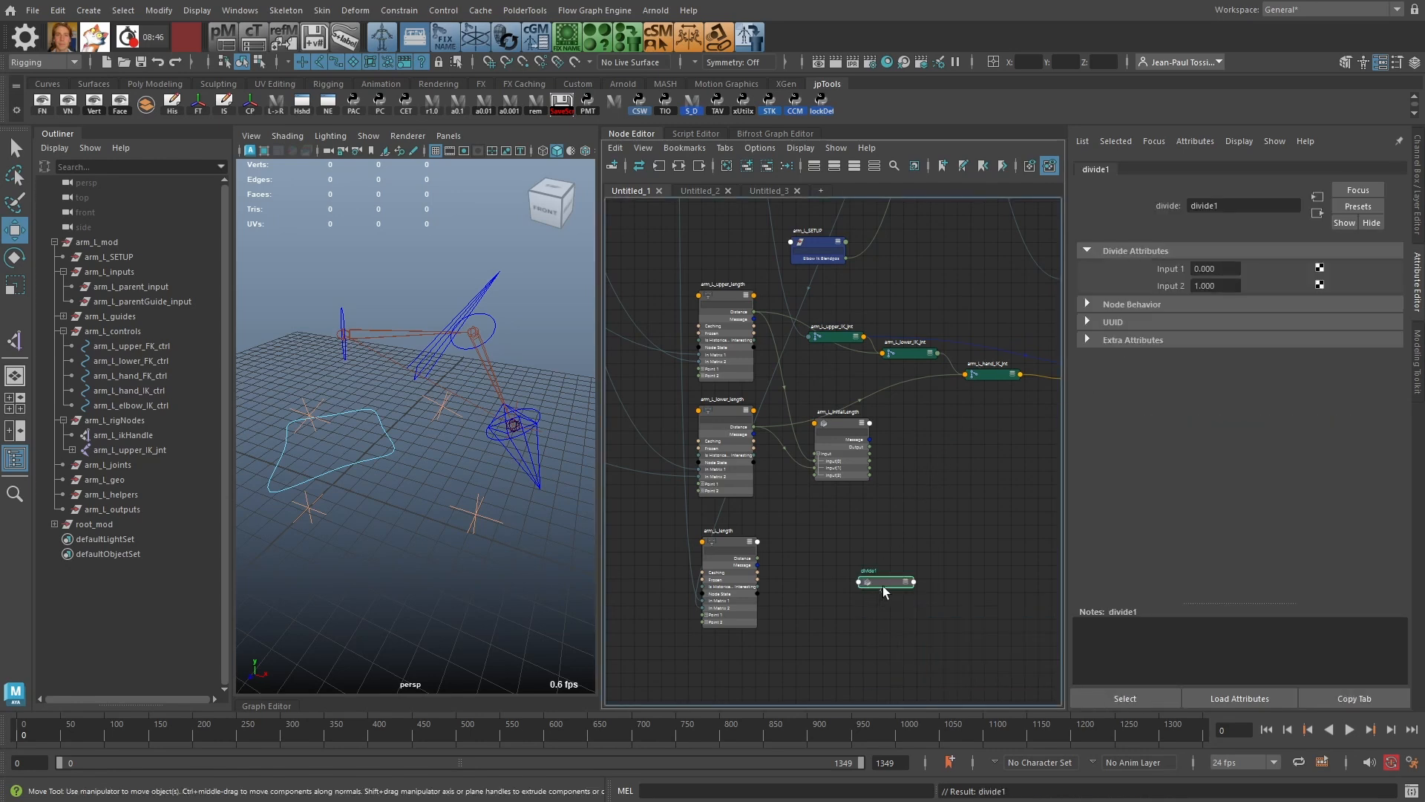
{"action": "left_click_drag", "start_coordinate": [883, 585], "coordinate": [934, 494]}
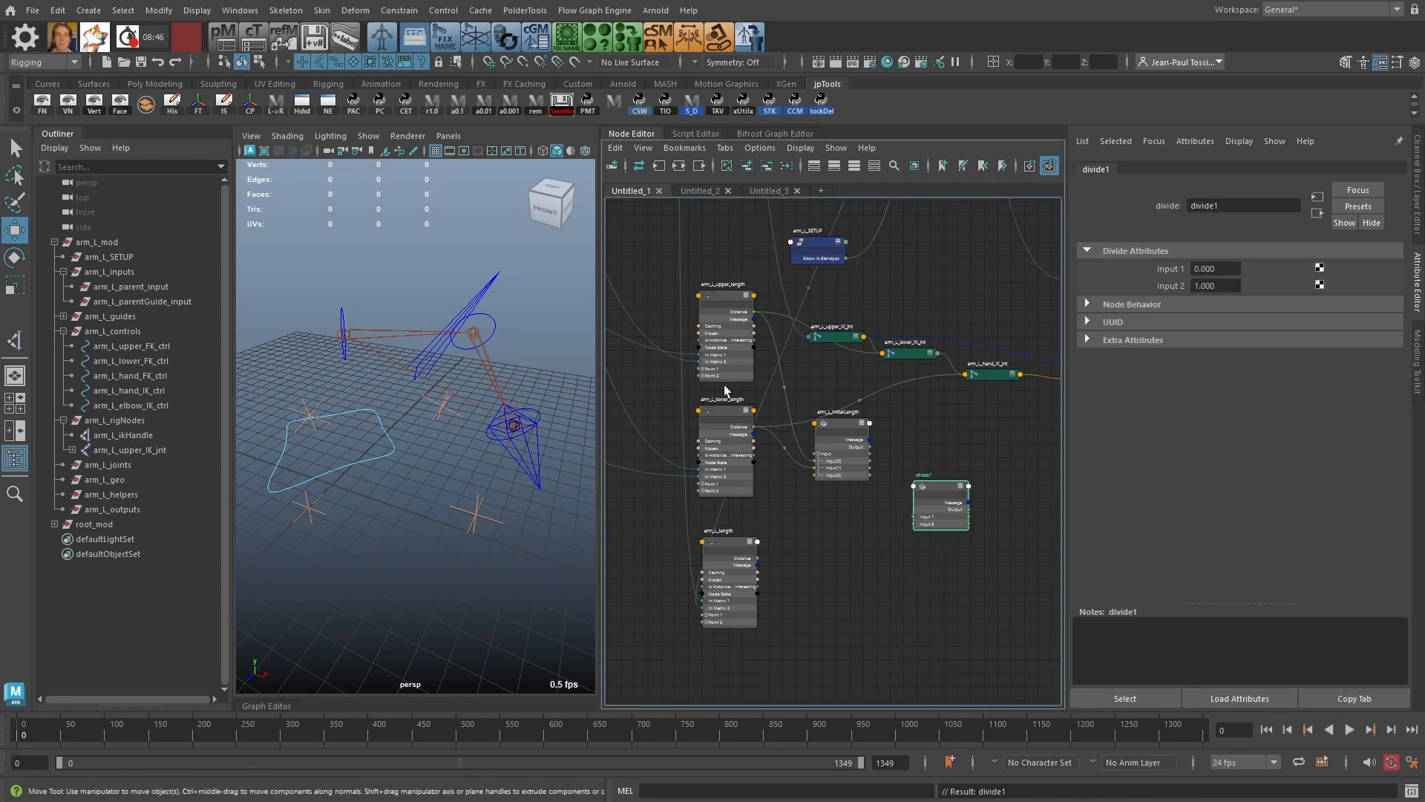
Step: Connect arm_L_length's Distance to Input 1 and arm_L_initialLength's Output to Input 2 of the divide node, and tidy its placement
{"action": "left_click_drag", "start_coordinate": [742, 569], "coordinate": [931, 502]}
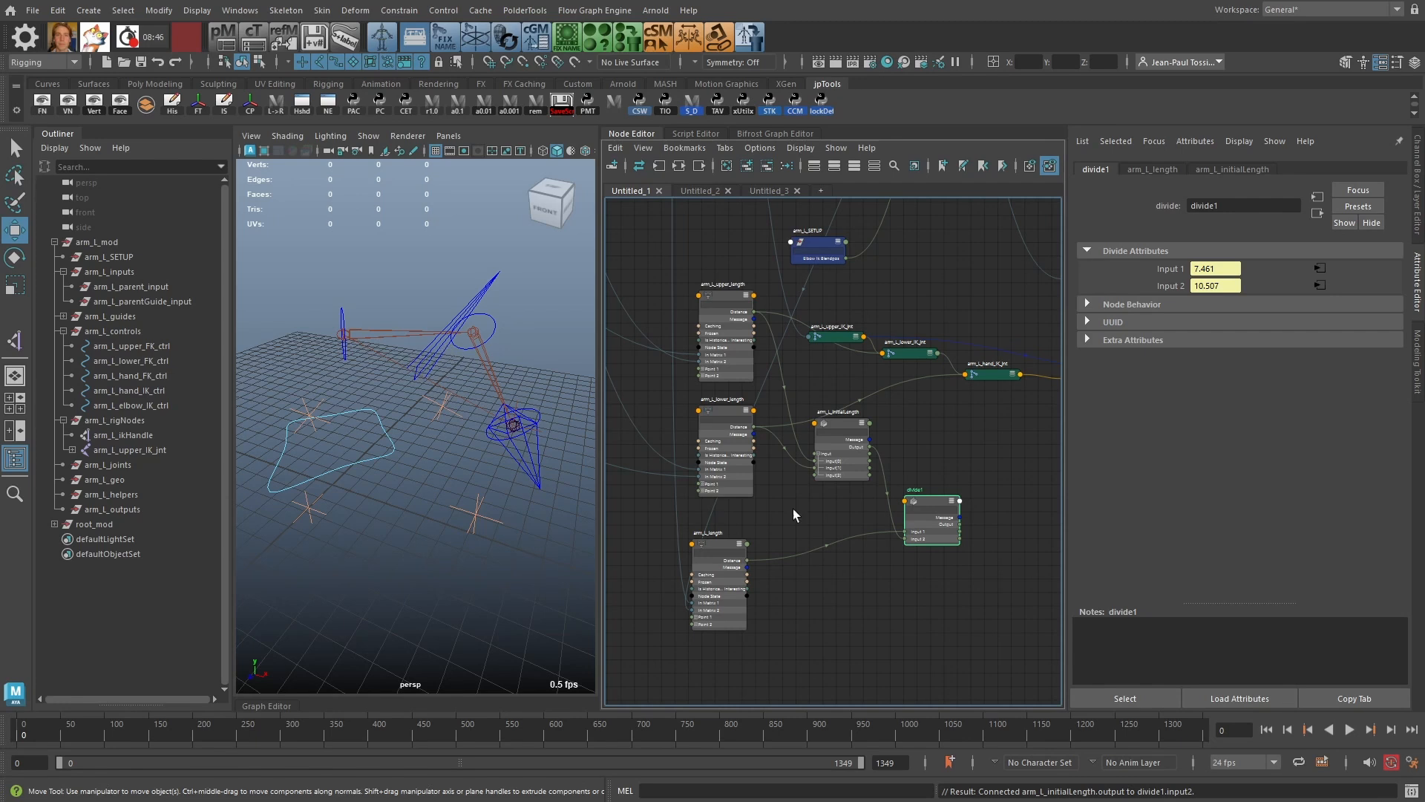
{"action": "scroll", "coordinate": [953, 540], "scroll_direction": "up", "scroll_amount": 2}
{"action": "middle_click_drag", "start_coordinate": [953, 539], "coordinate": [877, 524], "text": "alt"}
{"action": "left_click_drag", "start_coordinate": [848, 473], "coordinate": [842, 490]}
{"action": "middle_click_drag", "start_coordinate": [859, 446], "coordinate": [848, 362], "text": "alt"}
{"action": "left_click_drag", "start_coordinate": [841, 411], "coordinate": [852, 420]}
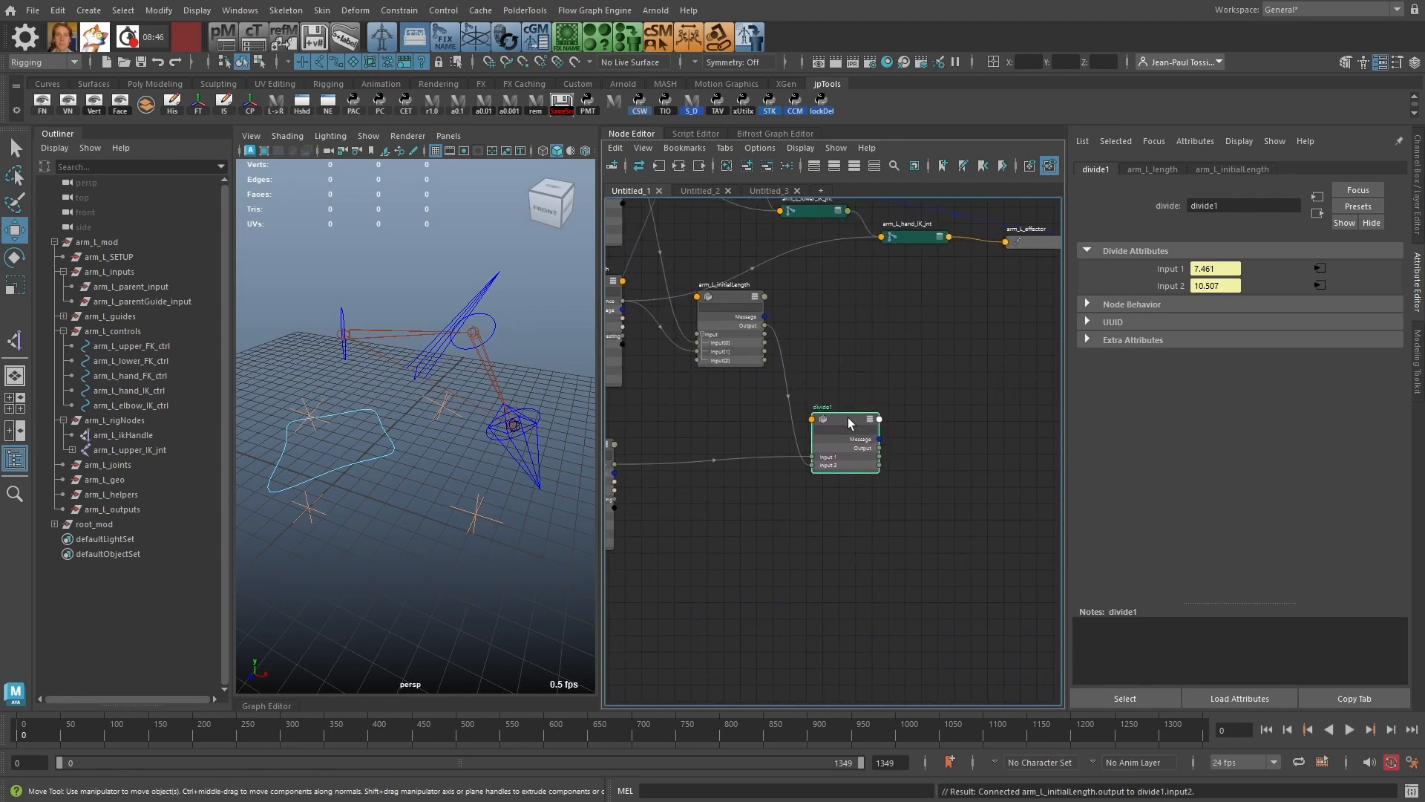
{"action": "middle_click_drag", "start_coordinate": [845, 421], "coordinate": [917, 424], "text": "alt"}
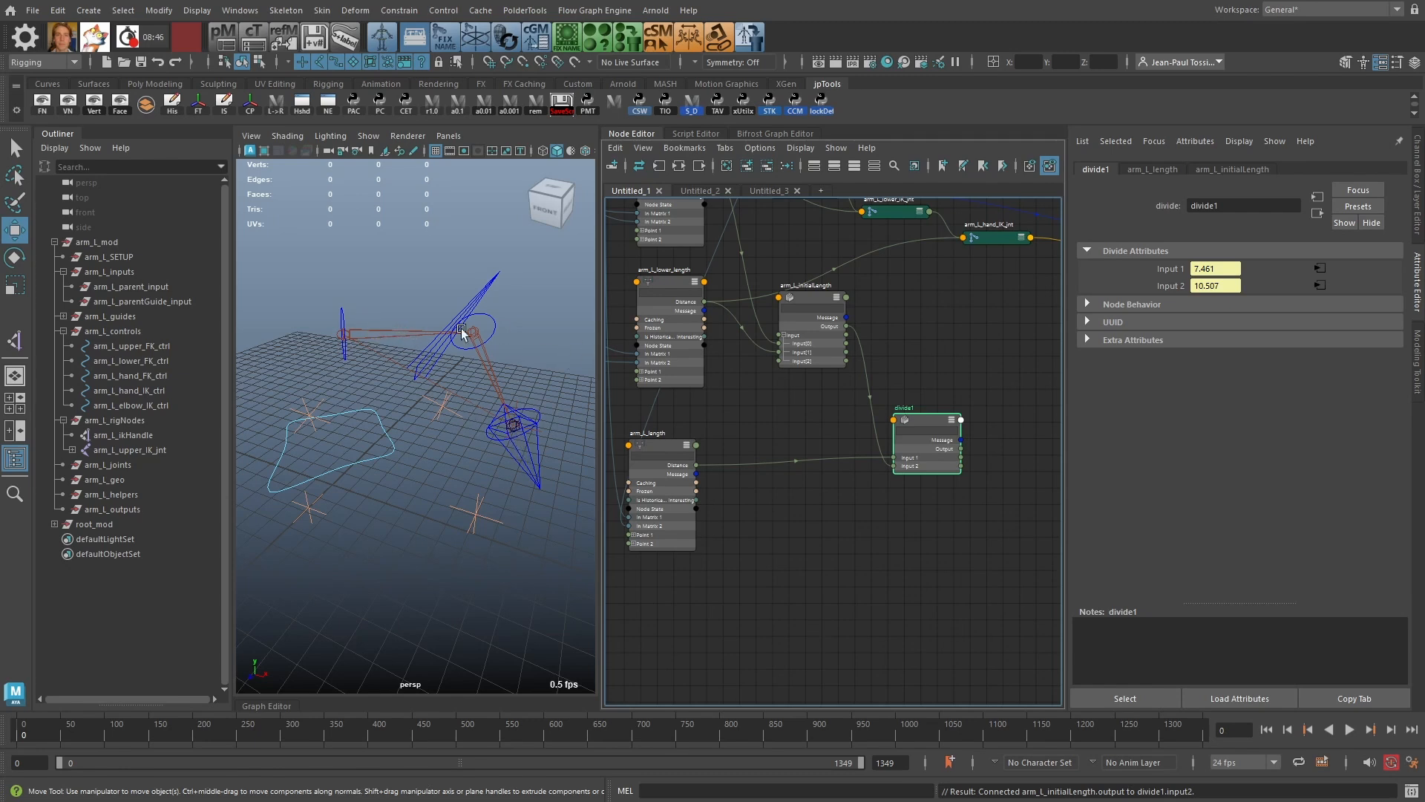
{"action": "left_click_drag", "start_coordinate": [925, 417], "coordinate": [924, 416]}
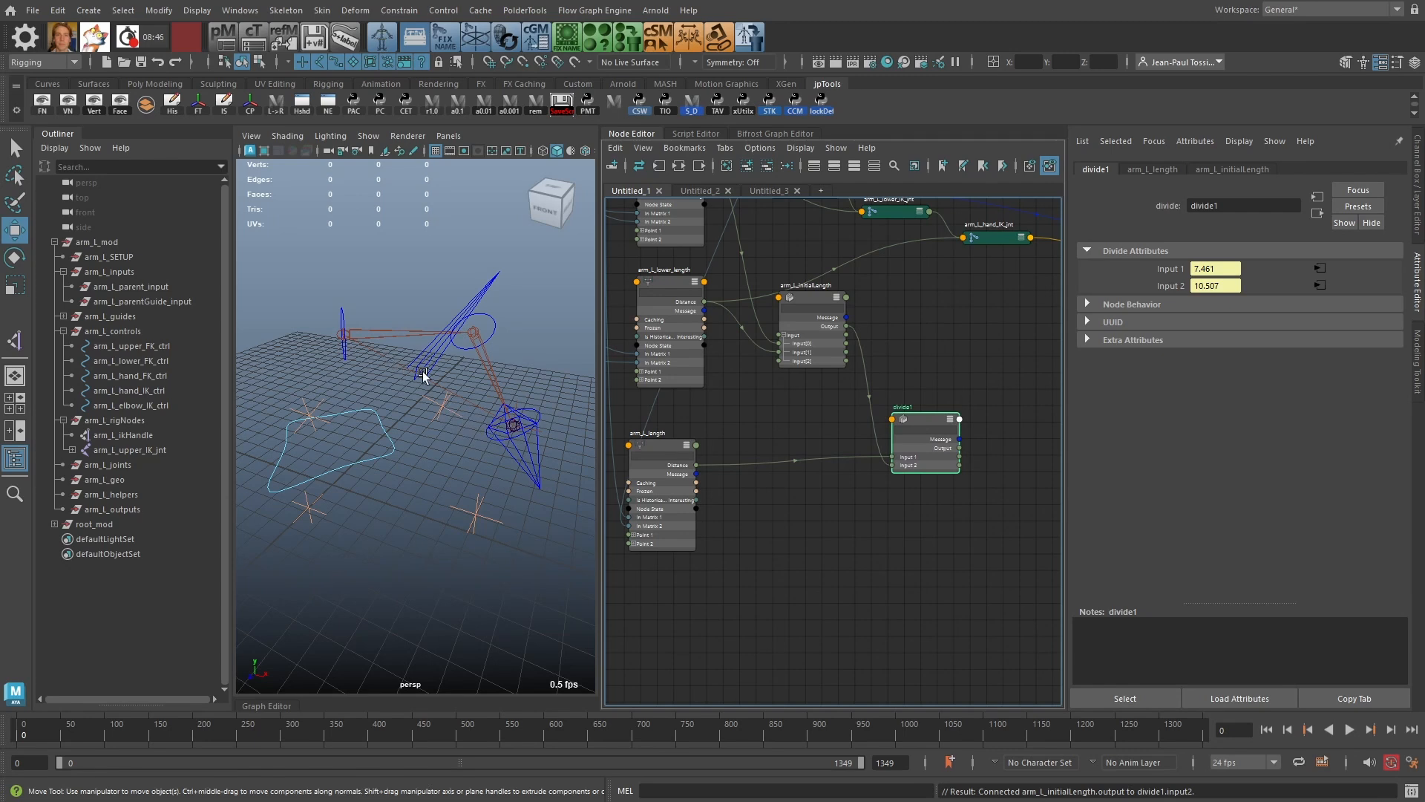
{"action": "left_click_drag", "start_coordinate": [921, 420], "coordinate": [919, 421]}
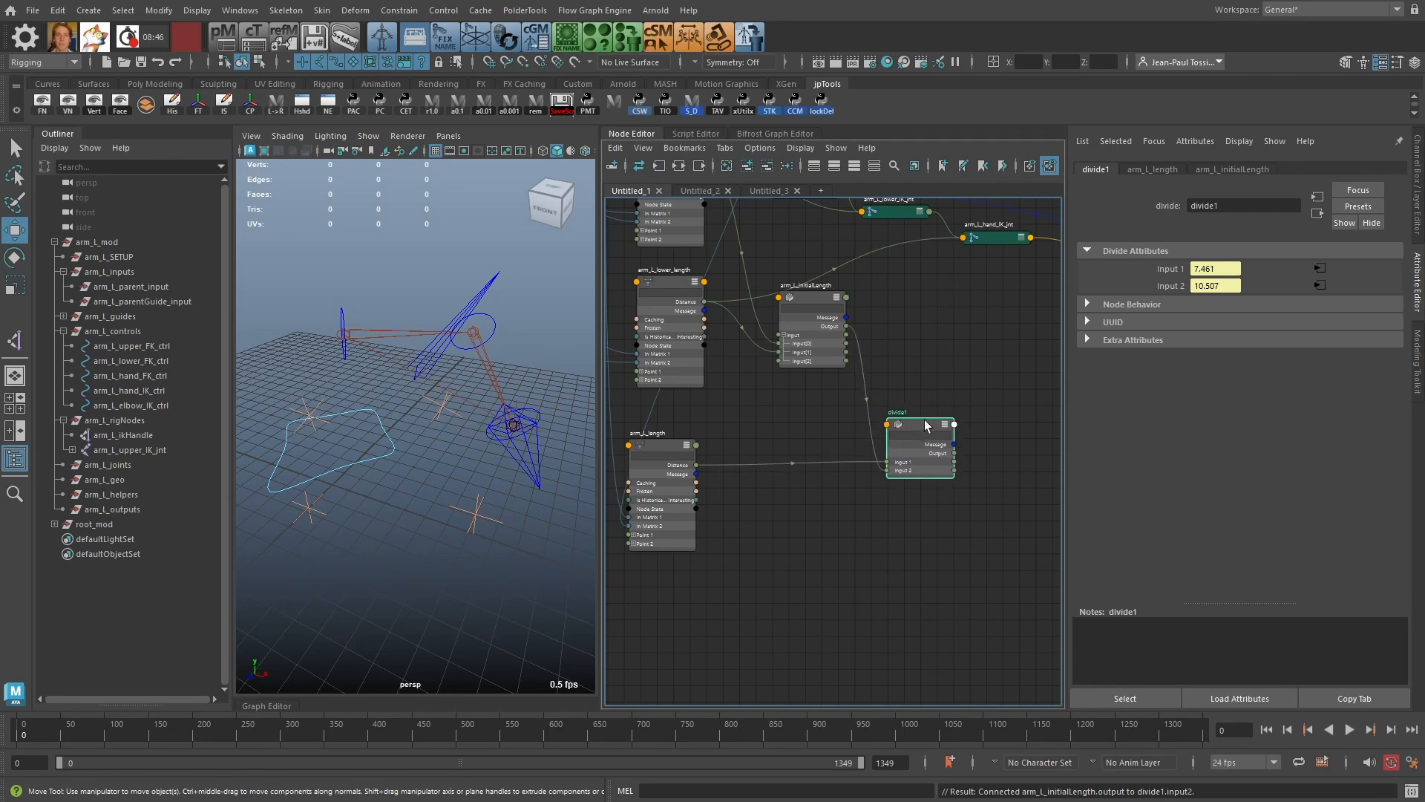
Step: Rename the divide node as arm_L_lengthRatio
{"action": "middle_click_drag", "start_coordinate": [953, 455], "coordinate": [907, 435], "text": "alt"}
{"action": "left_click_drag", "start_coordinate": [921, 399], "coordinate": [883, 414], "text": "alt"}
{"action": "middle_click_drag", "start_coordinate": [922, 399], "coordinate": [882, 413], "text": "alt"}
{"action": "right_click_drag", "start_coordinate": [883, 413], "coordinate": [885, 413], "text": "alt"}
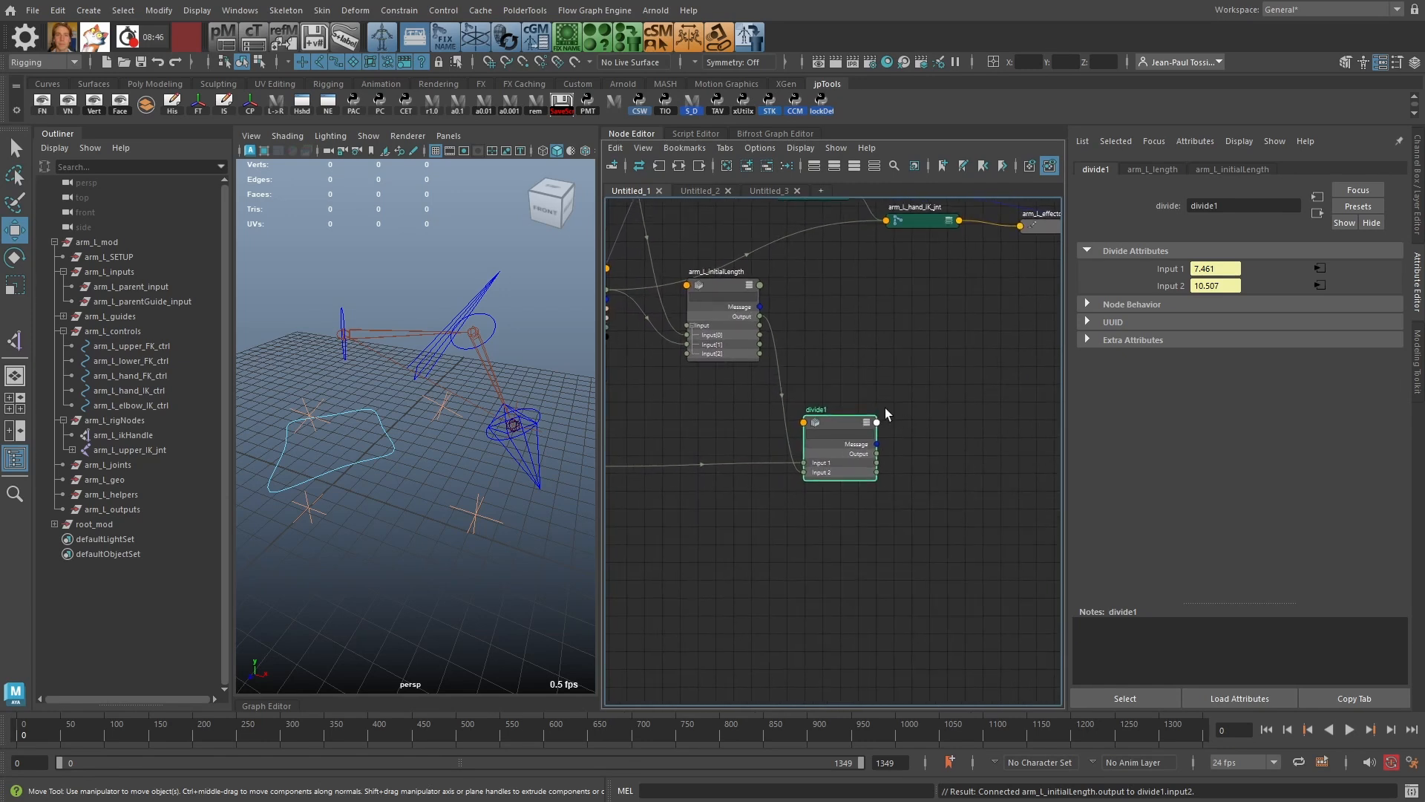
{"action": "double_click", "coordinate": [804, 408]}
{"action": "type", "text": "arm_L_"}
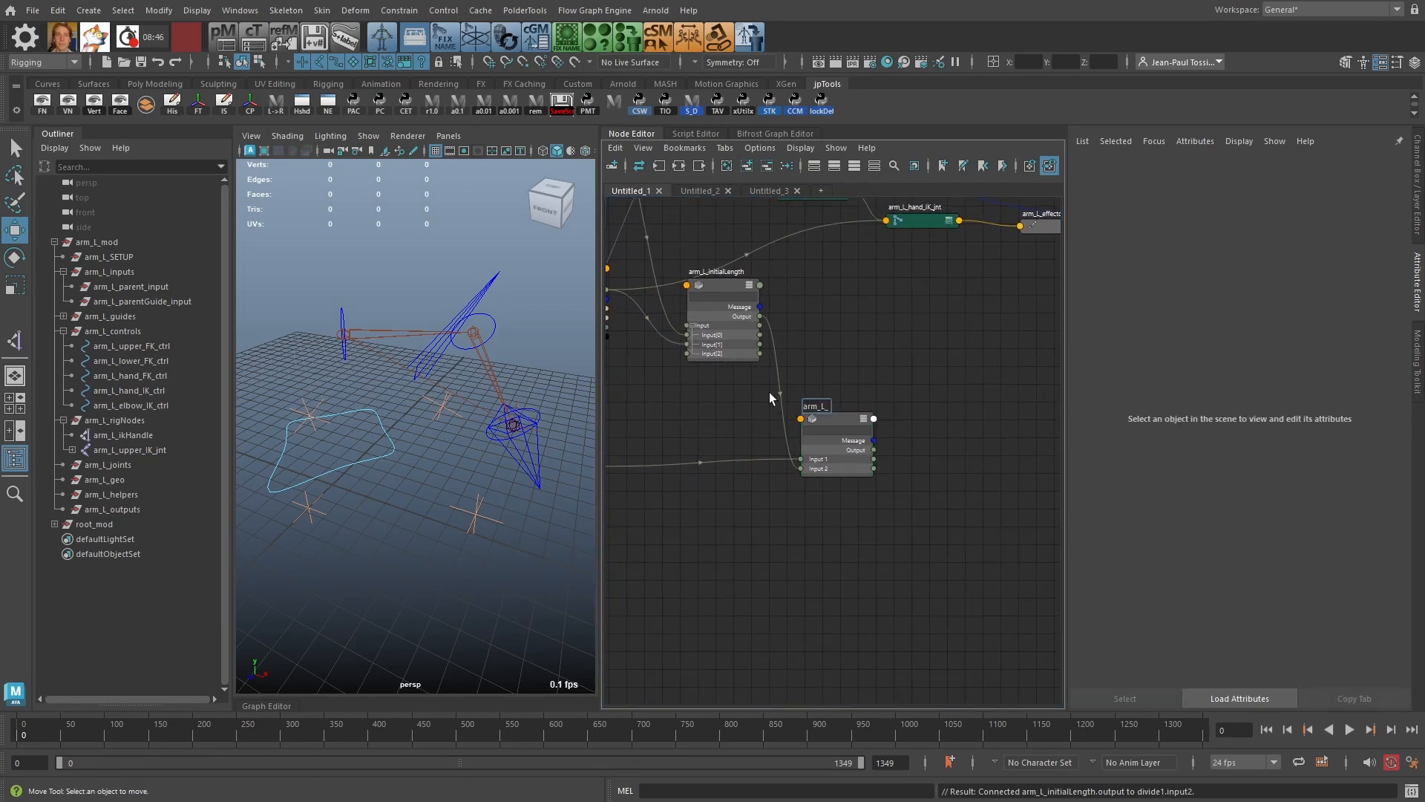
{"action": "type", "text": "length"}
{"action": "type", "text": "Ratio"}
{"action": "key", "text": "Return"}
Step: Create a max node beyond arm_L_lengthRatio, show its attributes and connect arm_L_lengthRatio's Output to the max node's Input[0]
{"action": "key", "text": "Tab"}
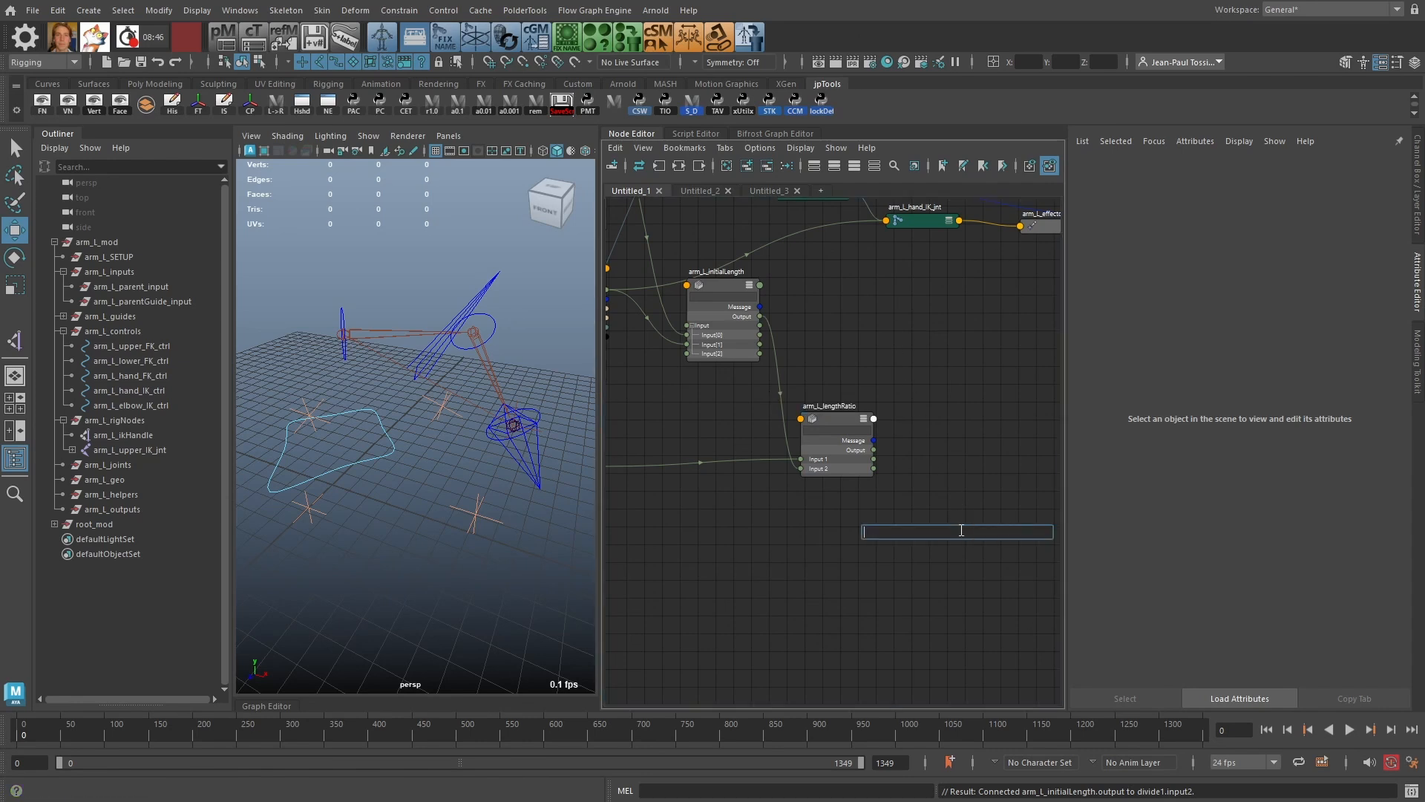
{"action": "type", "text": "max"}
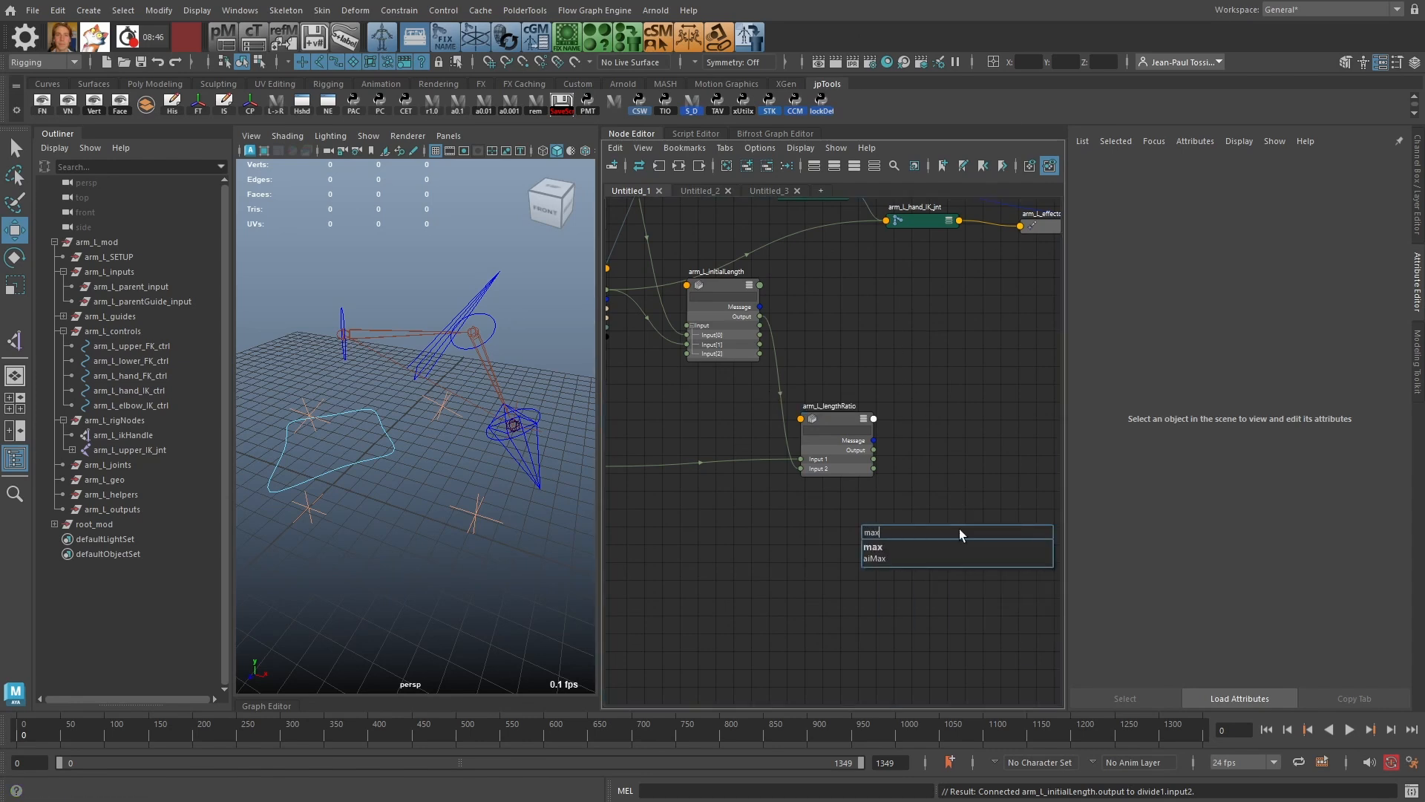
{"action": "key", "text": "Down"}
{"action": "key", "text": "Return"}
{"action": "left_click_drag", "start_coordinate": [894, 528], "coordinate": [920, 376]}
{"action": "key", "text": "3"}
{"action": "left_click", "coordinate": [912, 476]}
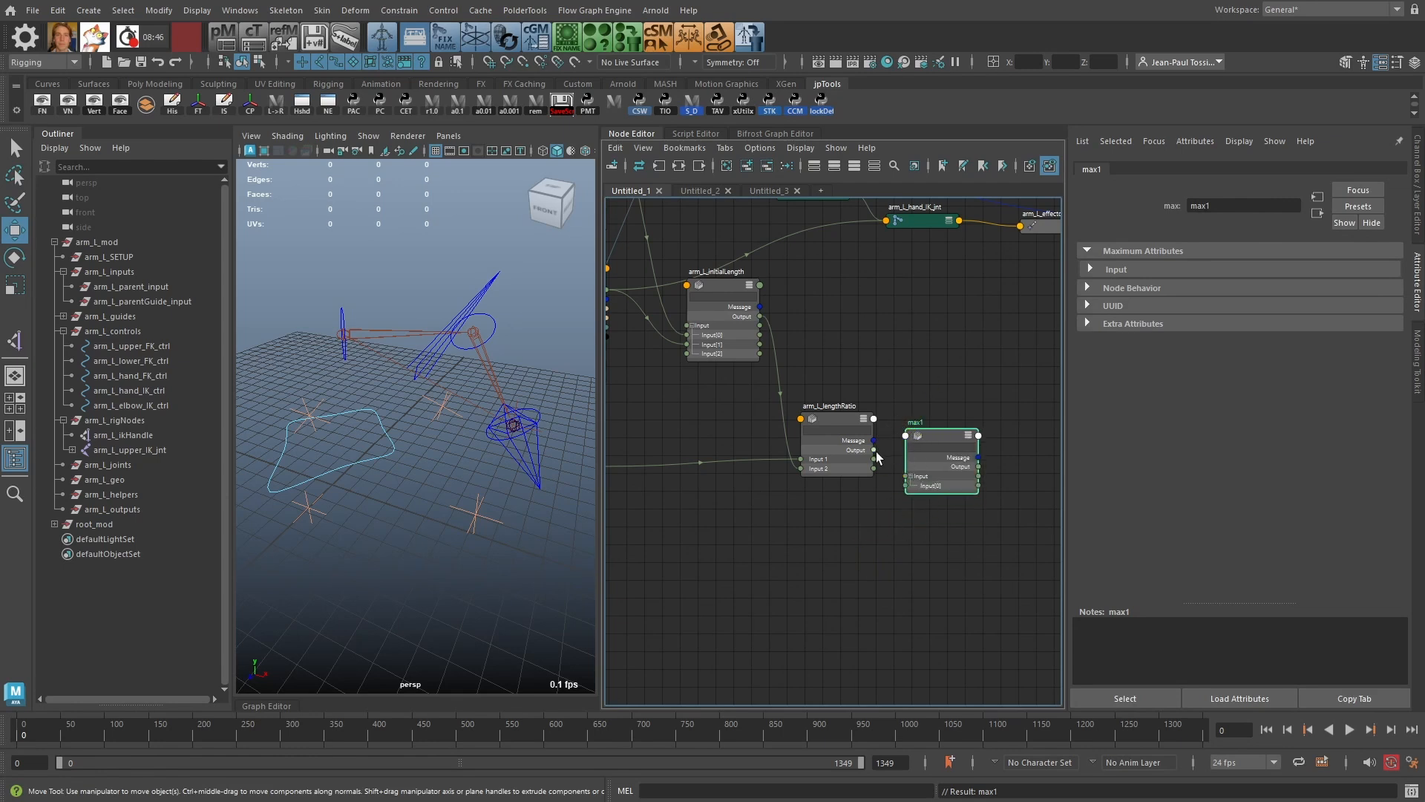
{"action": "left_click_drag", "start_coordinate": [837, 417], "coordinate": [926, 450]}
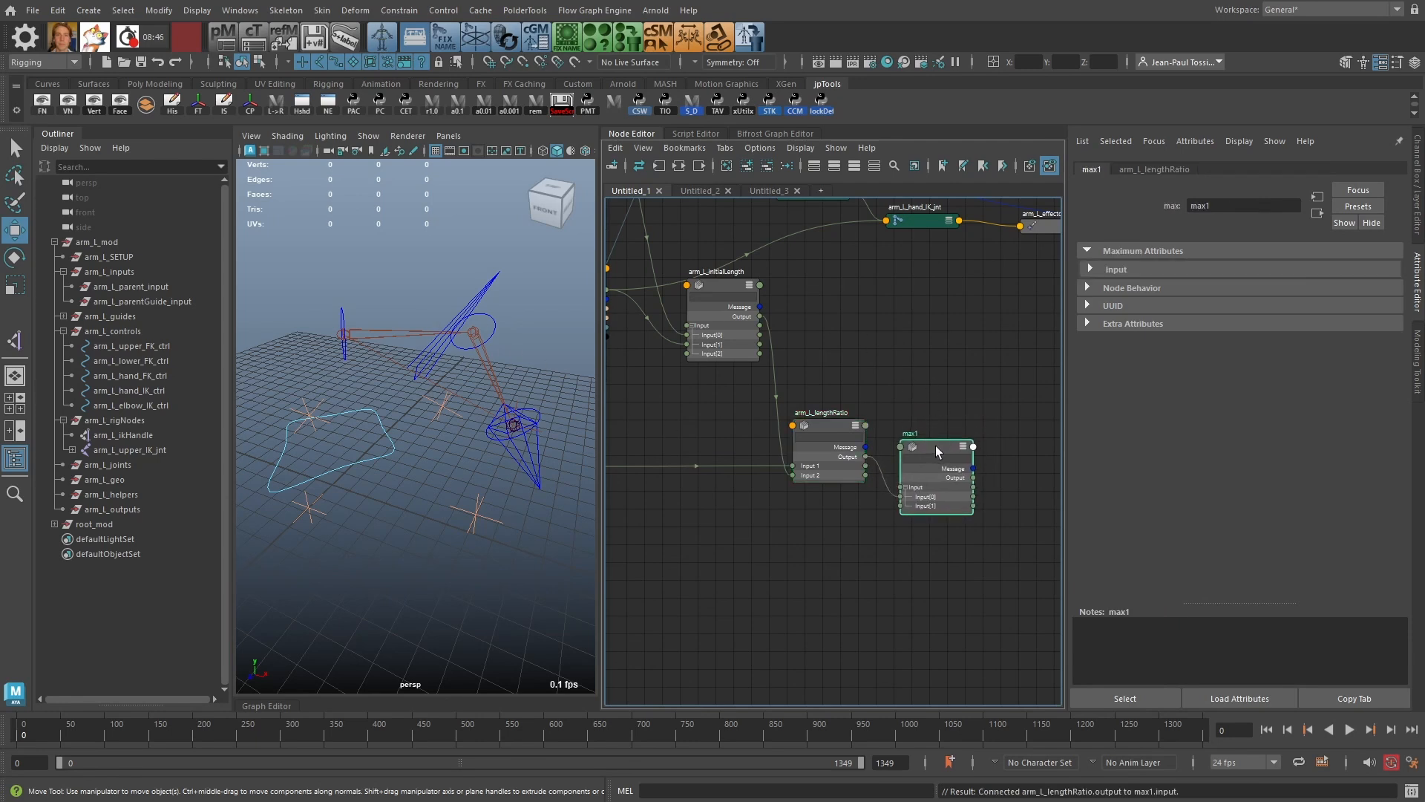
{"action": "left_click", "coordinate": [1091, 270]}
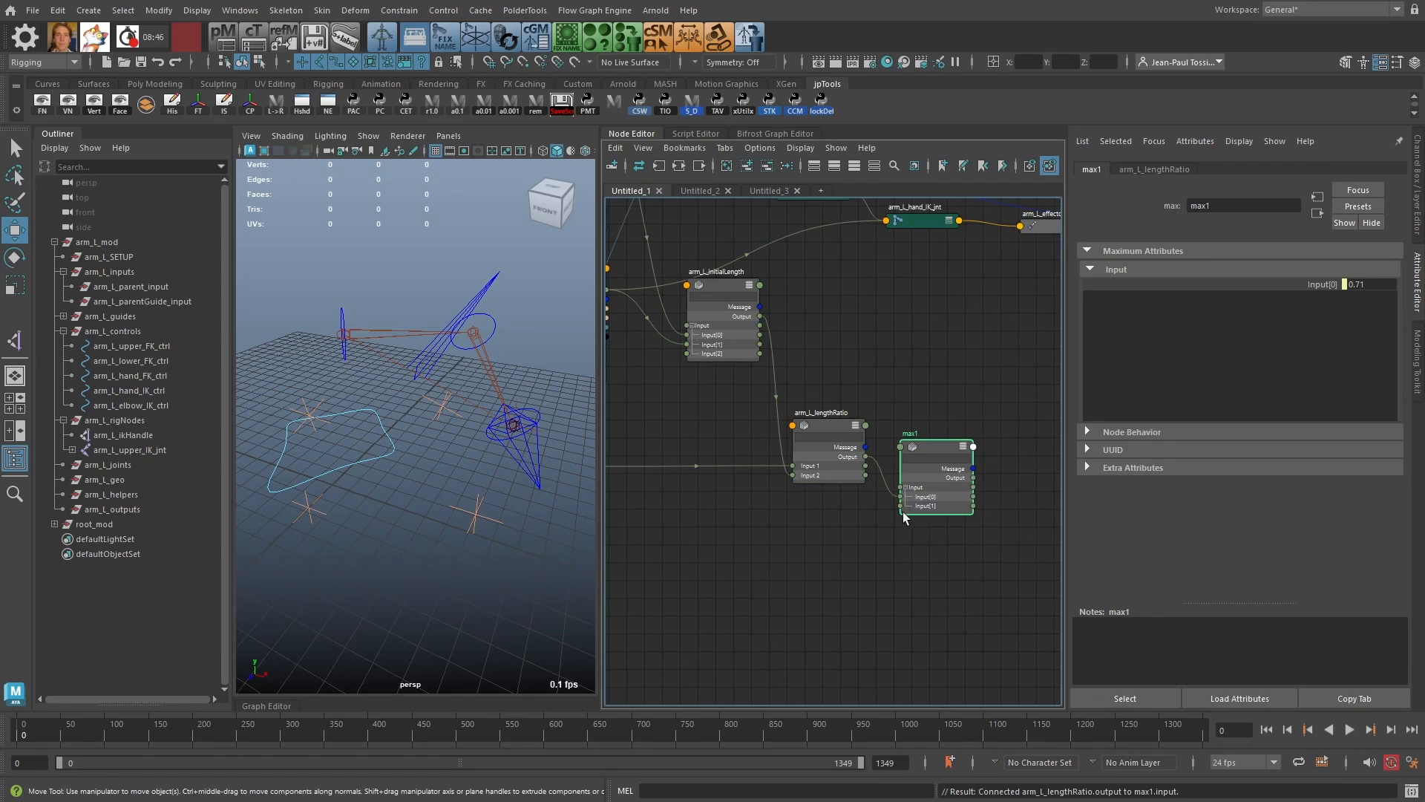
Step: Create a floatConstant node below arm_L_lengthRatio and connect its Out Float to Input[1] of the max node
{"action": "left_click", "coordinate": [811, 547]}
{"action": "key", "text": "Tab"}
{"action": "type", "text": "floa"}
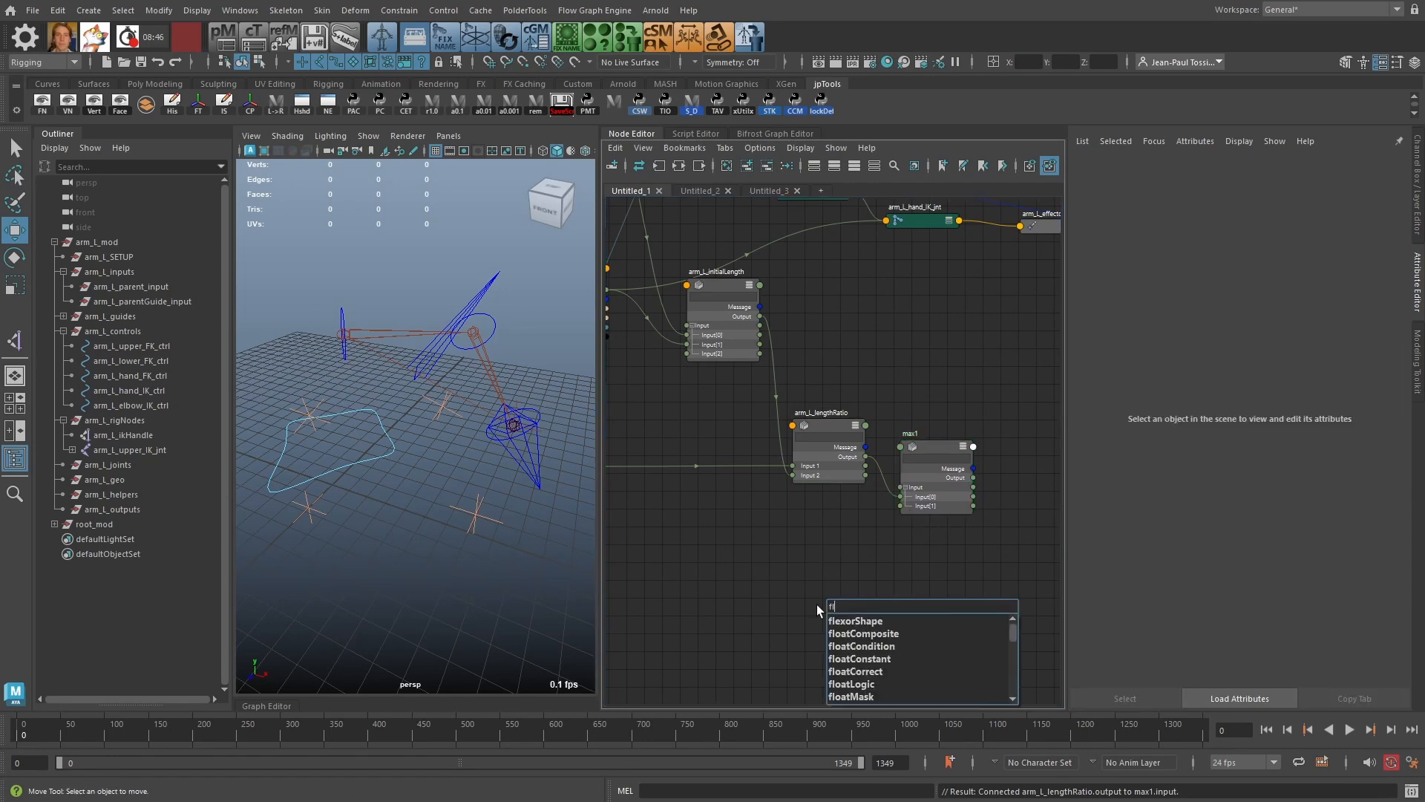
{"action": "key", "text": "Down"}
{"action": "key", "text": "Down"}
{"action": "key", "text": "Down"}
{"action": "key", "text": "Return"}
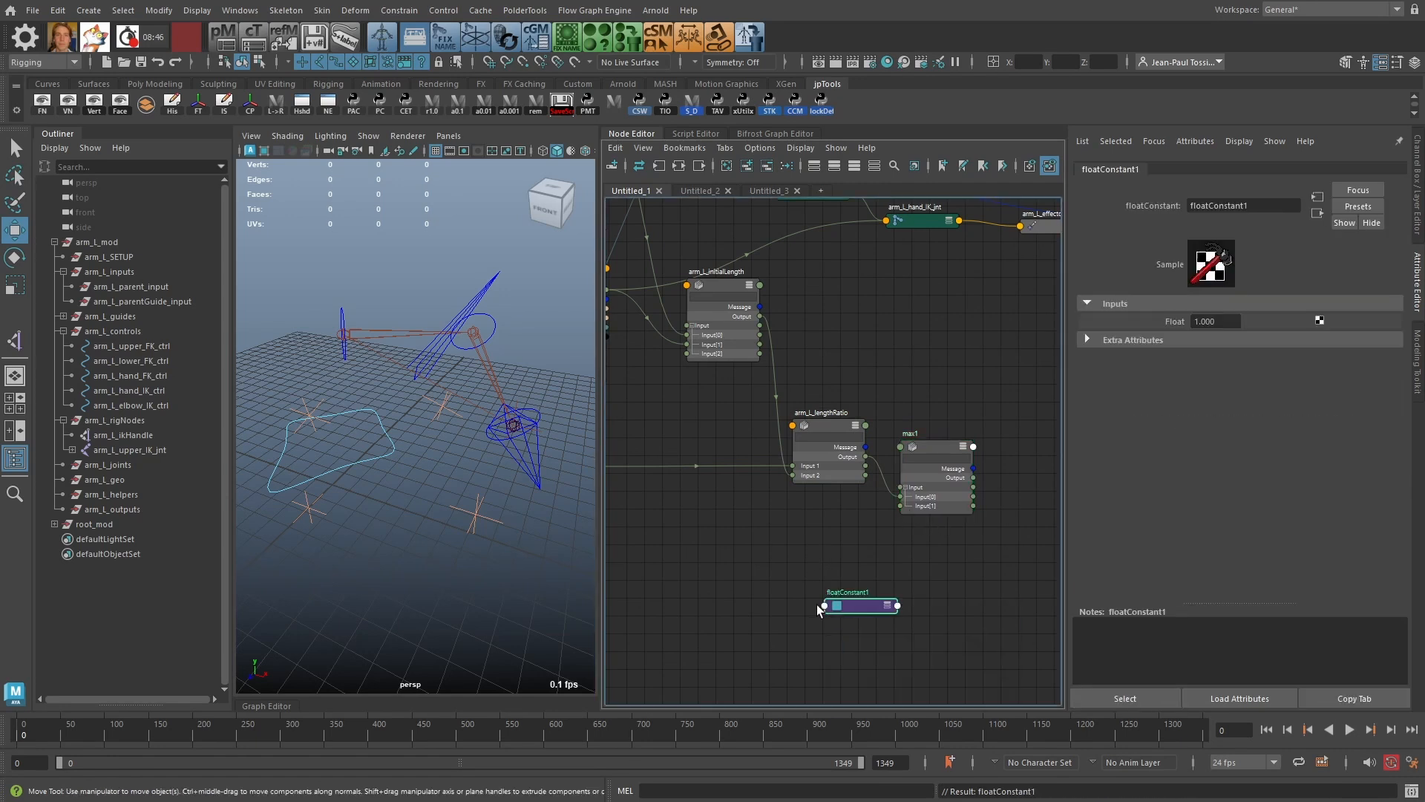
{"action": "left_click_drag", "start_coordinate": [848, 605], "coordinate": [898, 505]}
{"action": "left_click", "coordinate": [843, 558]}
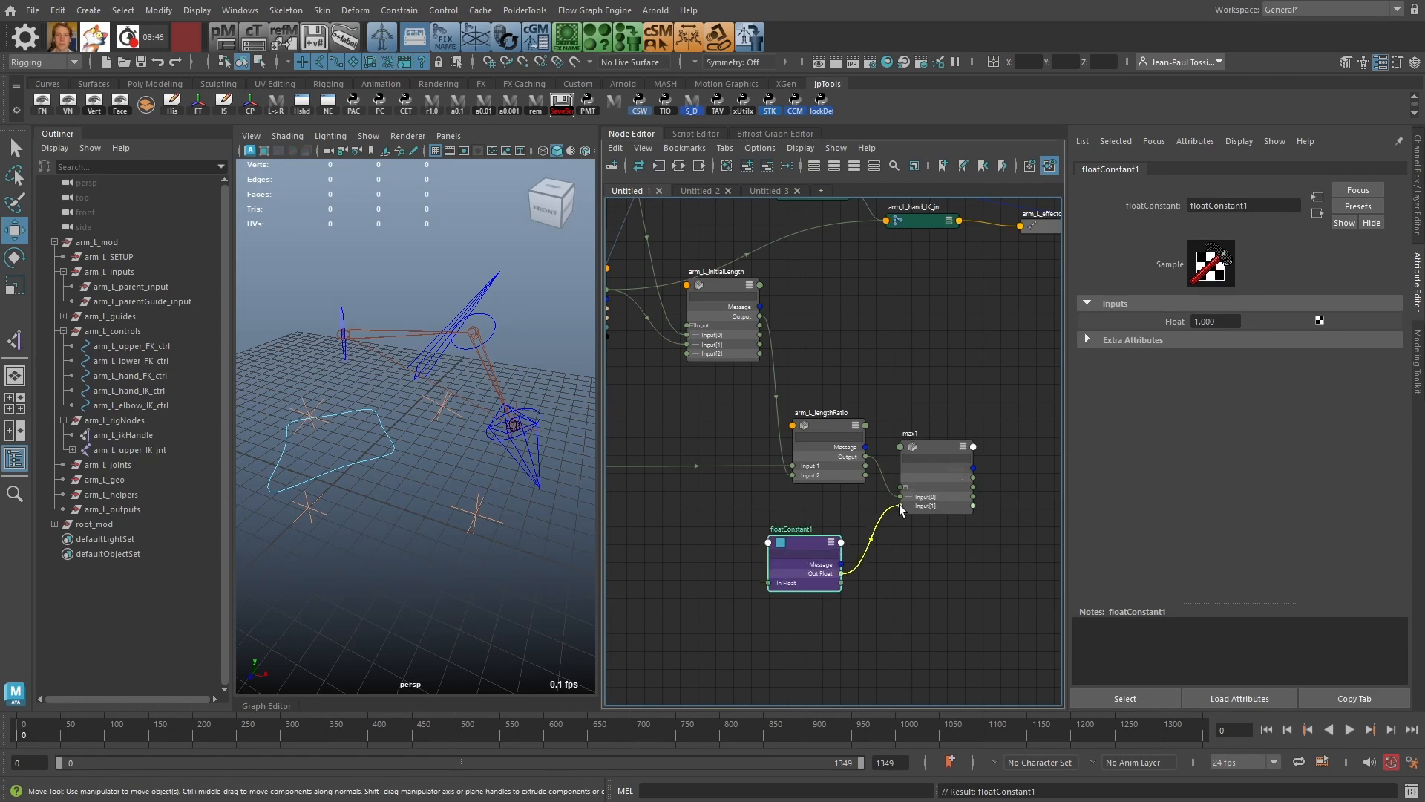
Step: Tidy the spacing of the max node and the float constant node beside arm_L_lengthRatio, keeping both input connections
{"action": "left_click_drag", "start_coordinate": [931, 445], "coordinate": [945, 473]}
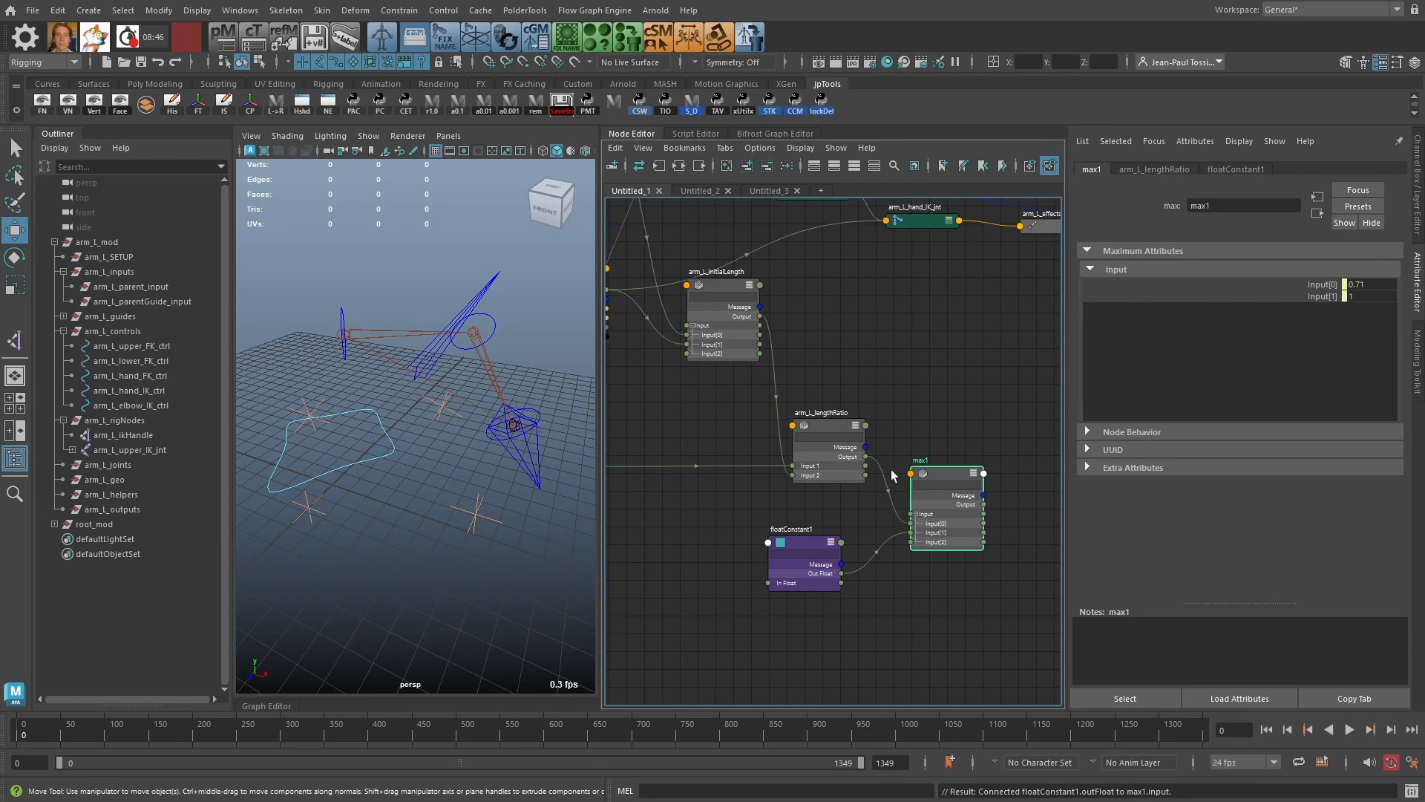
{"action": "left_click_drag", "start_coordinate": [936, 472], "coordinate": [938, 479]}
{"action": "left_click_drag", "start_coordinate": [913, 530], "coordinate": [882, 535]}
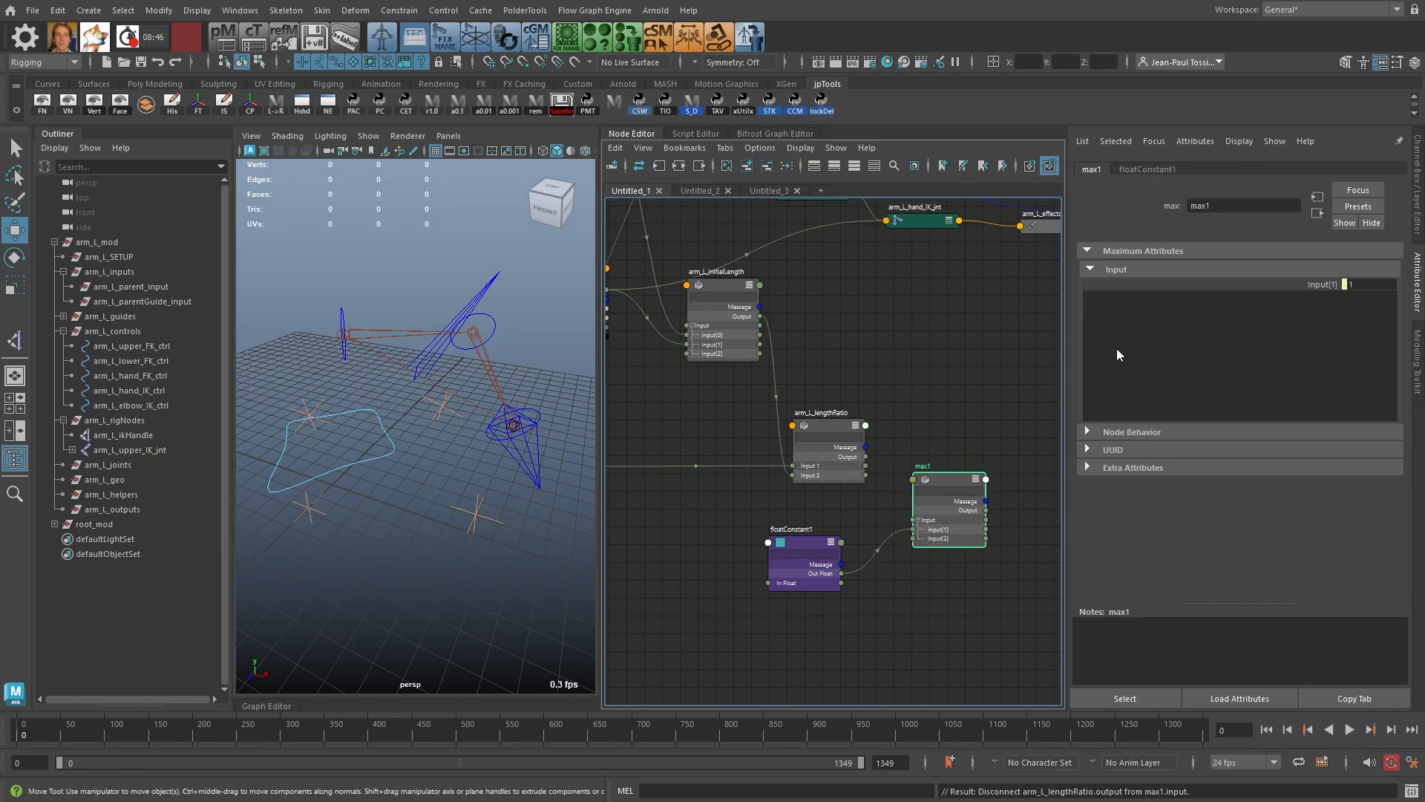
{"action": "key", "text": "ctrl+z"}
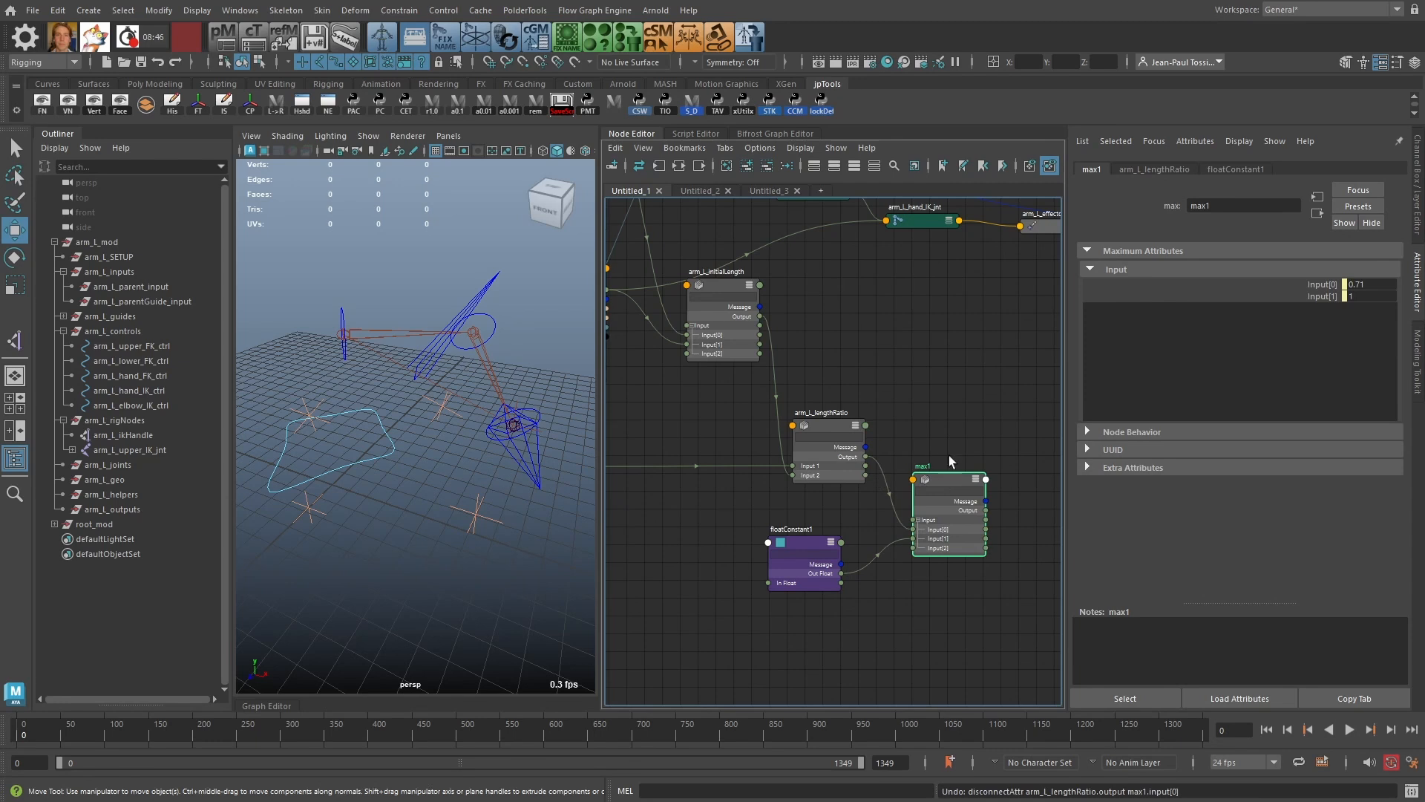
{"action": "left_click_drag", "start_coordinate": [950, 474], "coordinate": [943, 470]}
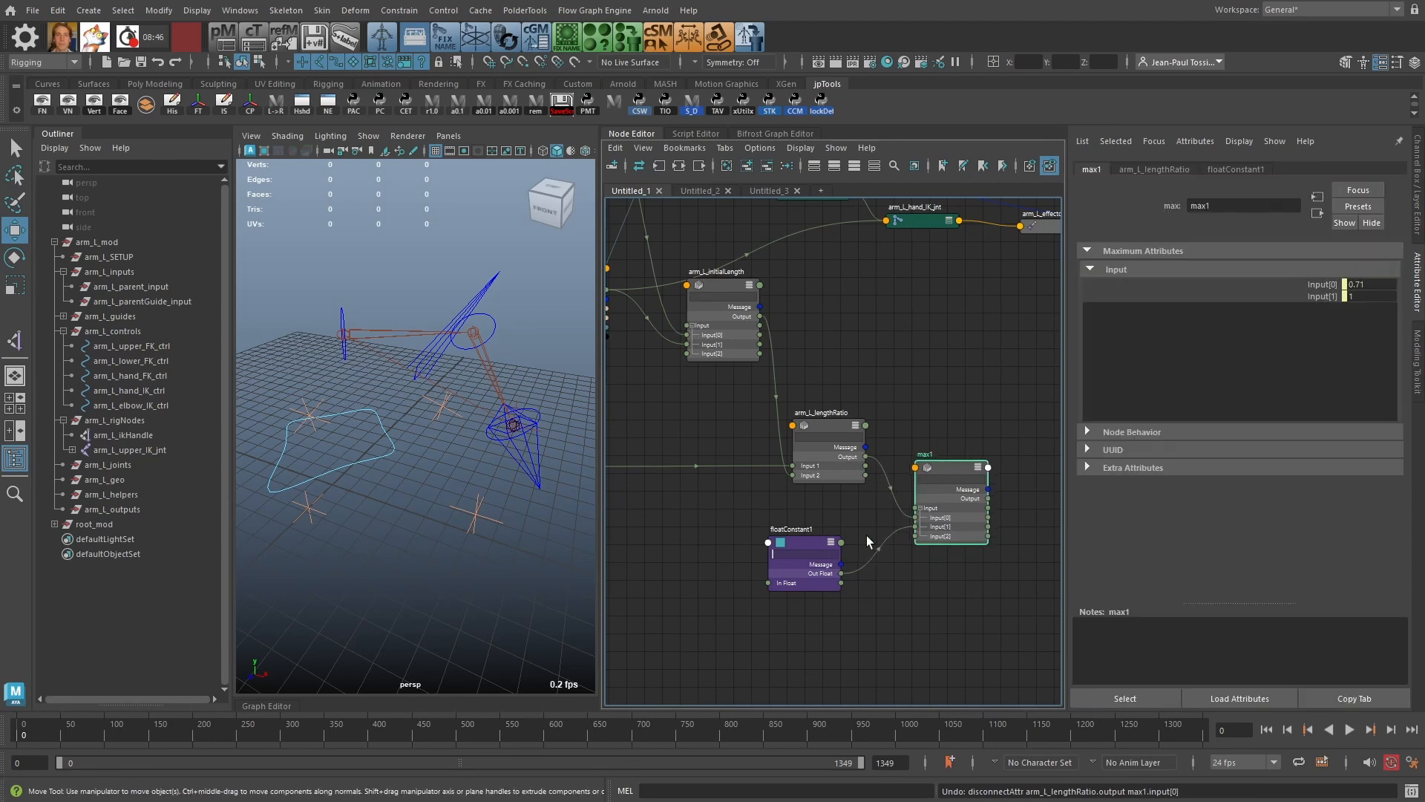
{"action": "left_click_drag", "start_coordinate": [809, 542], "coordinate": [823, 556]}
{"action": "left_click_drag", "start_coordinate": [951, 476], "coordinate": [948, 488]}
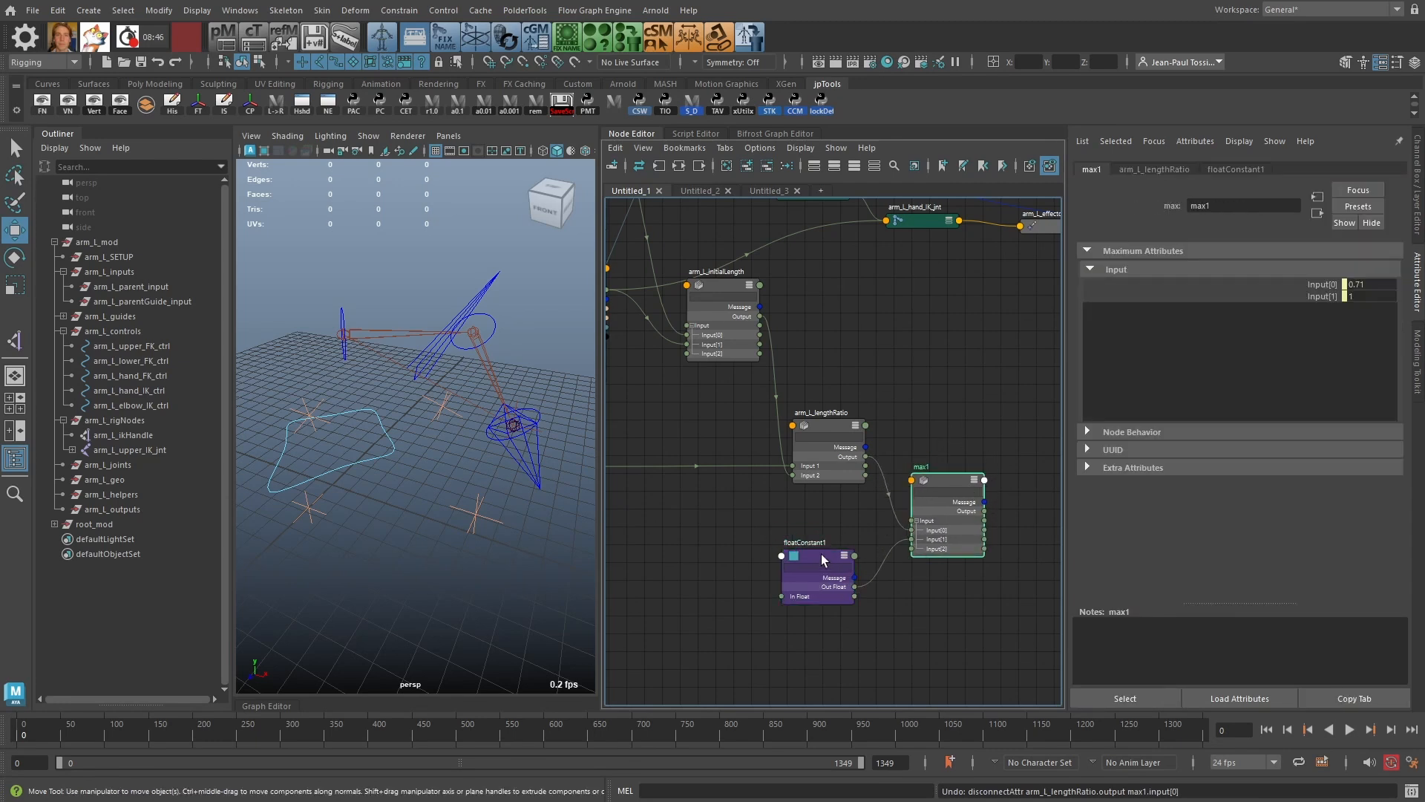
{"action": "left_click_drag", "start_coordinate": [821, 554], "coordinate": [826, 540]}
{"action": "left_click_drag", "start_coordinate": [933, 484], "coordinate": [932, 480]}
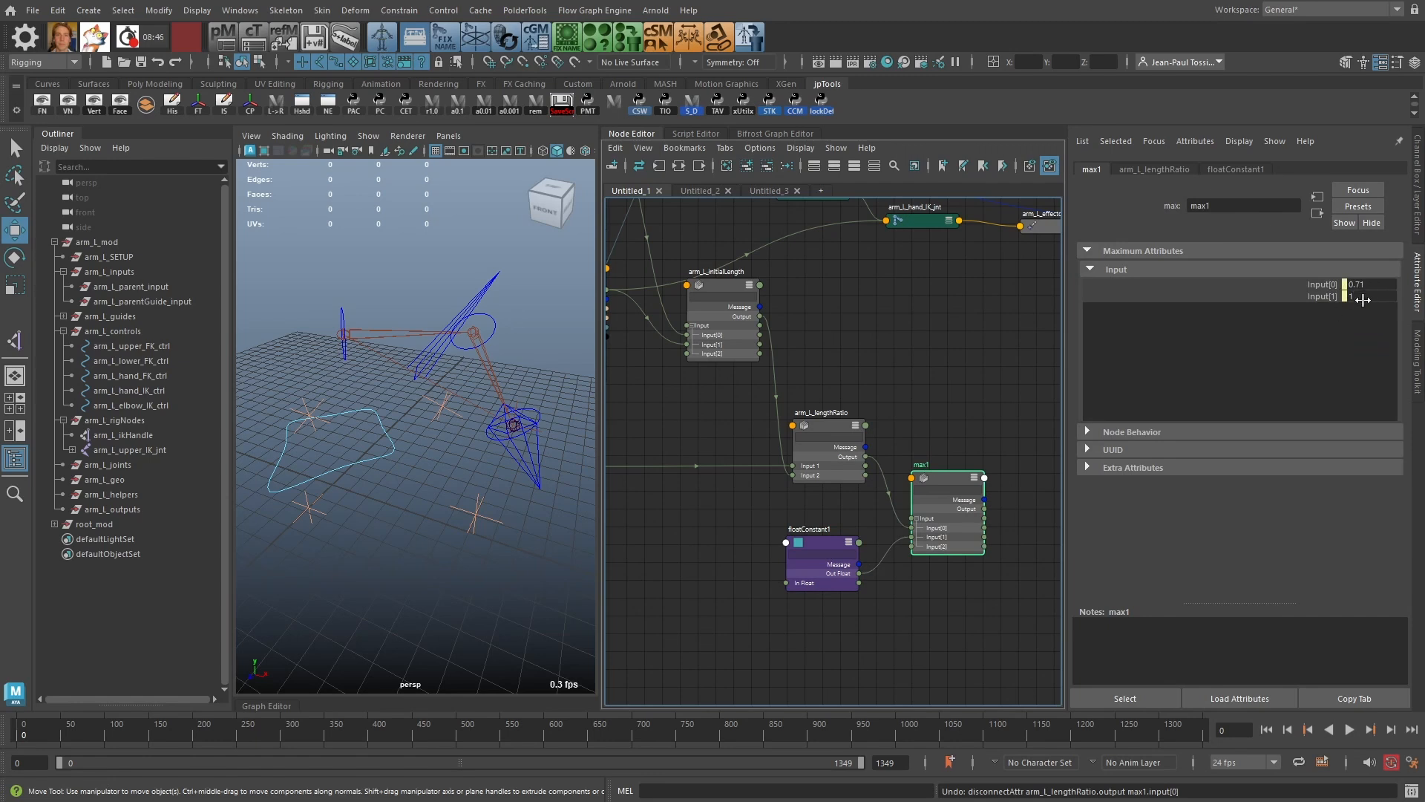
Step: Rename the float constant node as arm_L_float1
{"action": "left_click", "coordinate": [818, 534]}
{"action": "left_click", "coordinate": [812, 528]}
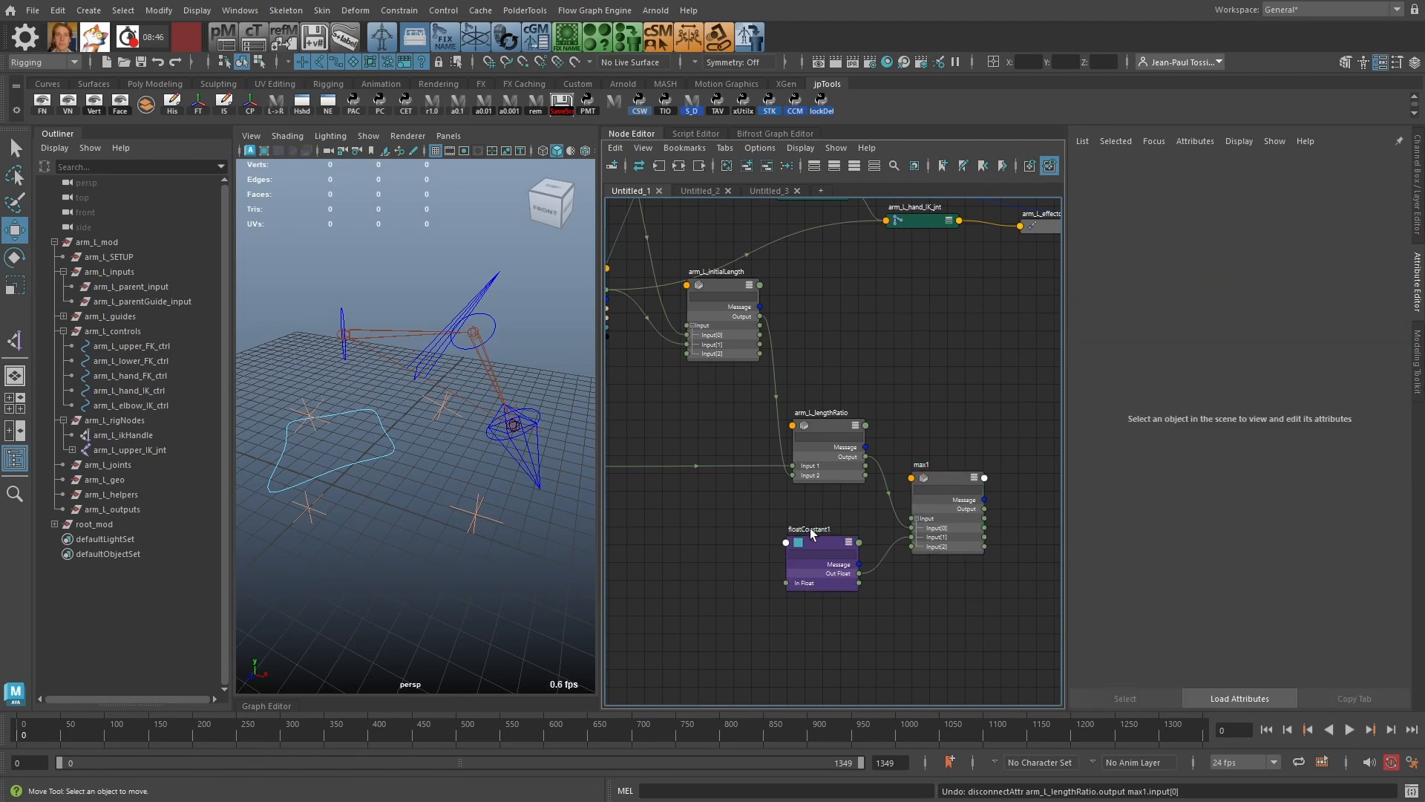
{"action": "double_click", "coordinate": [809, 528]}
{"action": "type", "text": "arm"}
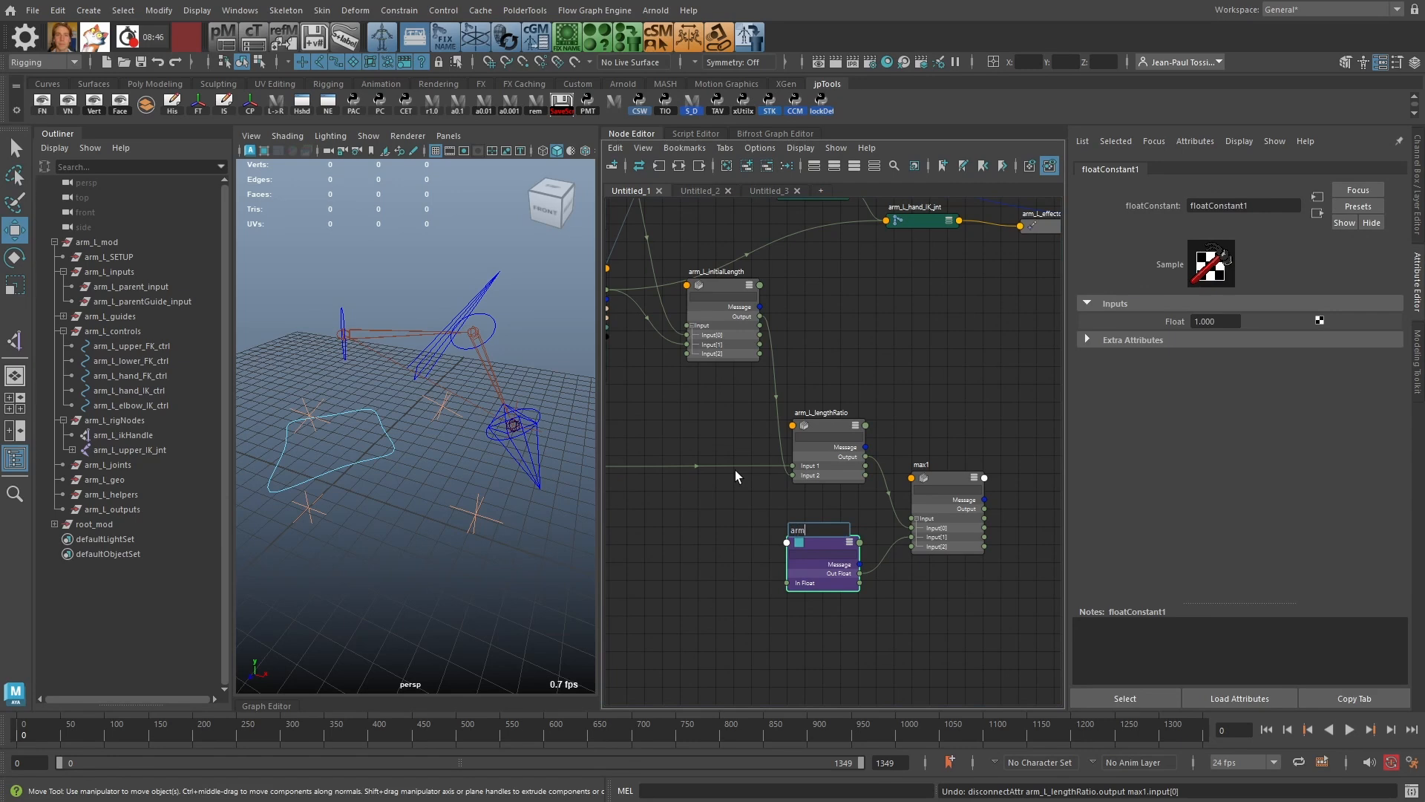
{"action": "type", "text": "_L_float1"}
{"action": "key", "text": "Return"}
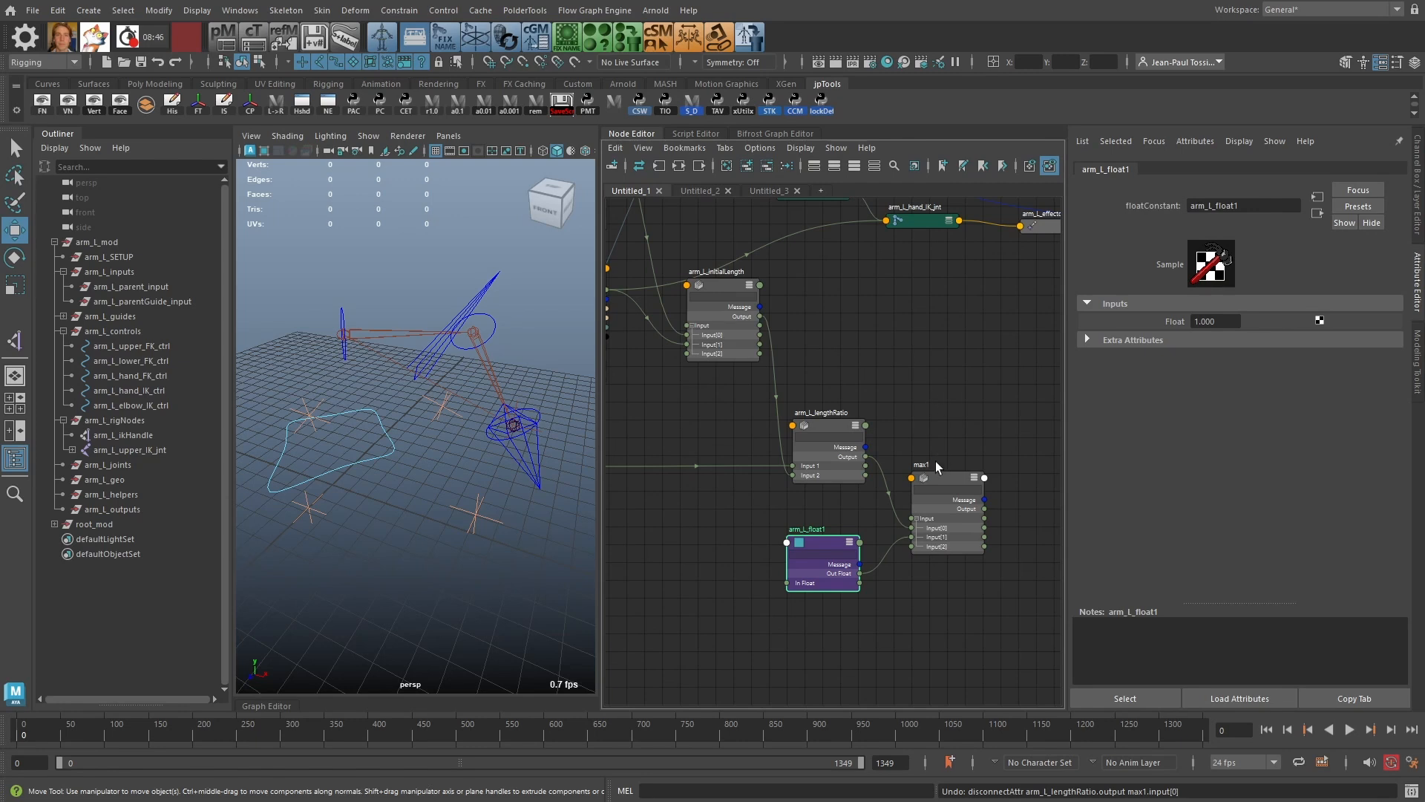
Step: Rename the max node as arm_L_scaler
{"action": "left_click", "coordinate": [935, 463]}
{"action": "middle_click_drag", "start_coordinate": [934, 402], "coordinate": [827, 354], "text": "alt"}
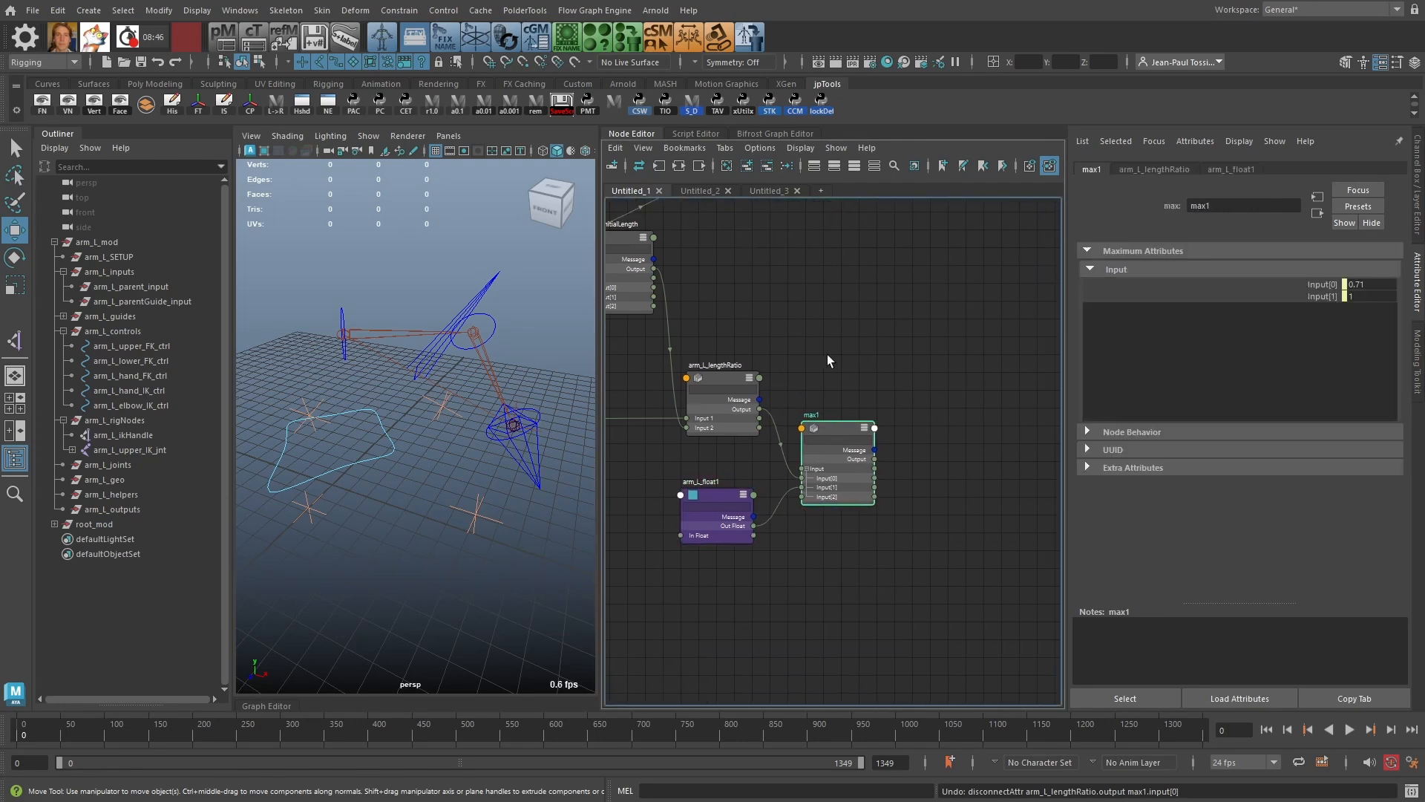
{"action": "double_click", "coordinate": [807, 416]}
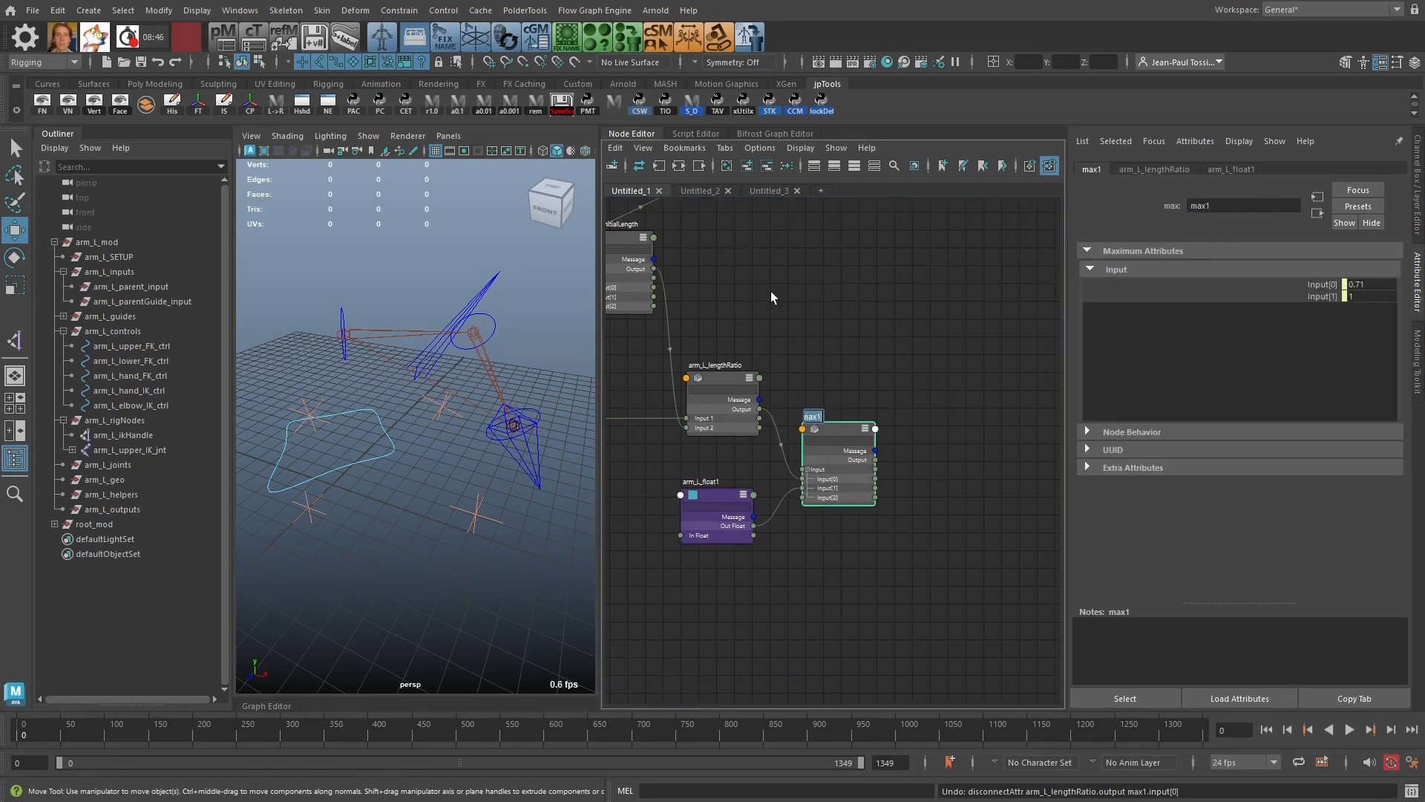
{"action": "type", "text": "arm"}
{"action": "type", "text": "_L"}
{"action": "type", "text": "_scale"}
{"action": "type", "text": "r"}
{"action": "key", "text": "Return"}
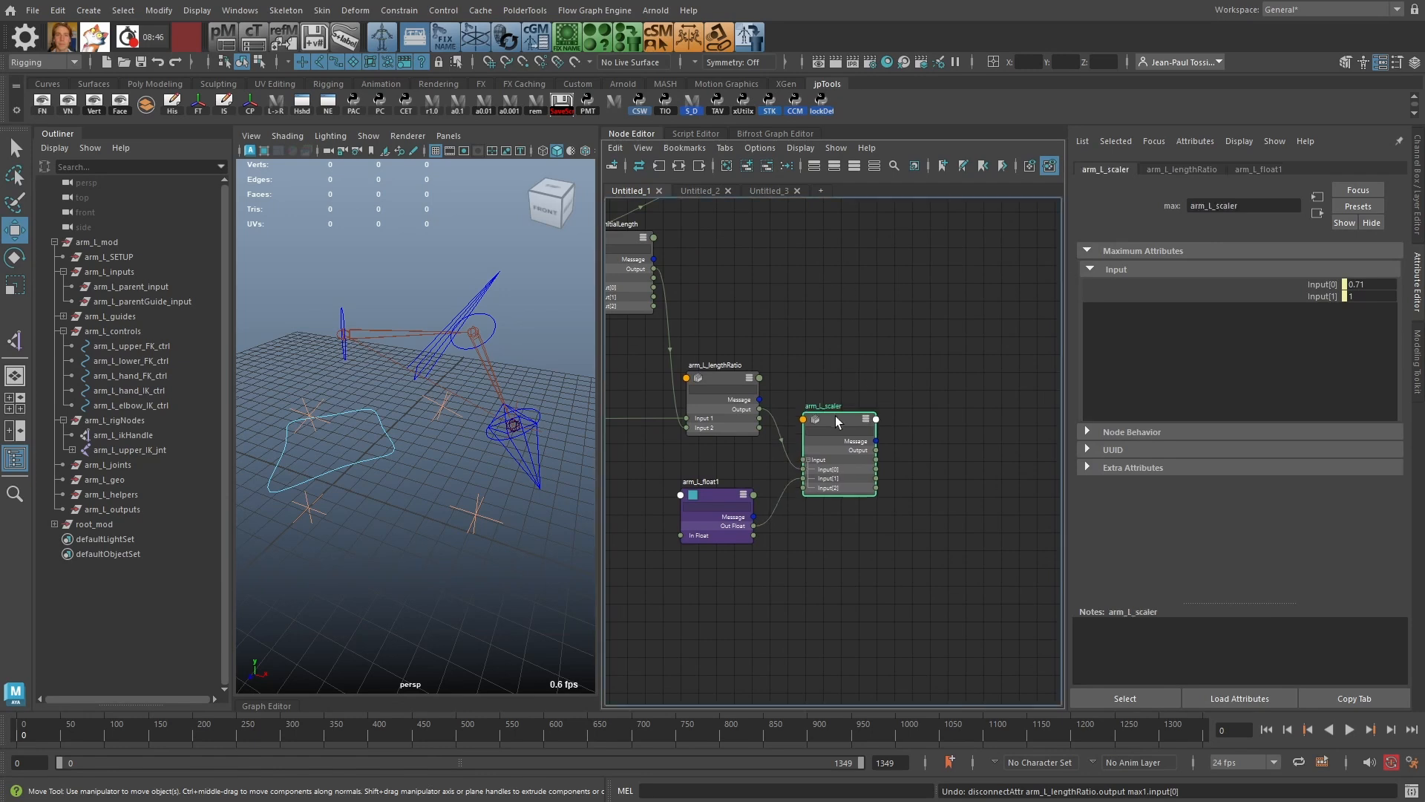
Step: Examine arm_L_upper_length and arm_L_lower_length and how they feed the IK joints in the node graph
{"action": "scroll", "coordinate": [817, 407], "scroll_direction": "down", "scroll_amount": 2}
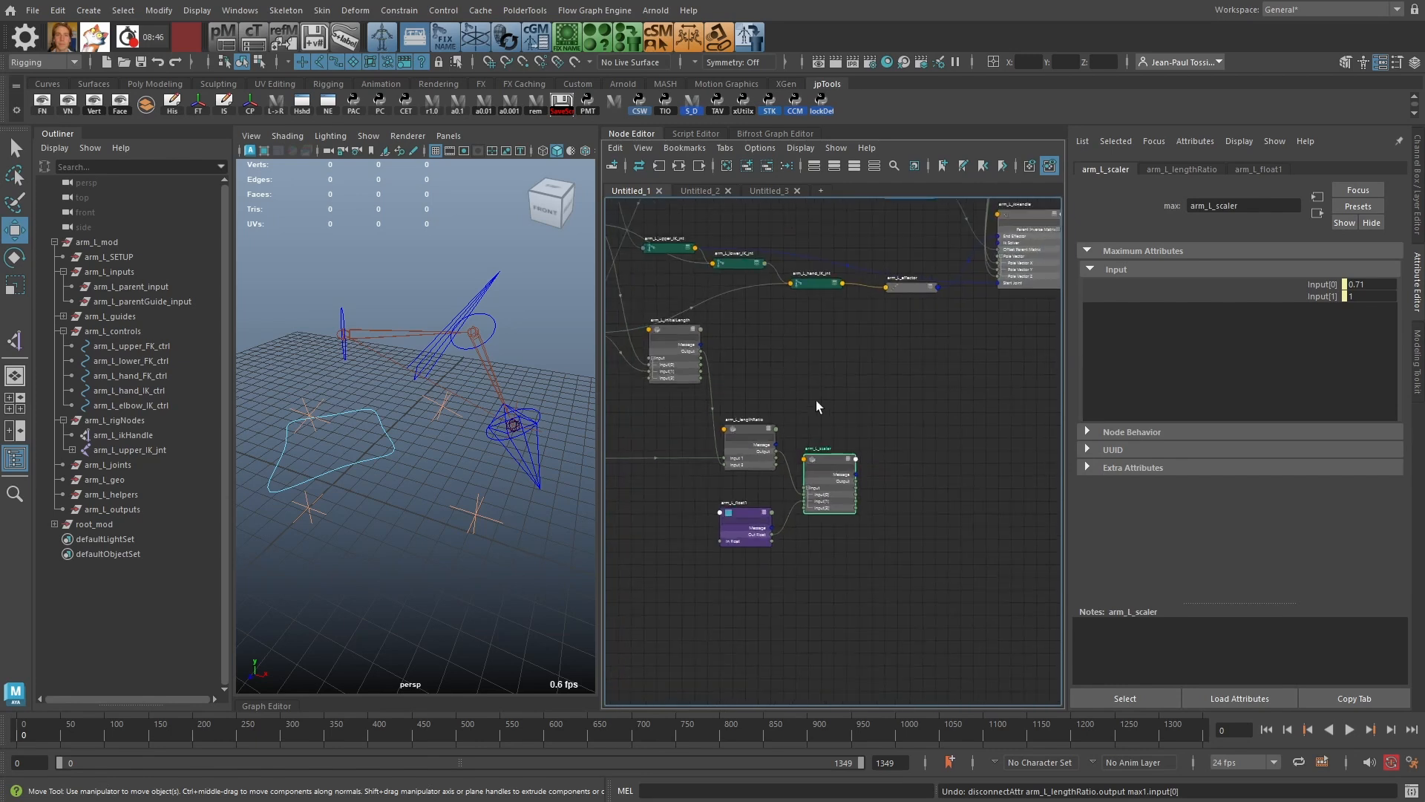
{"action": "middle_click_drag", "start_coordinate": [821, 403], "coordinate": [1035, 455], "text": "alt"}
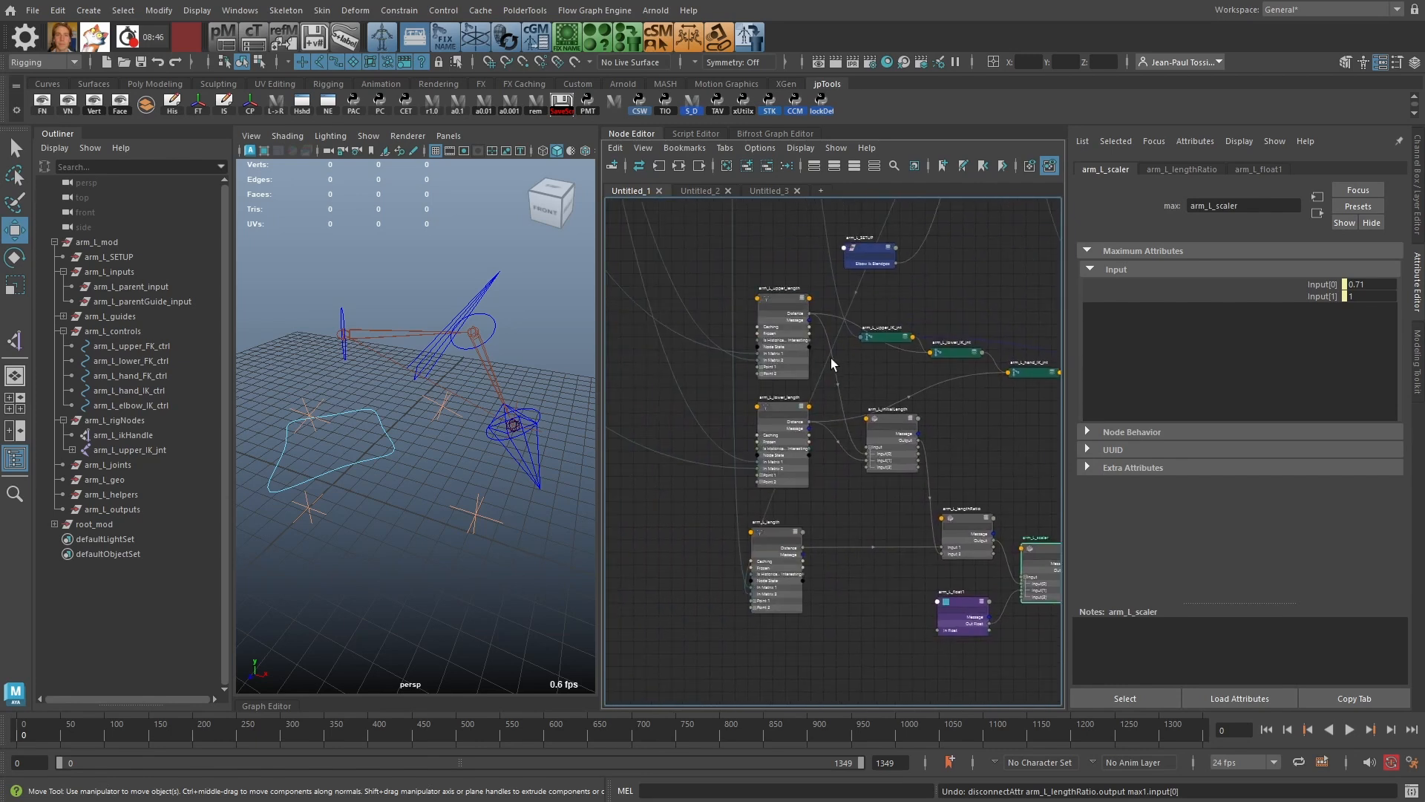
{"action": "scroll", "coordinate": [831, 358], "scroll_direction": "up", "scroll_amount": 2}
{"action": "left_click", "coordinate": [753, 274]}
{"action": "left_click", "coordinate": [750, 428], "text": "shift"}
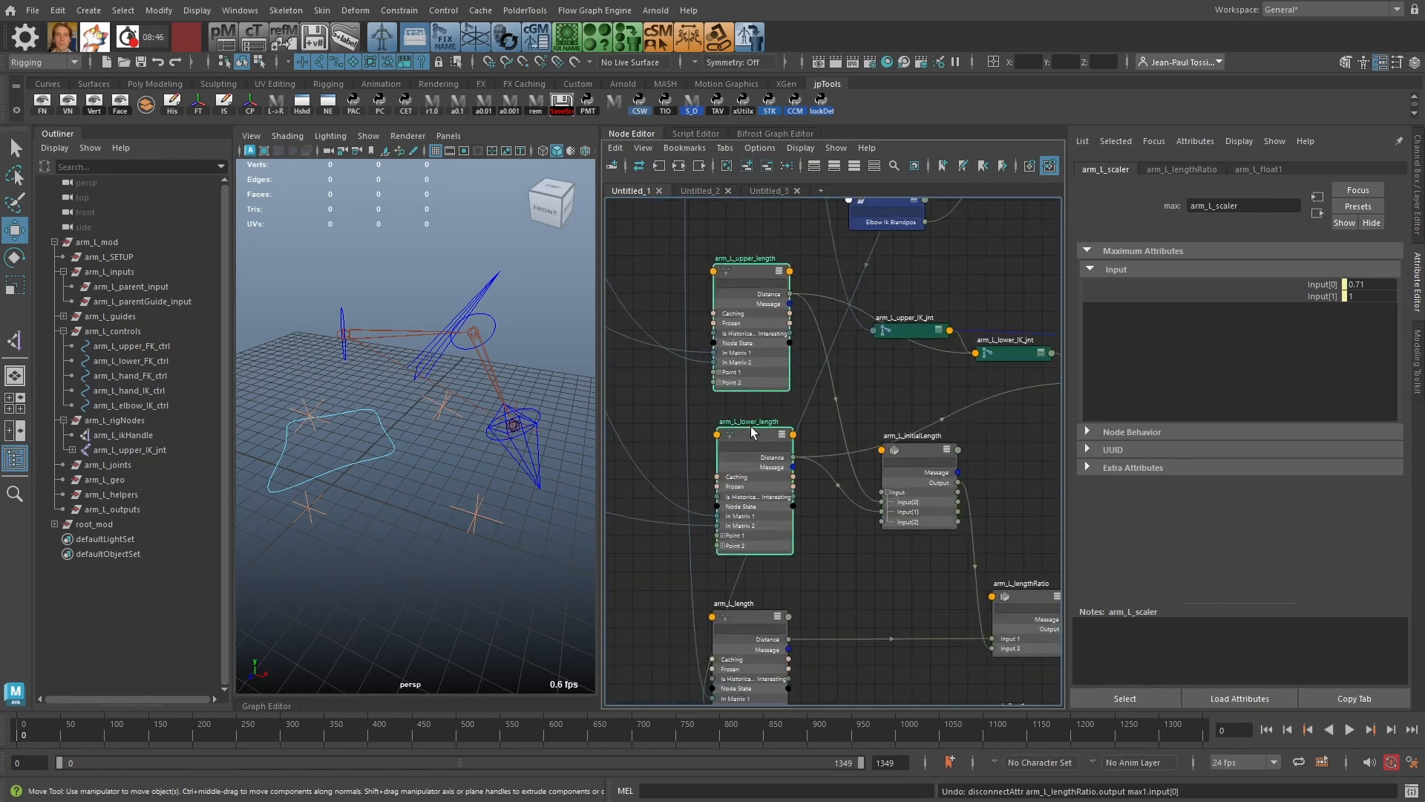
{"action": "scroll", "coordinate": [909, 499], "scroll_direction": "down", "scroll_amount": 3}
{"action": "middle_click_drag", "start_coordinate": [906, 499], "coordinate": [809, 494], "text": "alt"}
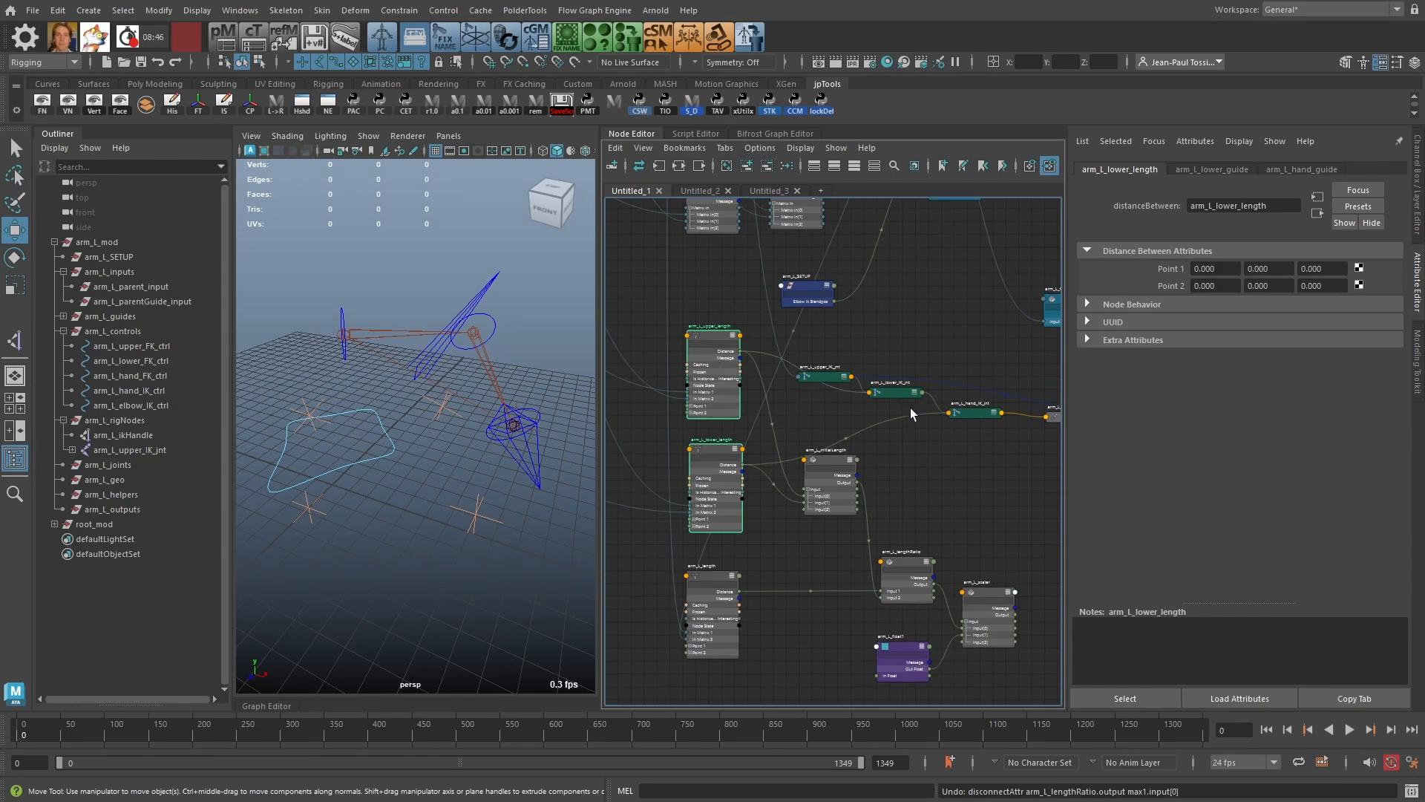
{"action": "scroll", "coordinate": [950, 466], "scroll_direction": "down", "scroll_amount": 2}
{"action": "middle_click_drag", "start_coordinate": [894, 467], "coordinate": [739, 484], "text": "alt"}
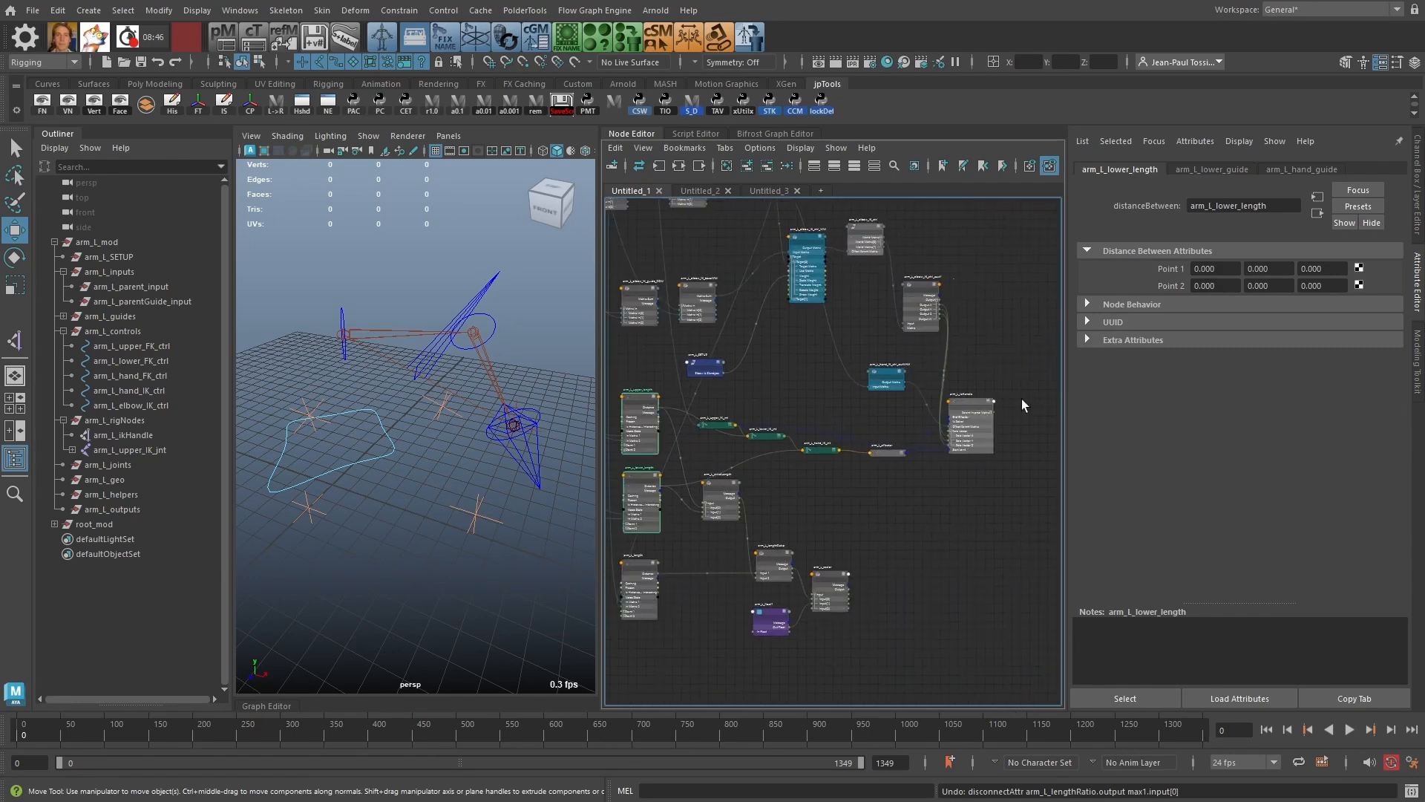
Step: Move the three length nodes, arm_L_initialLength, arm_L_lengthRatio, arm_L_float1 and arm_L_scaler together away from the IK joints to free up space
{"action": "middle_click_drag", "start_coordinate": [845, 557], "coordinate": [977, 527], "text": "alt"}
{"action": "left_click_drag", "start_coordinate": [719, 357], "coordinate": [778, 582]}
{"action": "left_click", "coordinate": [856, 476], "text": "shift"}
{"action": "left_click", "coordinate": [912, 535], "text": "shift"}
{"action": "left_click", "coordinate": [961, 558], "text": "shift"}
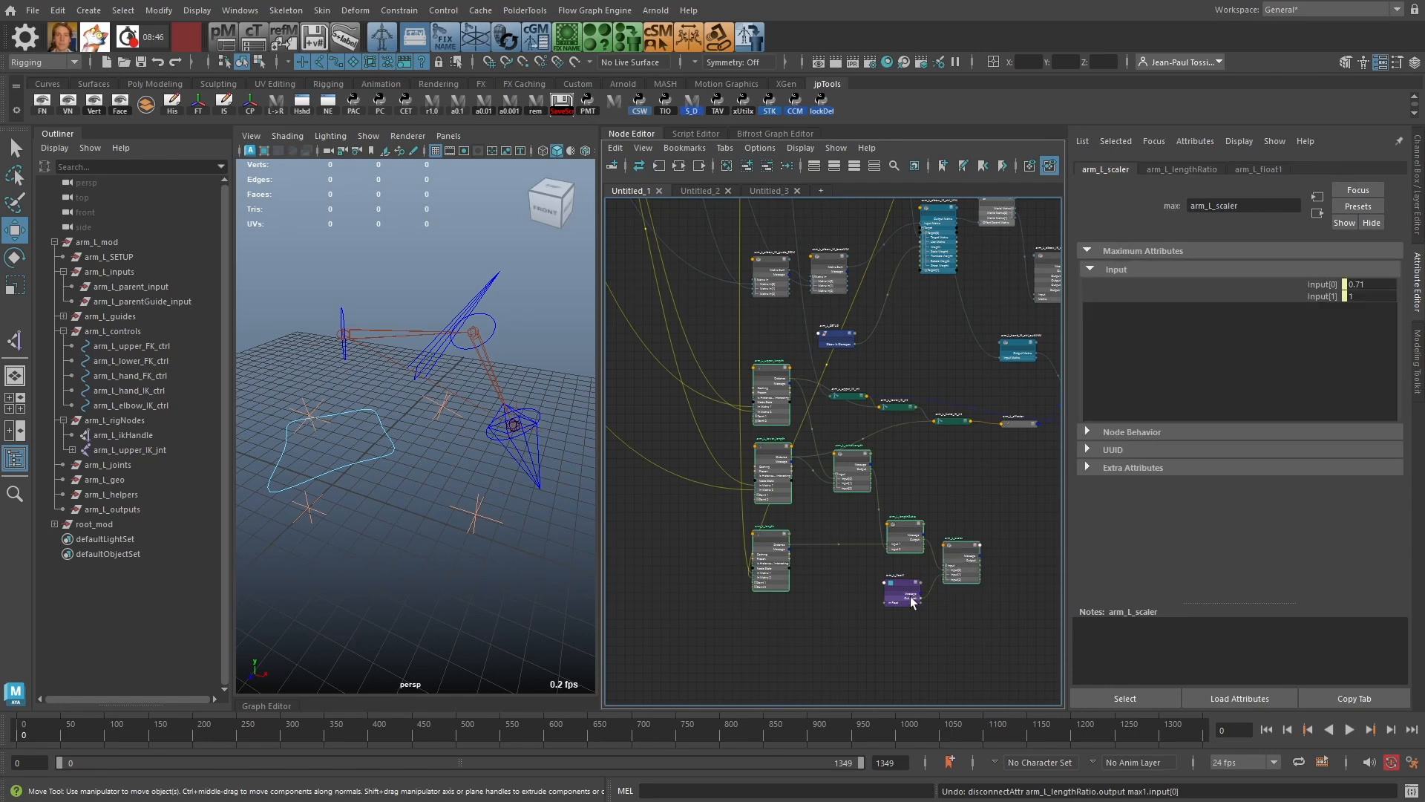
{"action": "left_click", "coordinate": [912, 598], "text": "shift"}
{"action": "left_click_drag", "start_coordinate": [968, 571], "coordinate": [774, 550]}
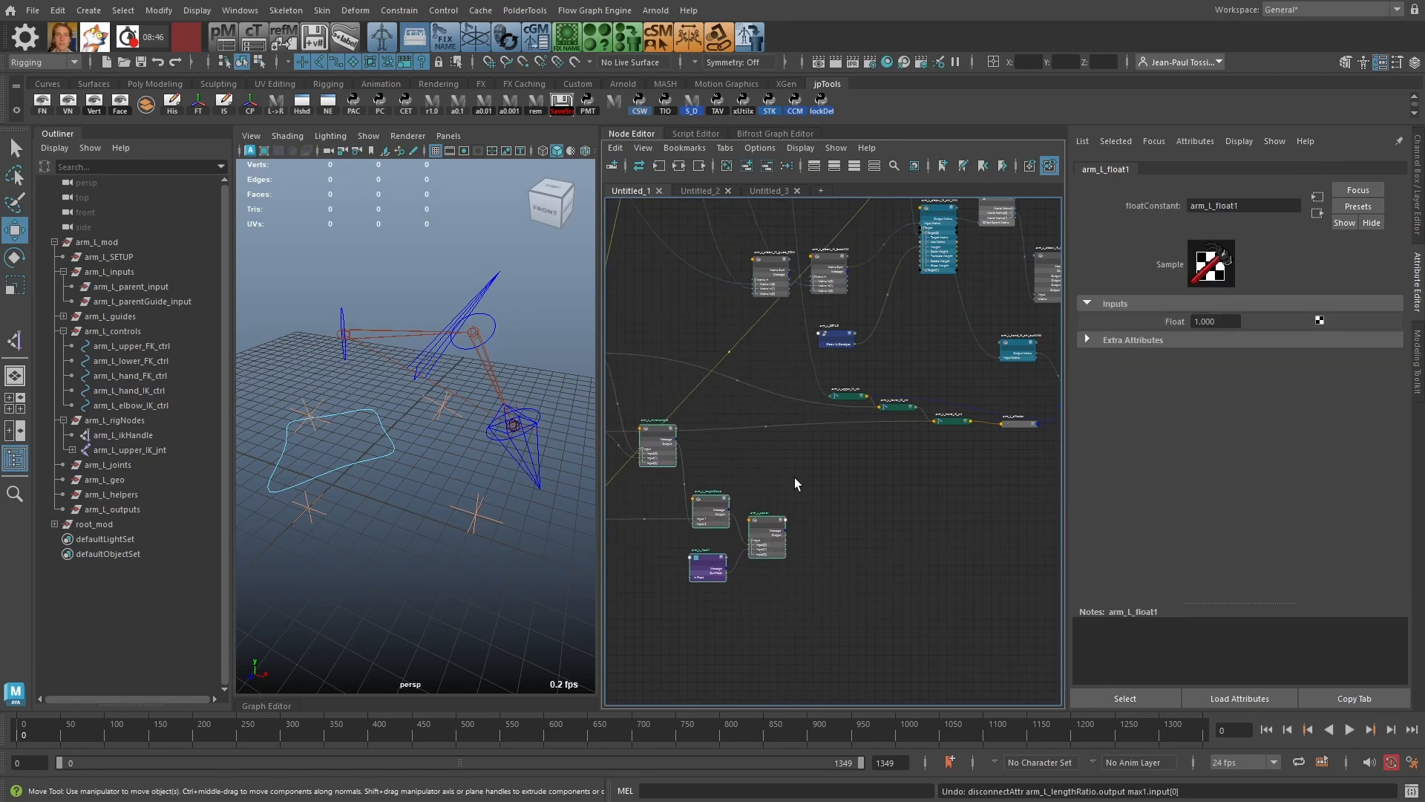
{"action": "left_click", "coordinate": [794, 479]}
Step: Create a multiply node in the free space between arm_L_initialLength and the IK joints
{"action": "middle_click_drag", "start_coordinate": [795, 478], "coordinate": [876, 478], "text": "alt"}
{"action": "right_click_drag", "start_coordinate": [876, 478], "coordinate": [987, 493], "text": "alt"}
{"action": "key", "text": "Tab"}
{"action": "type", "text": "m"}
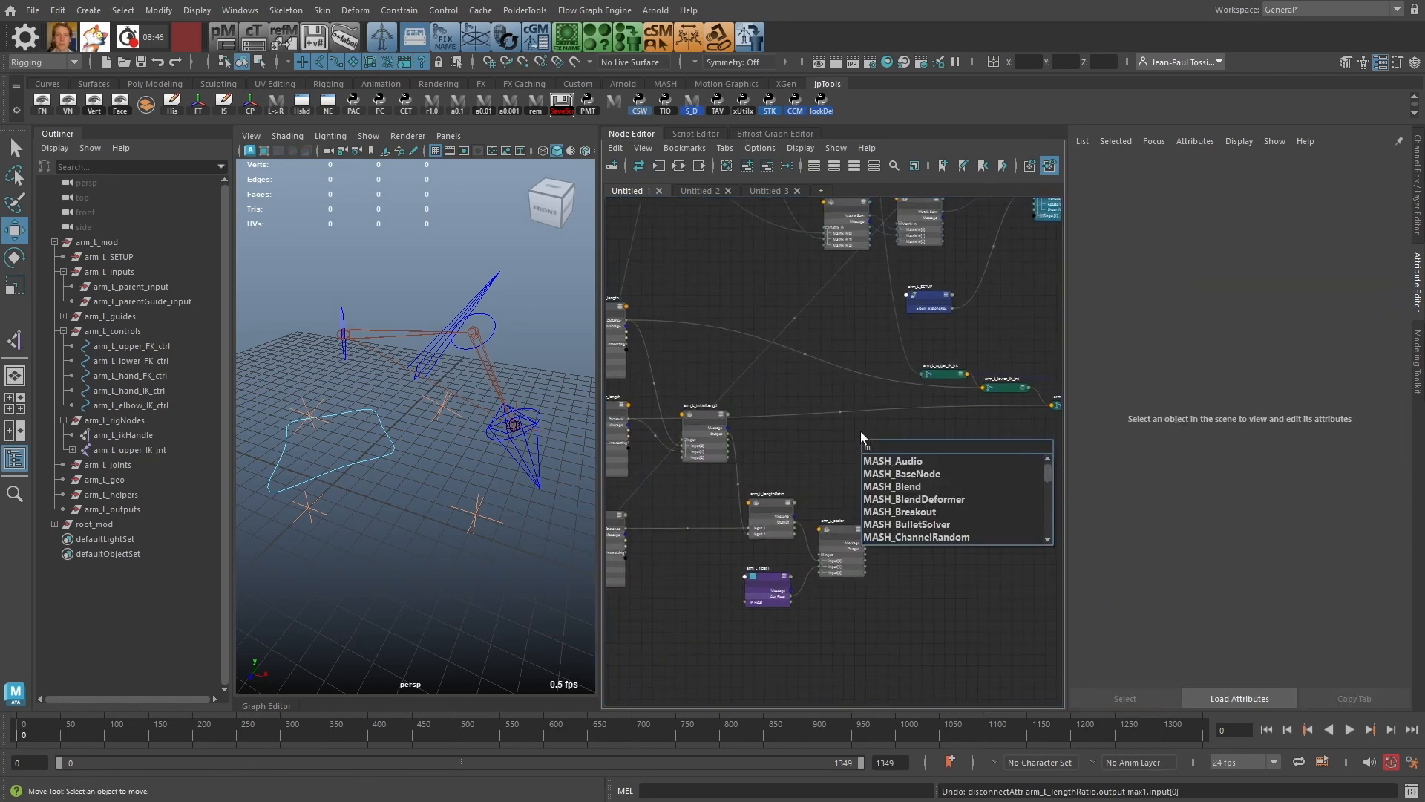
{"action": "type", "text": "u"}
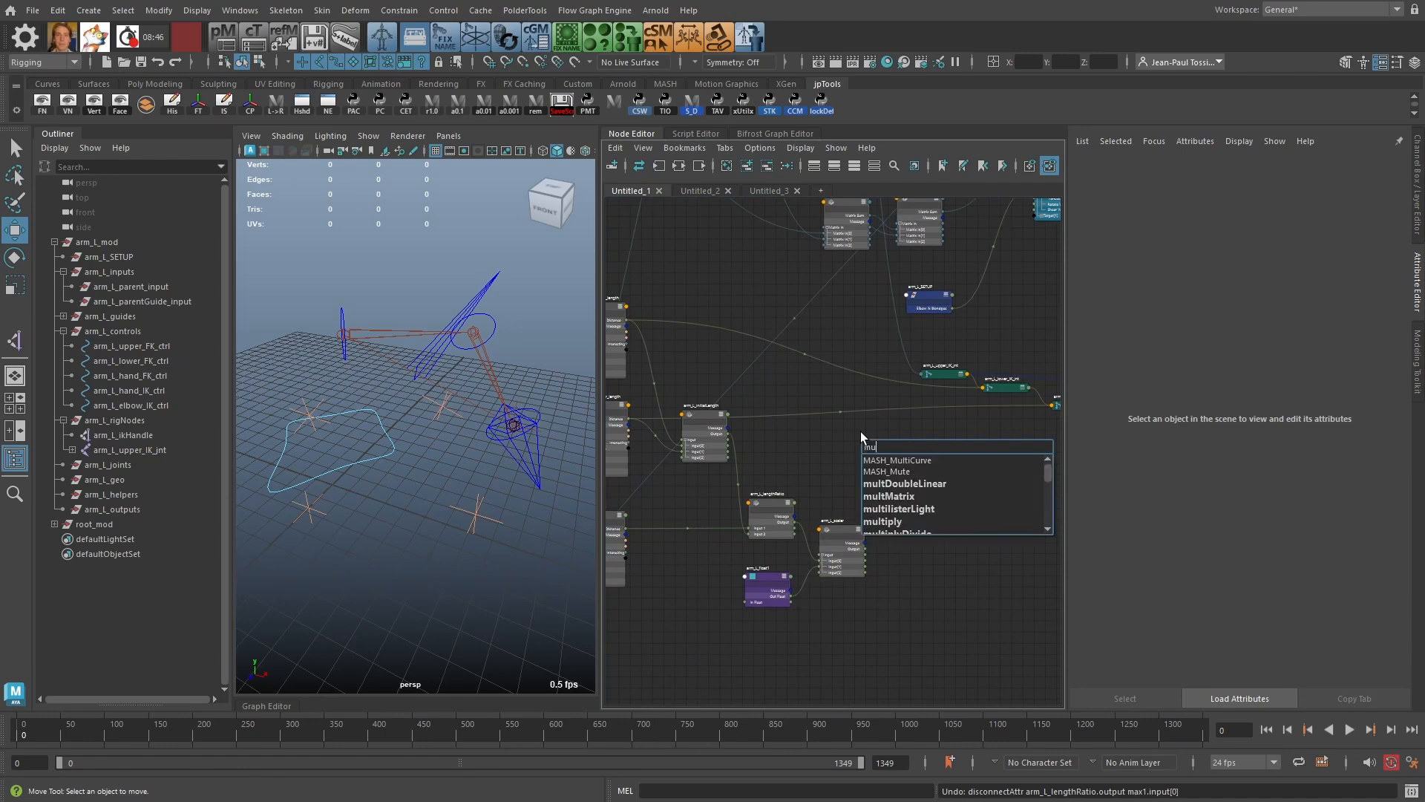
{"action": "type", "text": "lt"}
{"action": "key", "text": "Down"}
{"action": "key", "text": "Down"}
{"action": "key", "text": "Down"}
{"action": "key", "text": "Down"}
{"action": "key", "text": "Down"}
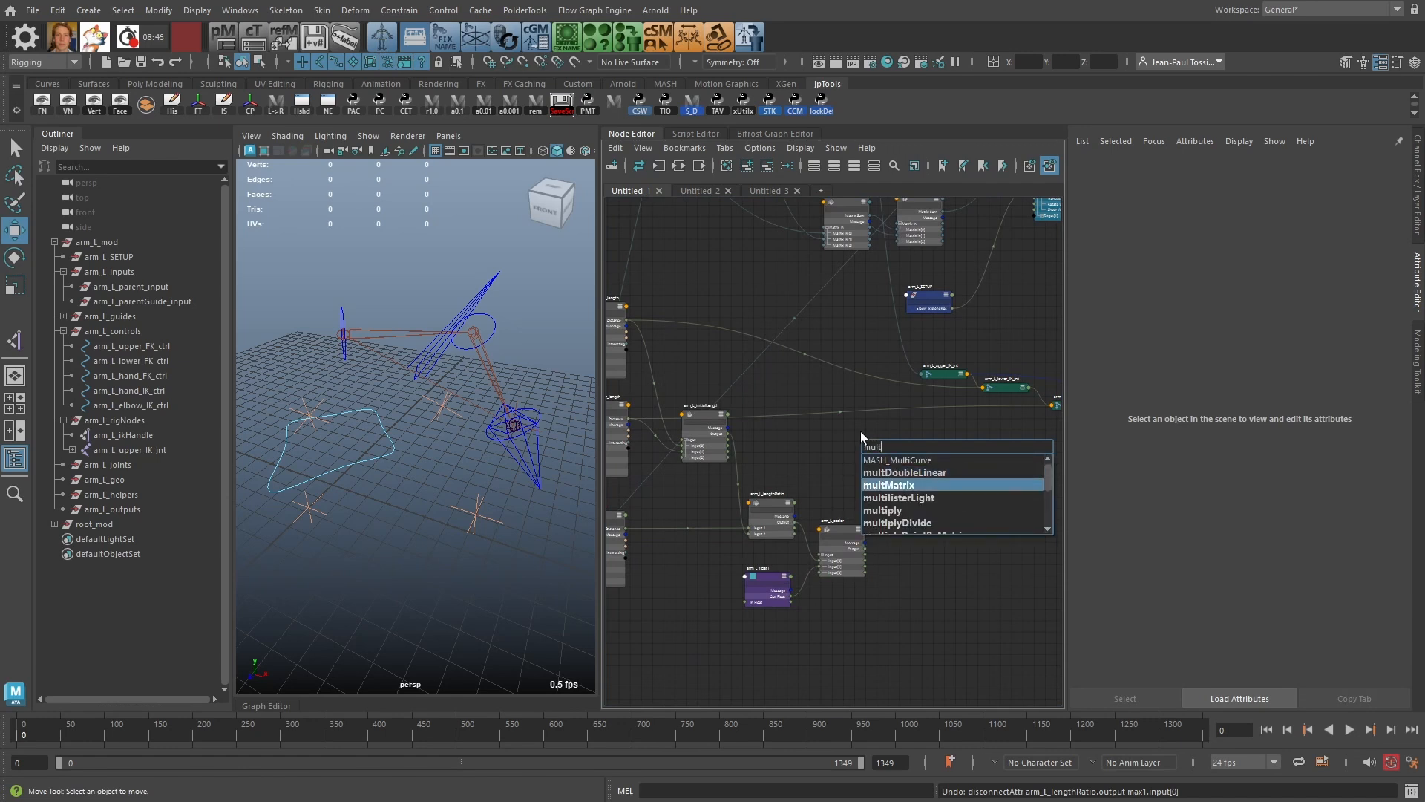
{"action": "key", "text": "Return"}
{"action": "scroll", "coordinate": [859, 392], "scroll_direction": "up", "scroll_amount": 3}
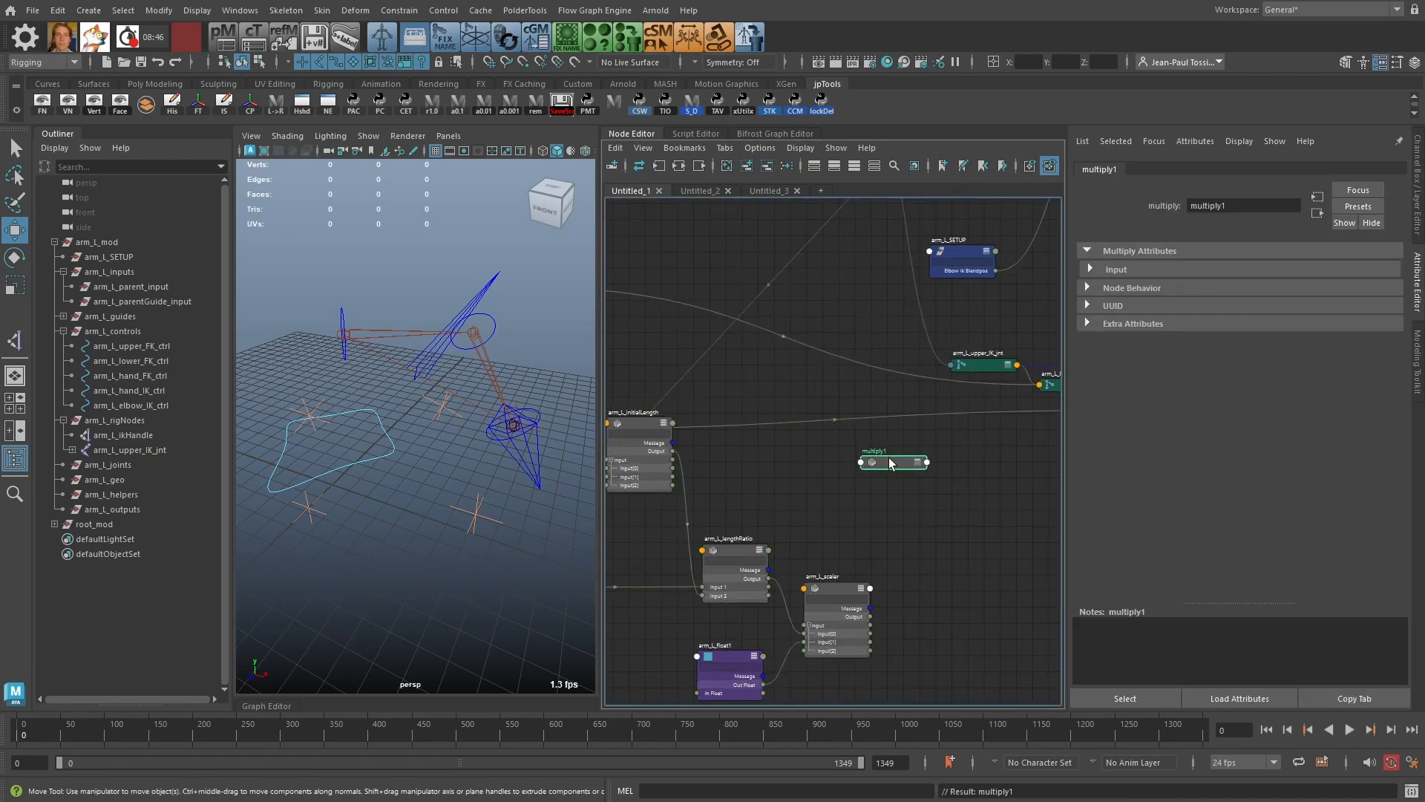
Step: Create a multDoubleLinear node below the multiply node and space the two nodes apart
{"action": "left_click", "coordinate": [863, 511]}
{"action": "key", "text": "Tab"}
{"action": "type", "text": "mult"}
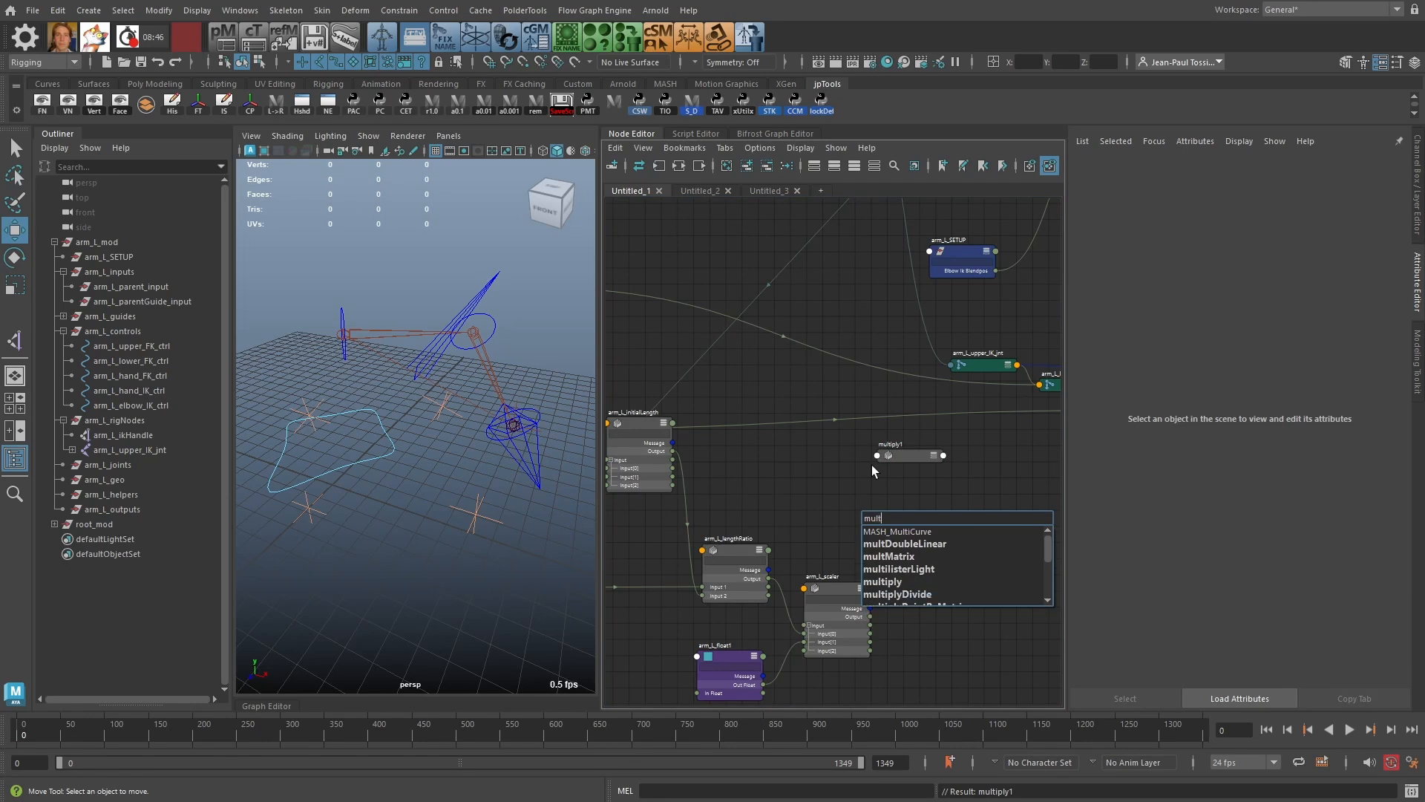
{"action": "key", "text": "Down"}
{"action": "key", "text": "Down"}
{"action": "key", "text": "Return"}
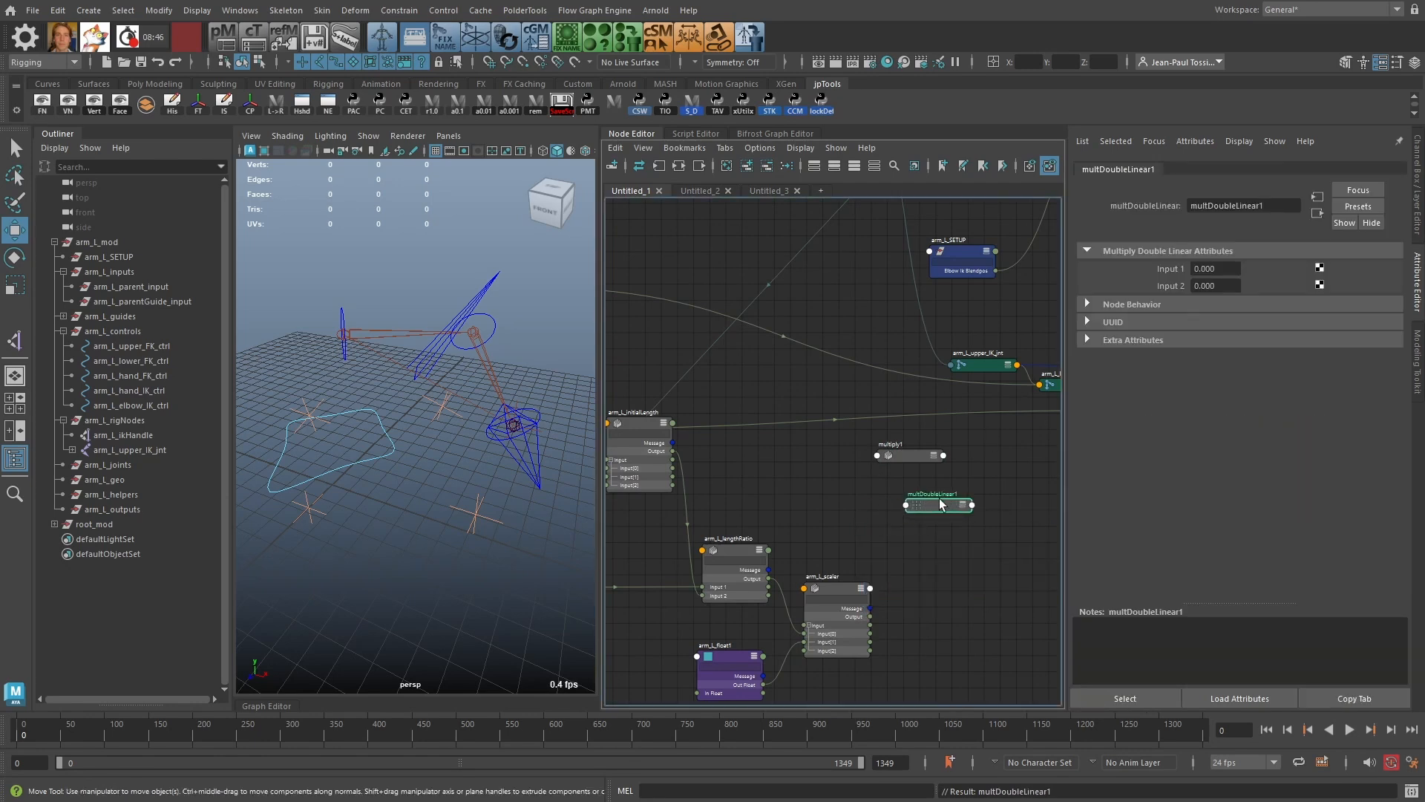
{"action": "scroll", "coordinate": [973, 563], "scroll_direction": "up", "scroll_amount": 1}
{"action": "right_click_drag", "start_coordinate": [972, 563], "coordinate": [986, 577], "text": "alt"}
{"action": "left_click_drag", "start_coordinate": [932, 495], "coordinate": [917, 505]}
{"action": "left_click_drag", "start_coordinate": [902, 439], "coordinate": [896, 427]}
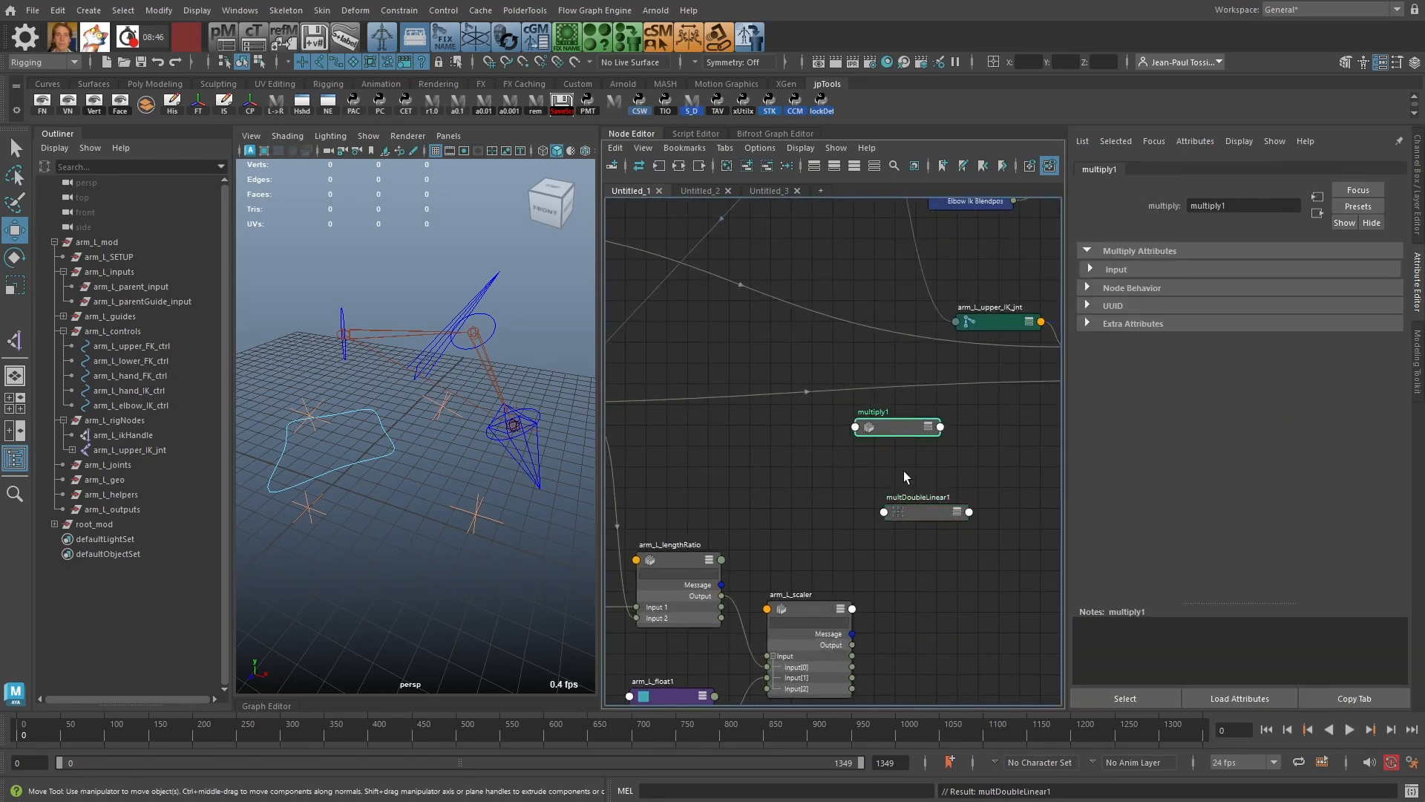
{"action": "left_click_drag", "start_coordinate": [916, 508], "coordinate": [938, 500]}
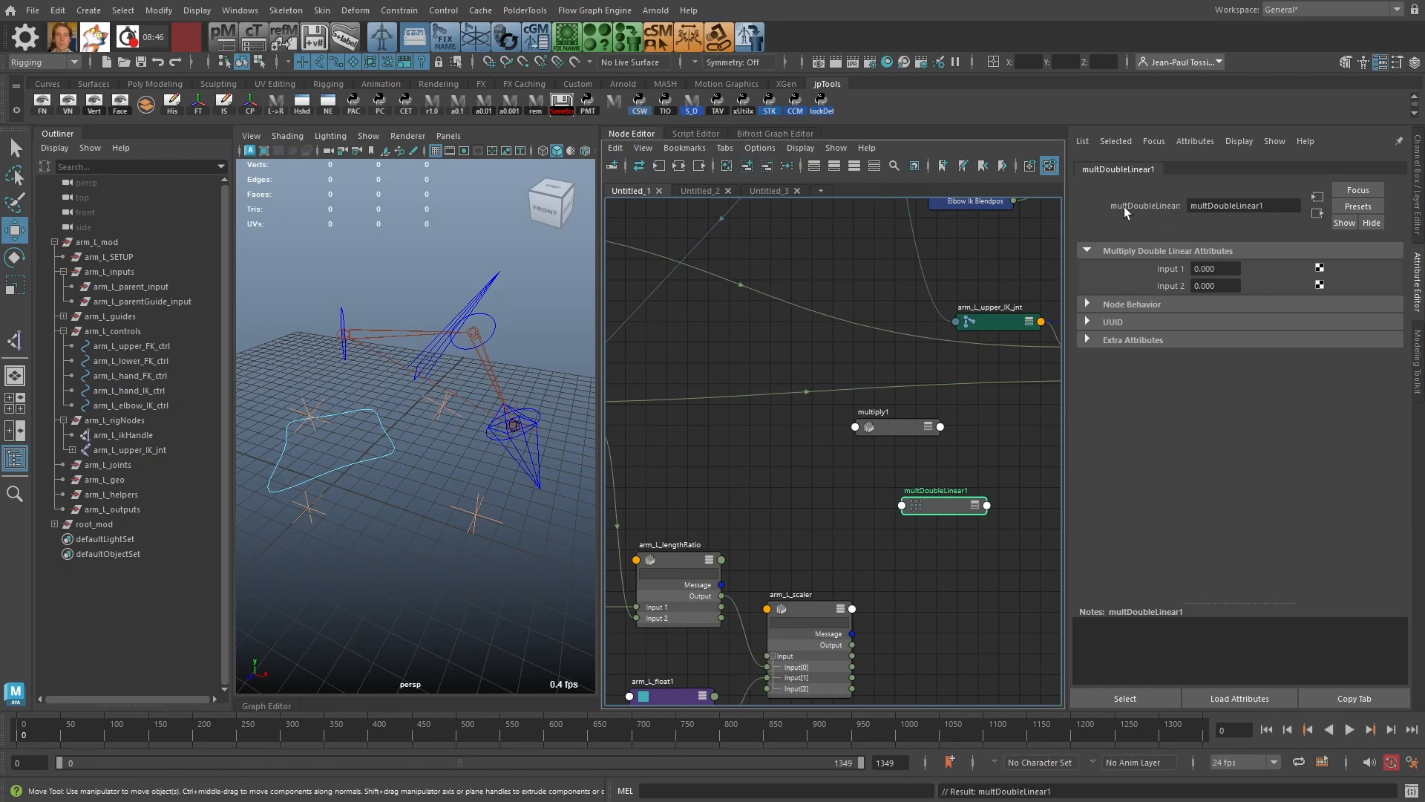
Step: Delete the multDoubleLinear1 node below multiply1 from the node graph
{"action": "mouse_move", "coordinate": [946, 505]}
{"action": "left_mouse_down"}
{"action": "mouse_move", "coordinate": [936, 512]}
{"action": "mouse_move", "coordinate": [936, 495]}
{"action": "mouse_move", "coordinate": [937, 527]}
{"action": "mouse_move", "coordinate": [936, 499]}
{"action": "left_mouse_up"}
{"action": "left_click", "coordinate": [938, 502]}
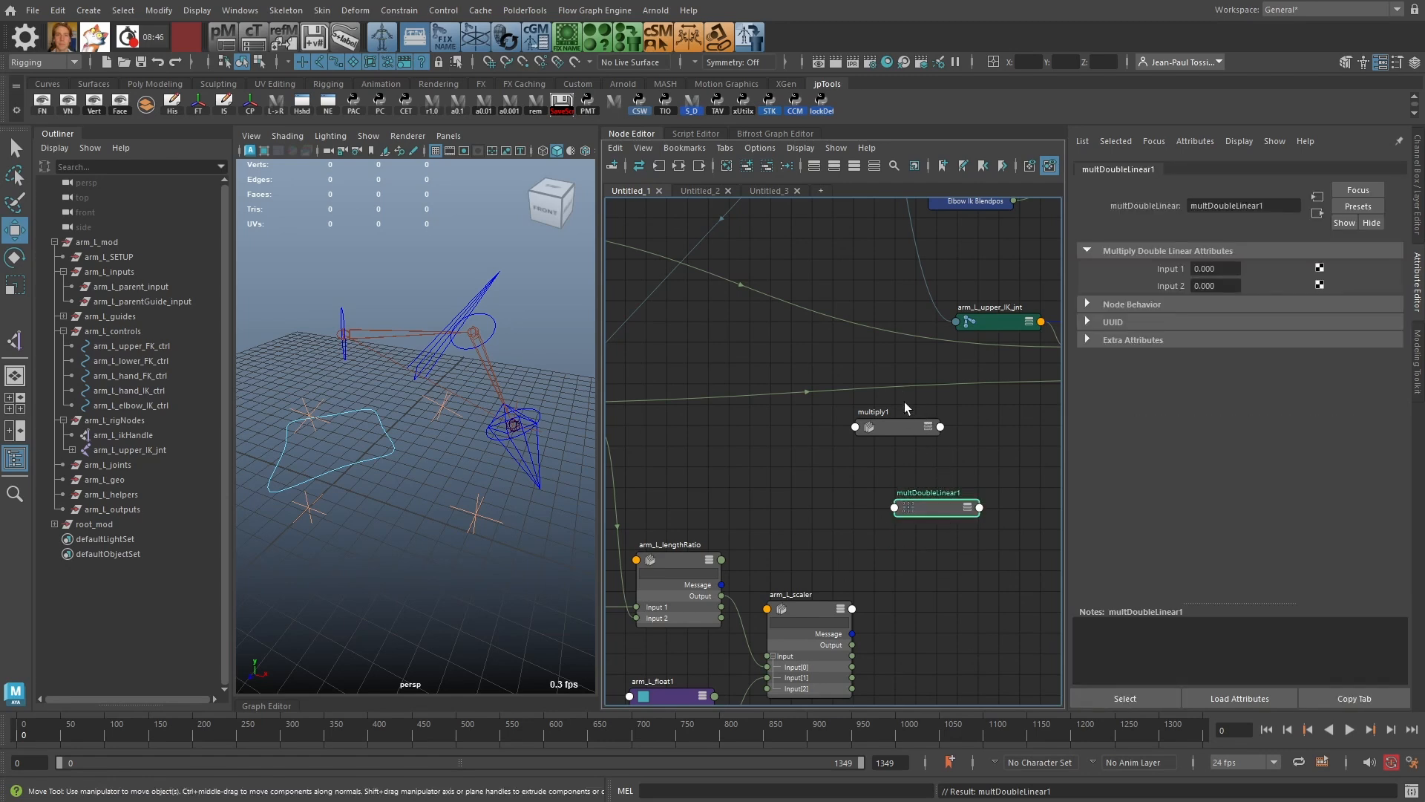
{"action": "left_click_drag", "start_coordinate": [893, 430], "coordinate": [897, 443]}
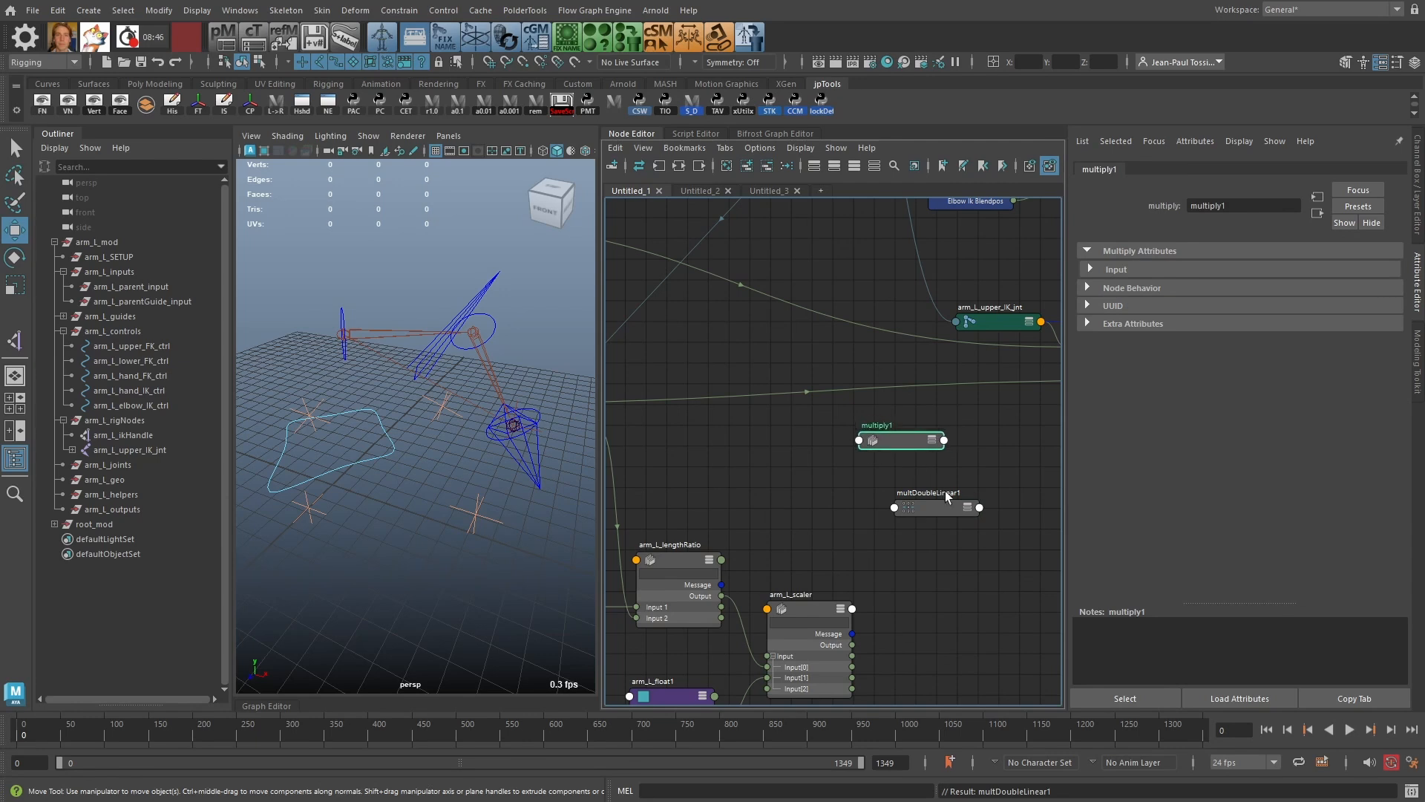
{"action": "left_click_drag", "start_coordinate": [947, 497], "coordinate": [954, 500]}
{"action": "key", "text": "Delete"}
Step: Expand multiply1 to show all its attributes and connect arm_L_scaler's Output to its Input[0]
{"action": "left_click_drag", "start_coordinate": [900, 440], "coordinate": [953, 495]}
{"action": "key", "text": "3"}
{"action": "left_click", "coordinate": [919, 542]}
{"action": "left_click", "coordinate": [938, 460]}
{"action": "middle_click_drag", "start_coordinate": [915, 464], "coordinate": [889, 390], "text": "alt"}
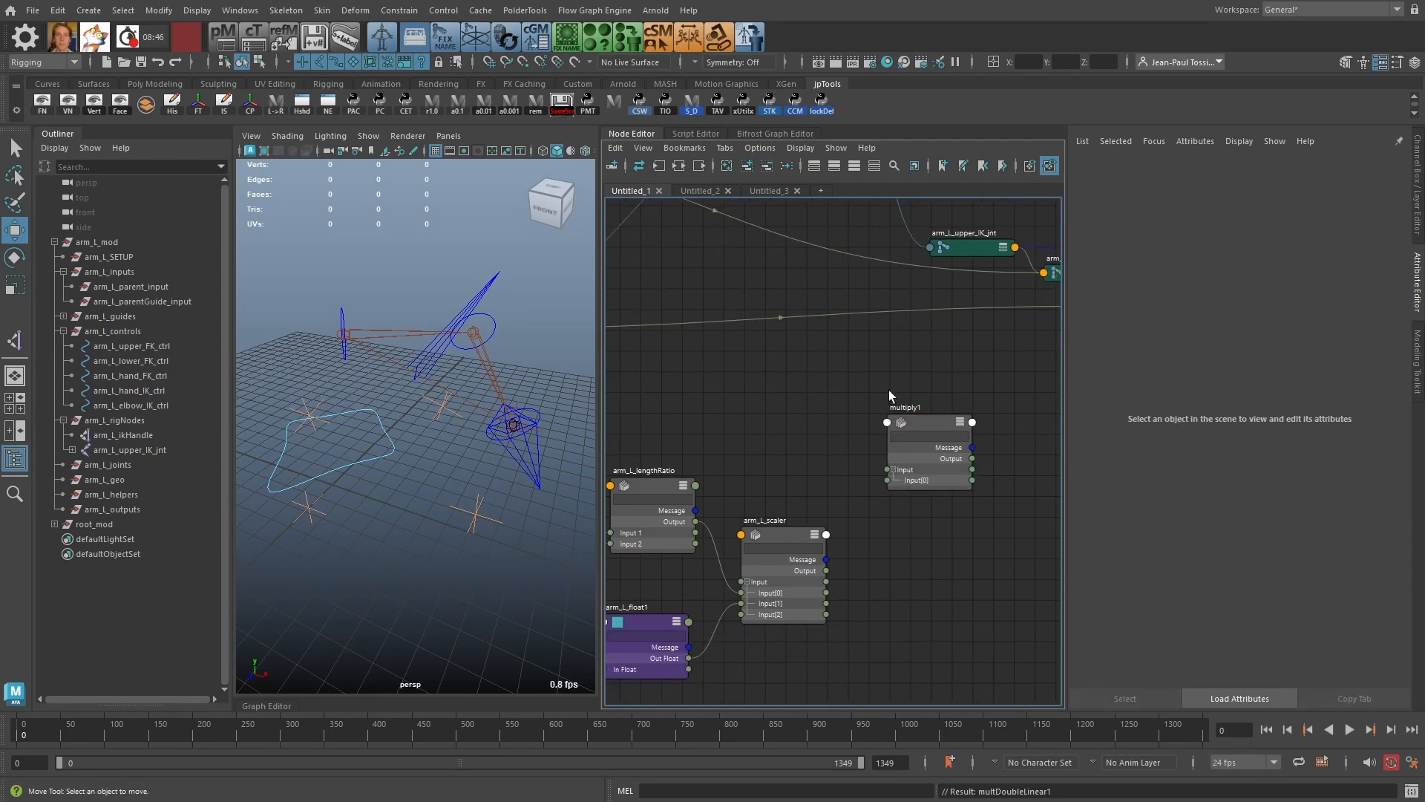
{"action": "left_click_drag", "start_coordinate": [826, 571], "coordinate": [888, 480]}
{"action": "left_click_drag", "start_coordinate": [927, 434], "coordinate": [929, 444]}
{"action": "left_click", "coordinate": [786, 528]}
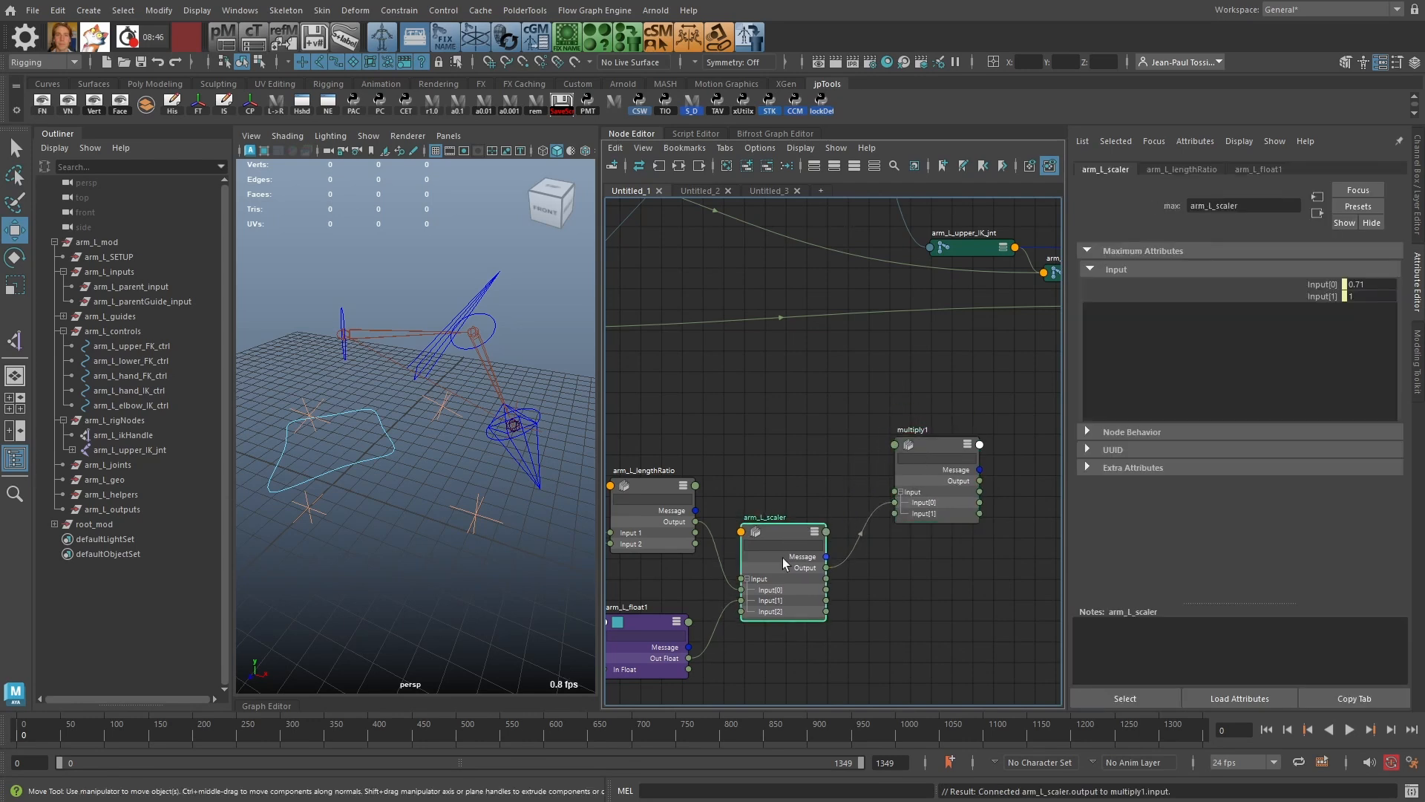
{"action": "left_click", "coordinate": [923, 440]}
Step: Connect the Distance output of the arm_L_upper_length node to Input[1] of multiply1
{"action": "middle_click_drag", "start_coordinate": [889, 401], "coordinate": [968, 515], "text": "alt"}
{"action": "scroll", "coordinate": [968, 514], "scroll_direction": "down", "scroll_amount": 3}
{"action": "middle_click_drag", "start_coordinate": [802, 418], "coordinate": [945, 412], "text": "alt"}
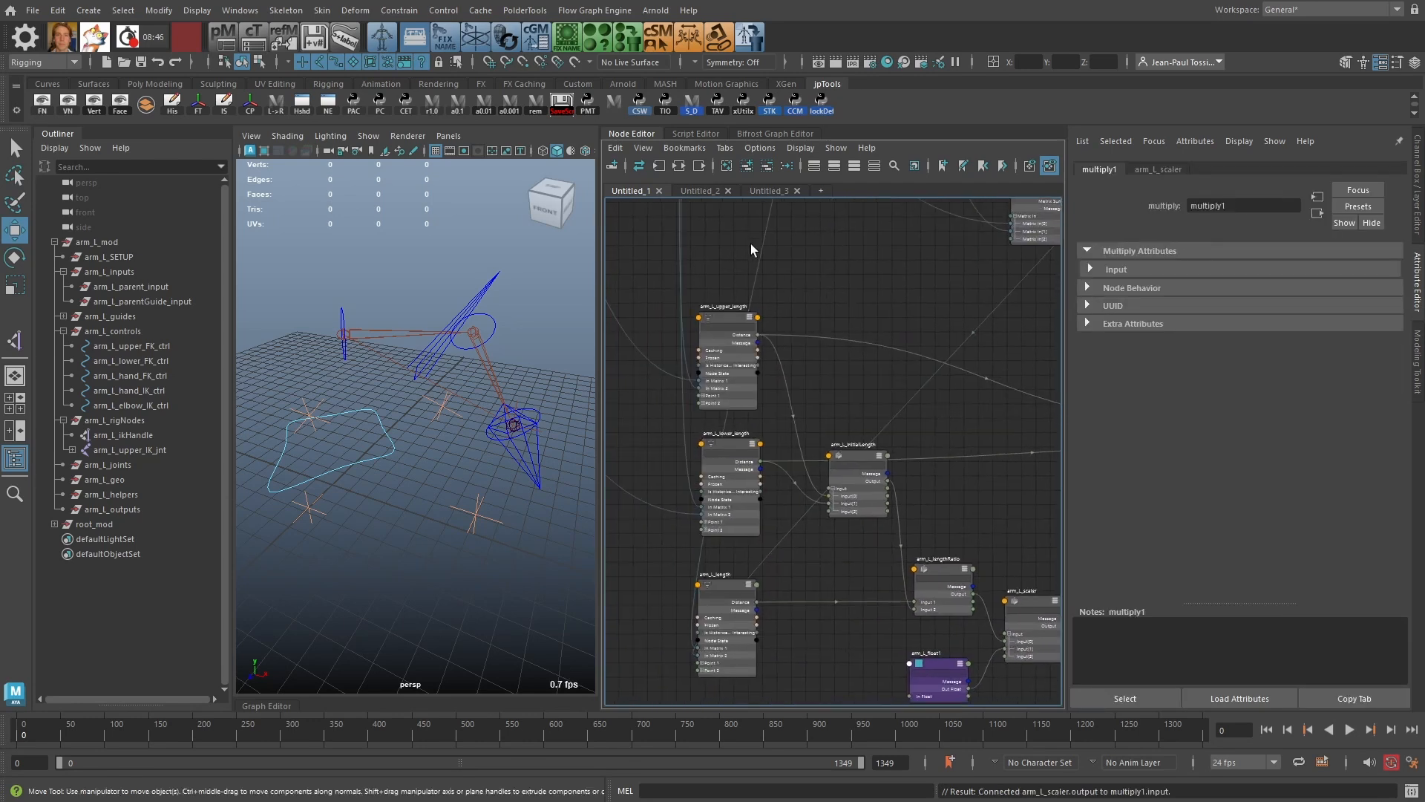
{"action": "scroll", "coordinate": [761, 289], "scroll_direction": "up", "scroll_amount": 2}
{"action": "left_click_drag", "start_coordinate": [749, 348], "coordinate": [892, 453]}
{"action": "left_click_drag", "start_coordinate": [933, 390], "coordinate": [919, 377]}
Step: Copy the name of the arm_L_upper_length distance node and rename that node arm_L_upper_initialLength
{"action": "middle_click_drag", "start_coordinate": [872, 317], "coordinate": [988, 404], "text": "alt"}
{"action": "middle_click_drag", "start_coordinate": [725, 308], "coordinate": [852, 355], "text": "alt"}
{"action": "double_click", "coordinate": [732, 275]}
{"action": "key", "text": "ctrl+c"}
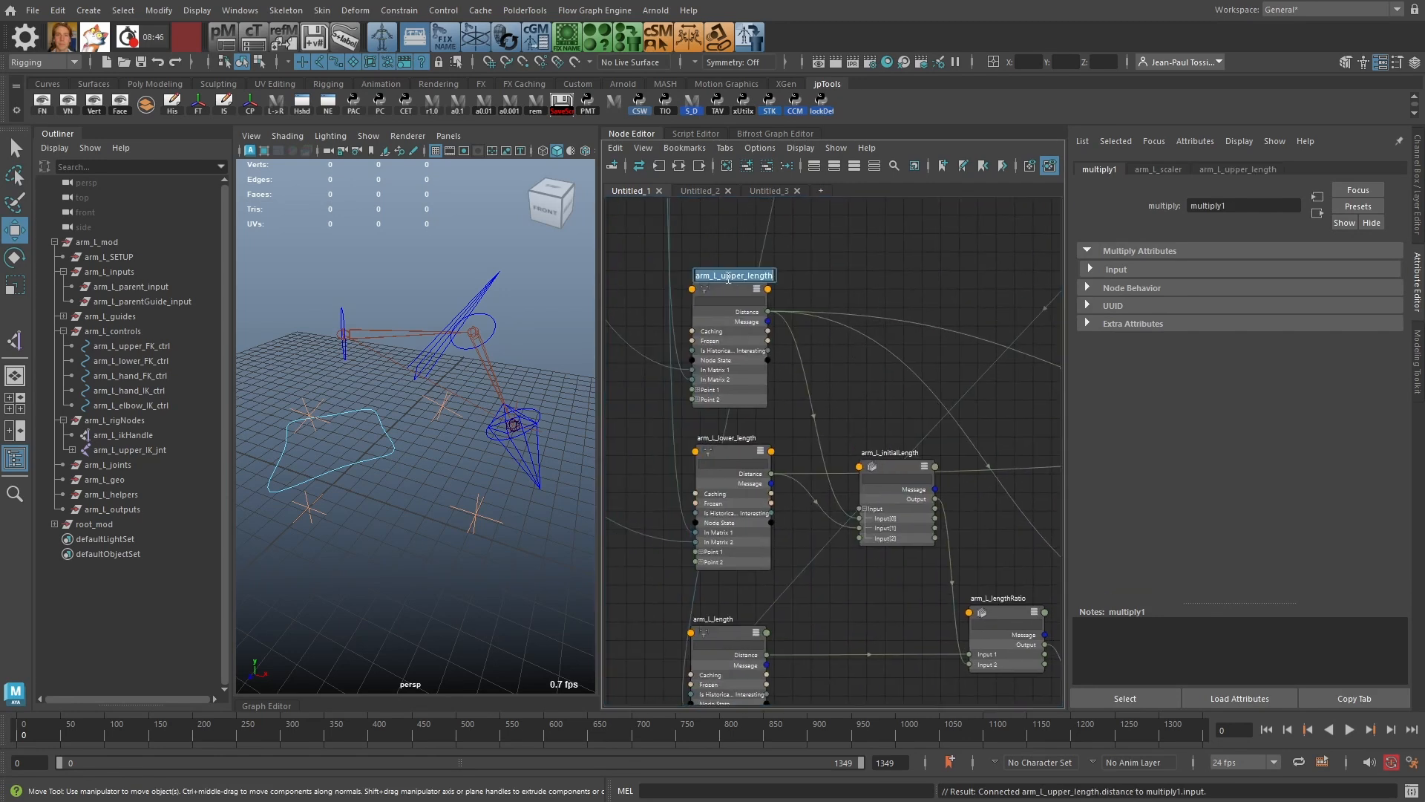
{"action": "left_click", "coordinate": [754, 326]}
{"action": "type", "text": "initialL"}
{"action": "key", "text": "Return"}
Step: Rename multiply1 as arm_L_upper_length and place it just before the upper IK joint
{"action": "middle_click_drag", "start_coordinate": [999, 448], "coordinate": [745, 395], "text": "alt"}
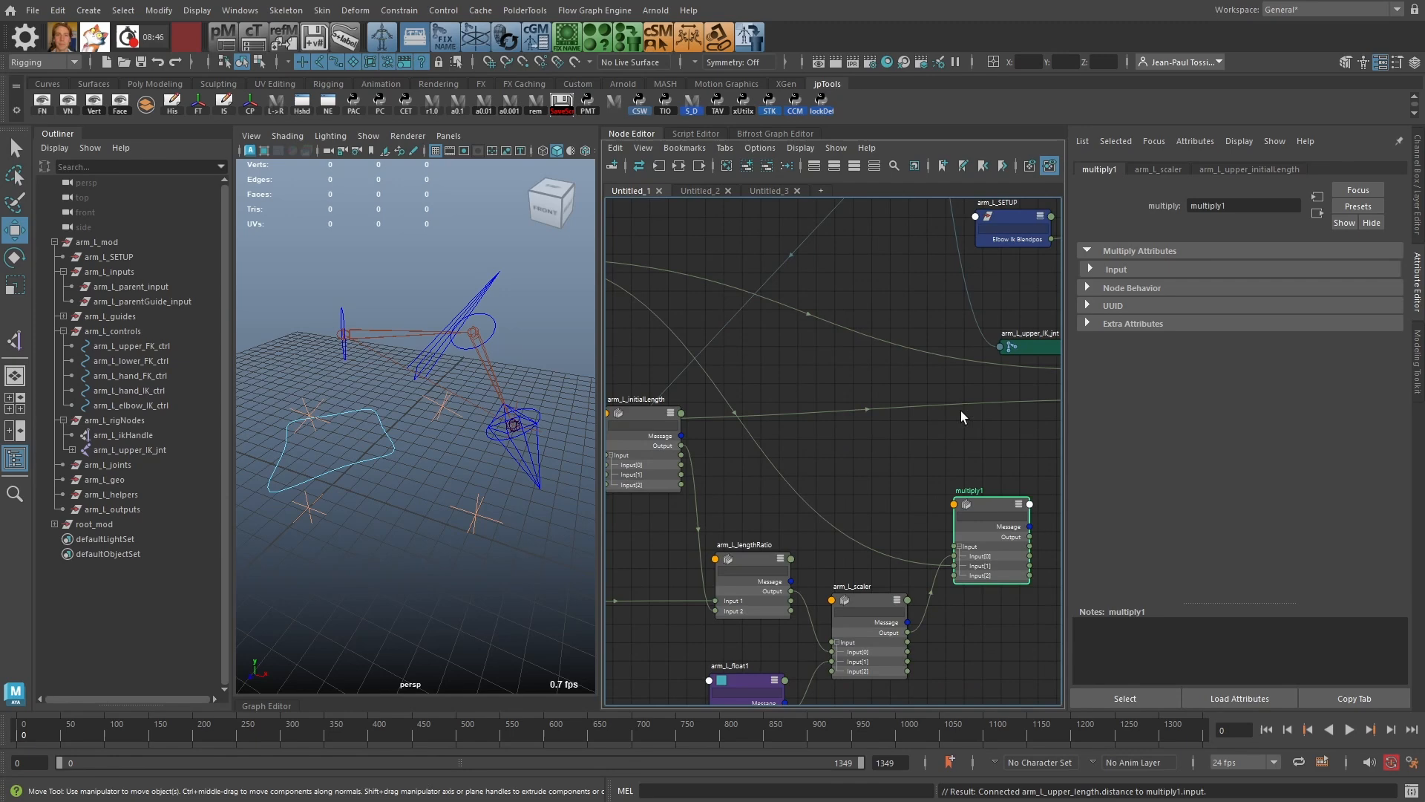
{"action": "double_click", "coordinate": [973, 491]}
{"action": "key", "text": "ctrl+v"}
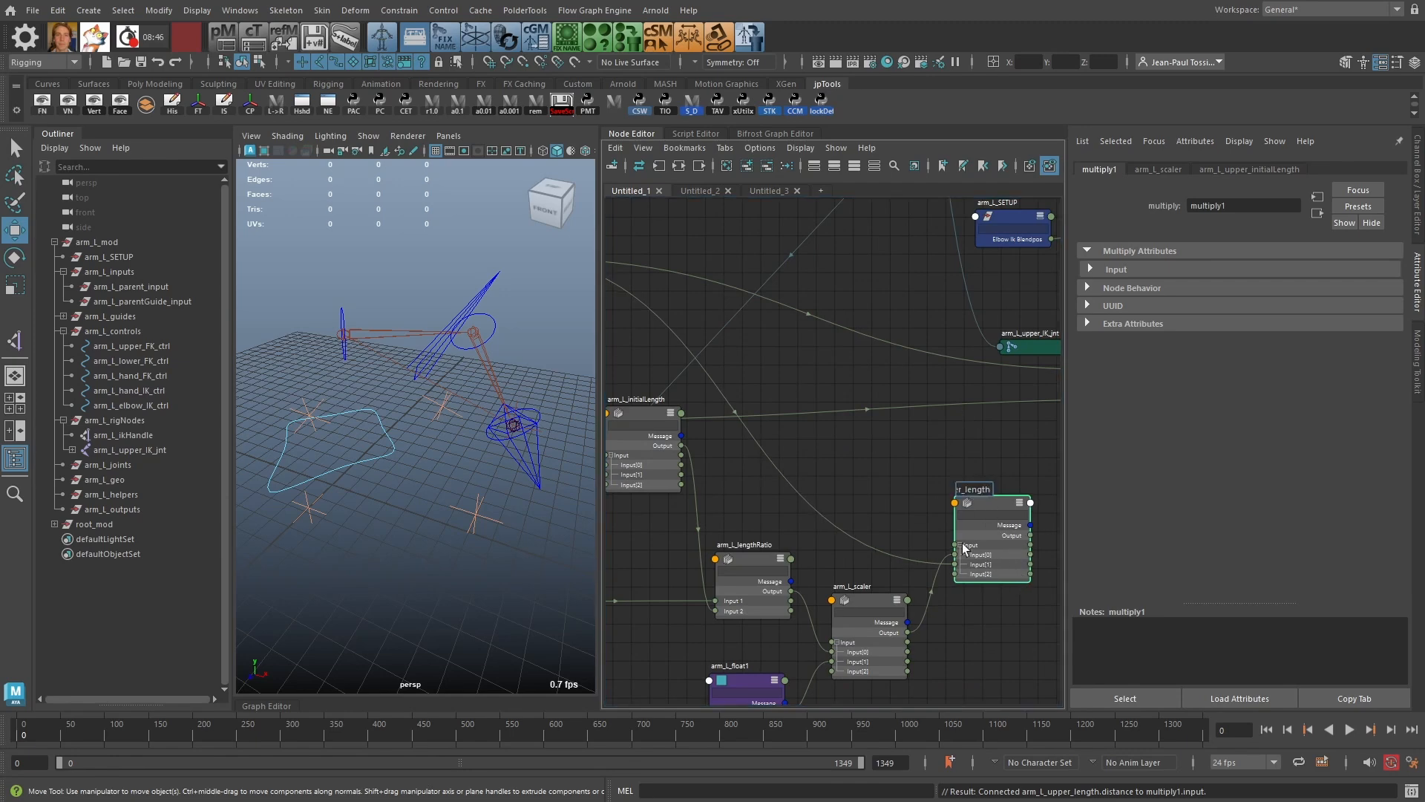
{"action": "key", "text": "Return"}
{"action": "left_click_drag", "start_coordinate": [993, 504], "coordinate": [895, 371]}
{"action": "middle_click_drag", "start_coordinate": [1031, 494], "coordinate": [1029, 539], "text": "alt"}
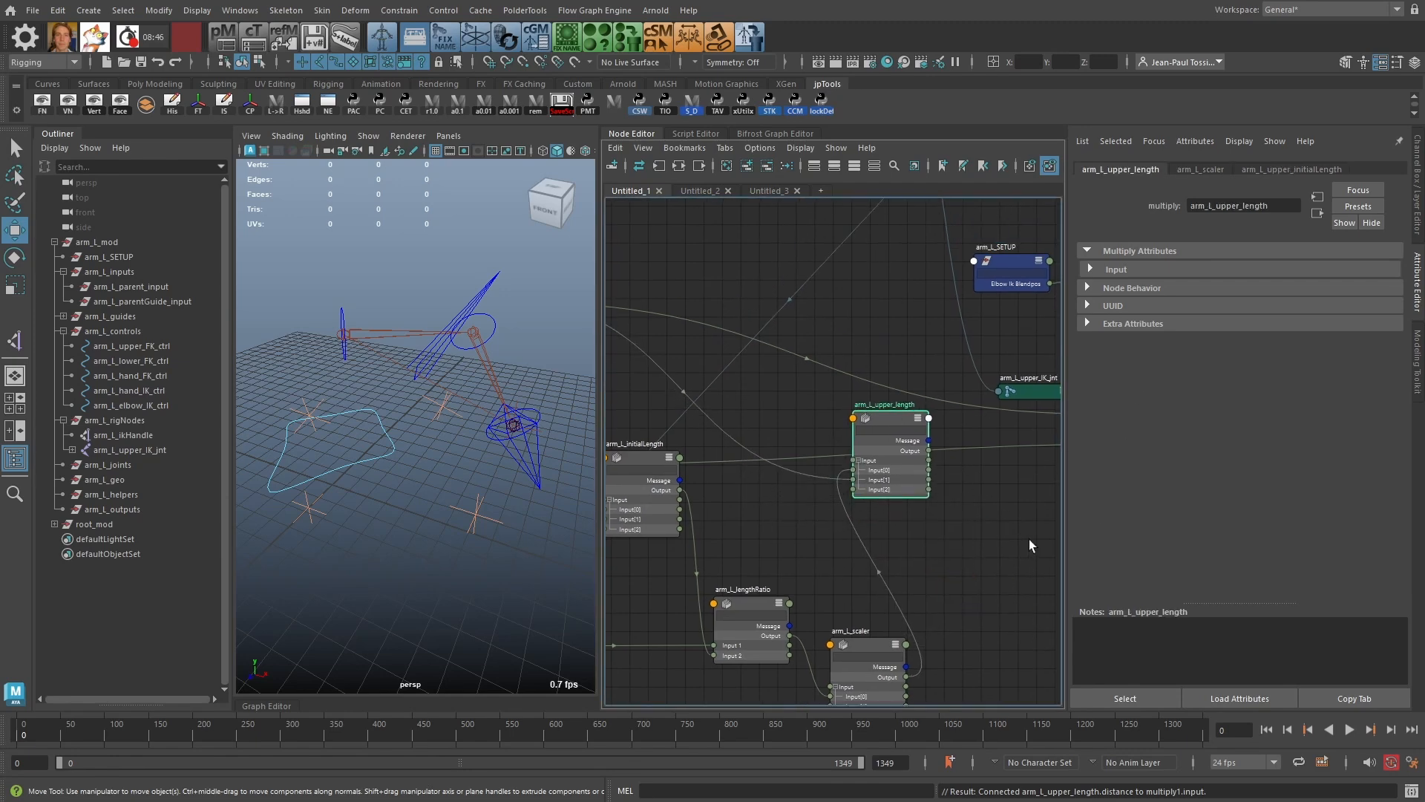
Step: Connect the Output of the arm_L_upper_length multiply node to Translate X of arm_L_lower_IK_jnt, replacing the direct distance connection
{"action": "scroll", "coordinate": [874, 471], "scroll_direction": "down", "scroll_amount": 4}
{"action": "middle_click_drag", "start_coordinate": [986, 483], "coordinate": [888, 449], "text": "alt"}
{"action": "scroll", "coordinate": [870, 453], "scroll_direction": "up", "scroll_amount": 3}
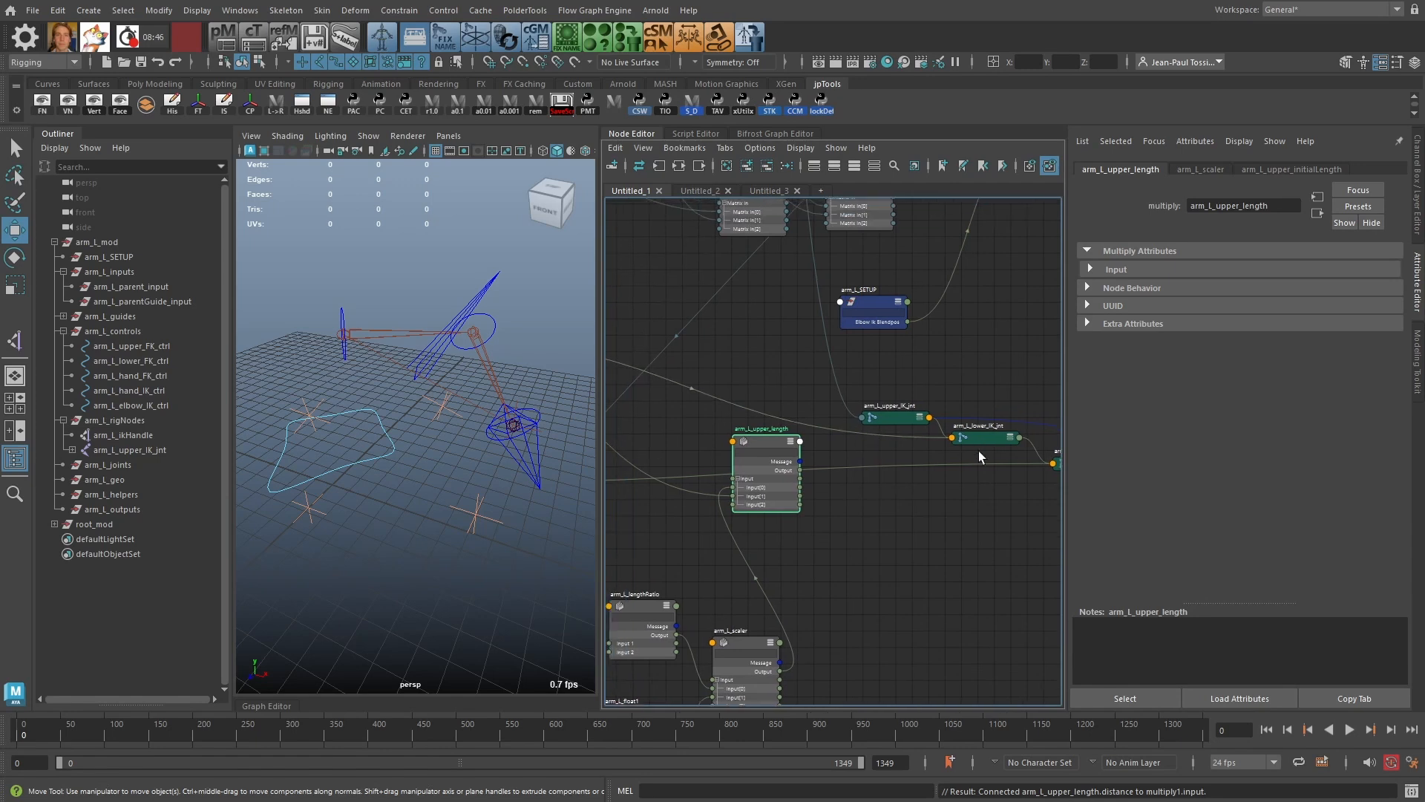
{"action": "left_click", "coordinate": [983, 443]}
{"action": "scroll", "coordinate": [989, 448], "scroll_direction": "down", "scroll_amount": 2}
{"action": "middle_click_drag", "start_coordinate": [729, 394], "coordinate": [816, 372], "text": "alt"}
{"action": "scroll", "coordinate": [817, 372], "scroll_direction": "up", "scroll_amount": 1}
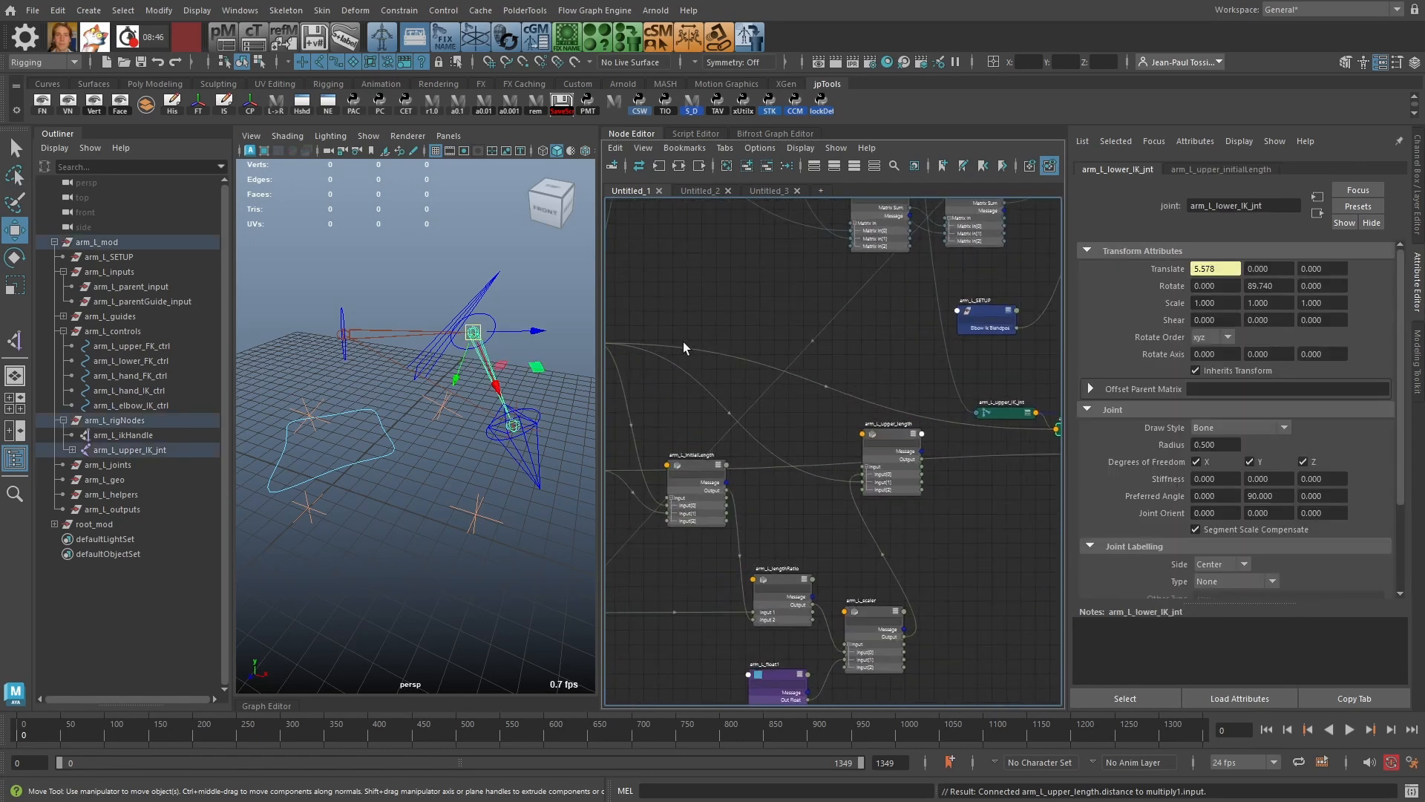
{"action": "left_click_drag", "start_coordinate": [683, 342], "coordinate": [931, 445]}
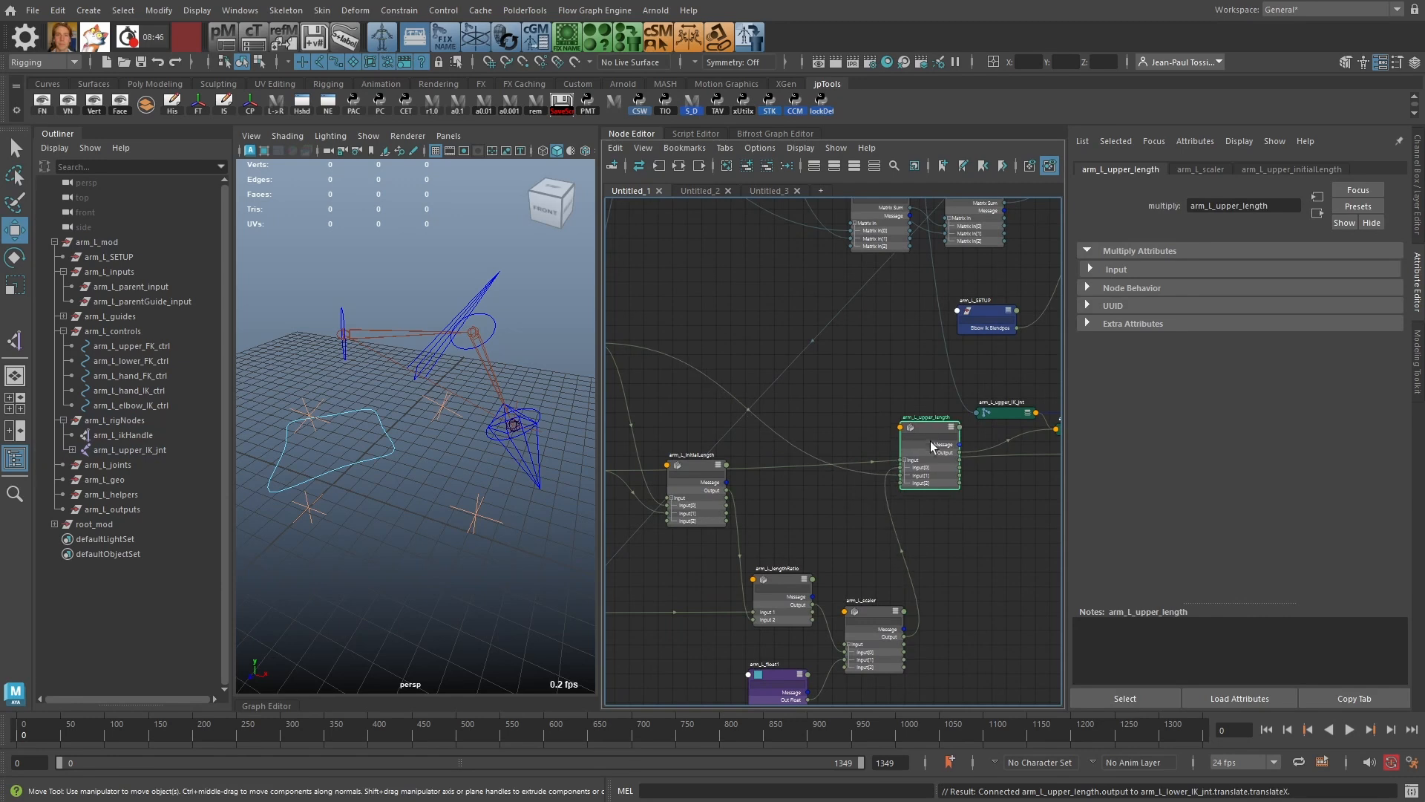
Step: Duplicate the arm_L_upper_length multiply node, and rename the arm_L_lower_length distance node arm_L_lower_initialLength after copying its name
{"action": "key", "text": "ctrl+d"}
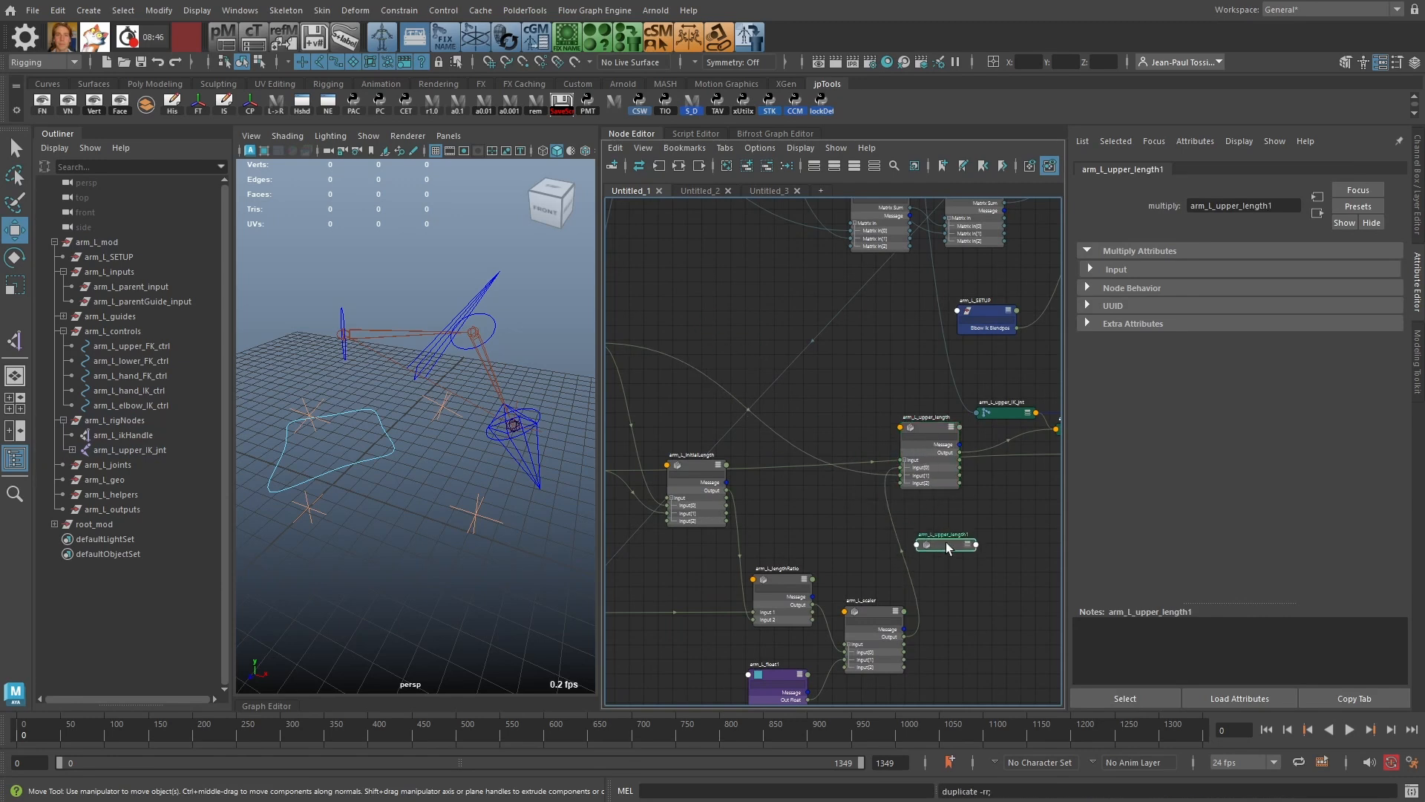
{"action": "scroll", "coordinate": [963, 544], "scroll_direction": "up", "scroll_amount": 1}
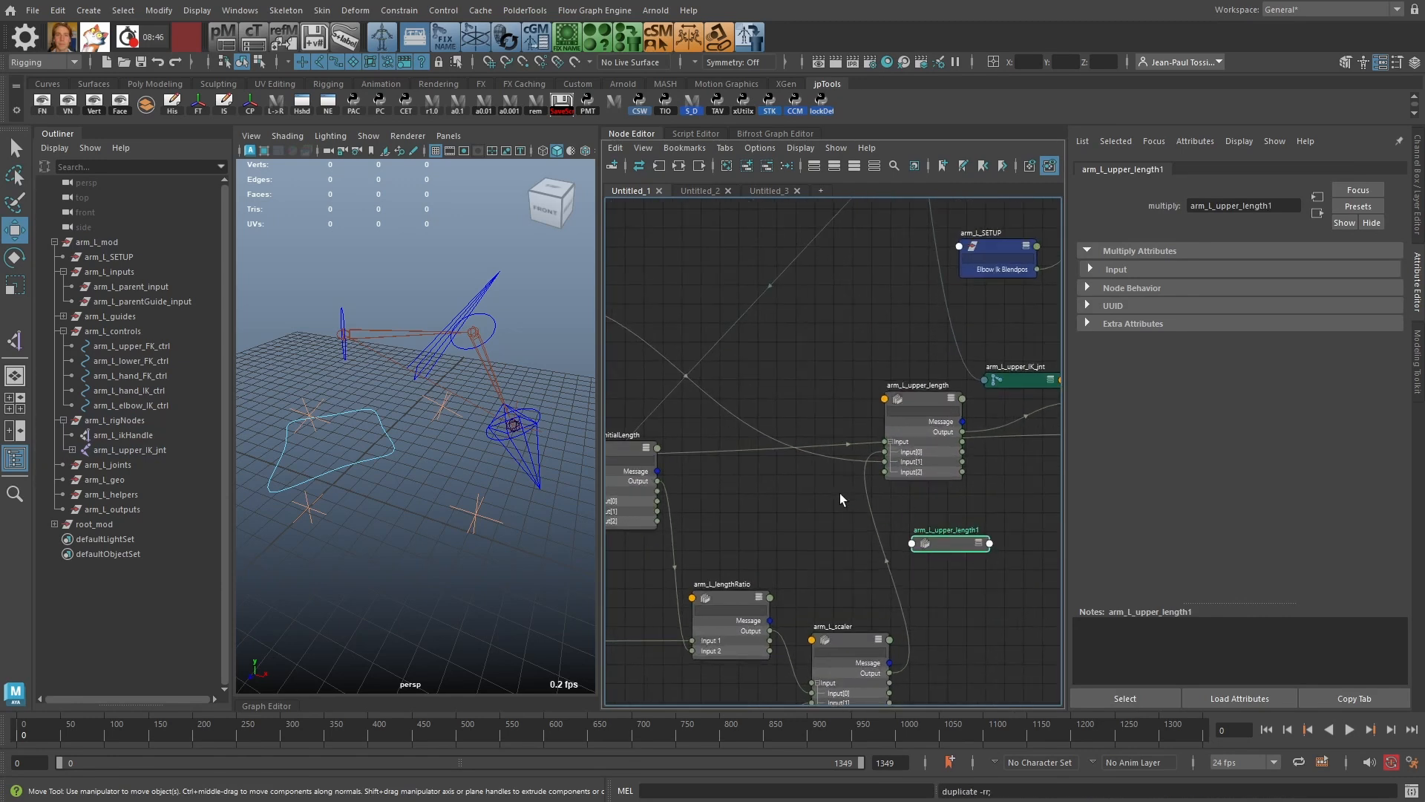
{"action": "middle_click_drag", "start_coordinate": [796, 510], "coordinate": [1013, 584], "text": "alt"}
{"action": "middle_click_drag", "start_coordinate": [714, 478], "coordinate": [800, 384], "text": "alt"}
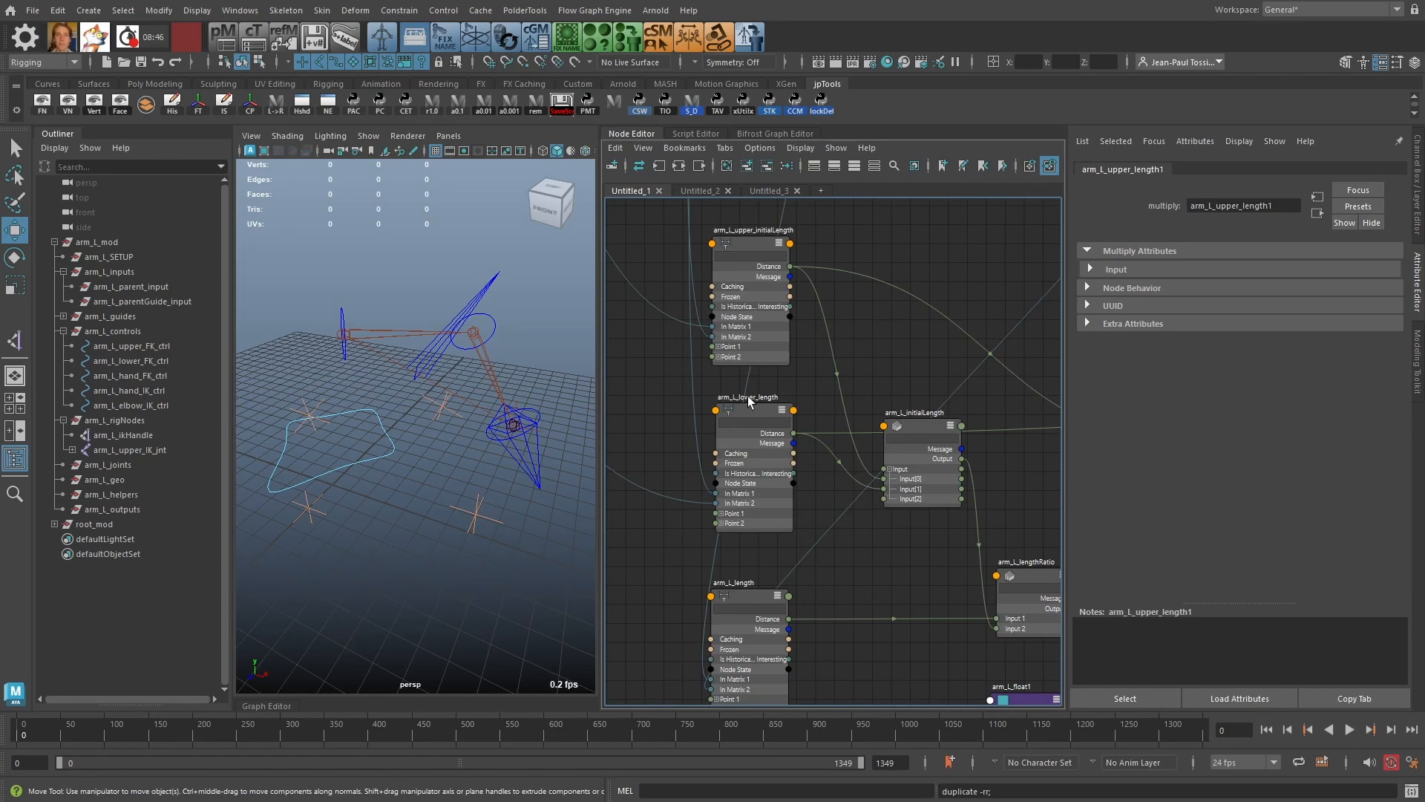
{"action": "double_click", "coordinate": [746, 396]}
{"action": "key", "text": "ctrl+c"}
{"action": "left_click", "coordinate": [771, 397]}
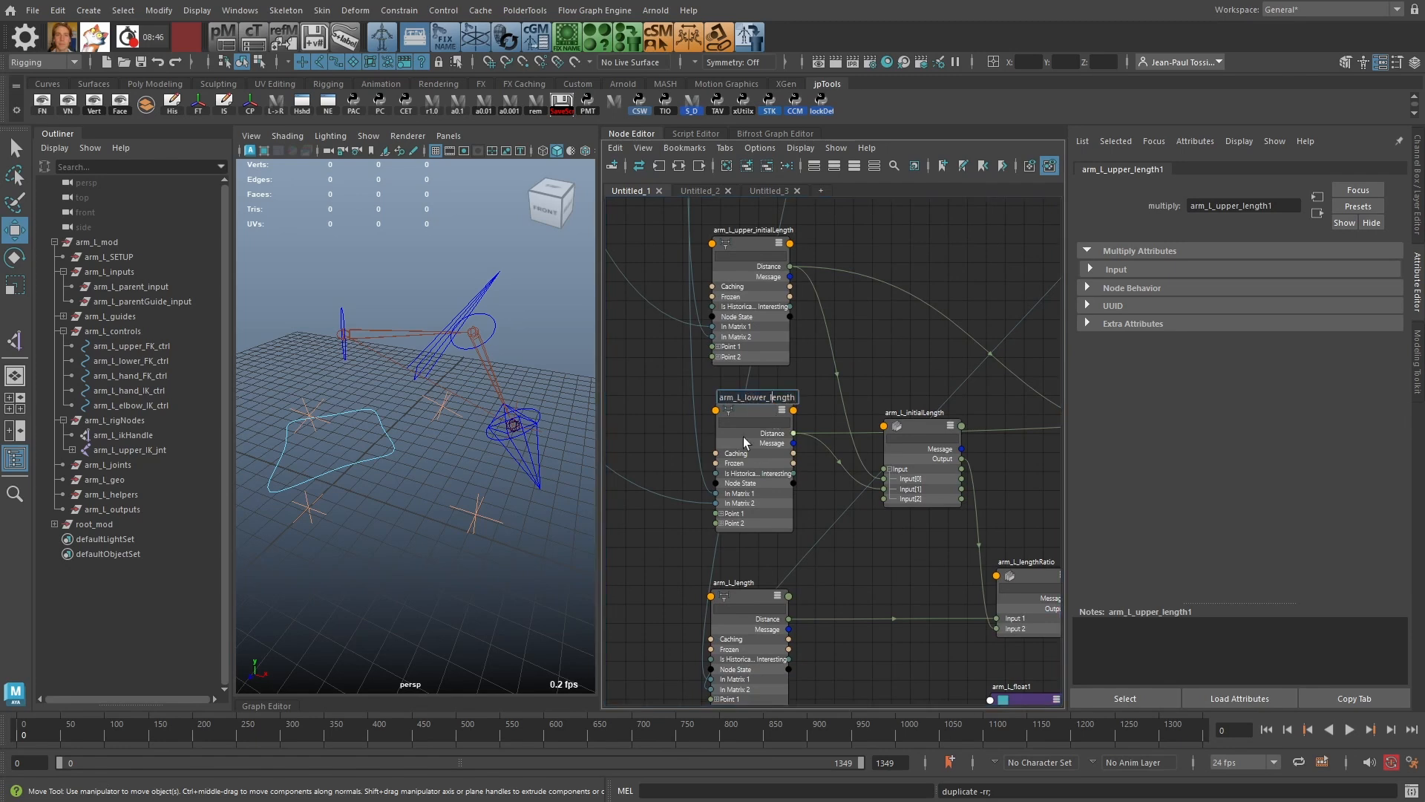
{"action": "type", "text": "inityiaL"}
{"action": "key", "text": "Return"}
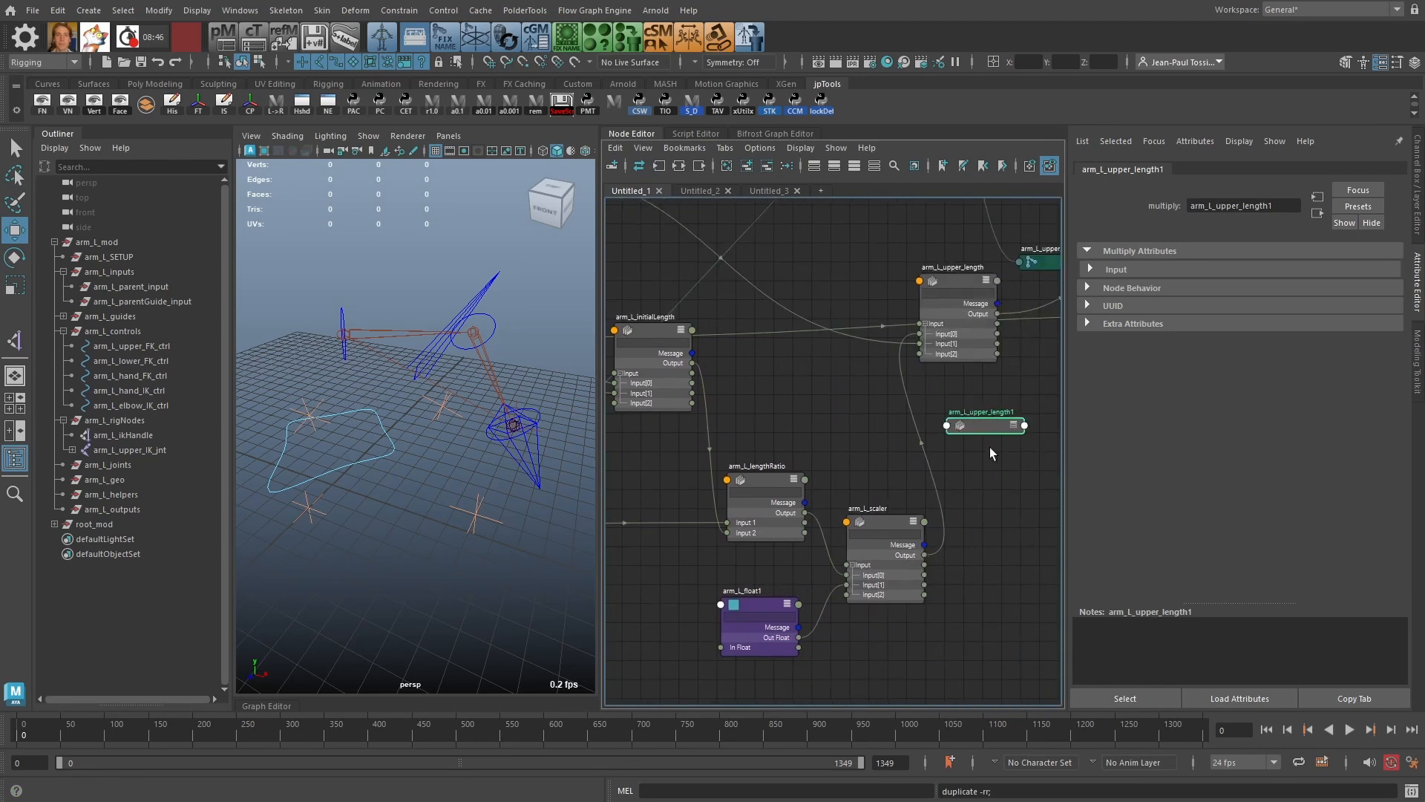
Step: Rename the duplicated multiply node as arm_L_lower_length
{"action": "double_click", "coordinate": [981, 412]}
{"action": "key", "text": "ctrl+v"}
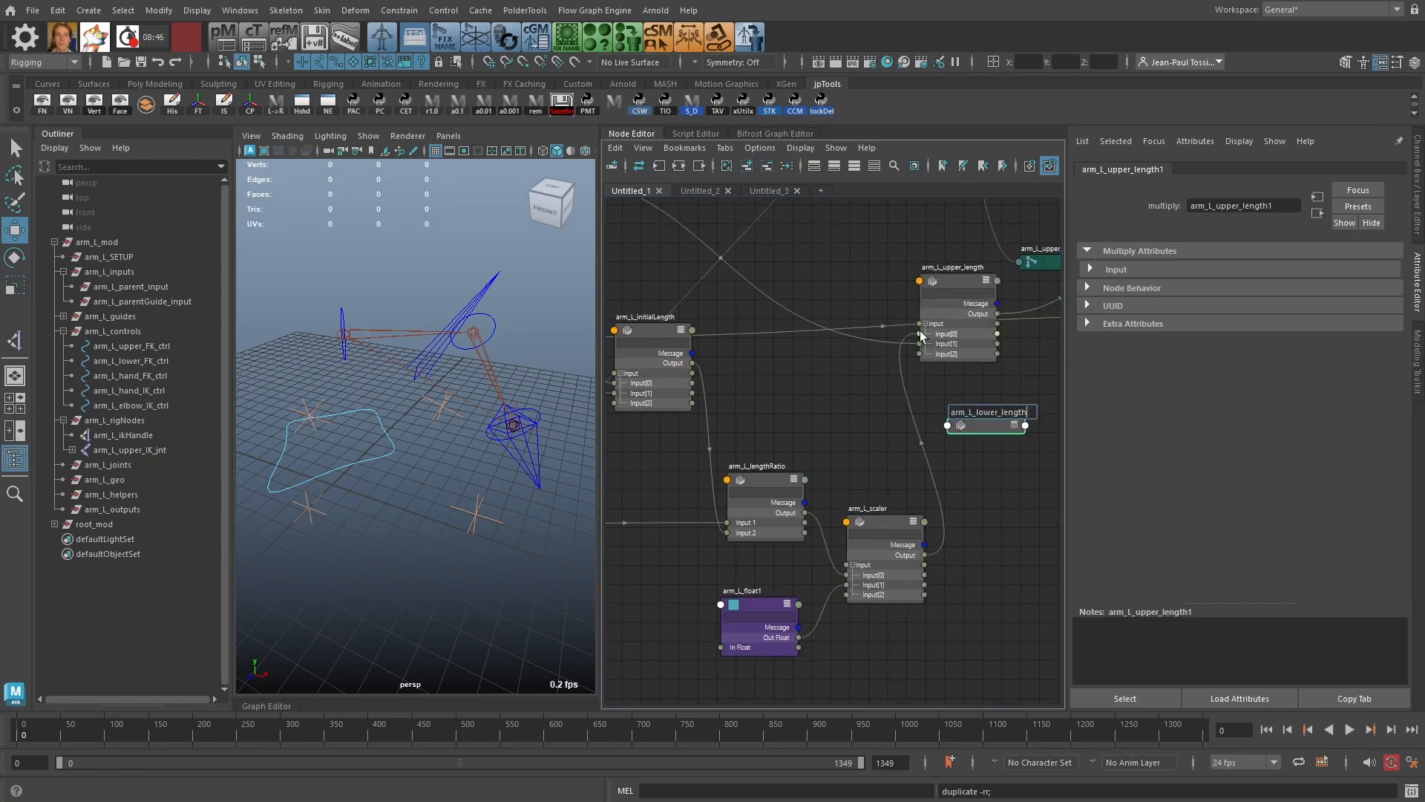
{"action": "key", "text": "Return"}
Step: Expand the arm_L_lower_length multiply node and connect arm_L_scaler's Output to its Input[0]
{"action": "key", "text": "3"}
{"action": "left_click_drag", "start_coordinate": [987, 426], "coordinate": [999, 435]}
{"action": "left_click", "coordinate": [965, 475]}
{"action": "left_click_drag", "start_coordinate": [924, 554], "coordinate": [958, 484]}
Step: Connect the Distance output of arm_L_lower_initialLength to Input[1] of the arm_L_lower_length multiply node
{"action": "middle_click_drag", "start_coordinate": [690, 363], "coordinate": [891, 435], "text": "alt"}
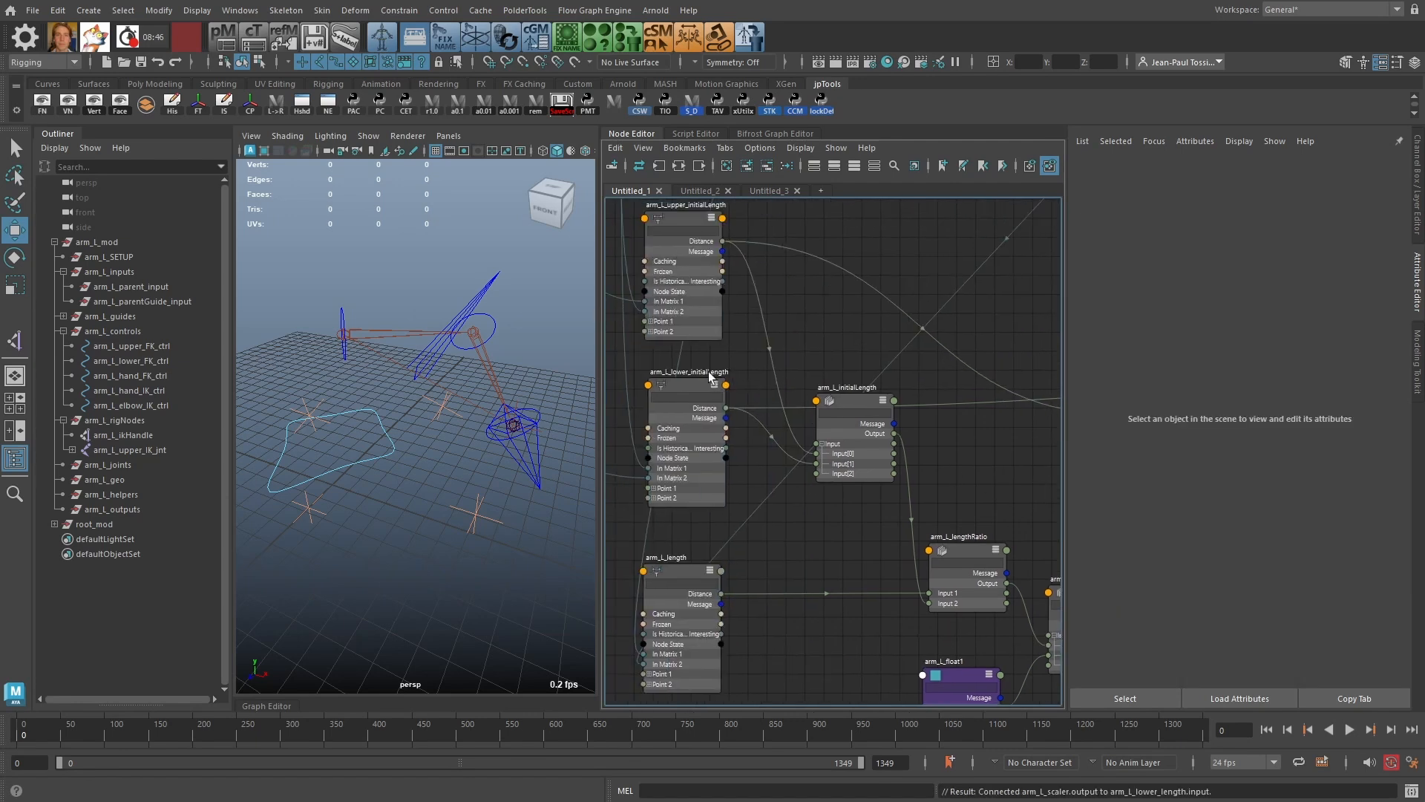
{"action": "middle_click_drag", "start_coordinate": [714, 498], "coordinate": [698, 493], "text": "alt"}
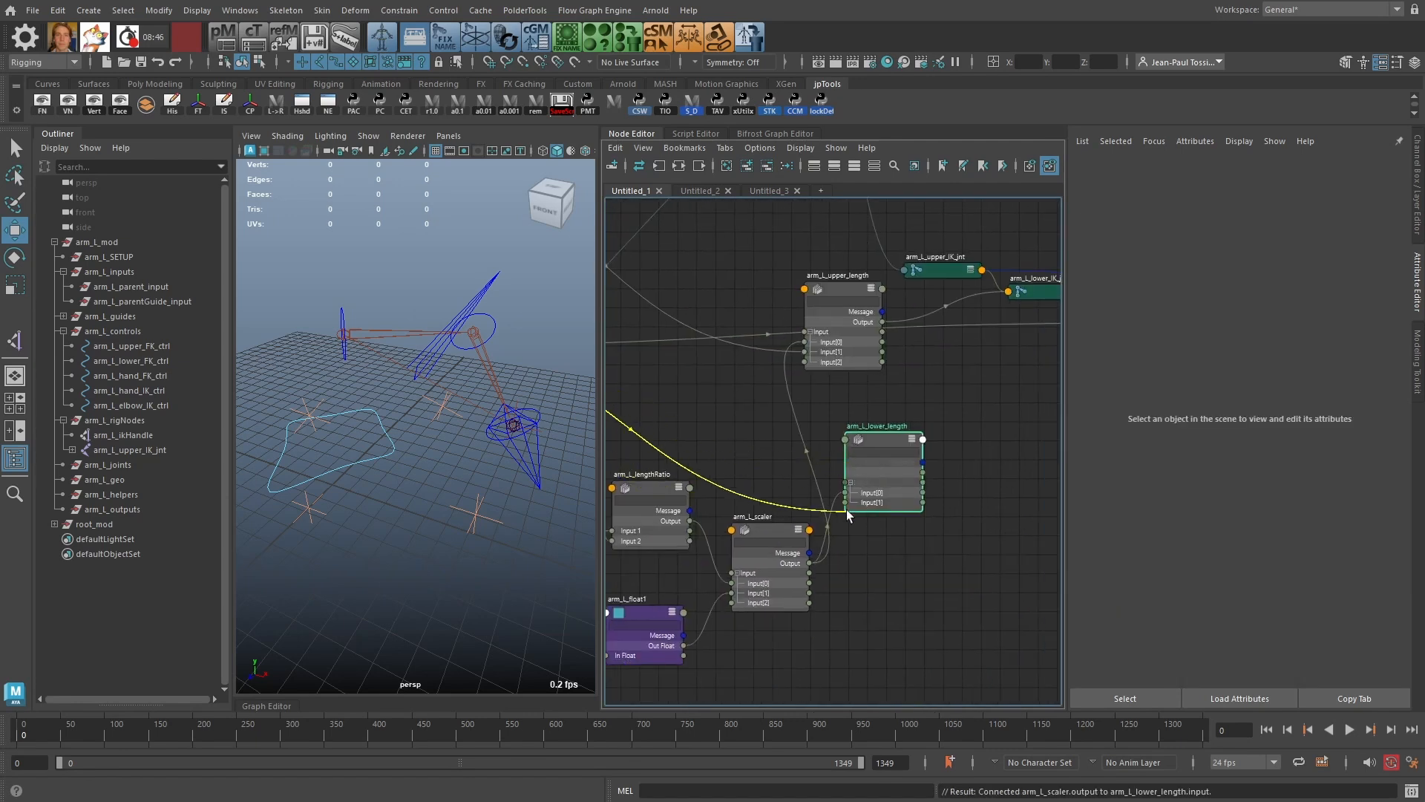
{"action": "left_click", "coordinate": [846, 504]}
{"action": "left_click_drag", "start_coordinate": [881, 436], "coordinate": [897, 438]}
Step: Connect the Output of arm_L_lower_length to Translate X of arm_L_hand_IK_jnt, replacing the direct distance connection
{"action": "middle_click_drag", "start_coordinate": [953, 454], "coordinate": [756, 448], "text": "alt"}
{"action": "scroll", "coordinate": [1052, 442], "scroll_direction": "down", "scroll_amount": 2}
{"action": "left_click", "coordinate": [788, 356]}
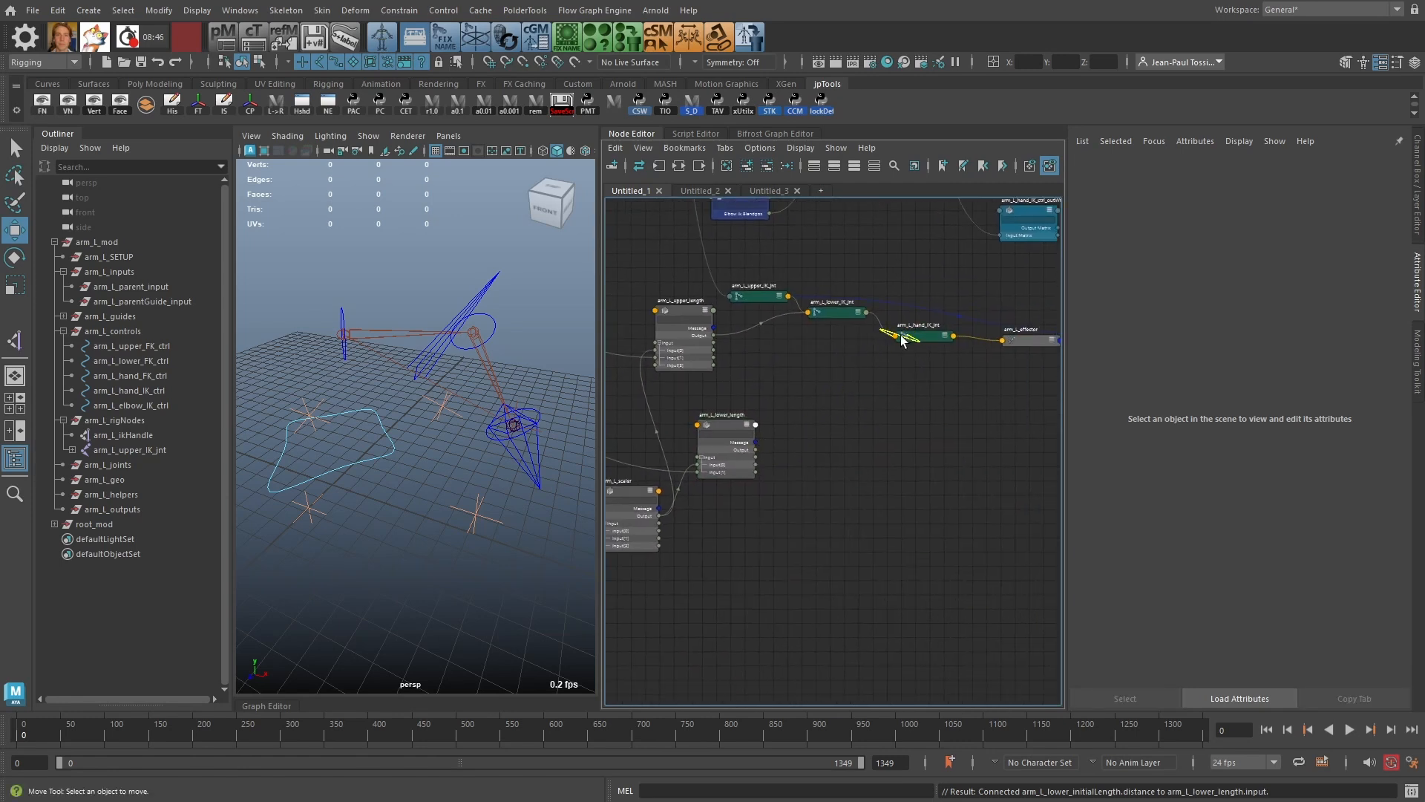
{"action": "left_click", "coordinate": [757, 449]}
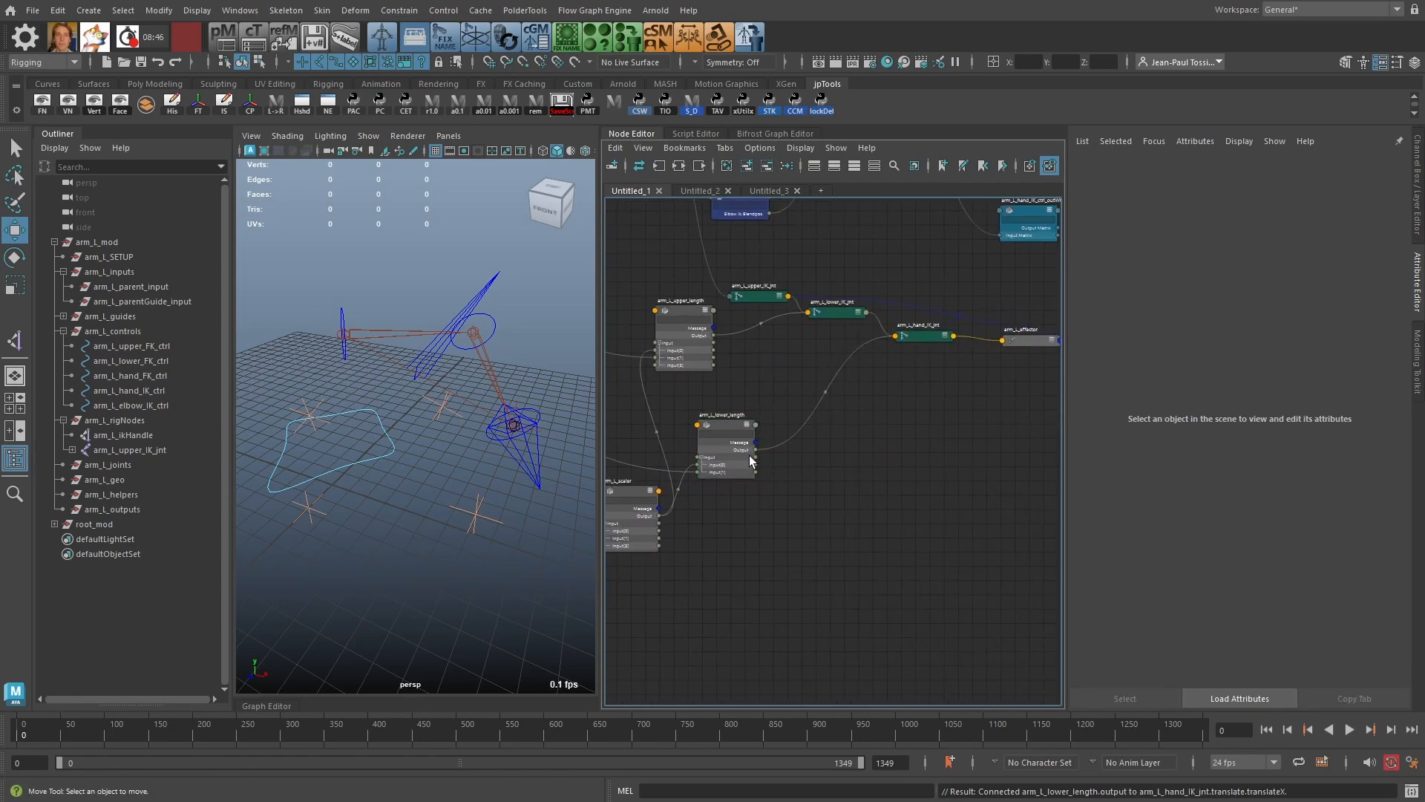
{"action": "left_click_drag", "start_coordinate": [725, 427], "coordinate": [724, 429]}
Step: Tidy the graph by moving the initial length, length ratio, float, scaler and both multiply nodes into compact columns before the IK joints
{"action": "middle_click_drag", "start_coordinate": [801, 396], "coordinate": [1008, 450], "text": "alt"}
{"action": "scroll", "coordinate": [1008, 449], "scroll_direction": "down", "scroll_amount": 3}
{"action": "left_click_drag", "start_coordinate": [756, 397], "coordinate": [728, 350]}
{"action": "left_click_drag", "start_coordinate": [817, 478], "coordinate": [781, 475]}
{"action": "left_click_drag", "start_coordinate": [814, 529], "coordinate": [769, 525]}
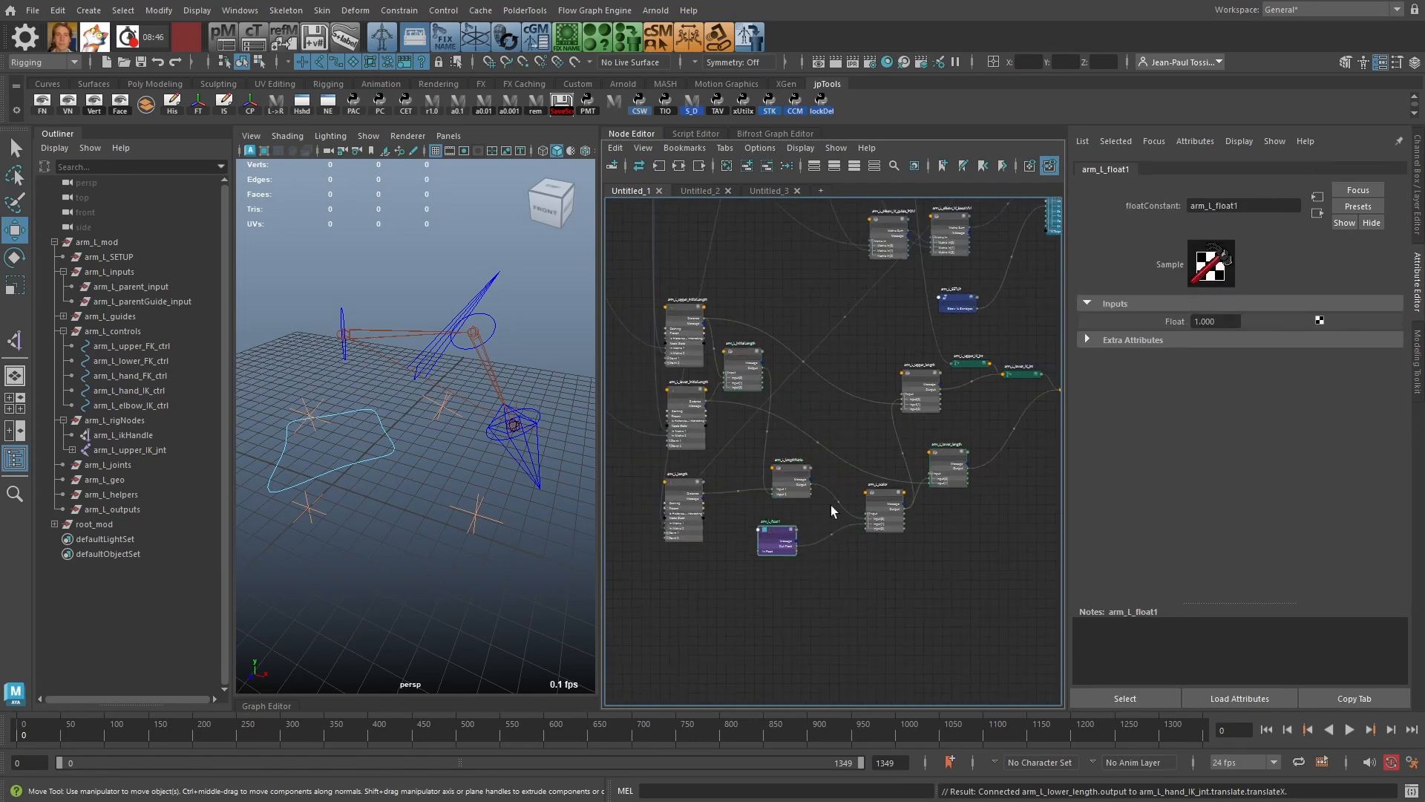
{"action": "left_click_drag", "start_coordinate": [883, 499], "coordinate": [845, 498]}
{"action": "left_click_drag", "start_coordinate": [945, 458], "coordinate": [913, 443]}
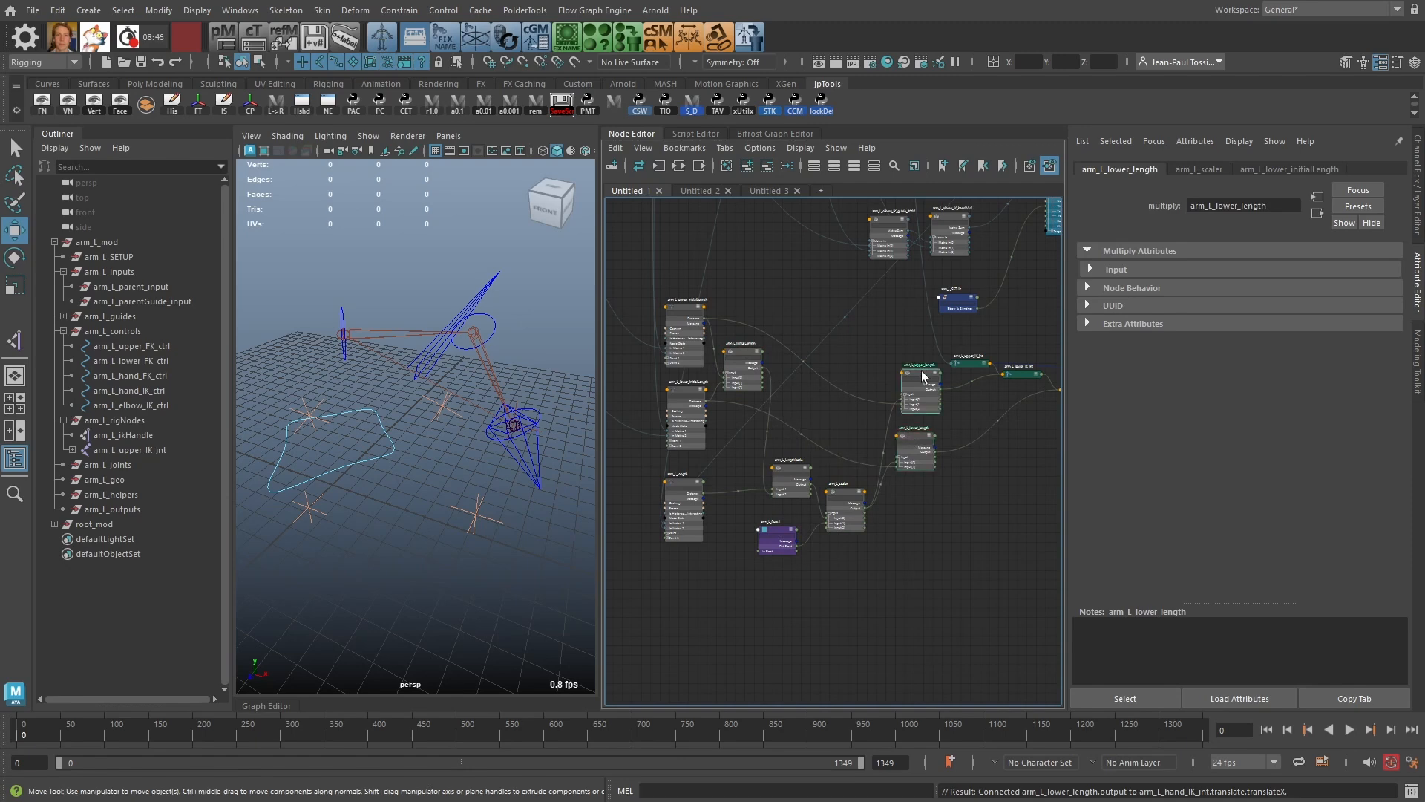
{"action": "left_click_drag", "start_coordinate": [921, 373], "coordinate": [896, 321]}
{"action": "left_click_drag", "start_coordinate": [917, 443], "coordinate": [899, 397]}
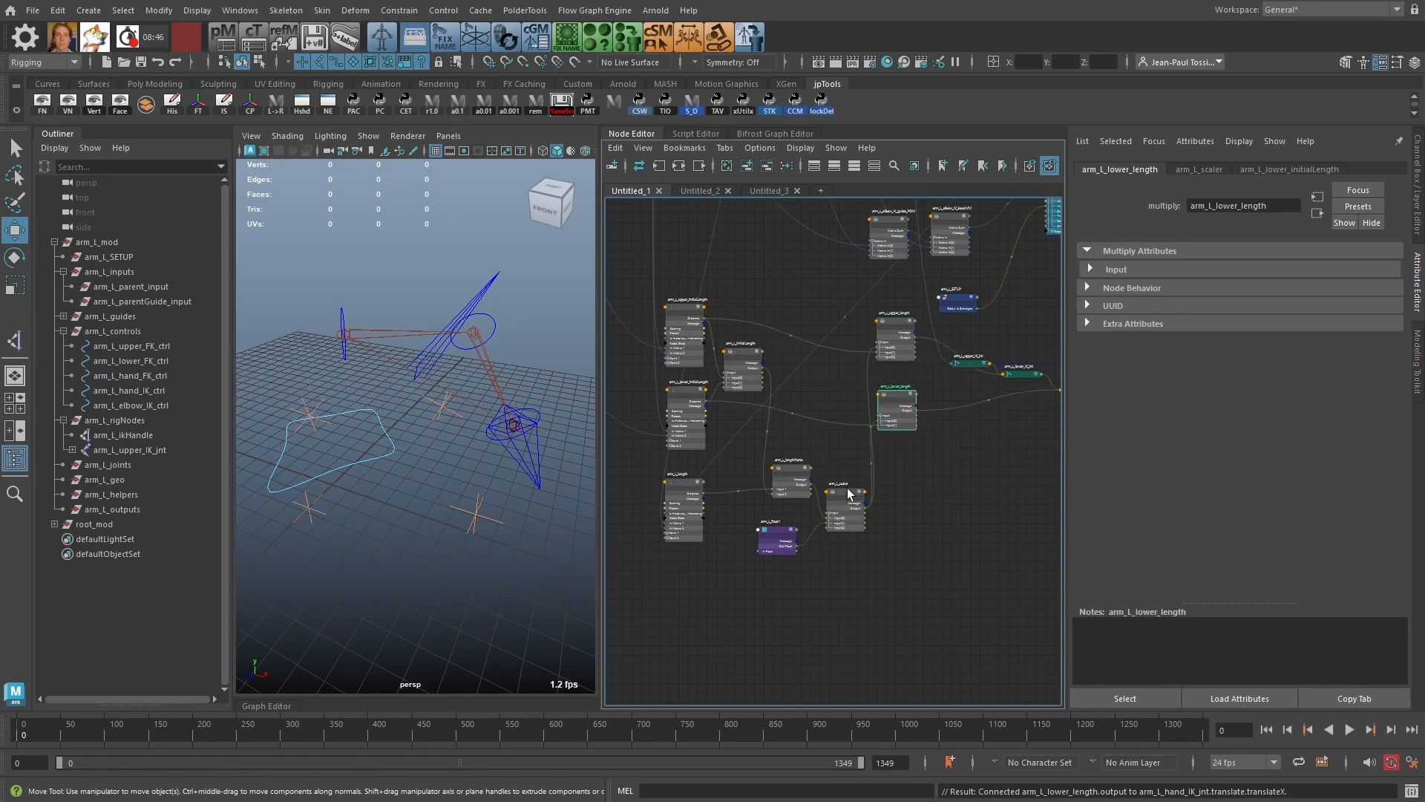
{"action": "left_click_drag", "start_coordinate": [847, 488], "coordinate": [841, 485]}
Step: Move arm_L_hand_IK_ctrl to test the arm, reset its Translate X, Y and Z to 0, and deselect it
{"action": "middle_click_drag", "start_coordinate": [961, 461], "coordinate": [904, 476], "text": "alt"}
{"action": "left_click_drag", "start_coordinate": [539, 480], "coordinate": [470, 500]}
{"action": "key", "text": "ctrl+a"}
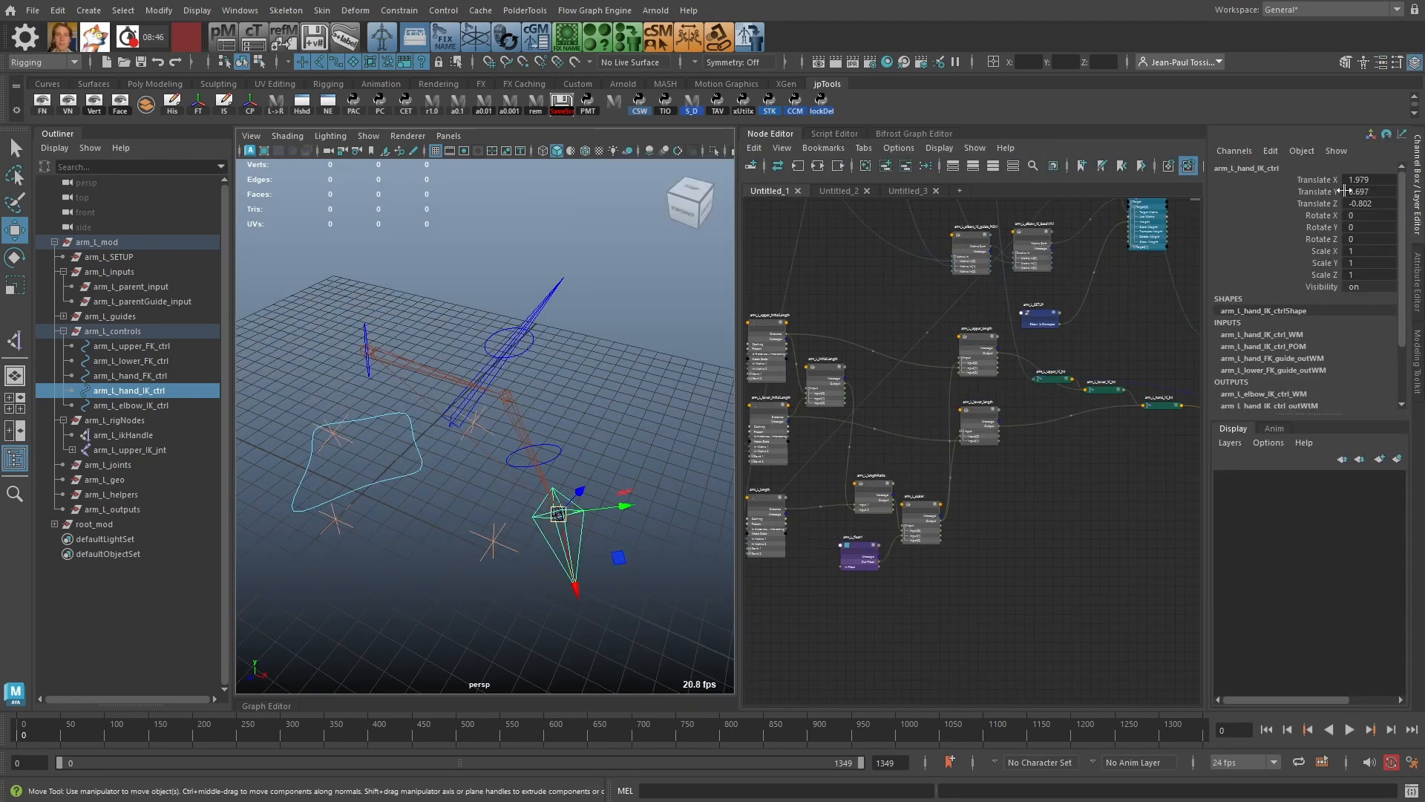
{"action": "left_click_drag", "start_coordinate": [1370, 180], "coordinate": [1378, 202]}
{"action": "type", "text": "0"}
{"action": "key", "text": "Return"}
{"action": "left_click", "coordinate": [589, 359]}
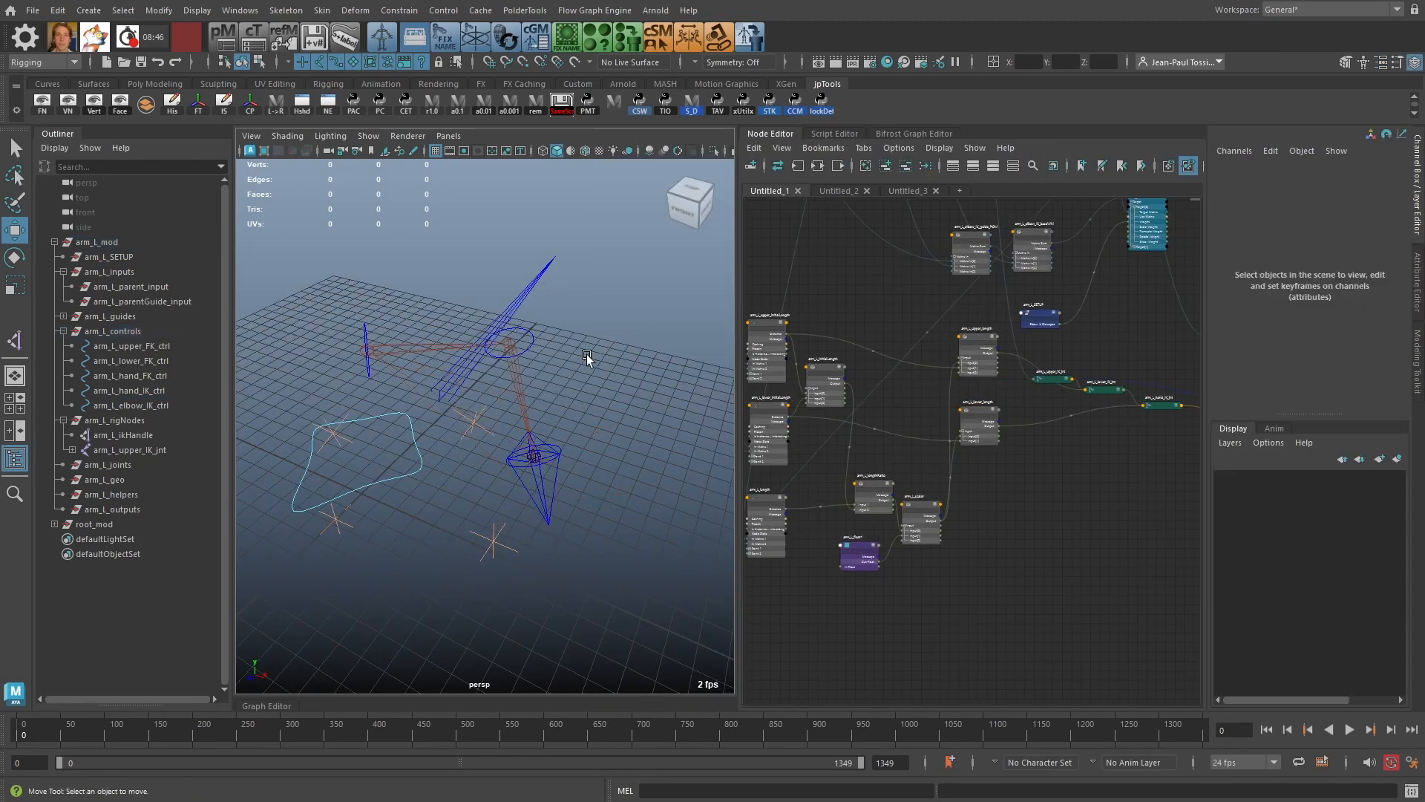
{"action": "left_click_drag", "start_coordinate": [589, 359], "coordinate": [594, 326], "text": "alt"}
{"action": "middle_click_drag", "start_coordinate": [1113, 494], "coordinate": [1094, 543], "text": "alt"}
{"action": "right_click_drag", "start_coordinate": [1094, 543], "coordinate": [1158, 591], "text": "alt"}
{"action": "middle_click_drag", "start_coordinate": [1158, 590], "coordinate": [1102, 581], "text": "alt"}
{"action": "right_click_drag", "start_coordinate": [1100, 580], "coordinate": [1072, 564], "text": "alt"}
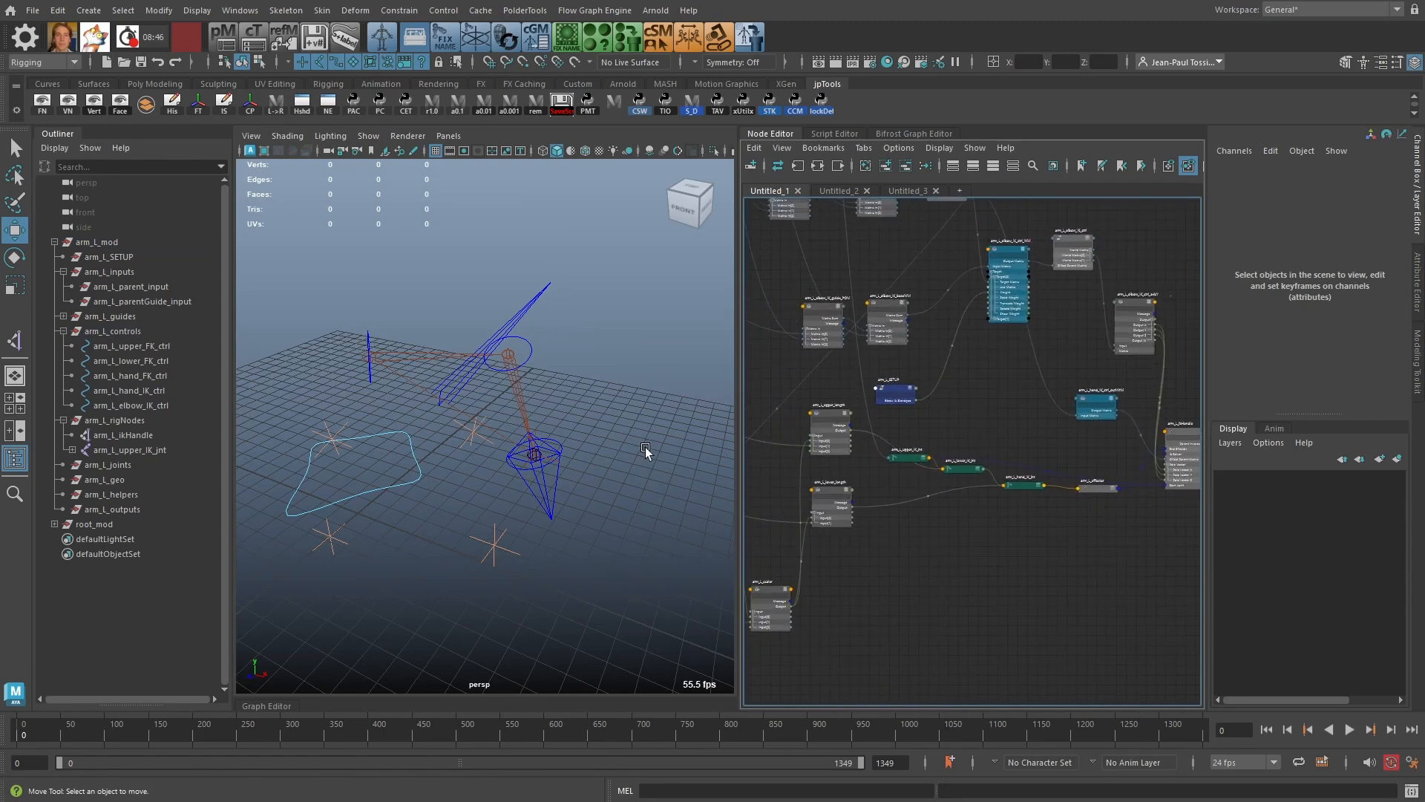